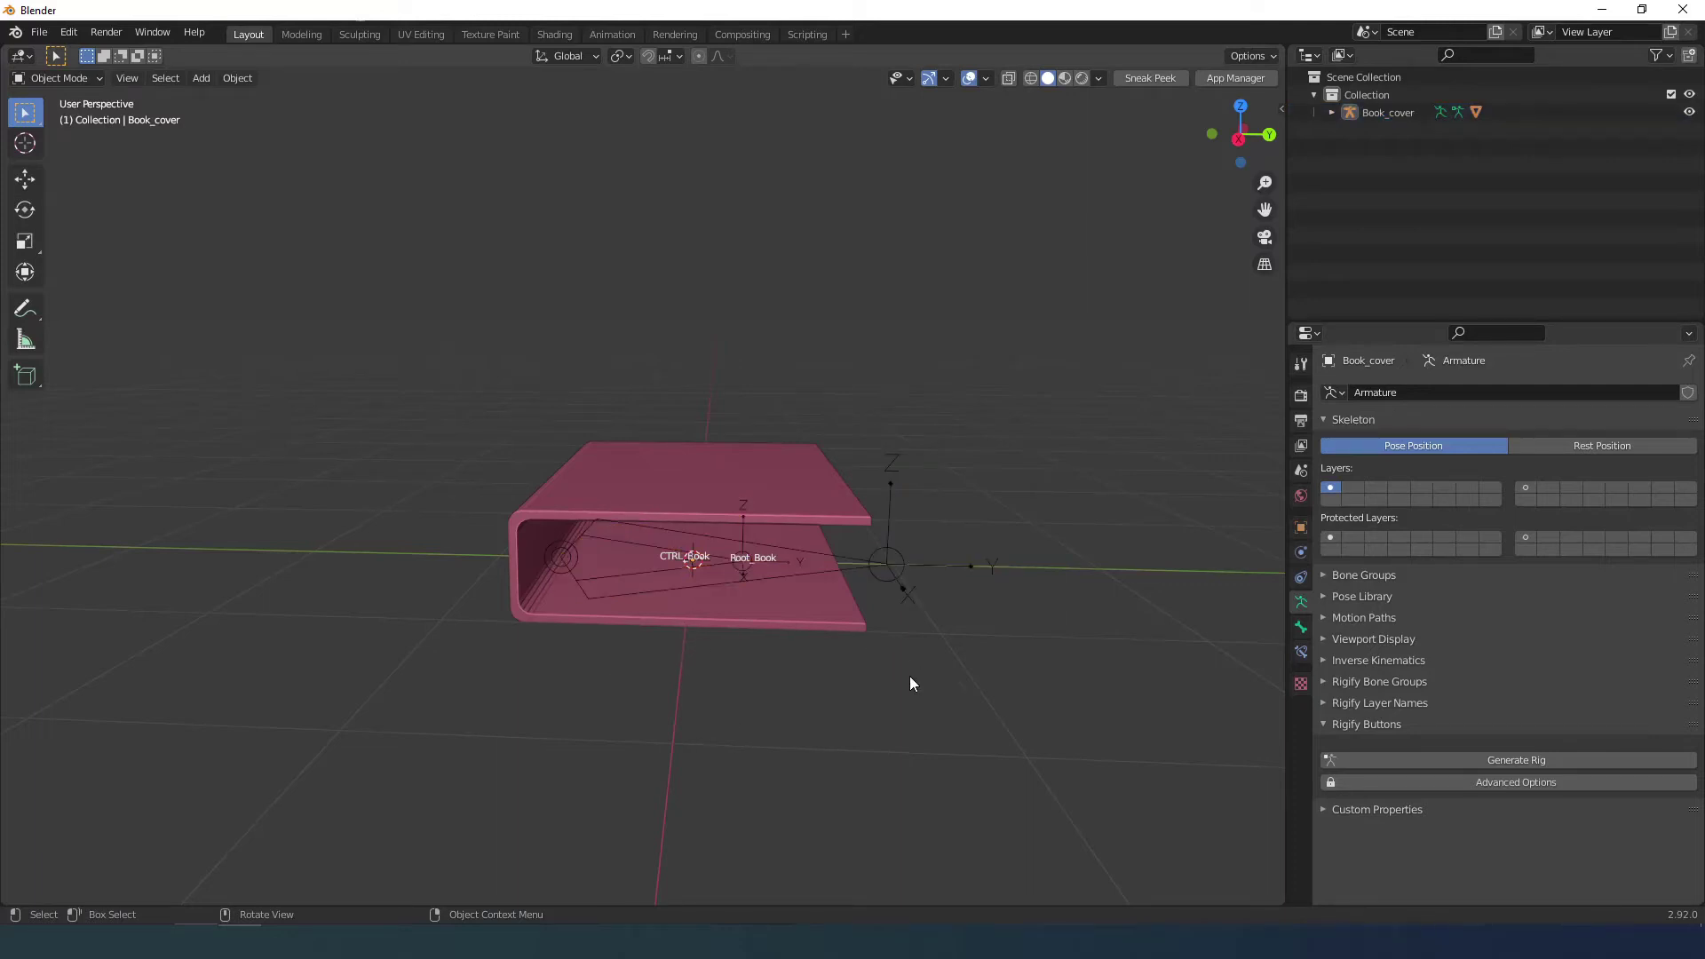
Examine the existing book cover rig by test-rotating its control bone in Pose Mode.
click(798, 575)
middle_drag(1026, 666, 942, 628)
key(Tab)
key(ctrl+Tab)
click(631, 567)
key(ctrl+Tab)
click(657, 572)
click(657, 572)
key(r)
right_click(757, 639)
middle_drag(756, 640, 806, 638)
key(Tab)
key(ctrl+Tab)
click(762, 605)
click(783, 609)
Hide the Book_cover armature and add a cube mesh for the block of pages.
click(896, 581)
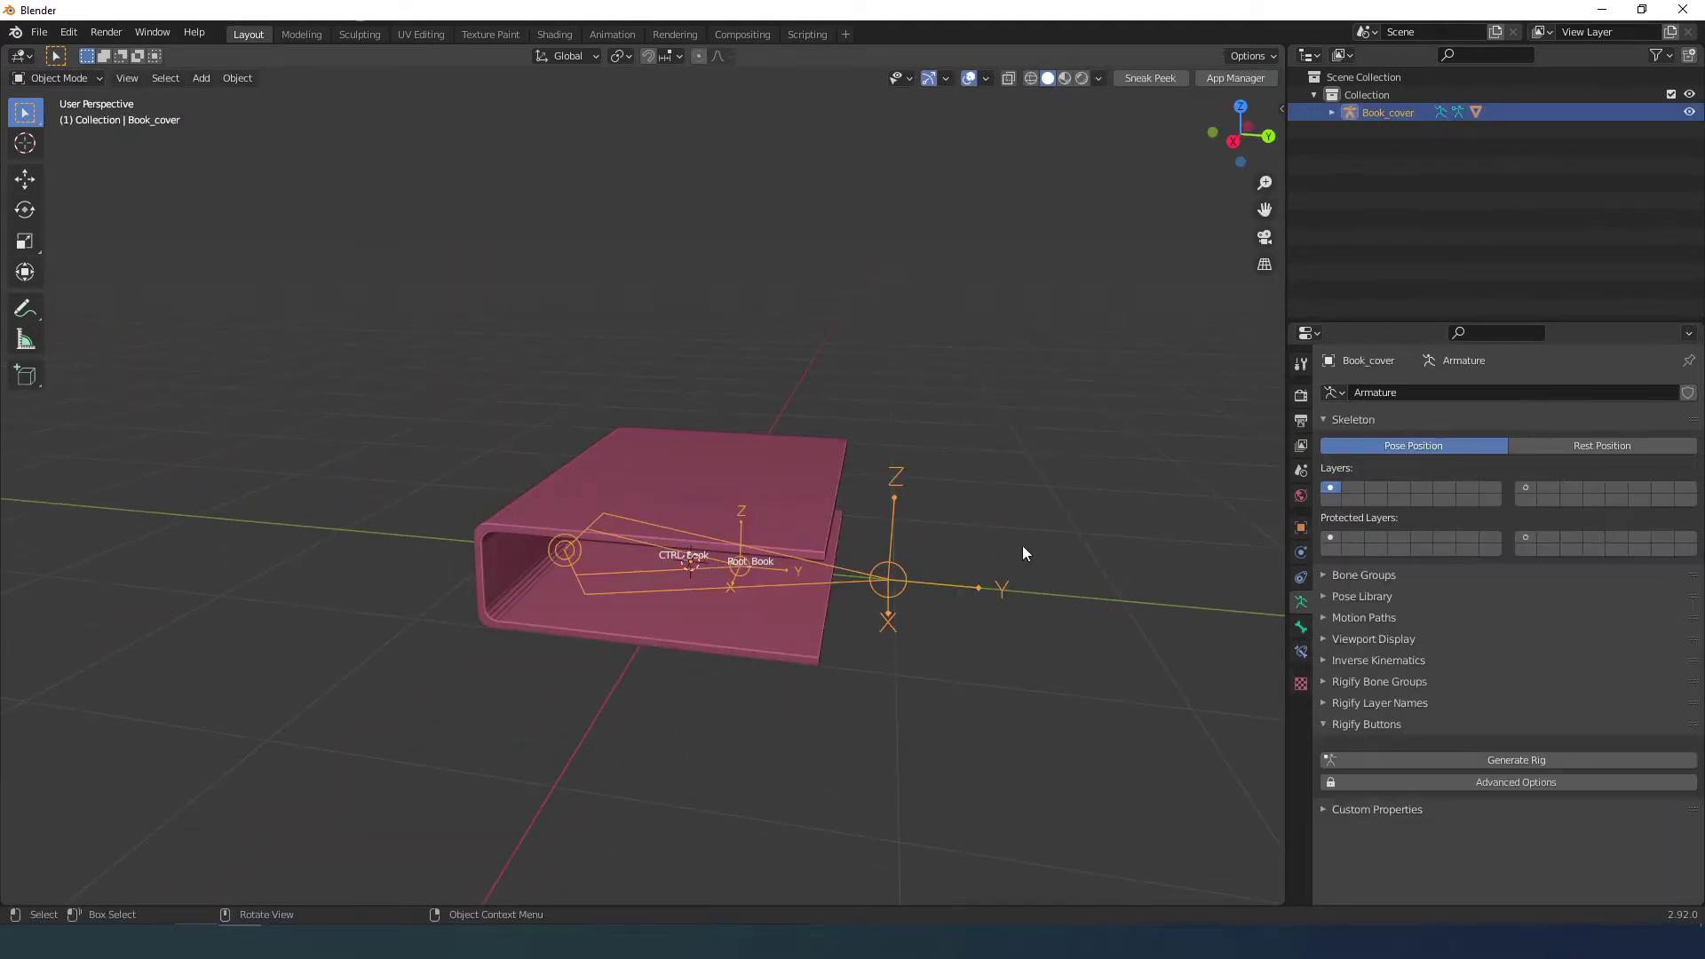
key(h)
click(786, 524)
key(shift+a)
mouse_move(908, 573)
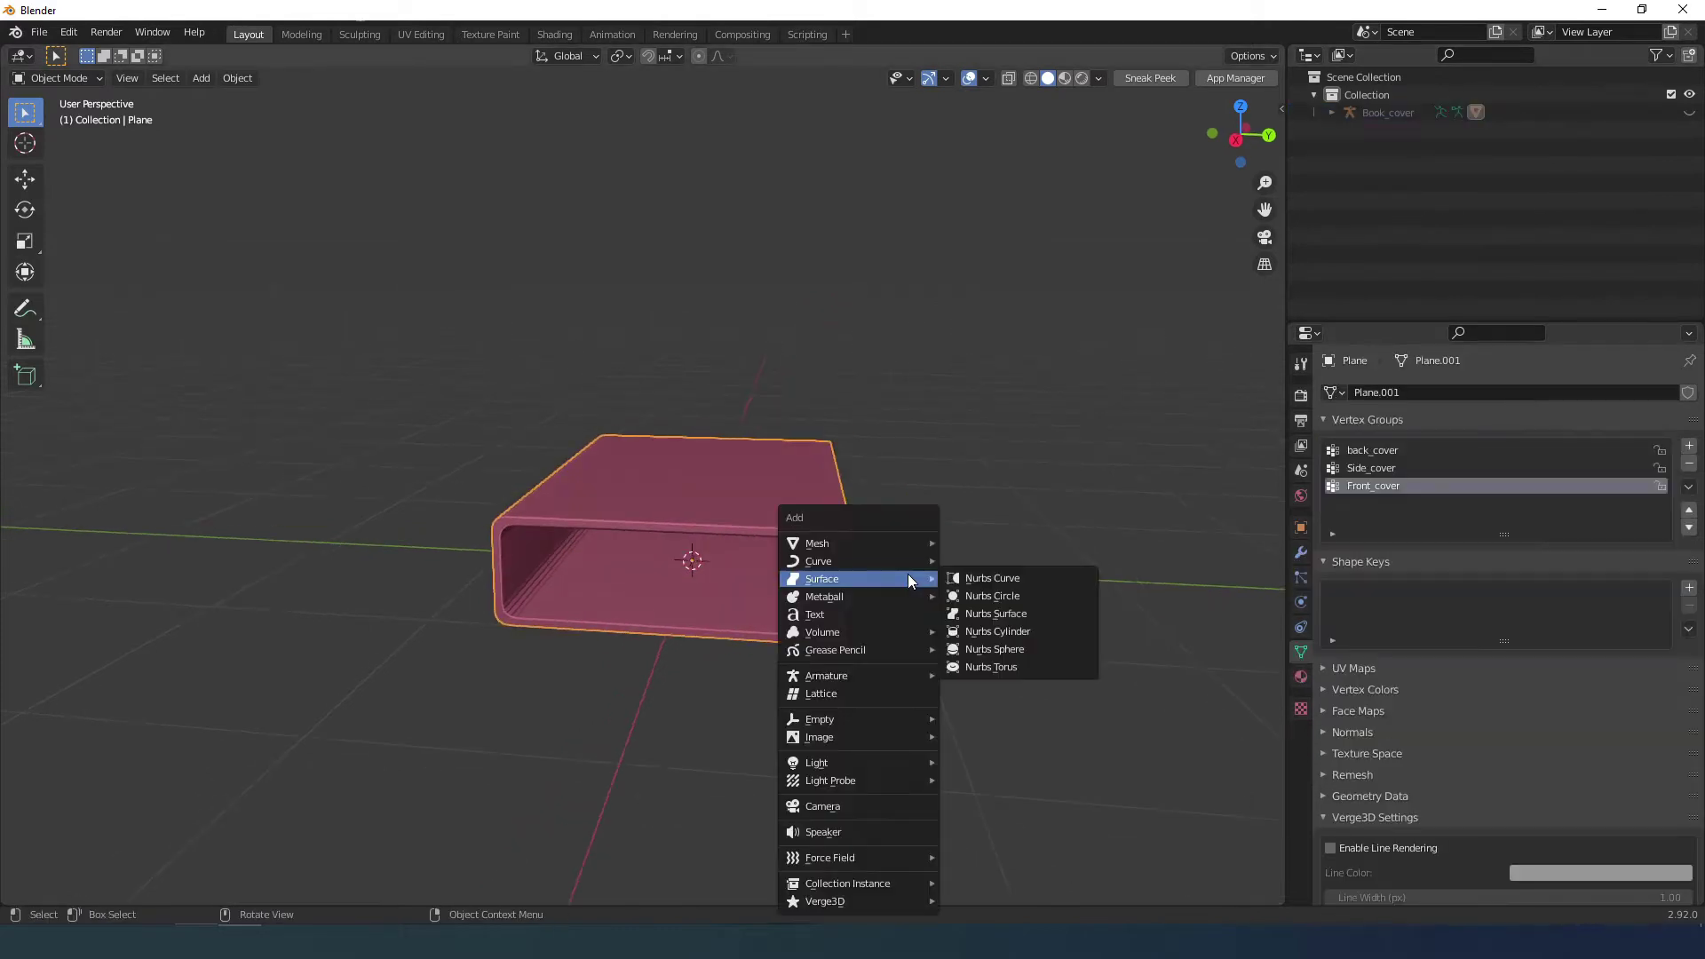
click(986, 561)
Raise the cube to about 0.228 m and flatten it vertically to about 0.39 m to fit between the covers.
key(KP_1)
key(KP_3)
scroll(901, 627, up, 2)
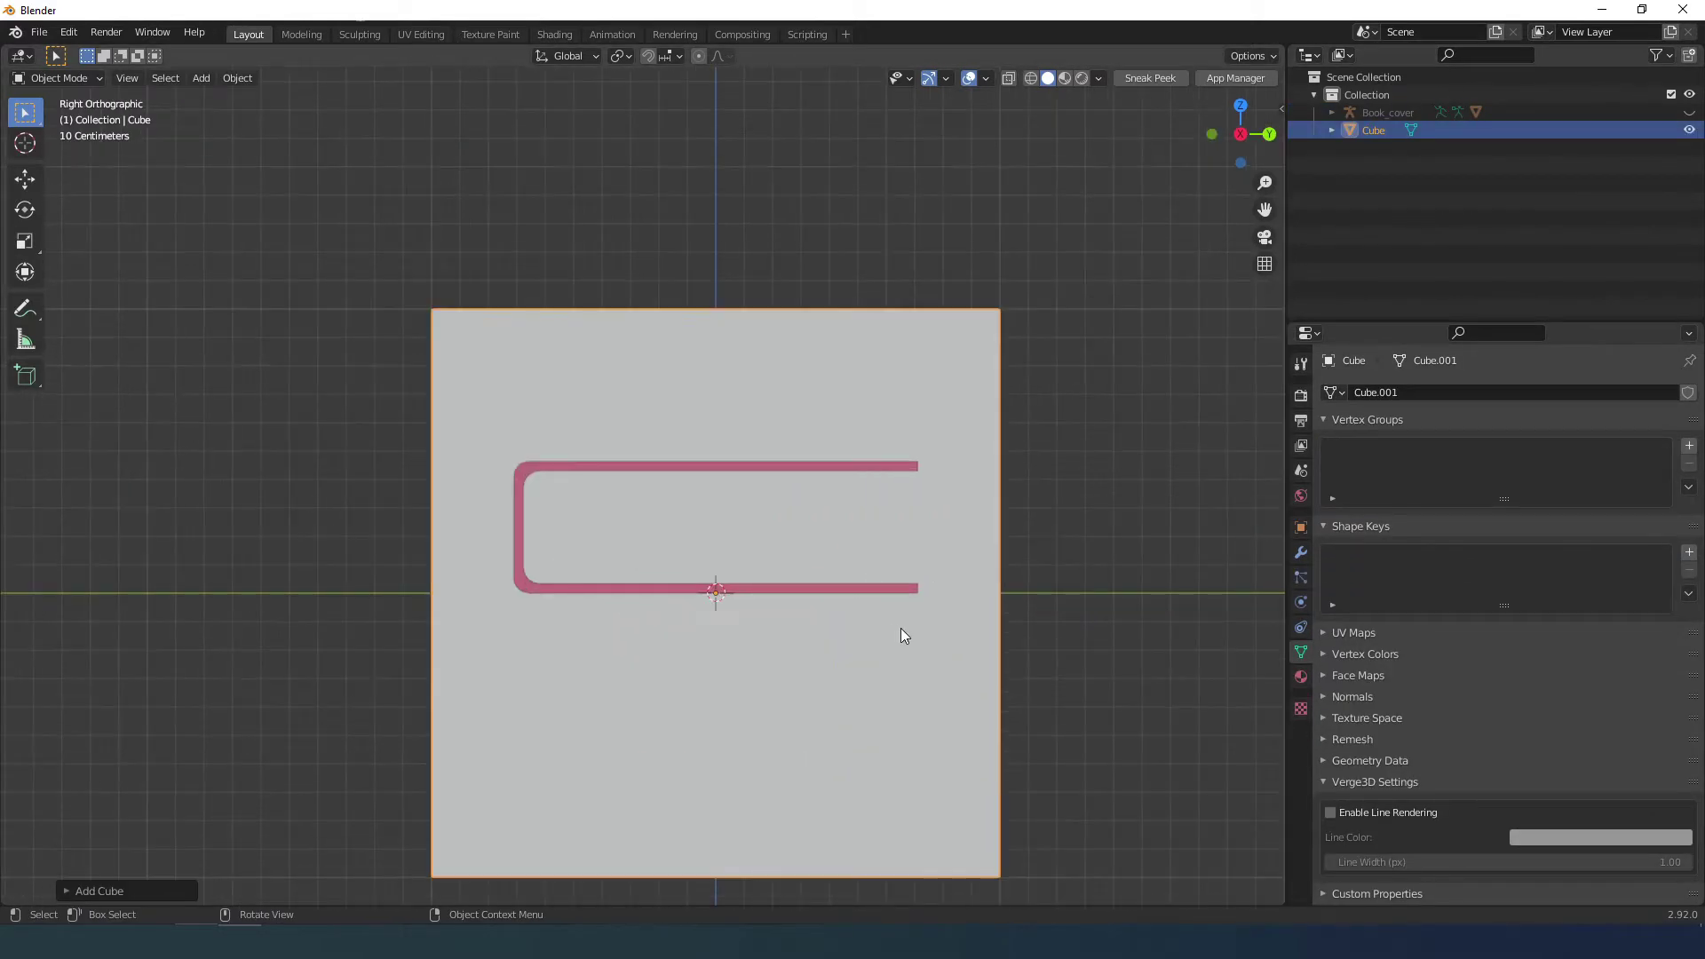
key(g)
key(z)
click(1106, 622)
key(s)
key(z)
click(776, 524)
Scale the cube to about 1.28 m along Y and about 1.97 m along X so it sits inside the cover.
key(s)
key(y)
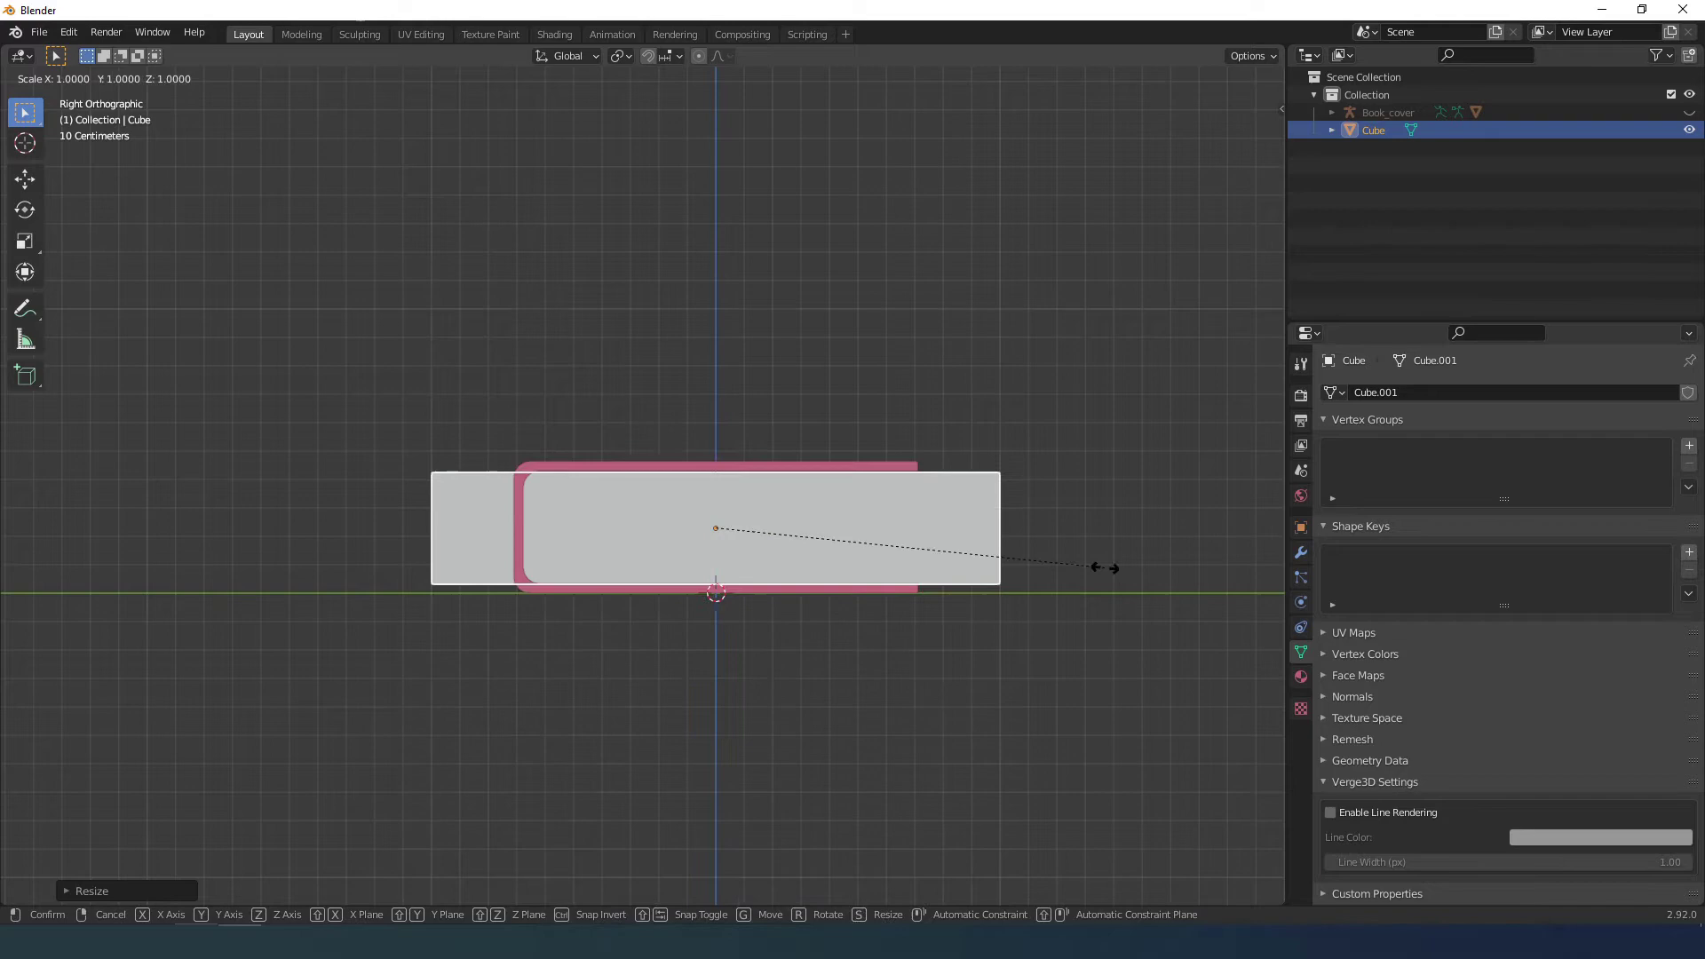
click(965, 545)
middle_drag(937, 548, 947, 603)
key(s)
click(884, 554)
Apply the page block's scale and set its origin to its geometry.
key(n)
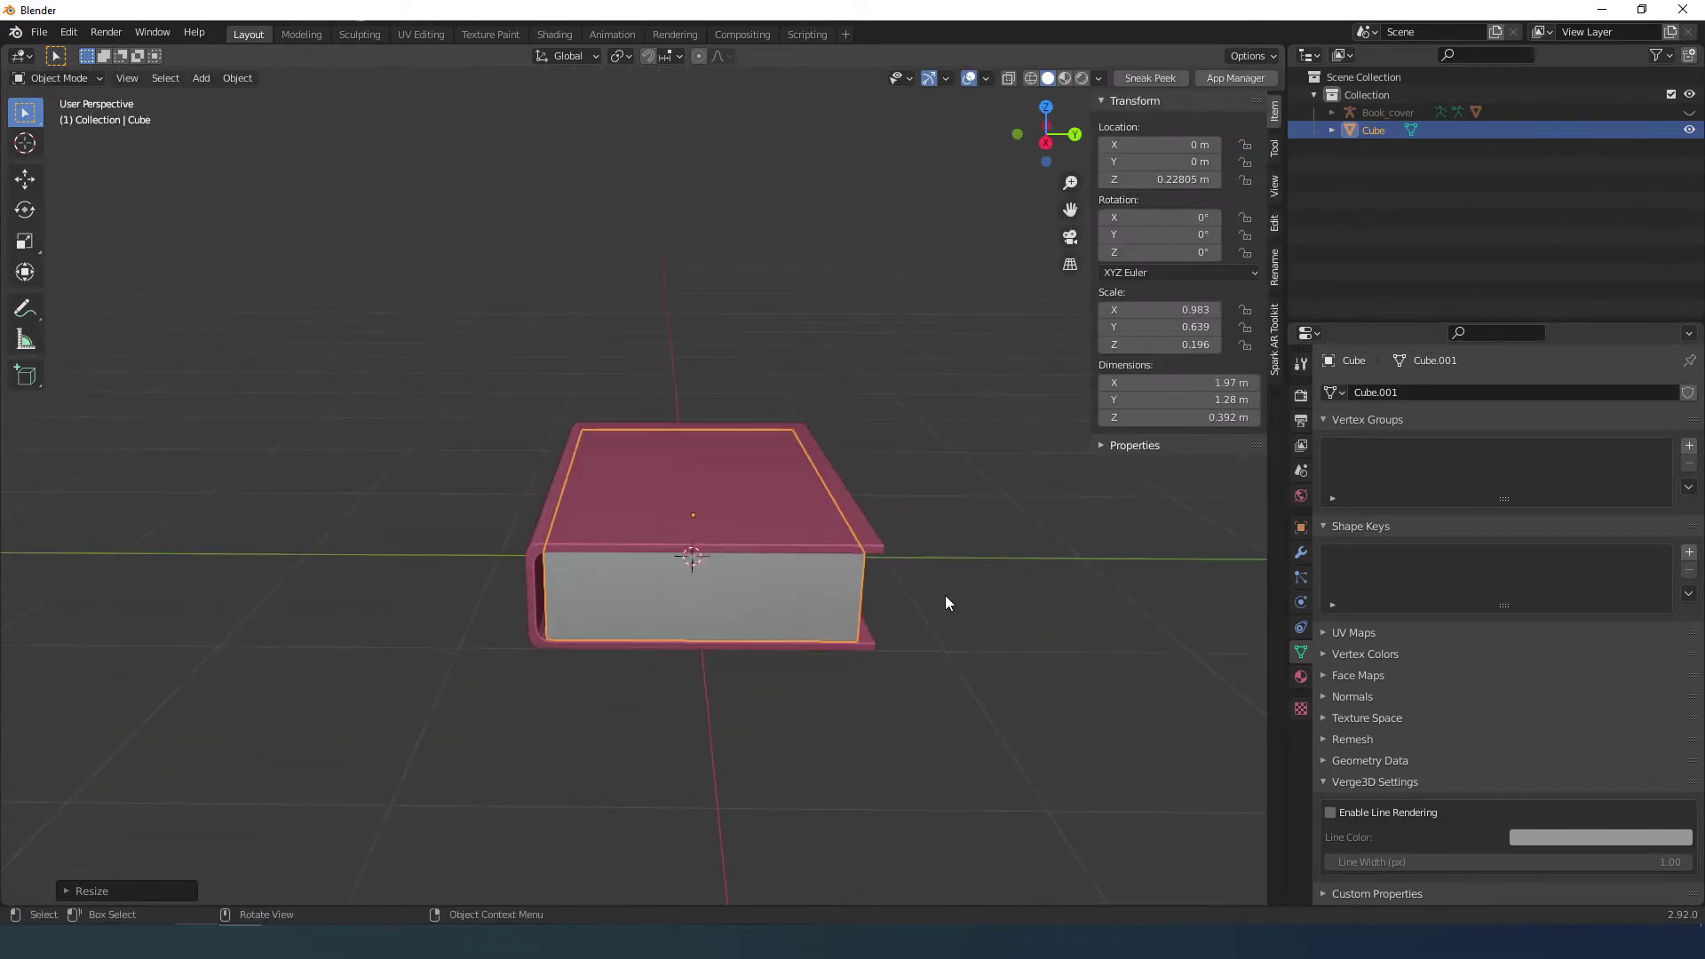
key(ctrl+a)
click(931, 620)
key(KP_3)
right_click(781, 536)
mouse_move(771, 579)
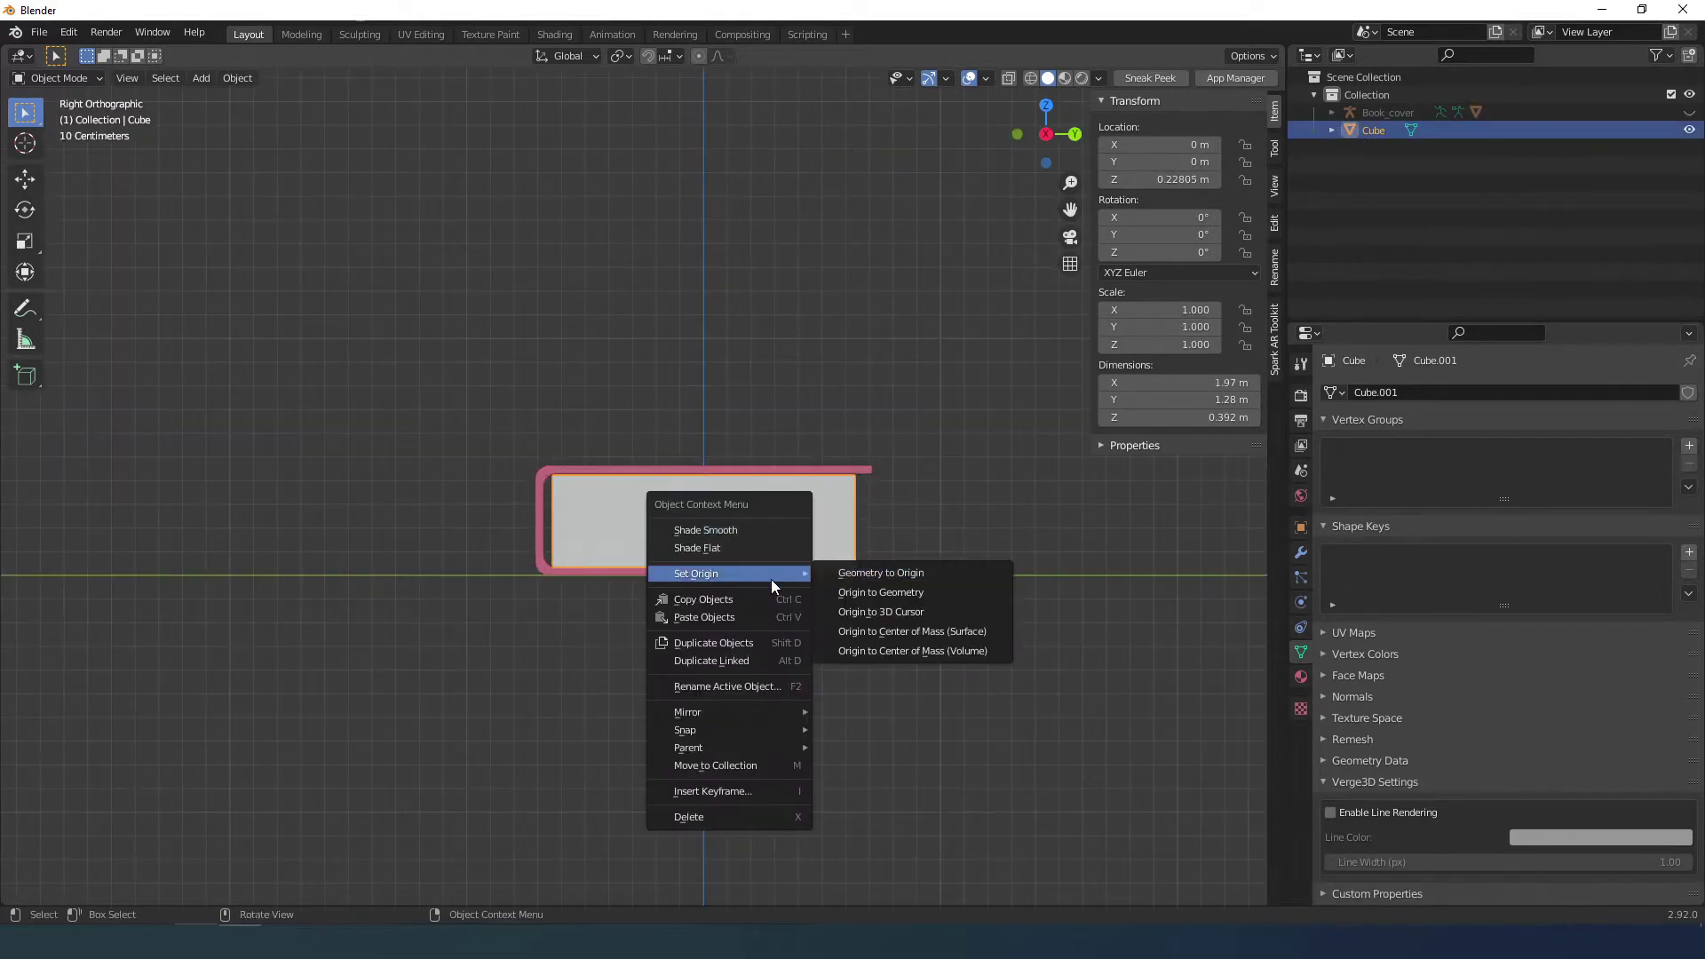
click(968, 592)
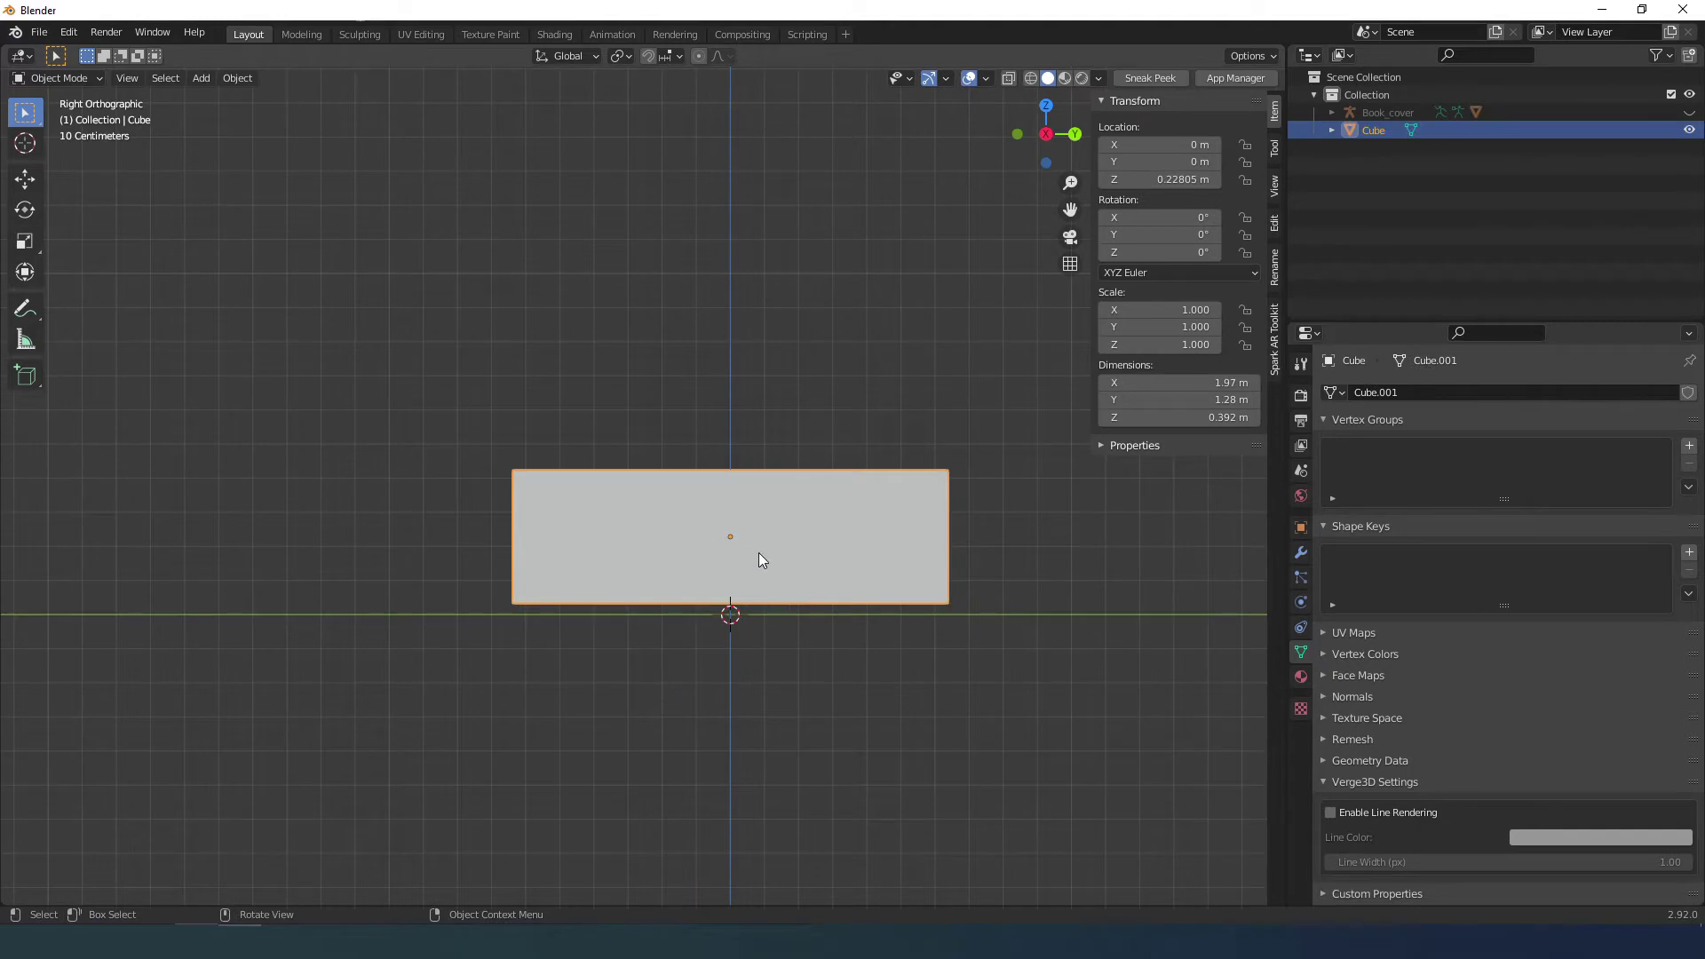
Add a centred horizontal loop cut around the page block and rip it in place to split the upper and lower halves.
key(Tab)
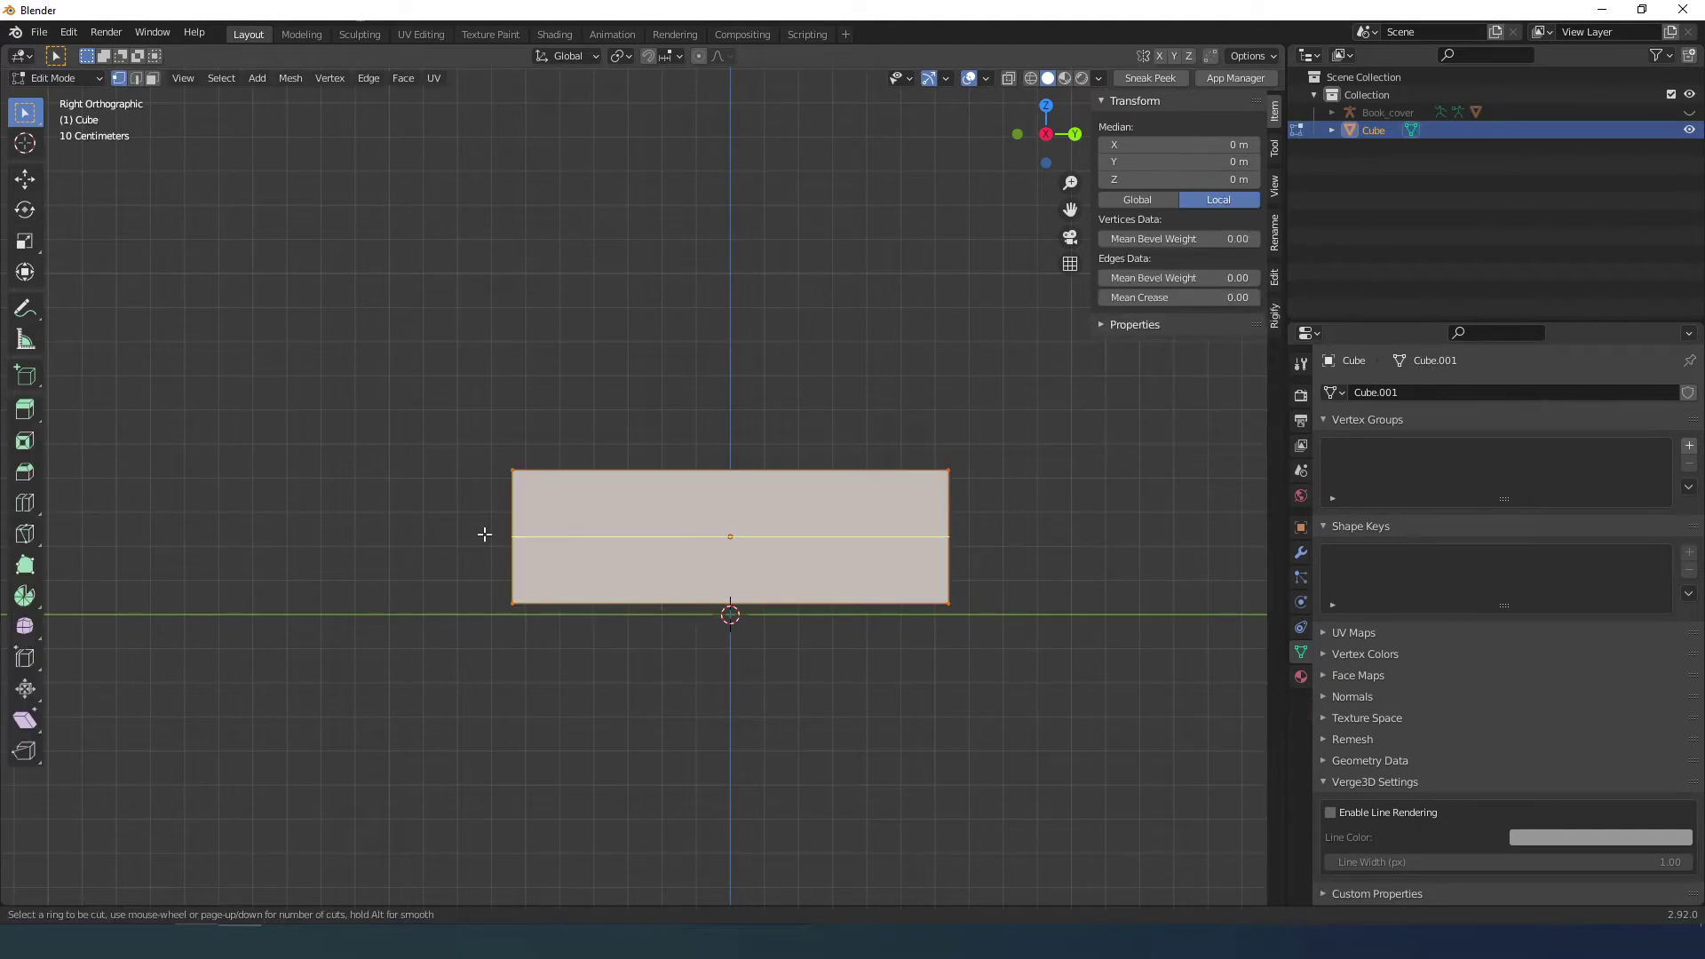
click(485, 535)
right_click(532, 526)
middle_drag(895, 571, 924, 629)
key(v)
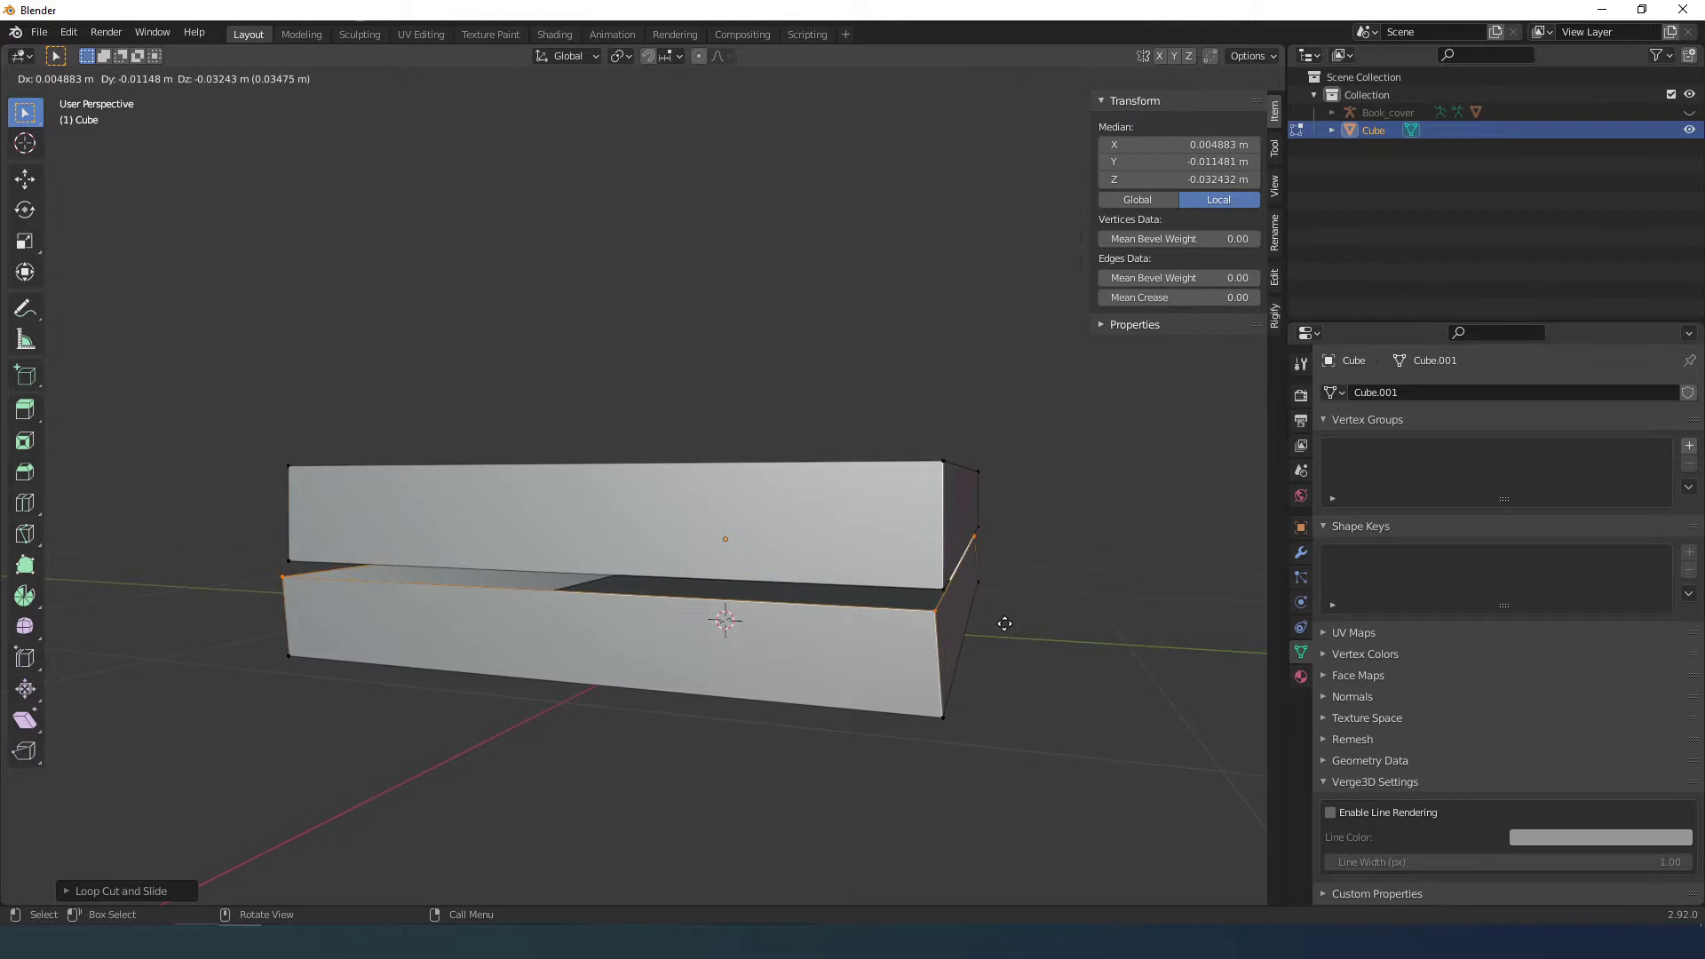
right_click(1015, 641)
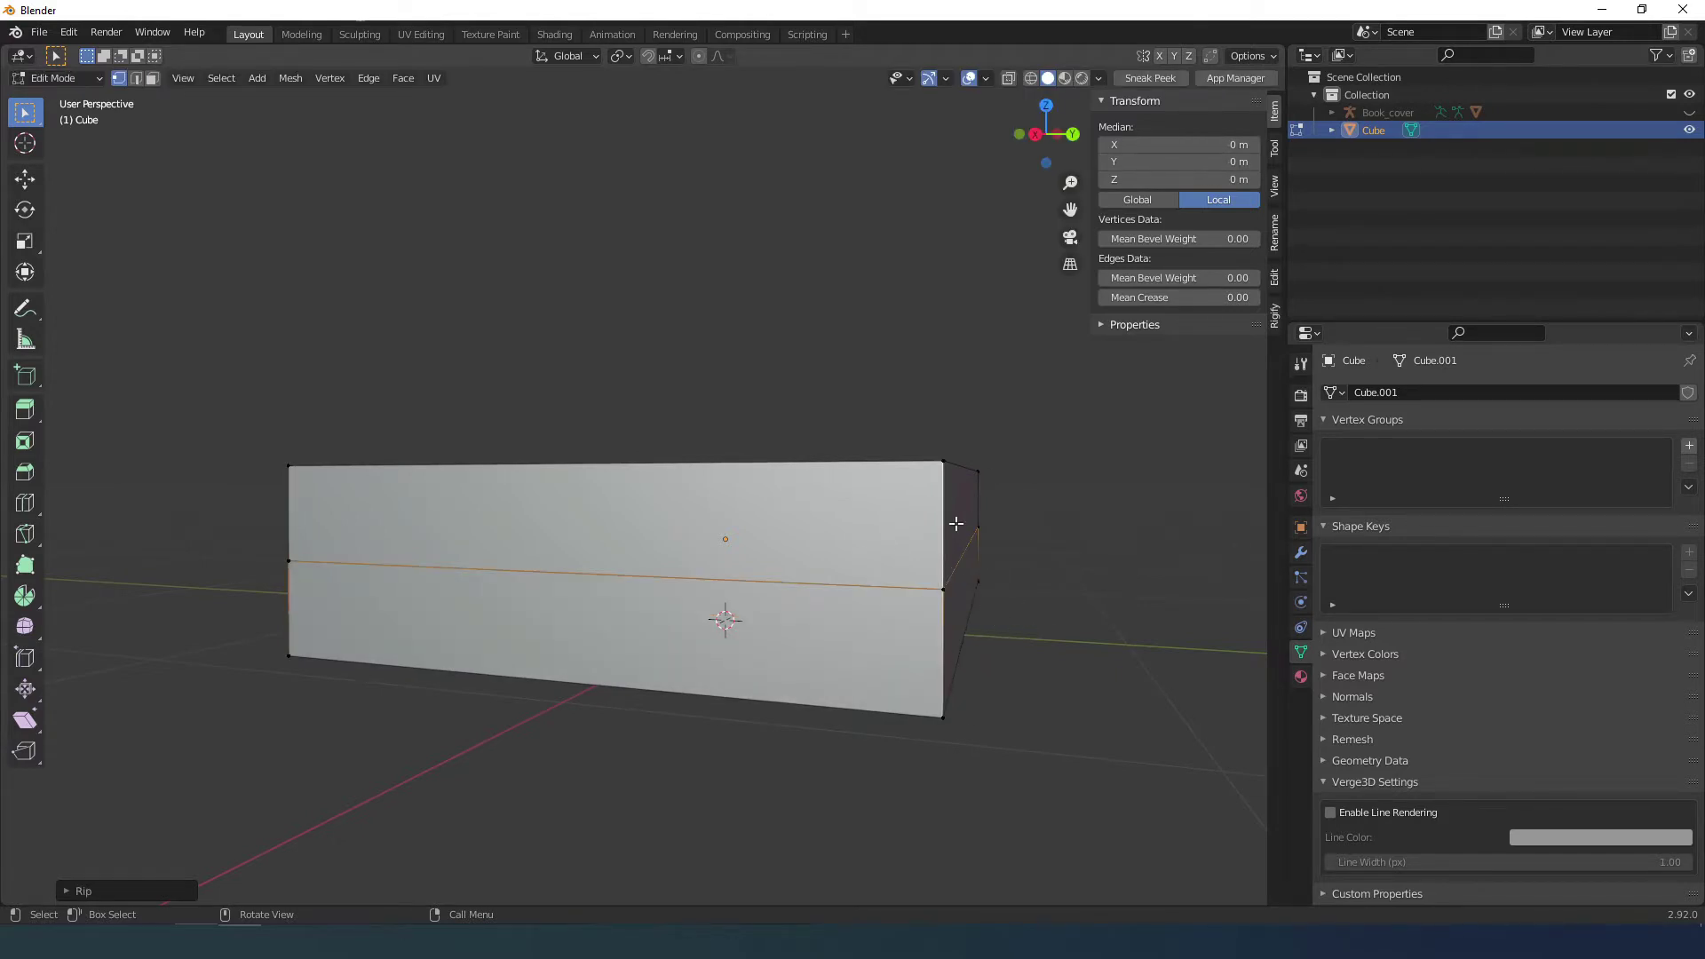
Isolate the upper half, fill its open underside with a face, and reveal the hidden geometry.
key(alt+z)
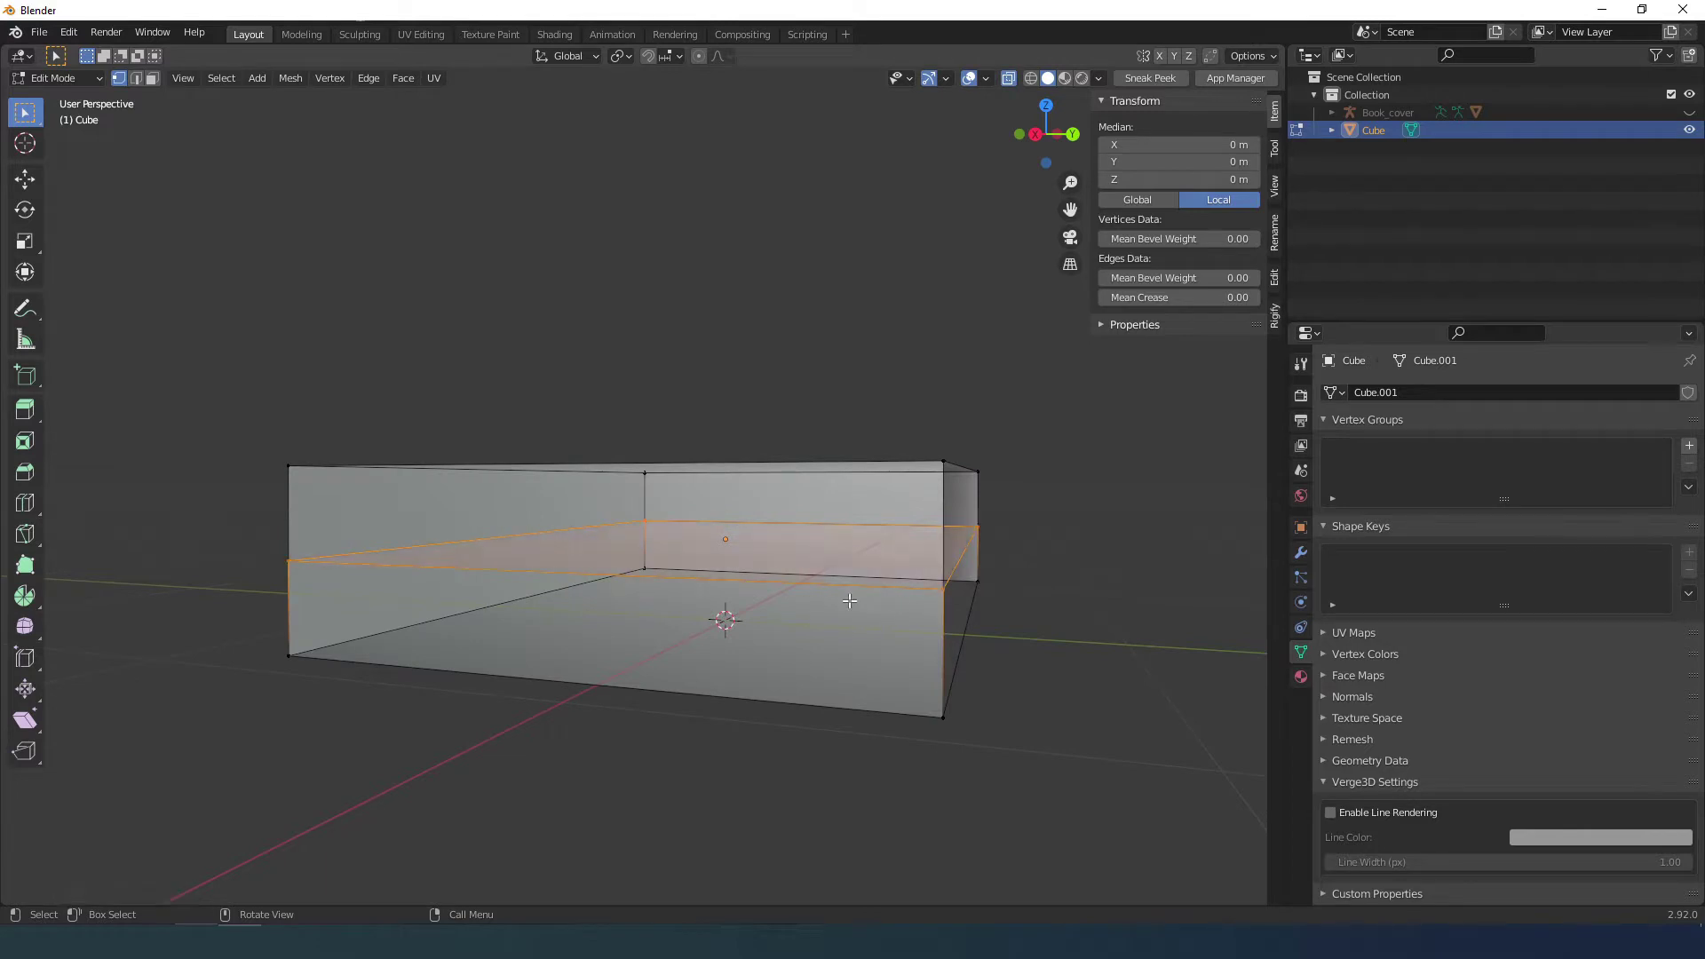
middle_drag(850, 601, 756, 566)
key(alt+z)
mouse_move(716, 621)
middle_down()
mouse_move(654, 677)
mouse_move(706, 599)
middle_up()
key(h)
alt+click(809, 392)
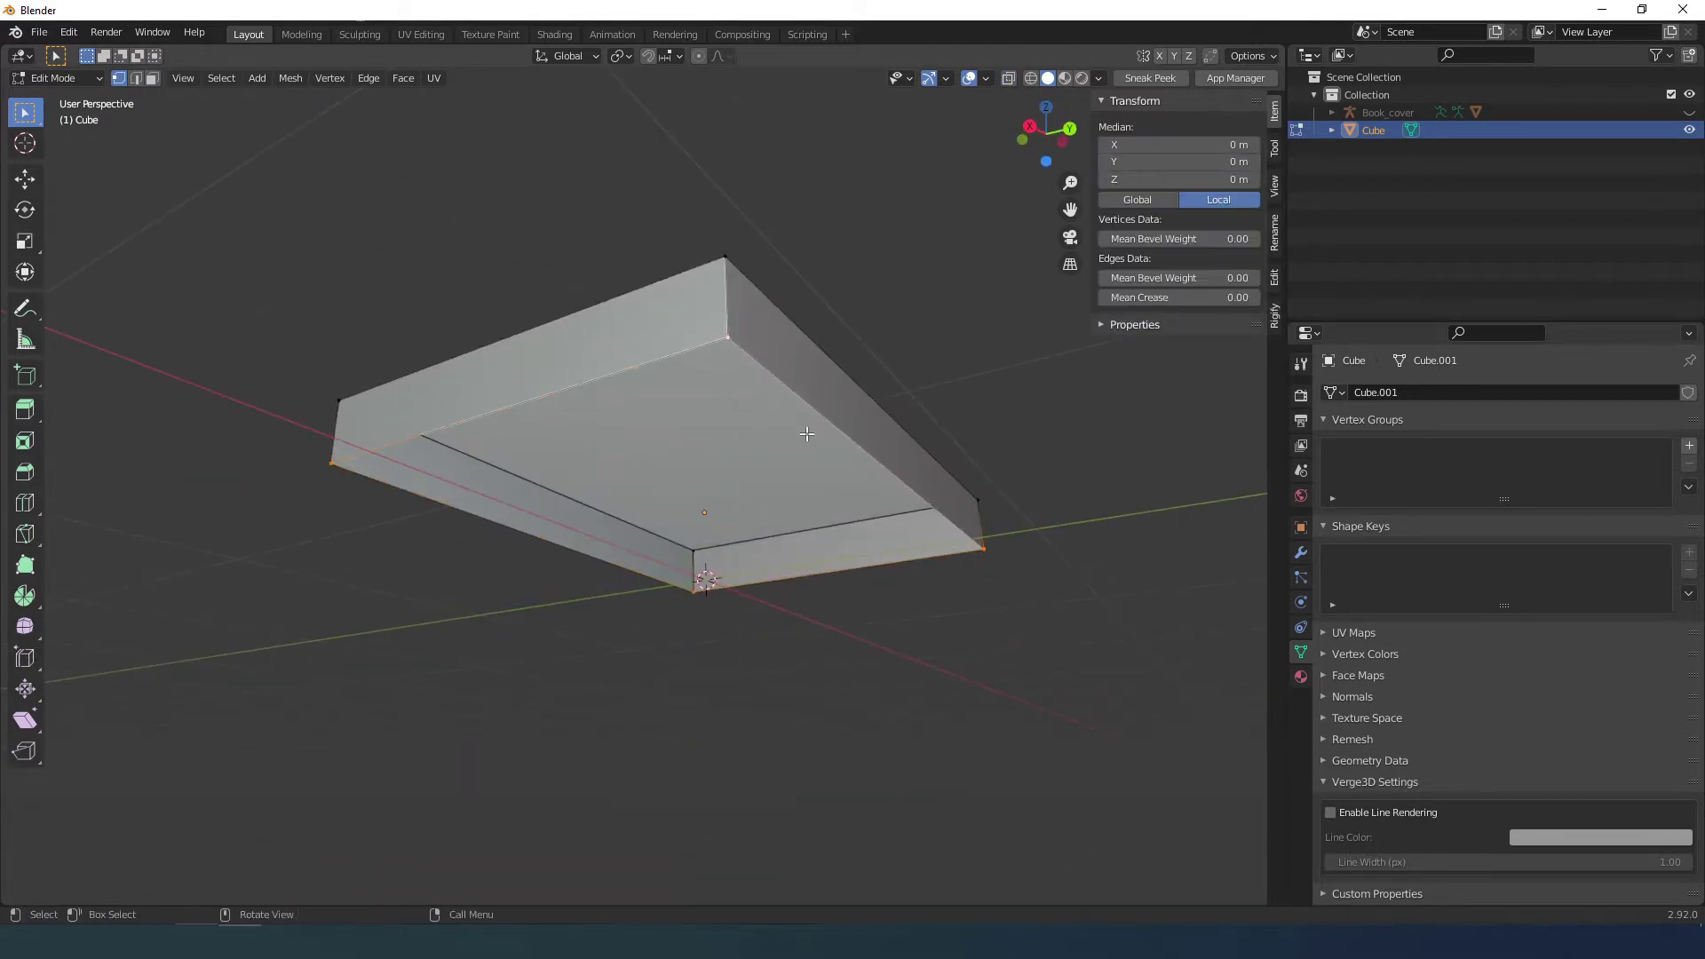
key(f)
key(Tab)
key(Tab)
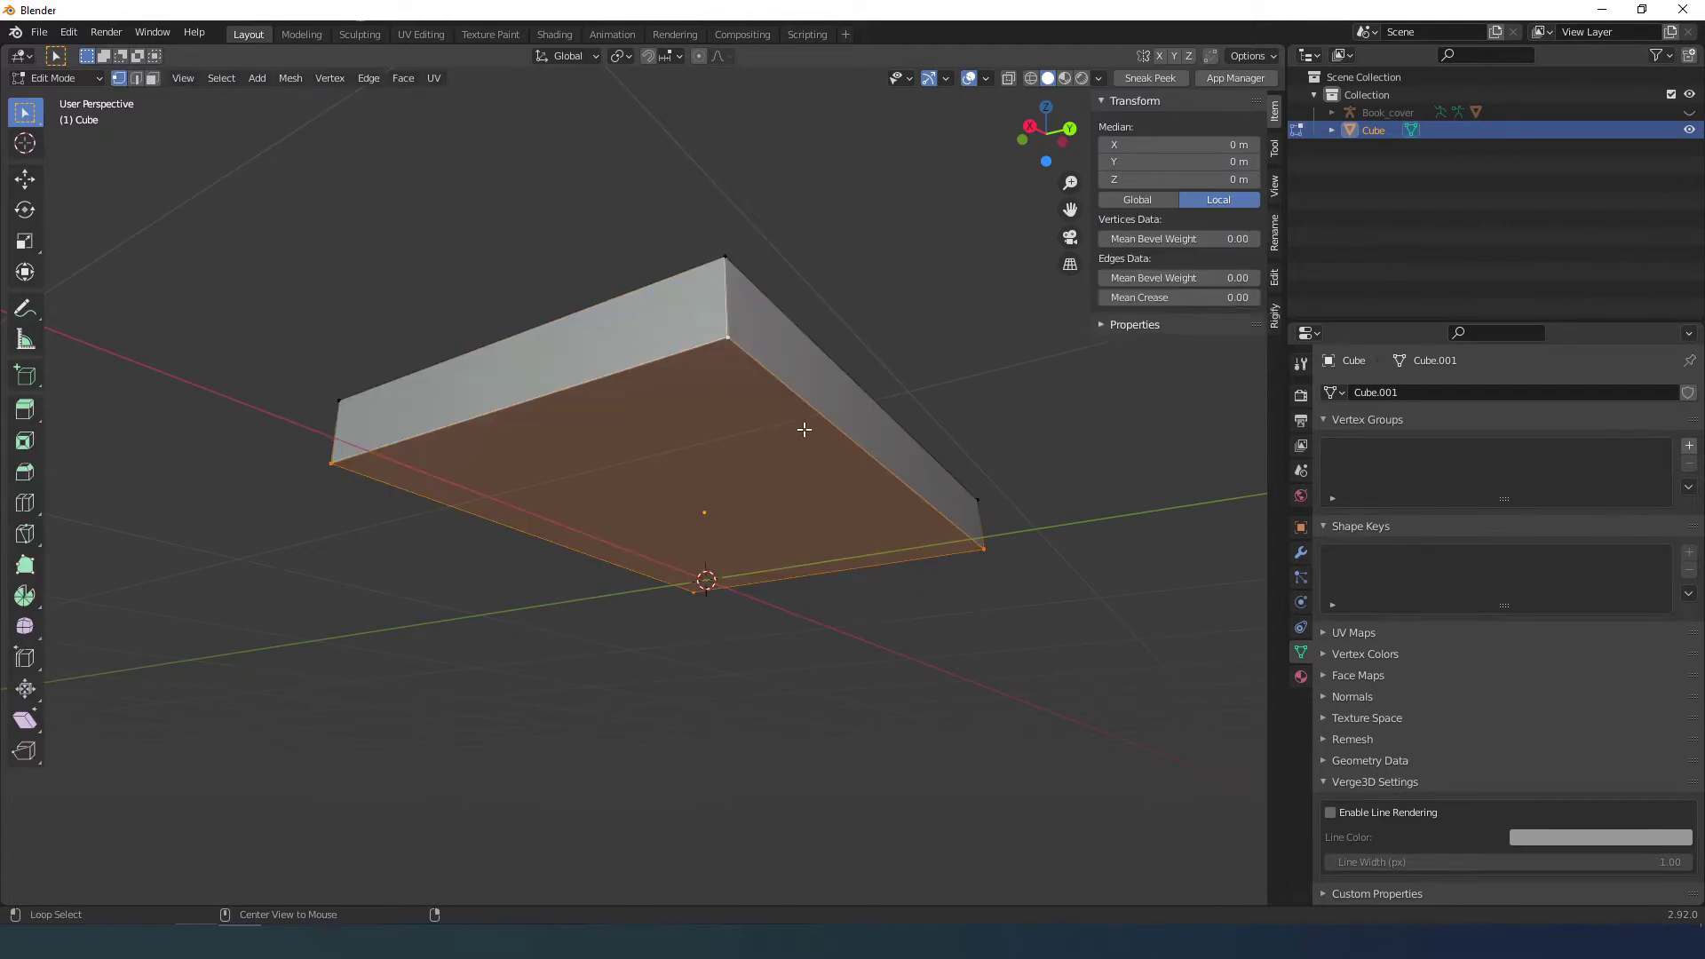
key(alt+h)
key(alt+a)
Check the halves' normals with the Face Orientation overlay and whether the lower half is a separate linked piece.
click(986, 78)
click(915, 419)
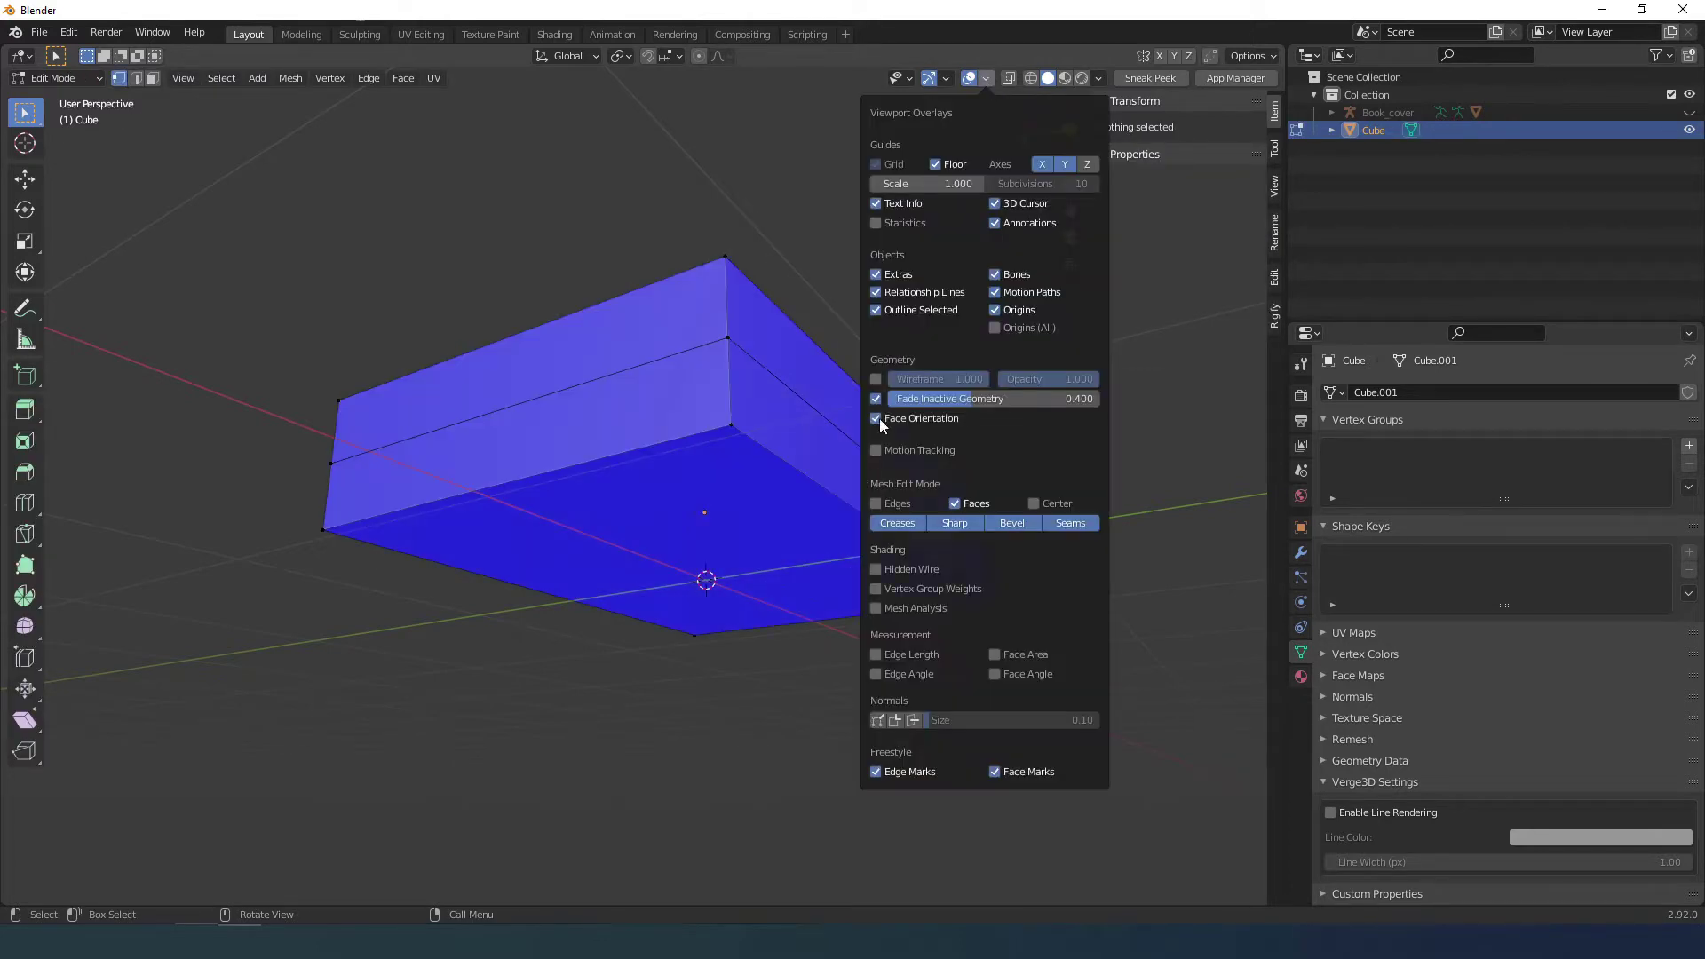
key(l)
key(g)
right_click(764, 595)
middle_drag(774, 593, 786, 689)
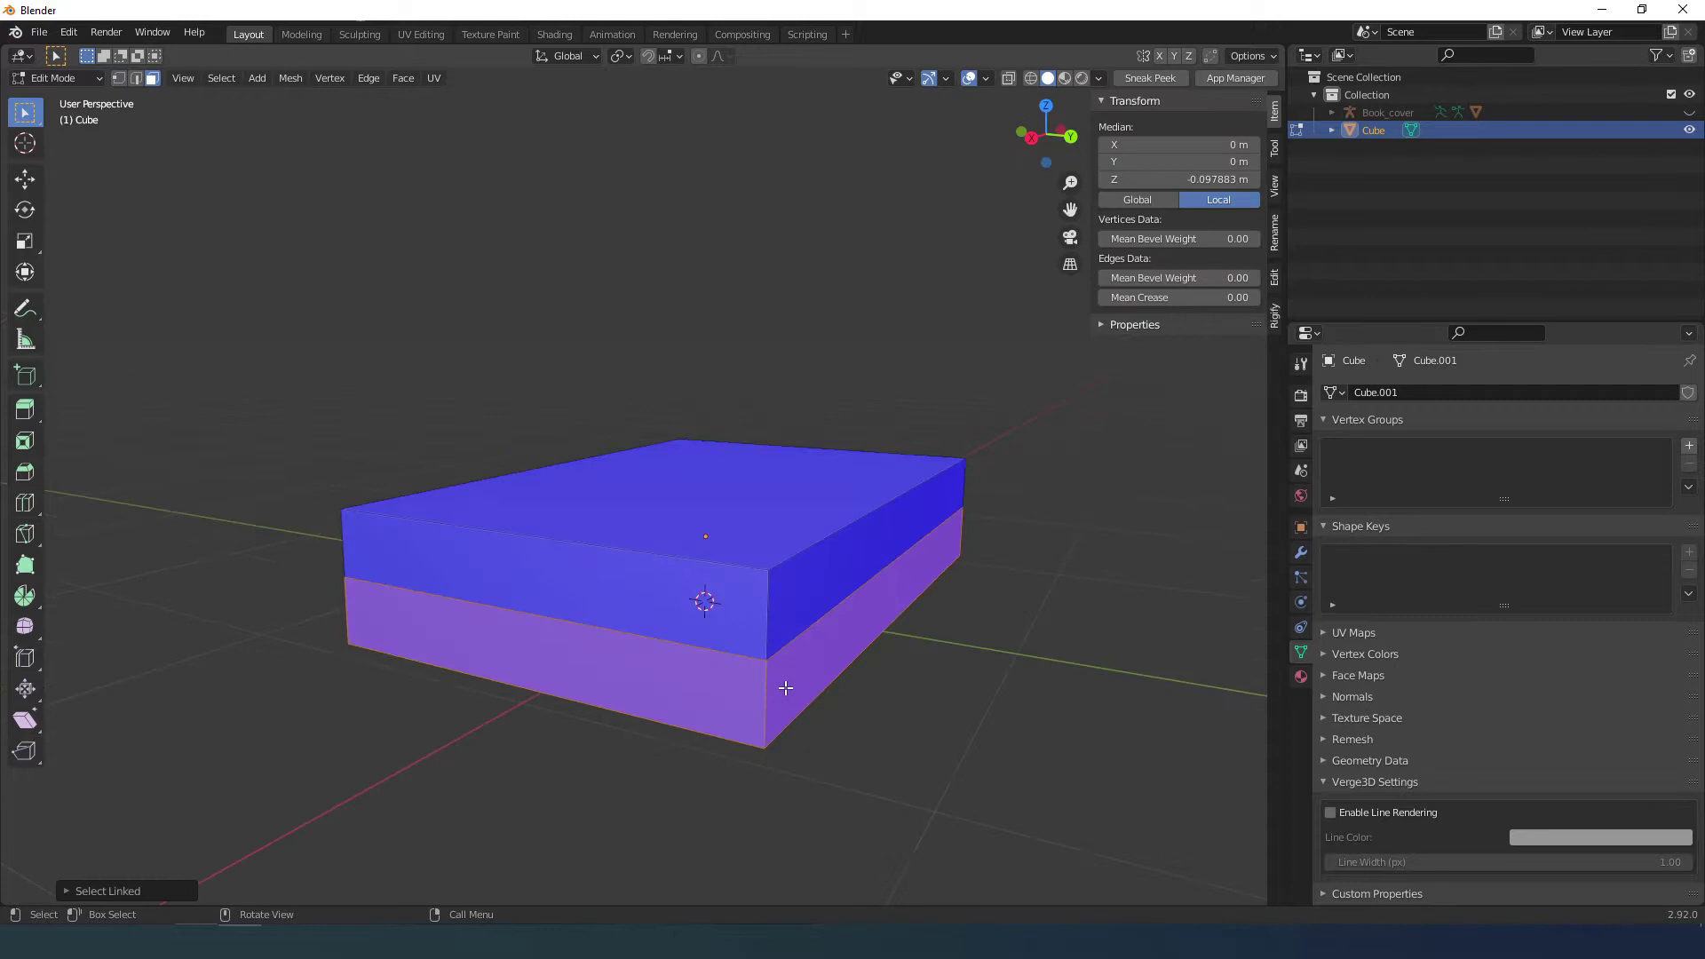
click(986, 78)
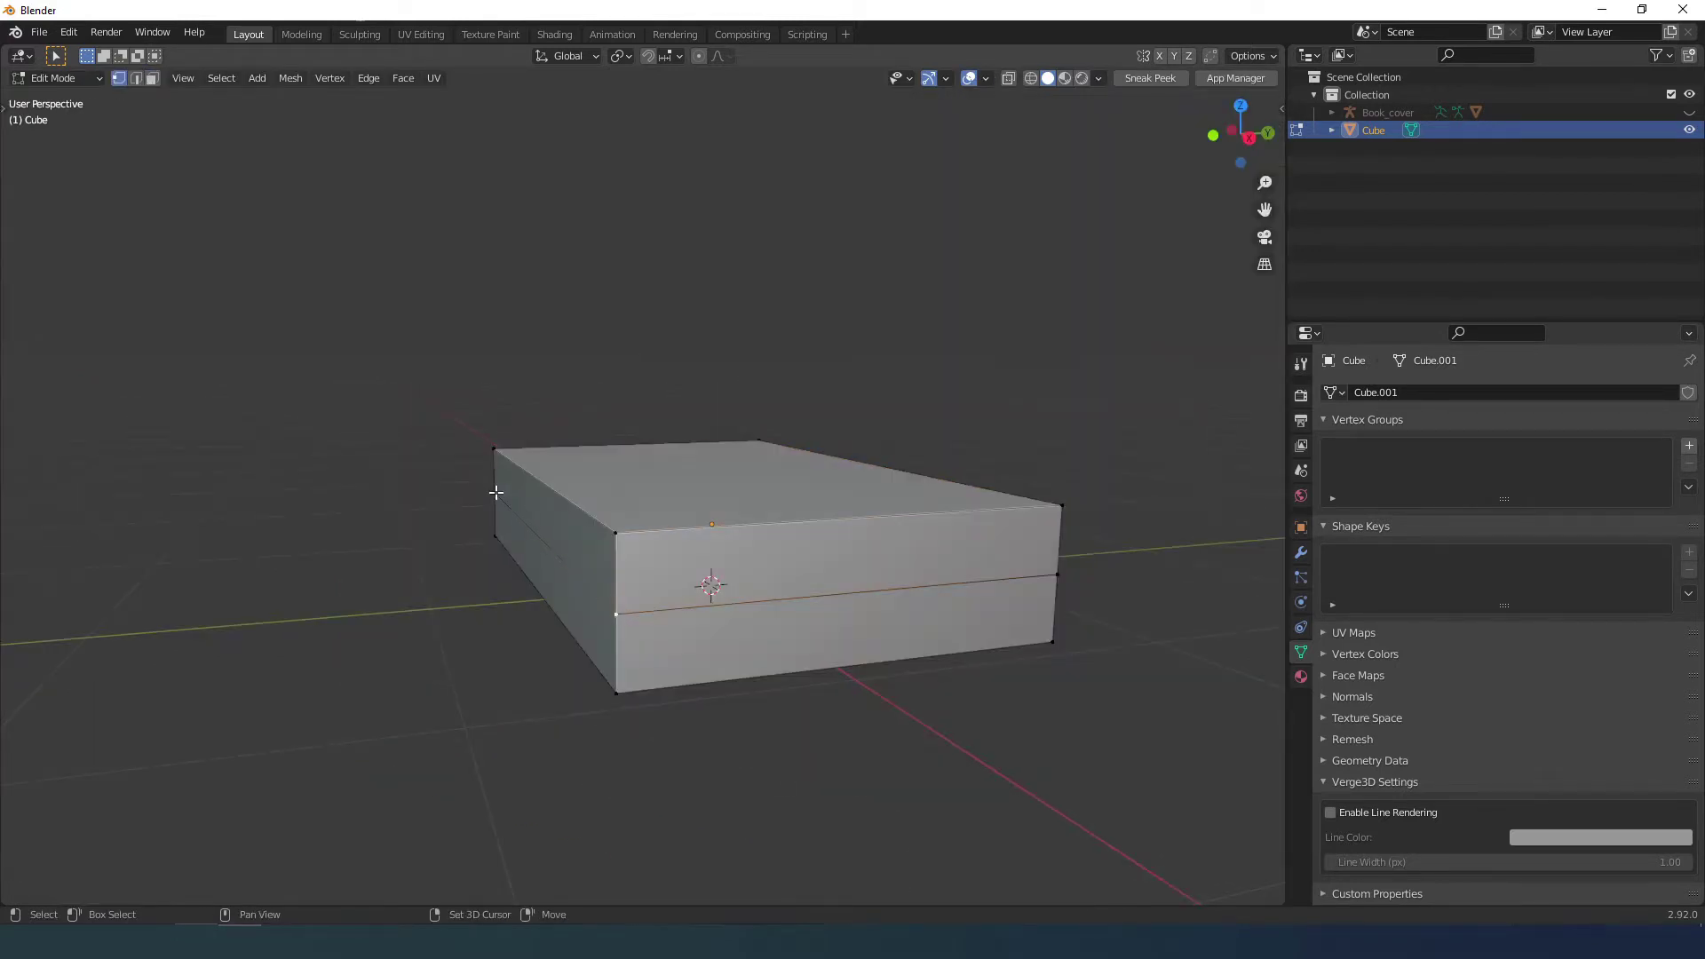
Snap the 3D cursor to the mid-height spine corners of the page block and set the pivot point to 3D Cursor.
key(shift+s)
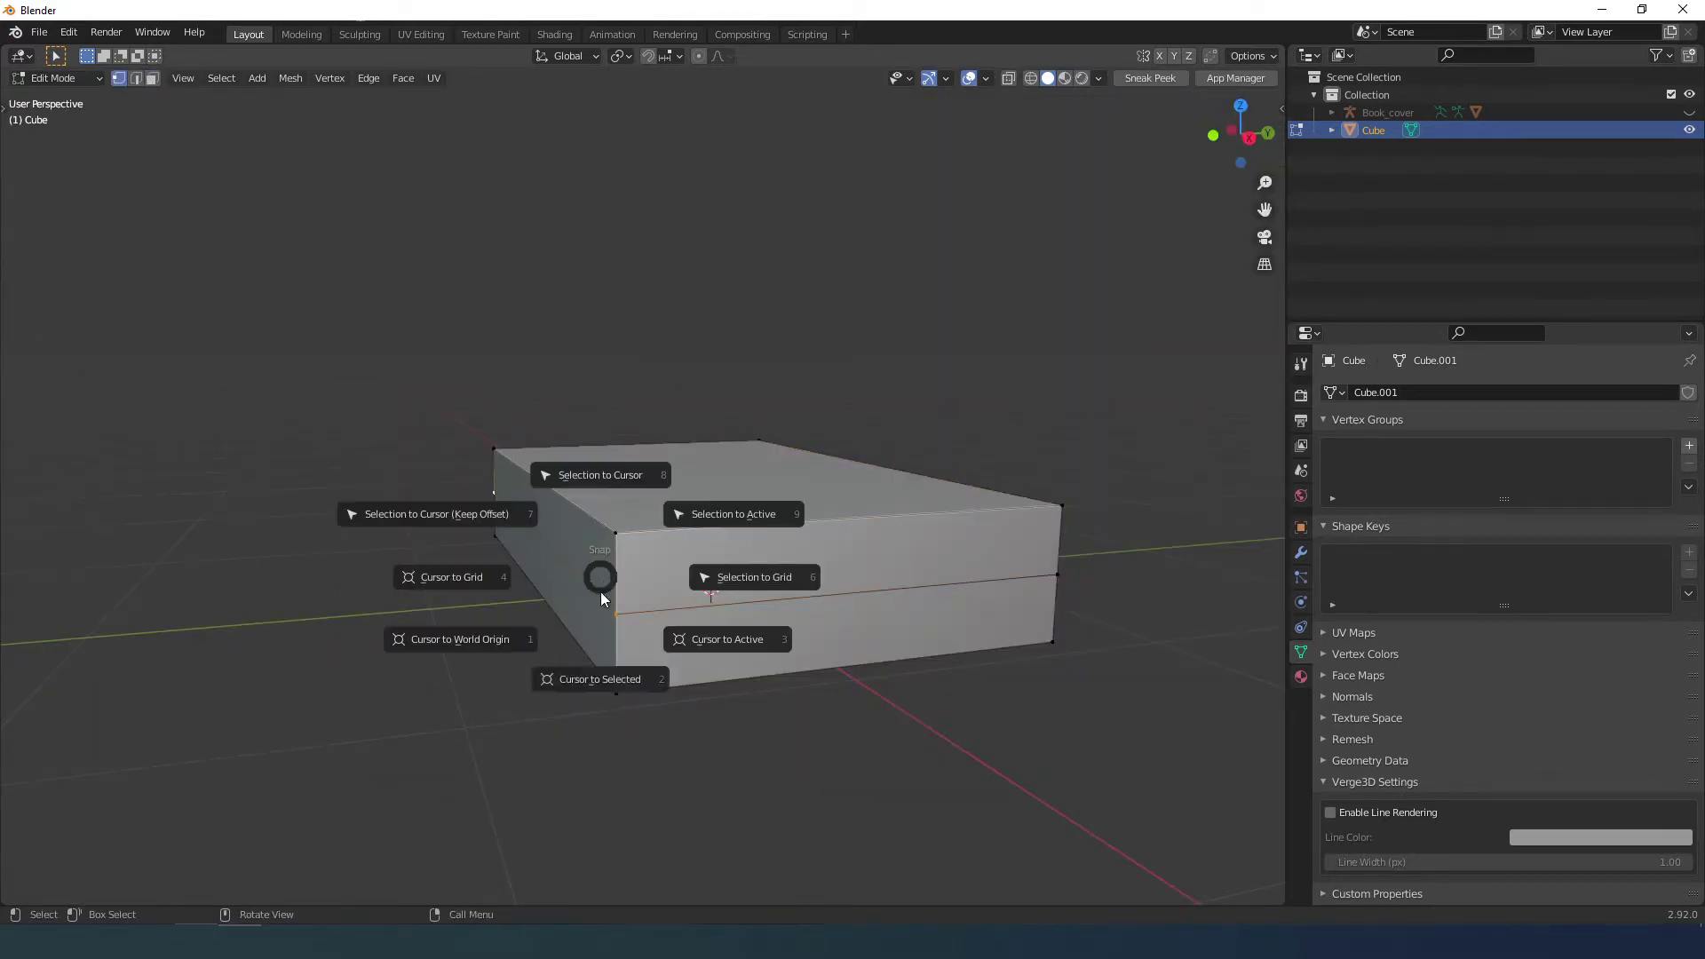
click(593, 682)
click(621, 55)
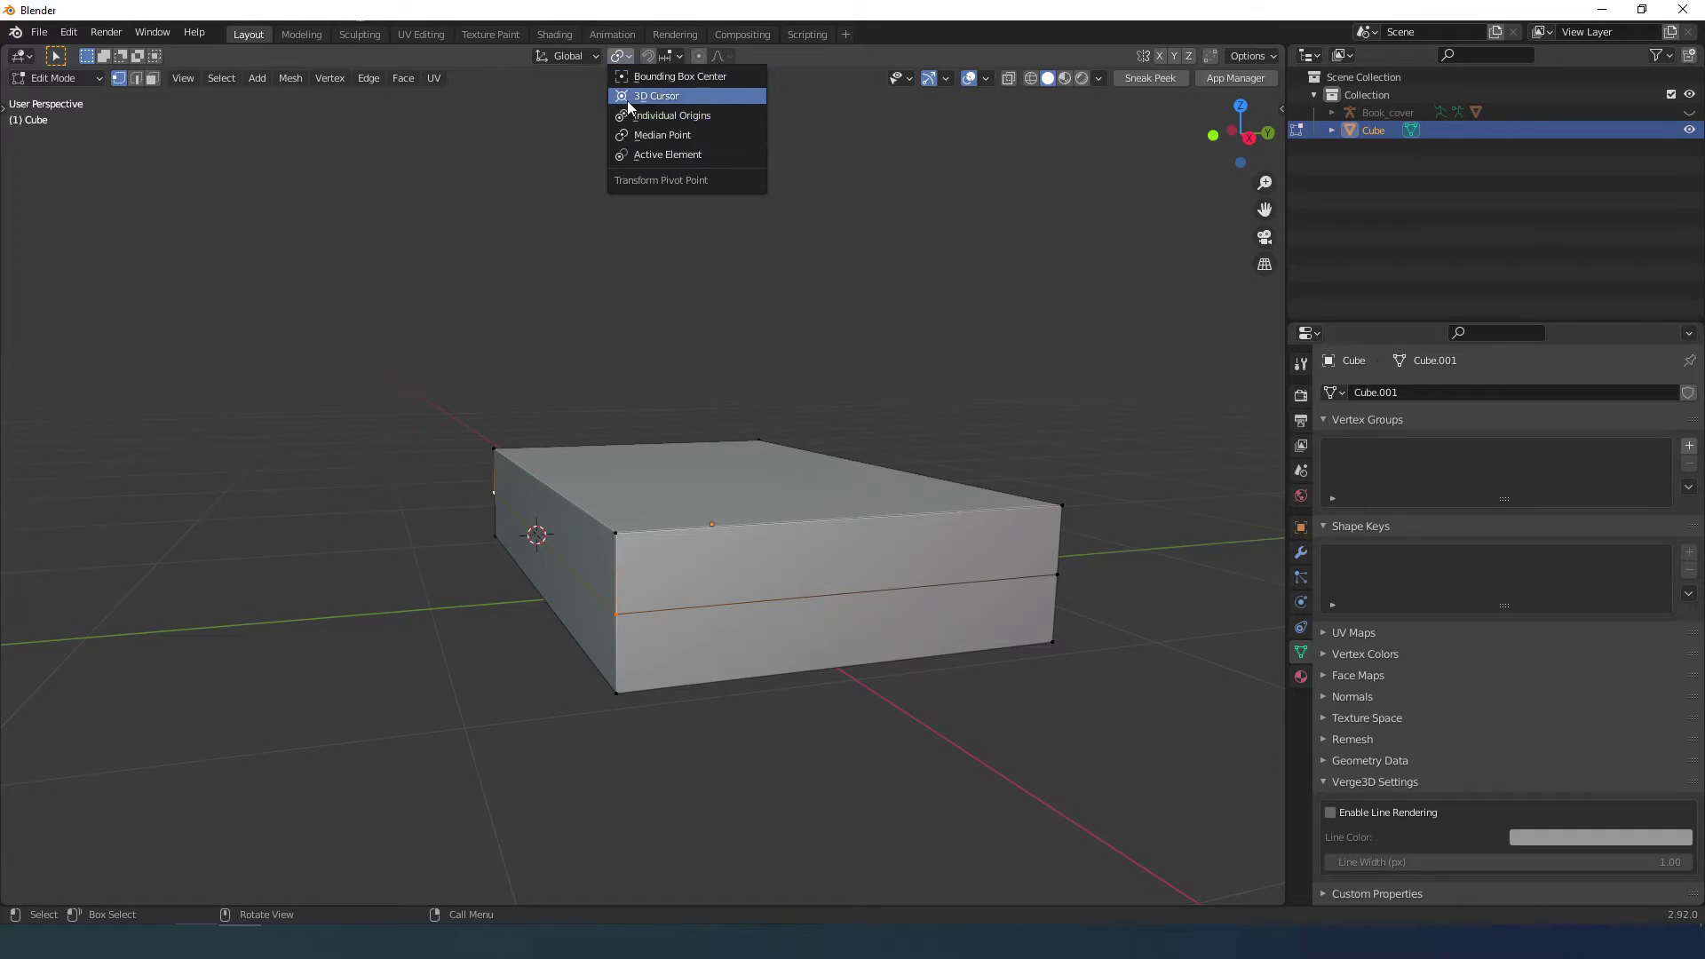
click(641, 95)
Try rotating the upper half of the pages about the X axis around the 3D cursor.
key(l)
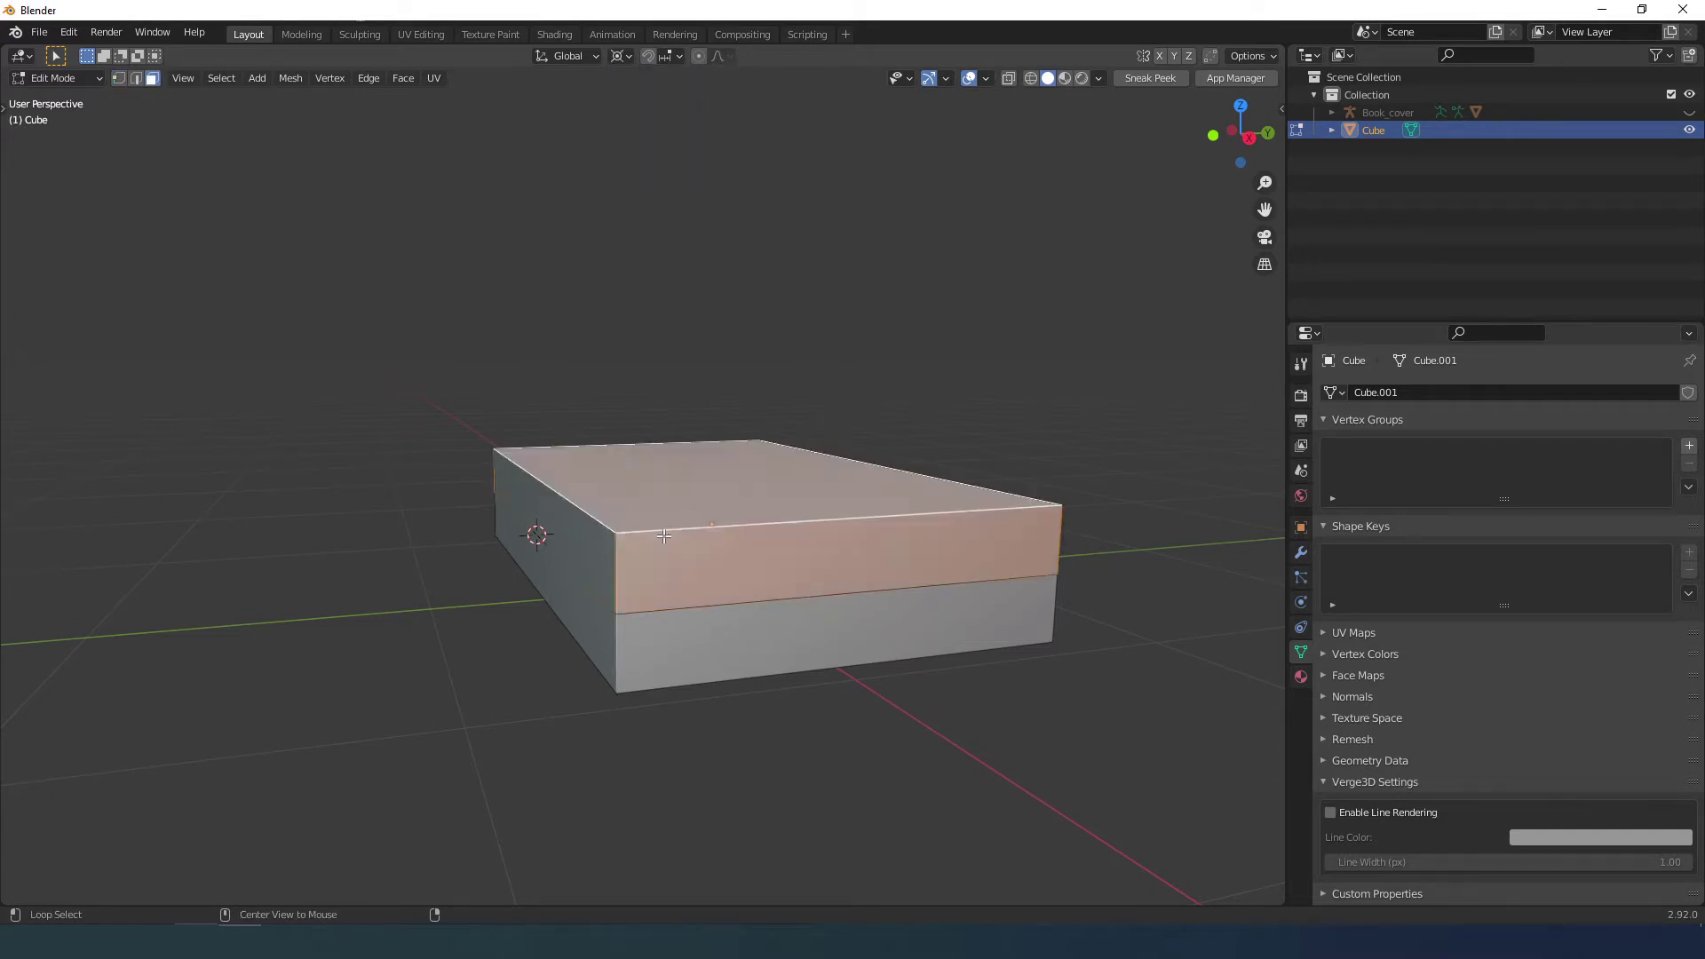
middle_drag(680, 530, 898, 570)
key(KP_3)
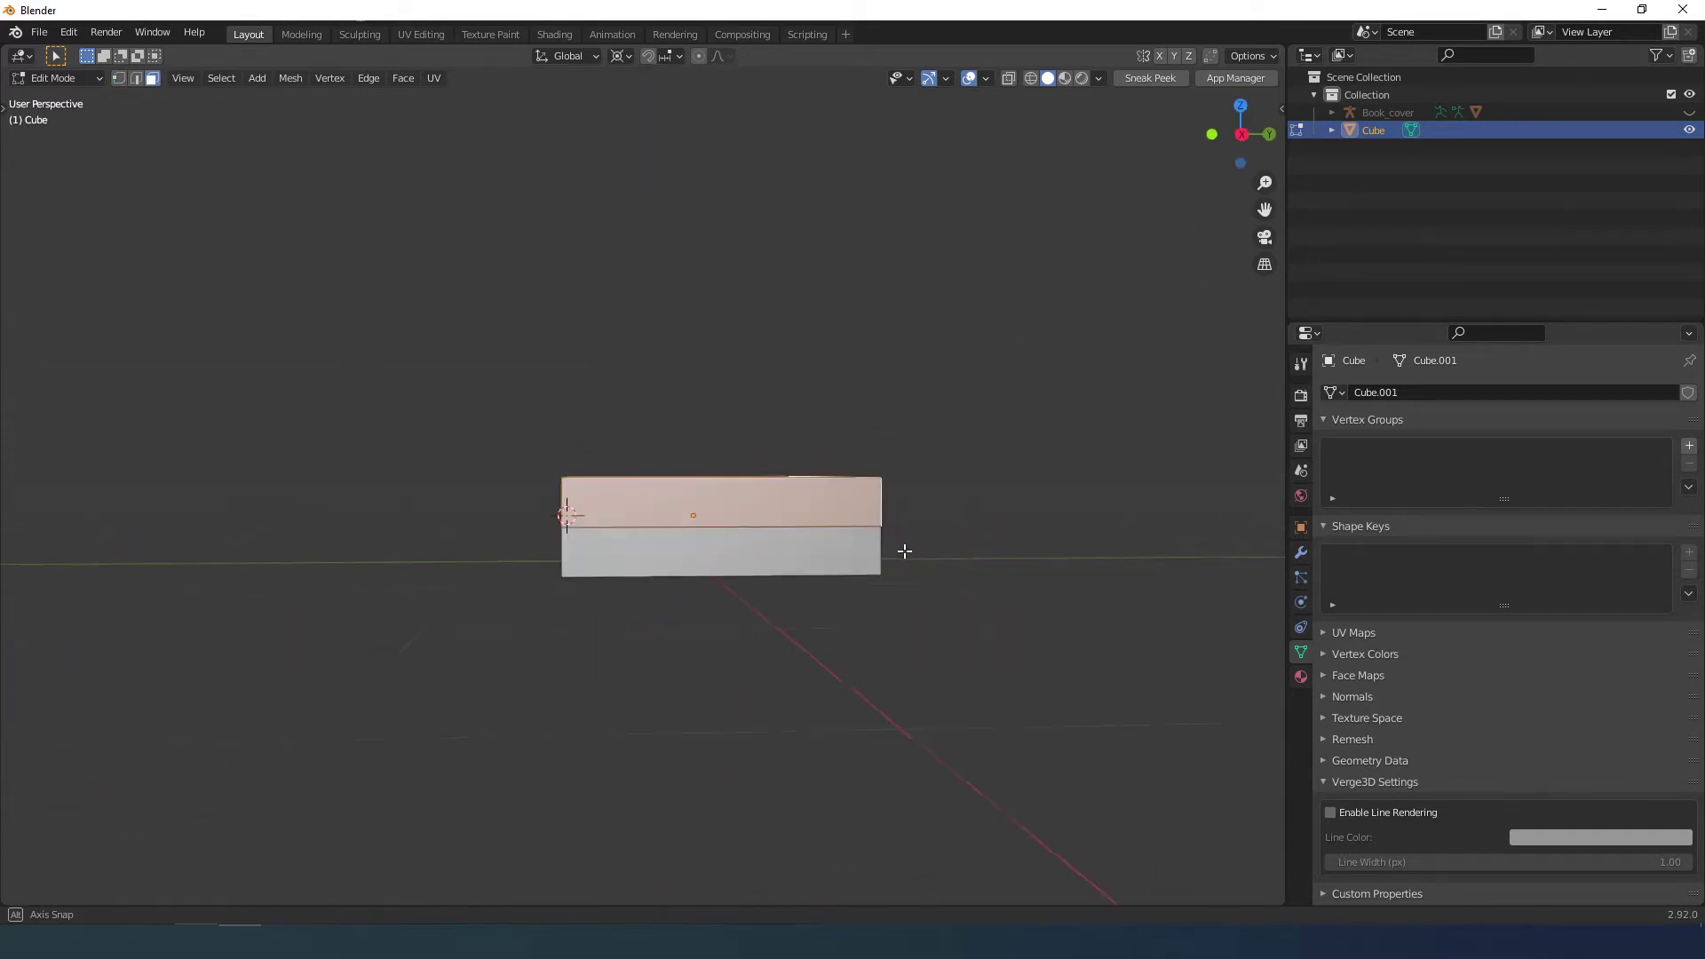
scroll(900, 540, up, 4)
key(r)
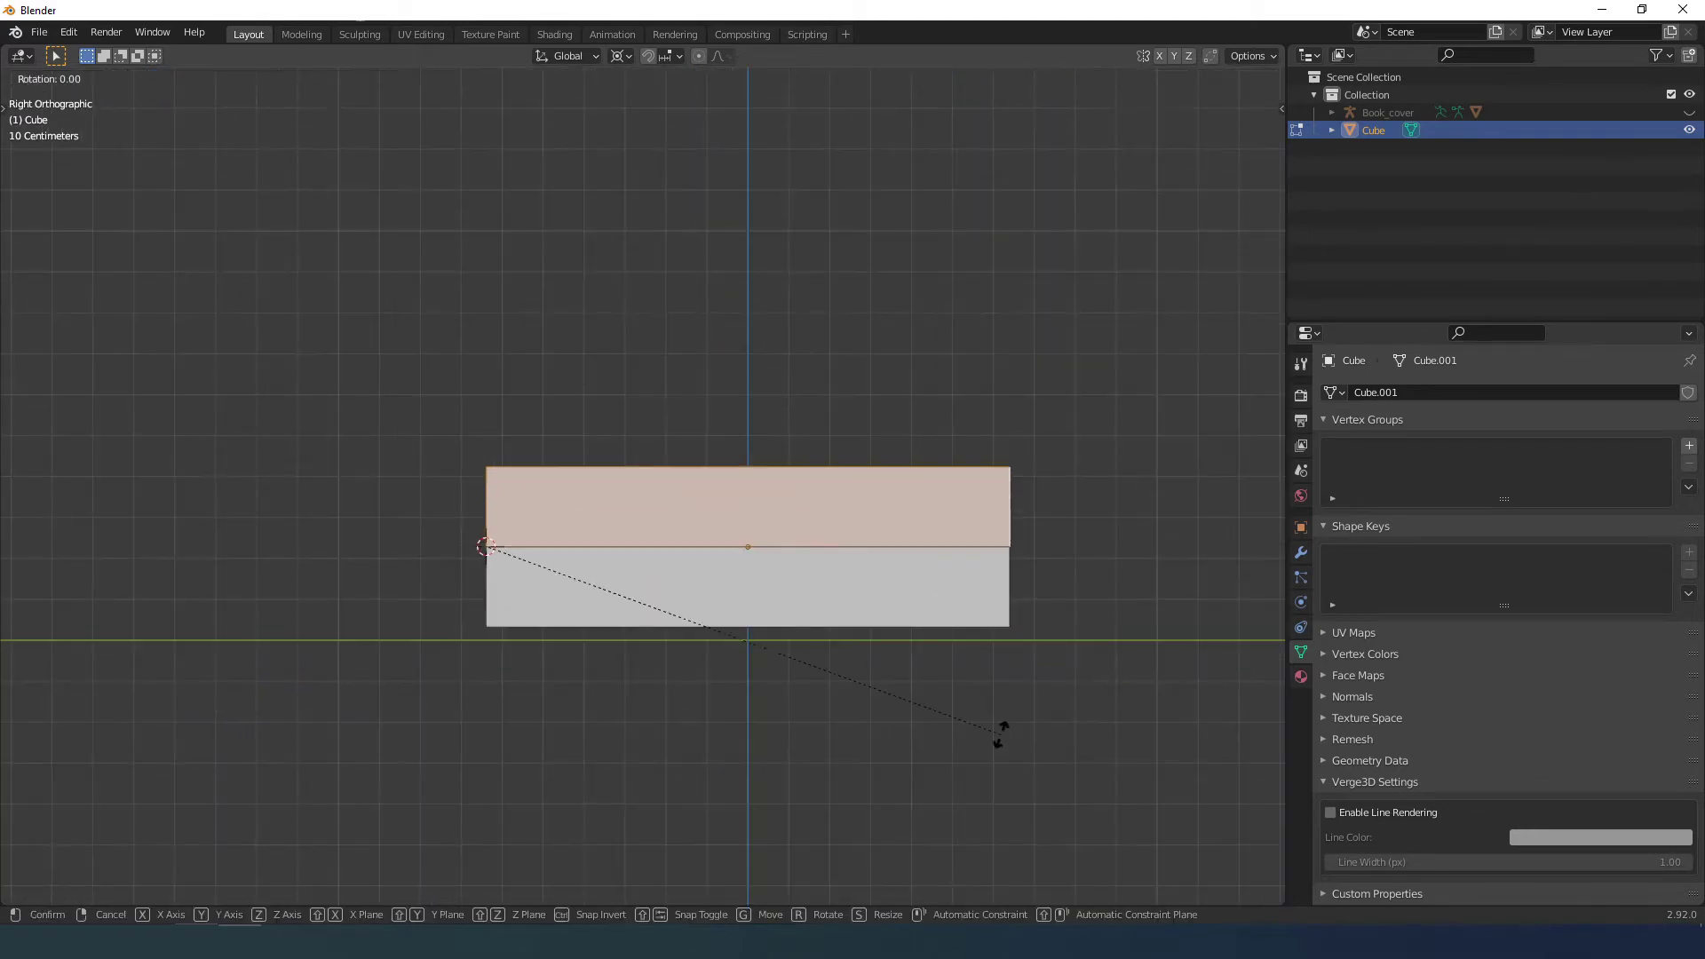
key(x)
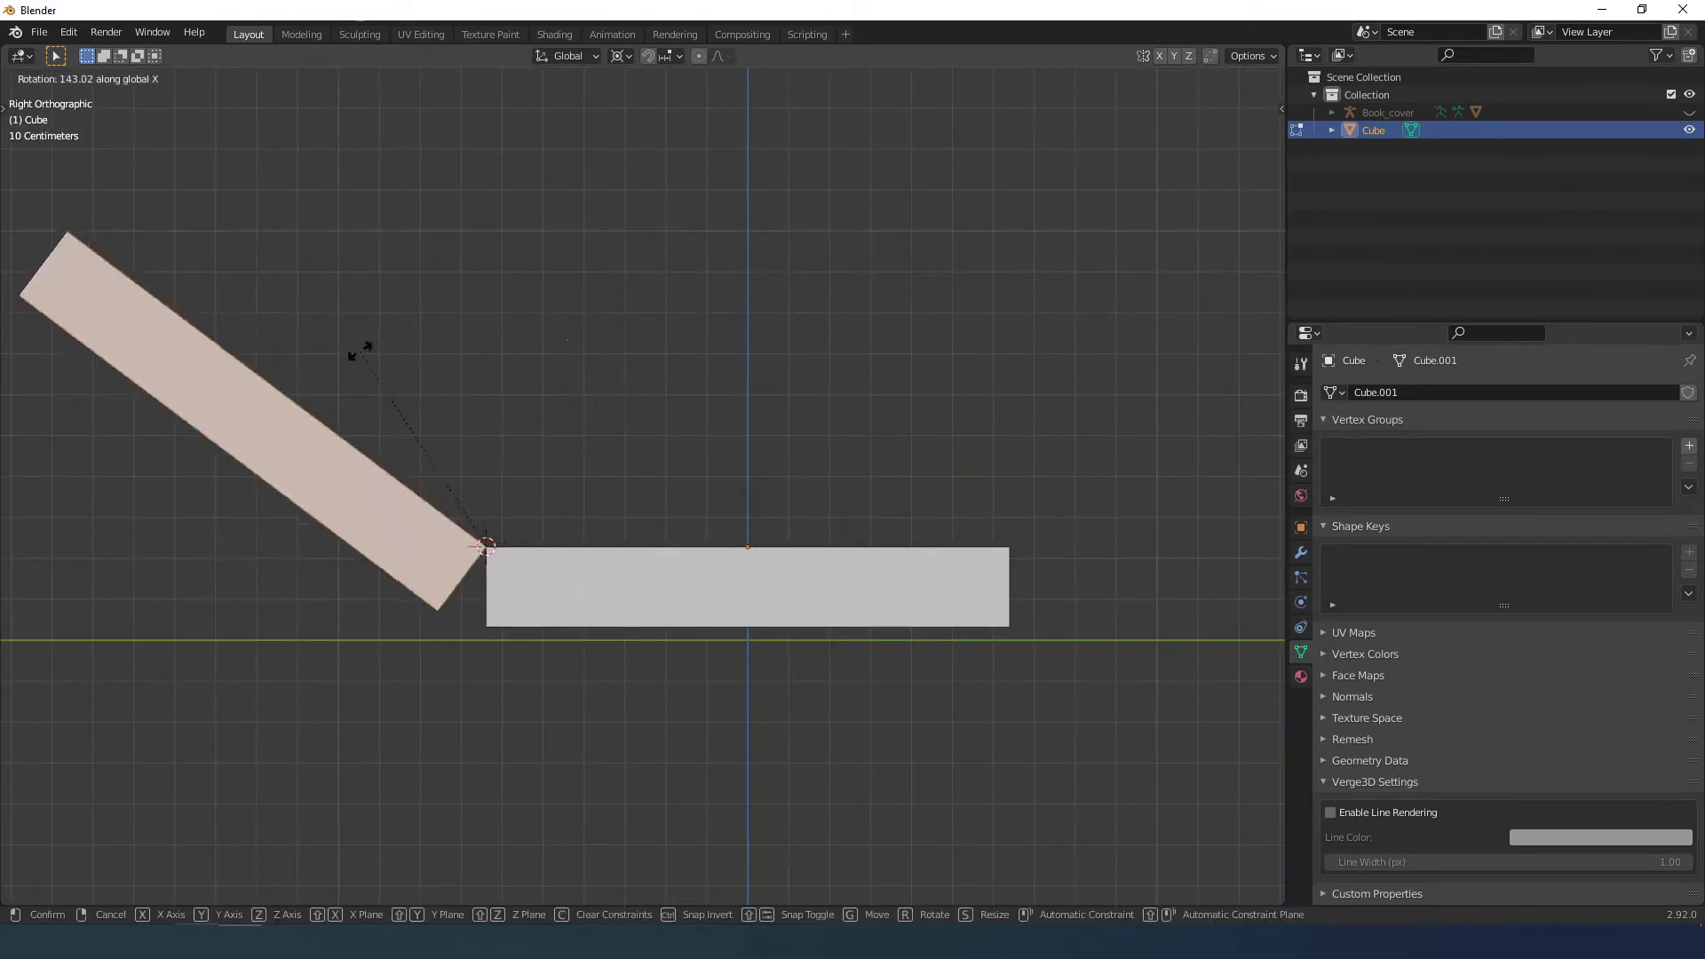
right_click(730, 504)
middle_drag(710, 480, 709, 503)
middle_drag(927, 640, 959, 631)
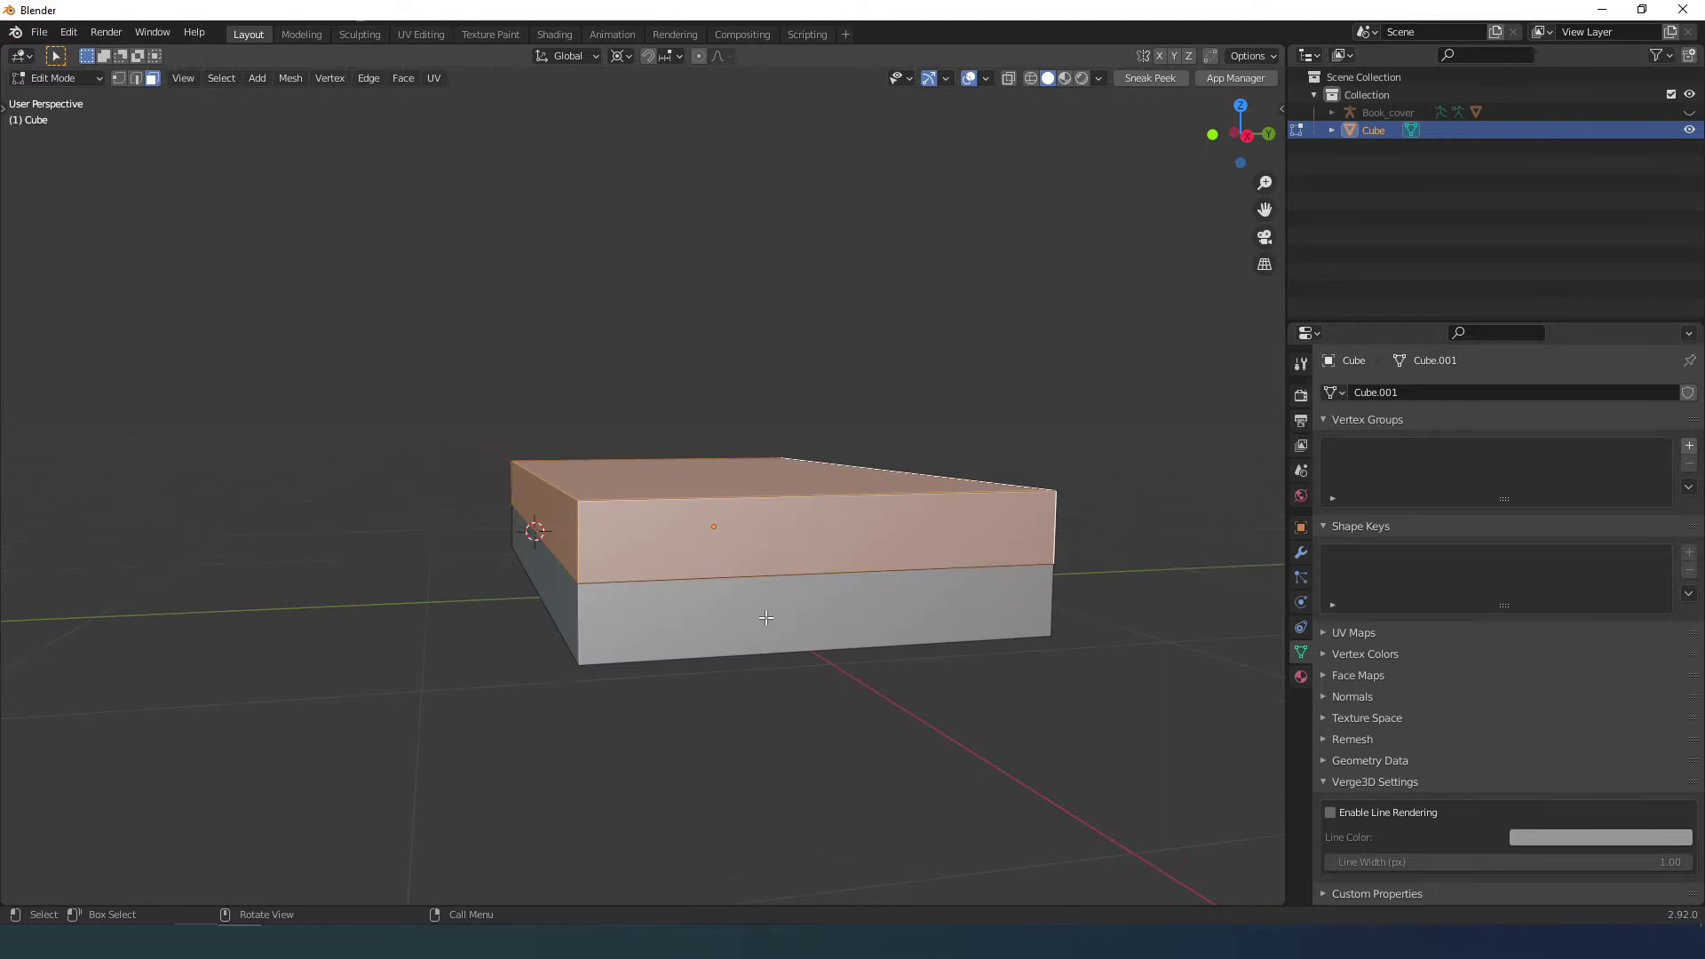
Add five evenly spaced loop cuts across the width of both the upper and the lower half.
middle_drag(765, 618, 816, 514)
key(ctrl+r)
scroll(758, 558, up, 4)
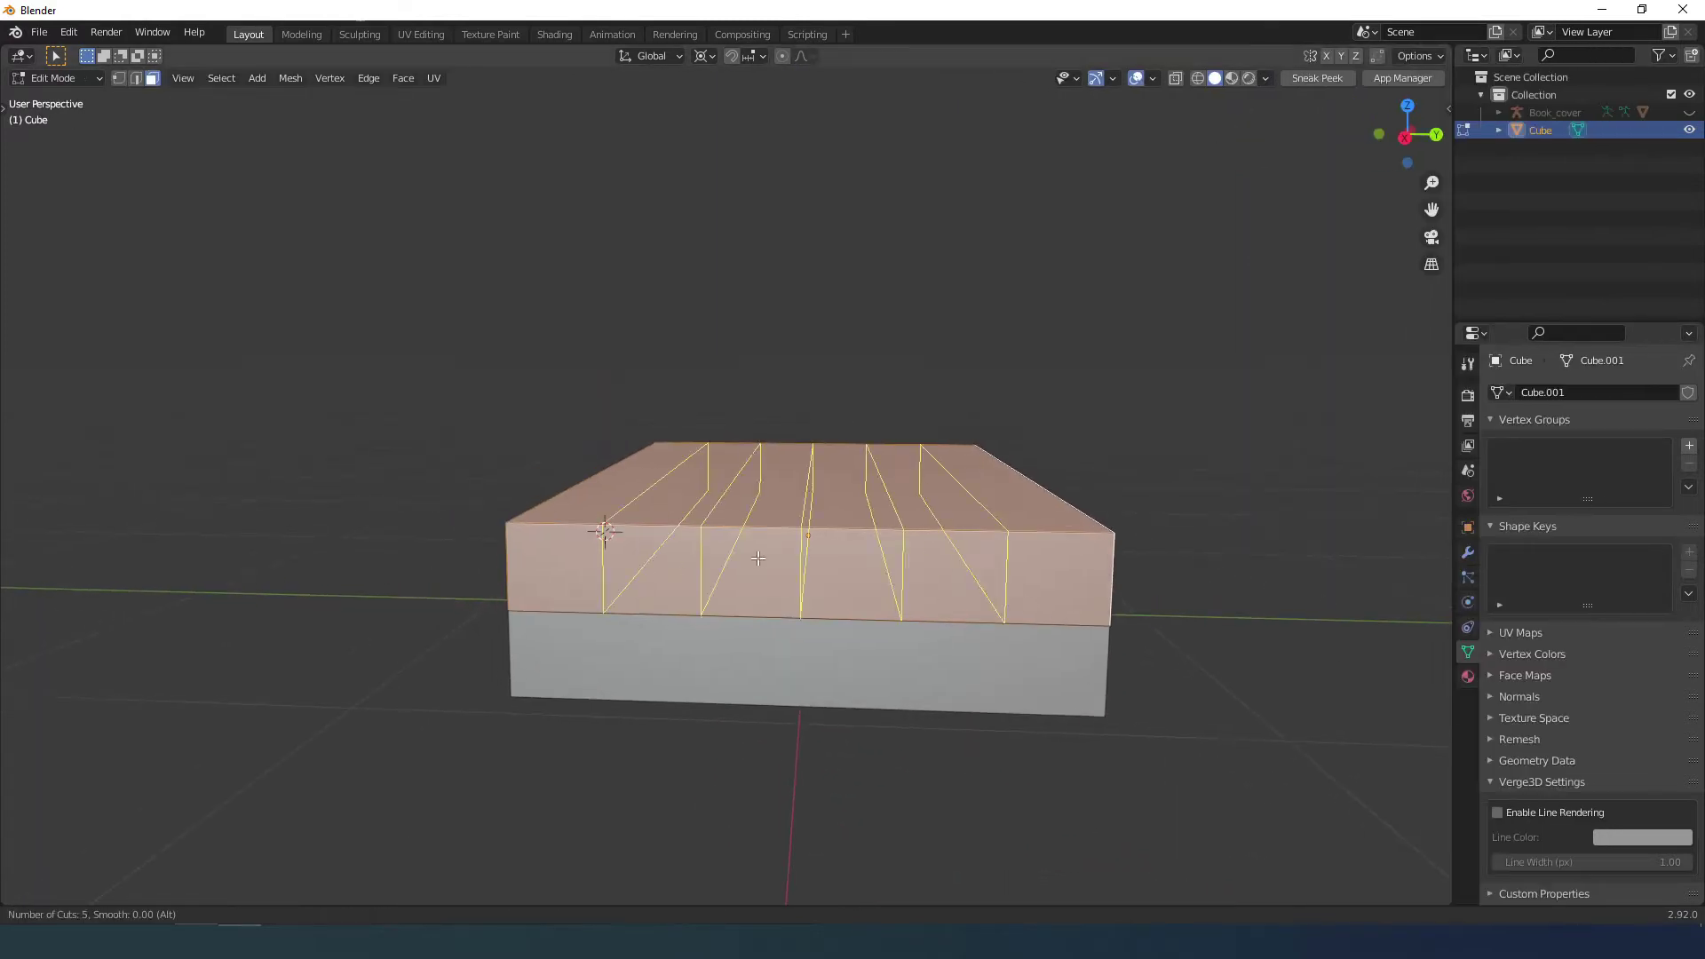
click(758, 558)
right_click(757, 558)
key(ctrl+r)
scroll(753, 648, up, 4)
click(753, 648)
right_click(751, 648)
Add one centred horizontal loop cut around the upper half and another around the lower half.
middle_drag(509, 663, 552, 643)
key(ctrl+r)
click(655, 548)
right_click(655, 548)
key(ctrl+r)
click(663, 638)
right_click(664, 637)
Snap the 3D cursor to the middle of the lower half's centre edge on the spine side.
middle_drag(727, 609, 771, 626)
key(Tab)
middle_drag(865, 673, 785, 694)
key(Tab)
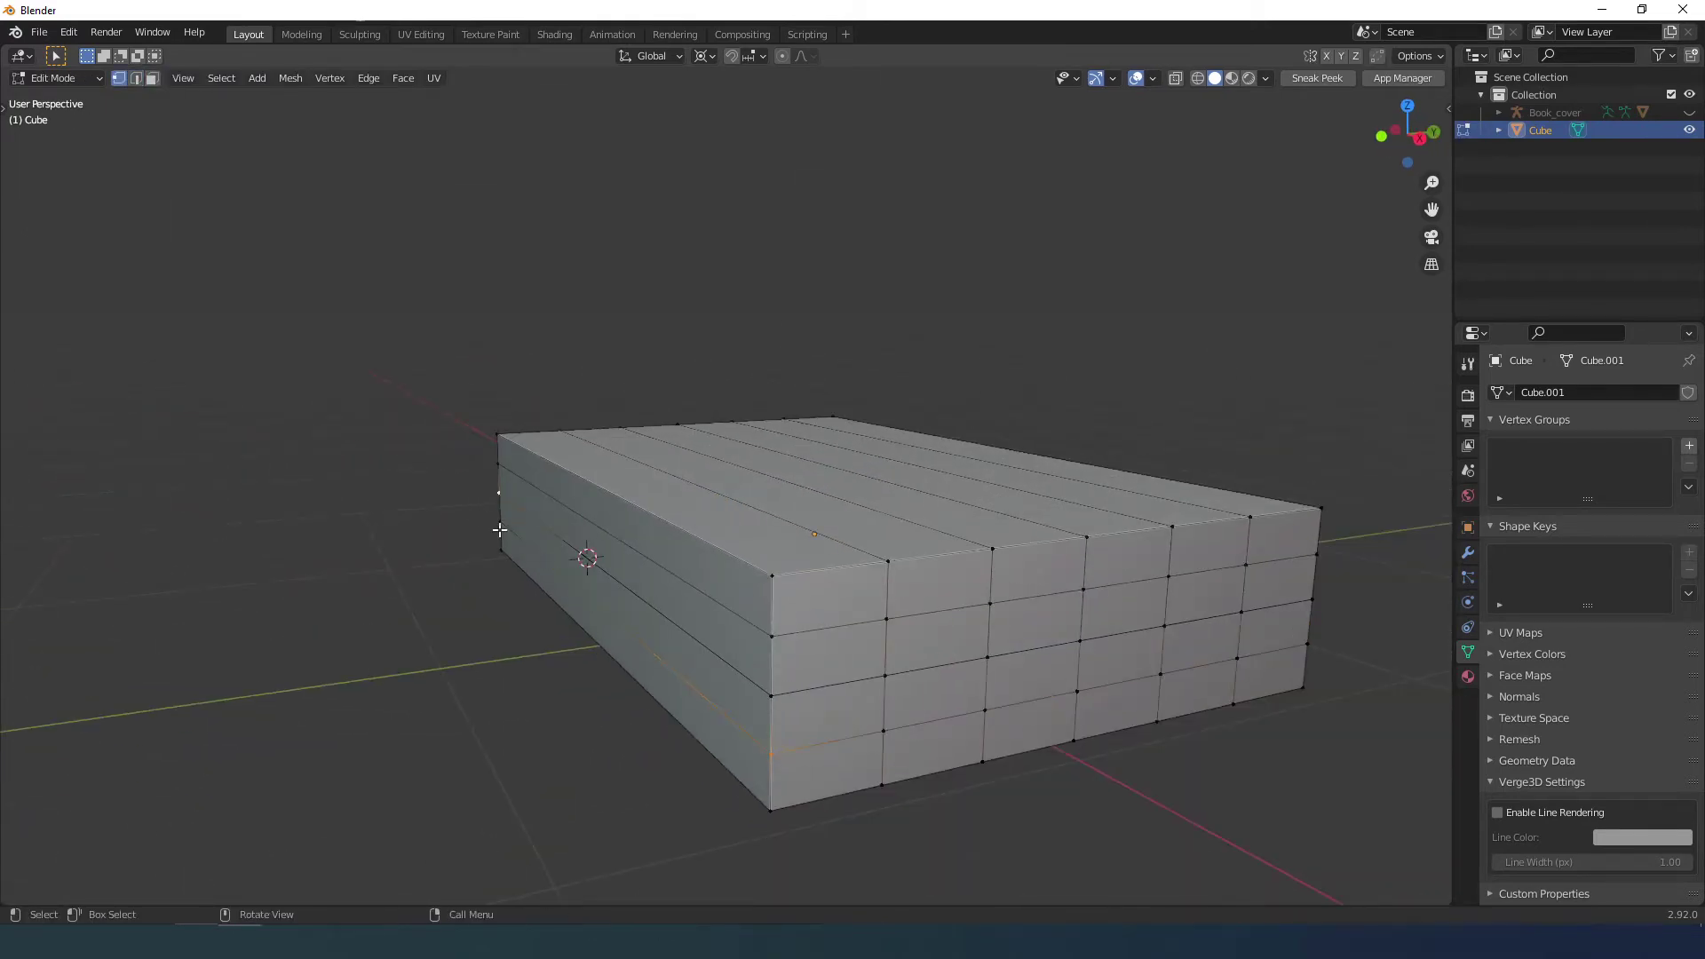
key(shift+s)
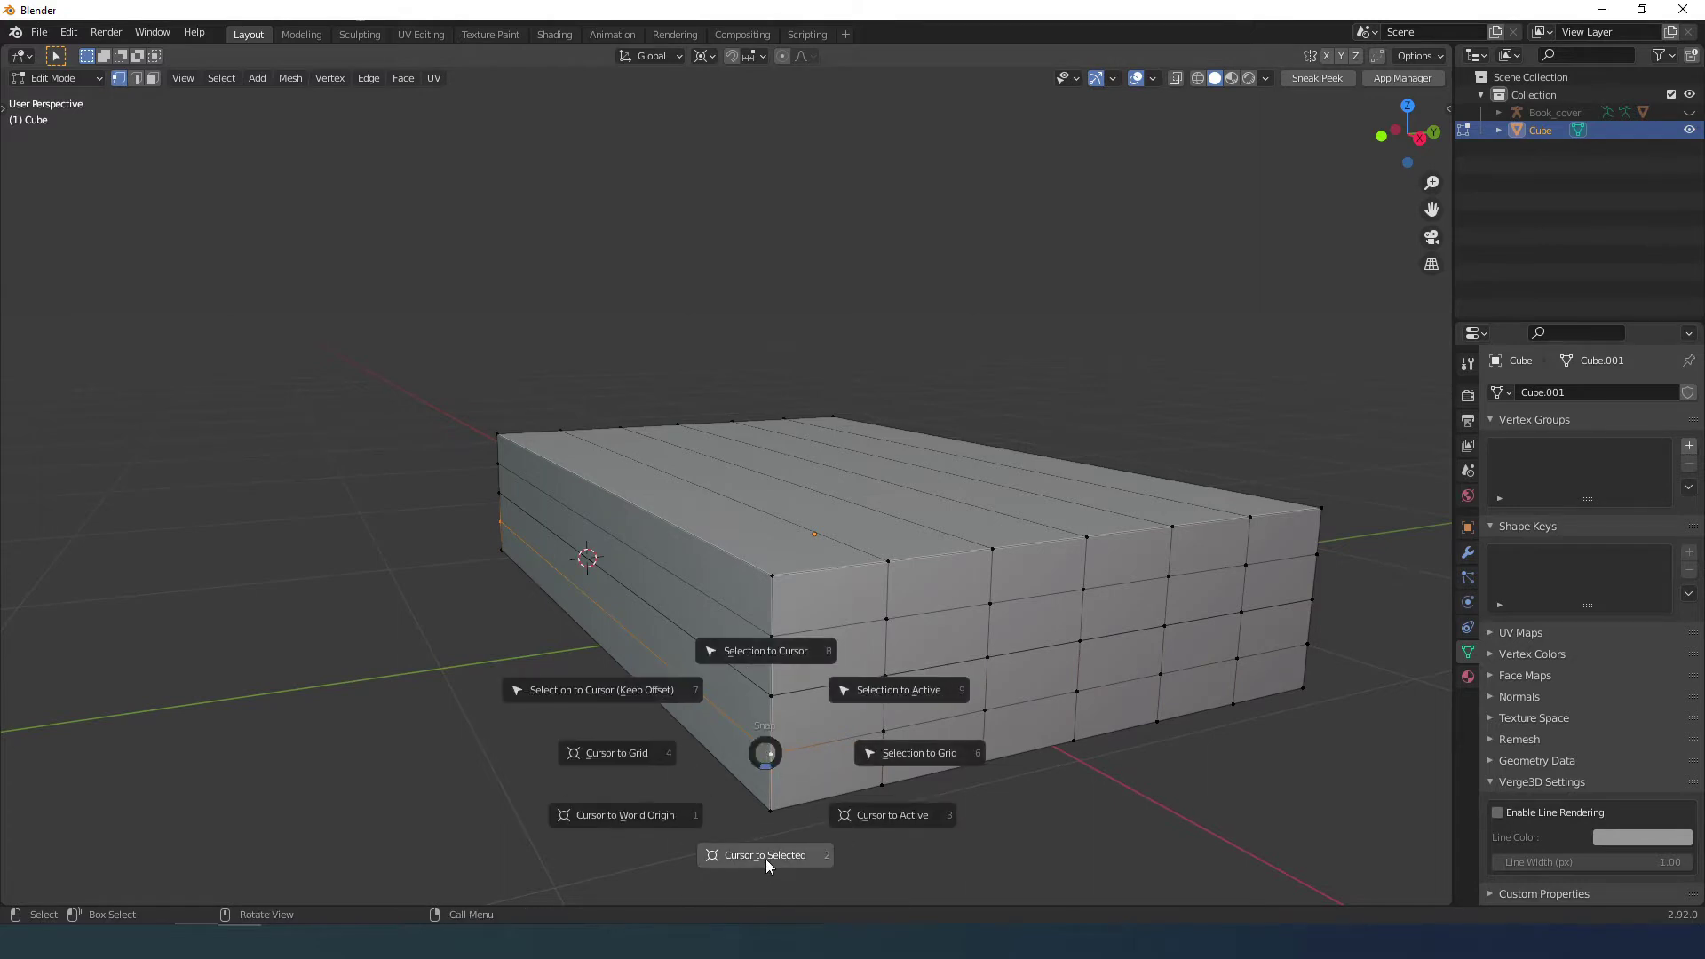
click(765, 860)
Add a single-bone armature at the 3D cursor and rename it Inside_Pages.
scroll(781, 650, down, 2)
key(Tab)
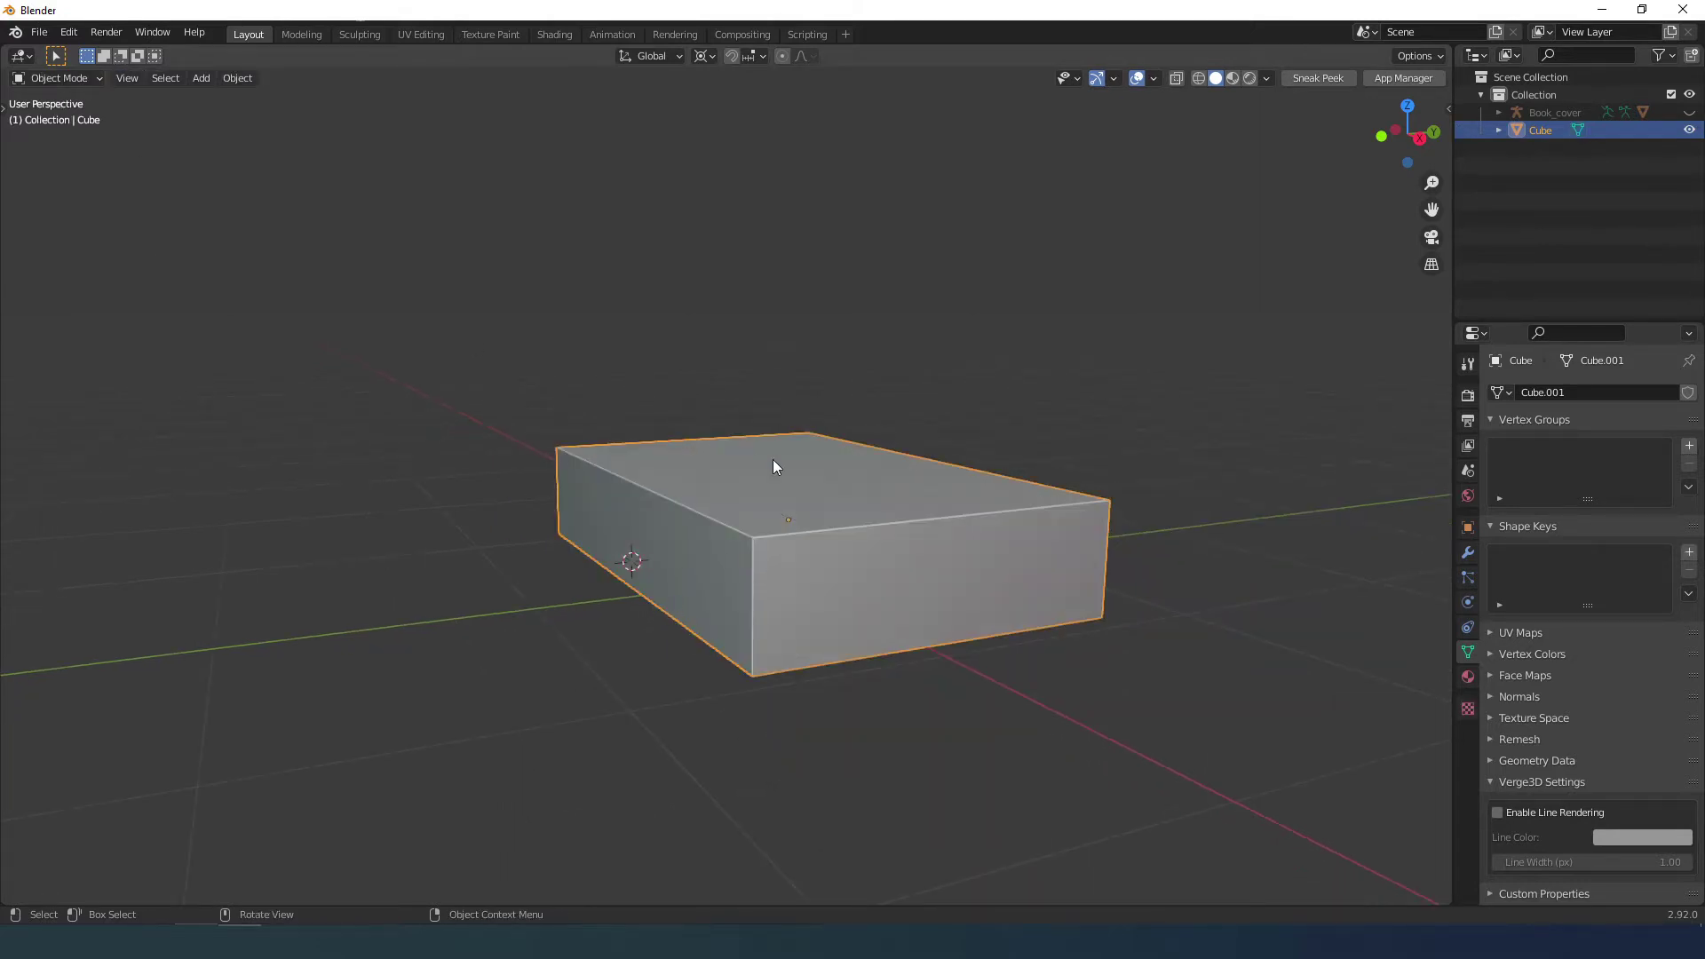
middle_drag(772, 460, 848, 649)
key(shift+a)
mouse_move(852, 676)
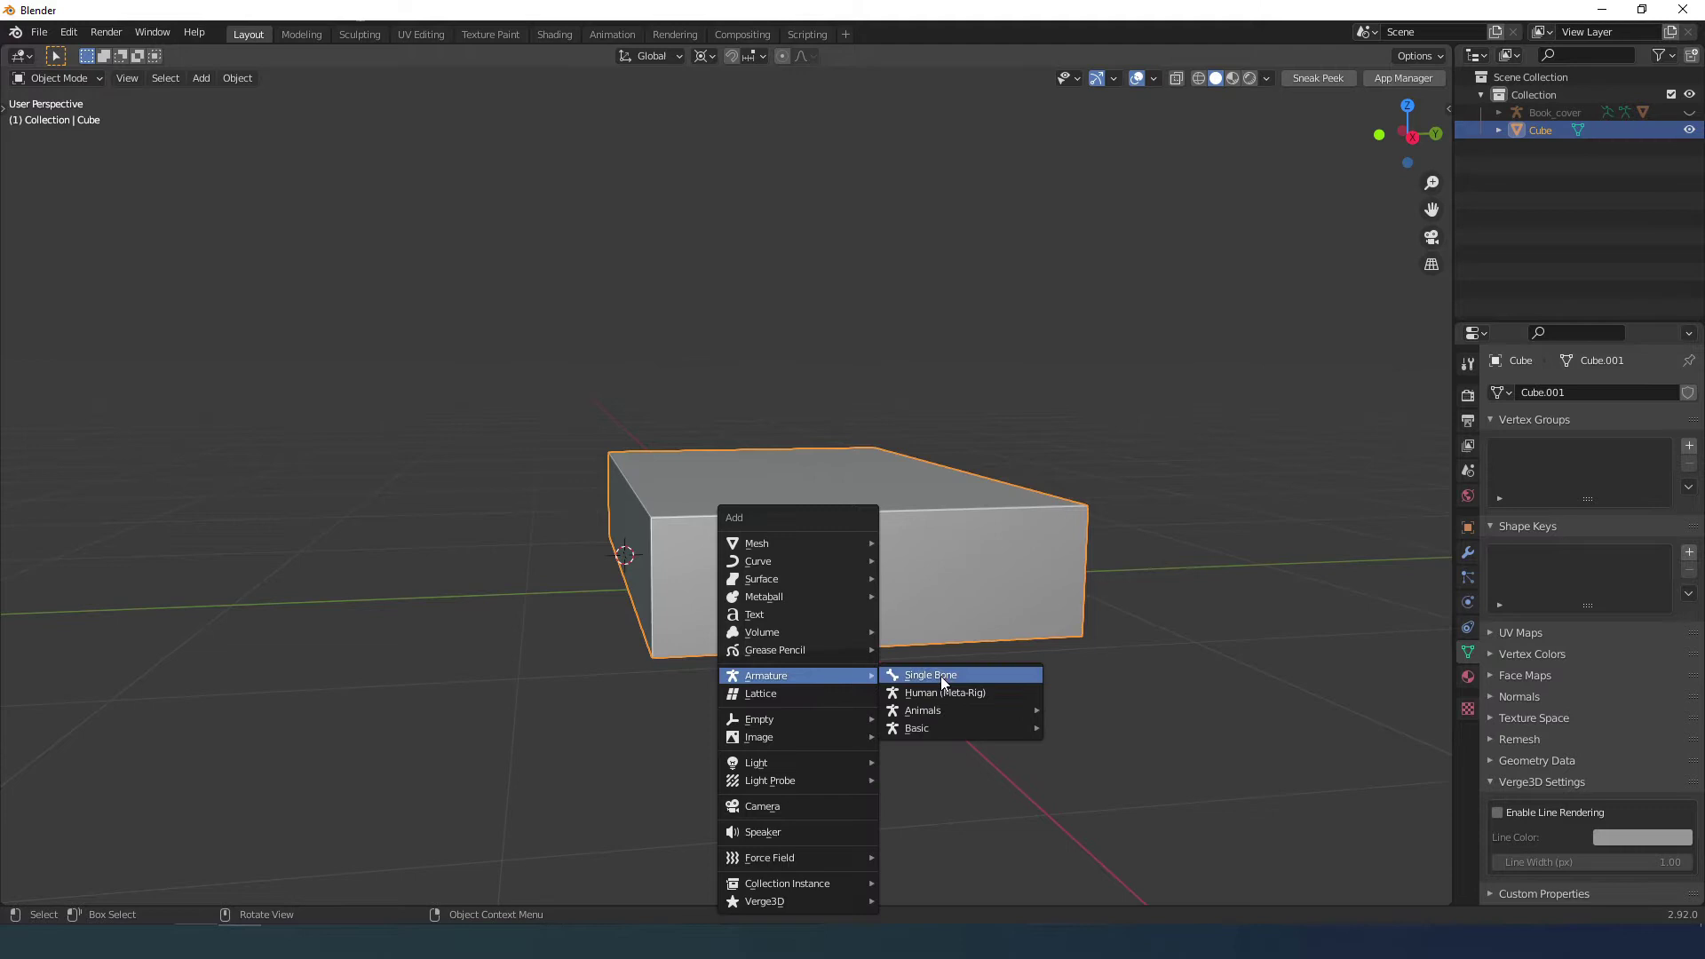
click(940, 675)
double_click(1553, 113)
text(Inside)
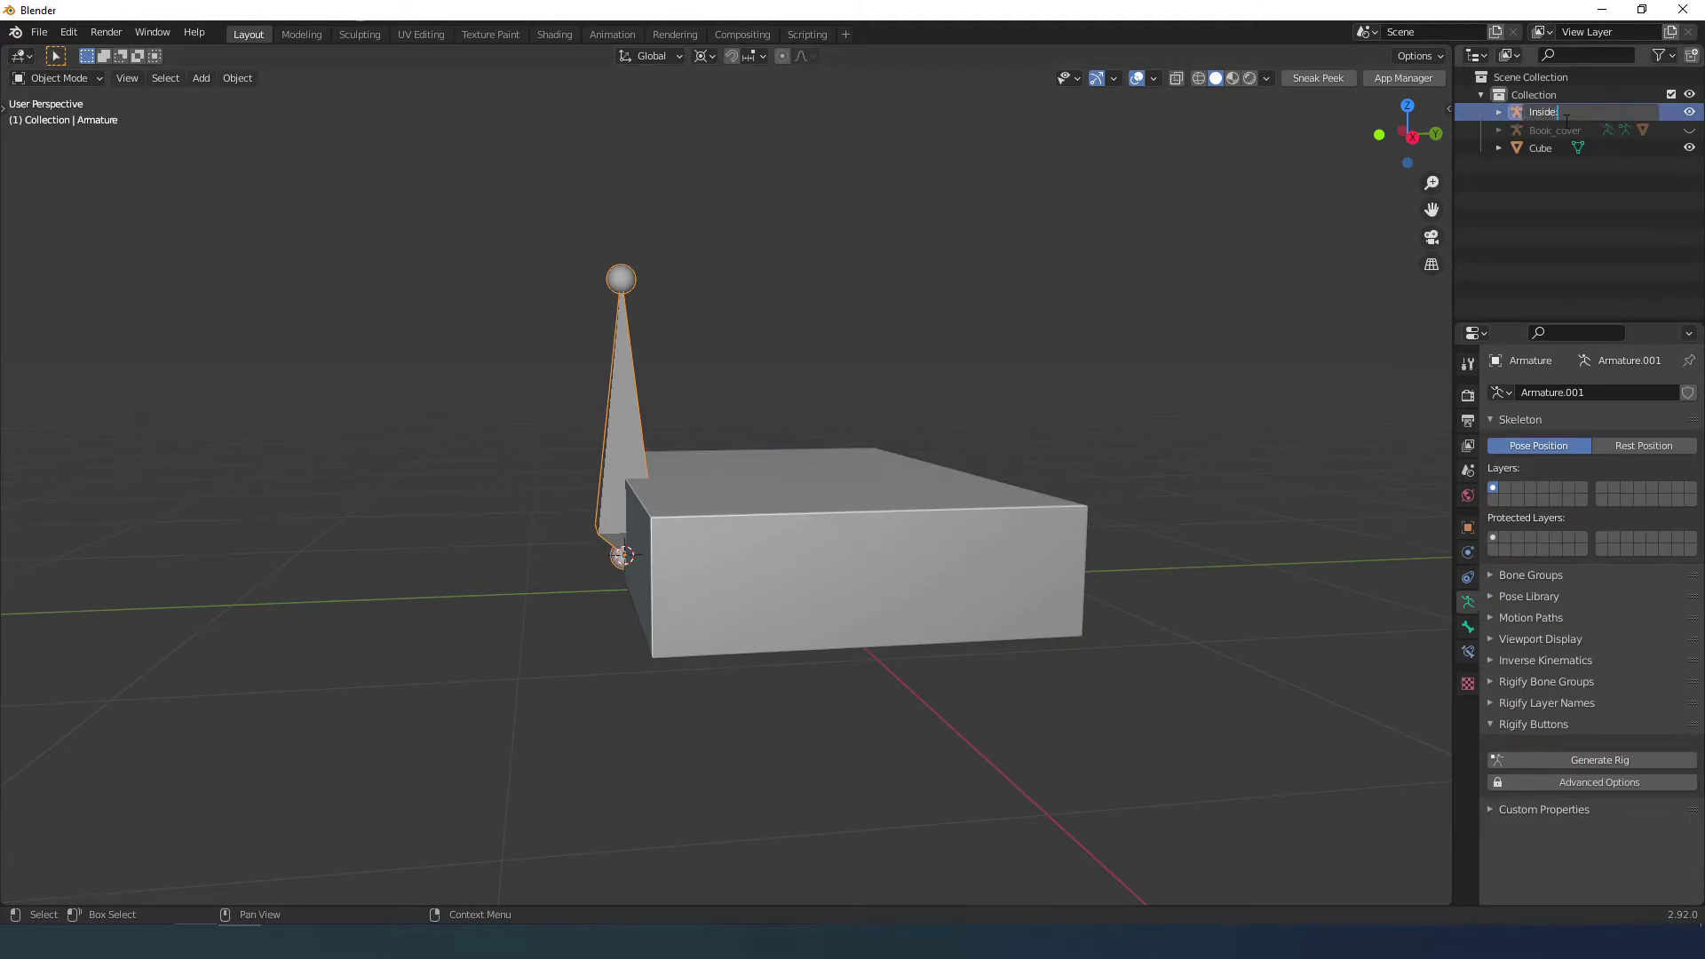
text(_Pages)
key(Return)
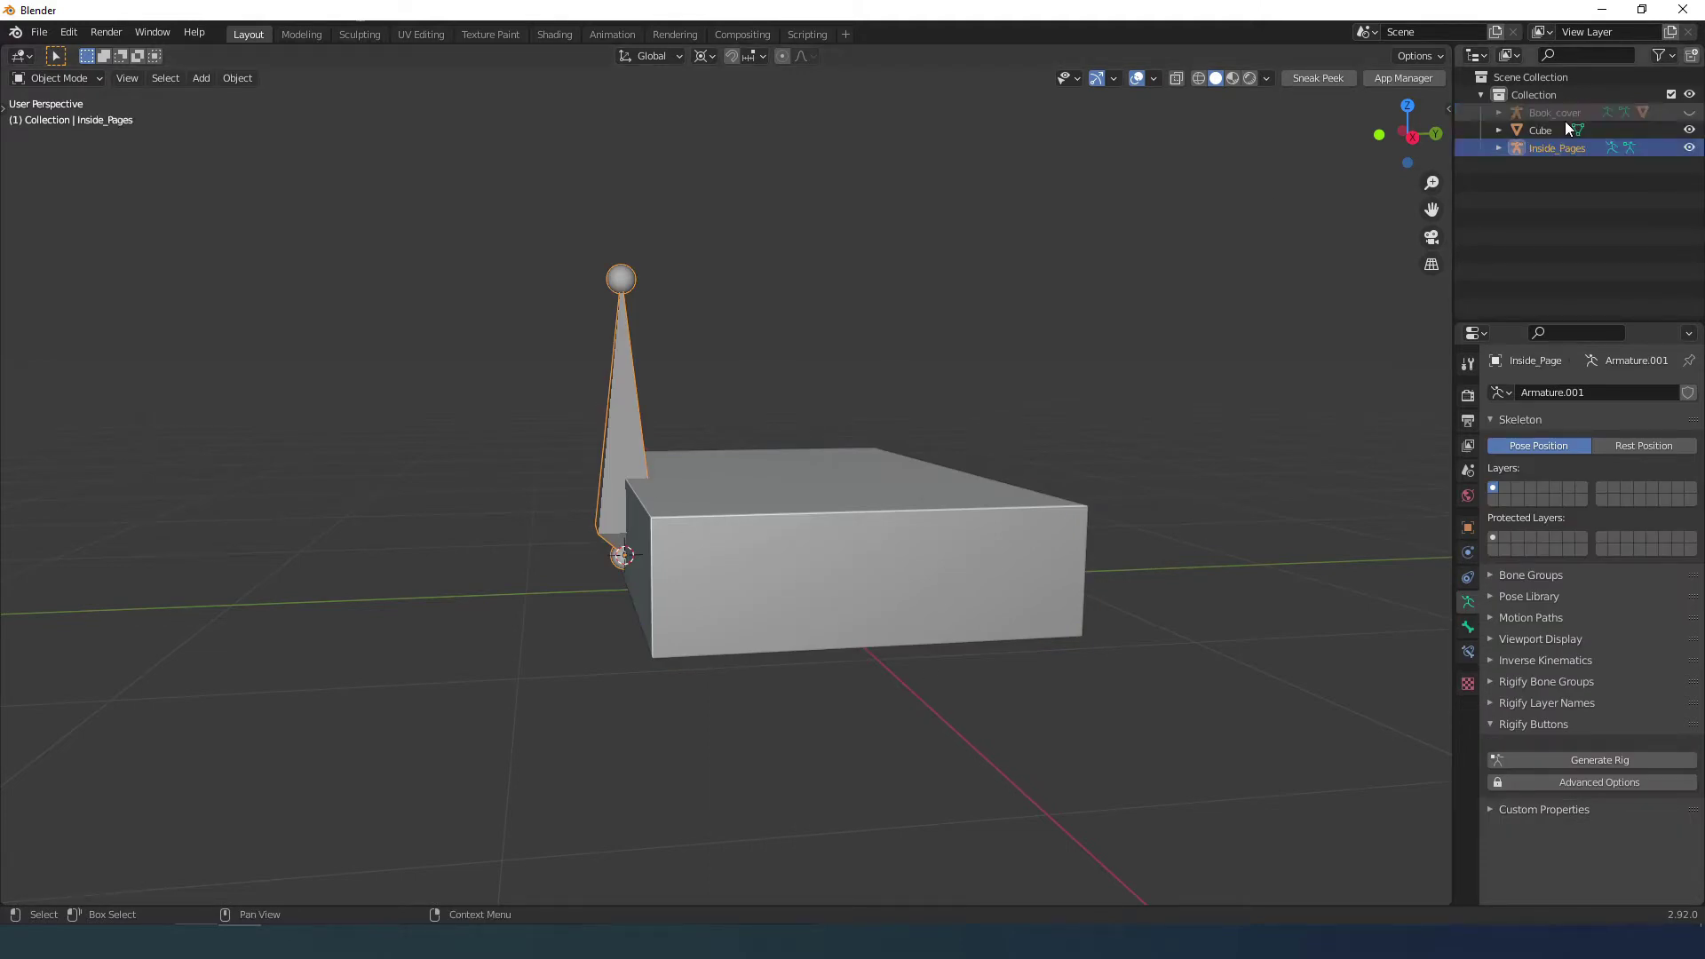
Turn on Axes and In Front in the Inside_Pages armature's viewport display.
click(1494, 640)
click(1574, 707)
key(Tab)
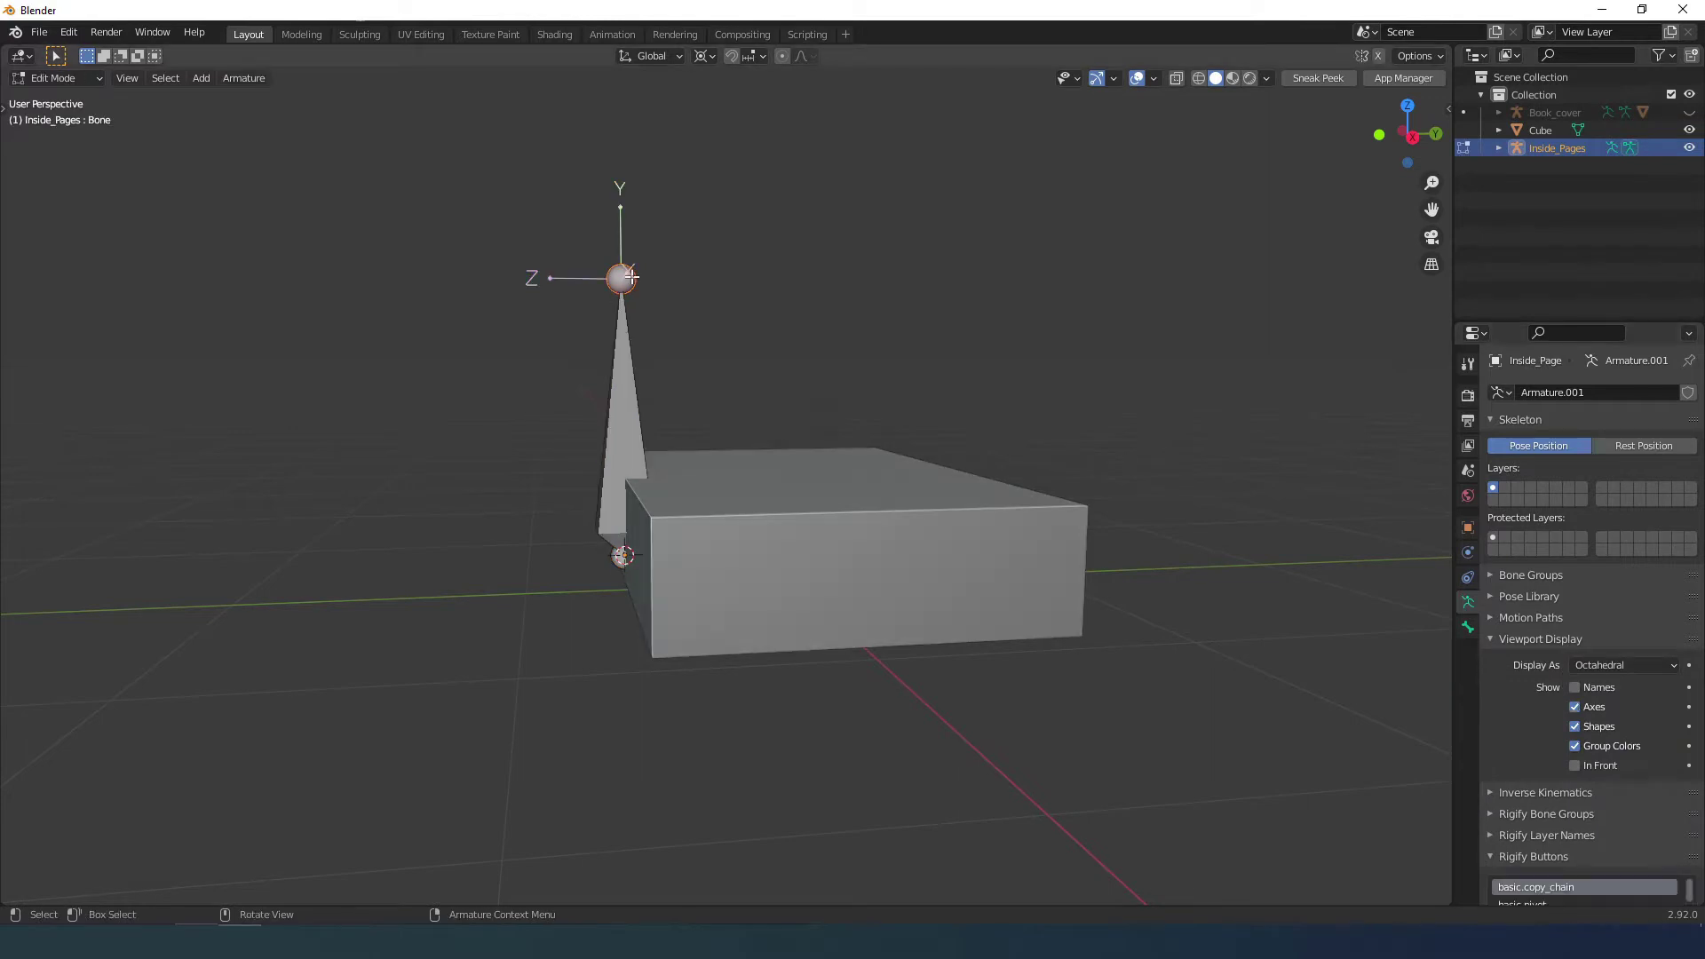
key(KP_3)
click(1575, 765)
Rotate the bone's tip -90° about the X axis so the bone lies along the pages.
text(rx)
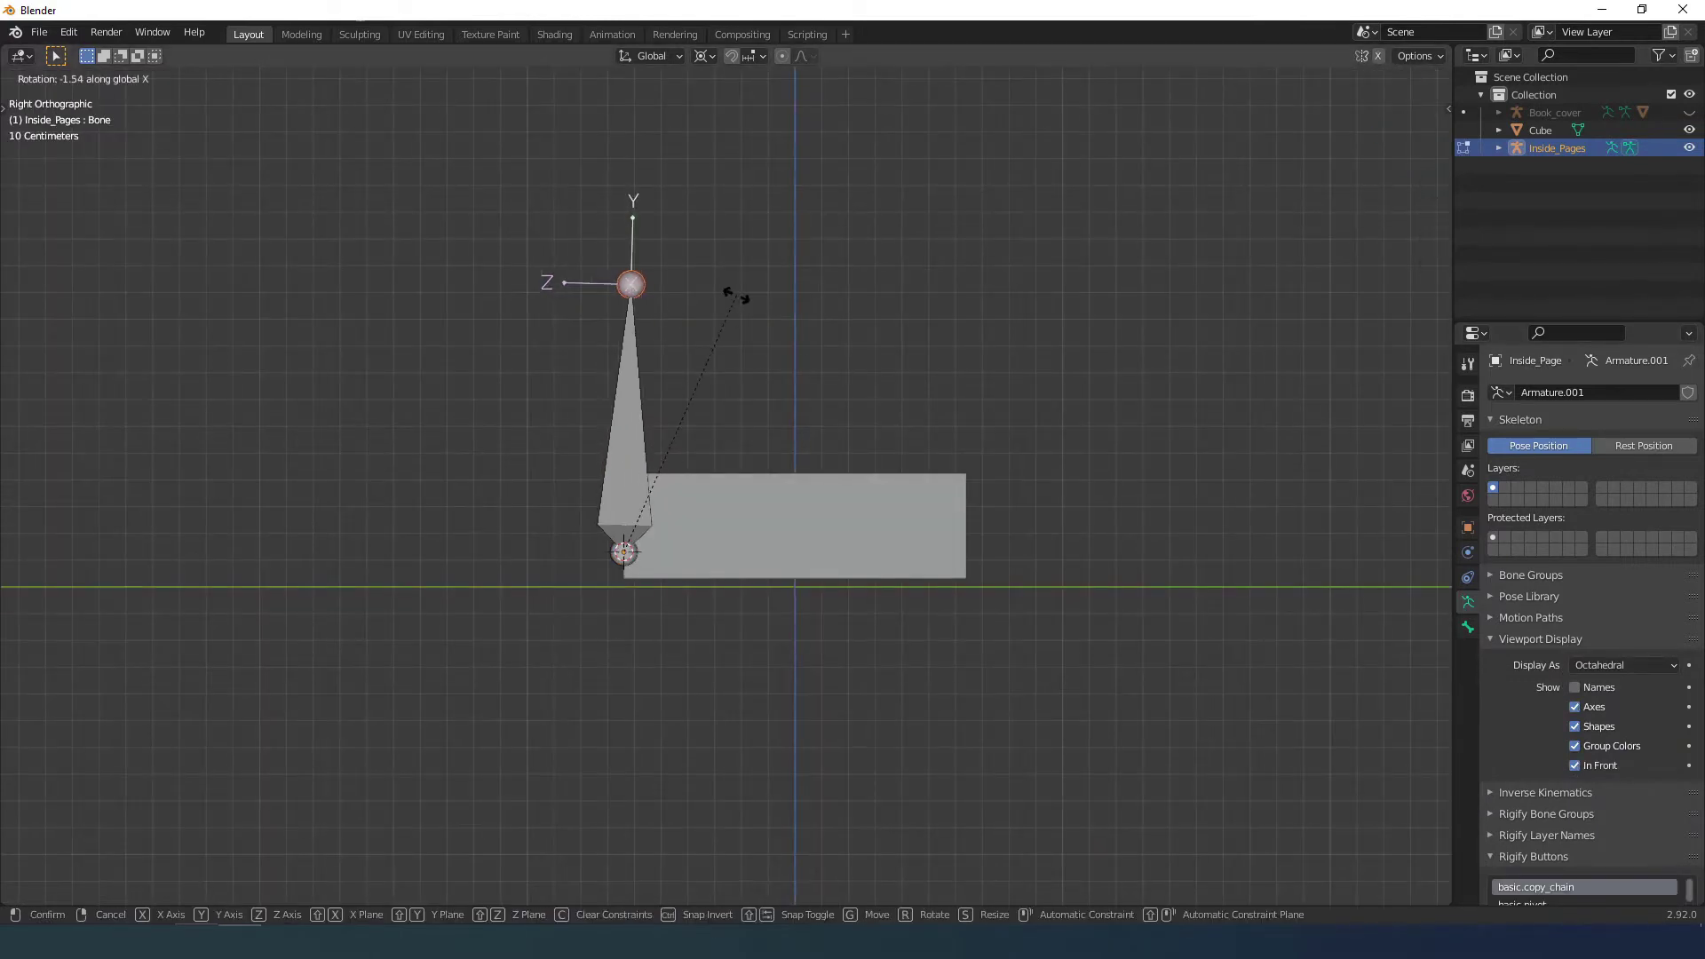
text(-90)
key(Return)
middle_drag(736, 295, 941, 604)
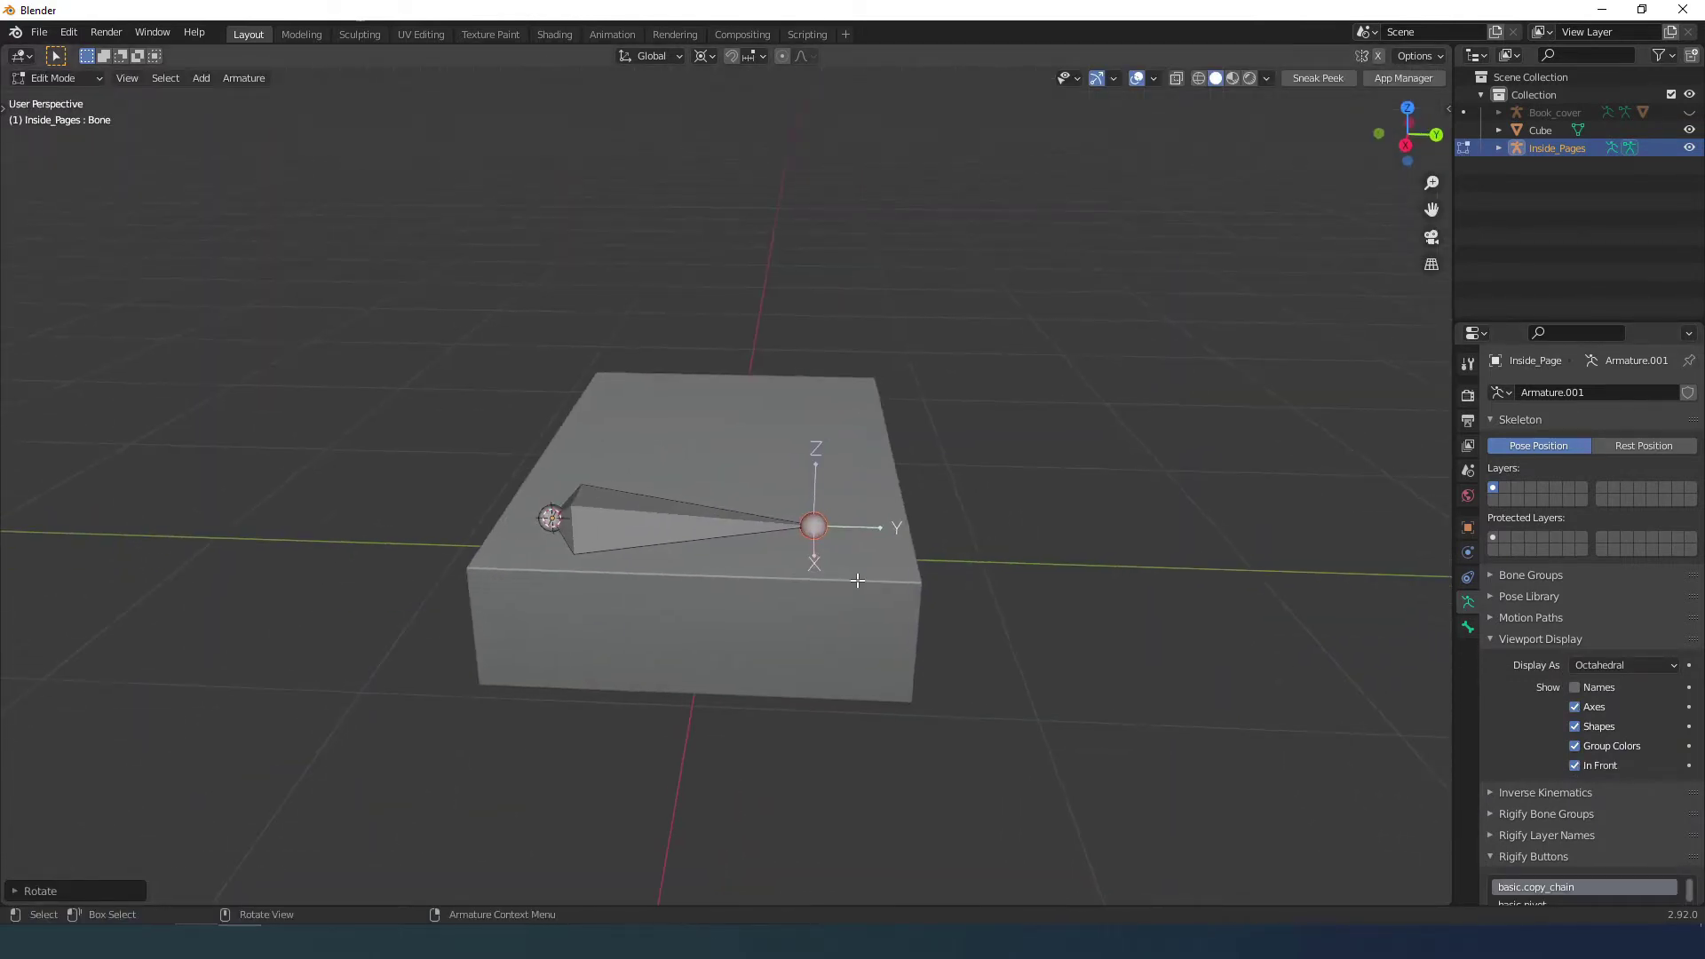
Move the bone's tip about 0.28 m along Y to the outer edge of the page block.
key(KP_3)
key(g)
key(y)
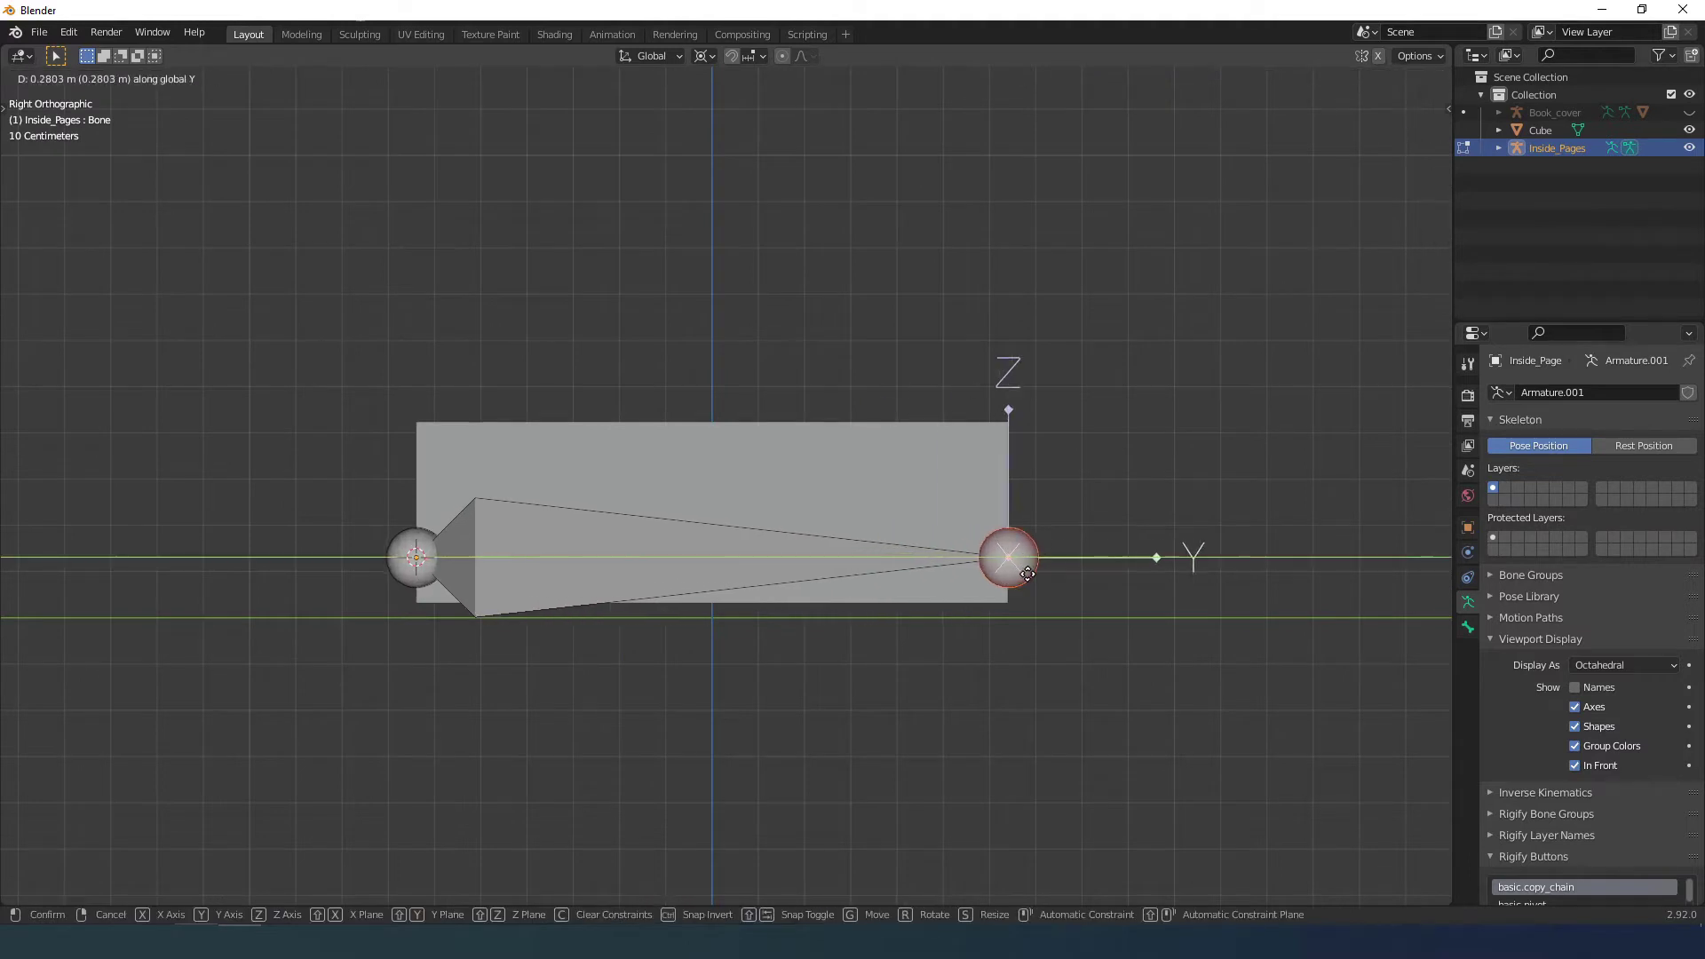
click(1033, 573)
scroll(366, 557, up, 1)
Place the 3D cursor at the middle of the page block's spine-side edge a quarter of the height below its upper face.
click(434, 542)
shift+middle_drag(405, 472, 538, 472)
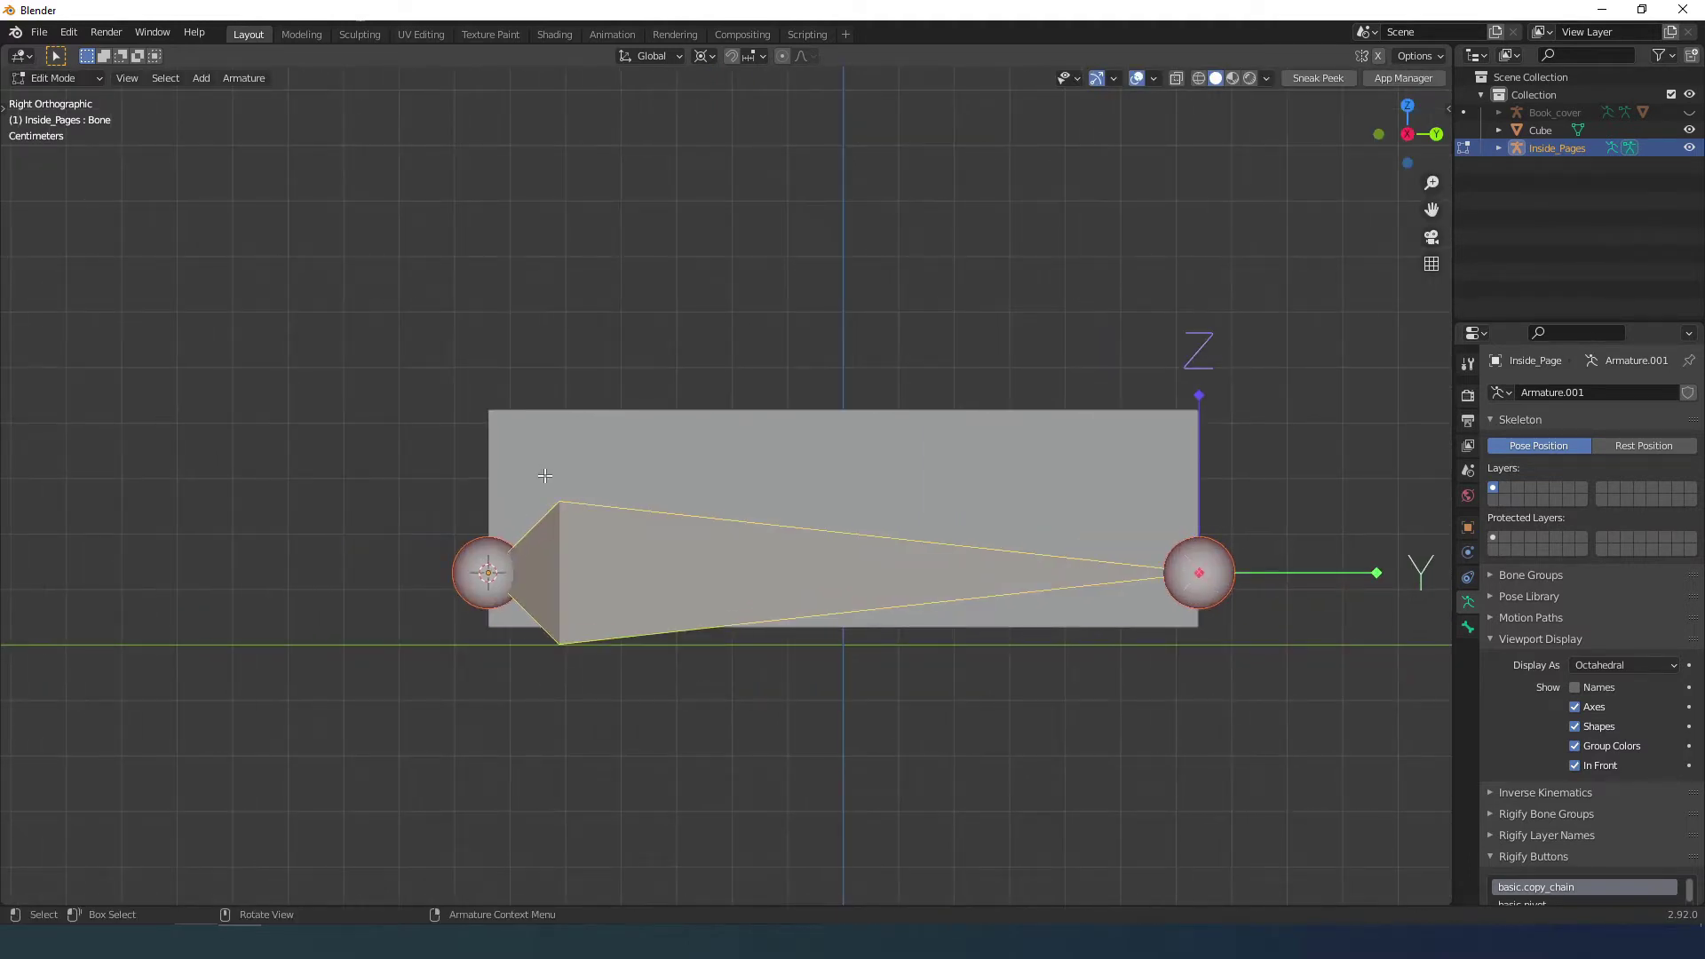
click(509, 552)
middle_drag(551, 560, 656, 581)
key(Tab)
click(861, 647)
key(Tab)
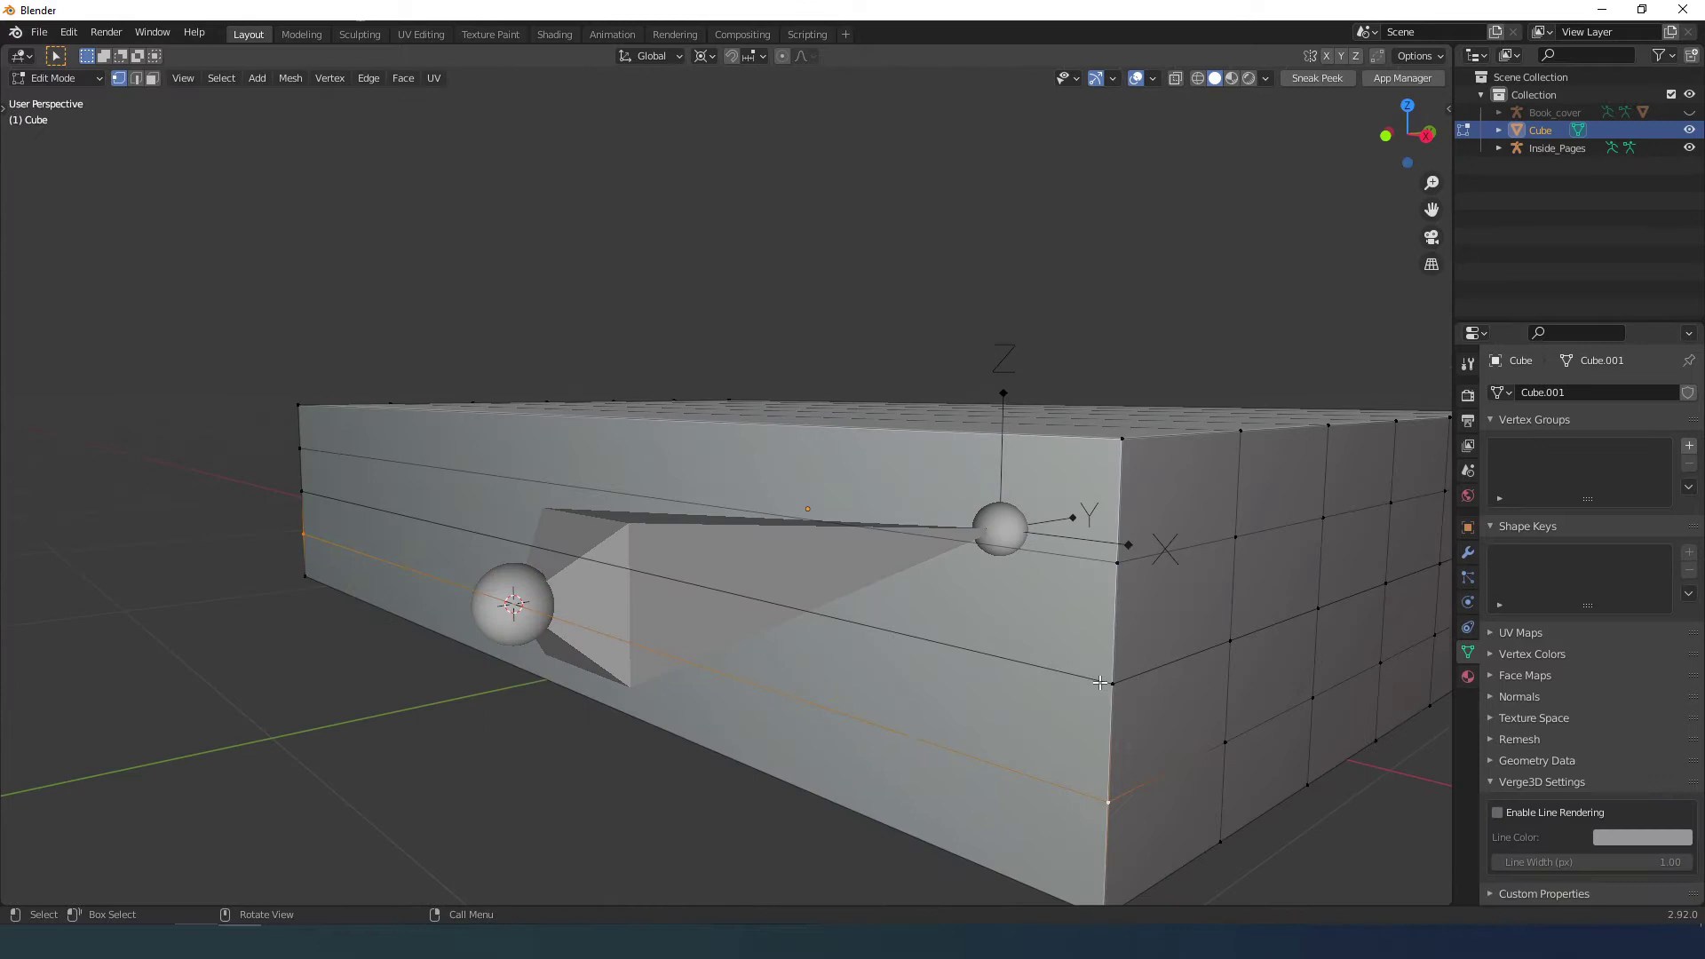
middle_drag(398, 511, 583, 616)
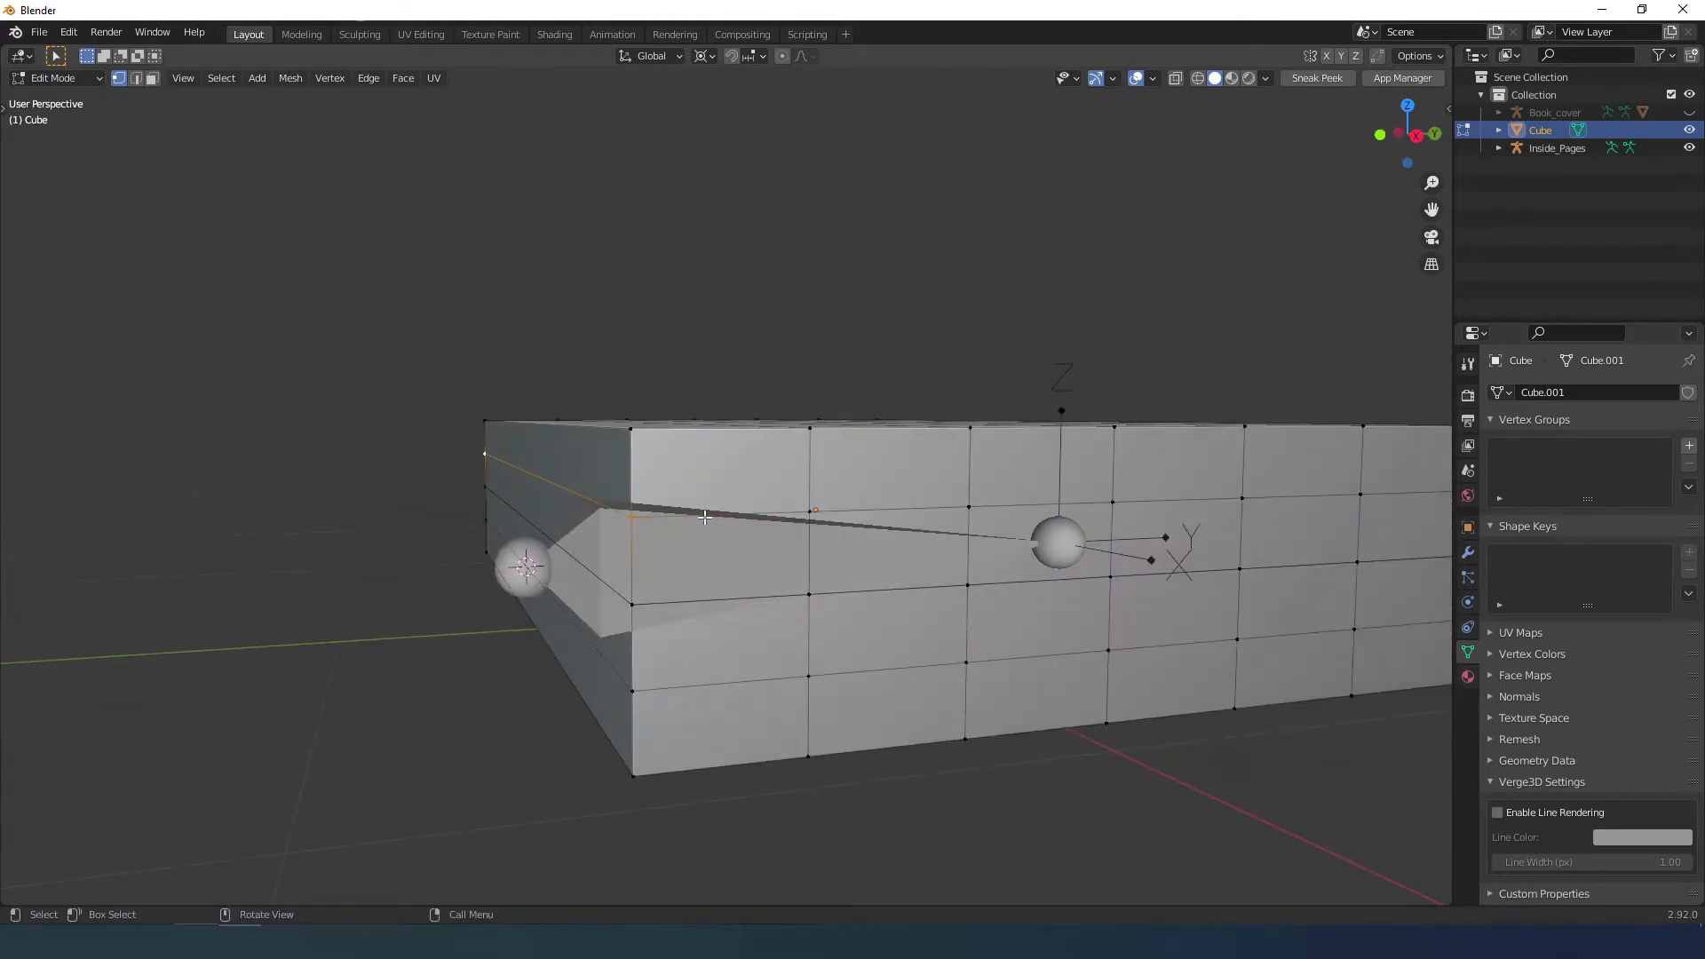
middle_drag(529, 508, 569, 639)
key(Tab)
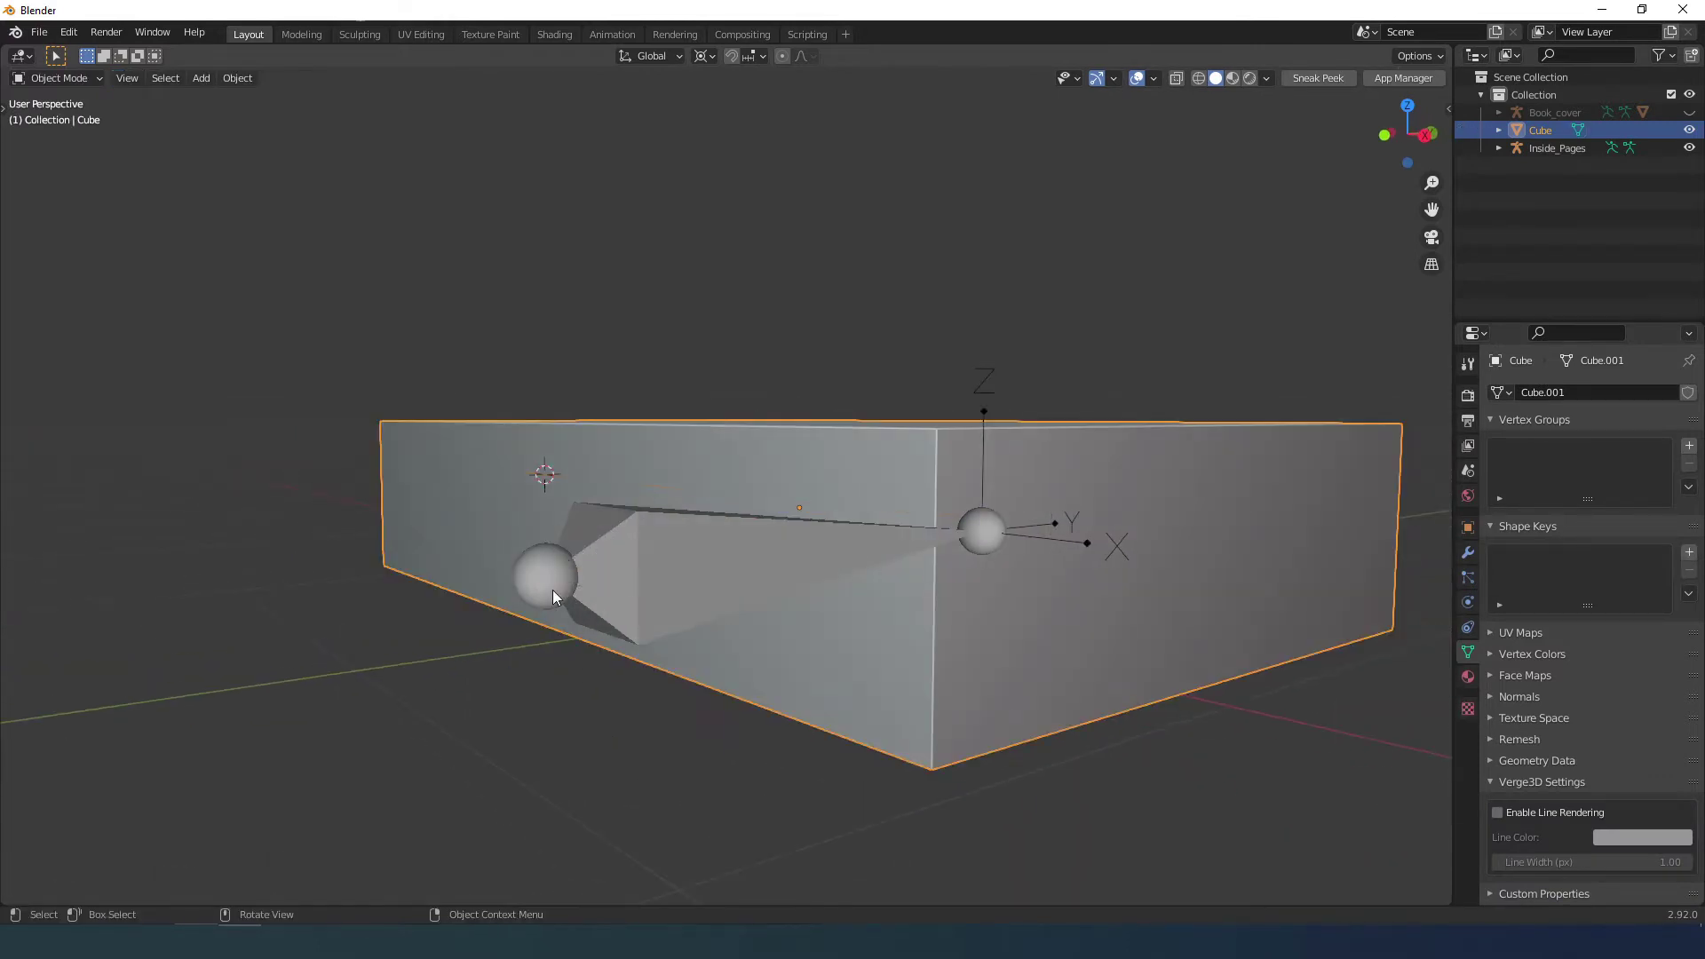
Extrude a new bone from the first bone's root on the spine side and snap its tip to the 3D cursor.
click(544, 573)
key(Tab)
key(e)
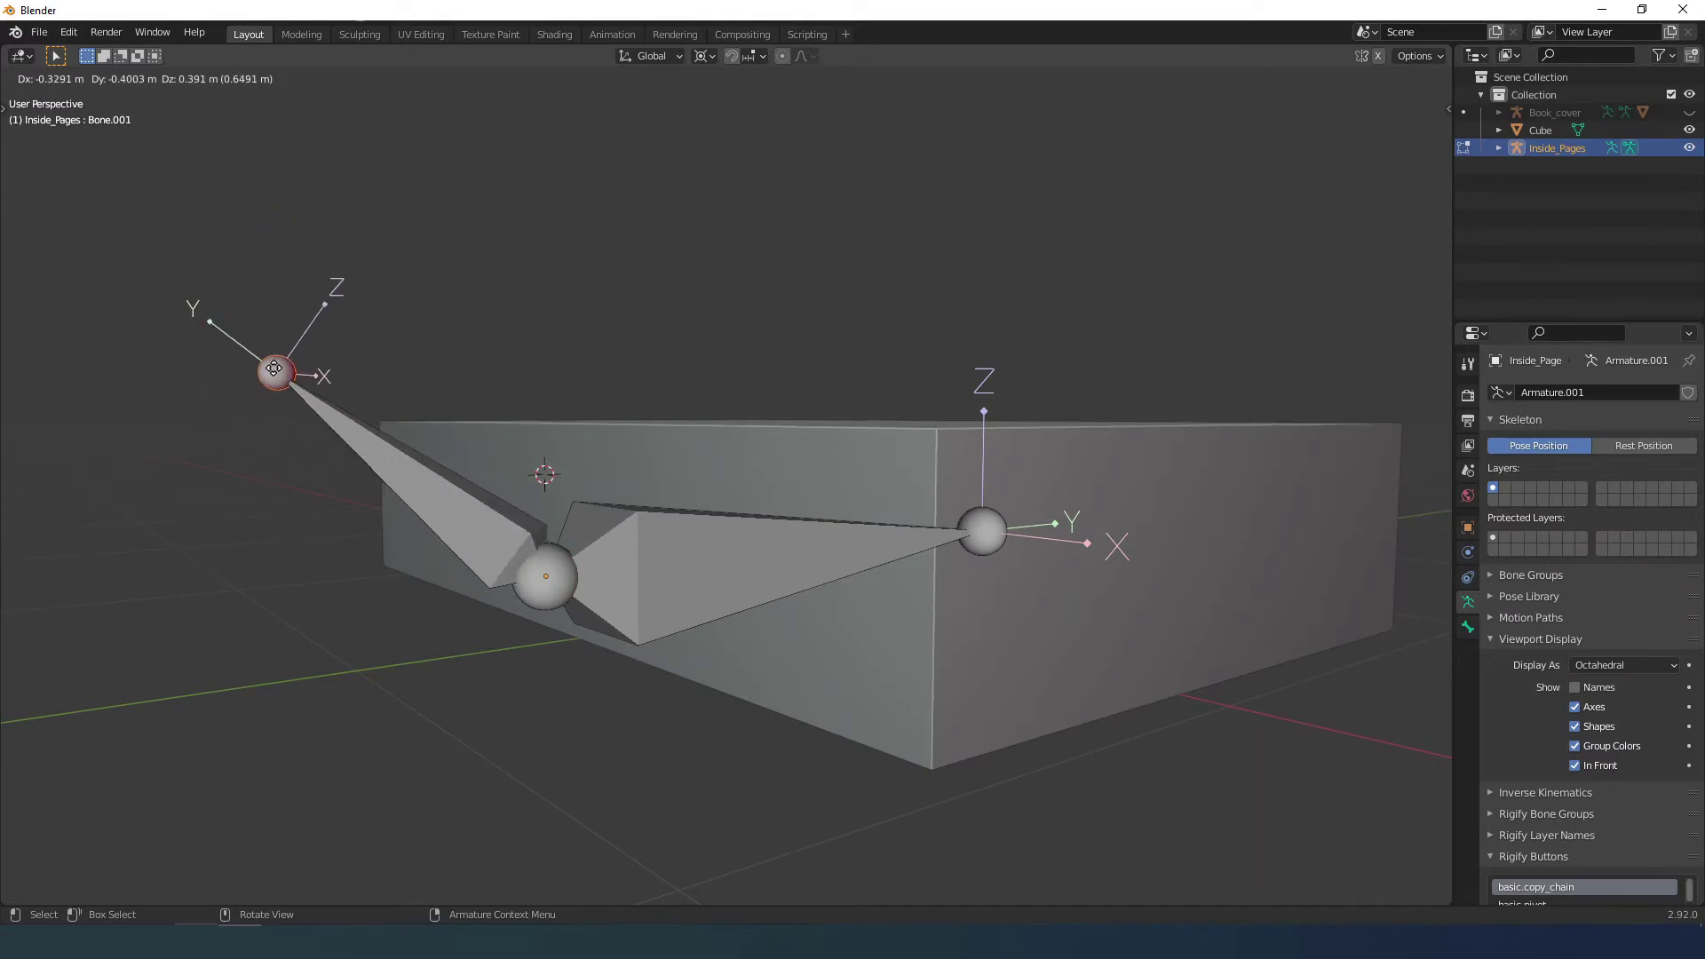
click(266, 369)
middle_drag(327, 445, 541, 549)
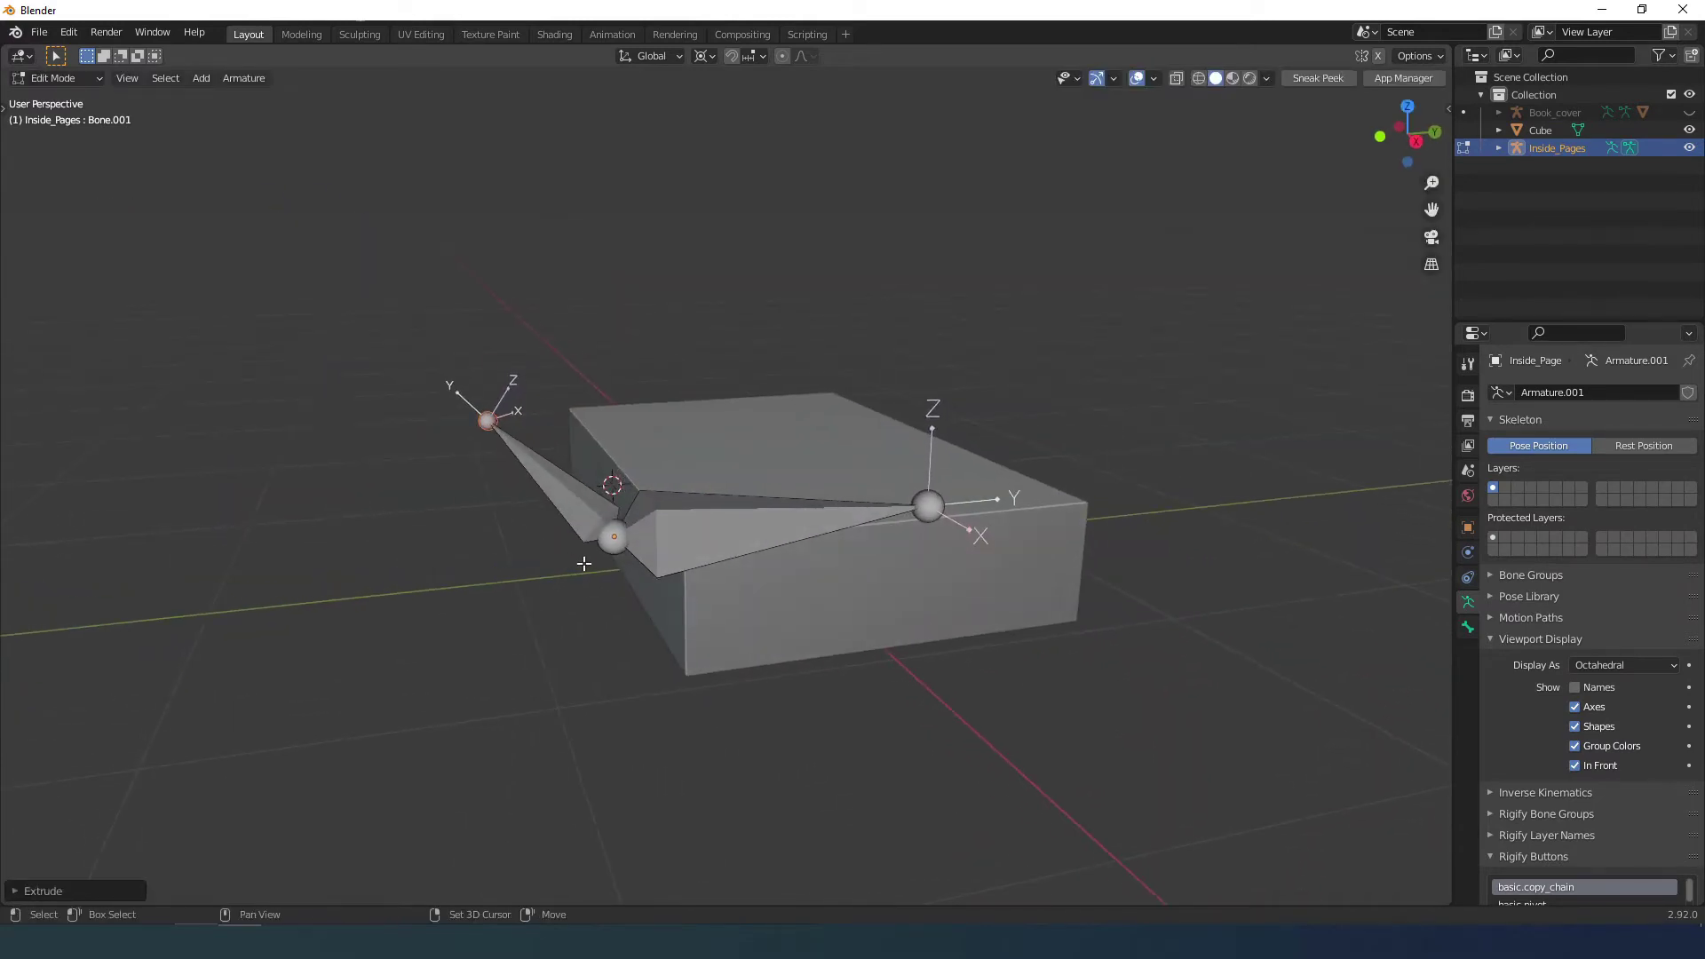
key(shift+s)
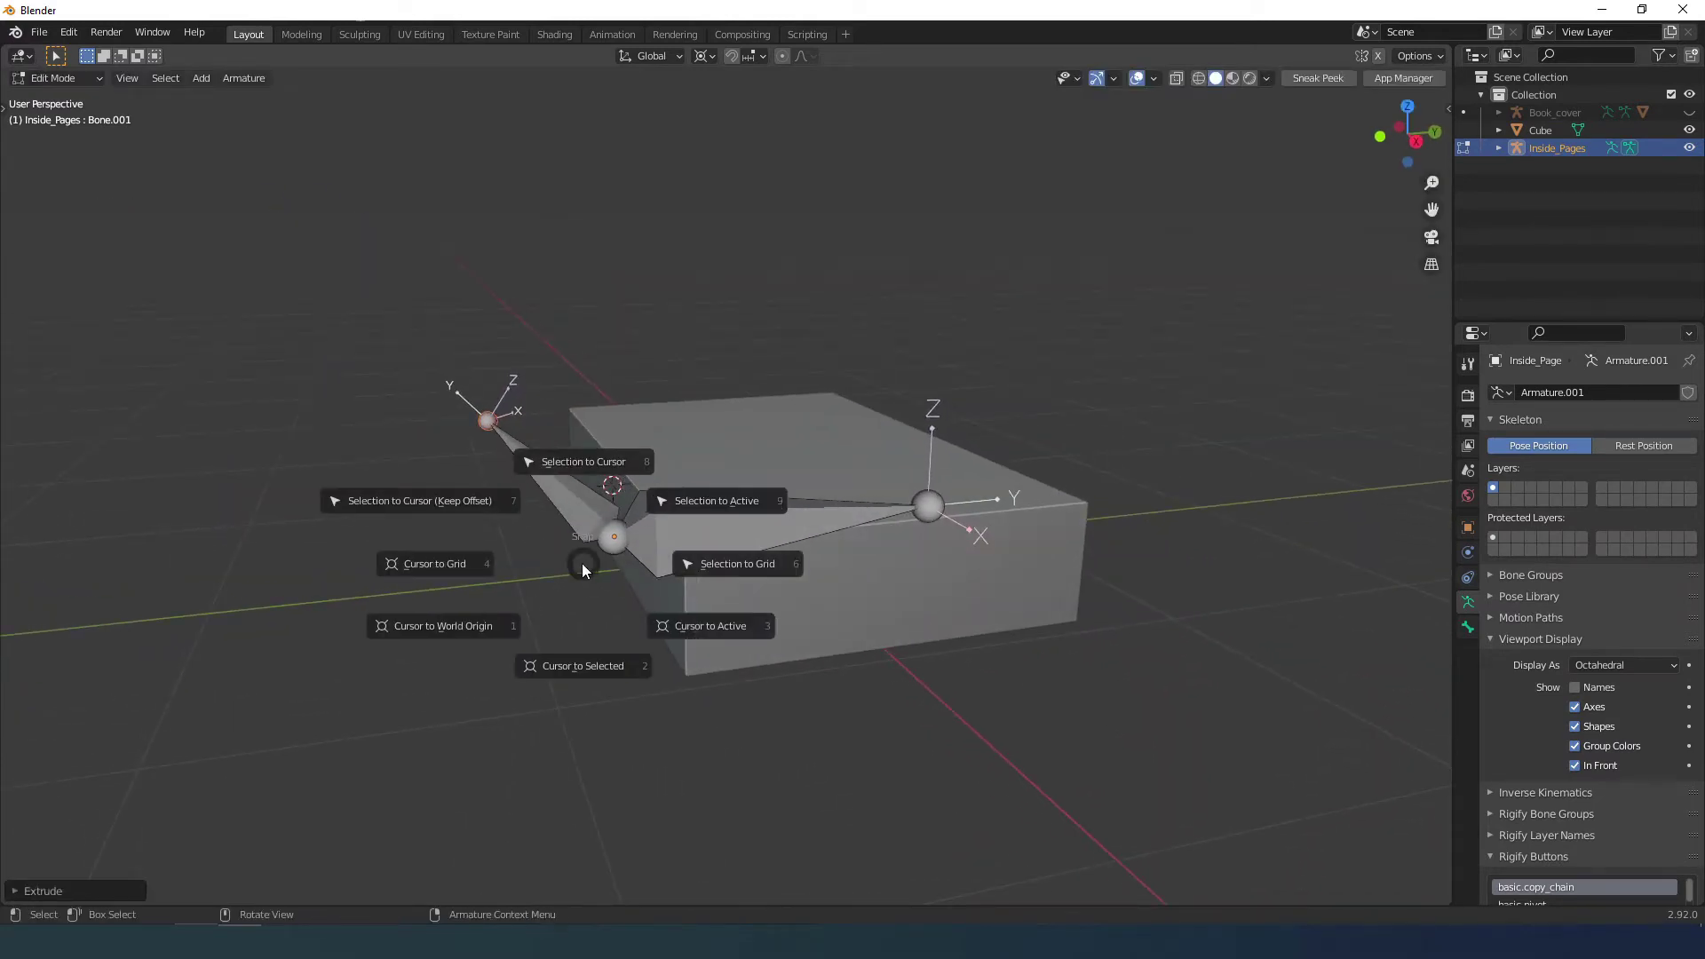
click(572, 459)
scroll(605, 524, up, 3)
middle_drag(604, 525, 754, 529)
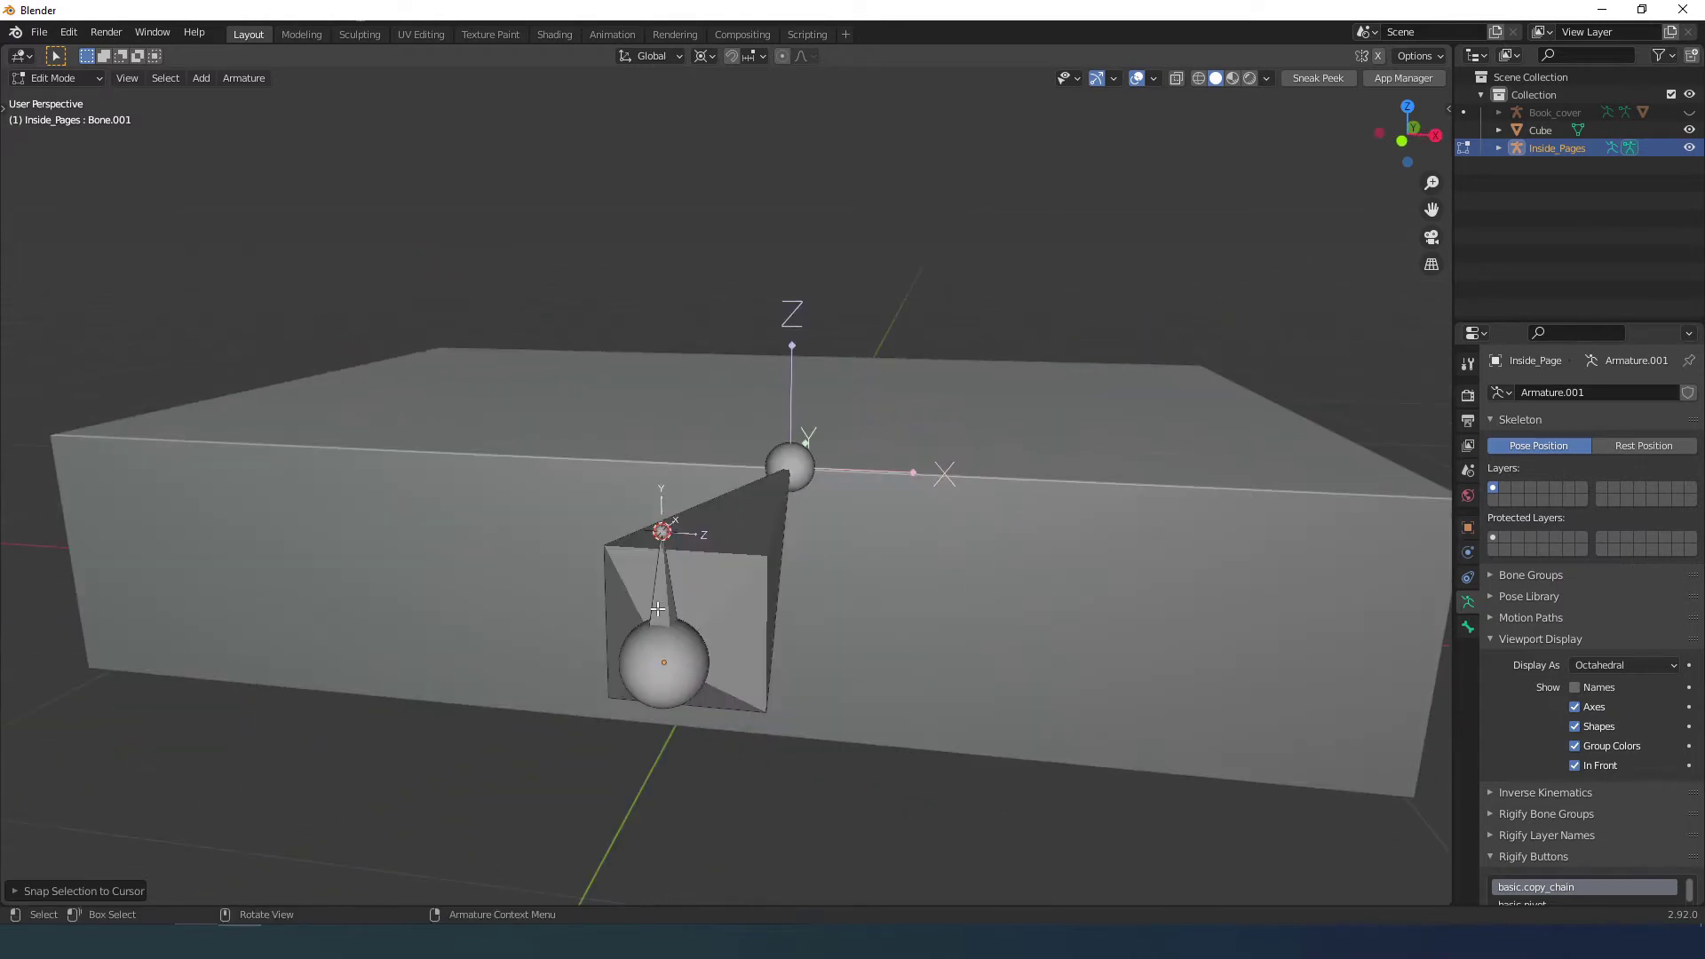
Subdivide the vertical bone at the spine into two bones.
key(n)
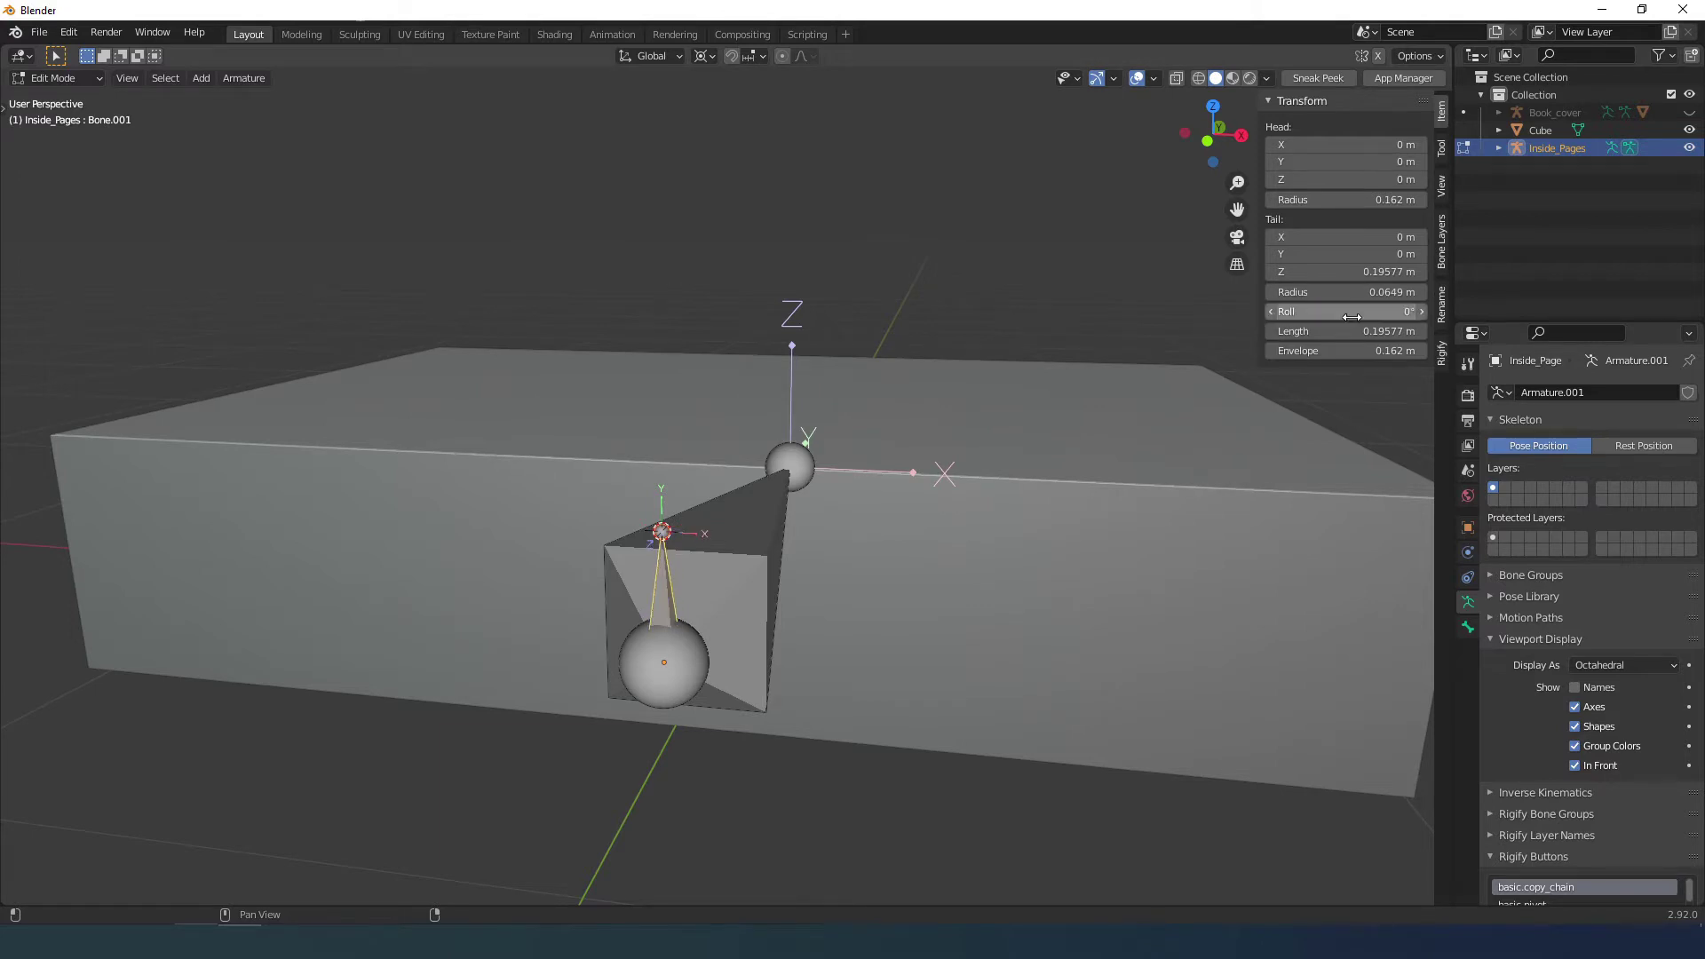
middle_drag(1153, 534, 622, 552)
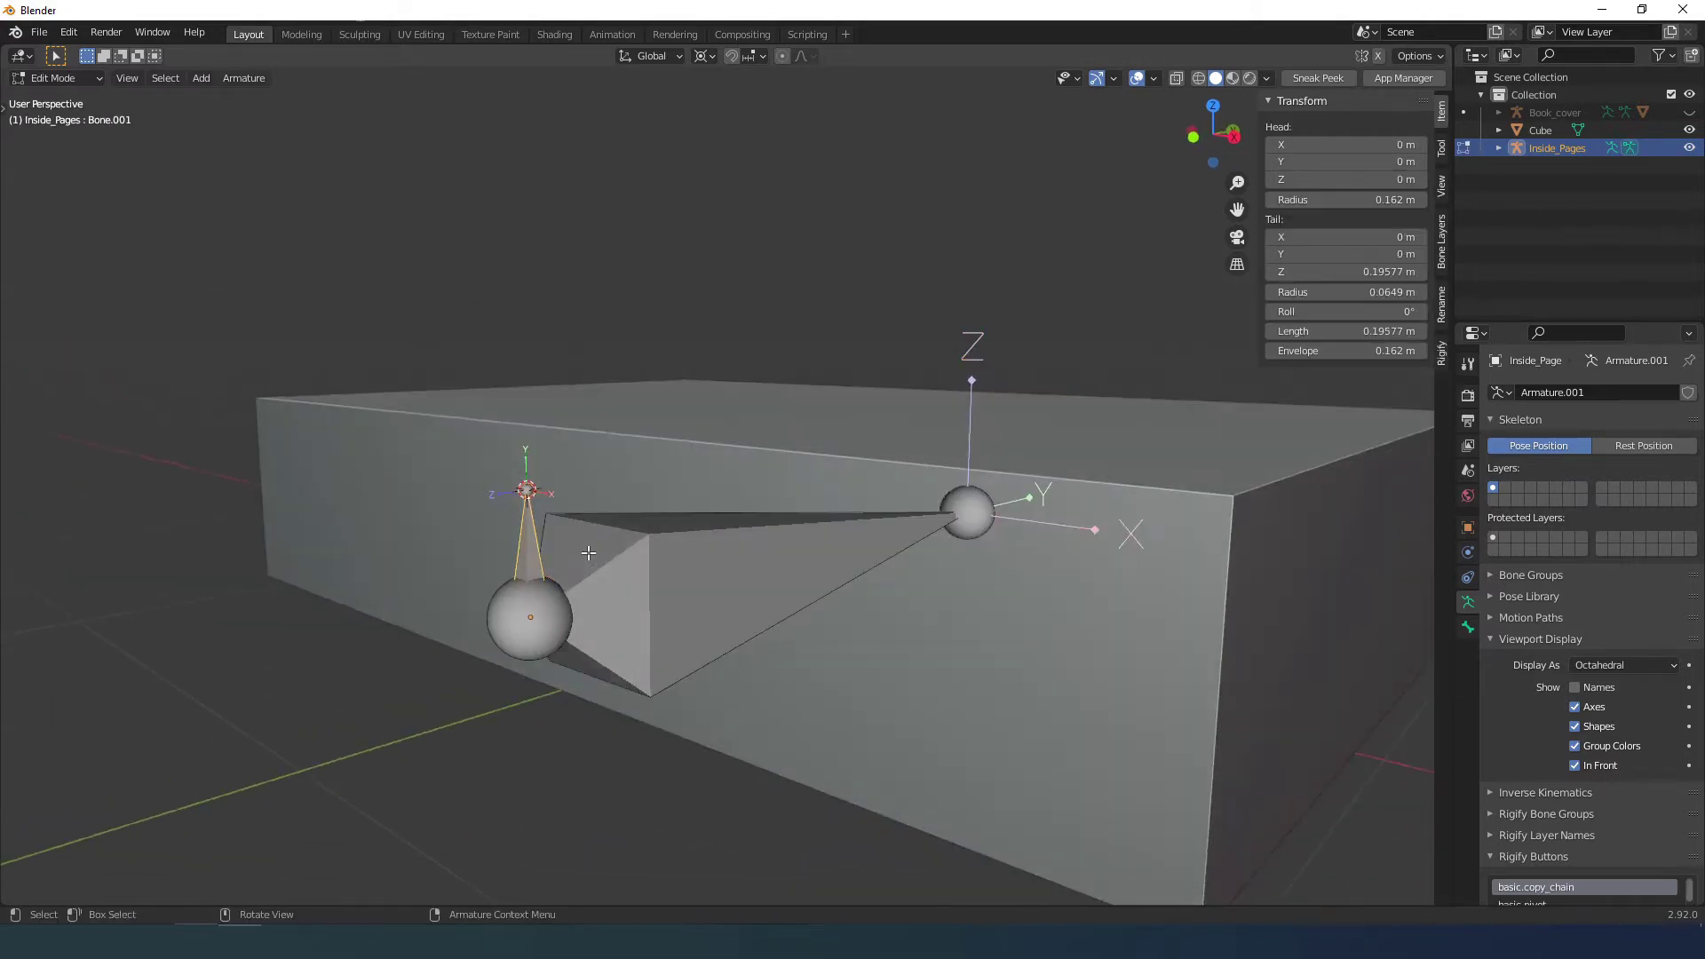
right_click(525, 556)
click(525, 556)
Extrude a bone about 1.28 m along Y from the upper spine bone's tip to the outer edge of the pages.
click(542, 499)
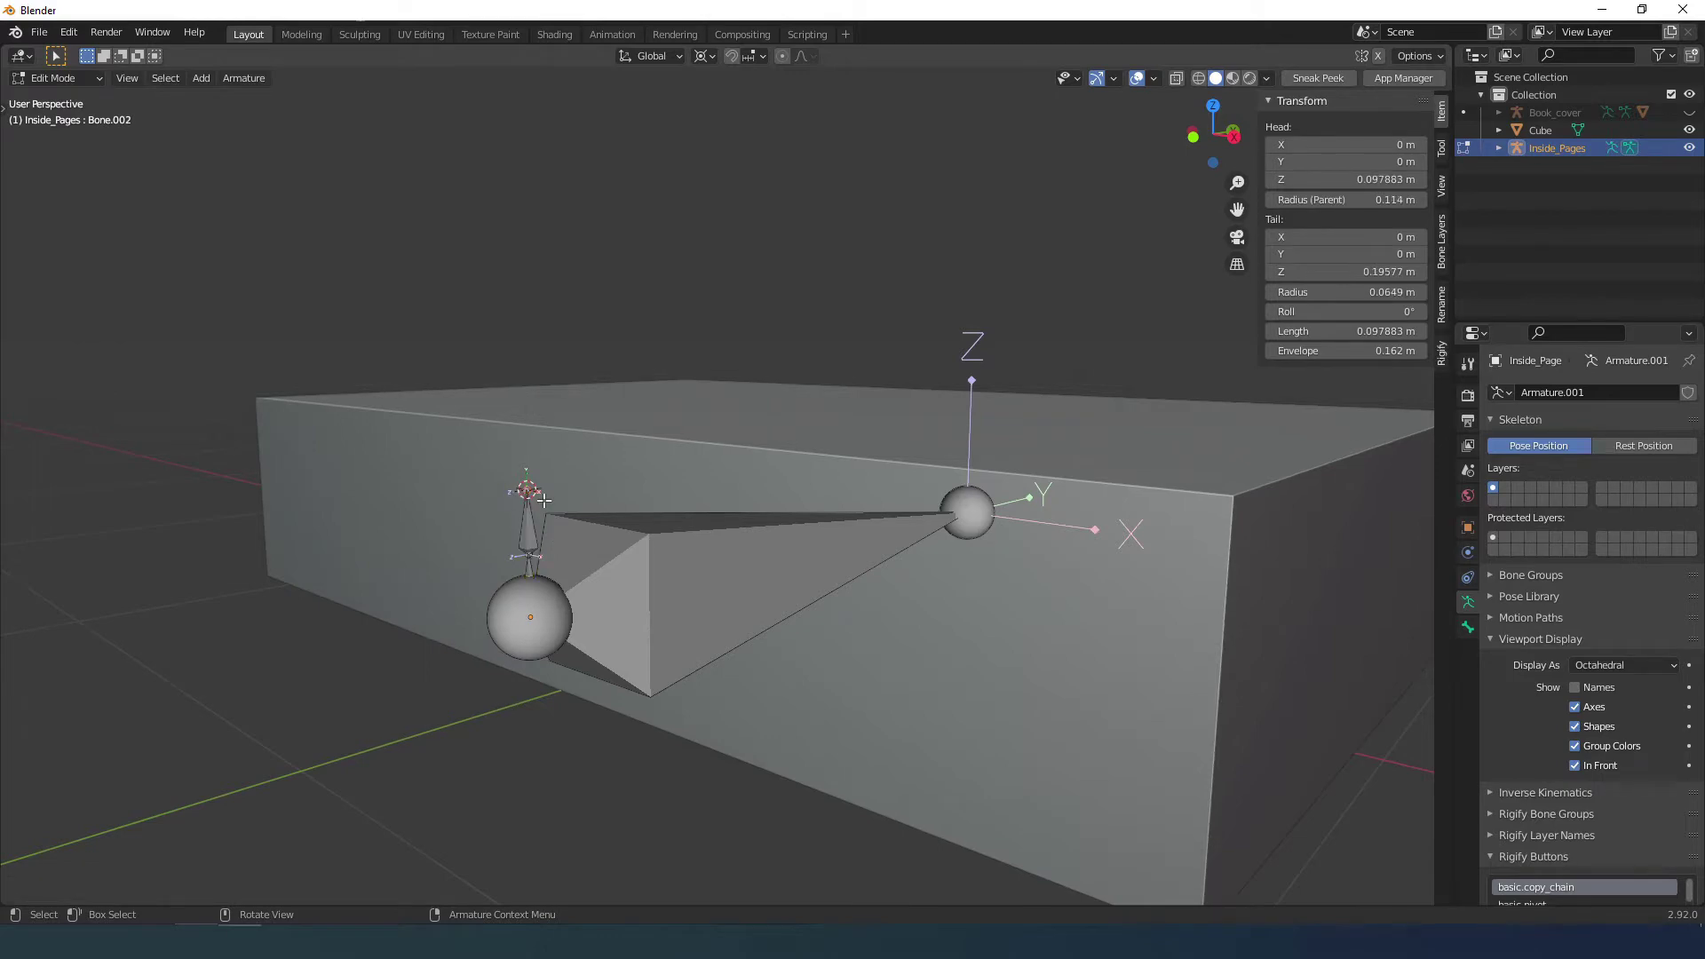
key(KP_3)
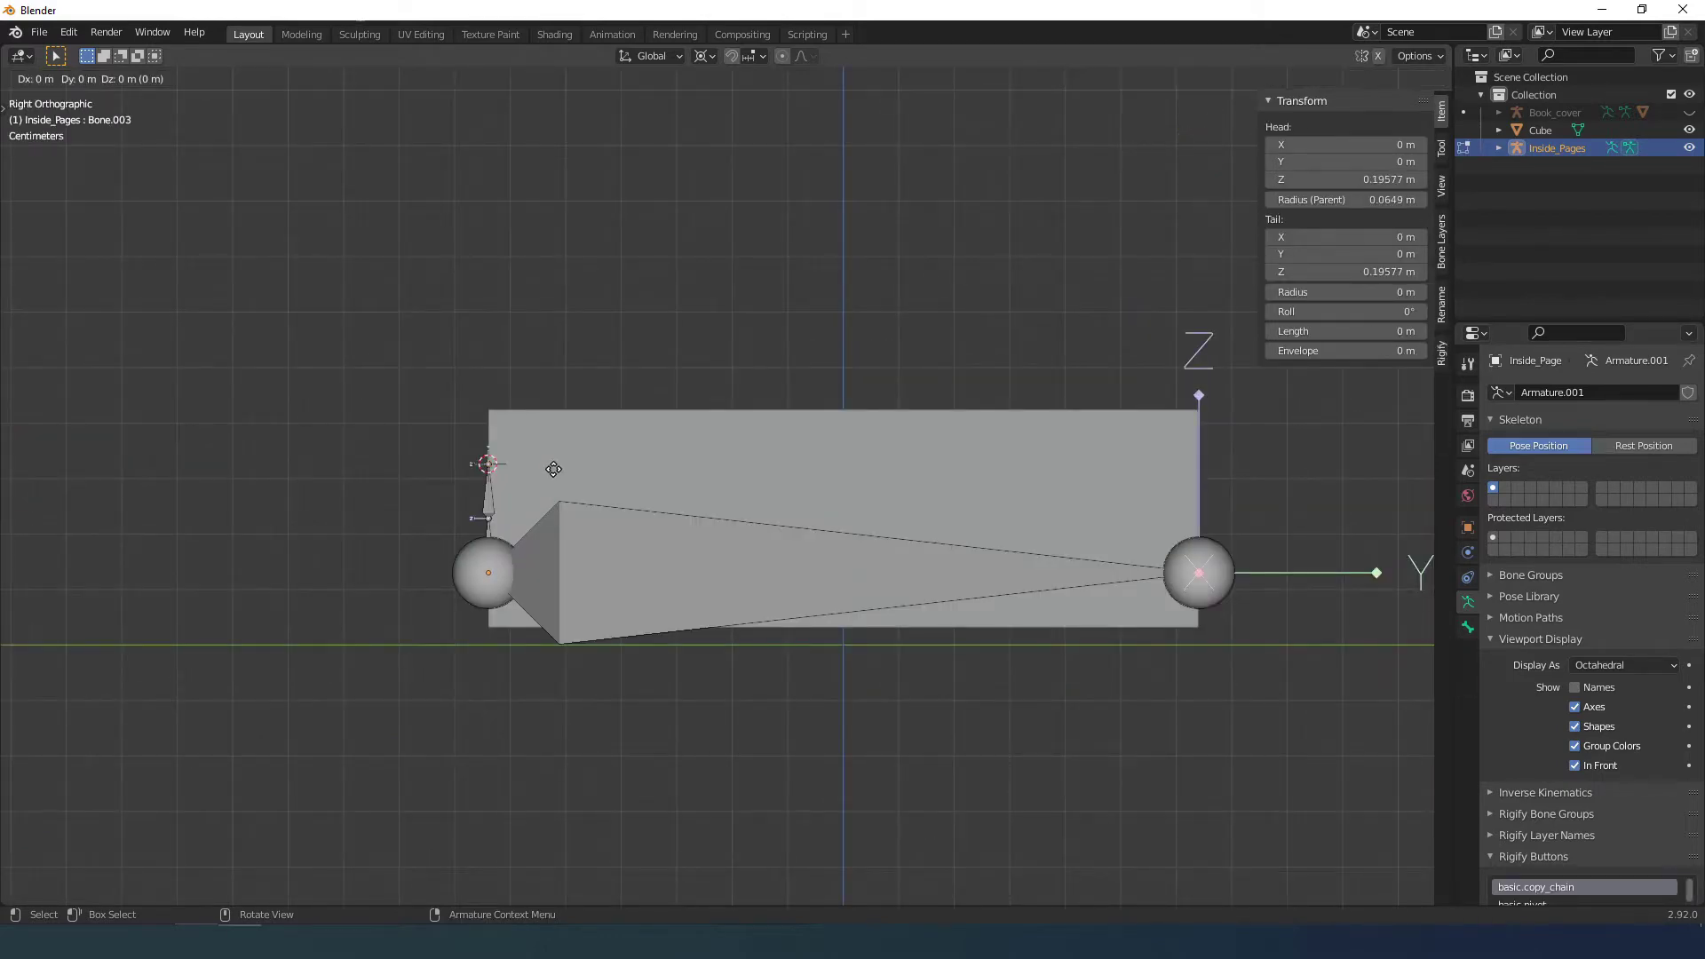
click(1263, 480)
middle_drag(1262, 480, 750, 538)
key(Tab)
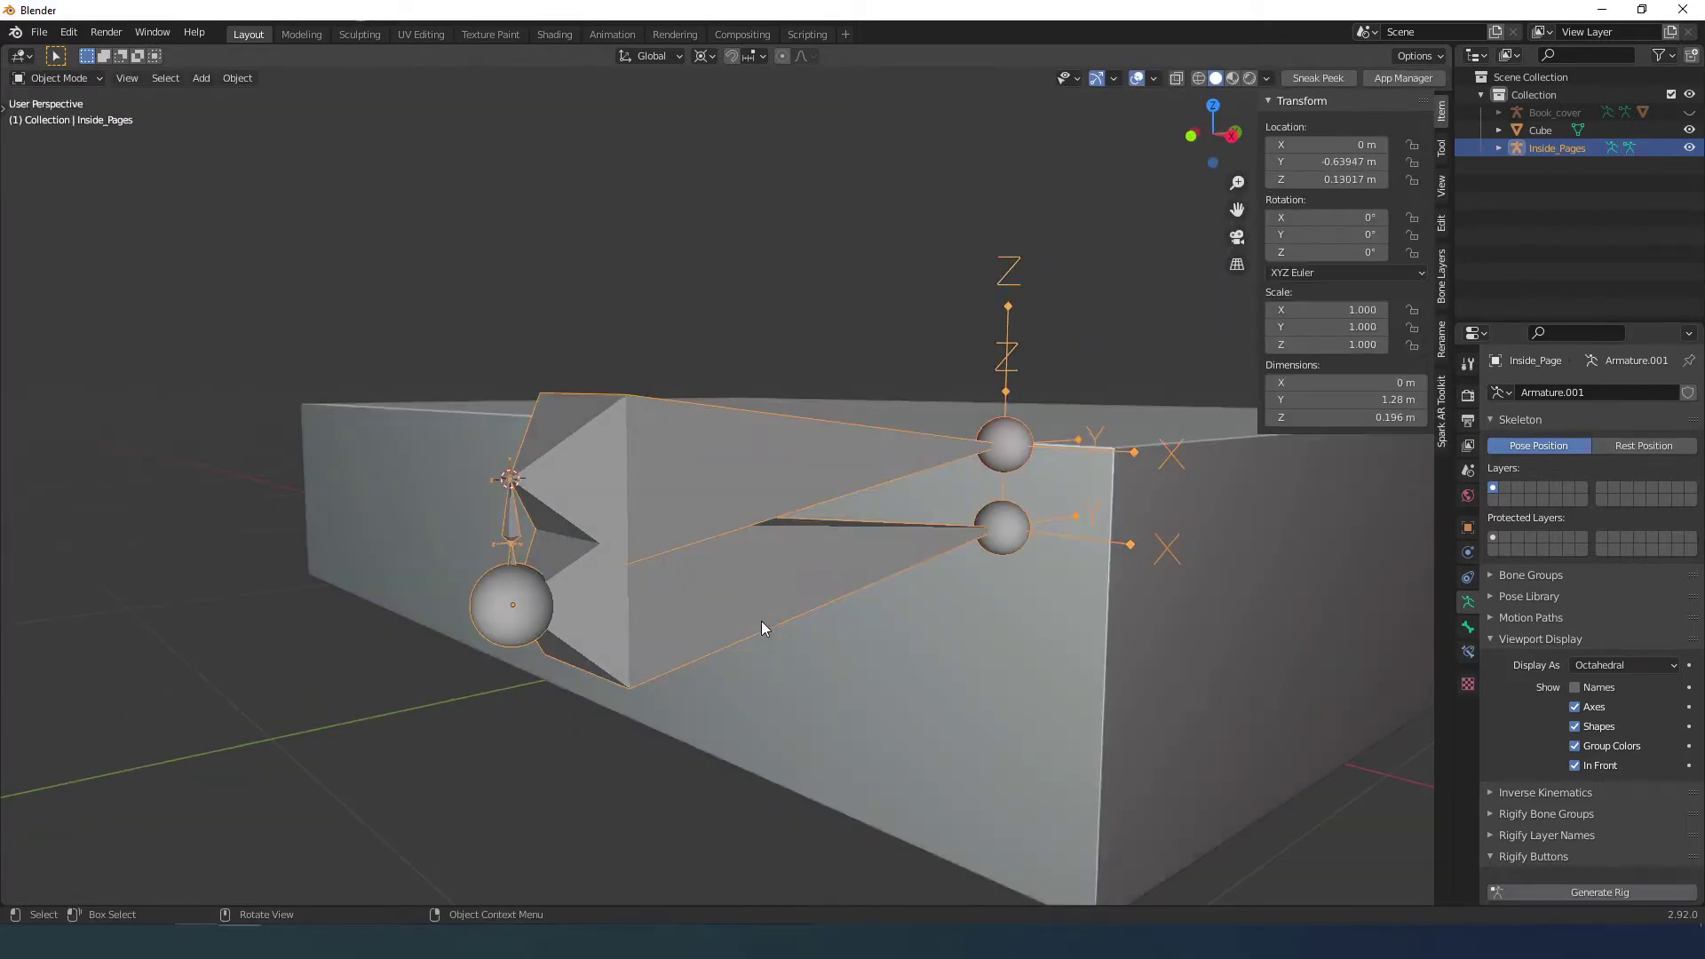
Inspect the page block's mesh divisions against the positions of the bones.
click(764, 633)
key(Tab)
middle_drag(593, 569, 660, 529)
key(alt+a)
click(800, 466)
scroll(855, 512, down, 2)
middle_drag(855, 513, 711, 506)
key(Tab)
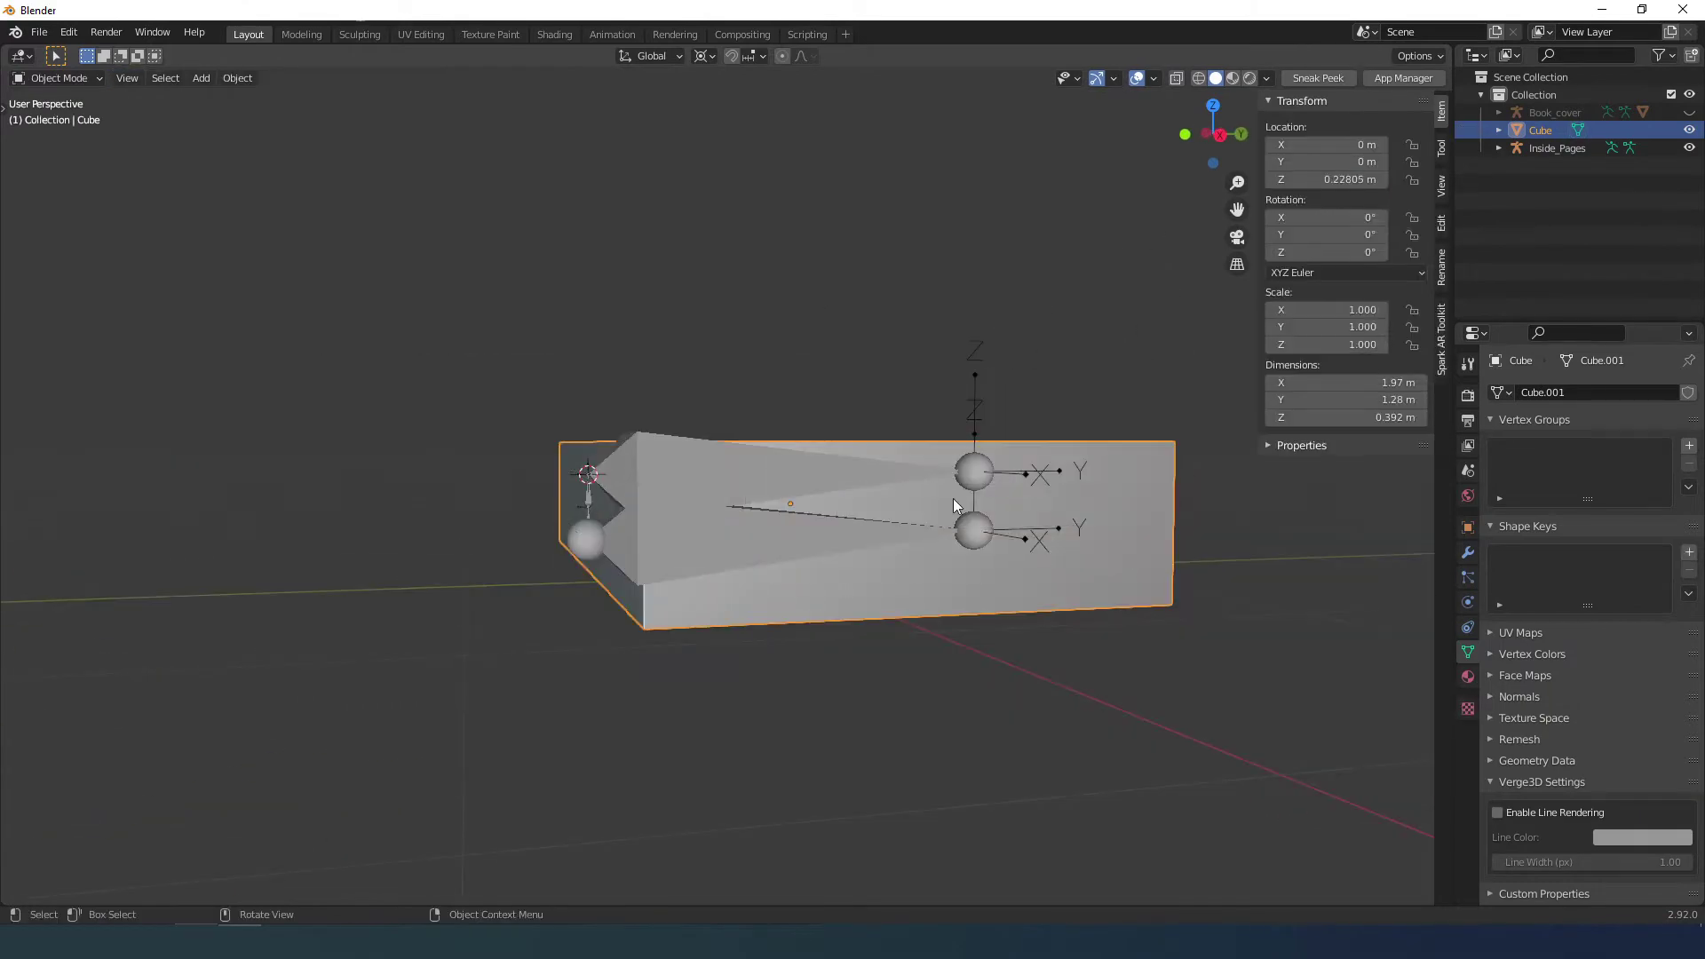
key(n)
Rename the lower long bone Bottom_Pages, the upper long bone Top_Pages and the lower spine bone Bottom_Side.
middle_drag(952, 499, 877, 589)
click(875, 555)
key(Tab)
click(844, 552)
double_click(1554, 391)
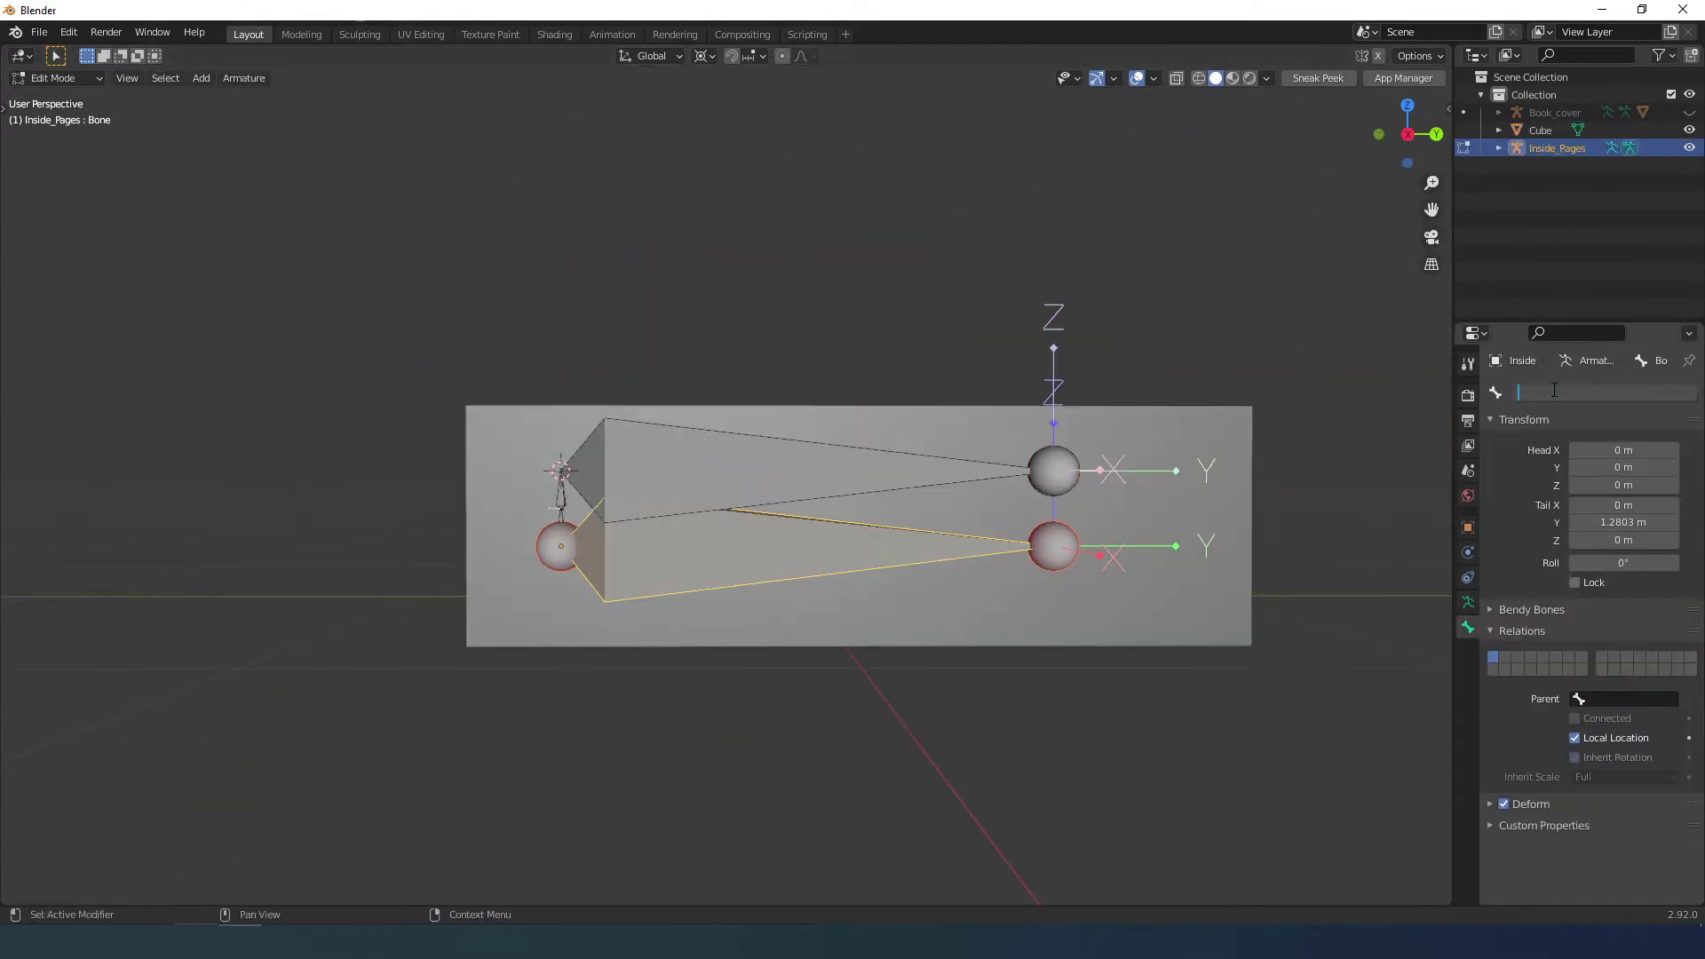
key(Return)
click(857, 473)
double_click(1581, 392)
key(ctrl+z)
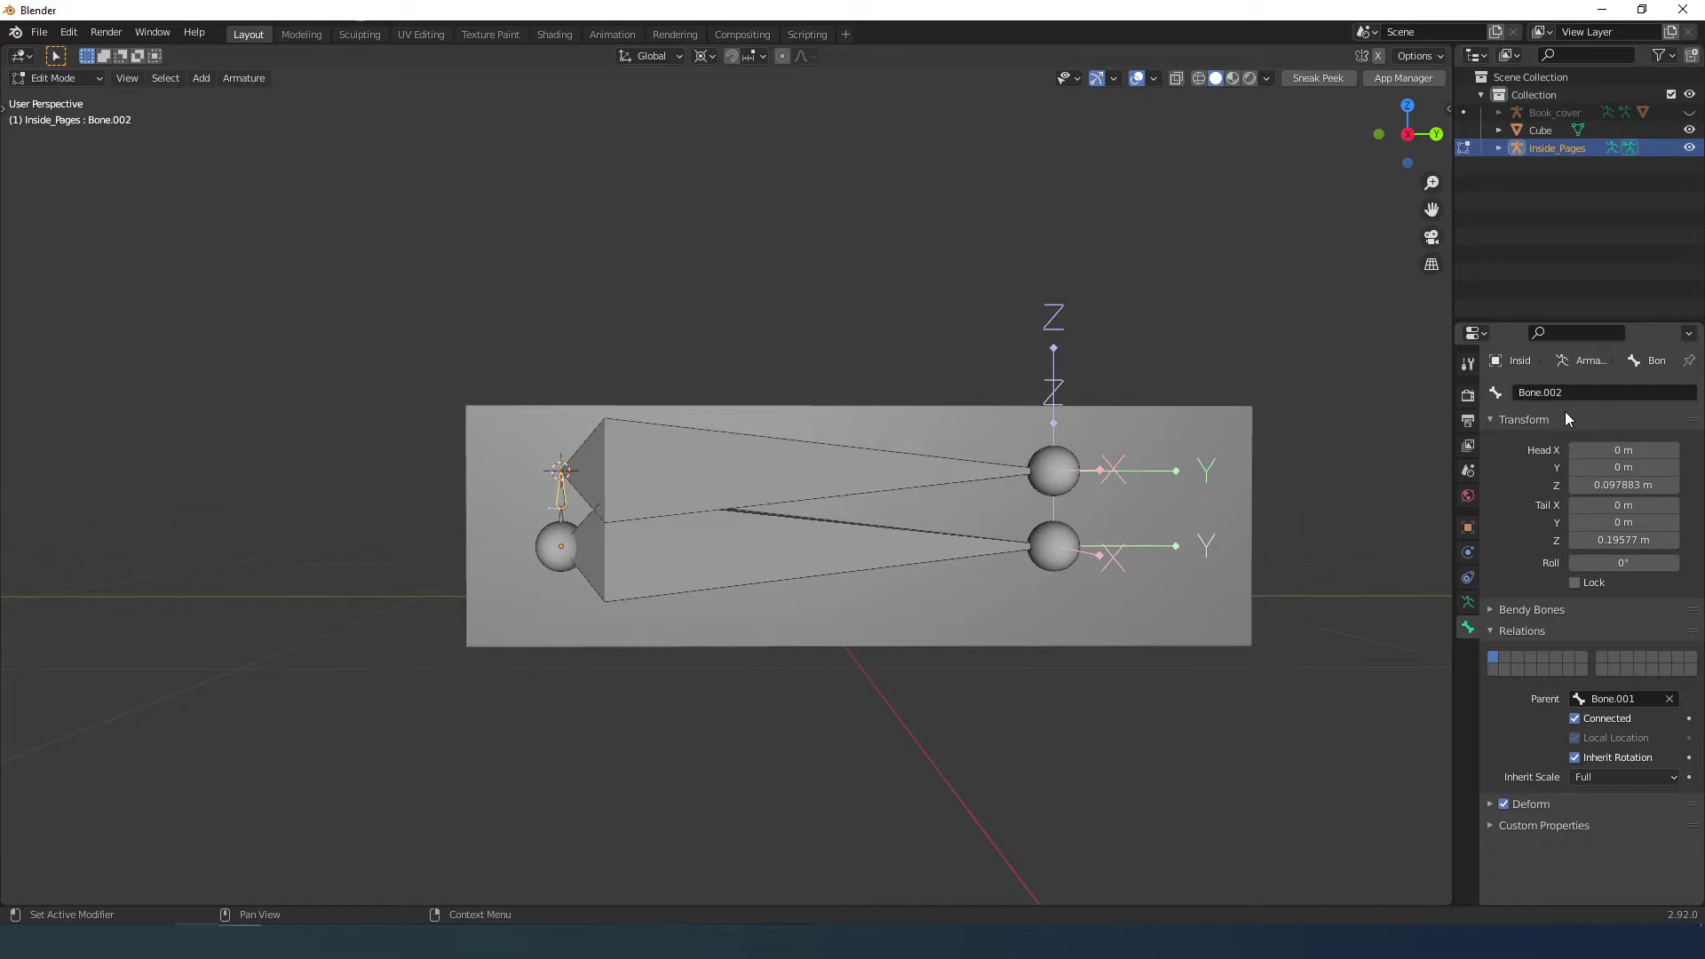
key(ctrl+z)
key(ctrl+z)
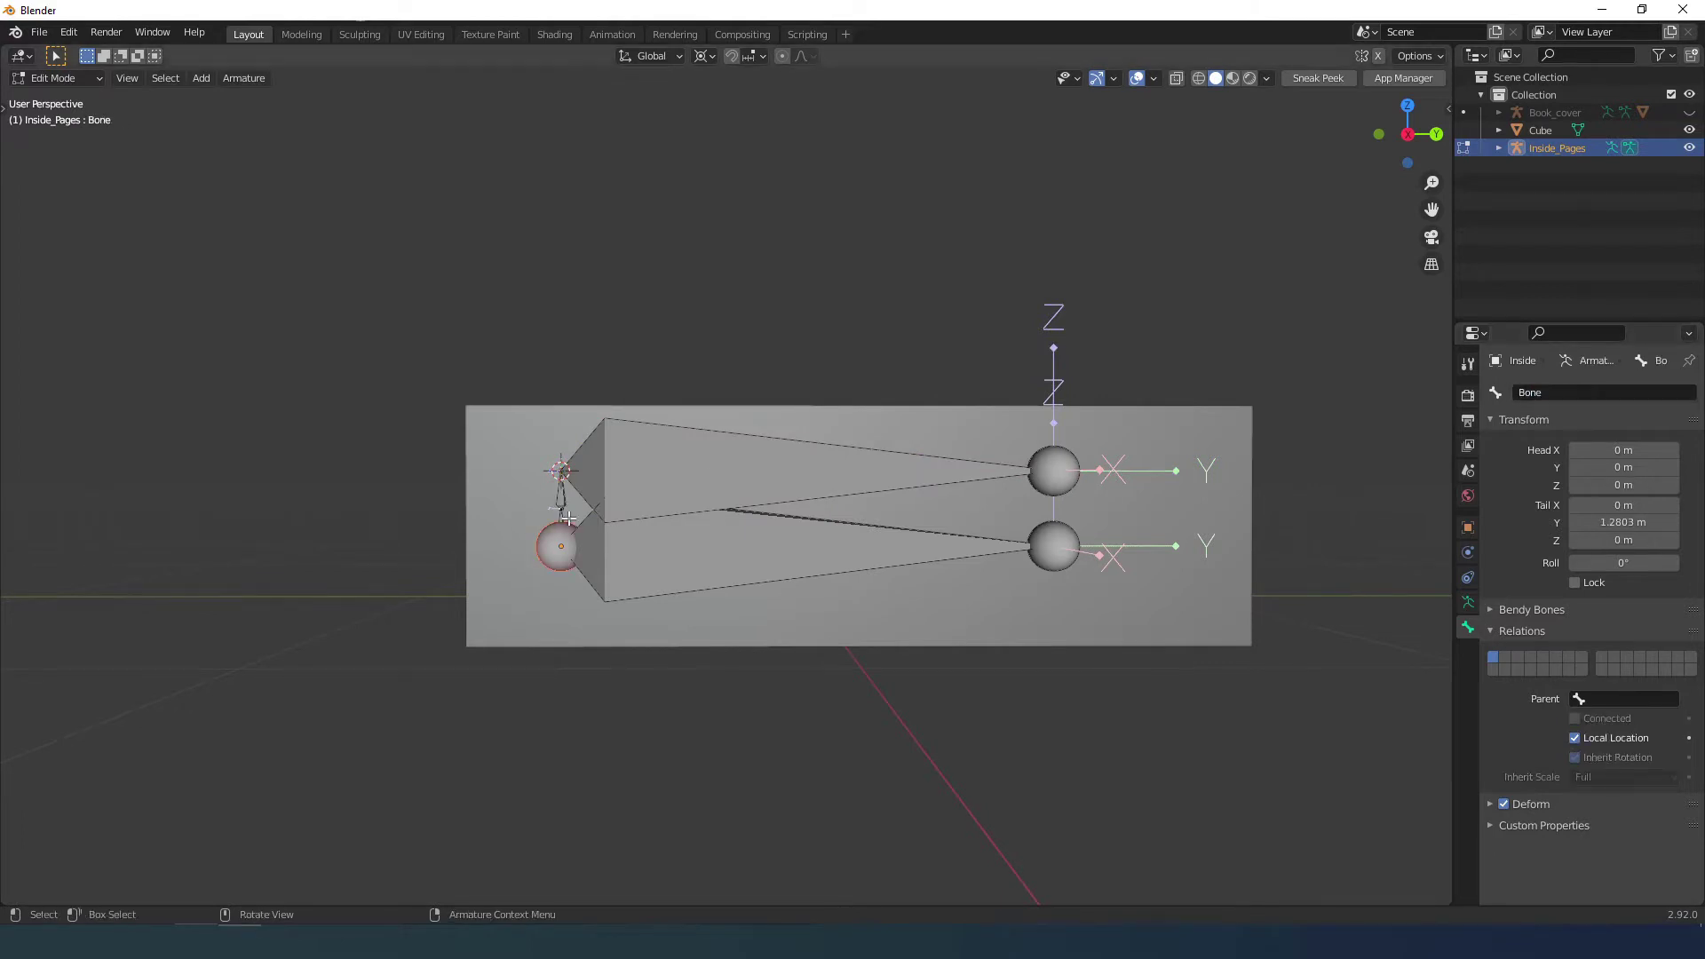
key(ctrl+z)
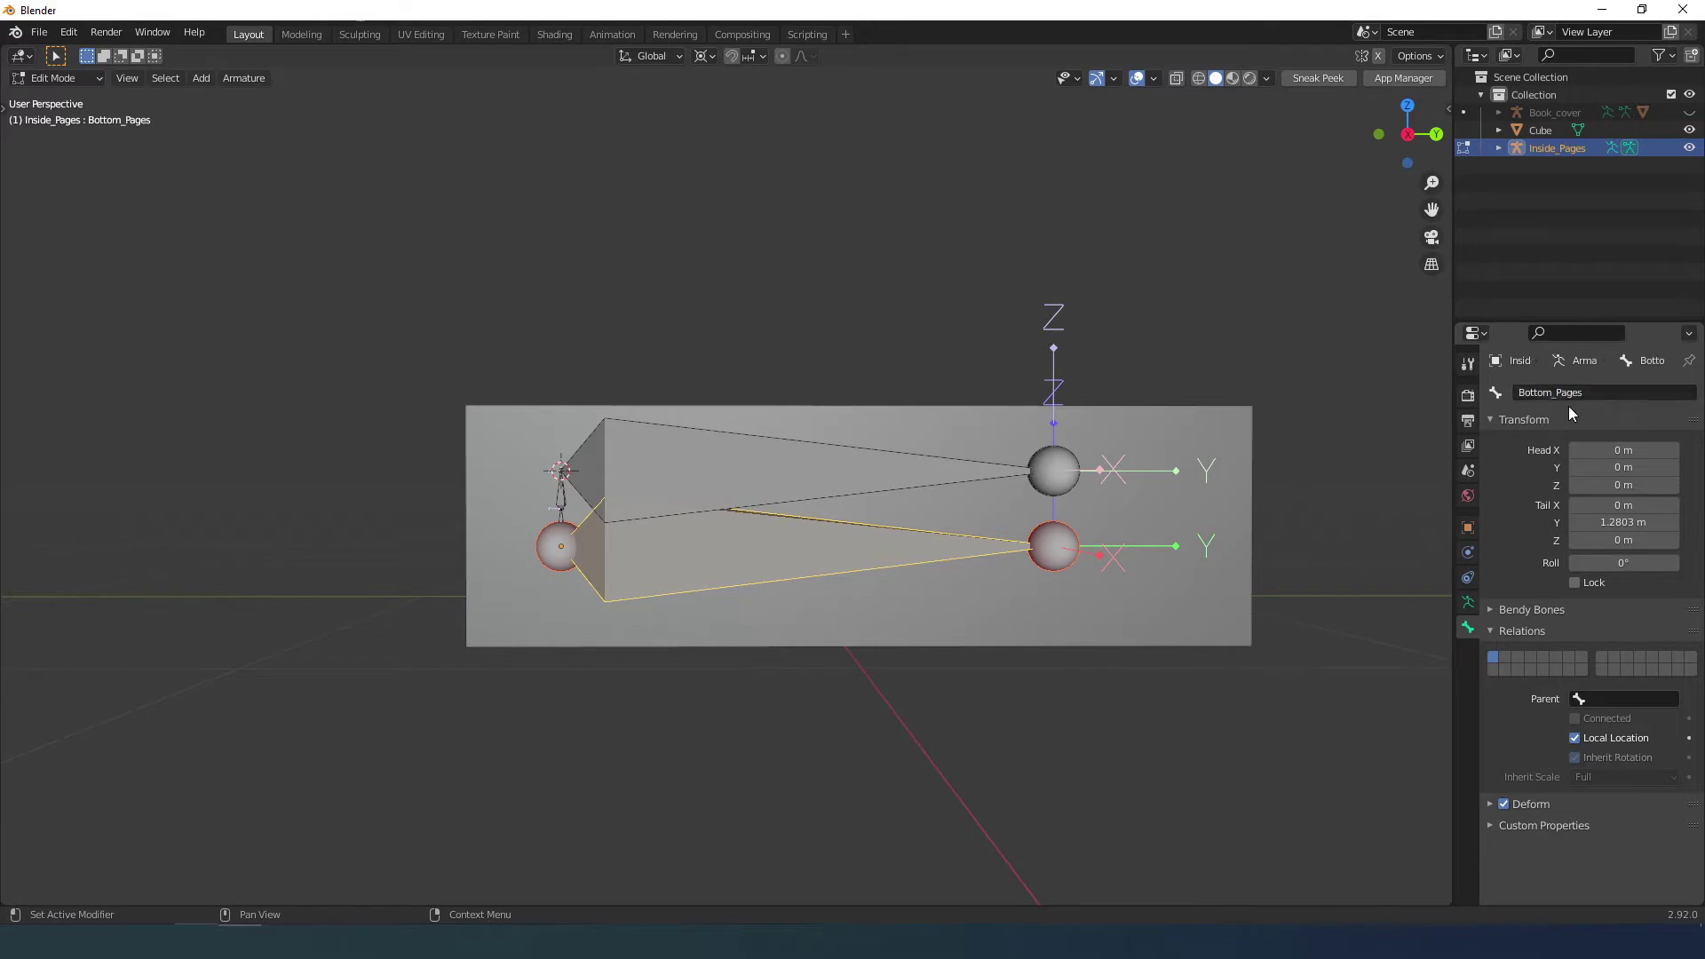
Add a Bevel modifier and a Subdivision Surface modifier to the page block.
key(Tab)
mouse_move(781, 568)
middle_down()
mouse_move(611, 551)
mouse_move(796, 557)
middle_up()
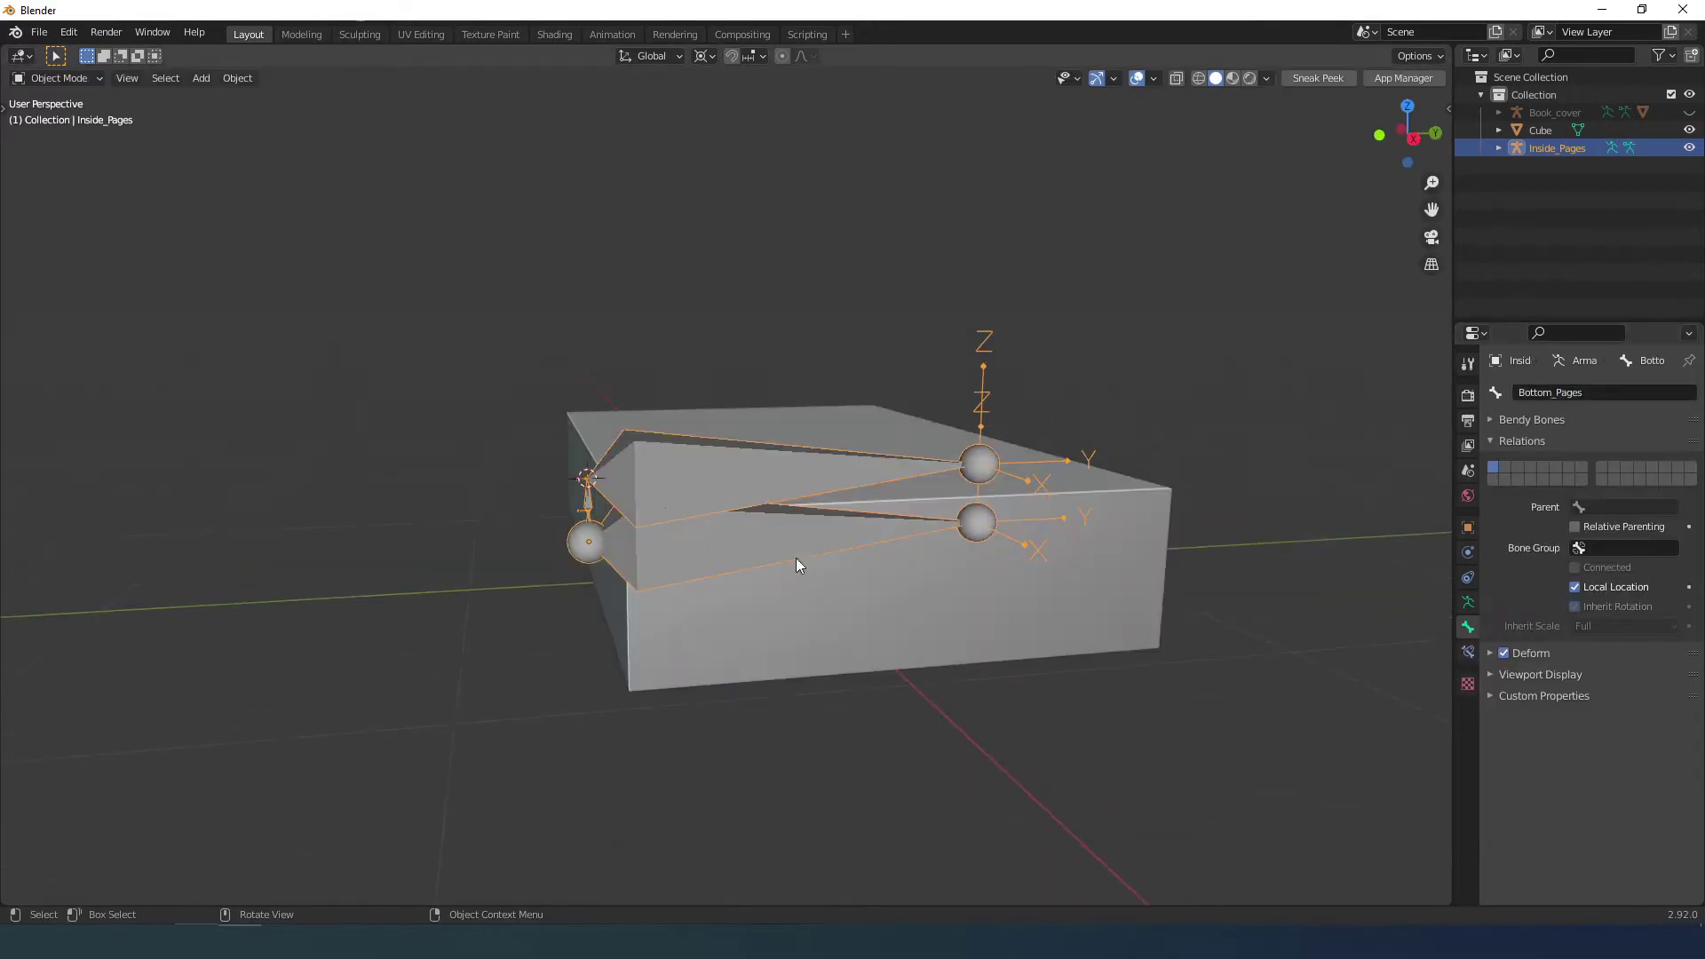
click(891, 637)
click(1468, 553)
key(Tab)
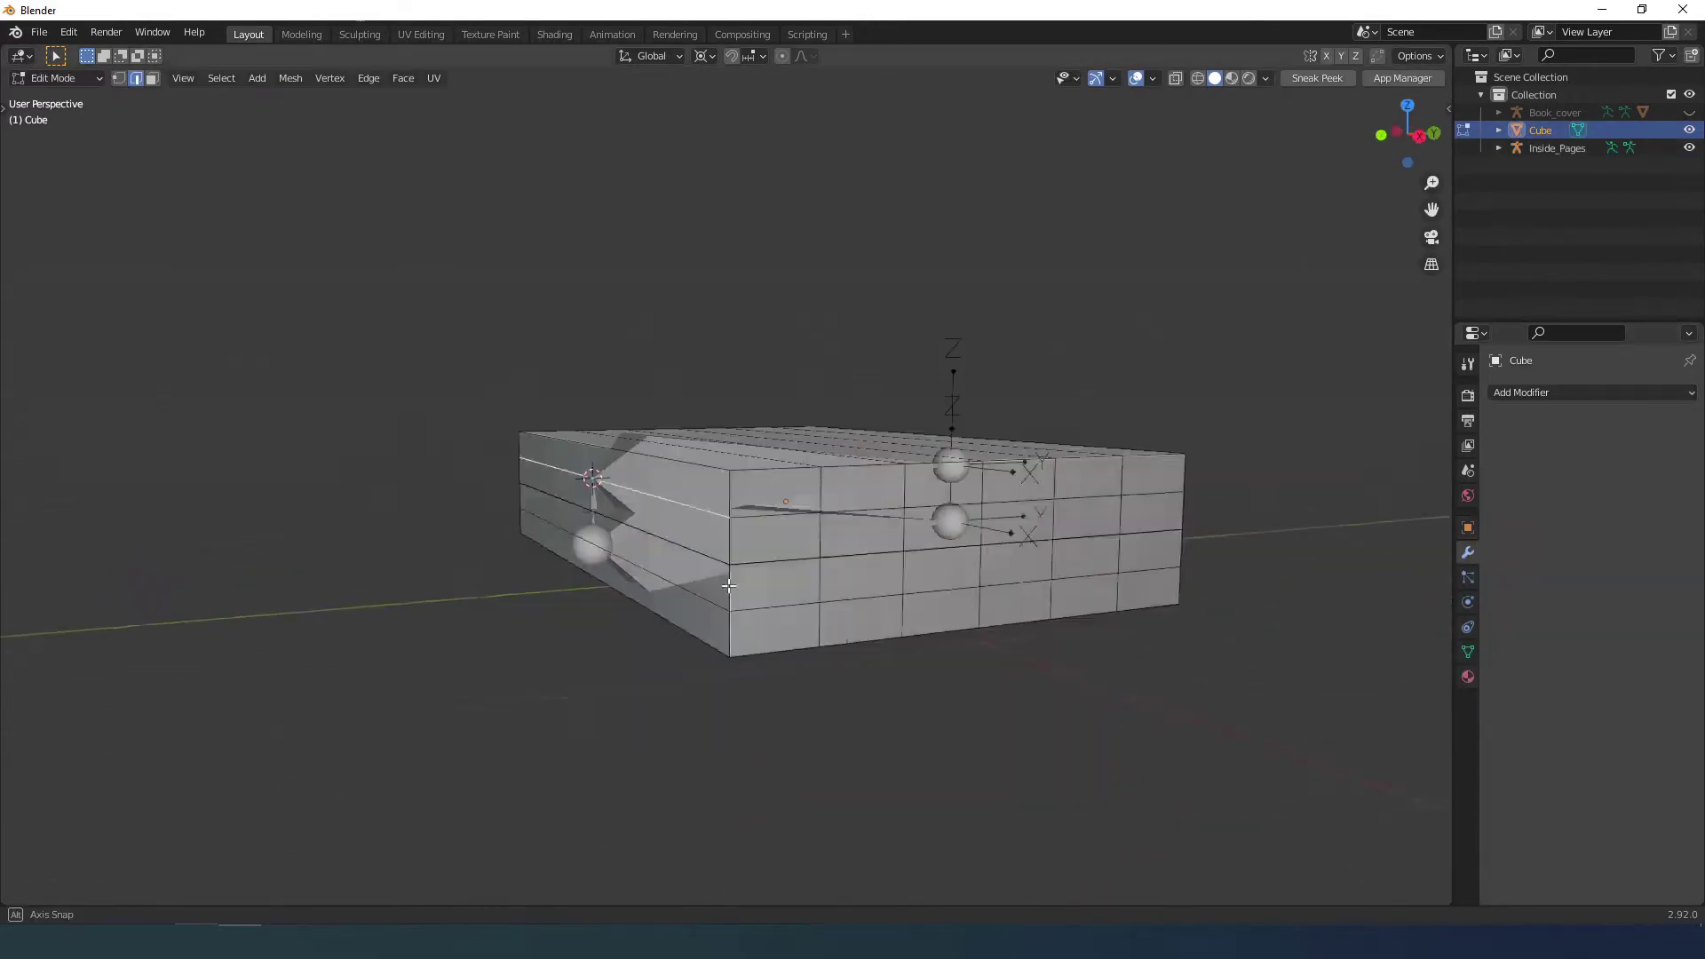
click(1532, 391)
click(1351, 578)
click(1532, 391)
click(1332, 689)
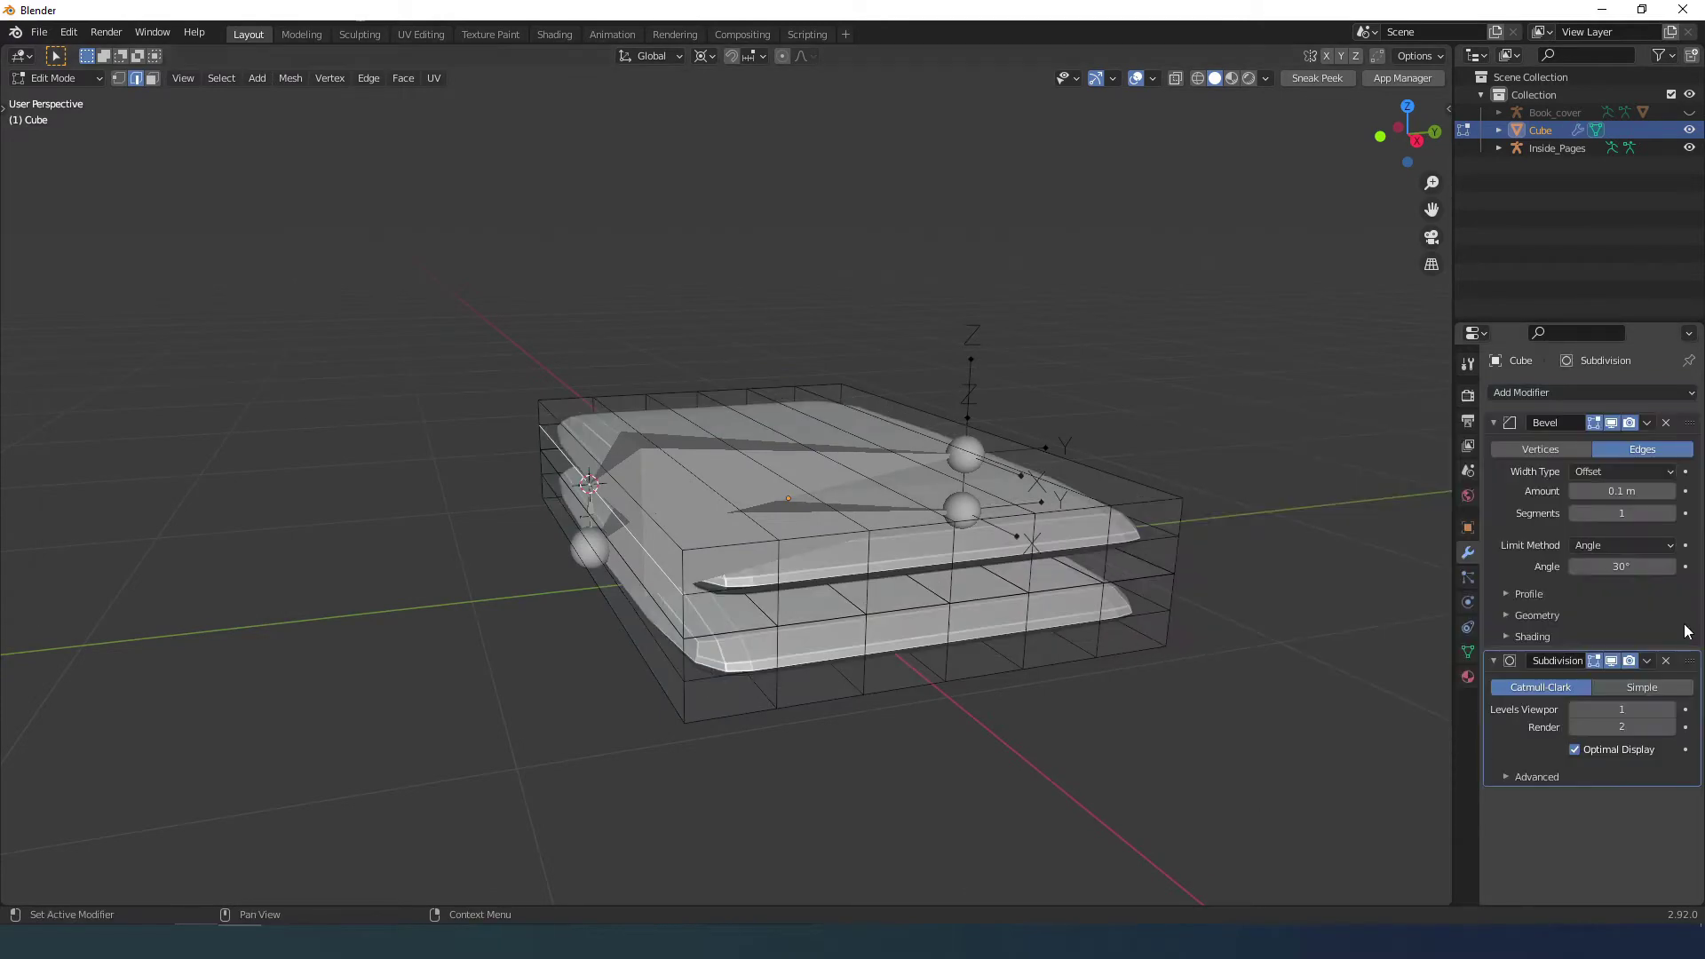
Set the Bevel to 2 segments and an amount of 0.007 m, and the Subdivision viewport level to 2.
click(1673, 515)
drag(1633, 492, 1570, 492)
click(1671, 709)
scroll(860, 662, up, 2)
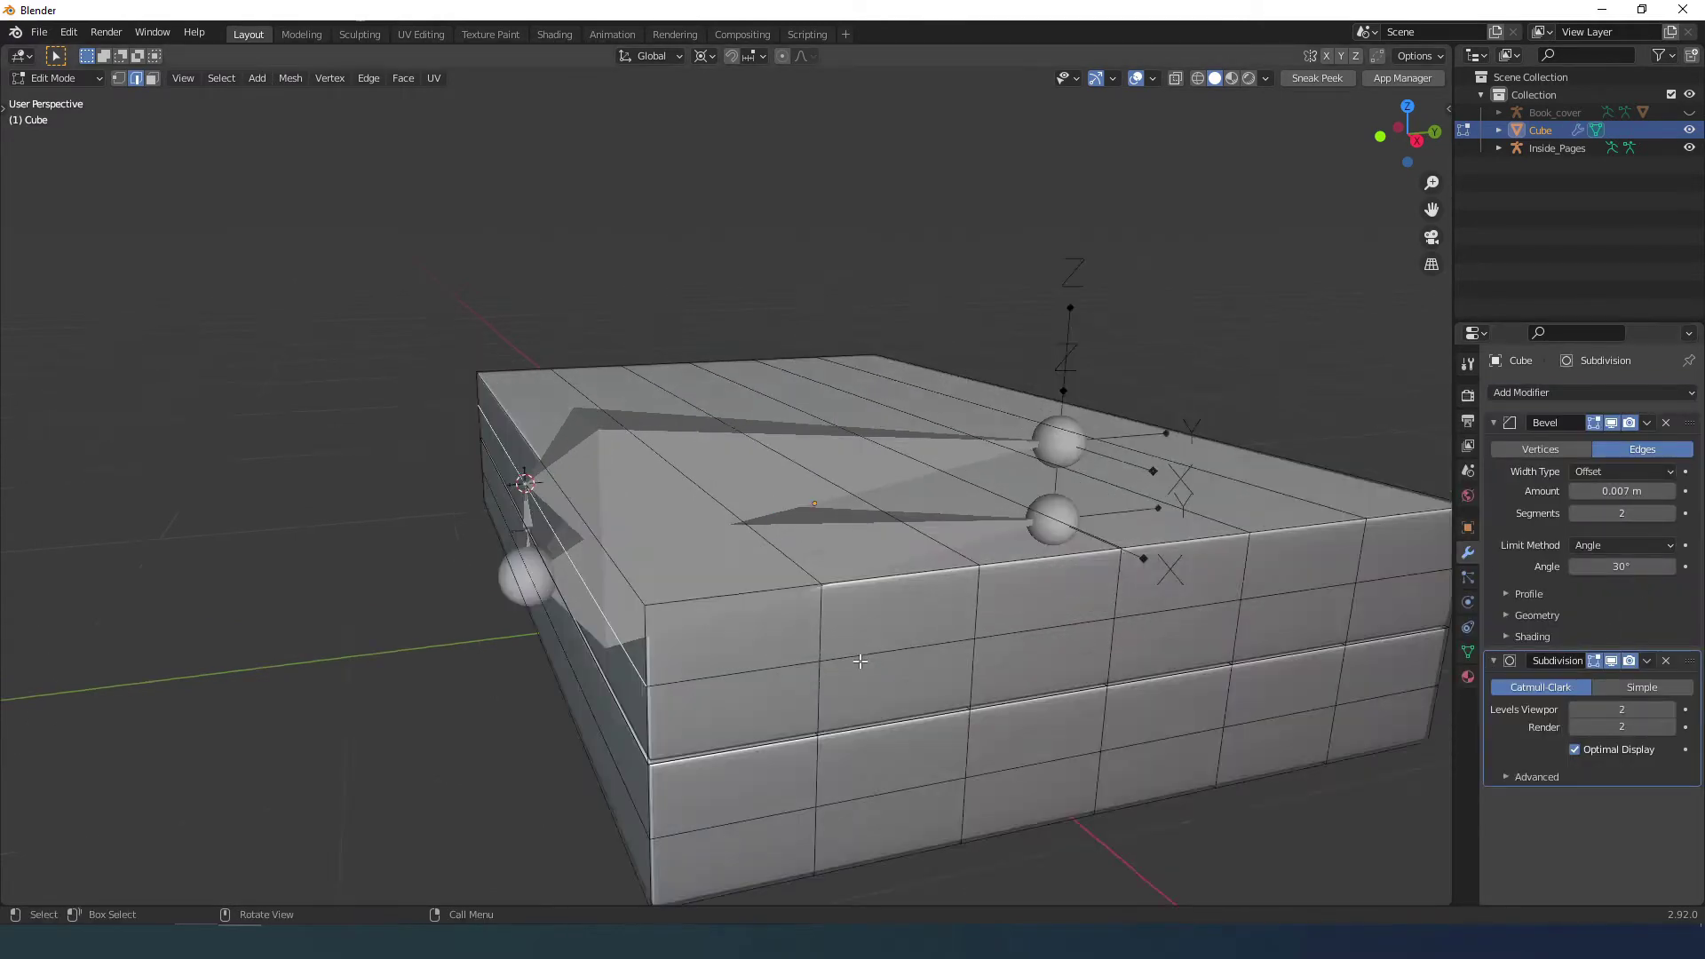
scroll(860, 662, down, 2)
Collapse the Bevel and Subdivision modifiers and turn off their display in the viewport and in Edit Mode.
key(Tab)
click(1494, 660)
click(1494, 423)
mouse_move(1594, 423)
mouse_down()
mouse_move(1595, 449)
mouse_move(1612, 423)
mouse_up()
click(761, 593)
click(1140, 569)
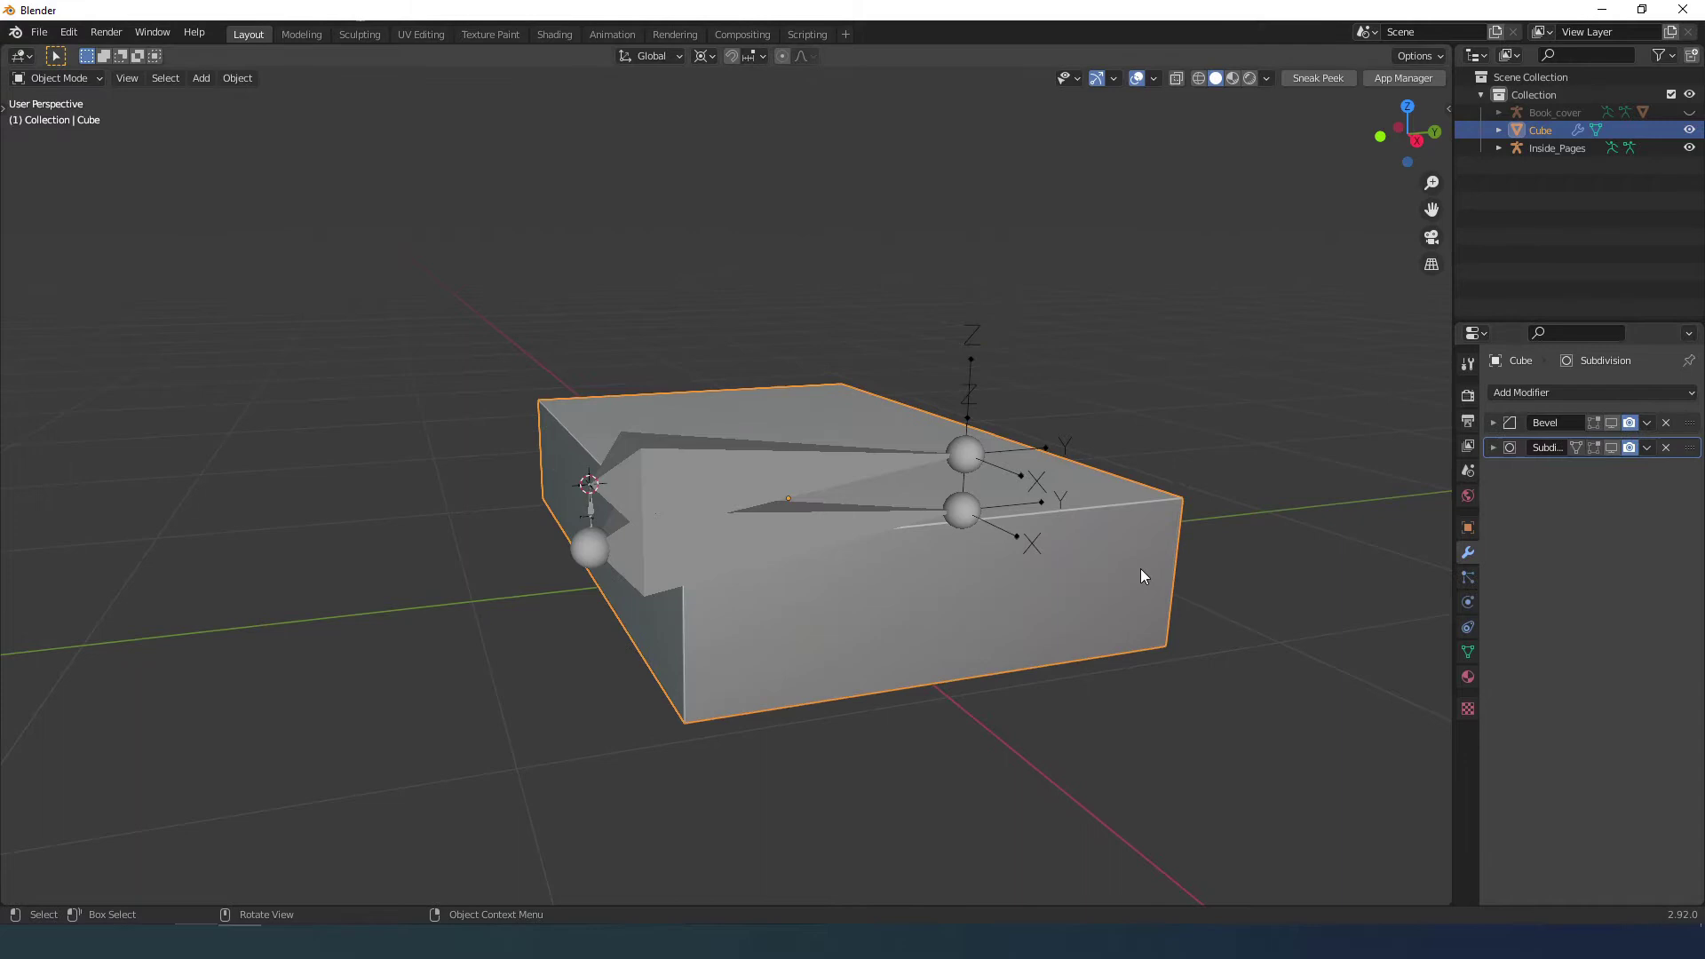
Rename the page block object as Pages.
shift+middle_drag(1140, 568, 1078, 564)
text(Pages)
key(Return)
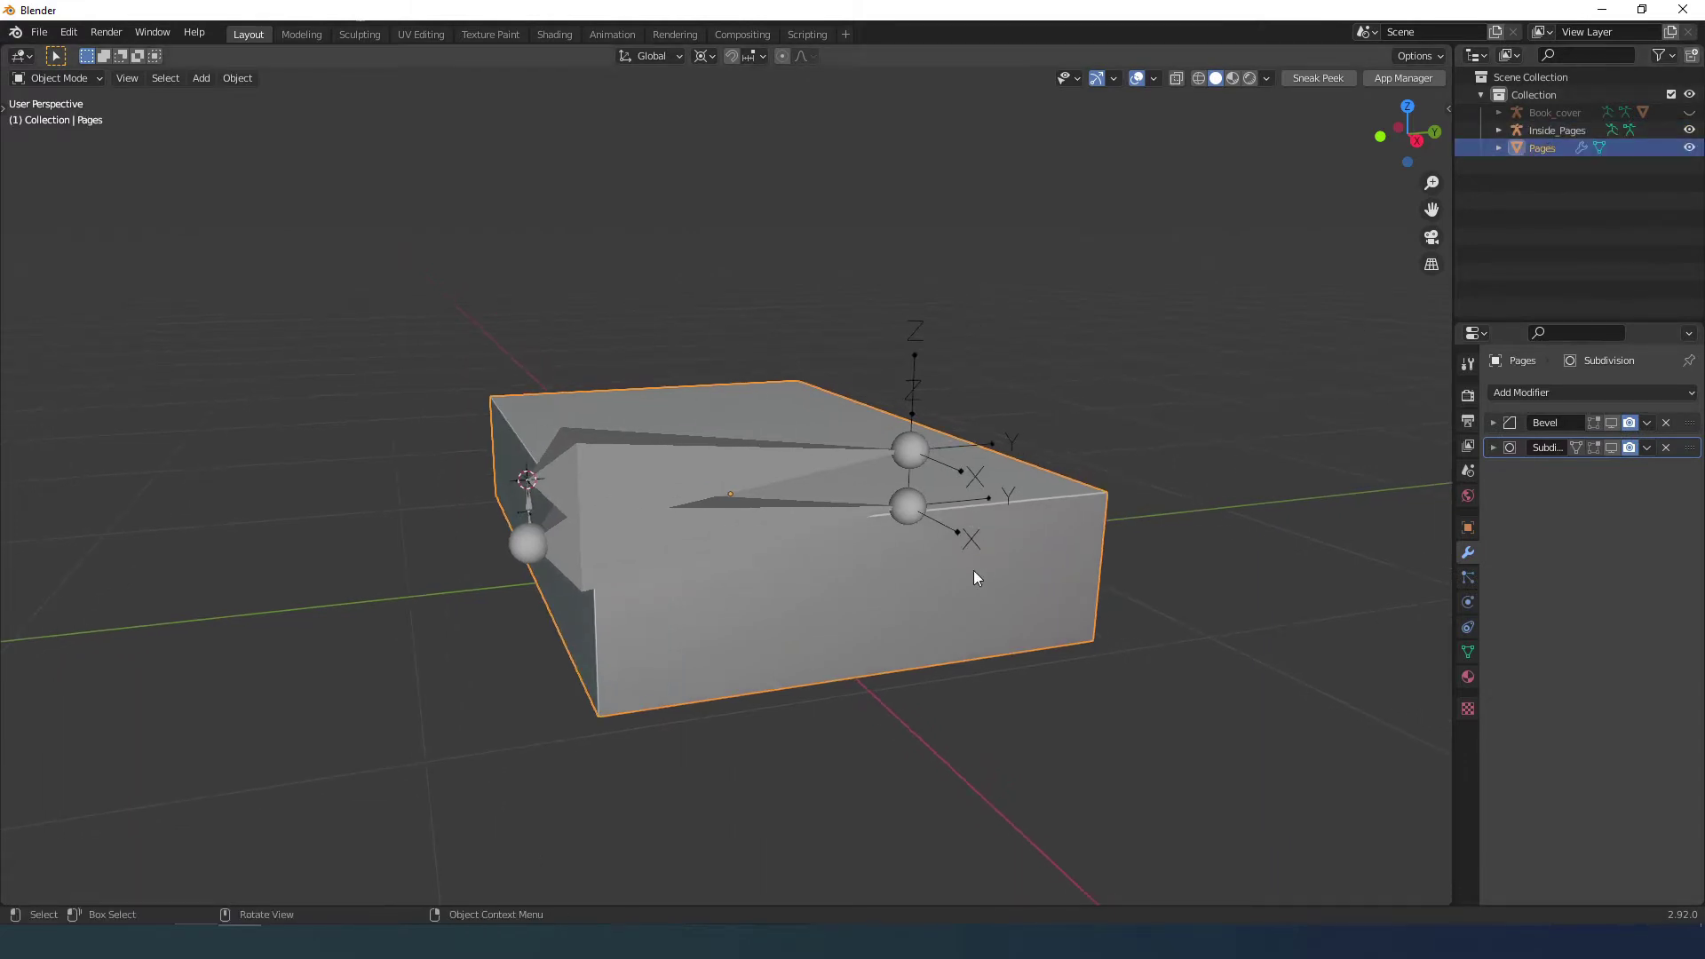
Parent the Pages mesh to the Inside_Pages armature with an armature deform.
shift+click(760, 513)
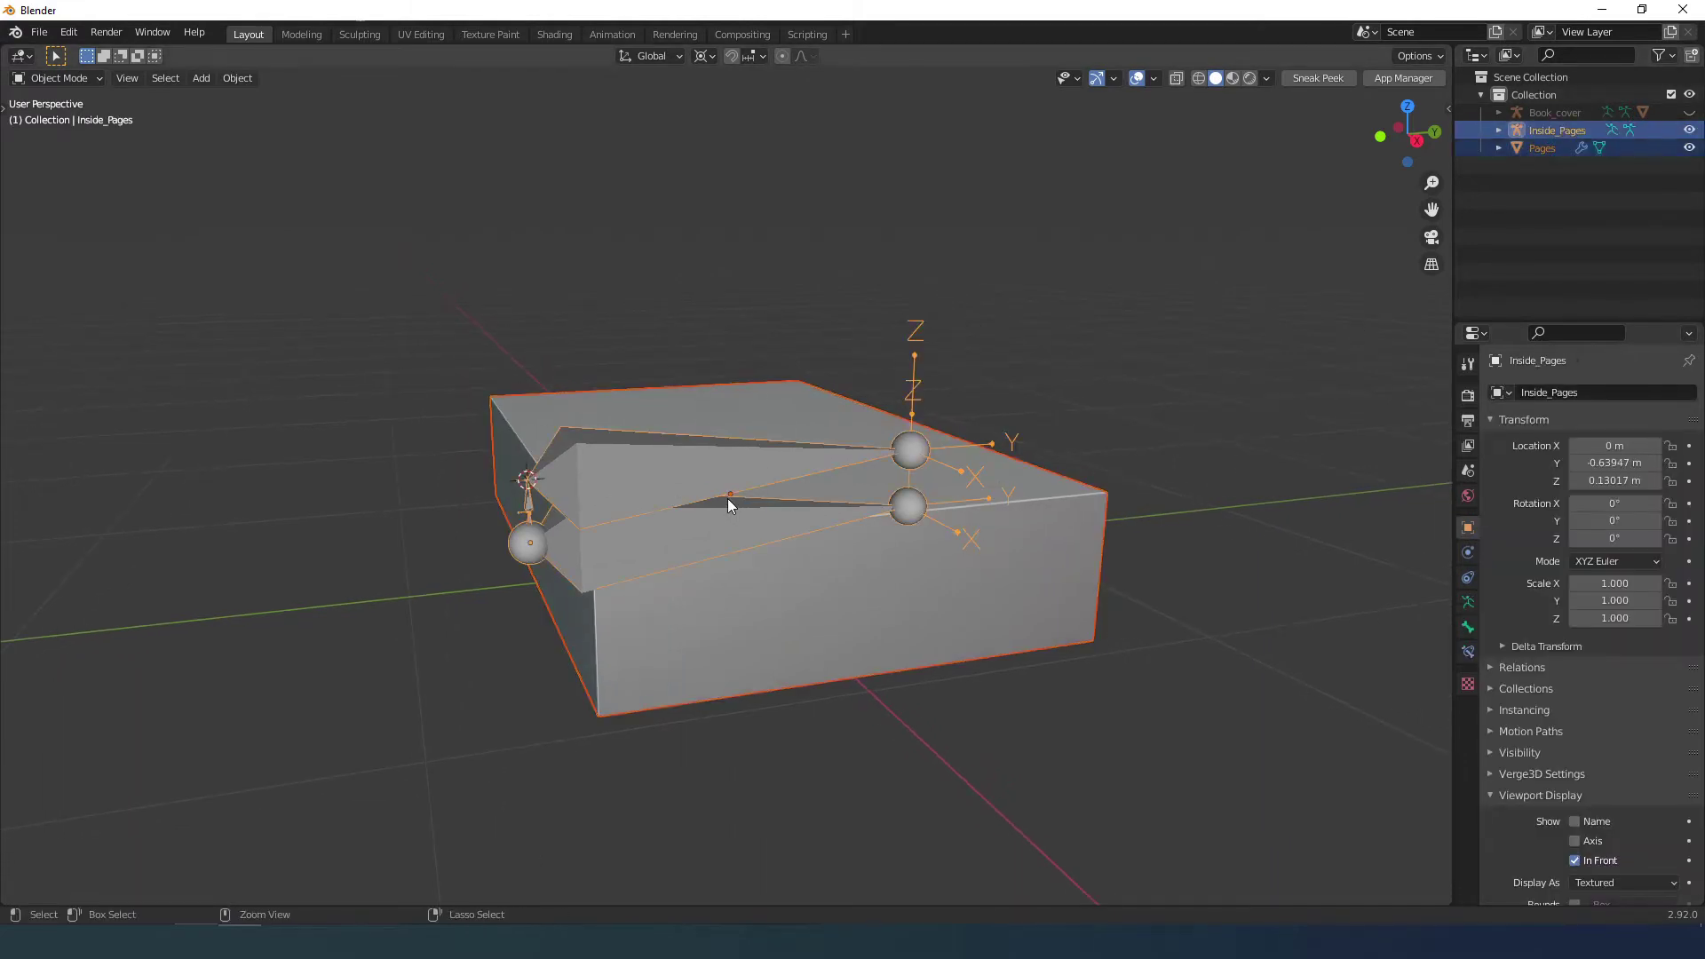
key(ctrl+p)
click(684, 571)
click(878, 602)
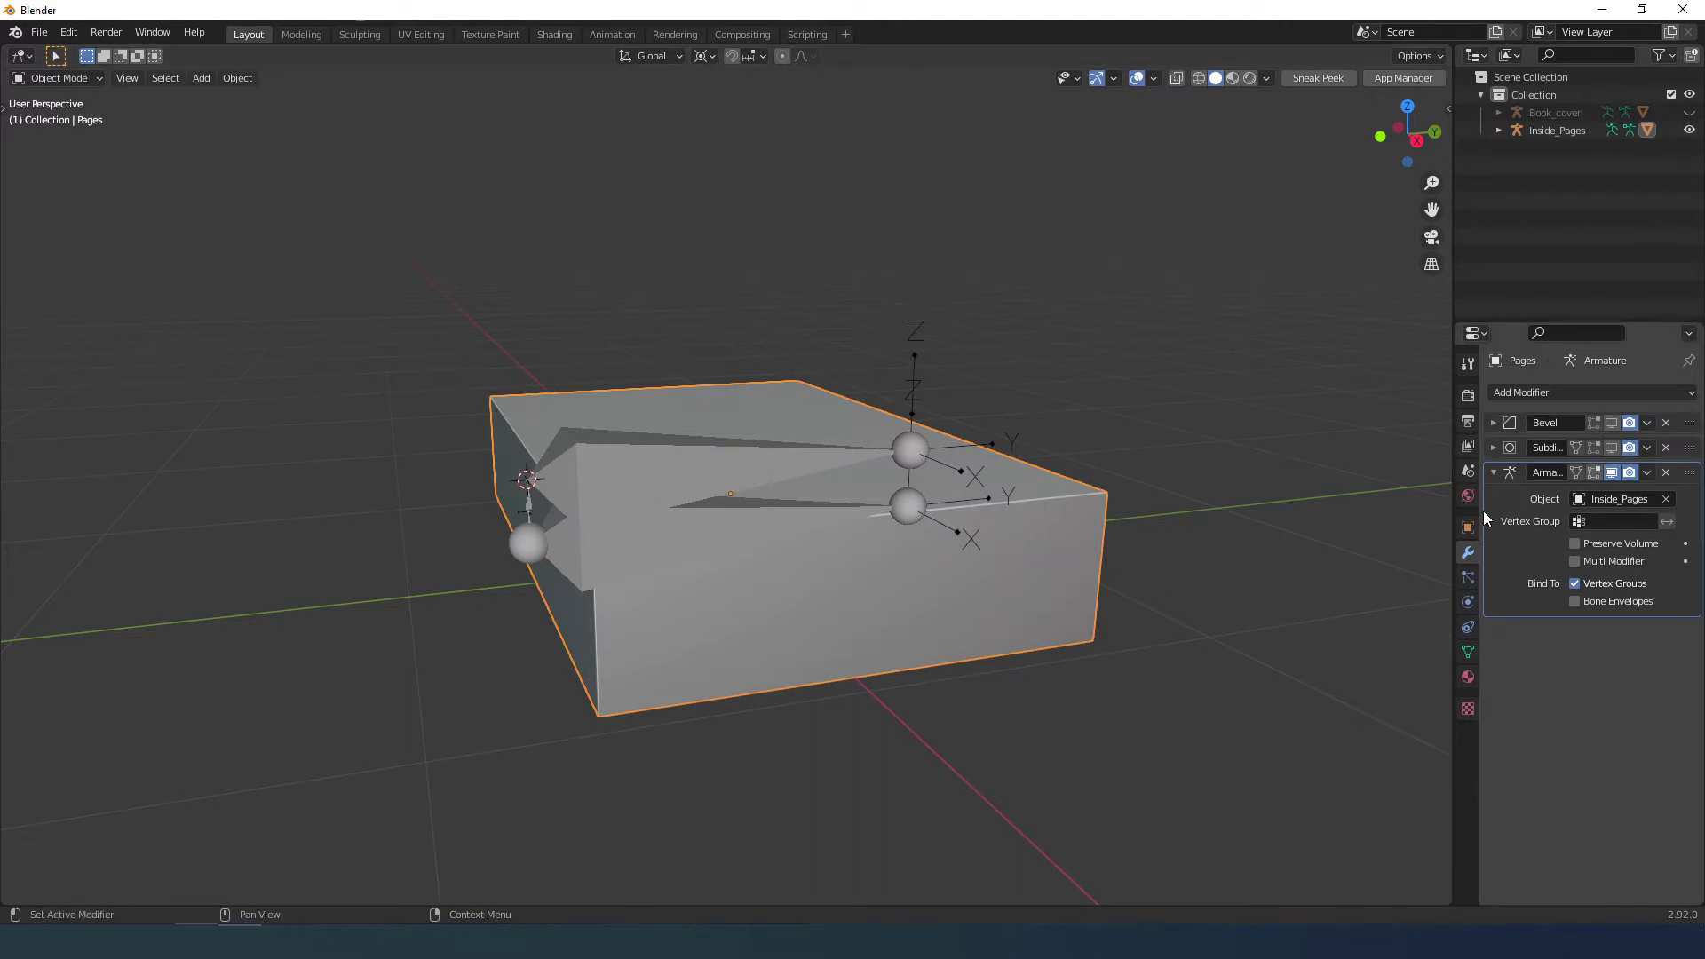
click(1466, 652)
Put the Inside_Pages armature in Pose Mode and set the Top_Pages bone's rotation mode to XYZ Euler.
click(734, 455)
key(ctrl+Tab)
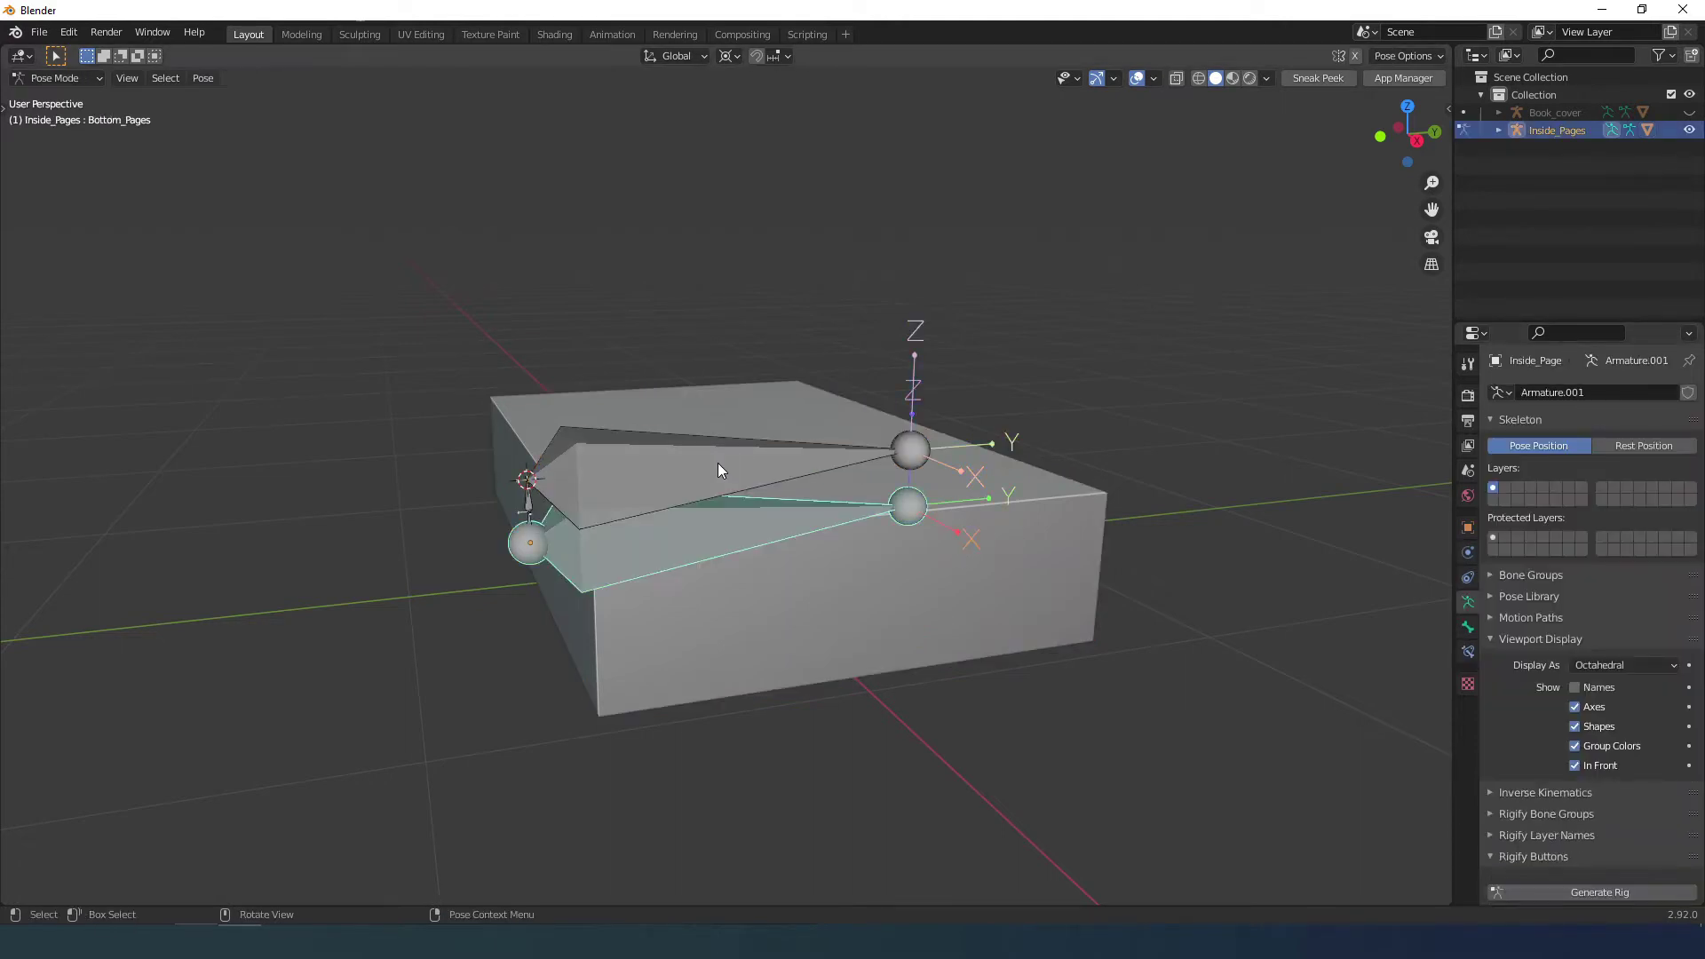
click(703, 478)
key(n)
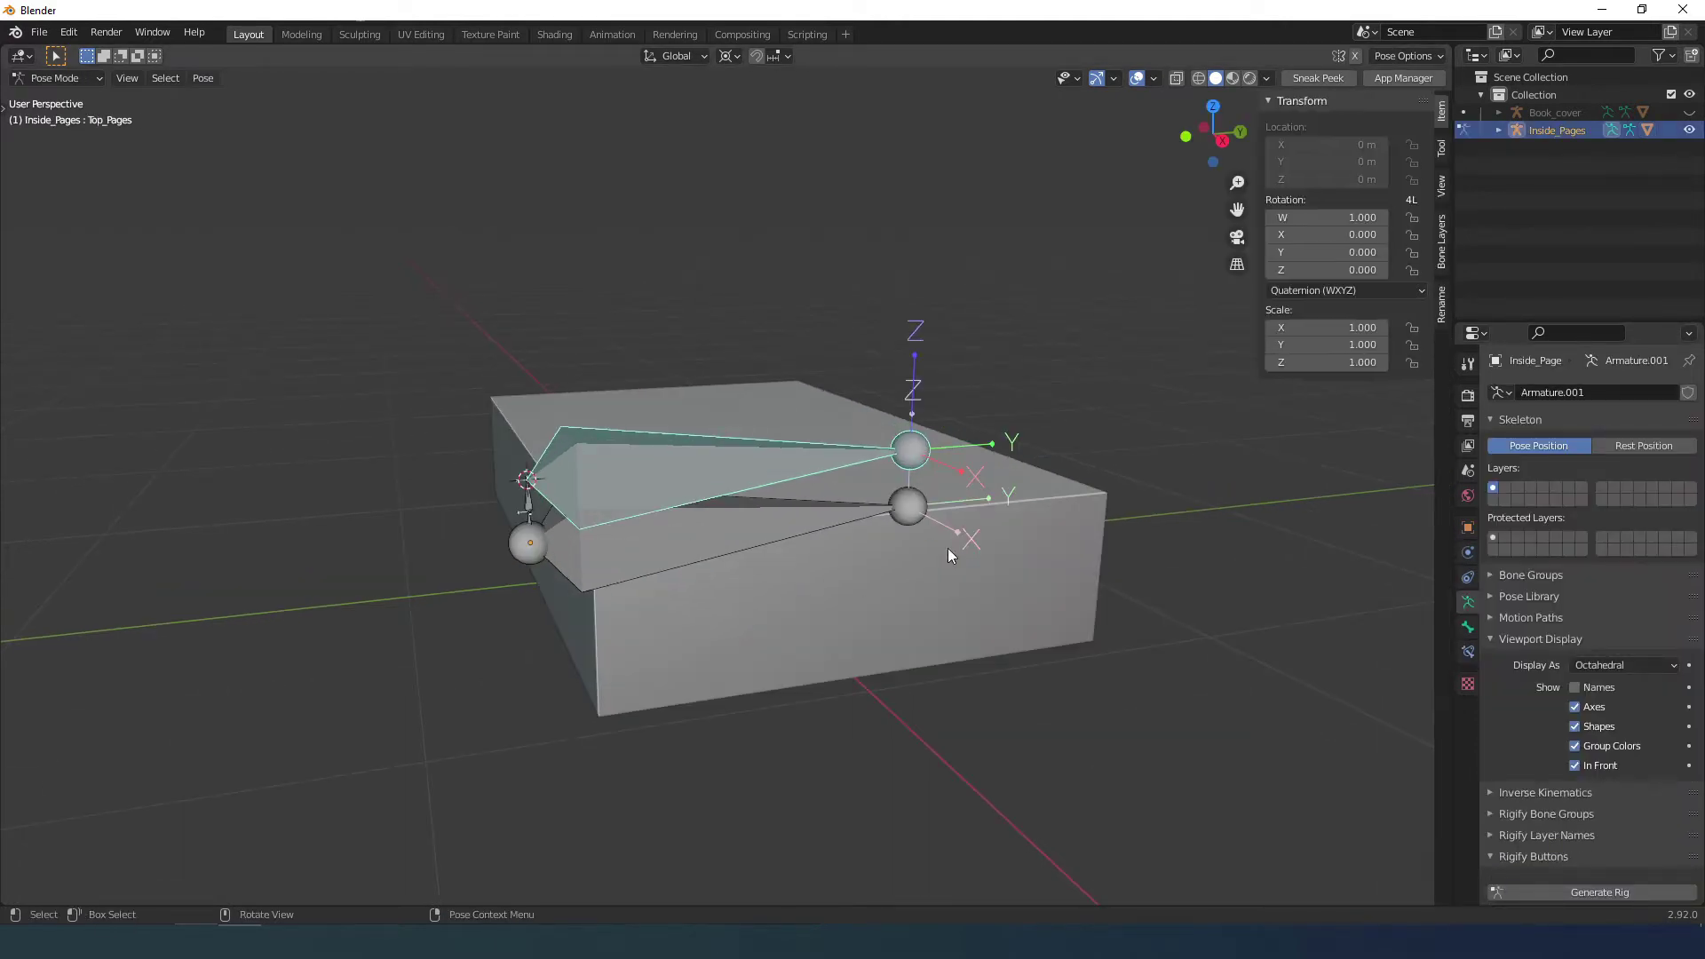
click(534, 514)
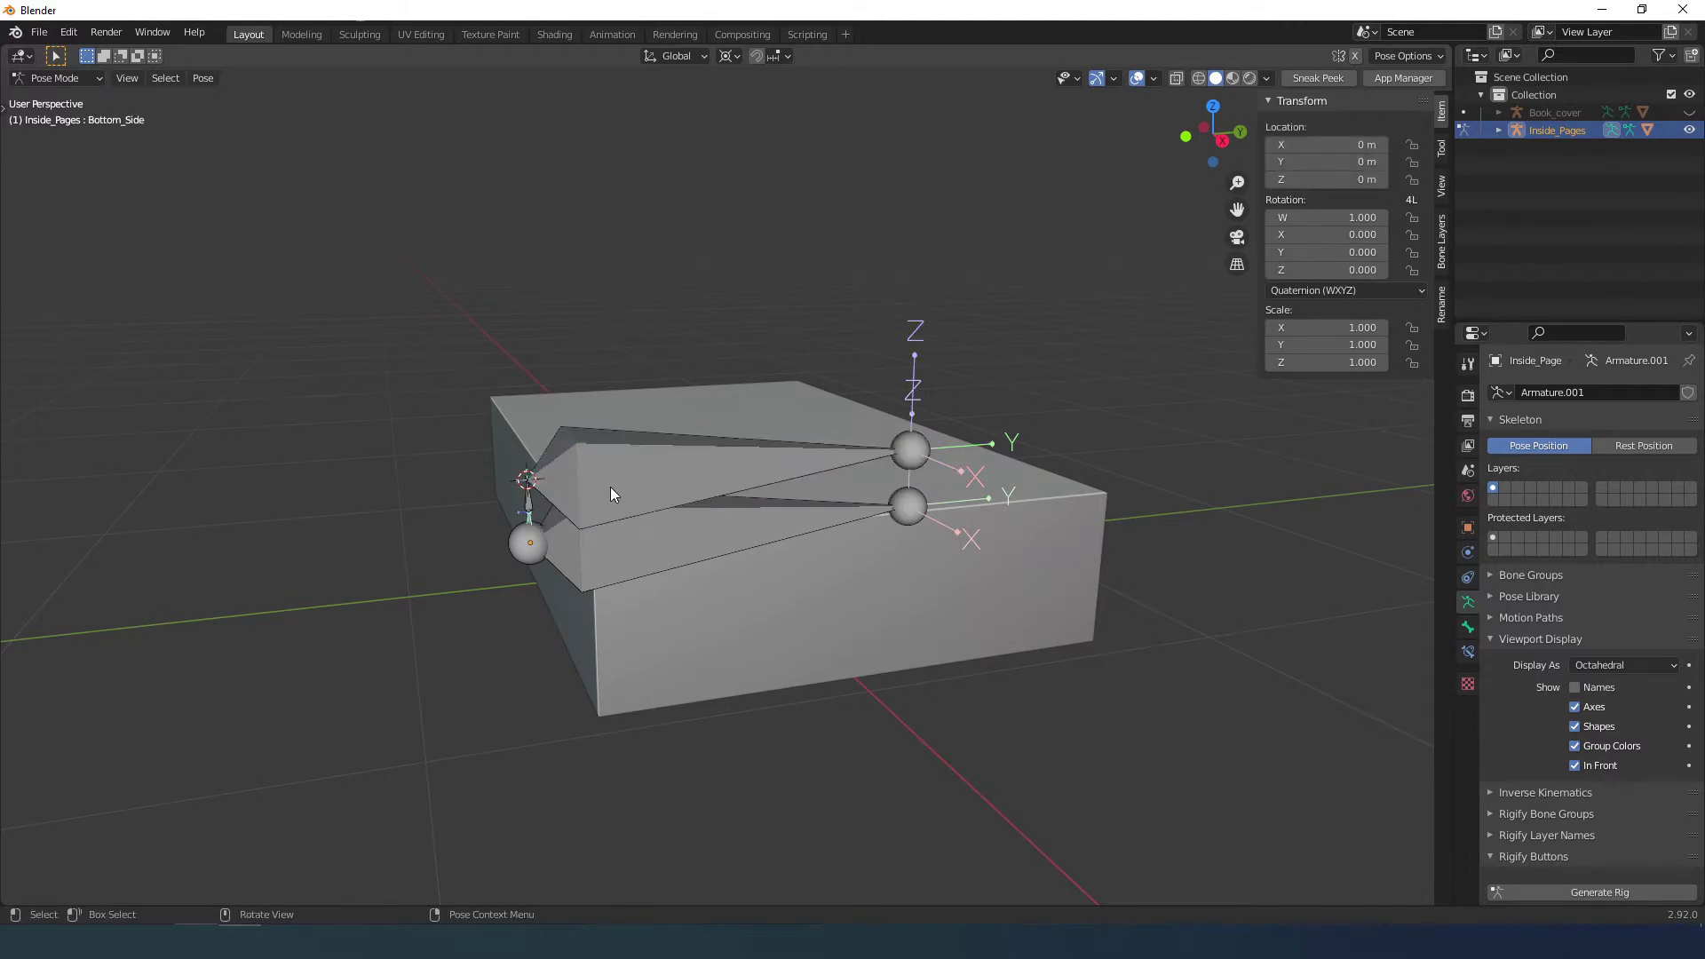
click(613, 490)
click(1297, 293)
click(1299, 329)
scroll(627, 569, up, 2)
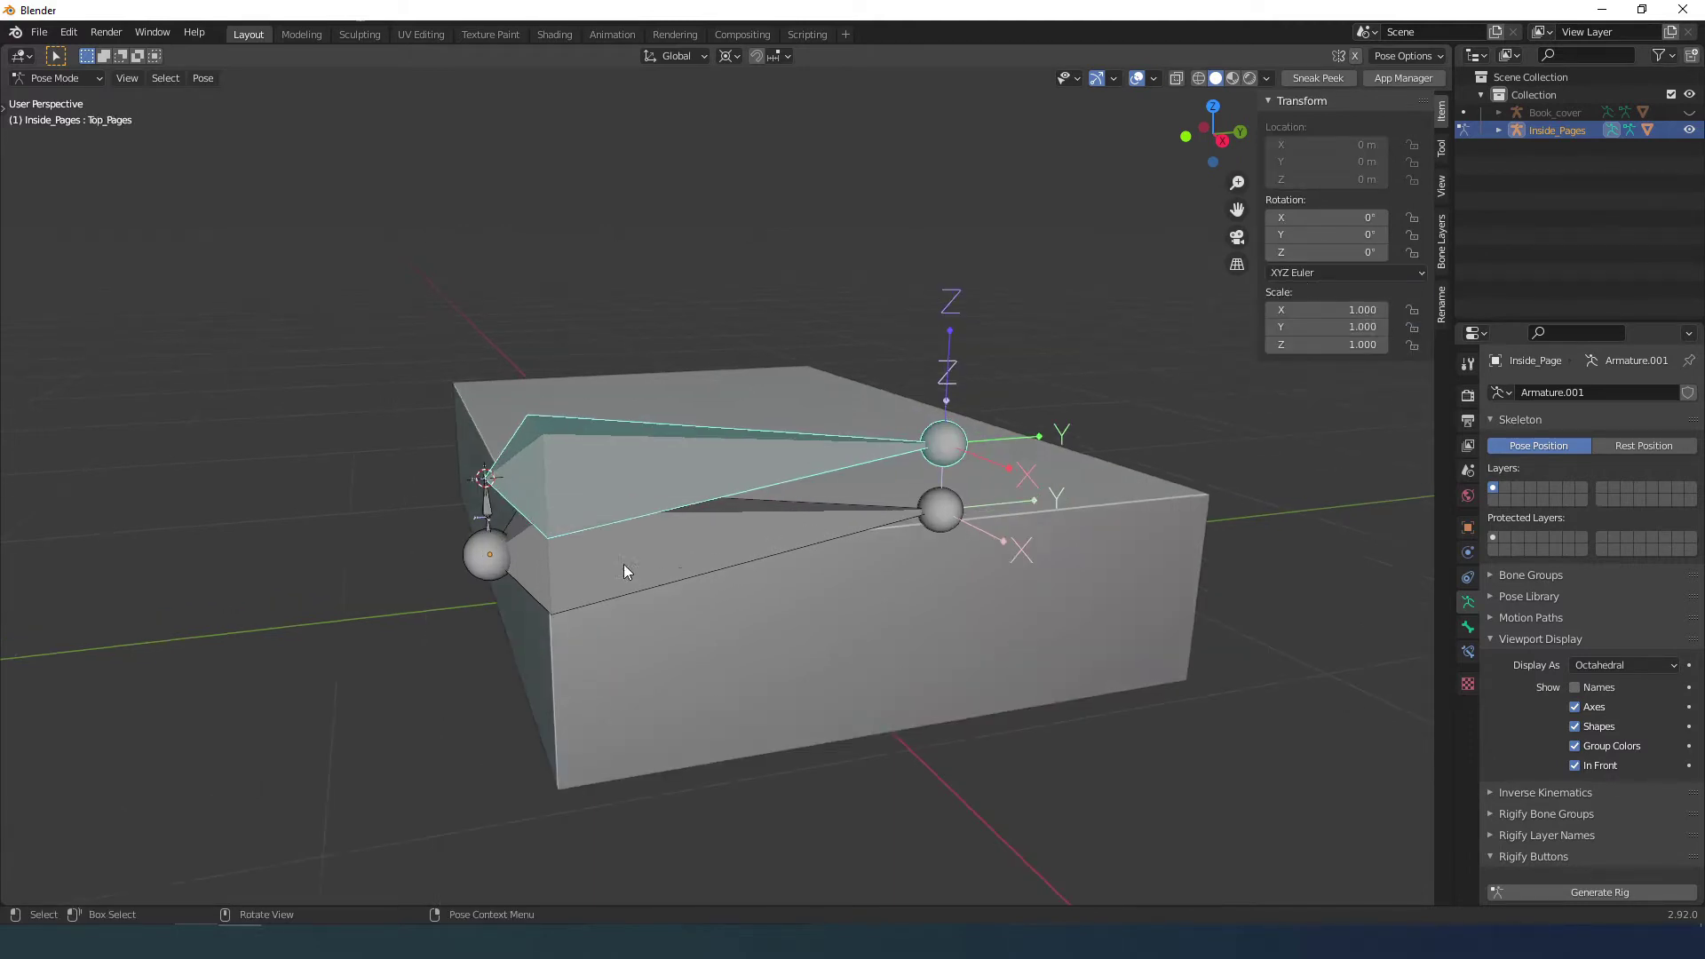
Apply the Top_Pages bone's XYZ Euler rotation mode to the other bones and check it on each of them.
click(518, 548)
click(822, 457)
click(716, 561)
scroll(486, 551, up, 2)
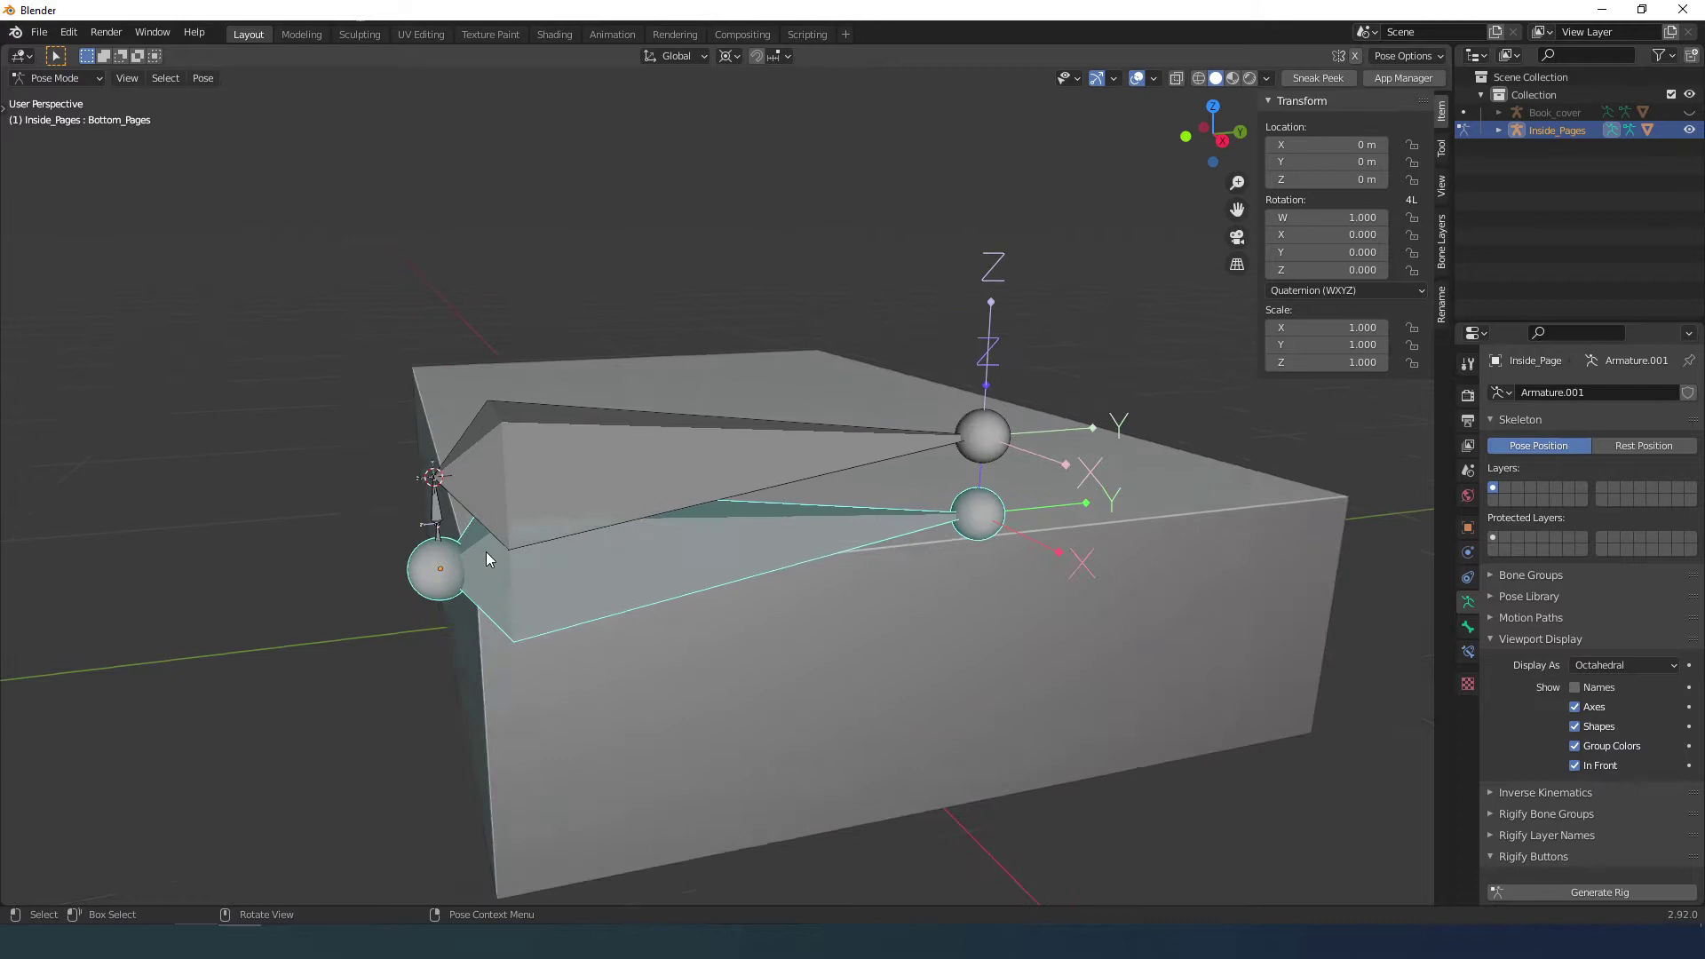
shift+middle_drag(486, 552, 565, 558)
shift+click(564, 557)
click(734, 482)
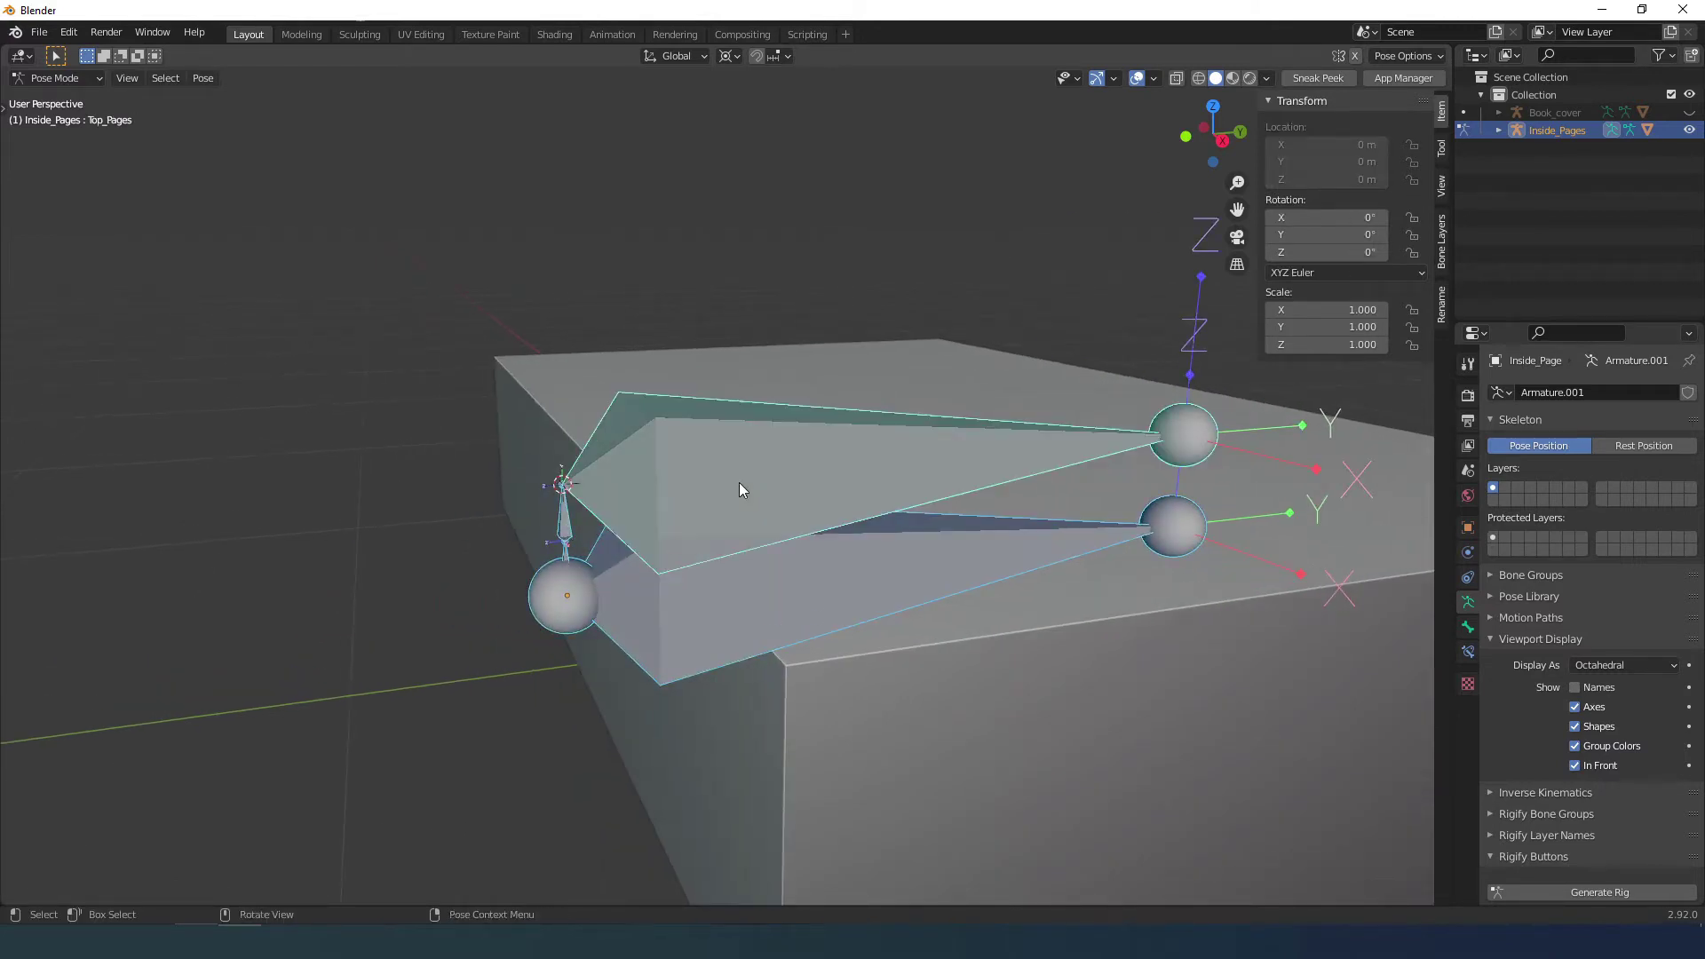
key(ctrl+r)
click(727, 504)
click(563, 525)
click(568, 606)
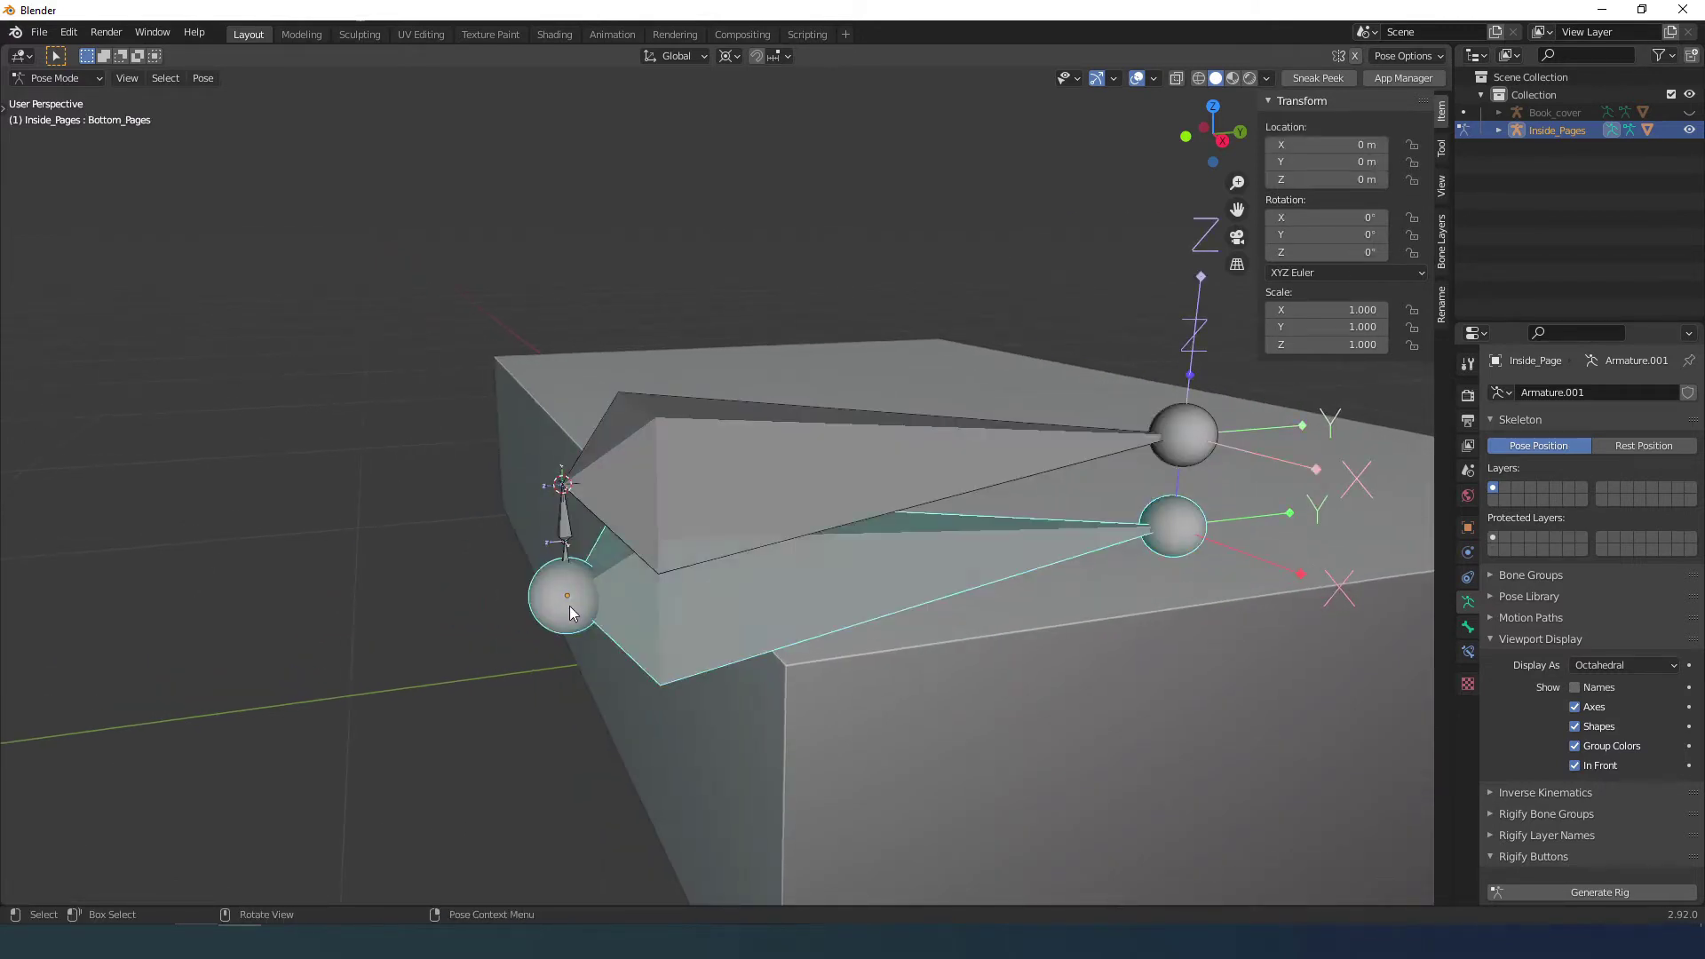
click(754, 511)
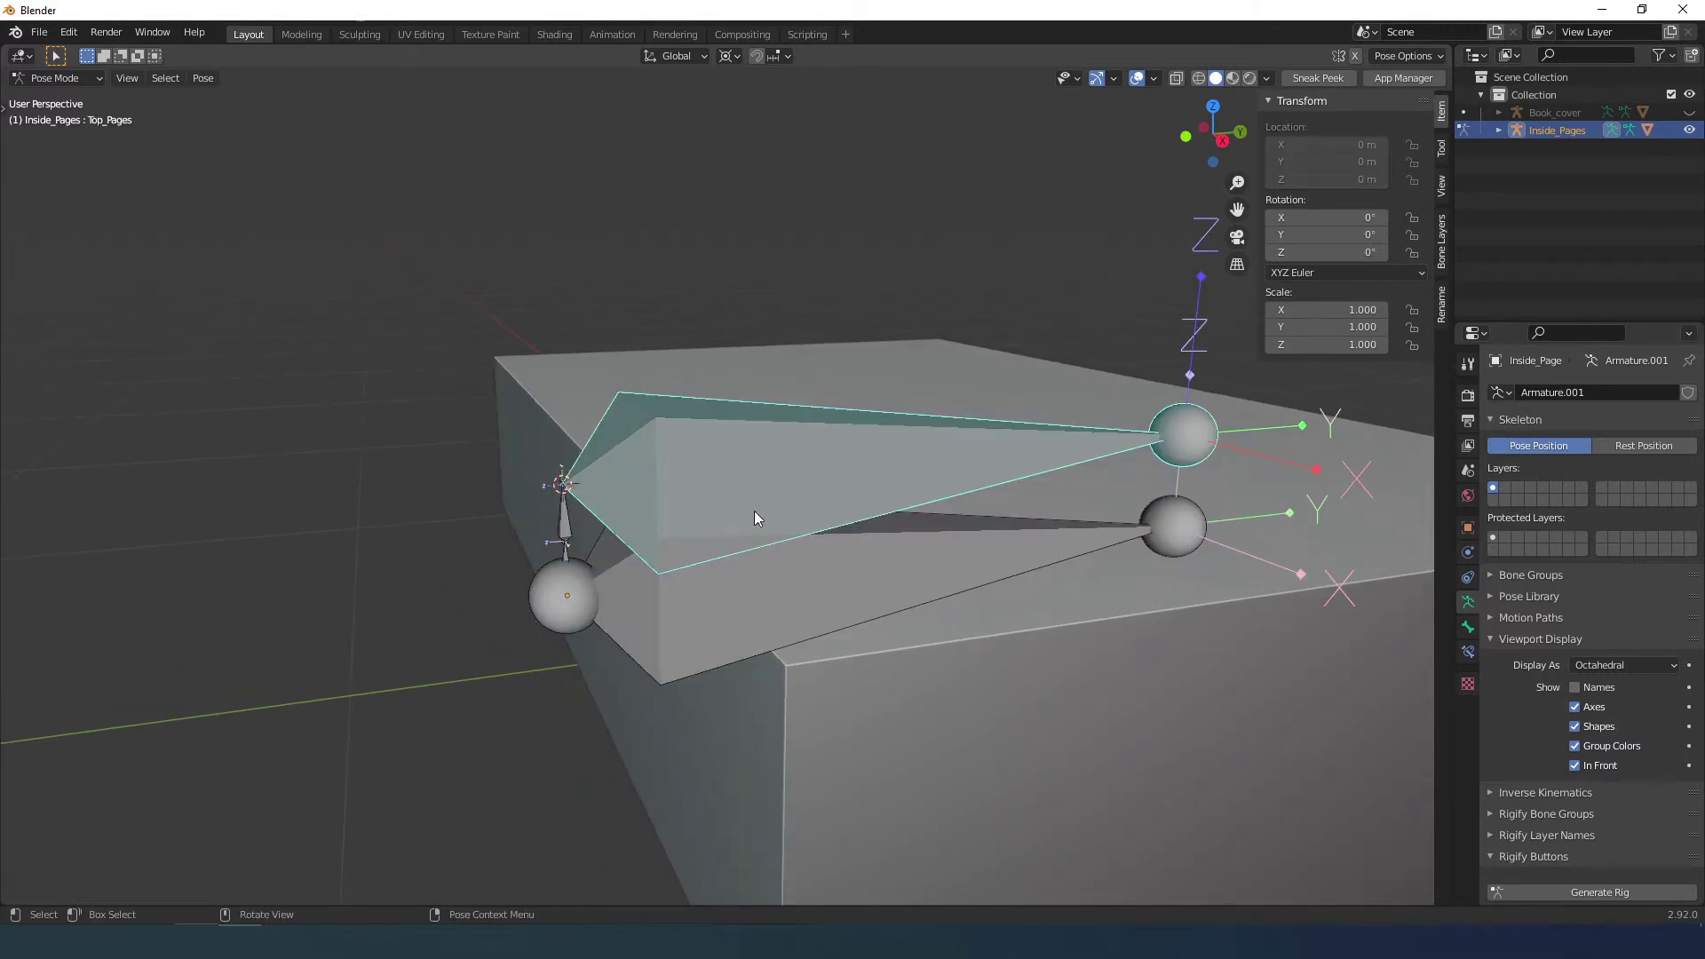
click(569, 530)
click(568, 569)
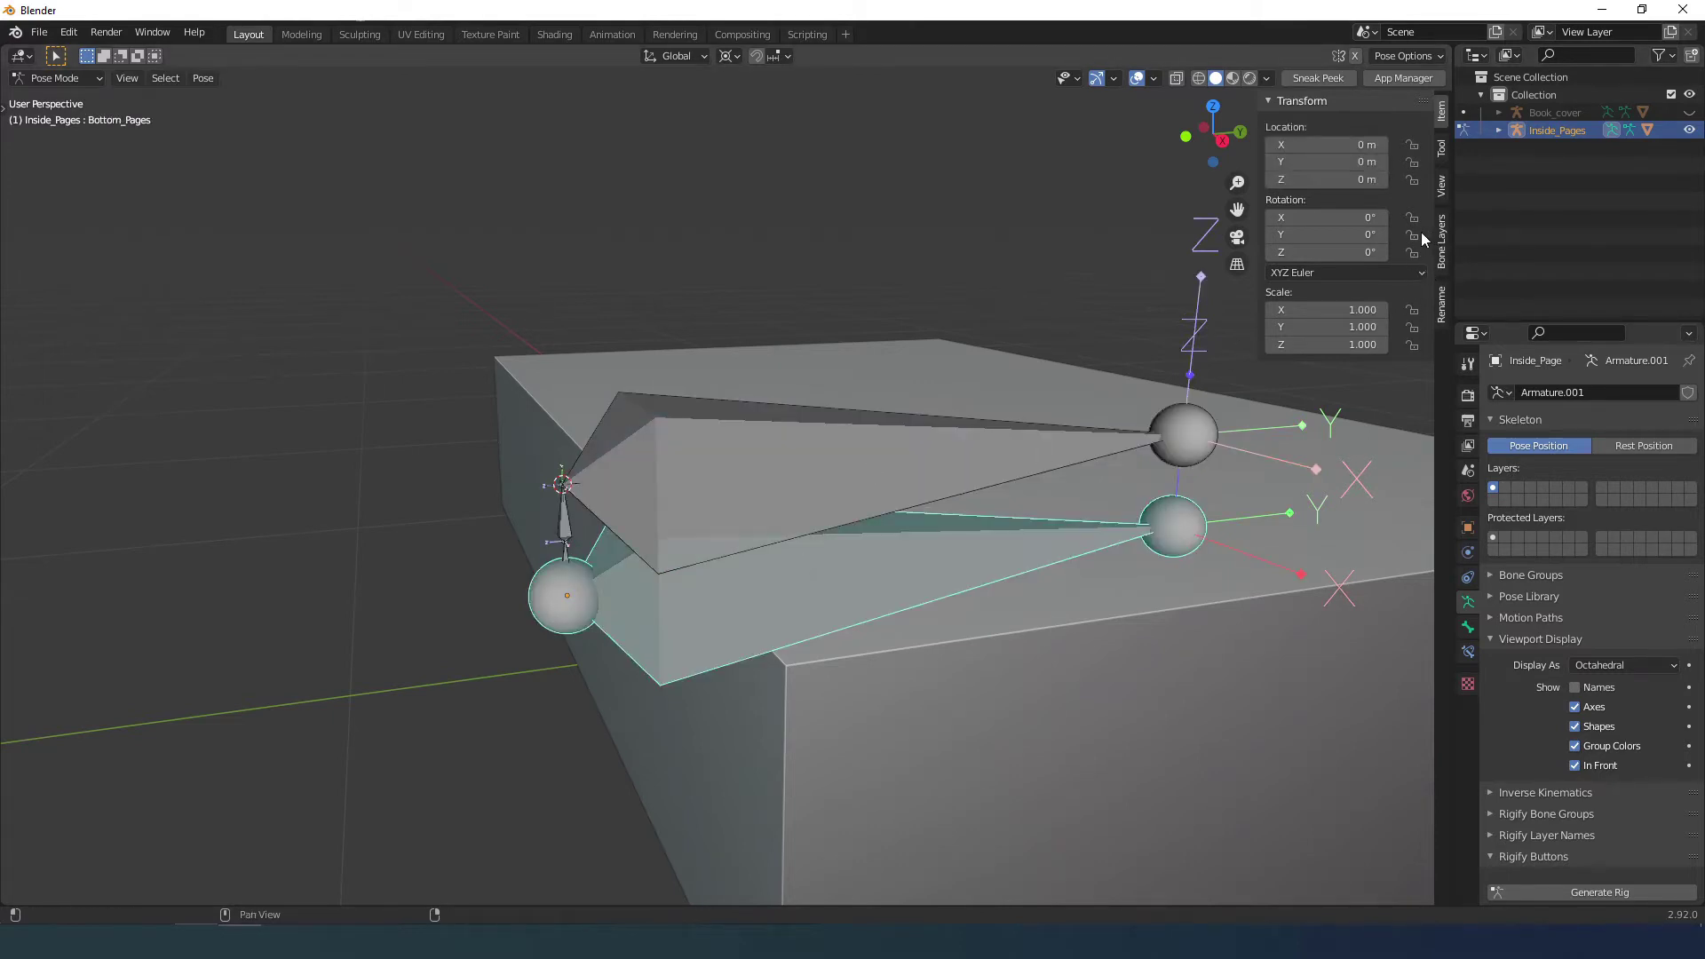
Try rotating the Top_Pages bone about its X axis.
click(799, 471)
drag(1308, 218, 1376, 218)
right_click(1377, 218)
scroll(853, 552, down, 3)
middle_drag(844, 552, 755, 521)
scroll(976, 555, up, 2)
key(Tab)
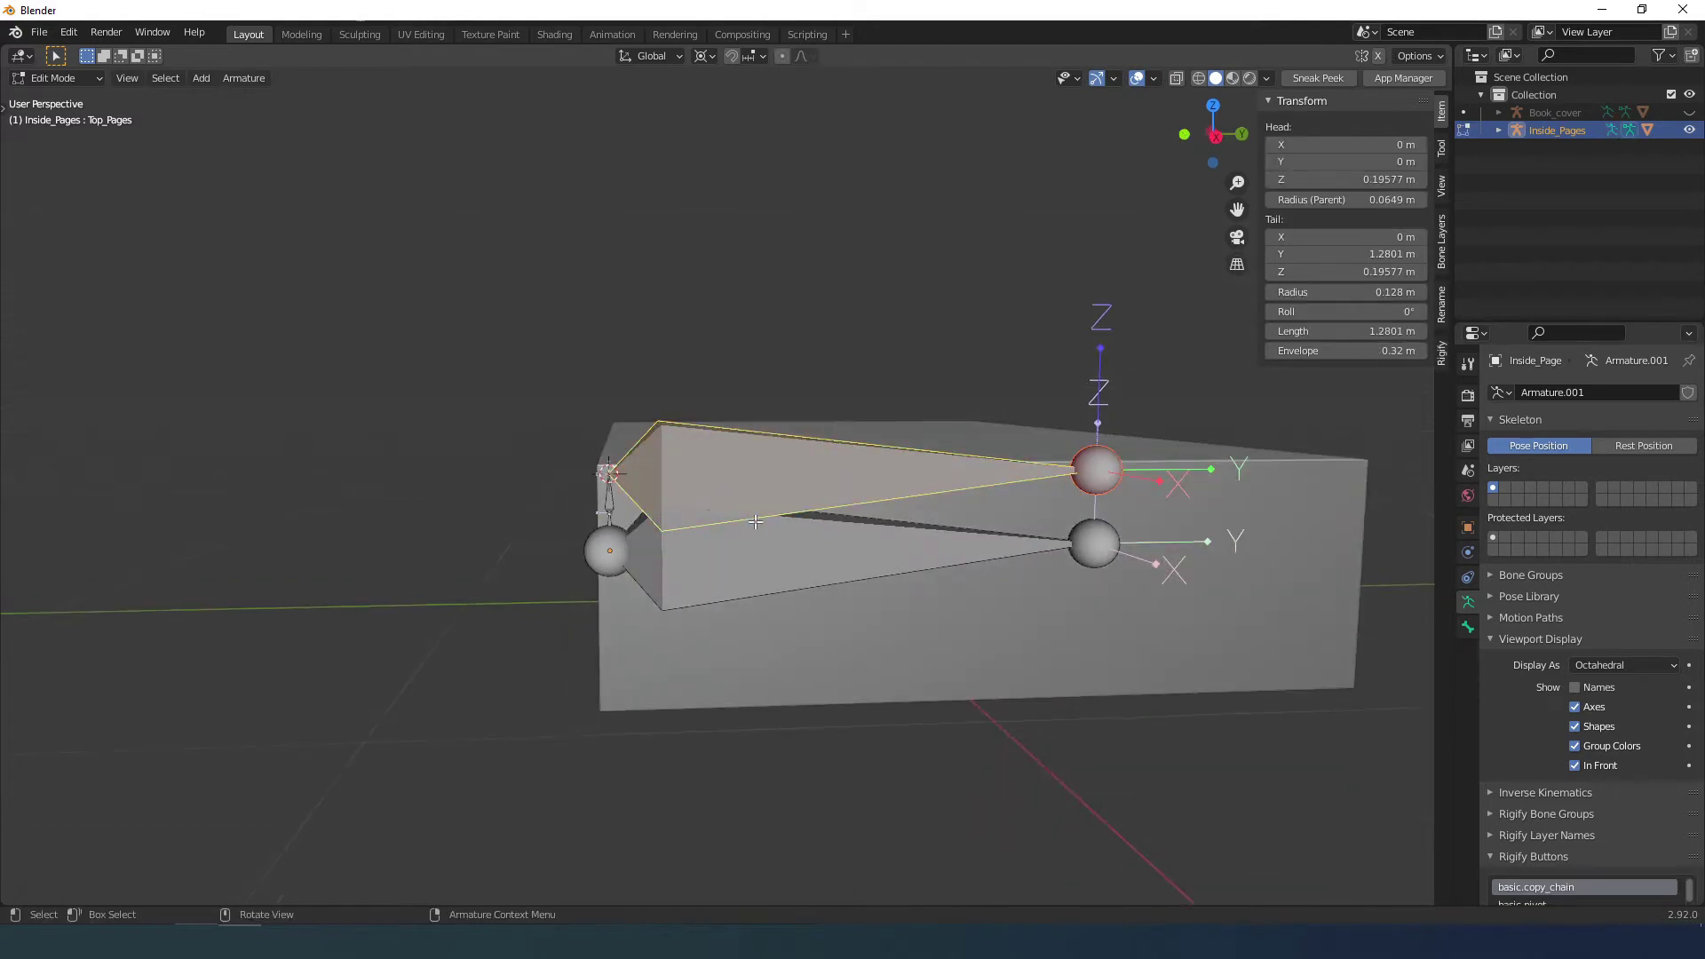
key(Tab)
middle_drag(845, 490, 915, 525)
scroll(915, 524, up, 4)
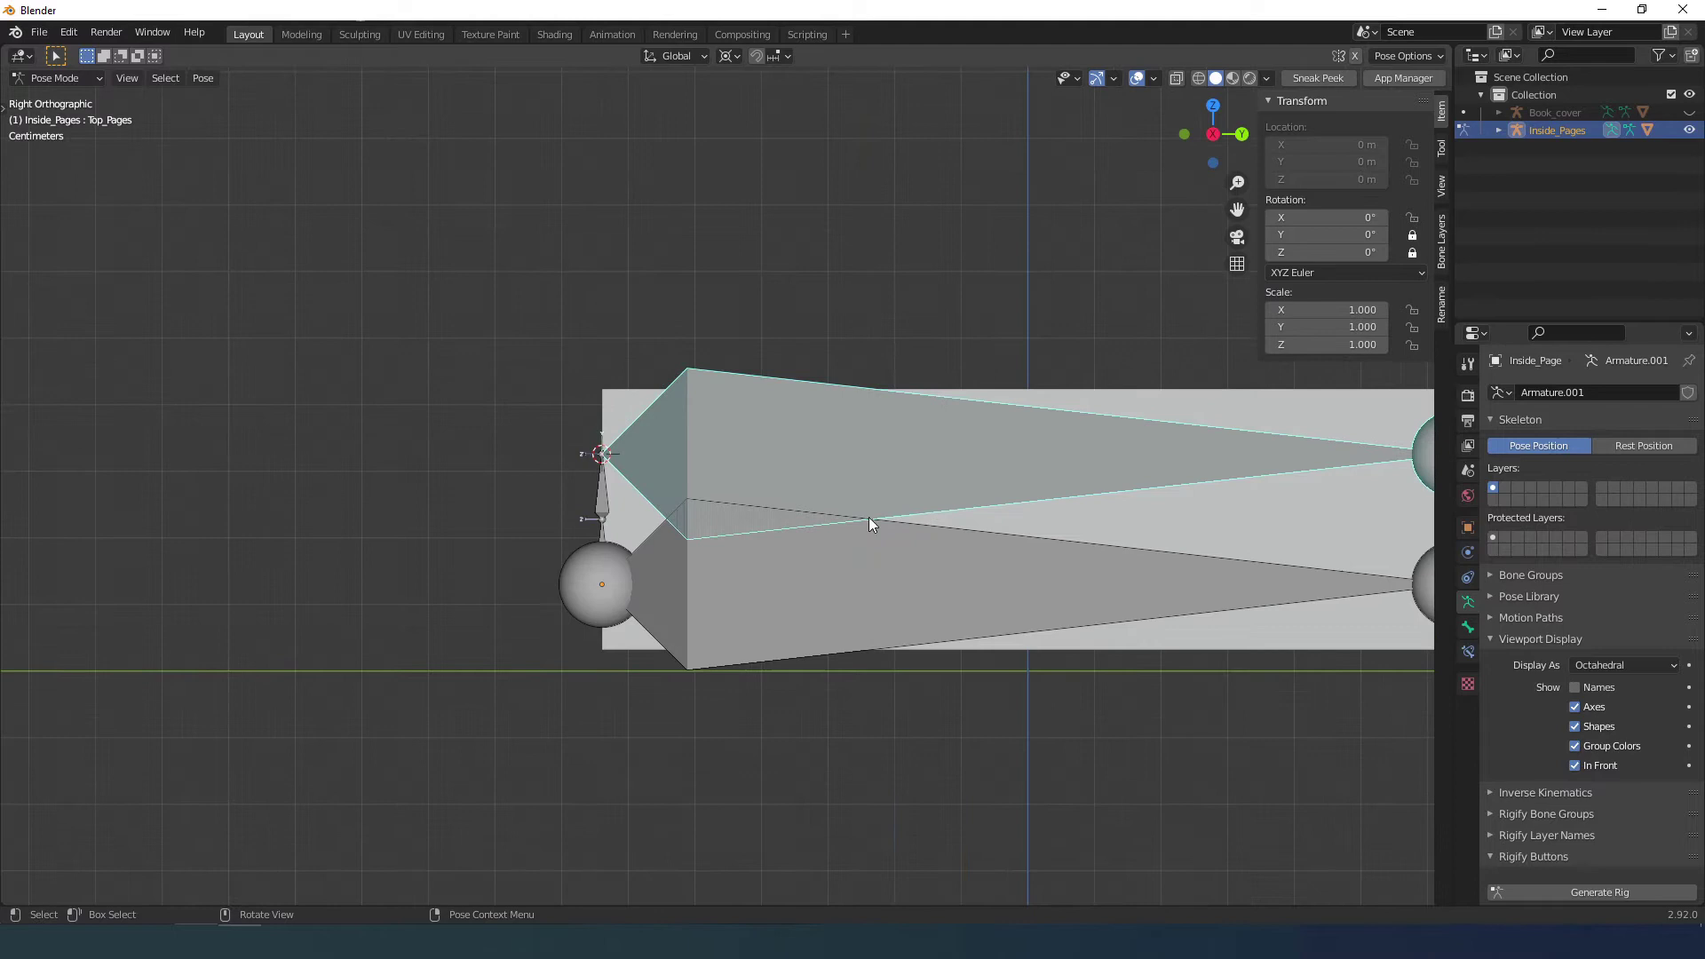
Leave Pose Mode and open the Inside_Pages armature in Edit Mode with X-ray display on.
key(ctrl+Tab)
click(628, 509)
key(Tab)
key(Tab)
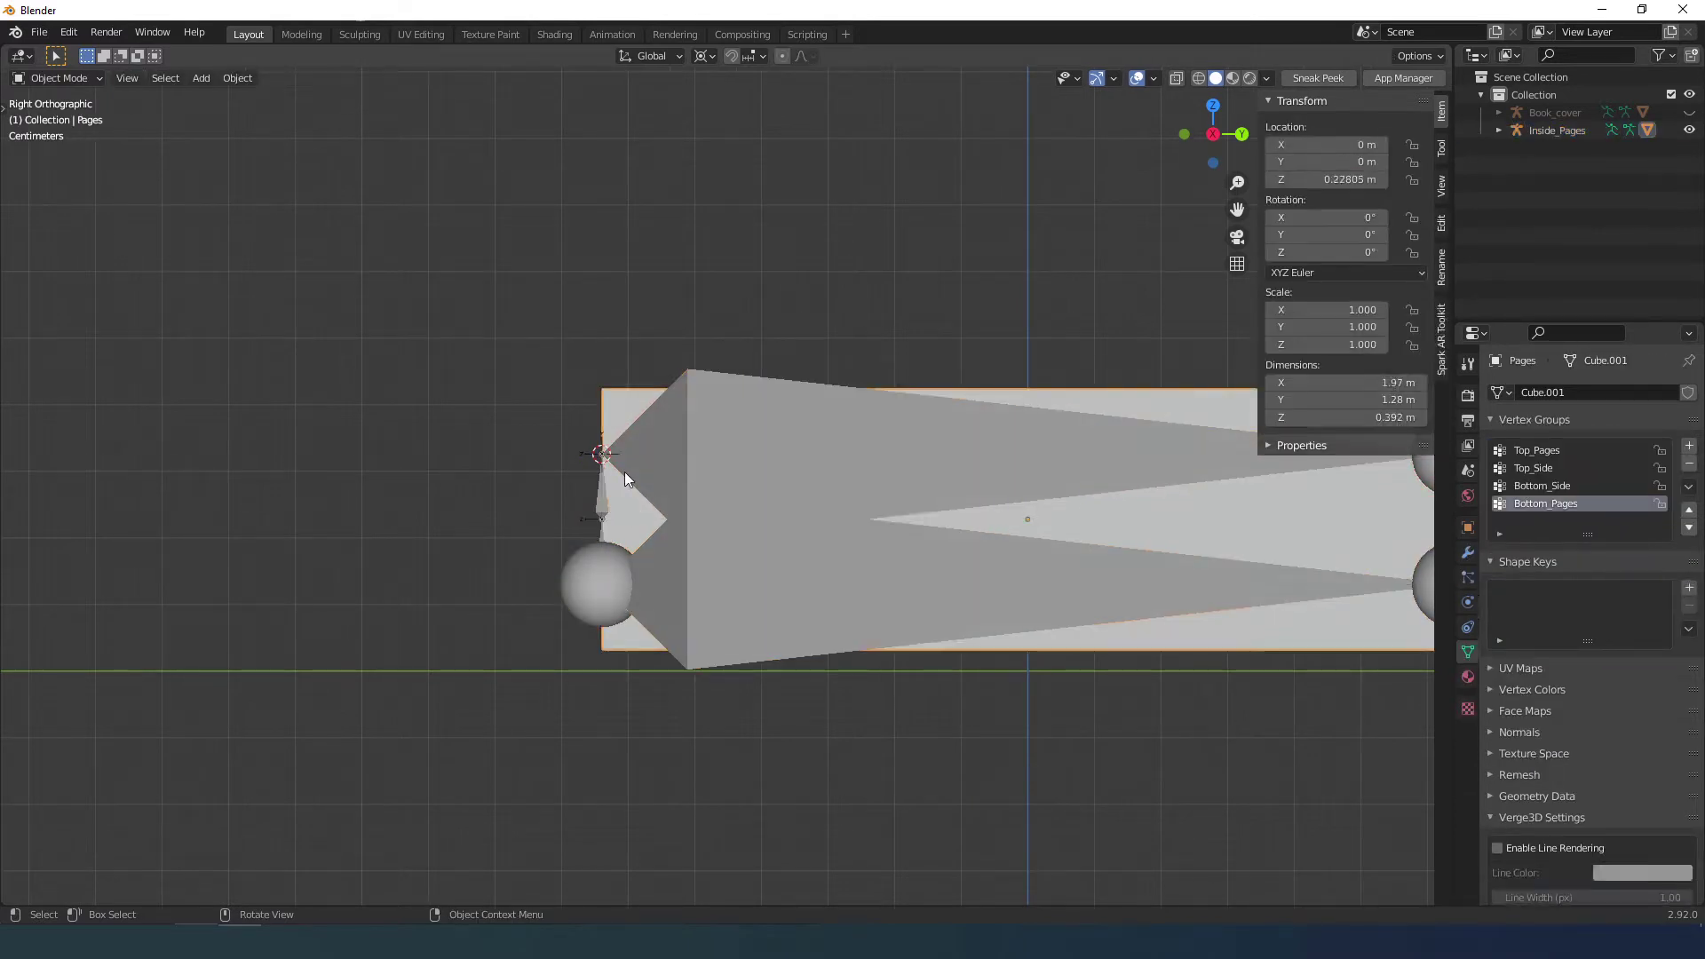
click(625, 472)
scroll(624, 477, up, 1)
right_click(625, 484)
key(Escape)
key(Tab)
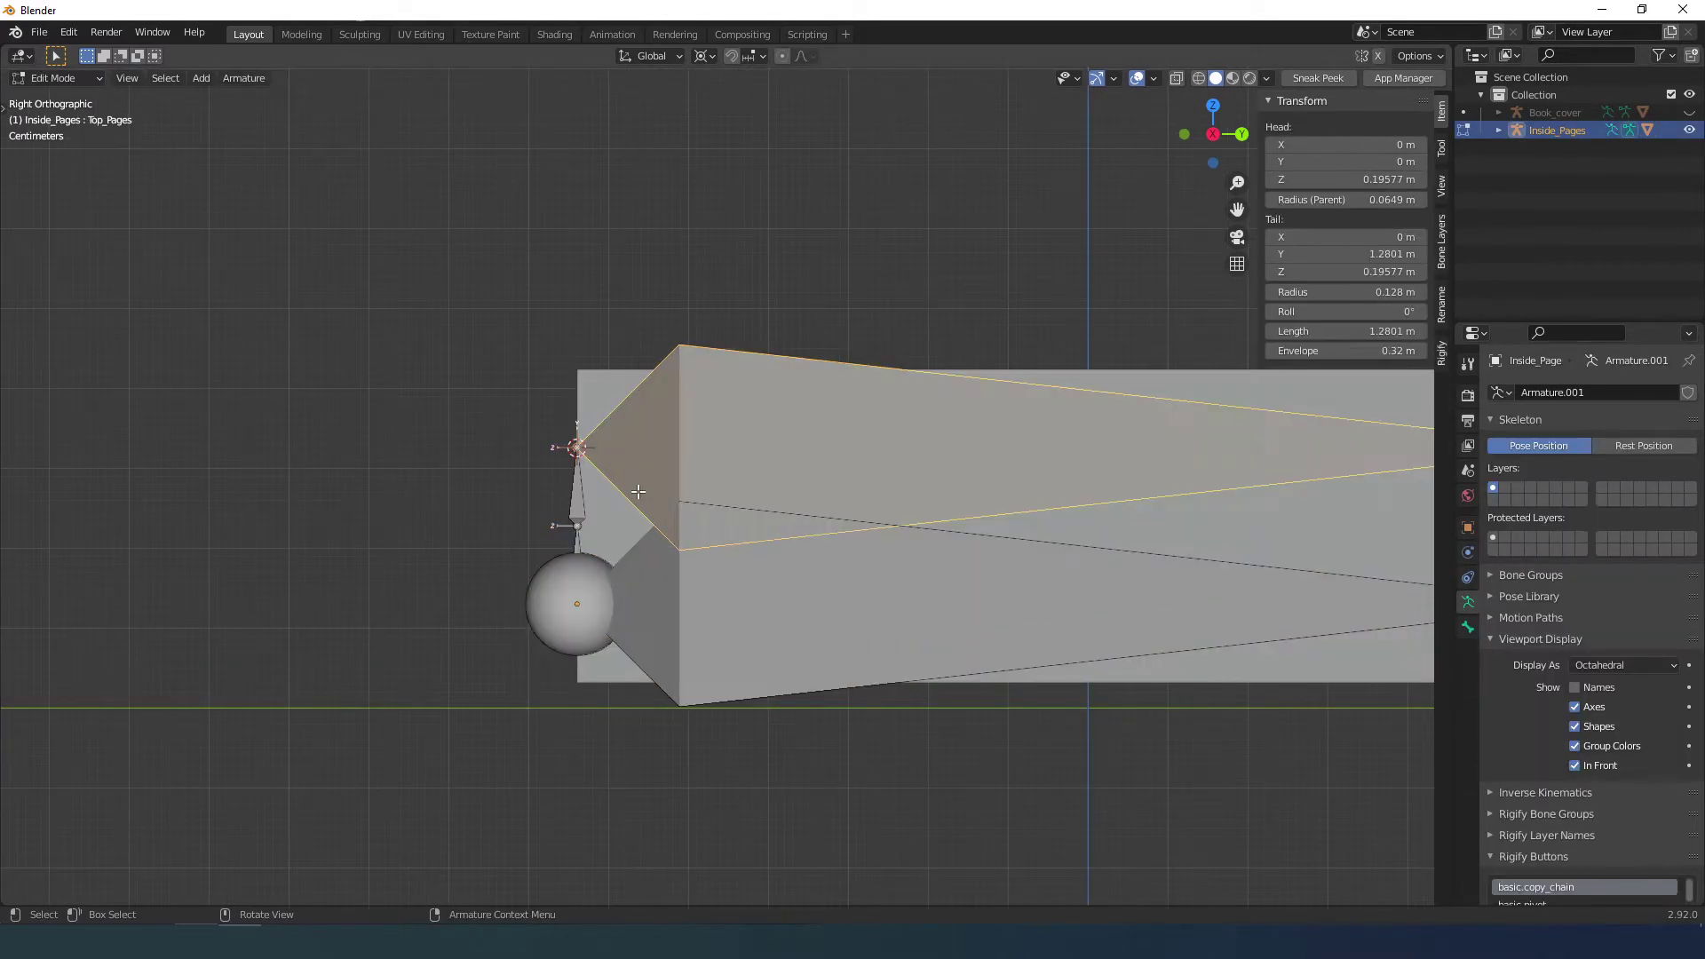
click(580, 494)
scroll(581, 494, up, 2)
key(alt+z)
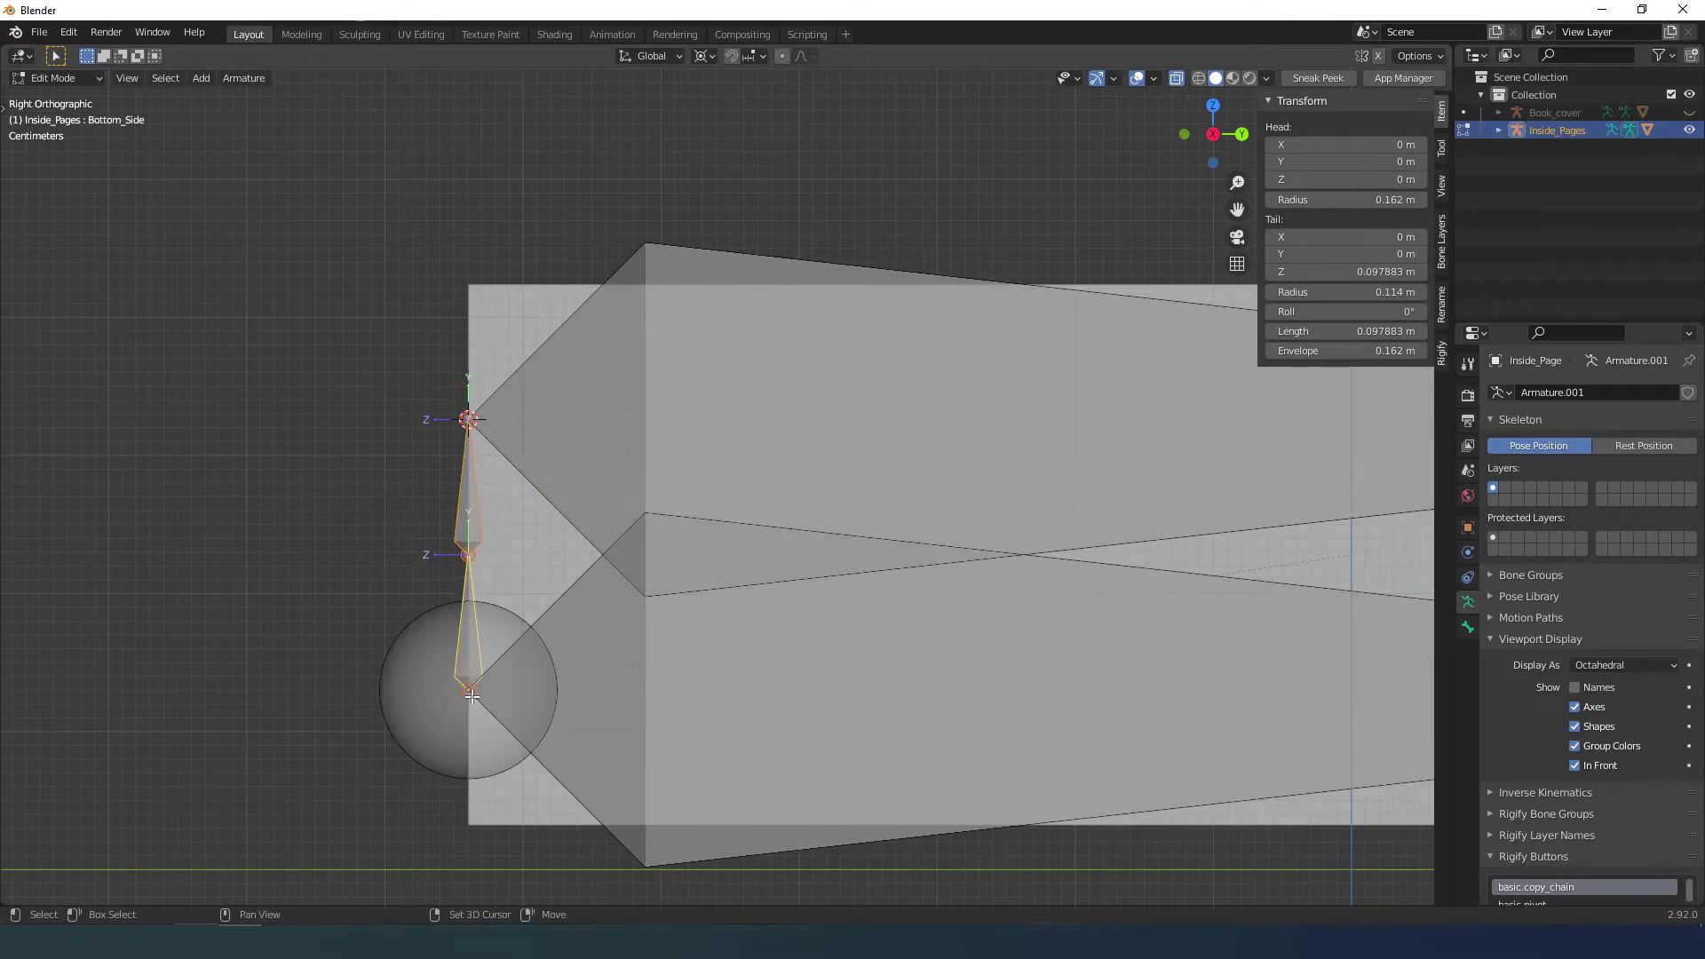
Move the spine-side joints of the Inside_Pages armature slightly inward along Y, into the page block.
key(g)
key(y)
right_click(522, 689)
scroll(635, 680, down, 5)
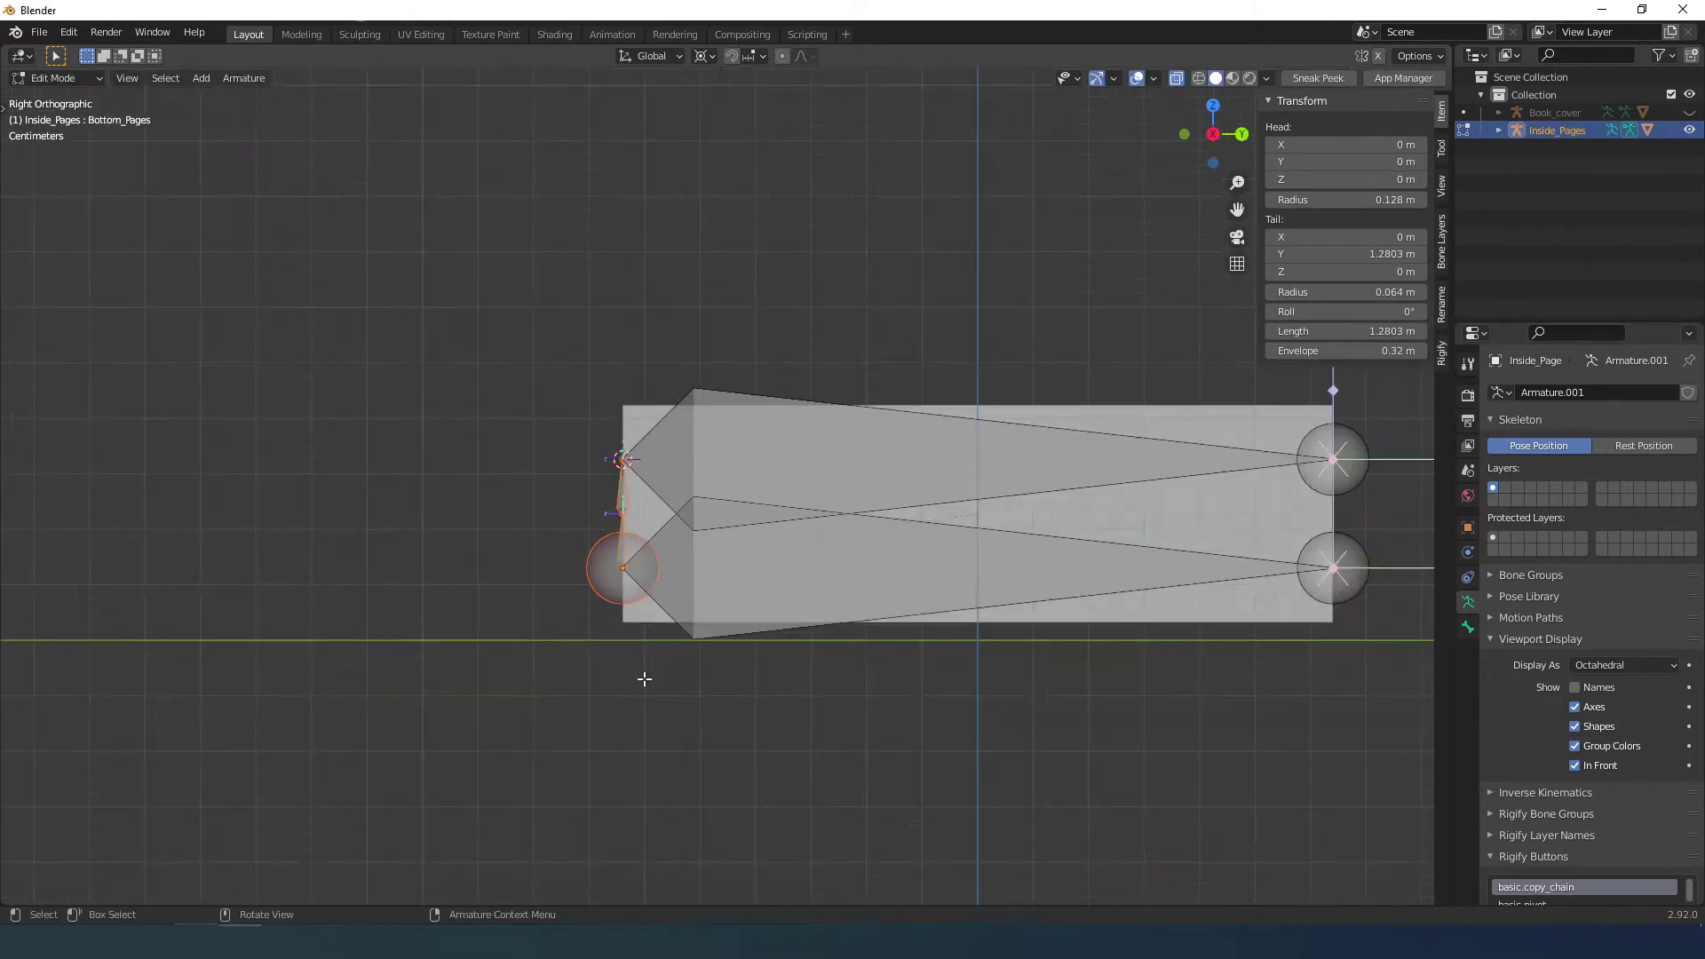
key(g)
key(y)
click(659, 676)
Examine how the shifted bones line up with the spine-side vertices of the Pages mesh in right side view.
scroll(613, 630, up, 5)
key(Tab)
click(482, 476)
key(Tab)
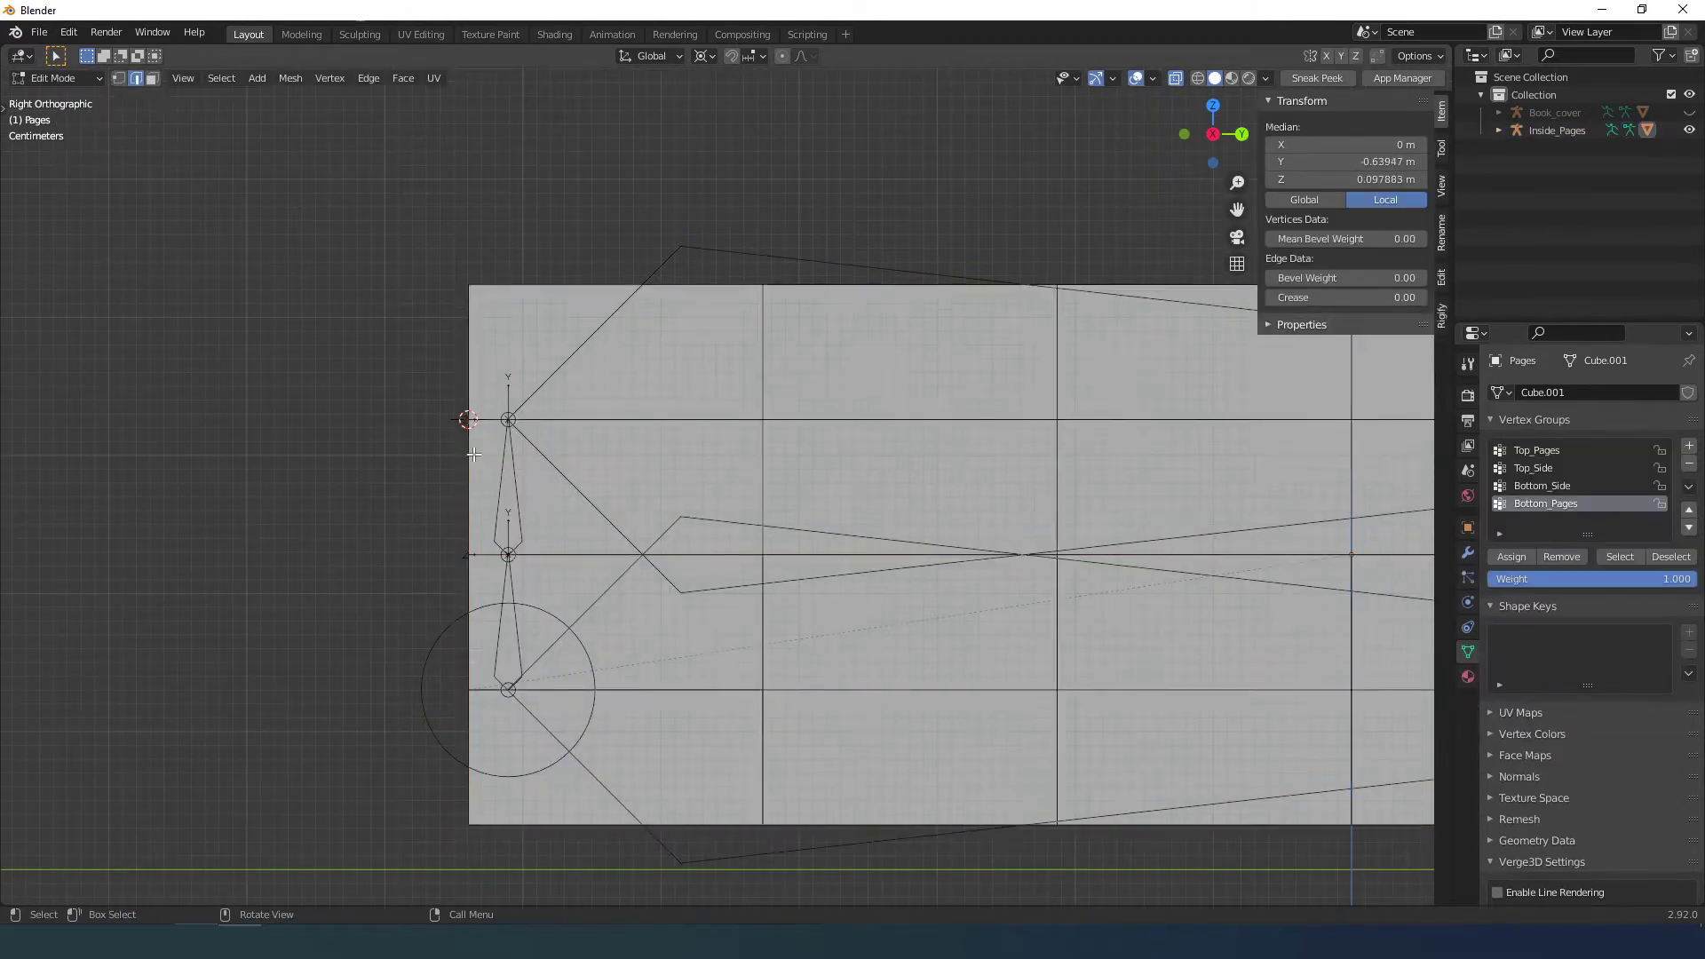
scroll(568, 525, down, 2)
middle_drag(583, 538, 621, 563)
key(alt+z)
key(KP_3)
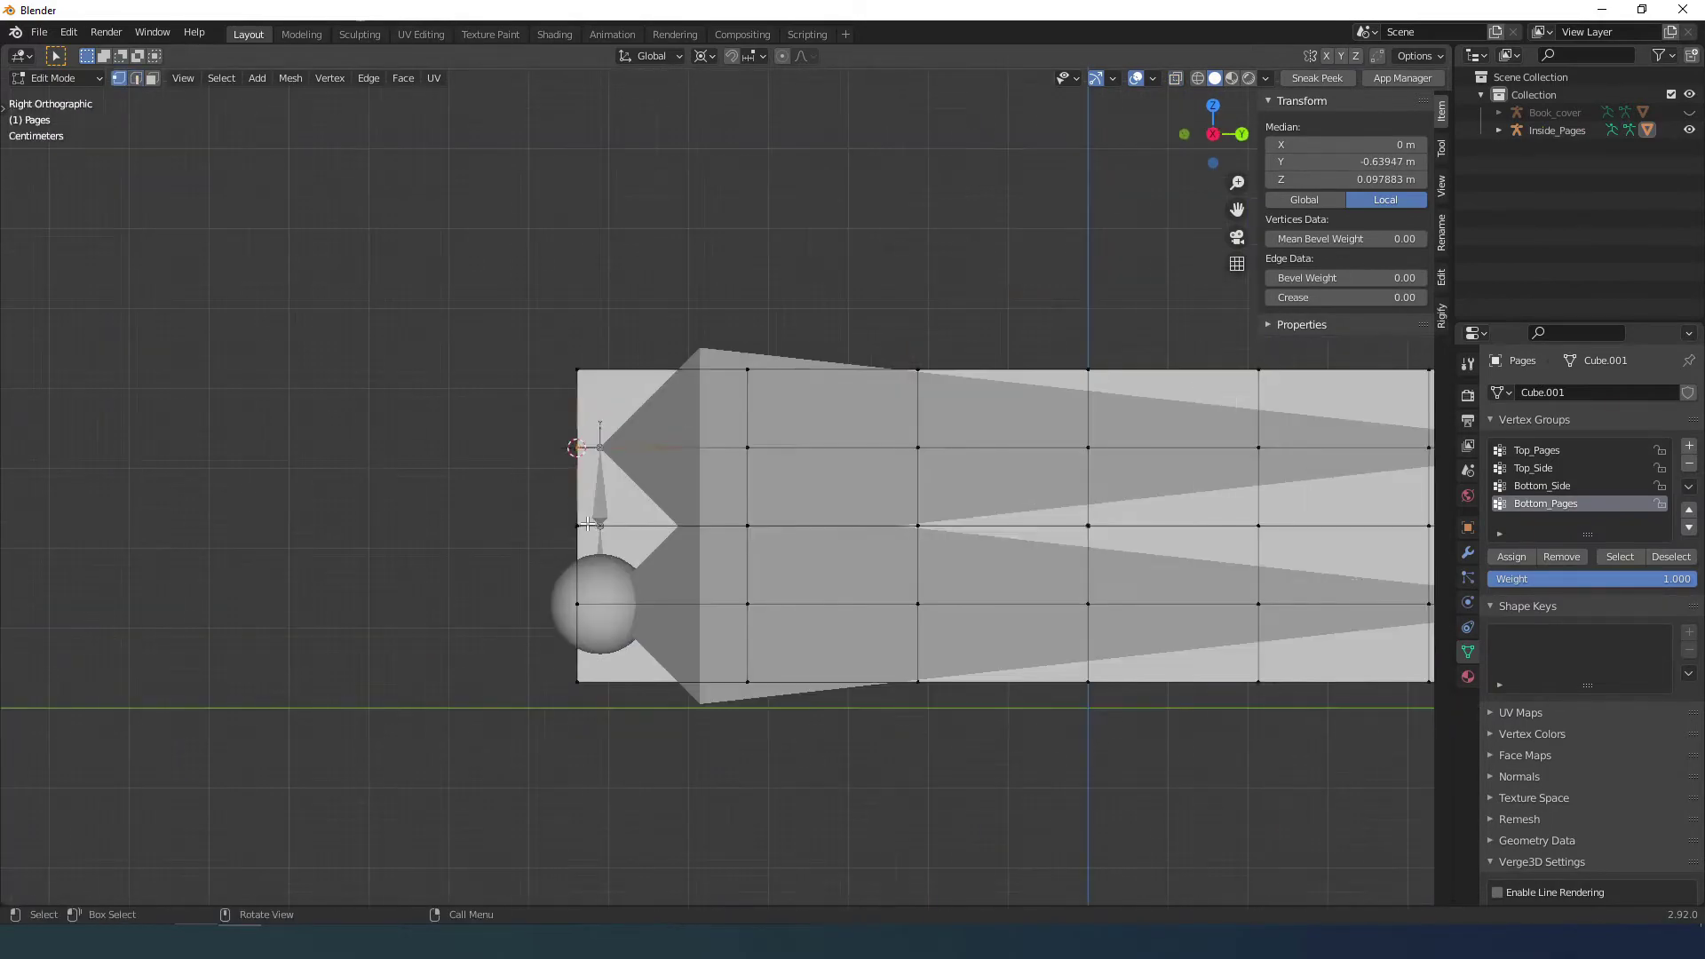
key(Tab)
key(Tab)
click(567, 523)
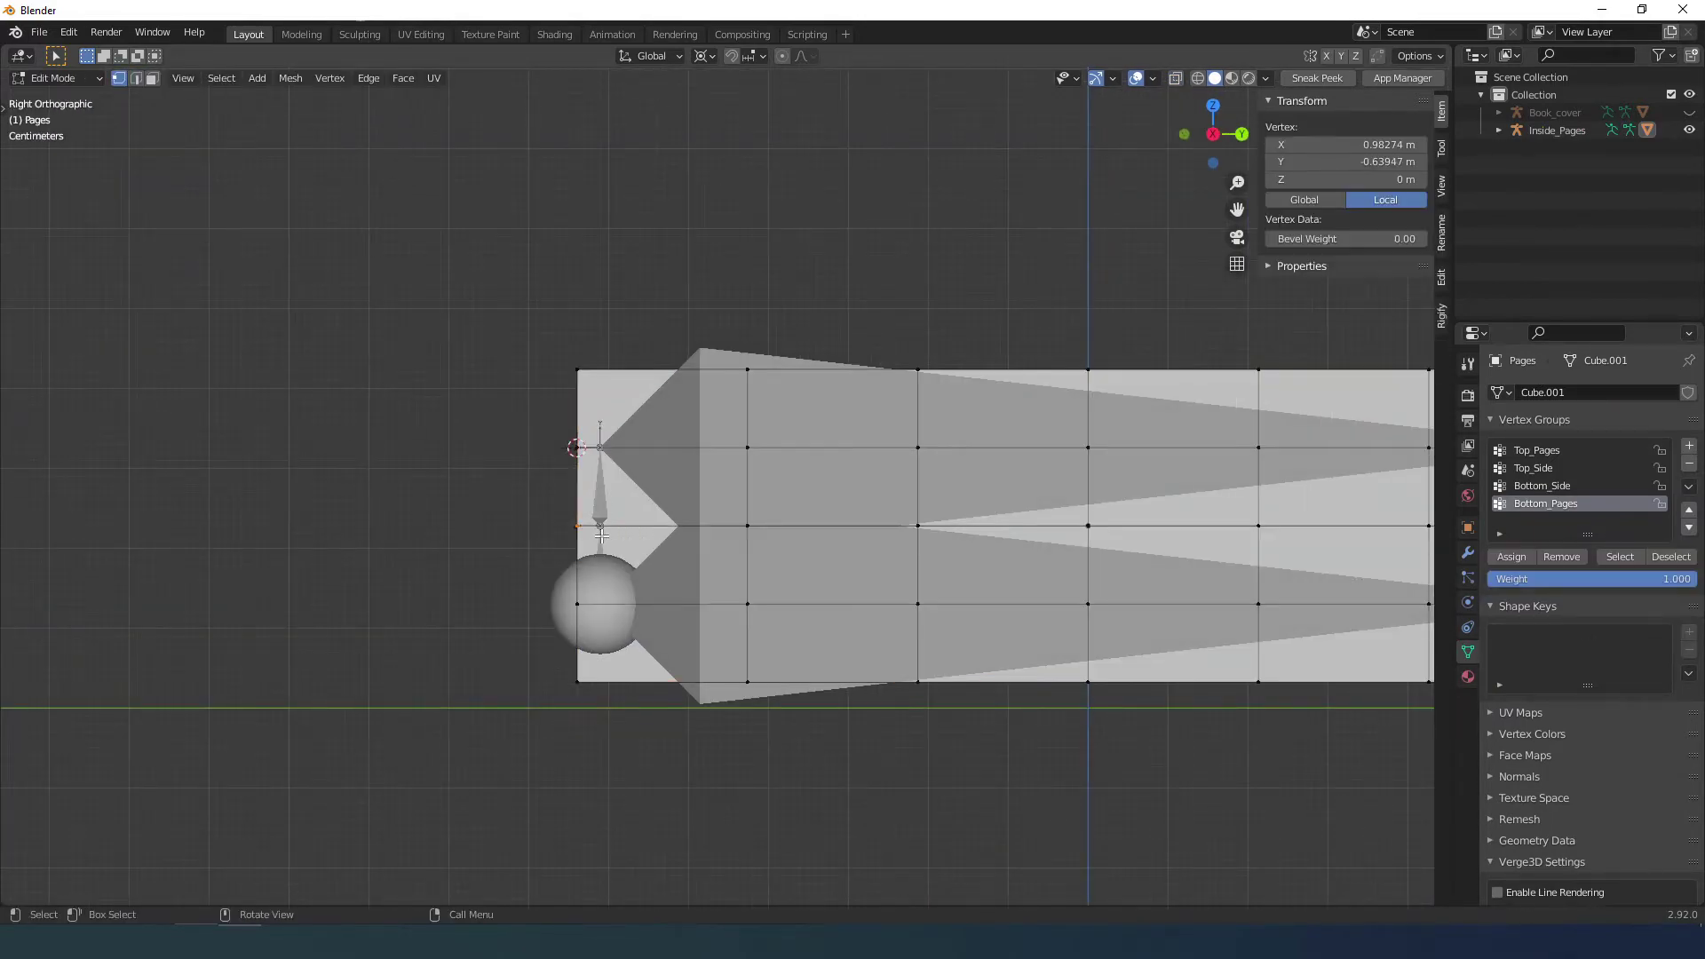
Pose the Inside_Pages armature open by rotating the side bones and the Top_Pages bone, with Top_Pages at about 39.2° on X.
key(Tab)
click(596, 536)
key(ctrl+Tab)
shift+middle_drag(597, 535, 378, 546)
click(379, 552)
key(r)
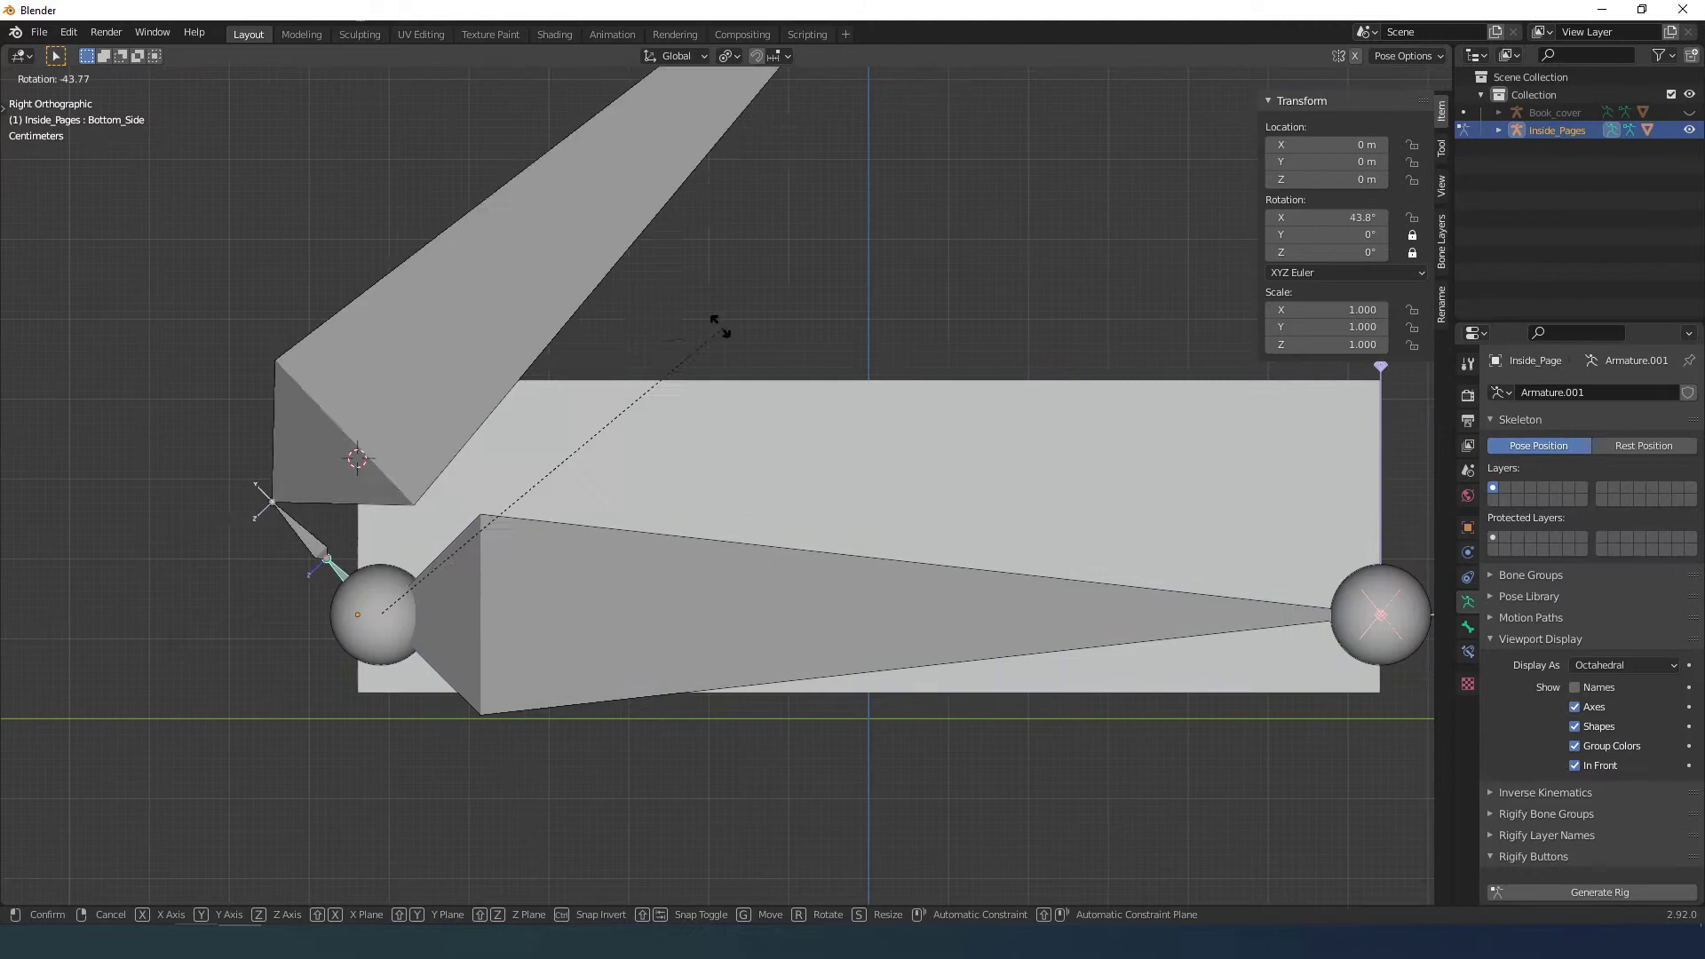
click(286, 461)
click(285, 462)
key(r)
click(700, 278)
scroll(764, 515, down, 4)
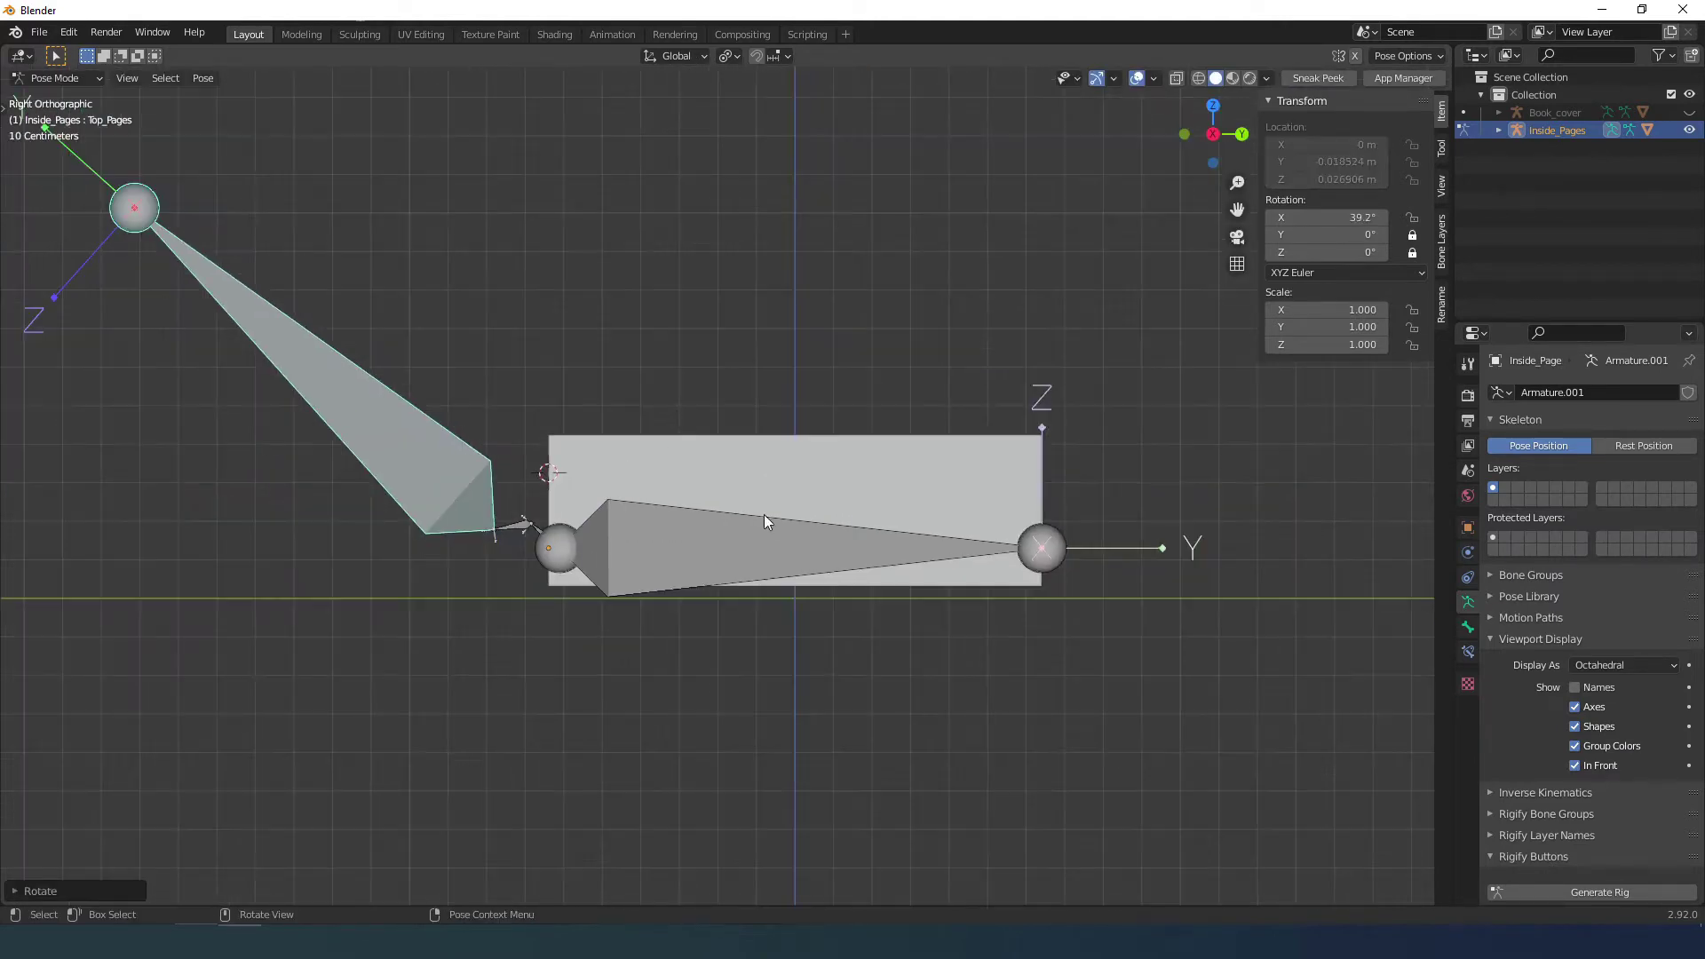
Assign the whole linked bottom half of the Pages mesh to the Bottom_Pages vertex group.
click(765, 513)
key(ctrl+Tab)
click(824, 482)
middle_drag(824, 482, 923, 528)
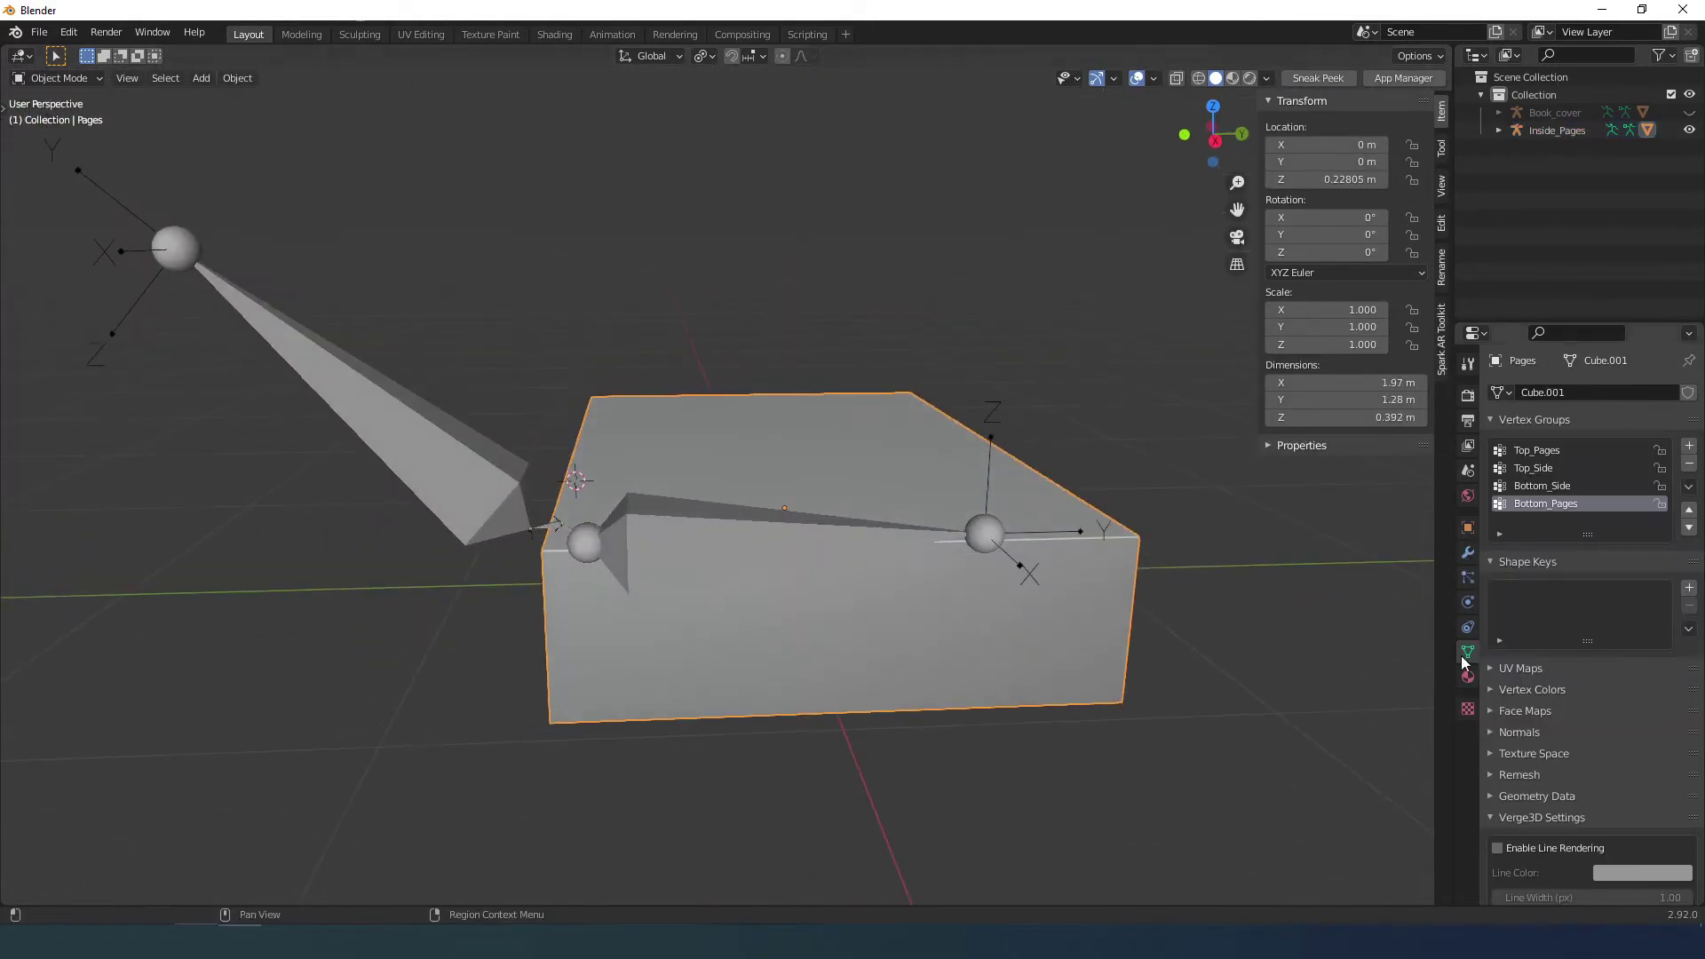
key(Tab)
key(ctrl+l)
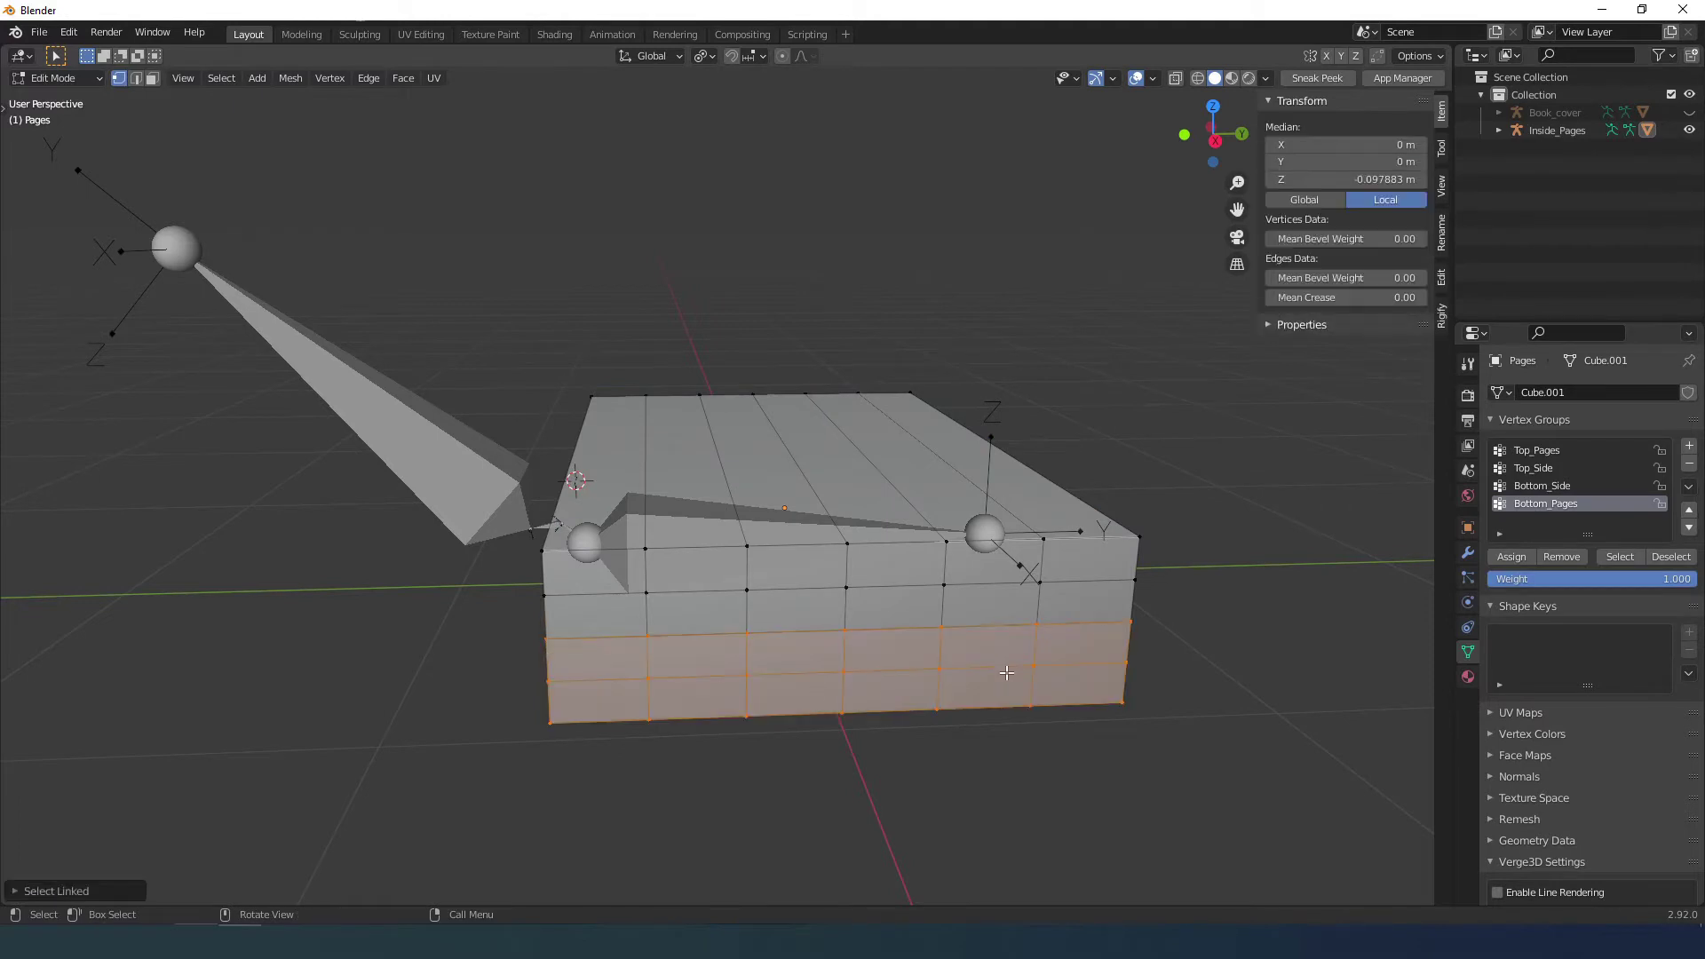
key(alt+z)
key(alt+z)
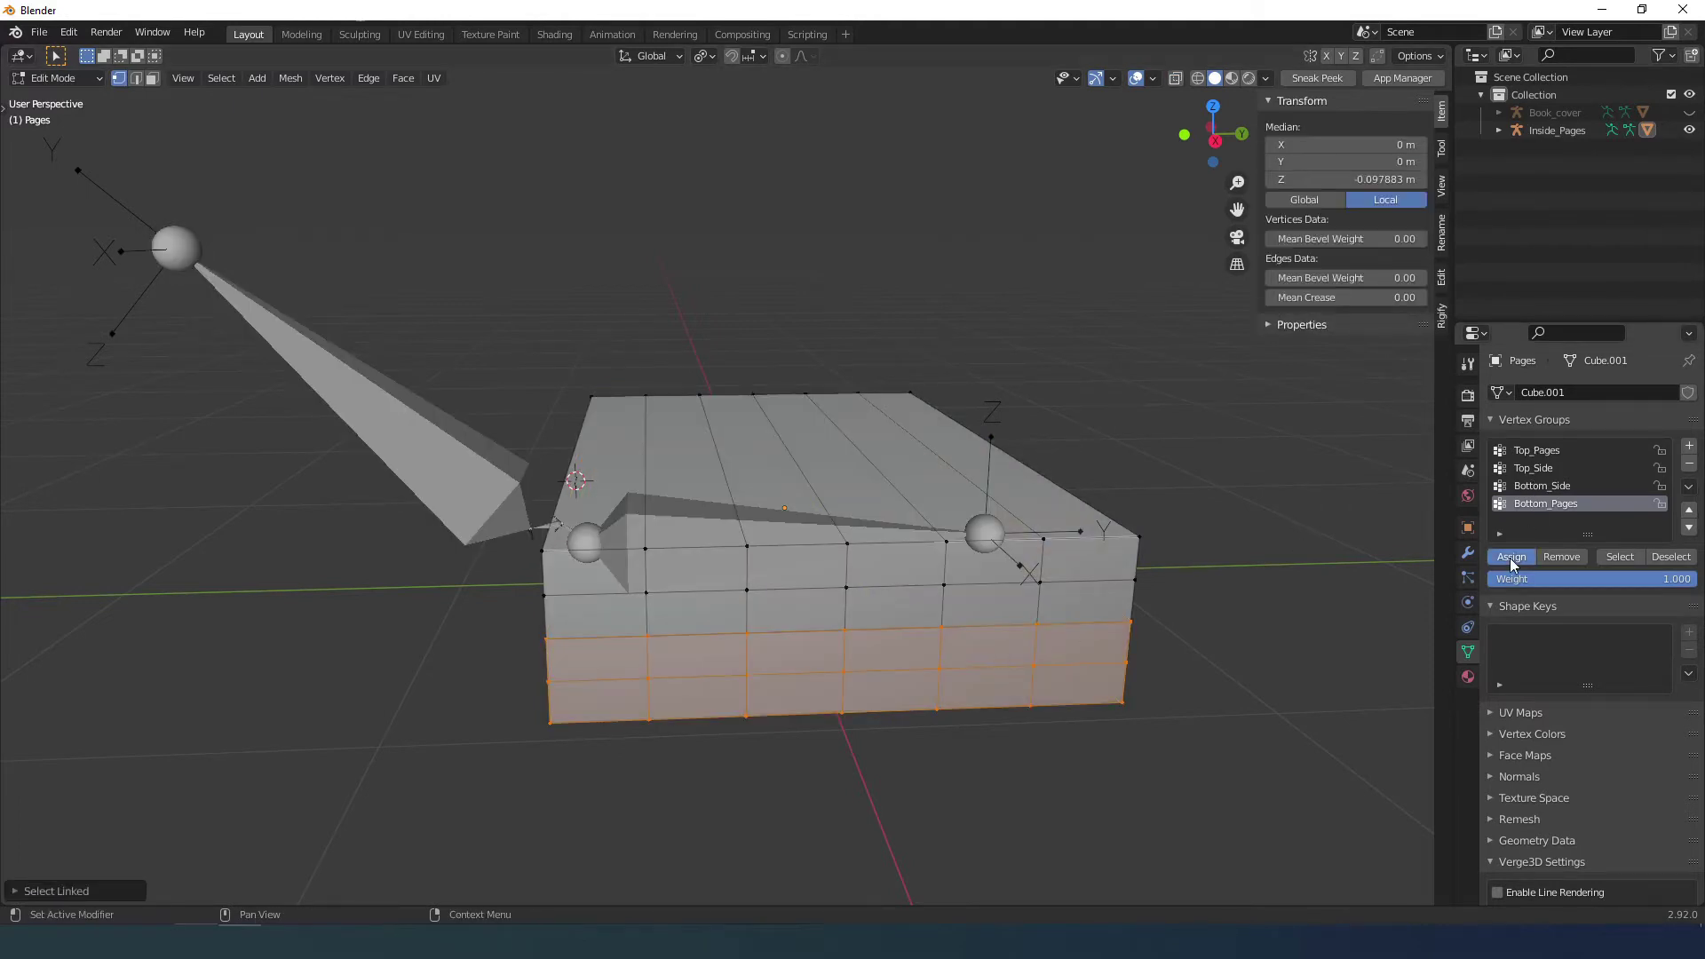
click(1511, 562)
Assign the whole linked top half of the Pages mesh to the Top_Pages vertex group.
key(alt+a)
key(l)
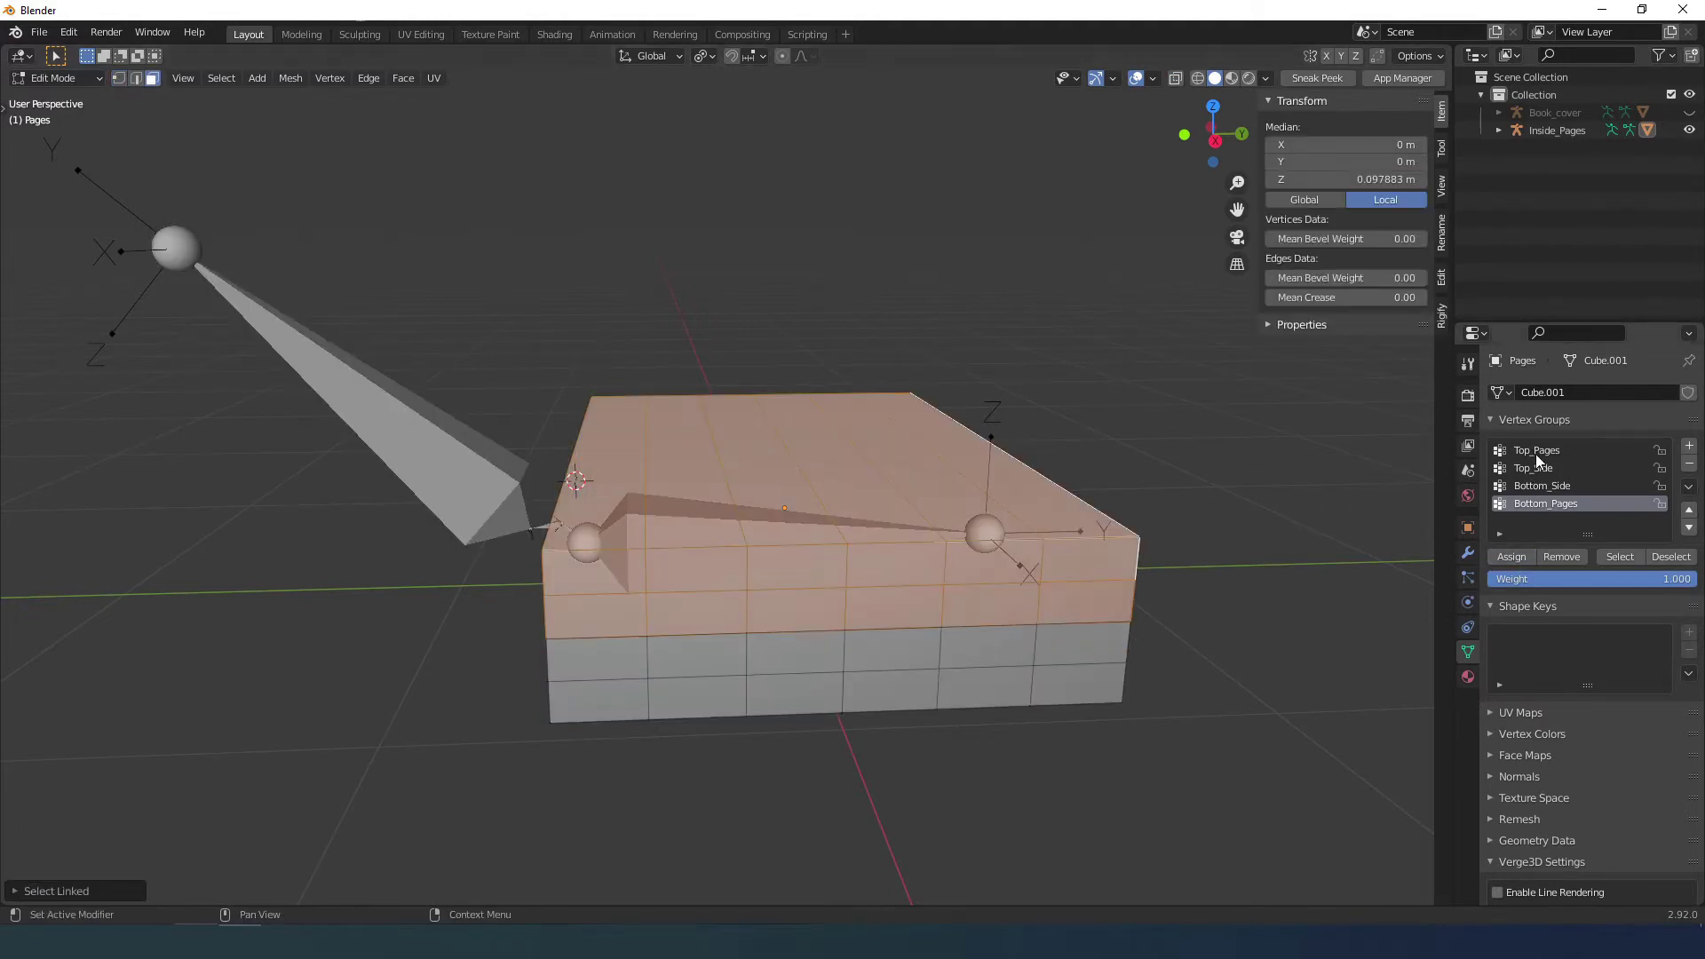
click(1516, 560)
key(Tab)
scroll(652, 544, down, 1)
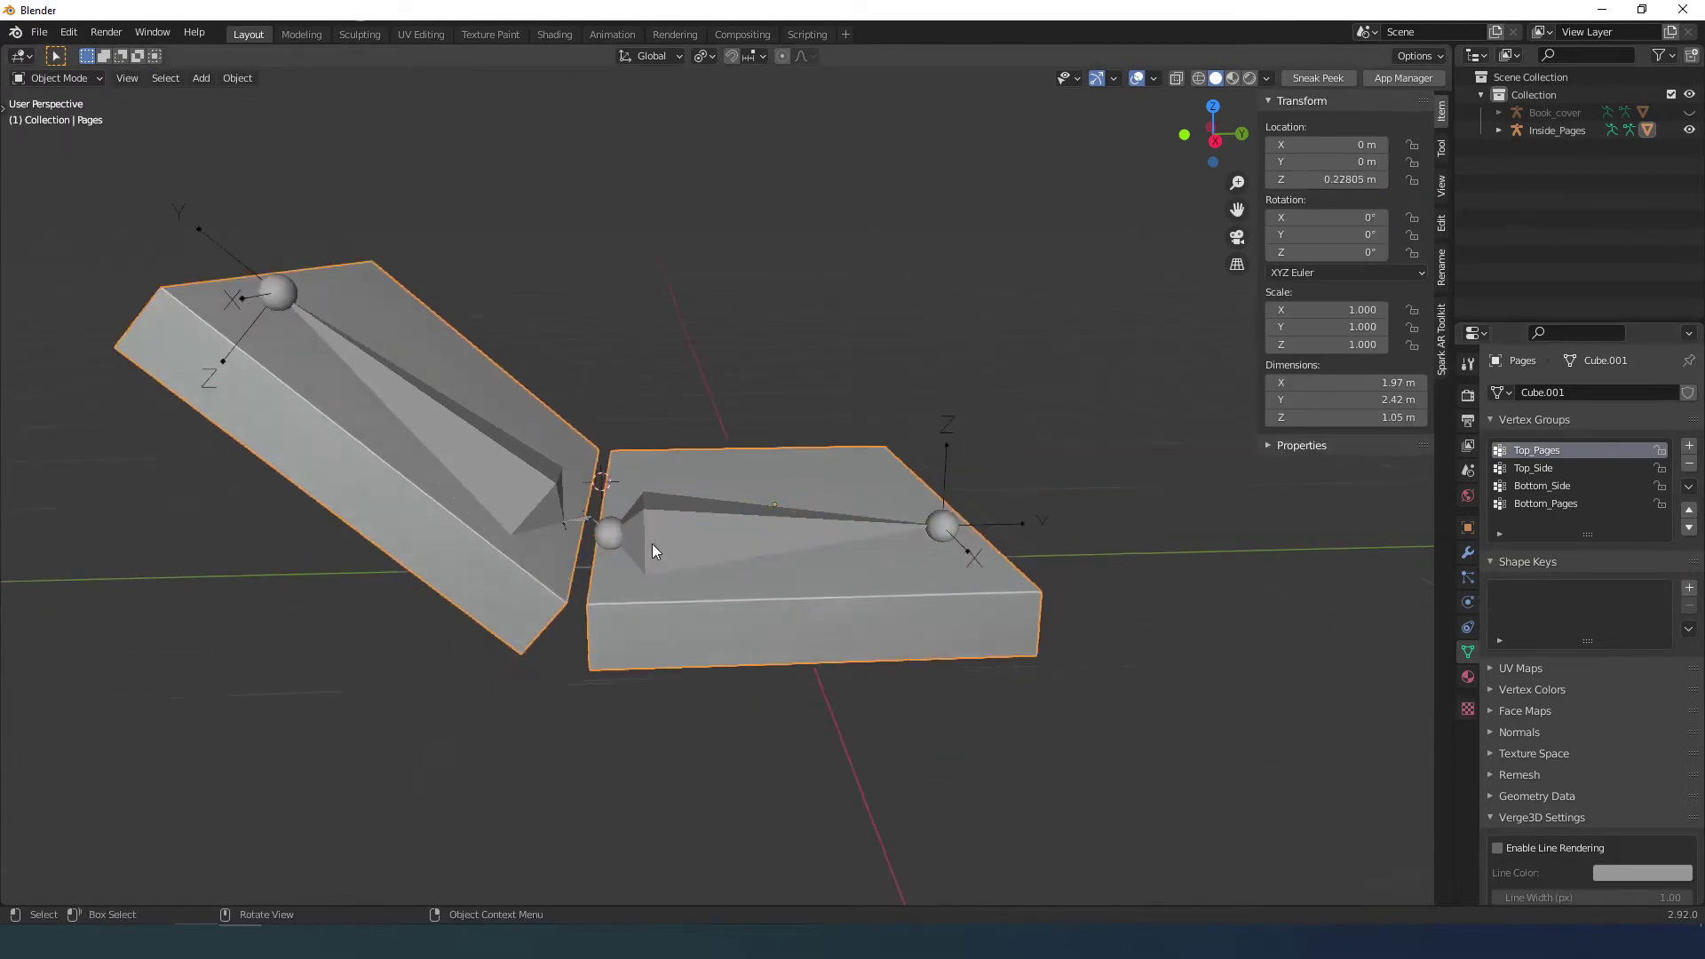
Put the Armature modifier first in the Pages modifier stack and display its deformation in Edit Mode and on the cage.
scroll(652, 544, up, 1)
mouse_move(652, 544)
middle_down()
mouse_move(654, 528)
mouse_move(657, 542)
middle_up()
key(Tab)
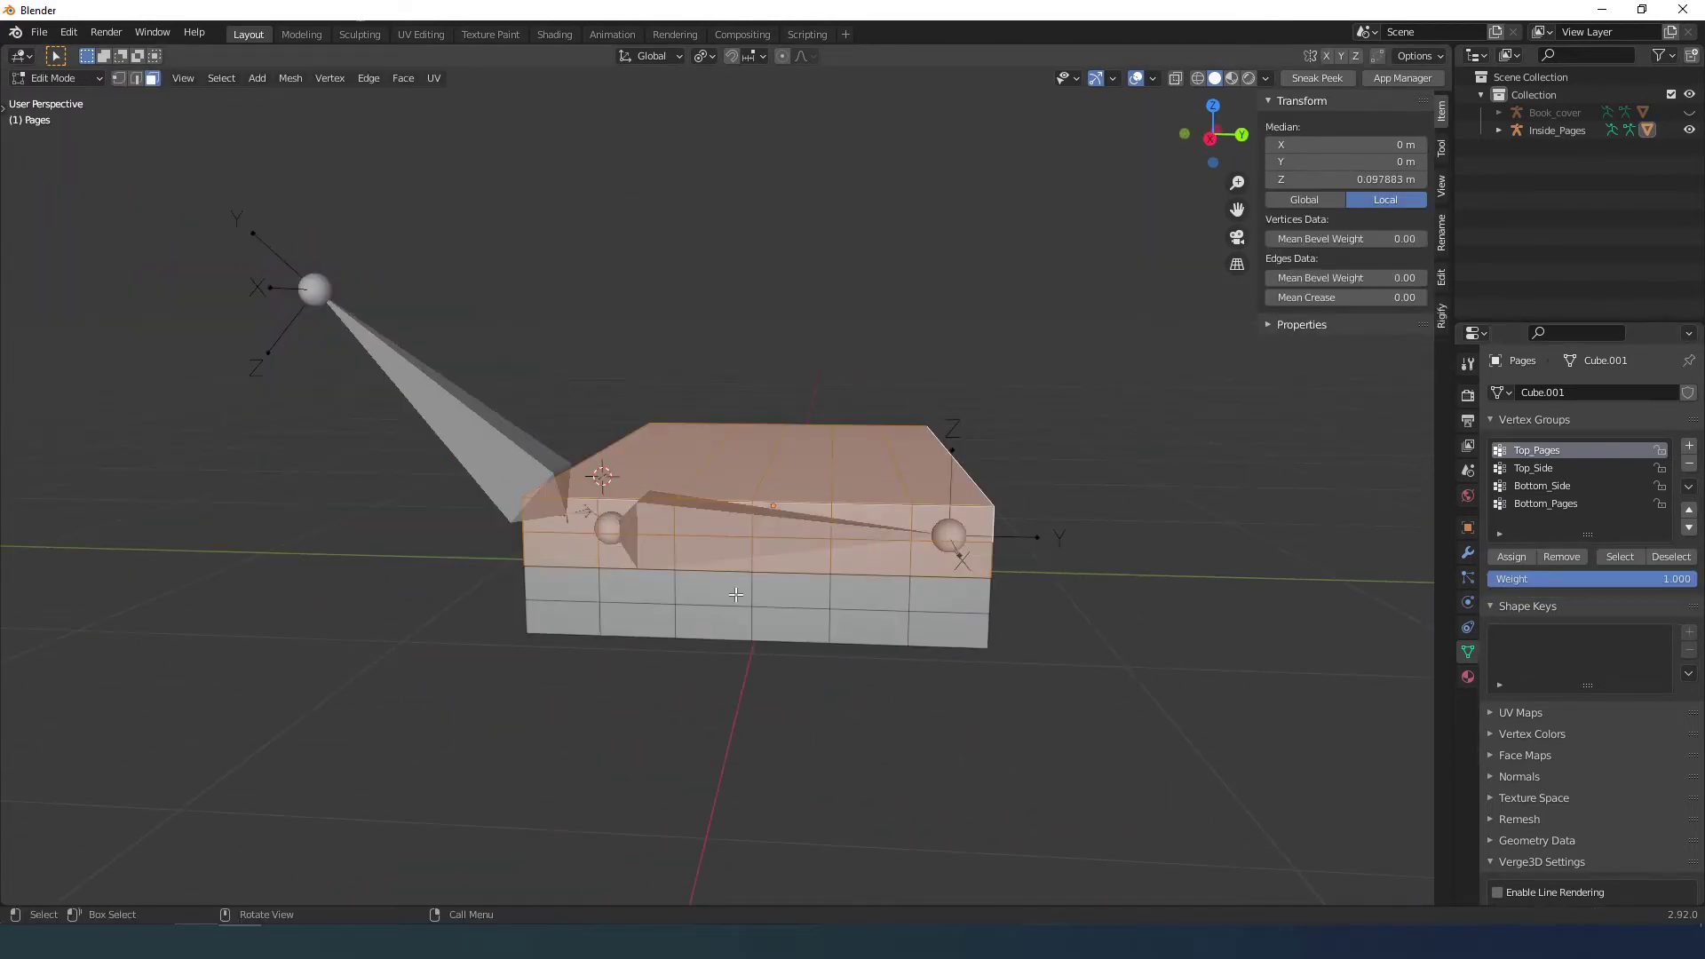
click(1467, 554)
drag(1586, 476, 1591, 423)
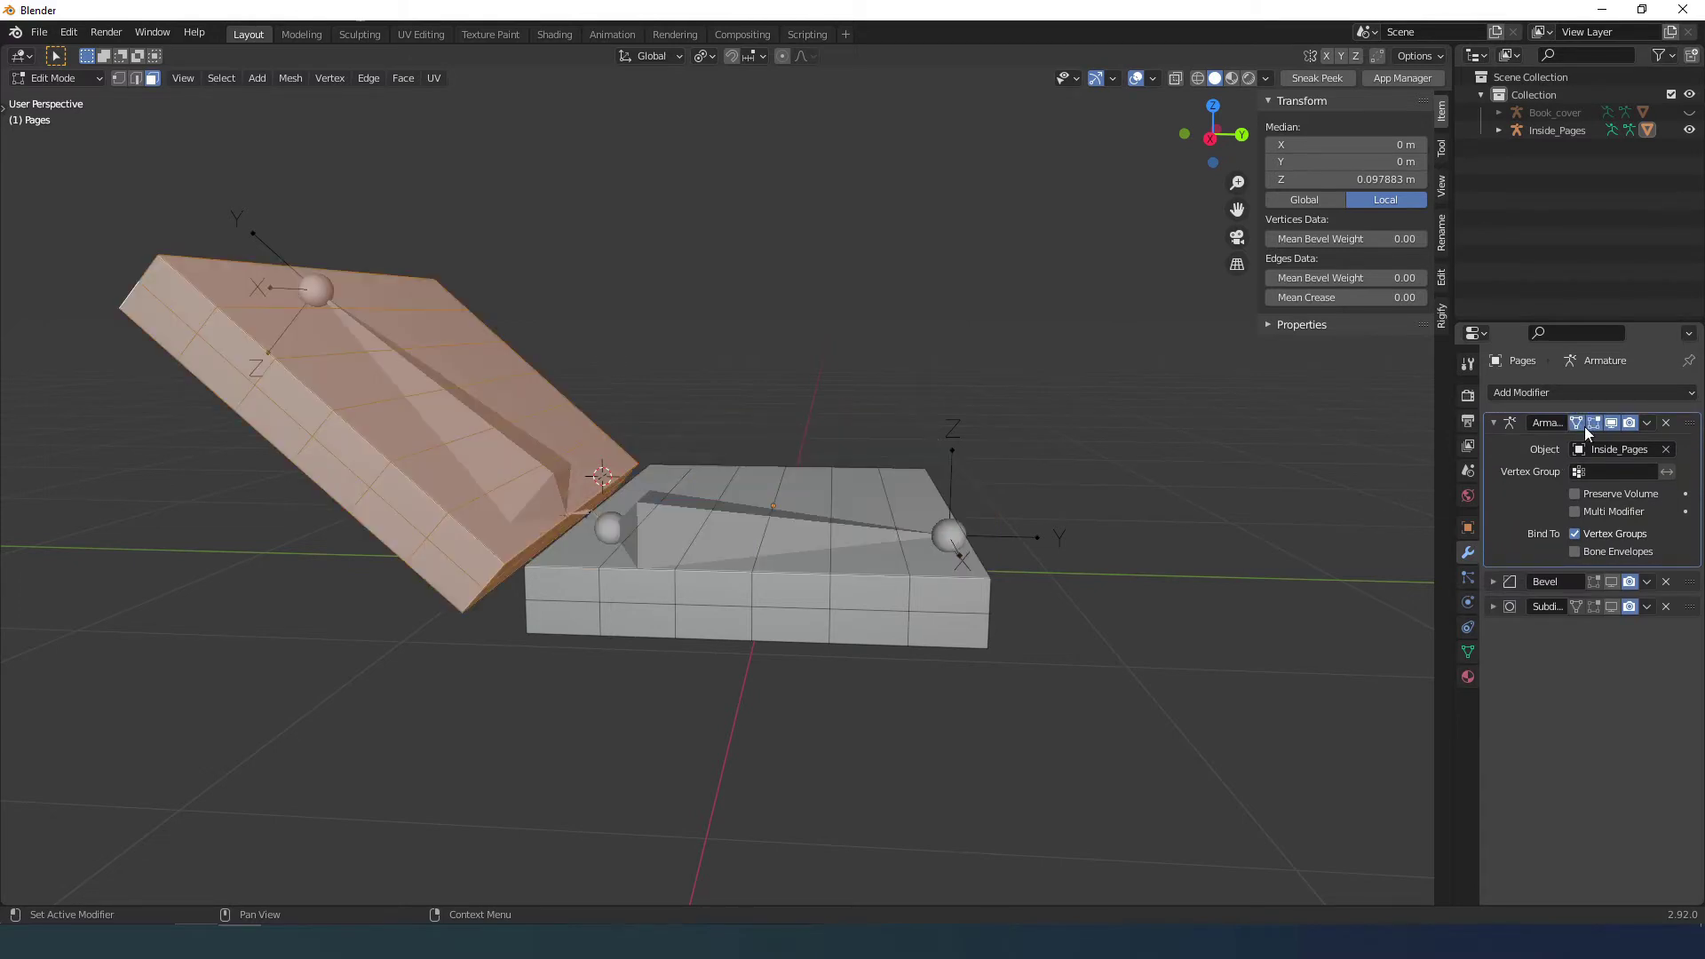
drag(1452, 426, 1364, 426)
Assign the spine-side geometry of the bottom half to Bottom_Side and that of the top half to Top_Side.
scroll(750, 640, up, 3)
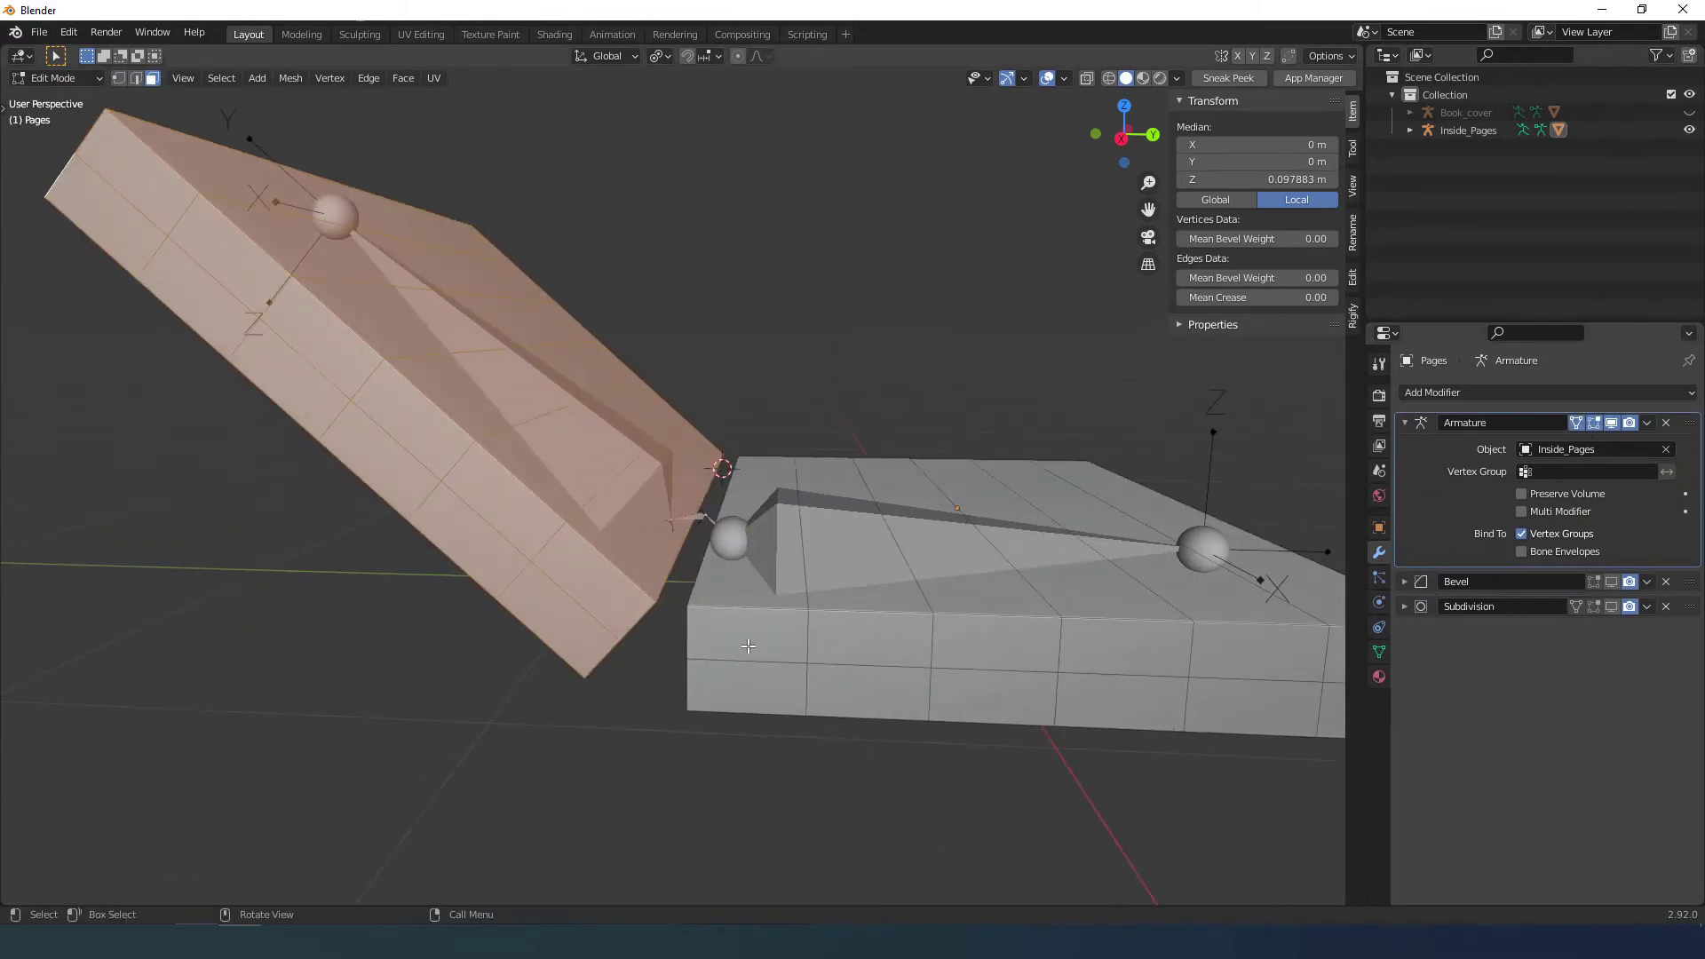
click(763, 610)
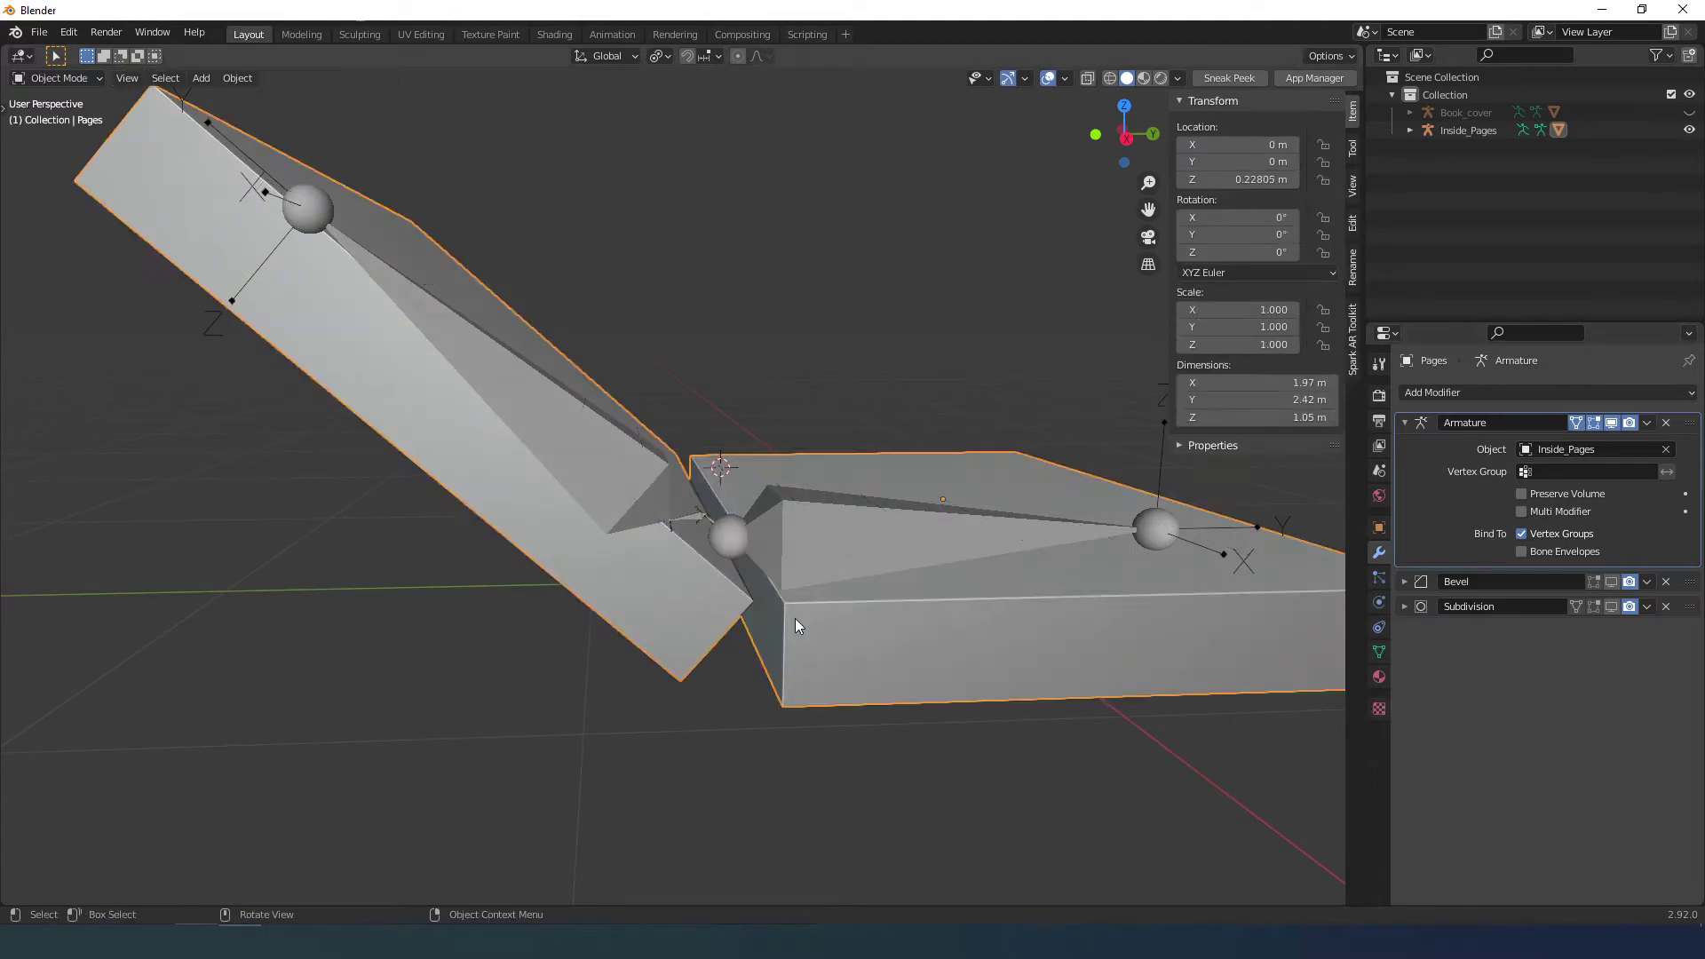
click(1379, 651)
click(1435, 558)
mouse_move(781, 573)
middle_down()
mouse_move(661, 520)
mouse_move(785, 560)
middle_up()
click(614, 515)
click(1442, 468)
click(1435, 557)
Rotate the Top_Pages bone to about 48.7° on X and check the deformation around the Bottom_Side bone.
scroll(798, 569, up, 2)
key(Tab)
click(648, 482)
scroll(751, 543, down, 3)
key(r)
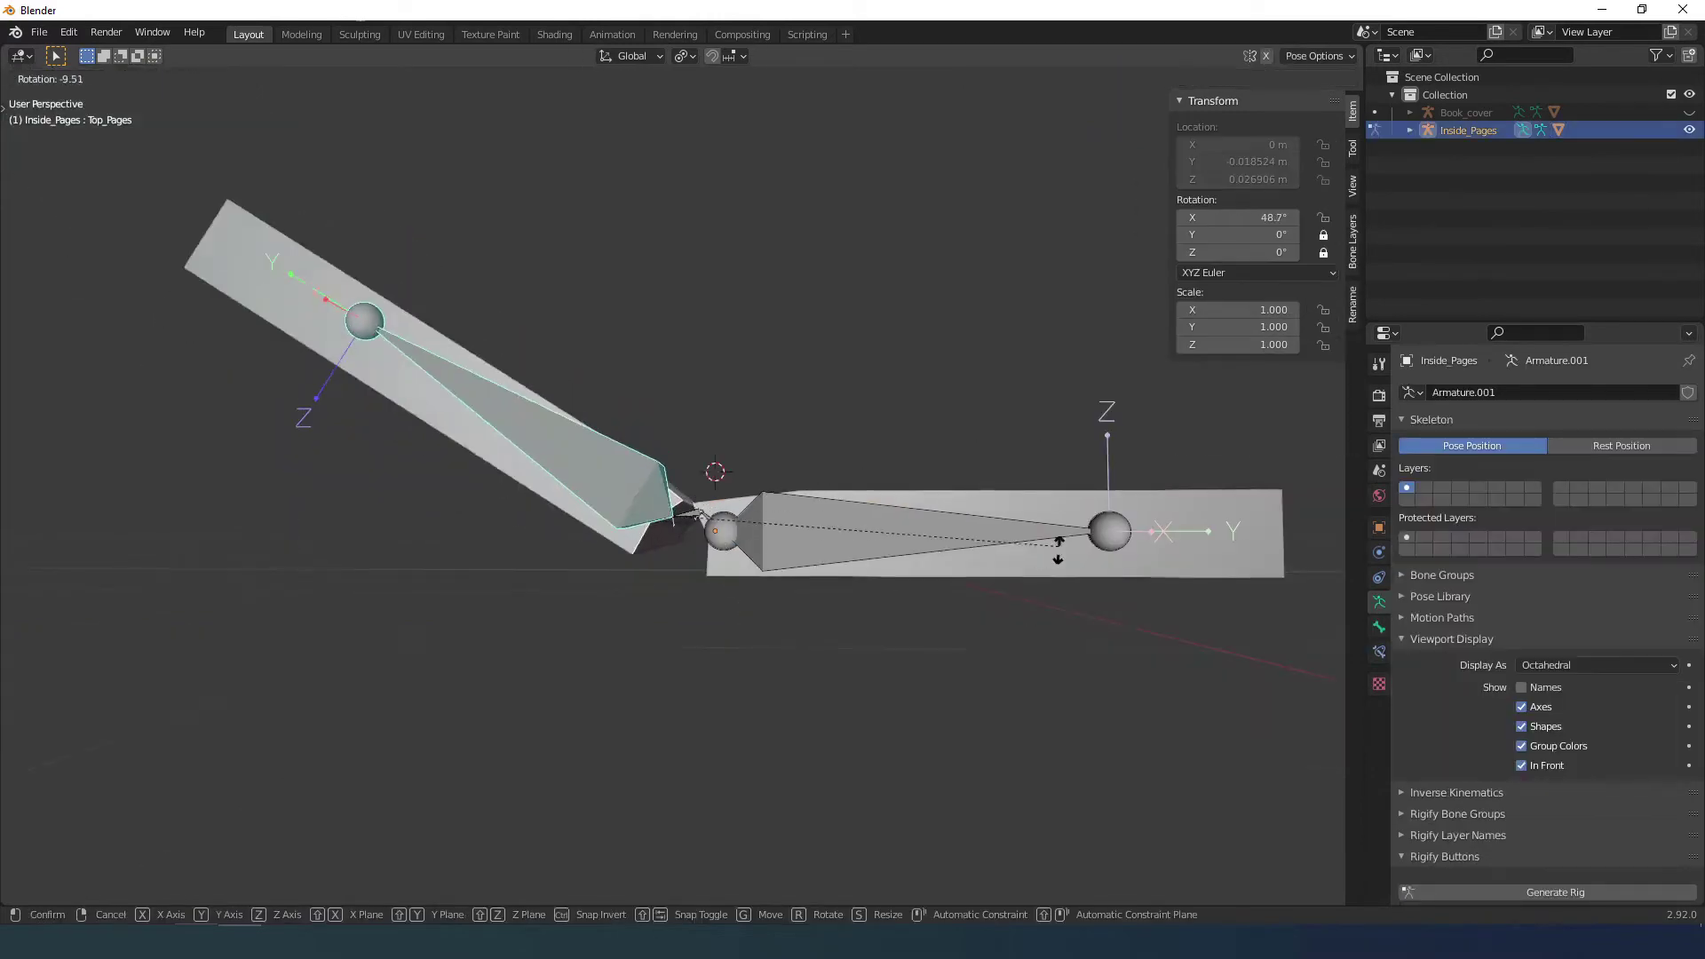
click(1057, 544)
middle_drag(772, 479, 737, 531)
scroll(722, 531, up, 4)
click(723, 531)
middle_drag(994, 591, 1030, 534)
key(Tab)
scroll(768, 521, up, 2)
key(Tab)
scroll(770, 524, down, 1)
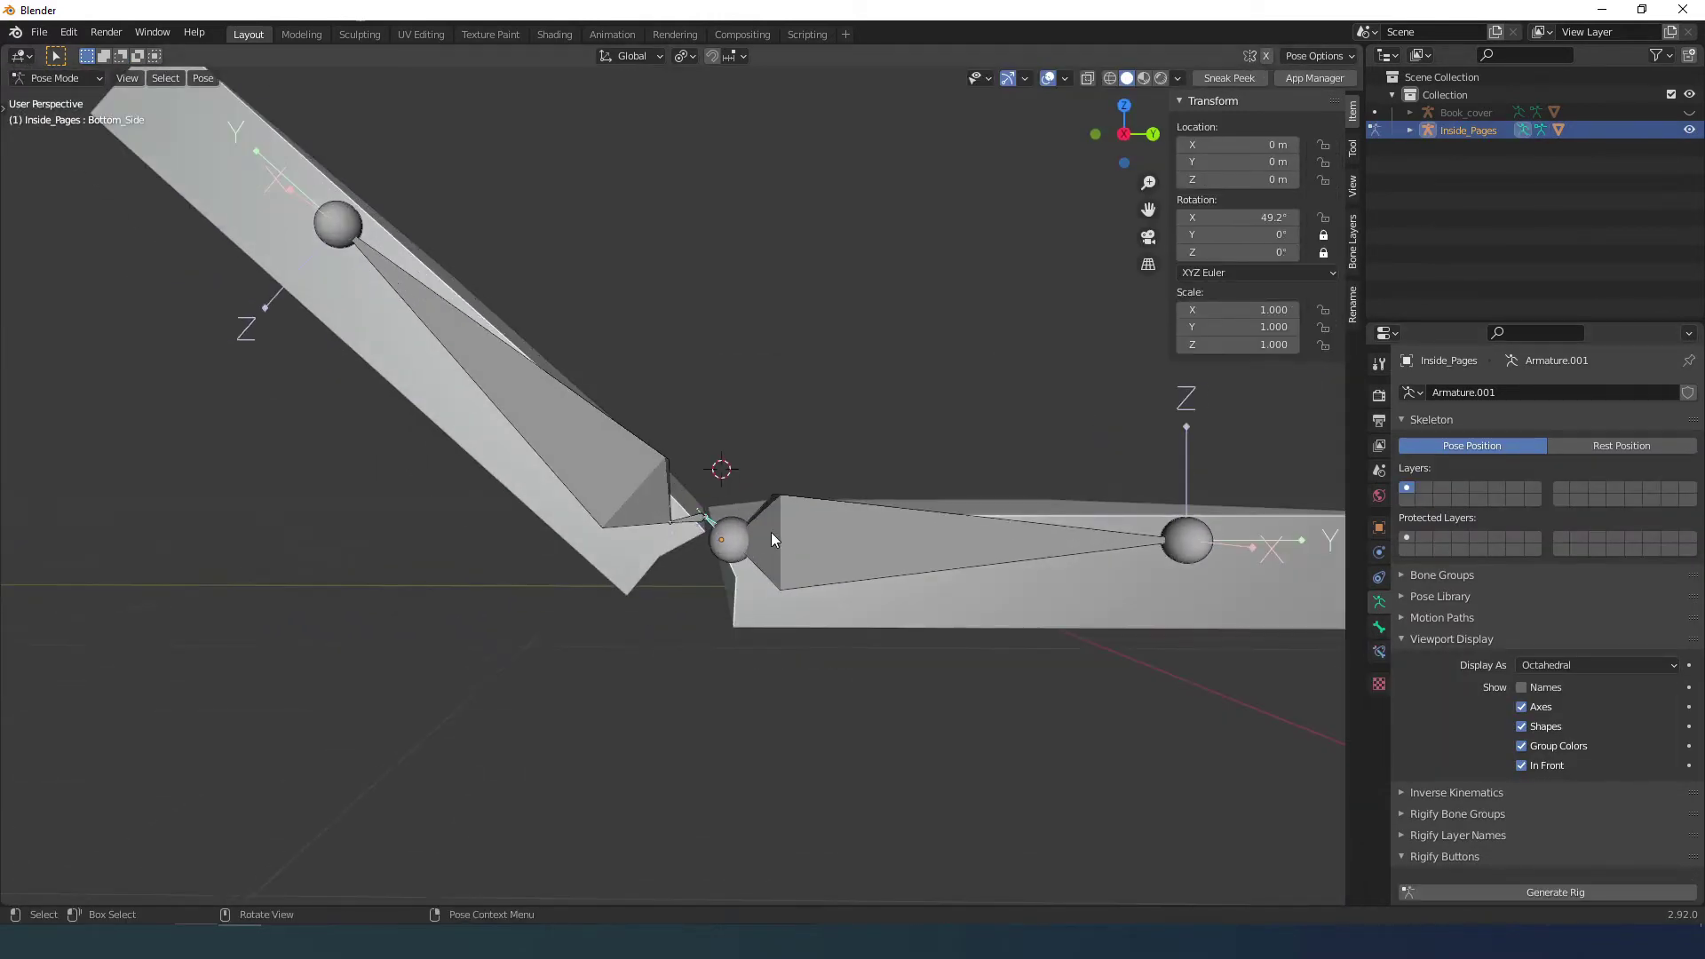
Adjust the X rotations of the Bottom_Side bone to about 50.7° and the Top_Side bone so the upper half lies open.
mouse_move(1239, 217)
mouse_down()
mouse_move(1201, 218)
mouse_move(1270, 218)
mouse_up()
click(699, 508)
click(613, 475)
click(697, 511)
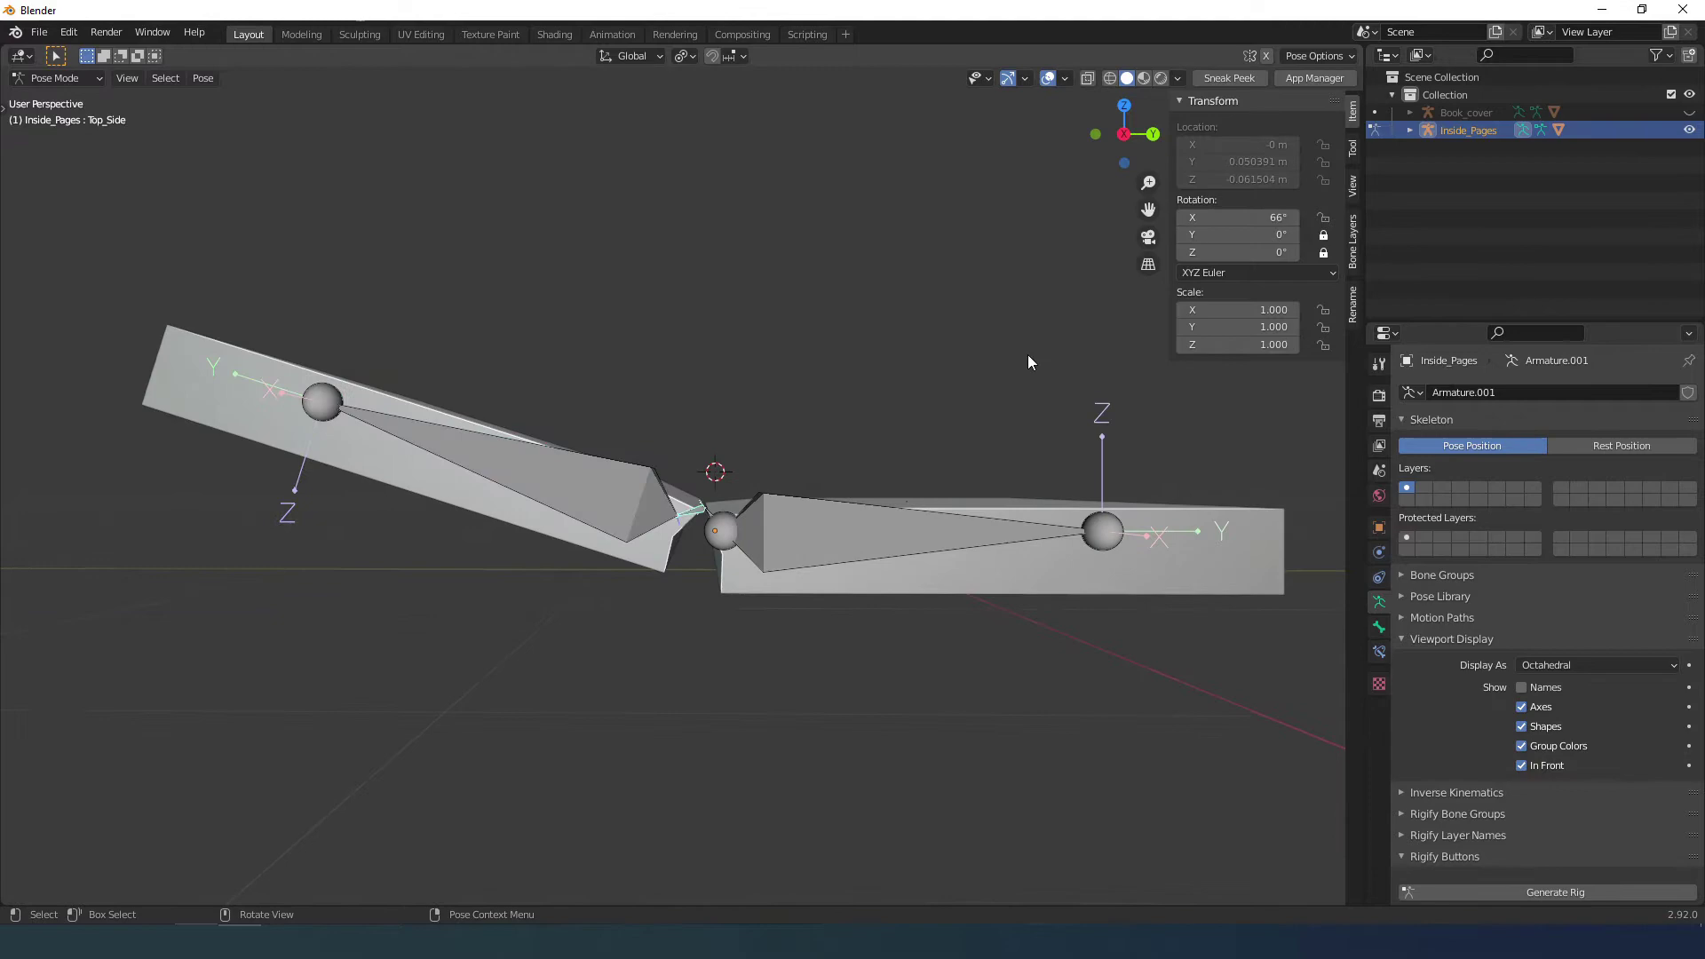
middle_drag(1027, 355, 1012, 391)
scroll(1012, 391, up, 2)
drag(1239, 217, 1252, 217)
click(716, 524)
middle_drag(706, 591, 710, 631)
scroll(1004, 588, down, 2)
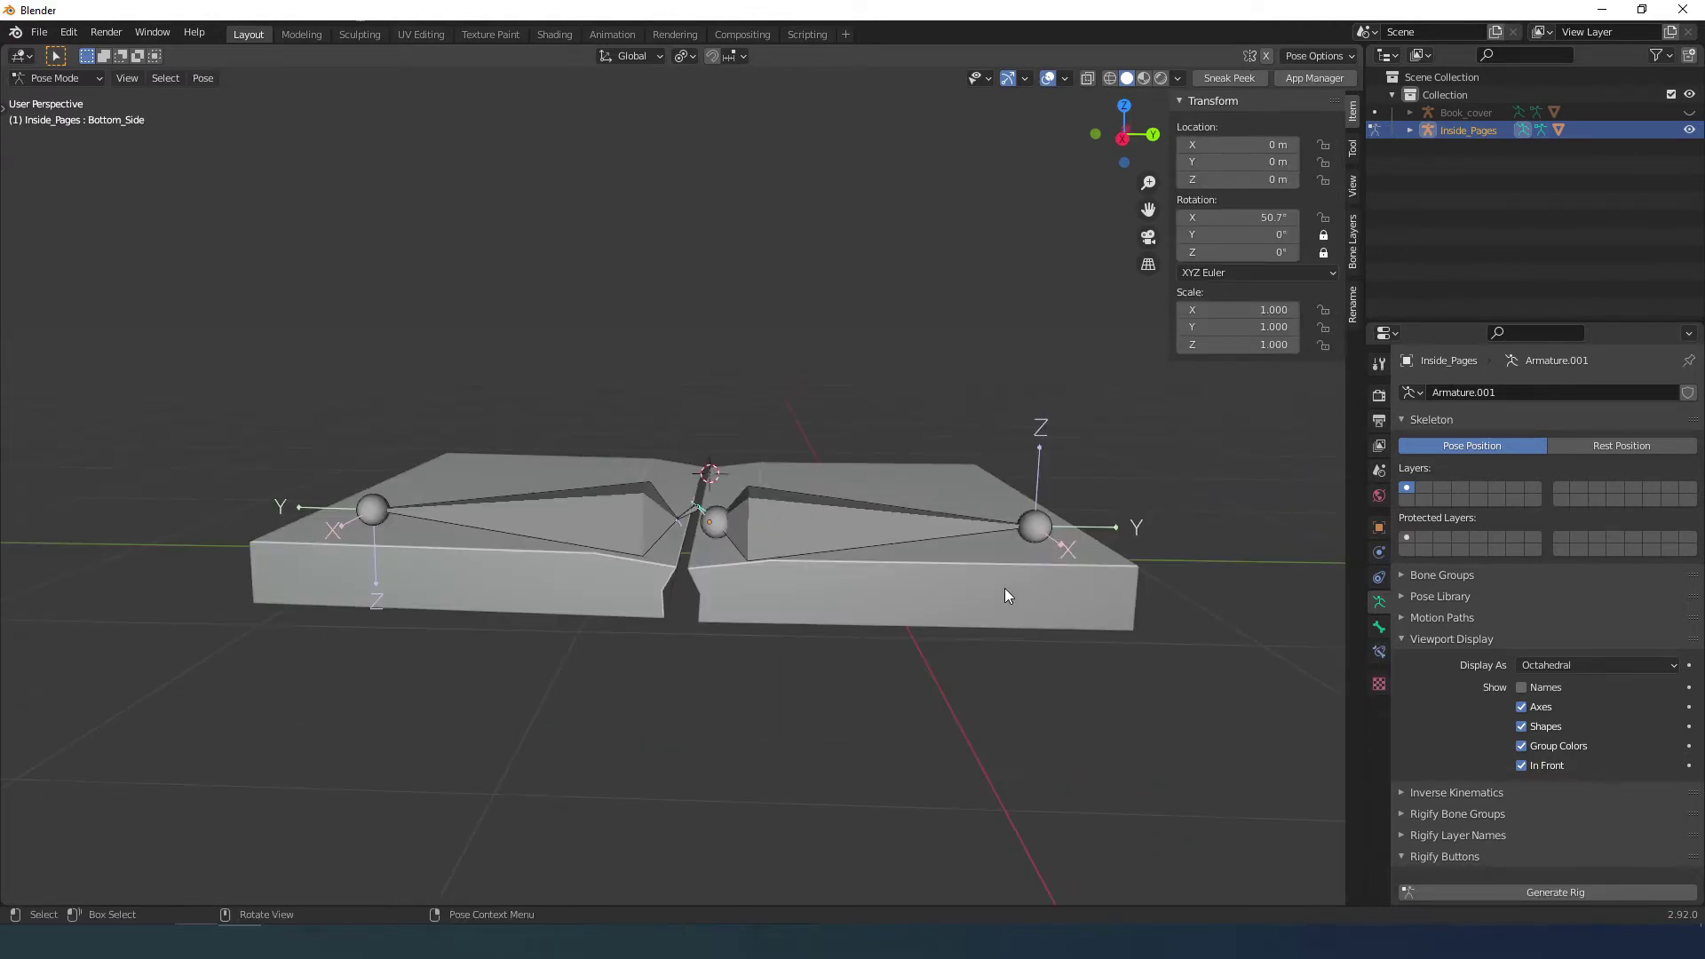
Clear the rotation of all bones in the Inside_Pages armature.
scroll(883, 536, up, 2)
click(654, 579)
key(alt+r)
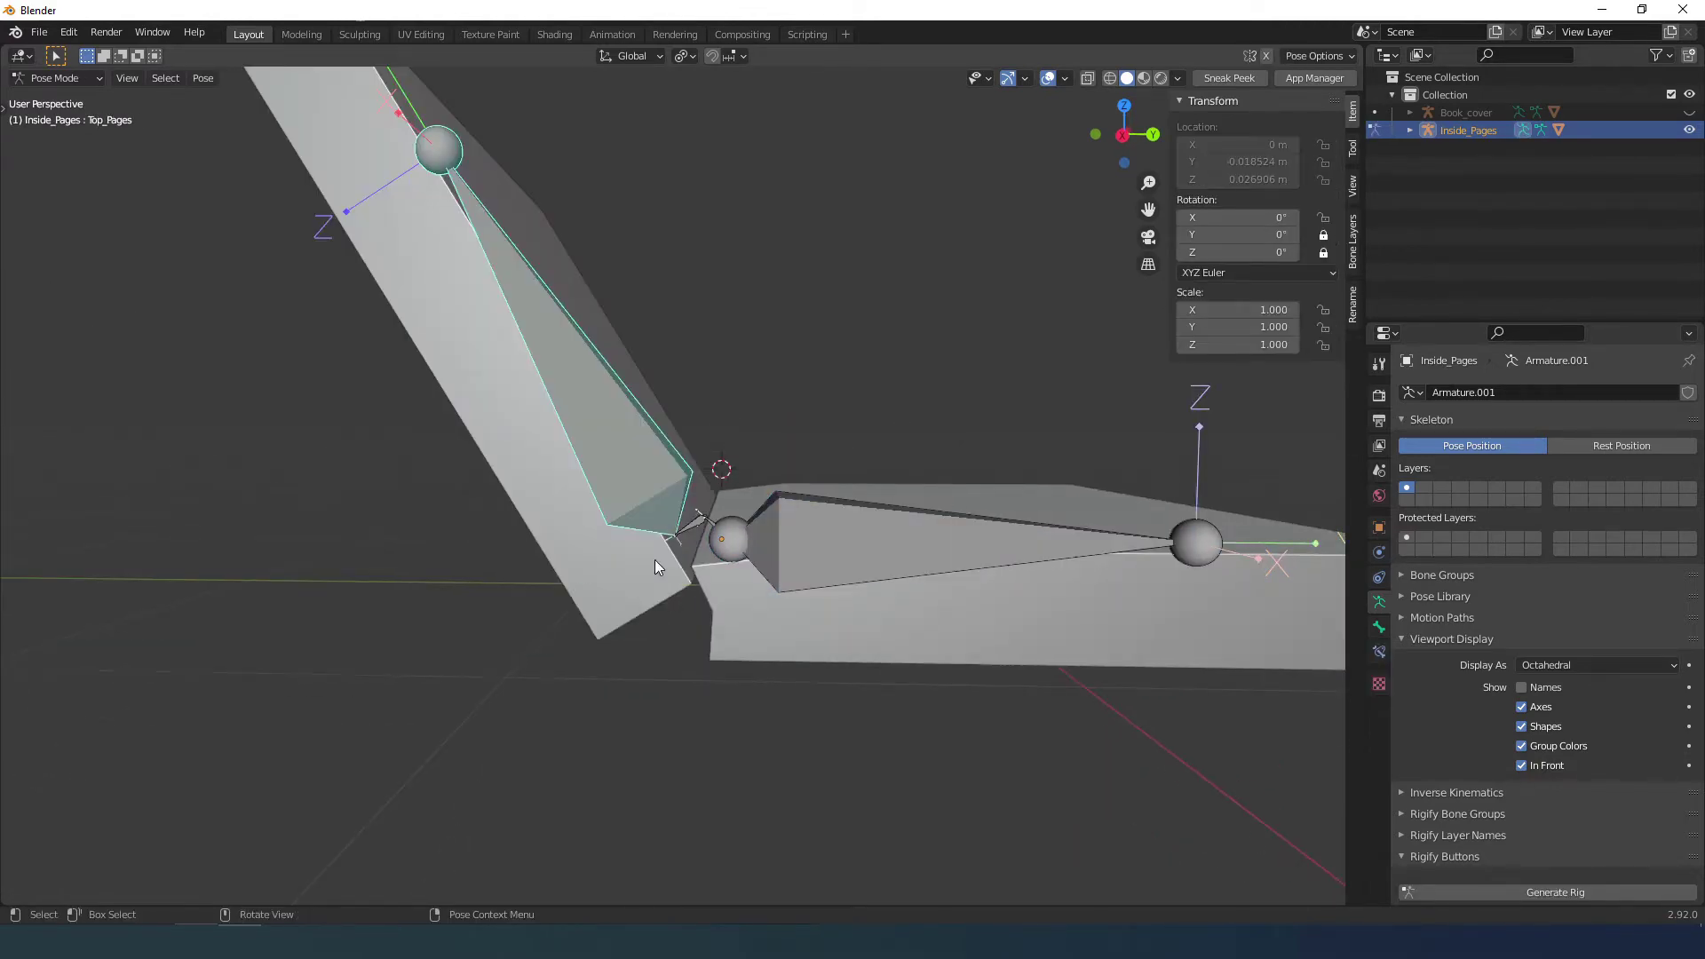
key(a)
key(alt+r)
Edit the Pages mesh in right side view and shift the selected spine edges along Y.
key(Tab)
key(Tab)
click(743, 613)
key(Tab)
key(KP_3)
click(755, 520)
alt+click(791, 540)
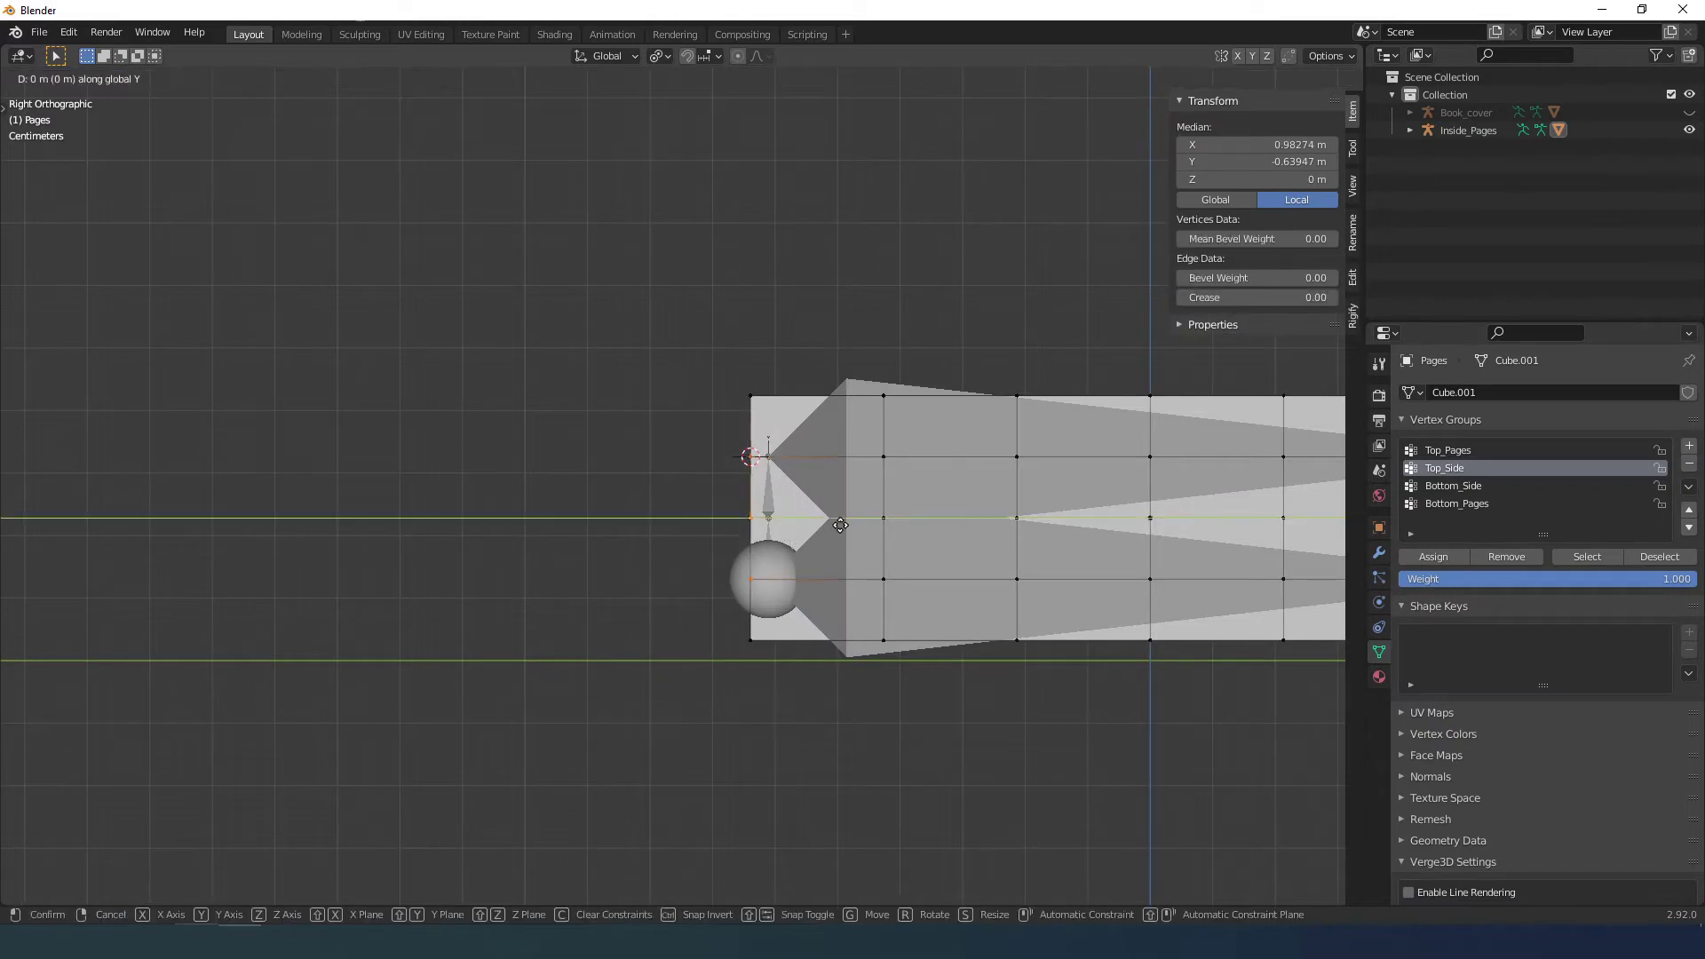
key(alt+z)
middle_drag(791, 541, 849, 586)
key(KP_3)
key(g)
key(y)
click(861, 584)
Push the middle spine vertices of the Pages mesh outward along Y to give the spine a rounded profile.
click(811, 635)
key(KP_3)
drag(702, 486, 762, 537)
key(g)
key(y)
click(883, 563)
key(Tab)
scroll(935, 551, down, 3)
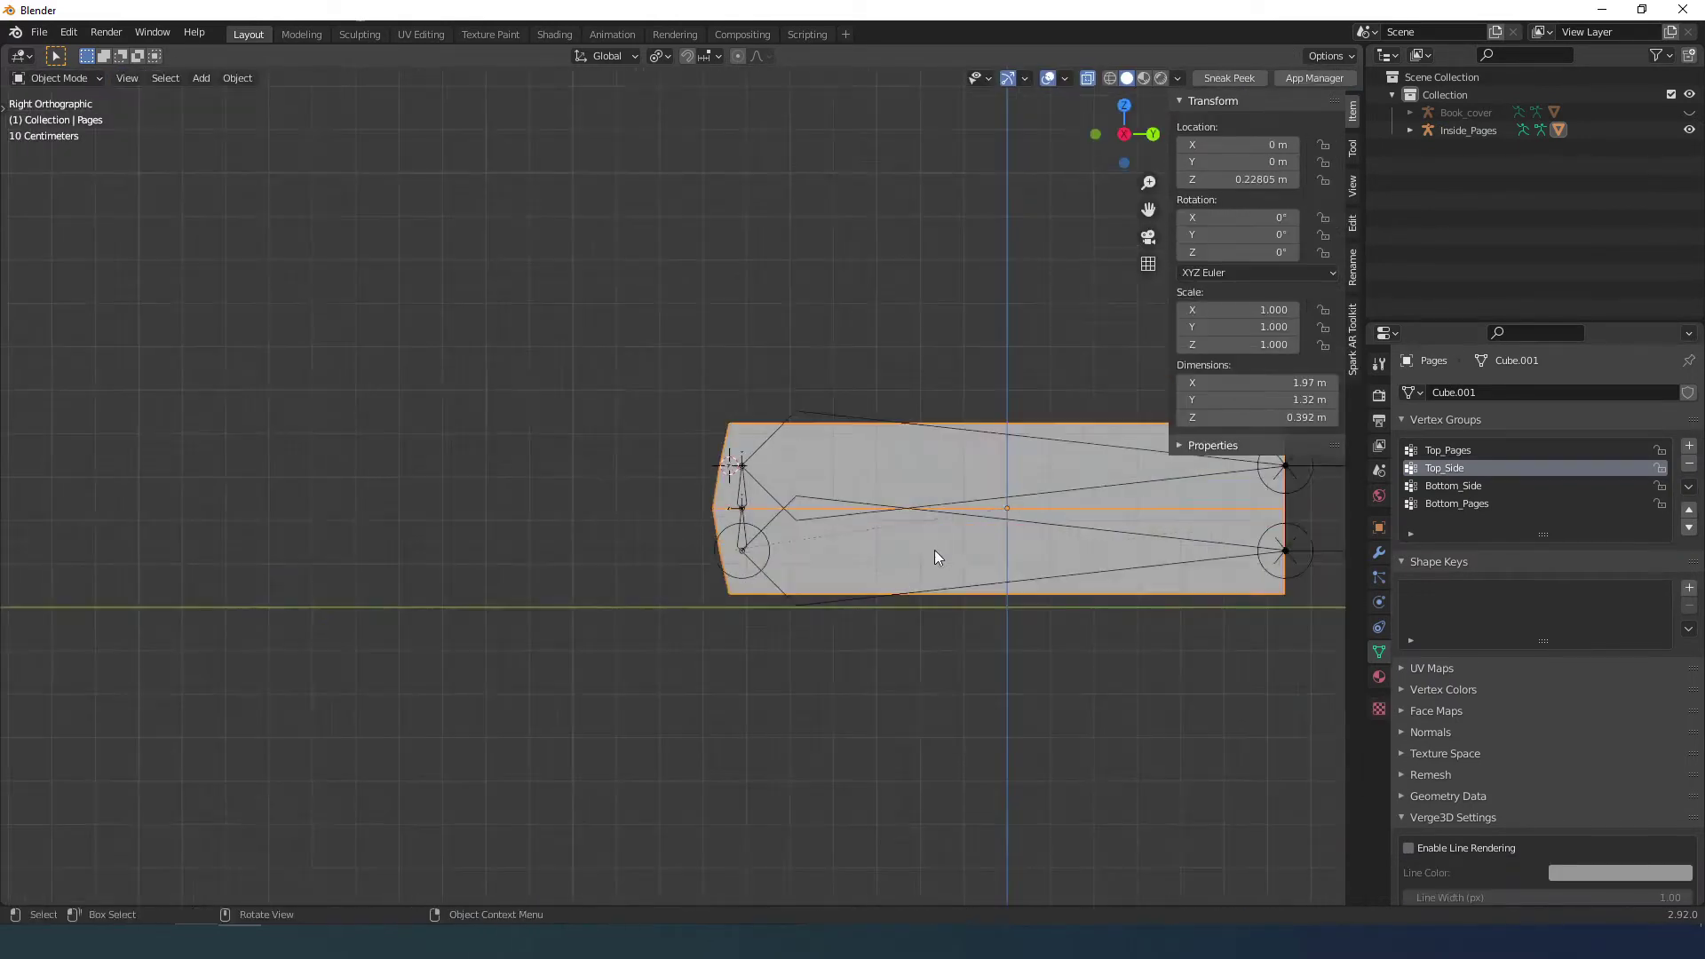
key(alt+z)
Pose the Inside_Pages armature open by rotating the Bottom_Side, Top_Side and Top_Pages bones in right side view.
middle_drag(935, 551, 823, 568)
click(852, 541)
key(ctrl+Tab)
click(734, 519)
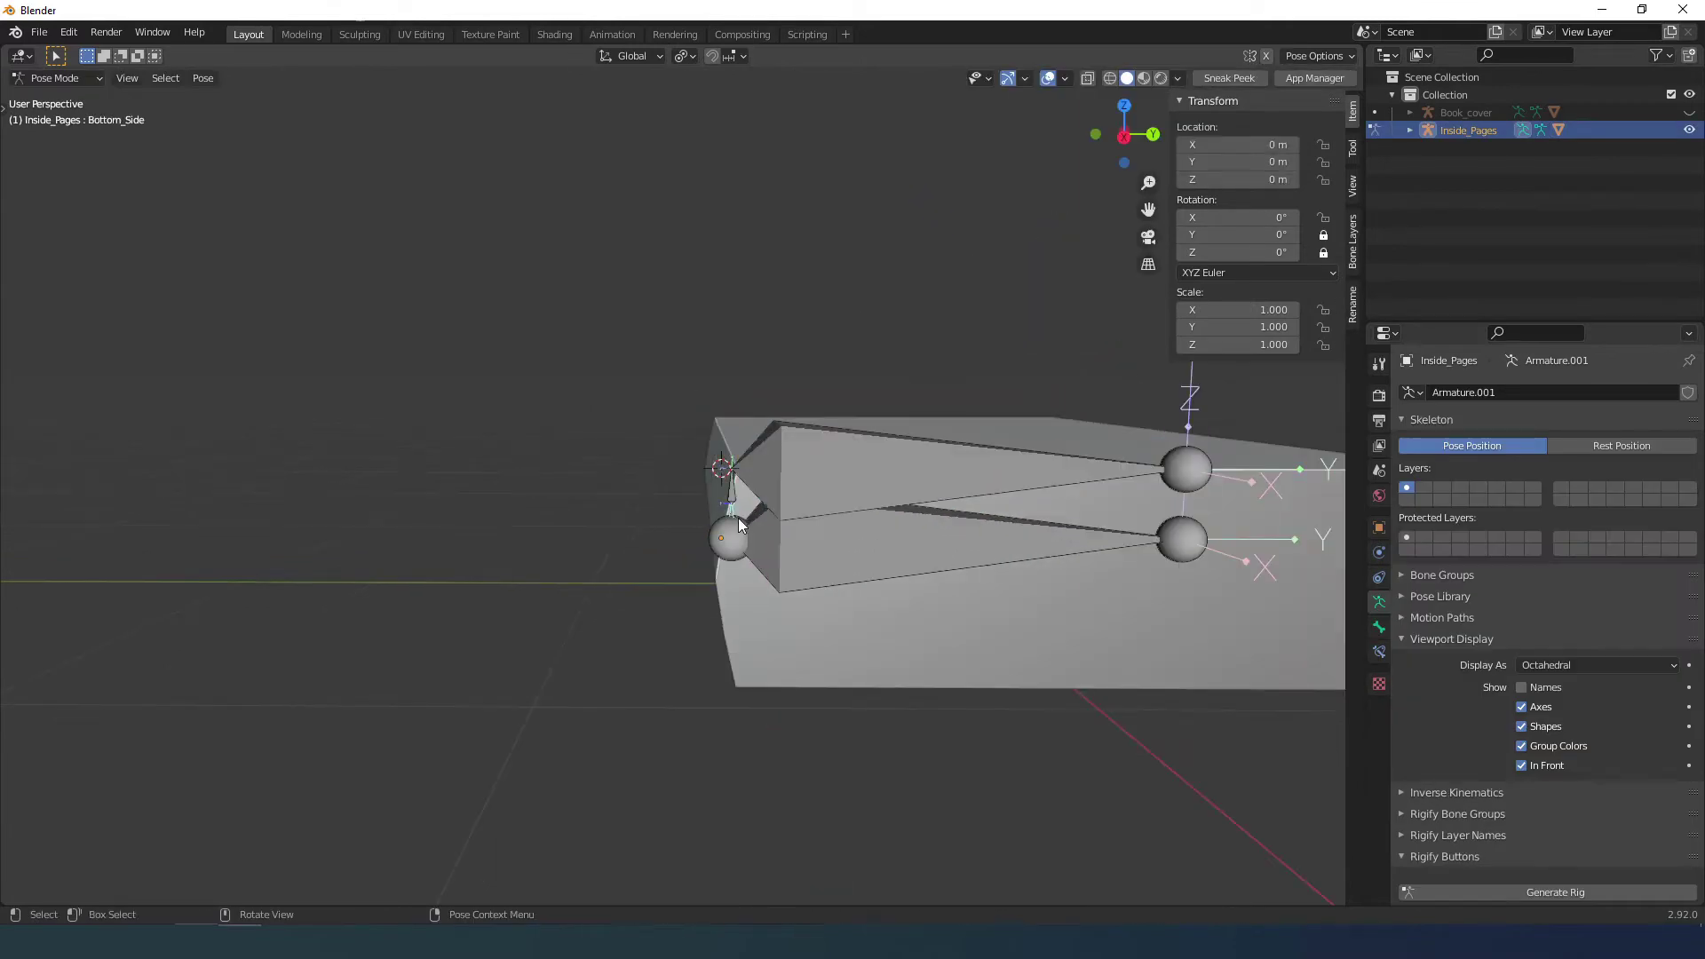
key(KP_3)
key(r)
click(690, 512)
key(r)
click(634, 431)
key(r)
click(853, 259)
middle_drag(799, 515, 899, 587)
scroll(799, 551, down, 2)
scroll(886, 588, down, 1)
Turn on viewport display of the Bevel and Subdivision modifiers for the Pages object in Object Mode.
key(ctrl+Tab)
click(1172, 644)
click(1379, 552)
click(1610, 608)
Examine the smoothed, opened pages around the spine from several angles, selecting the mesh and the armature.
scroll(899, 588, up, 3)
scroll(898, 588, down, 5)
scroll(853, 564, up, 3)
click(834, 550)
shift+click(824, 552)
scroll(763, 568, down, 4)
middle_drag(773, 569, 727, 579)
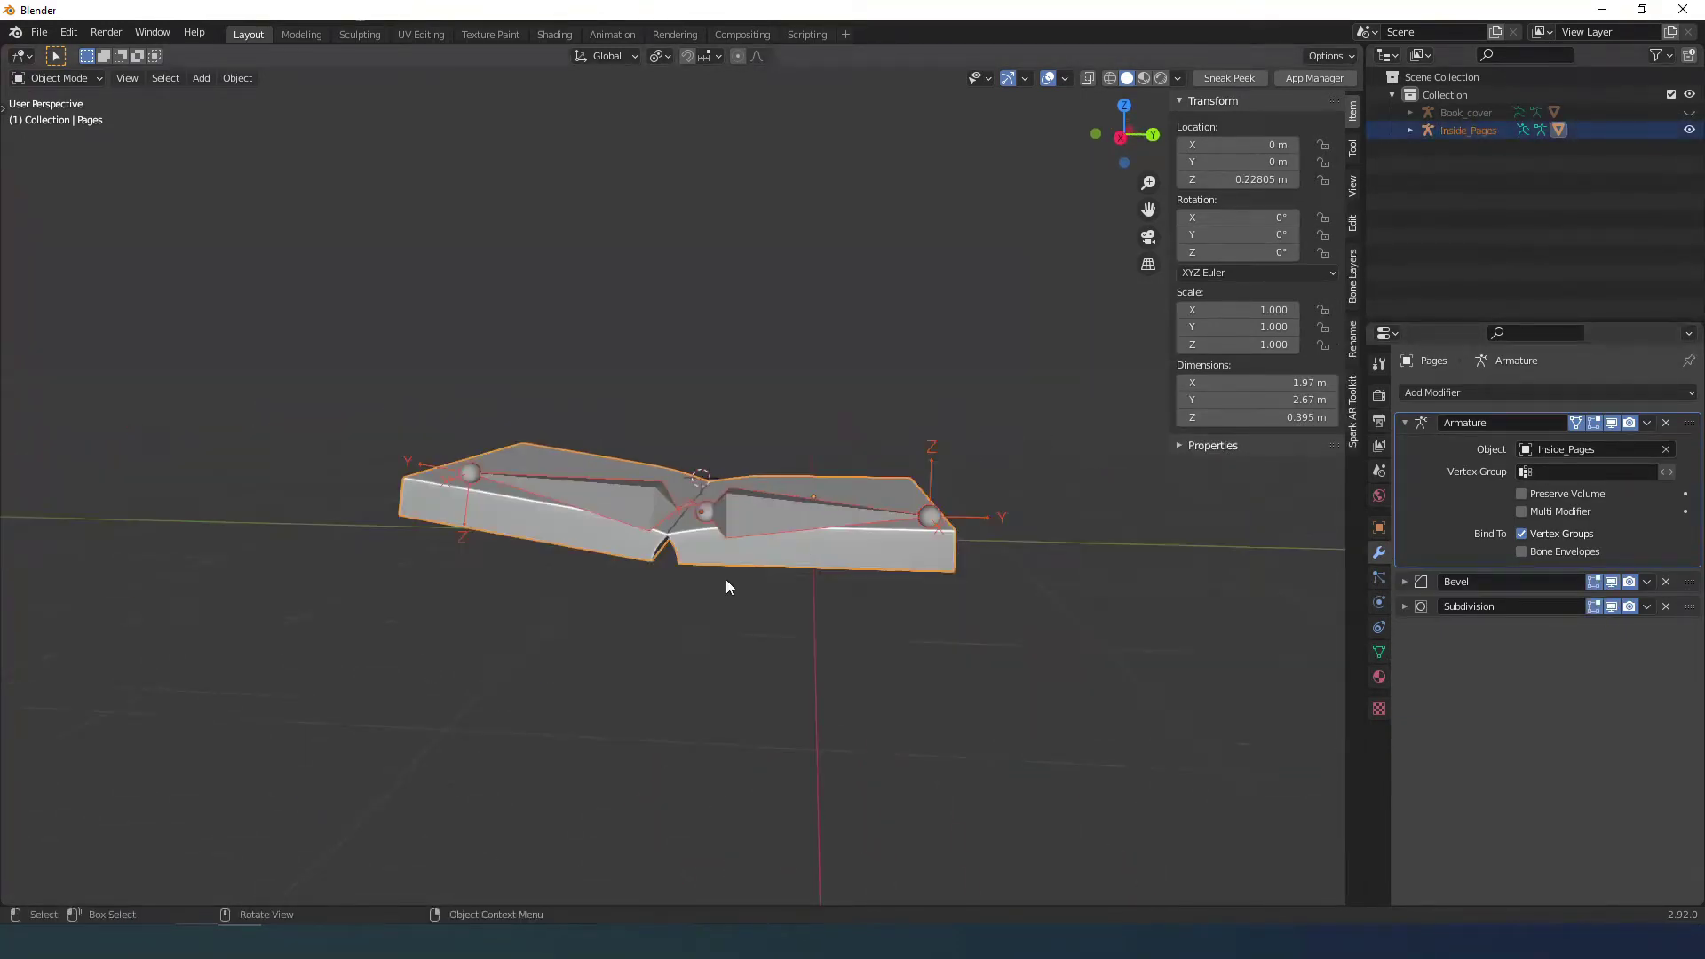
scroll(728, 579, up, 4)
click(891, 562)
scroll(857, 573, down, 2)
middle_drag(851, 576, 846, 575)
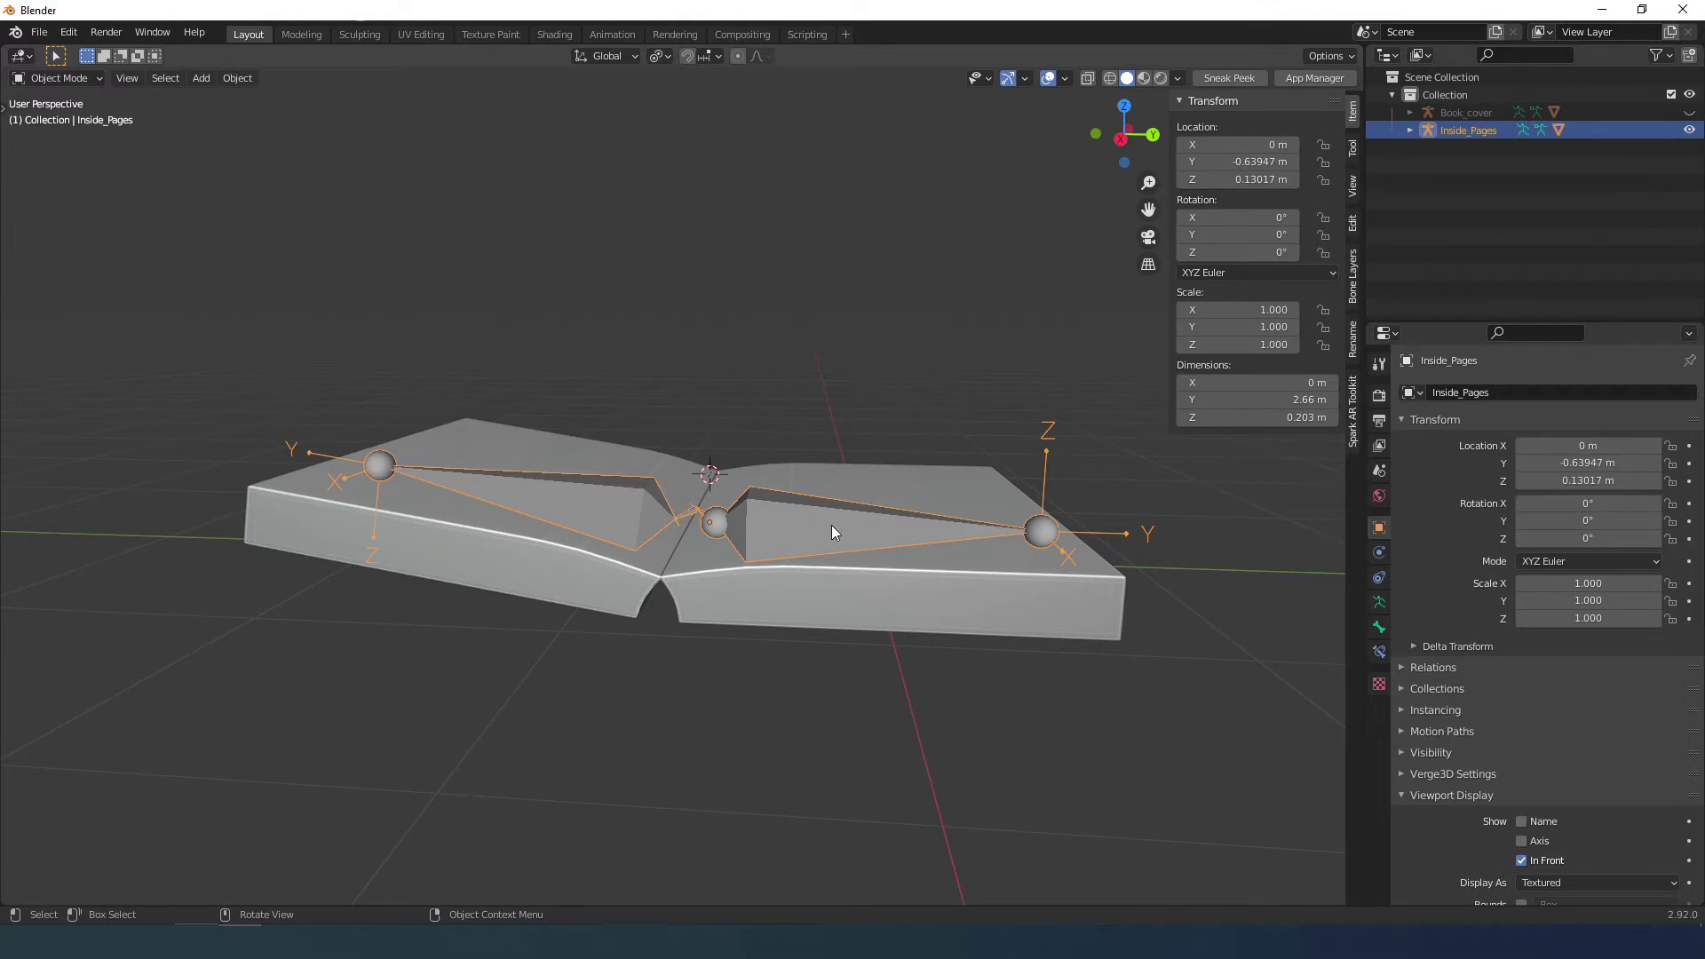
Clear the opened pose of the Inside_Pages armature and snap the 3D cursor to the head joint of Bottom_Pages in Edit Mode.
key(ctrl+Tab)
click(701, 529)
scroll(710, 533, up, 5)
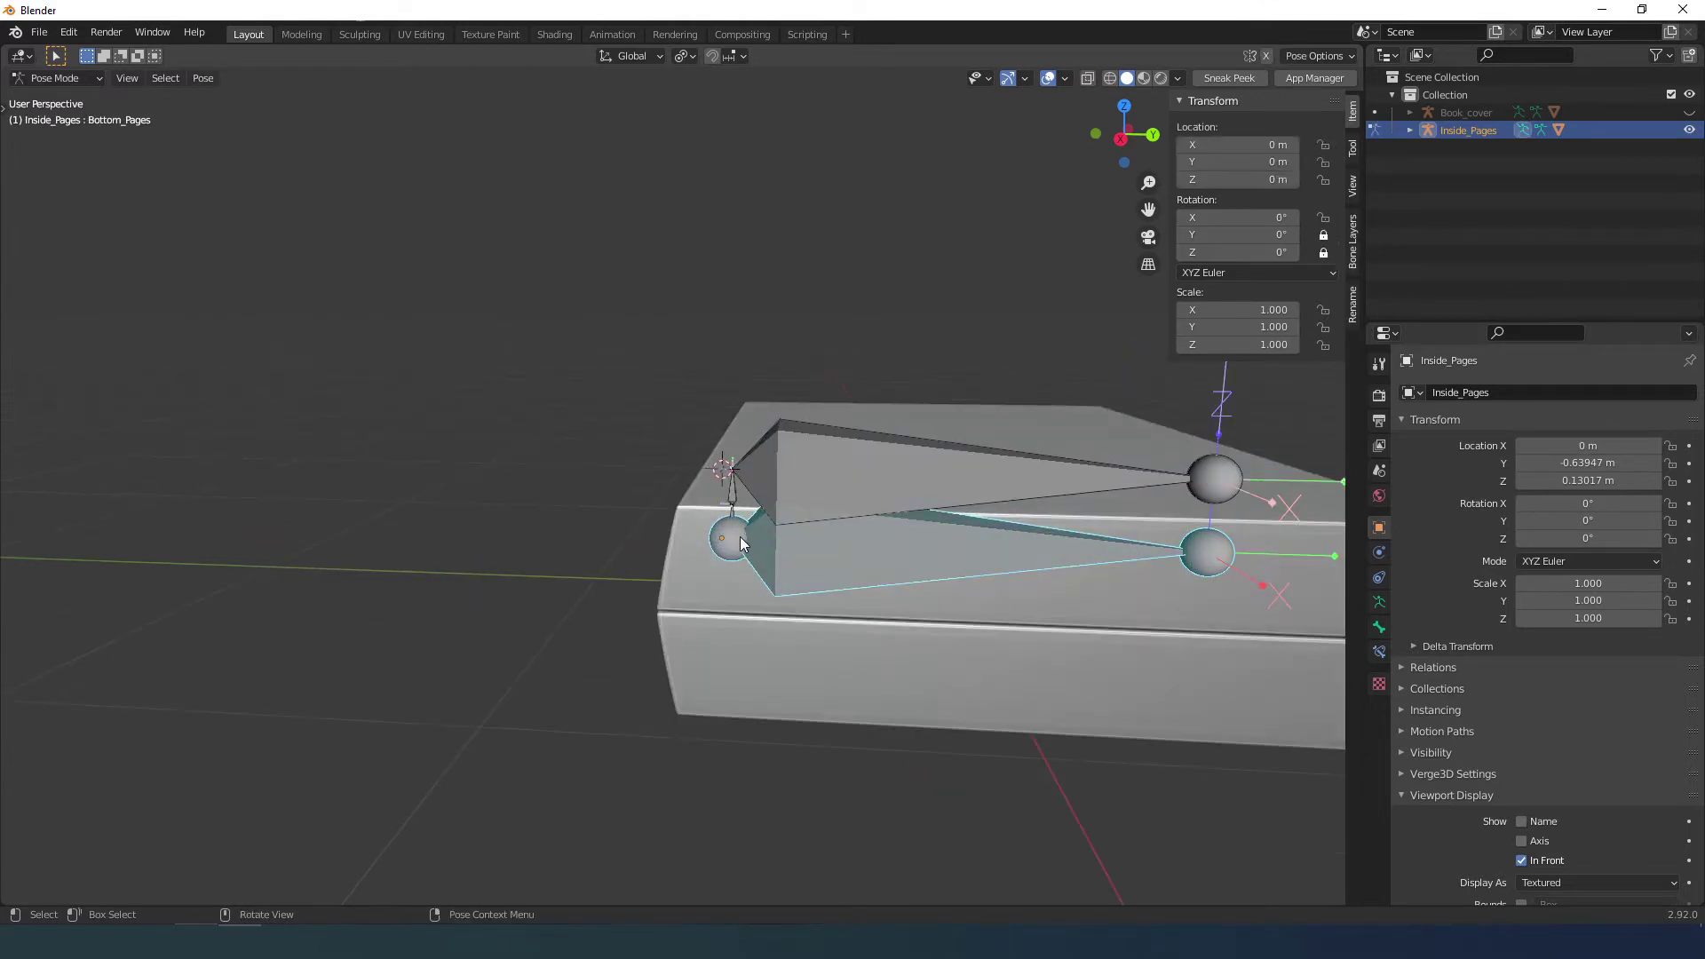
key(Tab)
click(724, 539)
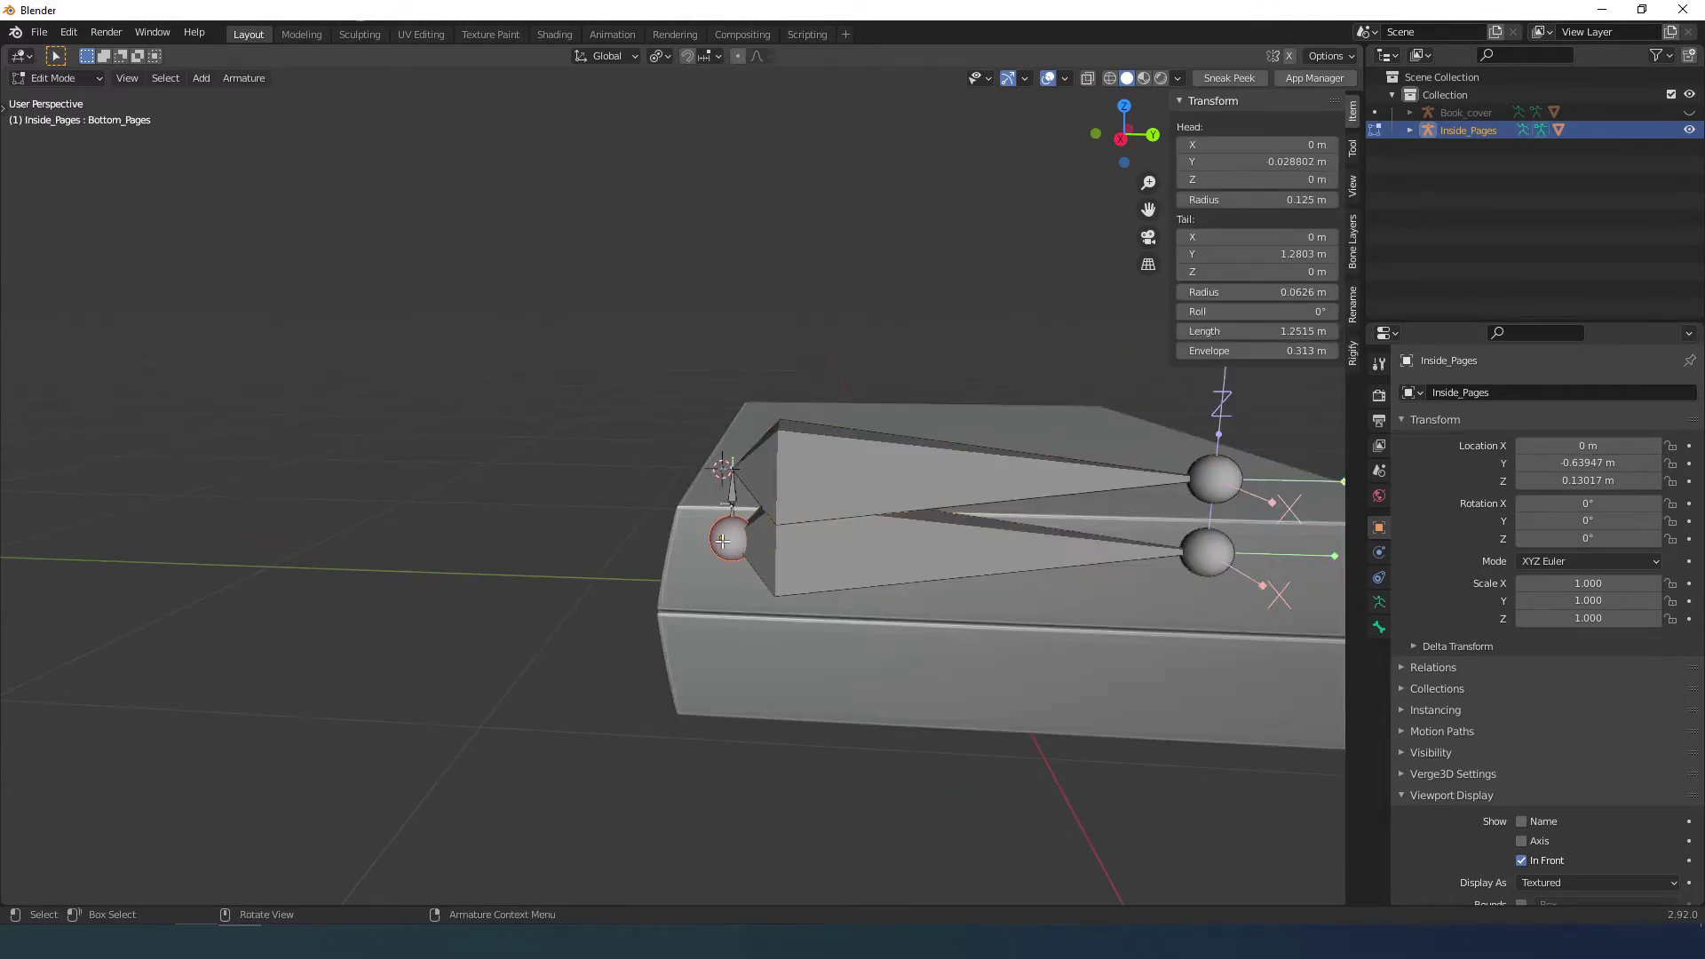
key(shift+s)
click(724, 639)
Duplicate the Bottom_Pages bone in place and scale the copy around the 3D cursor to about 0.83 m long.
click(907, 553)
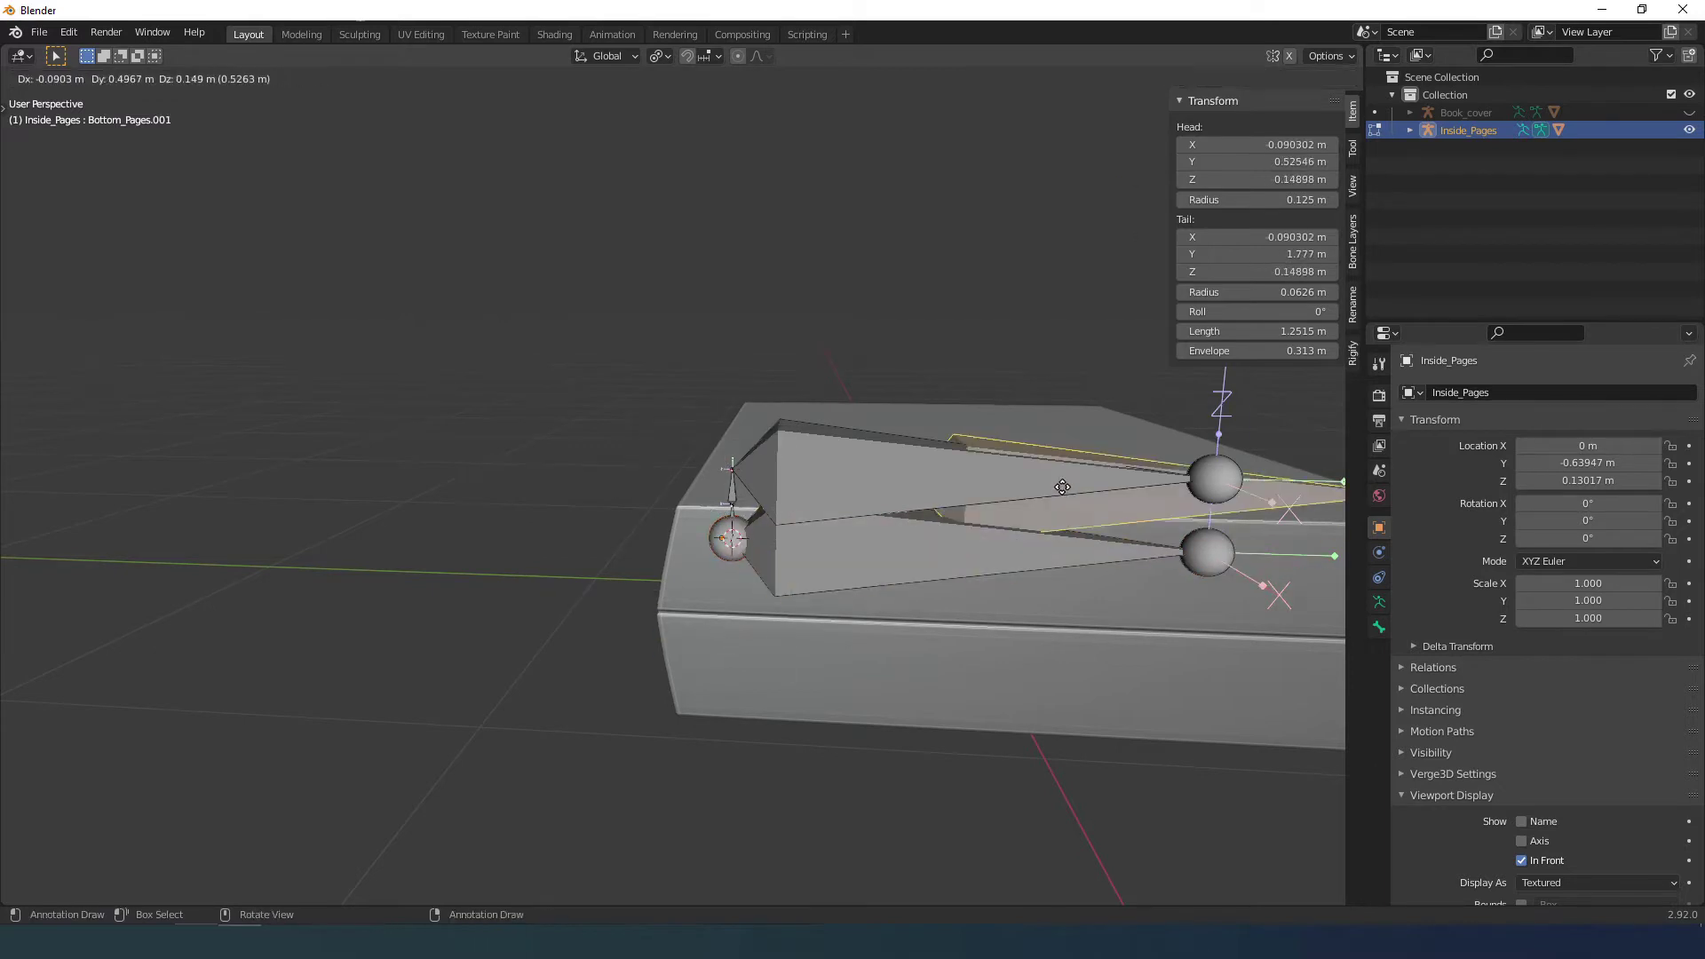
key(shift+d)
click(658, 56)
click(702, 112)
key(s)
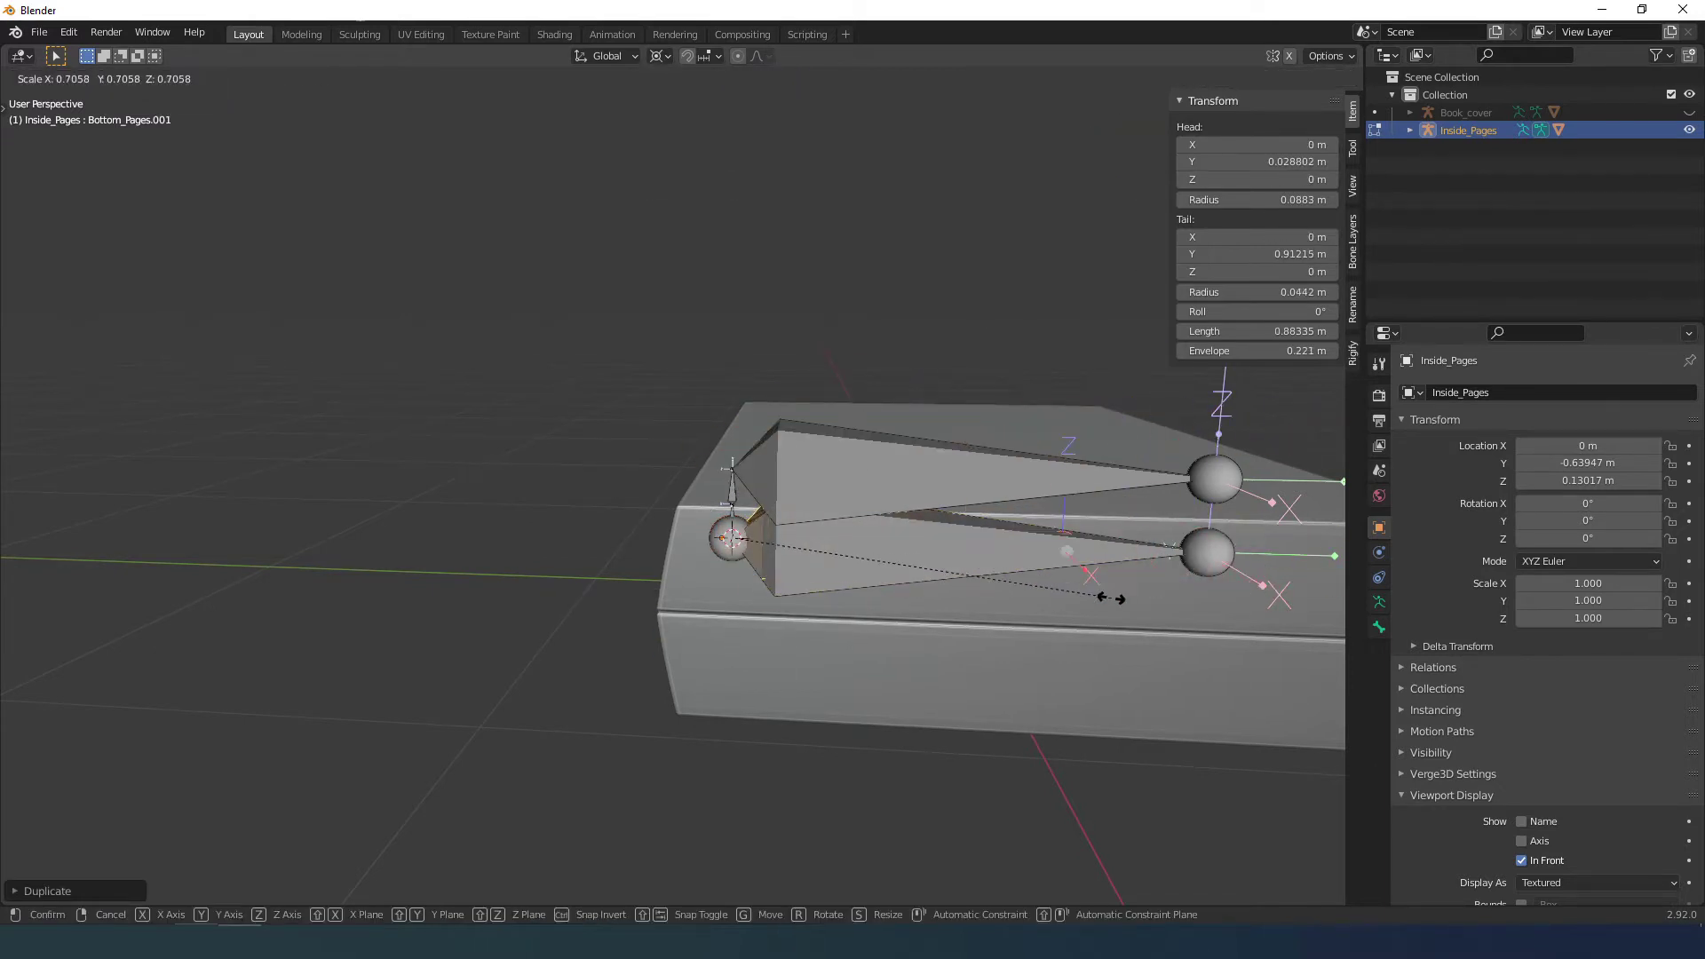
click(1090, 582)
Rename the shorter duplicated bone CTRL_Inside_Pages, viewing the armature from the right side.
key(KP_3)
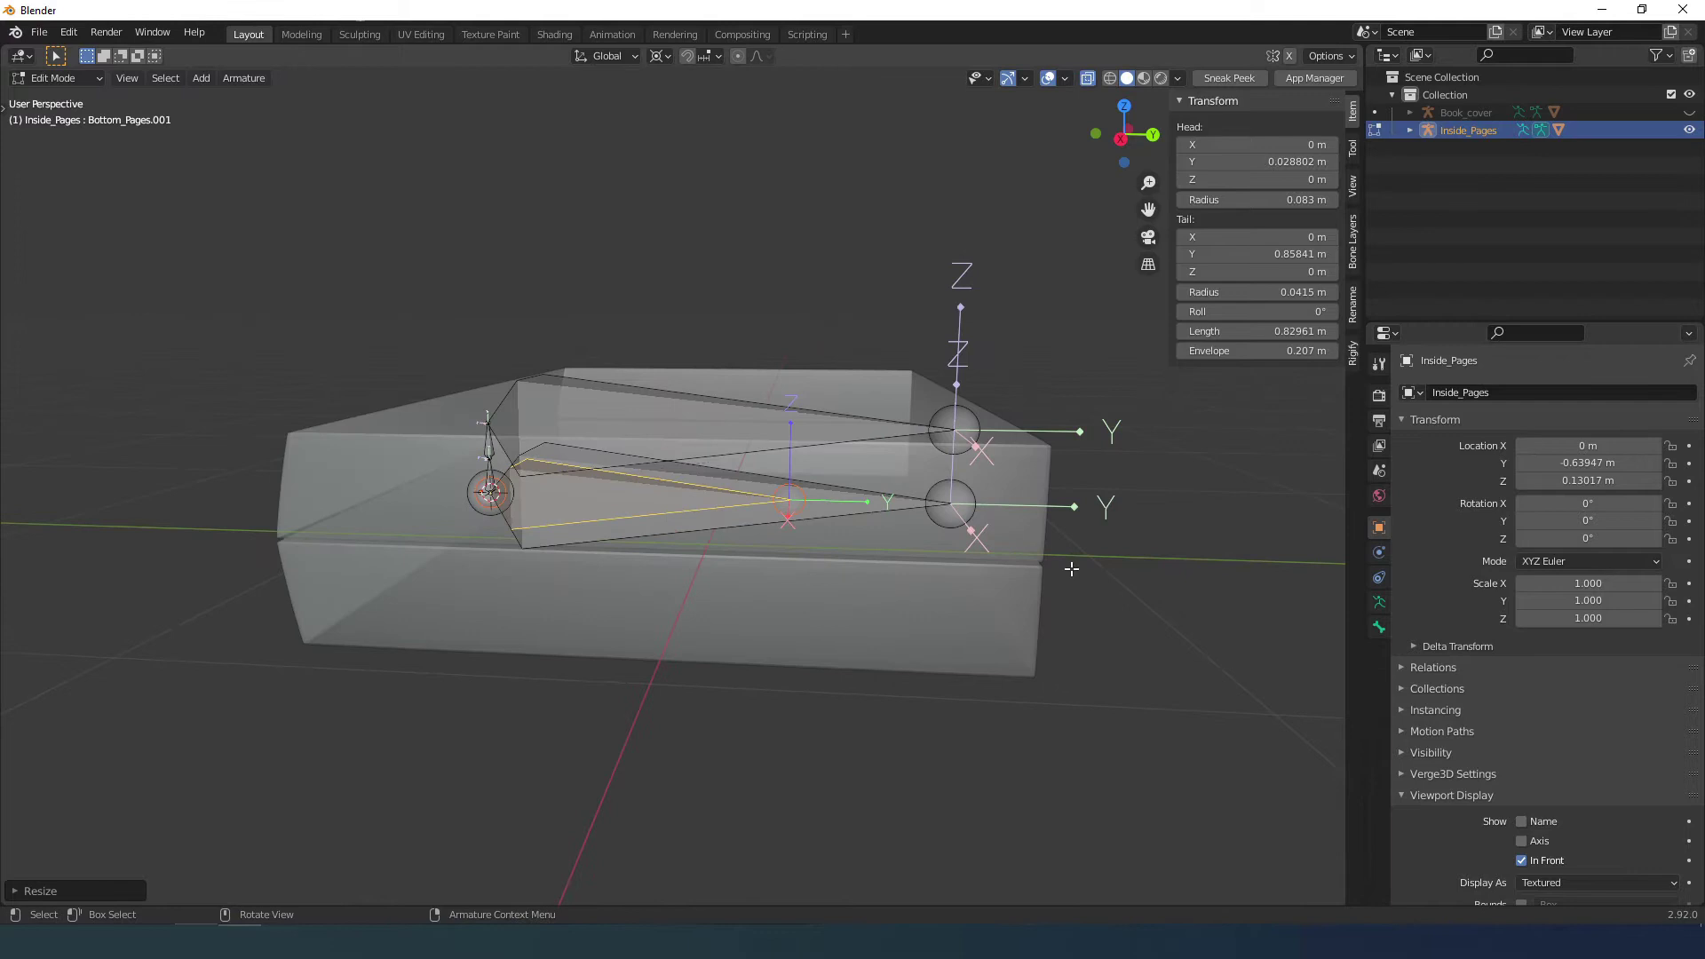
key(n)
scroll(1095, 558, up, 3)
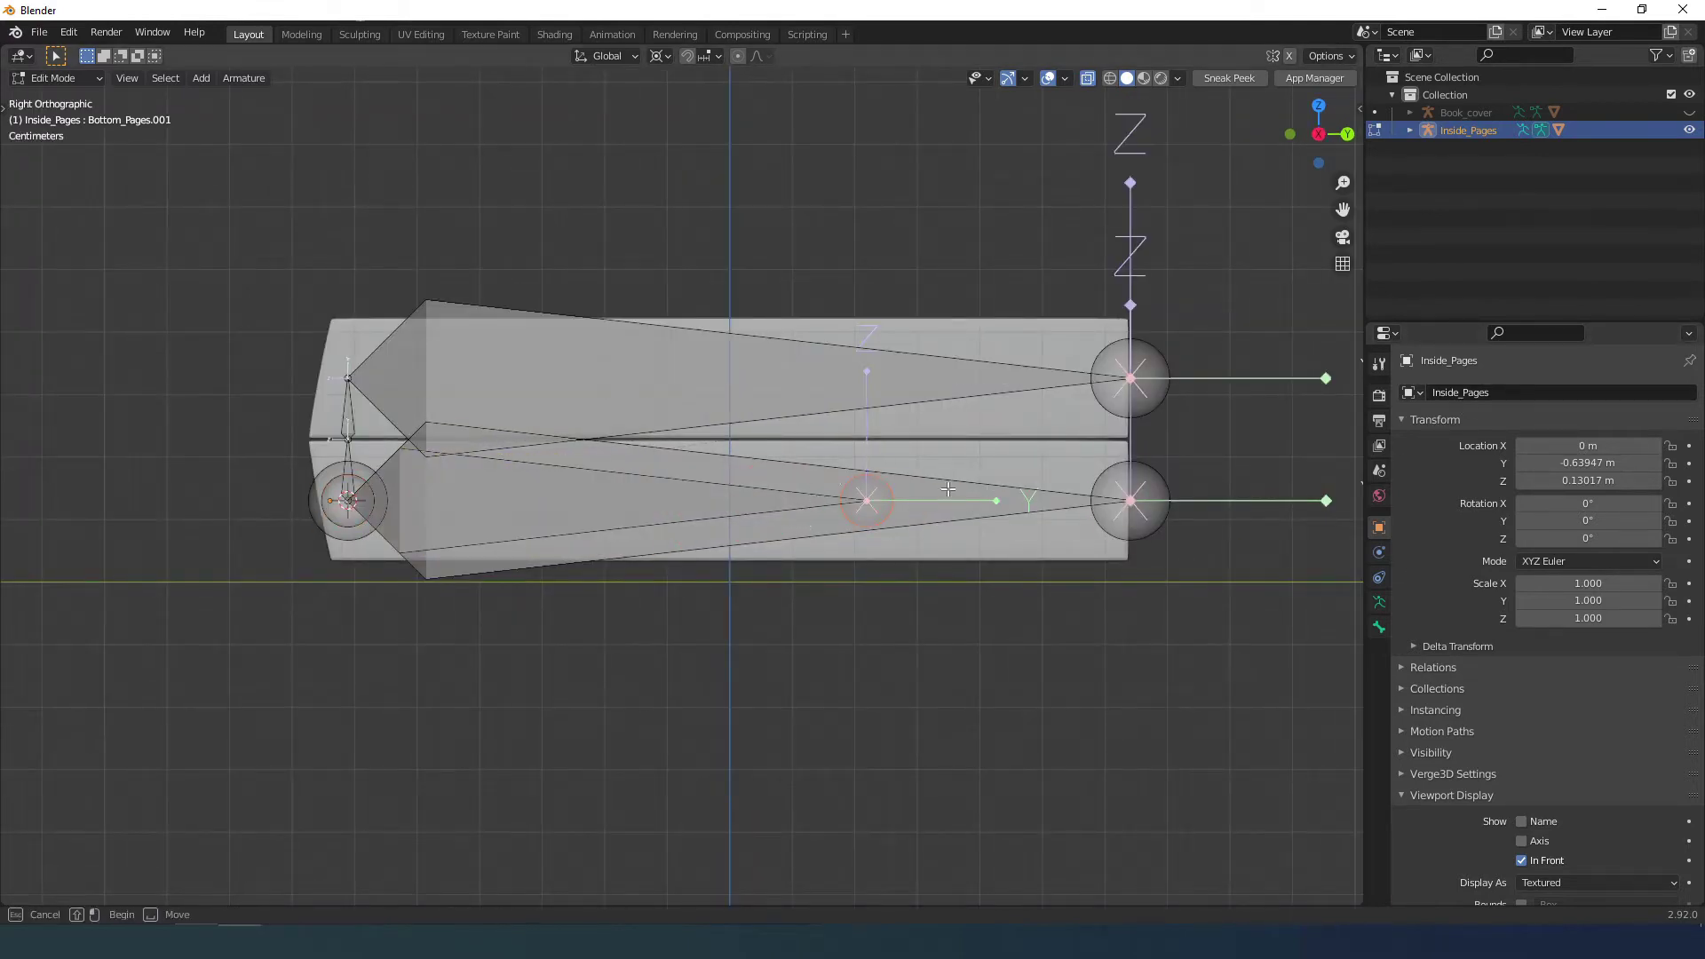
click(1379, 627)
click(1474, 392)
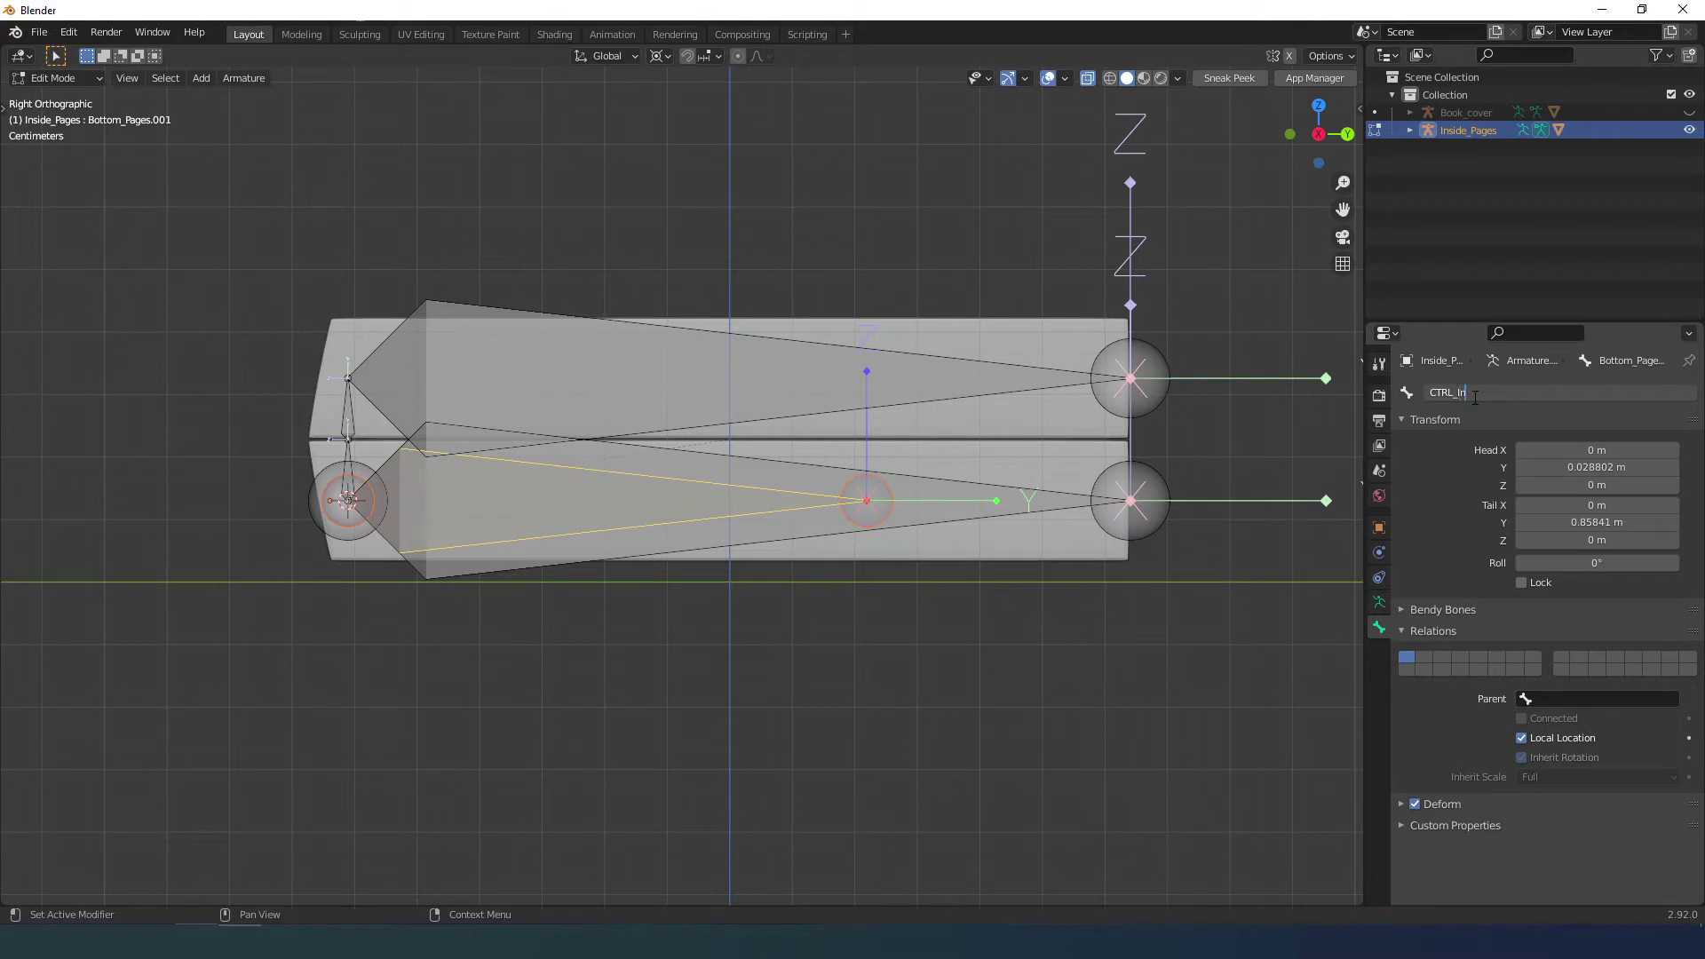
key(Return)
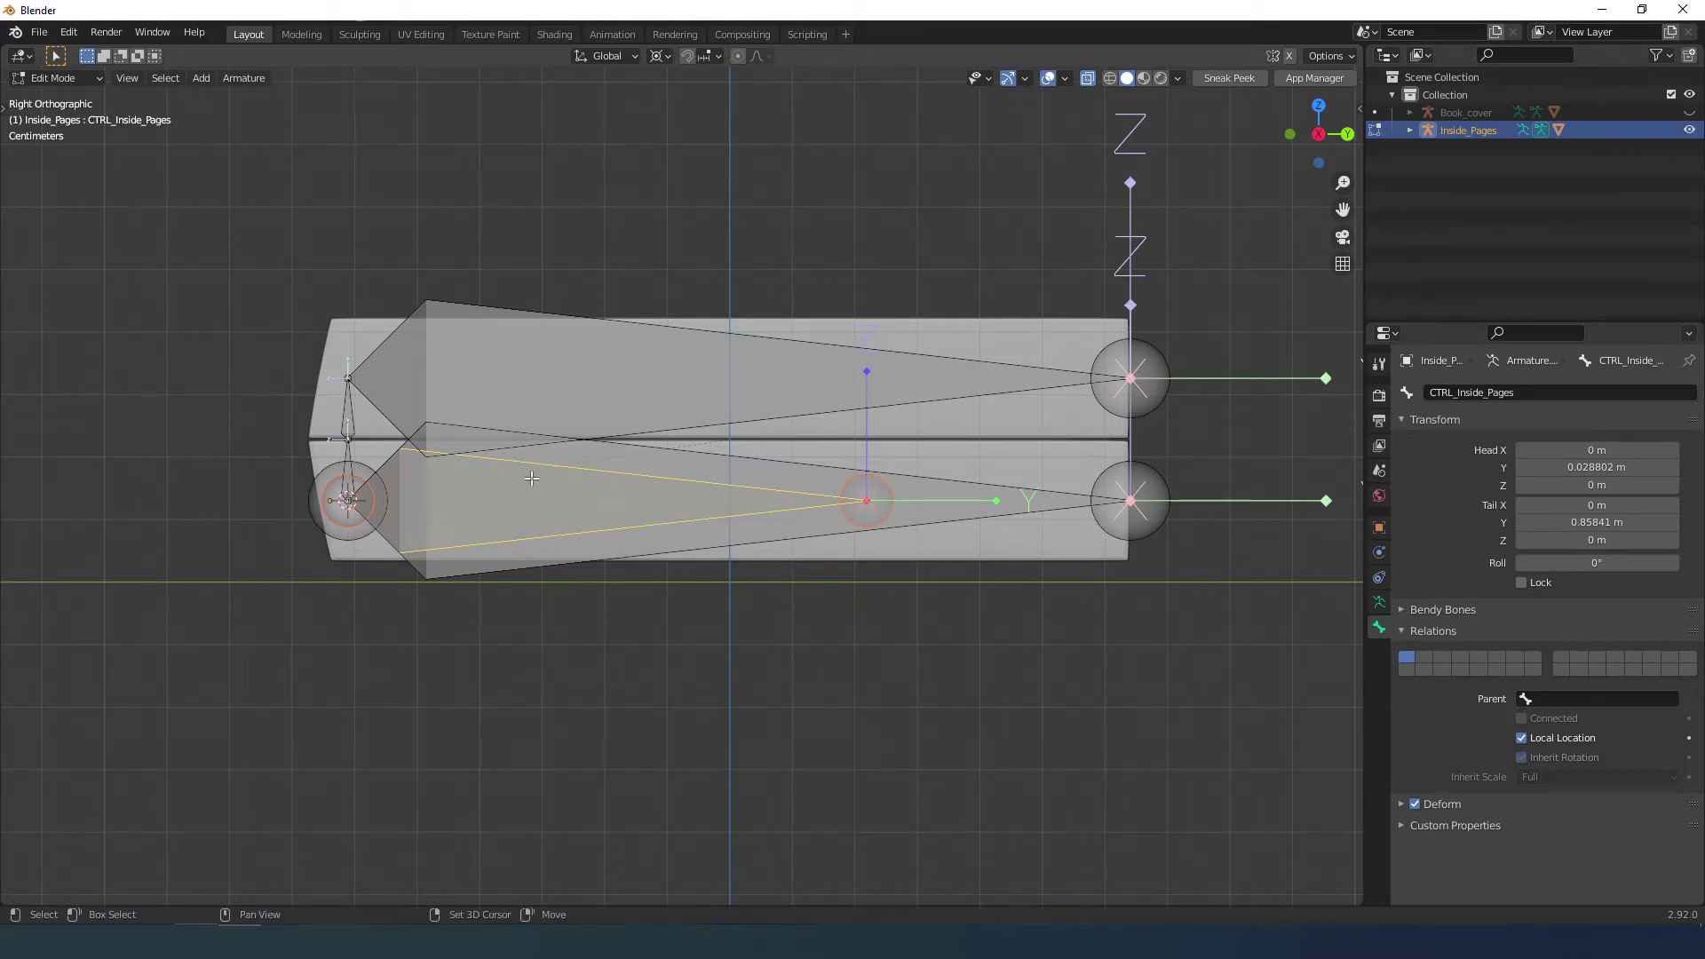
Switch the armature to Pose Mode and try rotating the CTRL_Inside_Pages bone.
shift+middle_drag(531, 478, 639, 492)
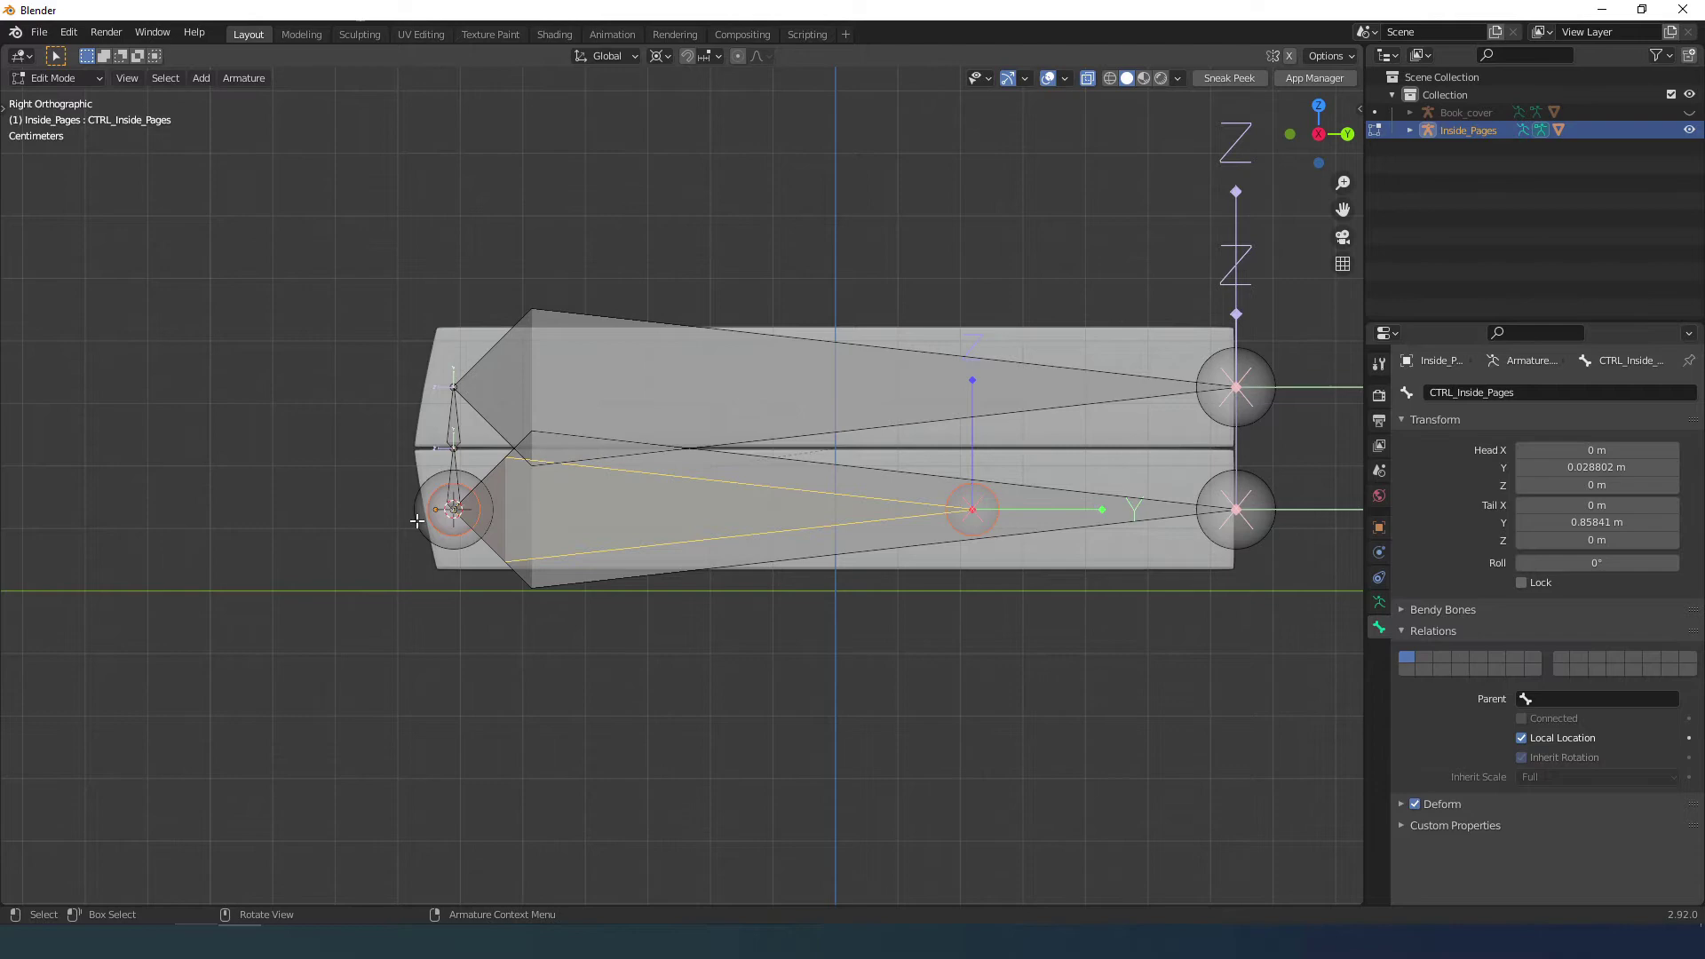
key(ctrl+Tab)
click(615, 599)
middle_drag(615, 598, 700, 530)
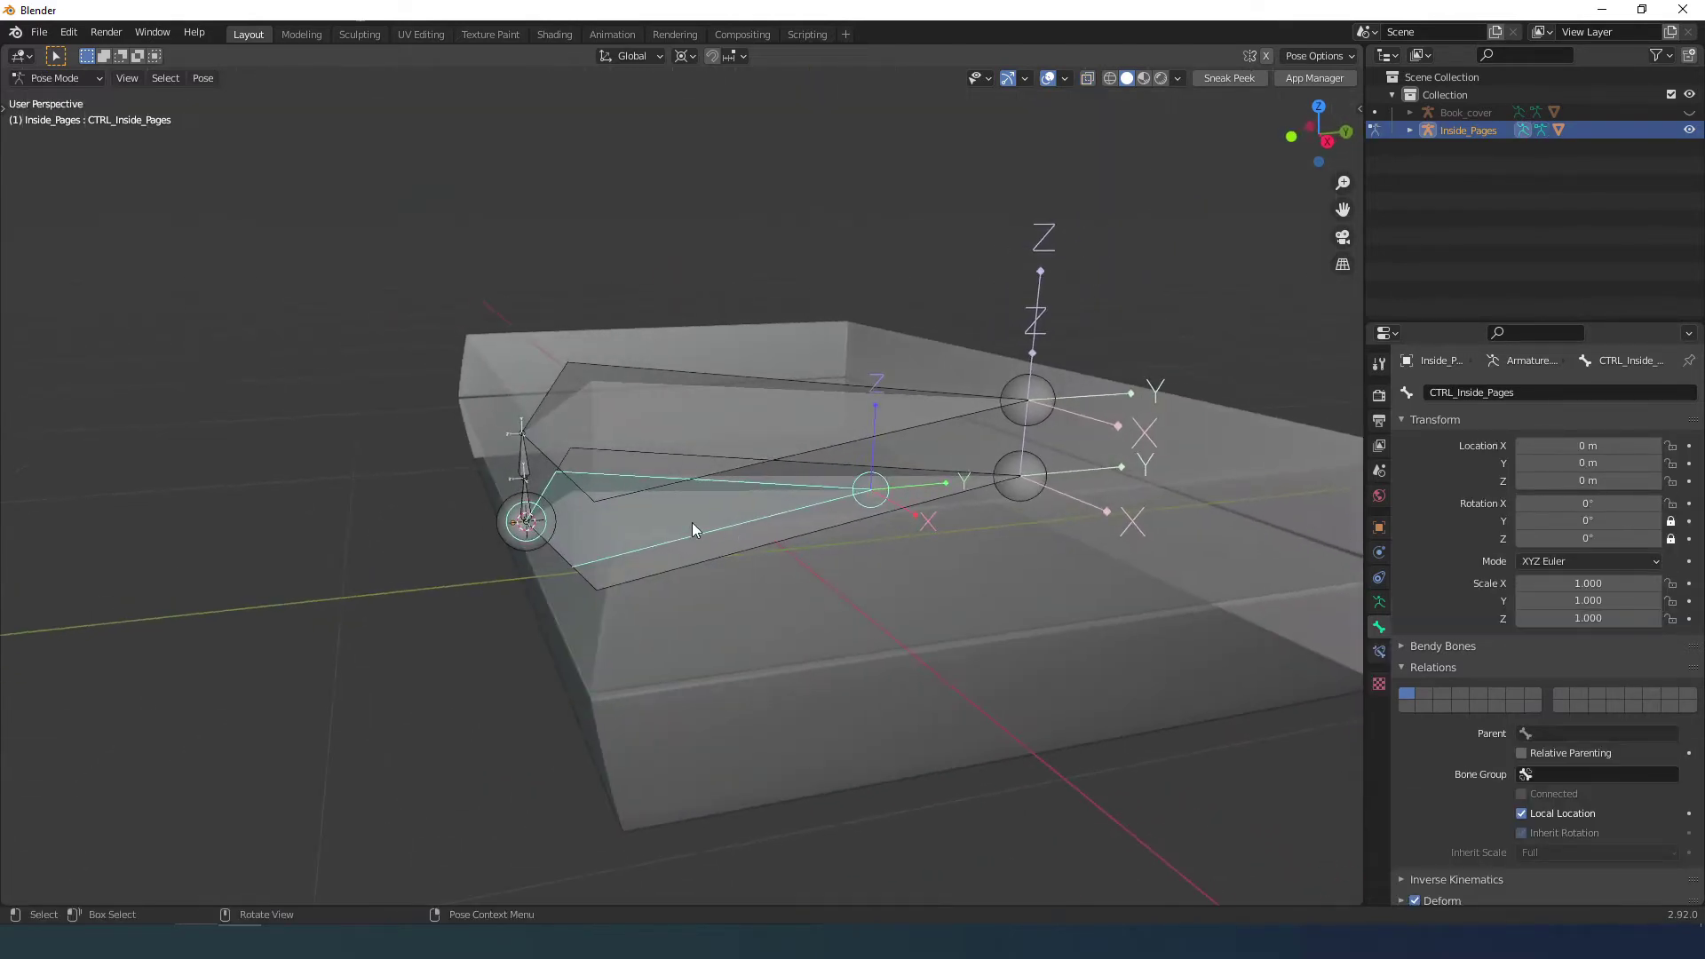
key(r)
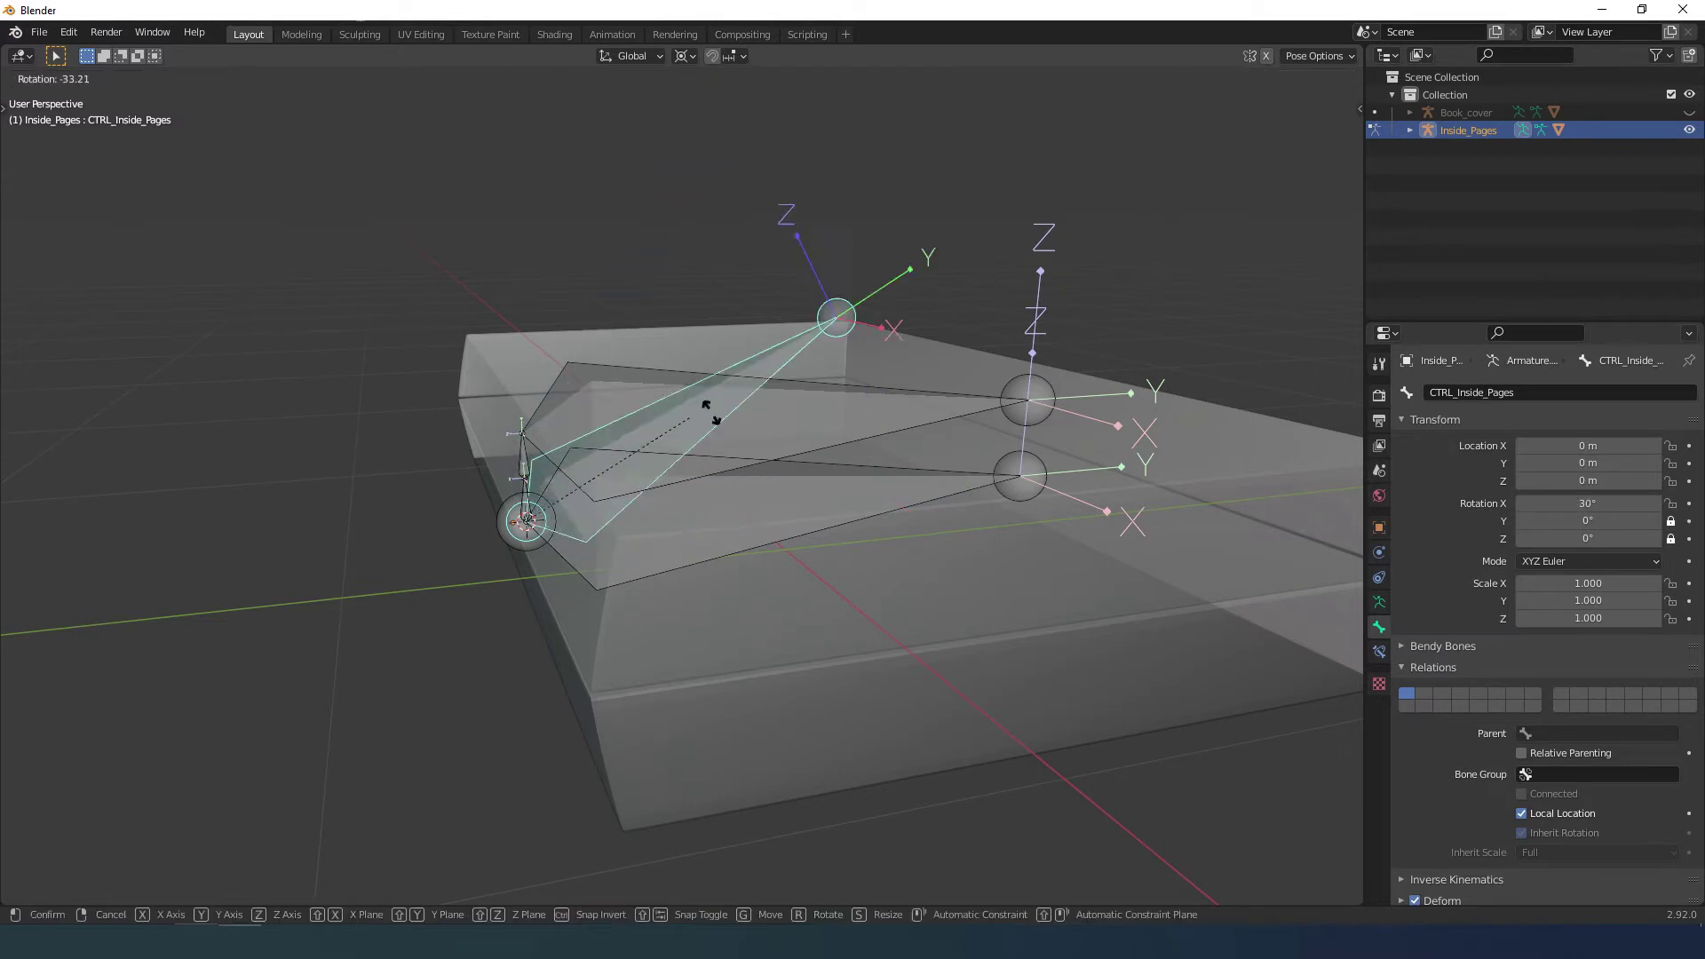
key(Escape)
middle_drag(765, 486, 756, 536)
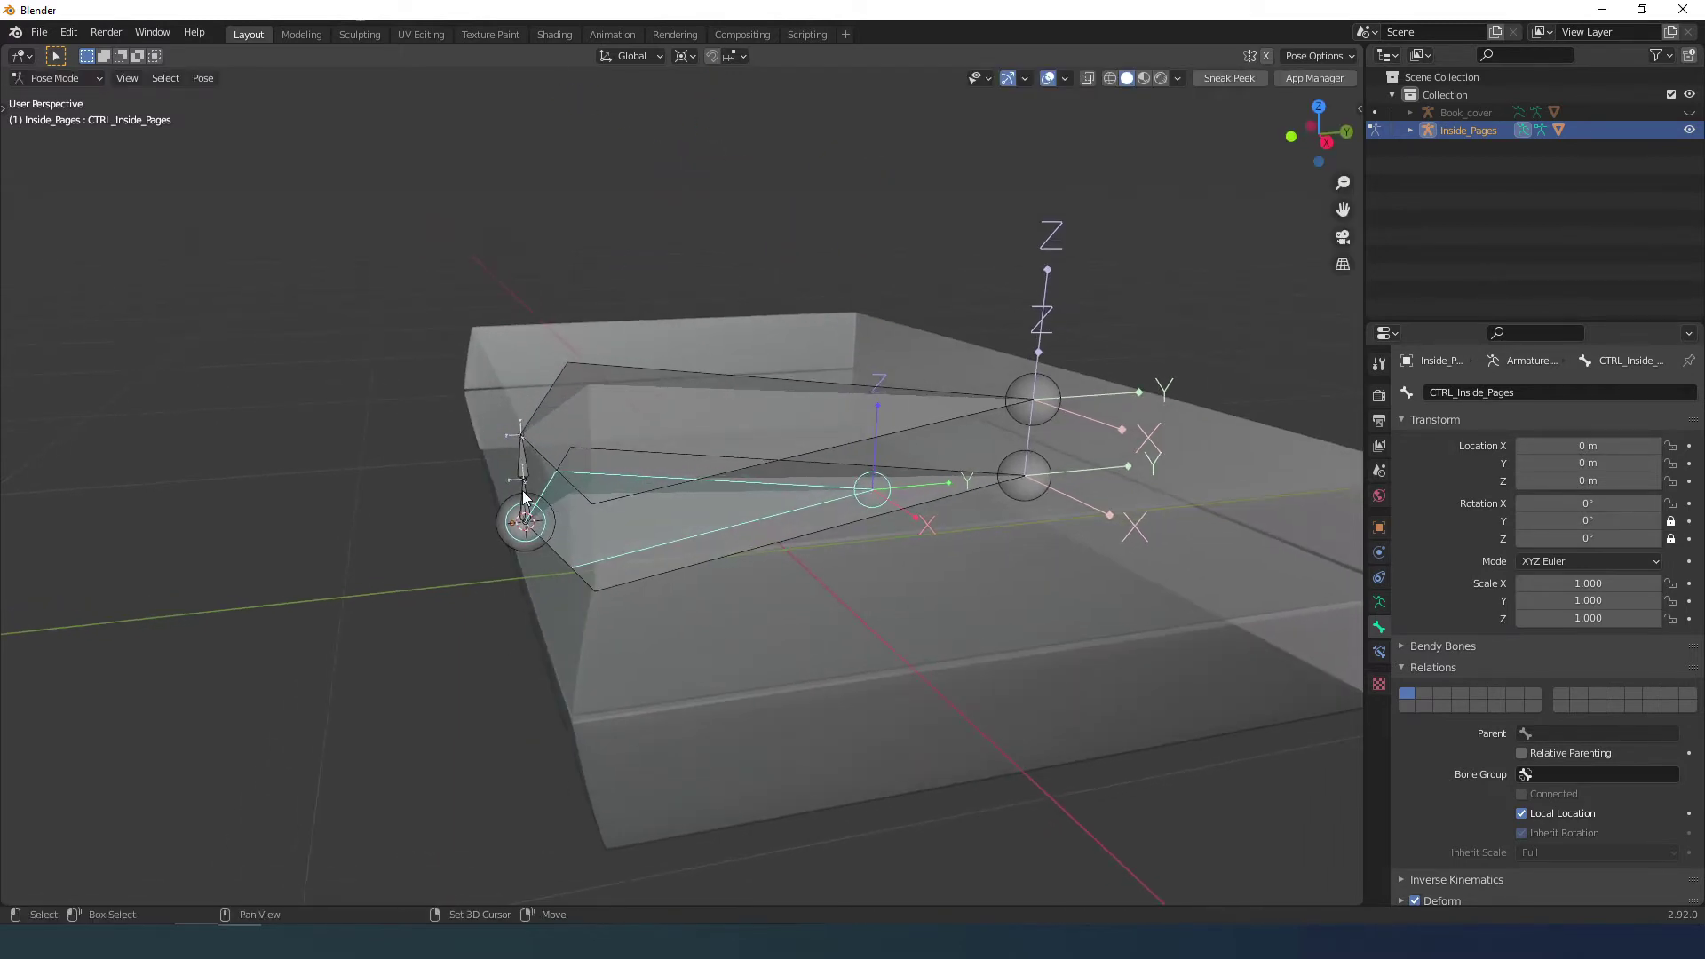
Add a Copy Rotation constraint to the Bottom_Side bone with CTRL_Inside_Pages as its target.
key(ctrl+shift+c)
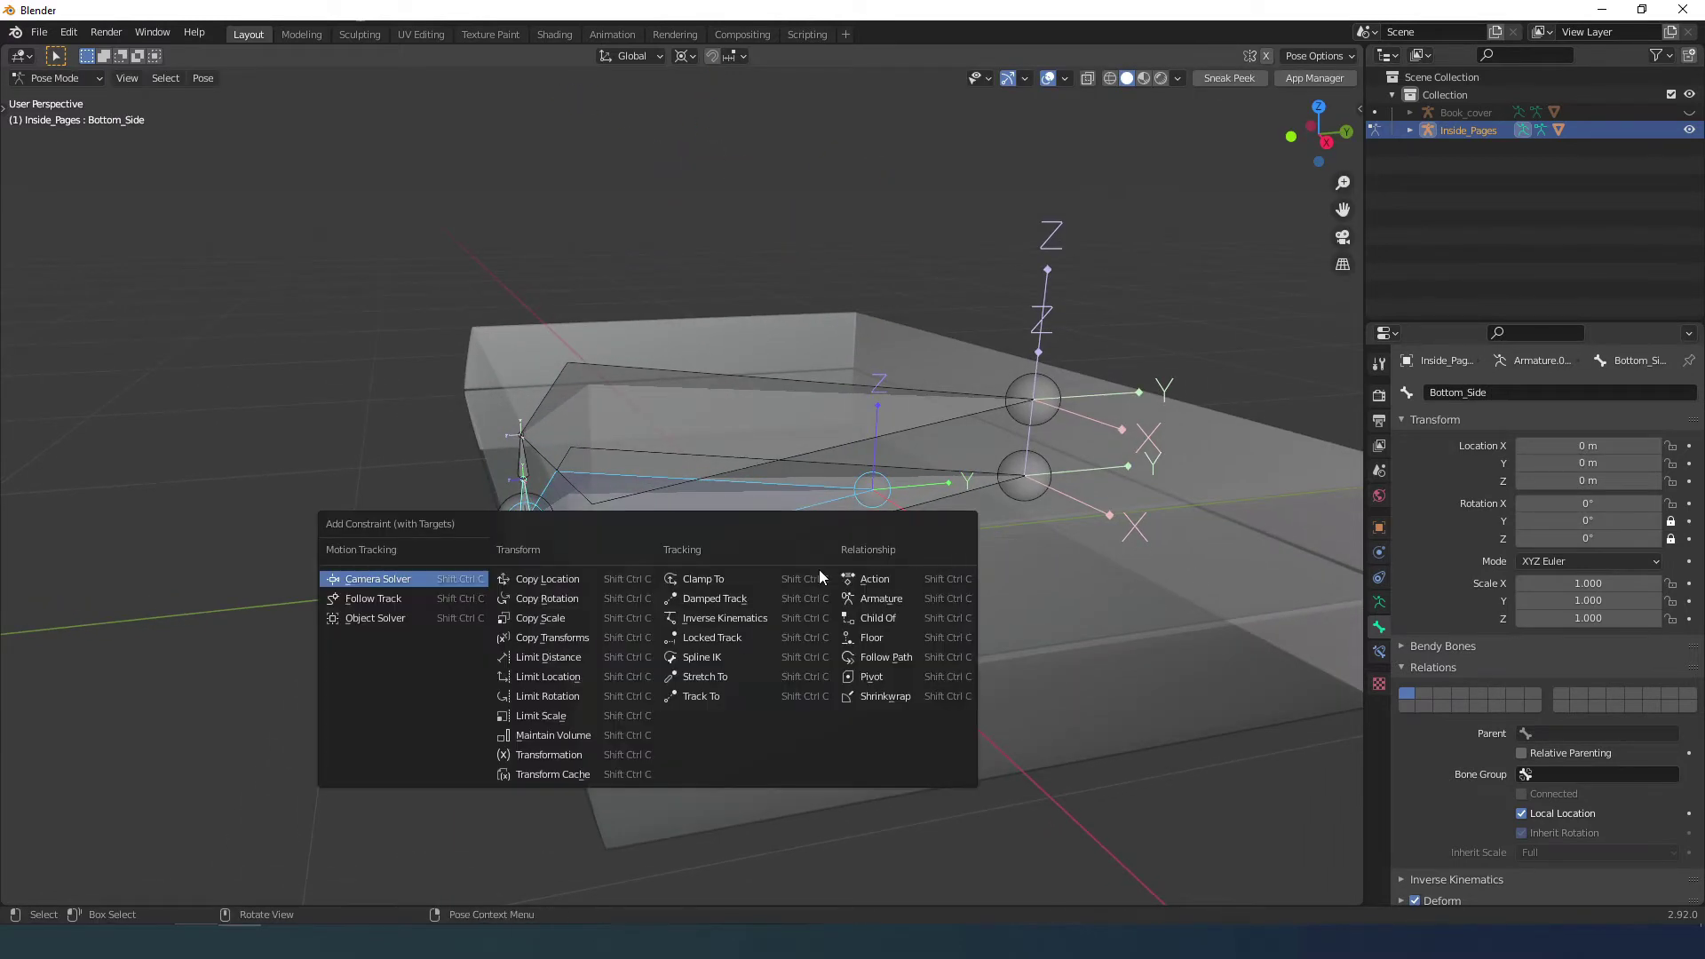
click(561, 605)
middle_drag(562, 606, 867, 597)
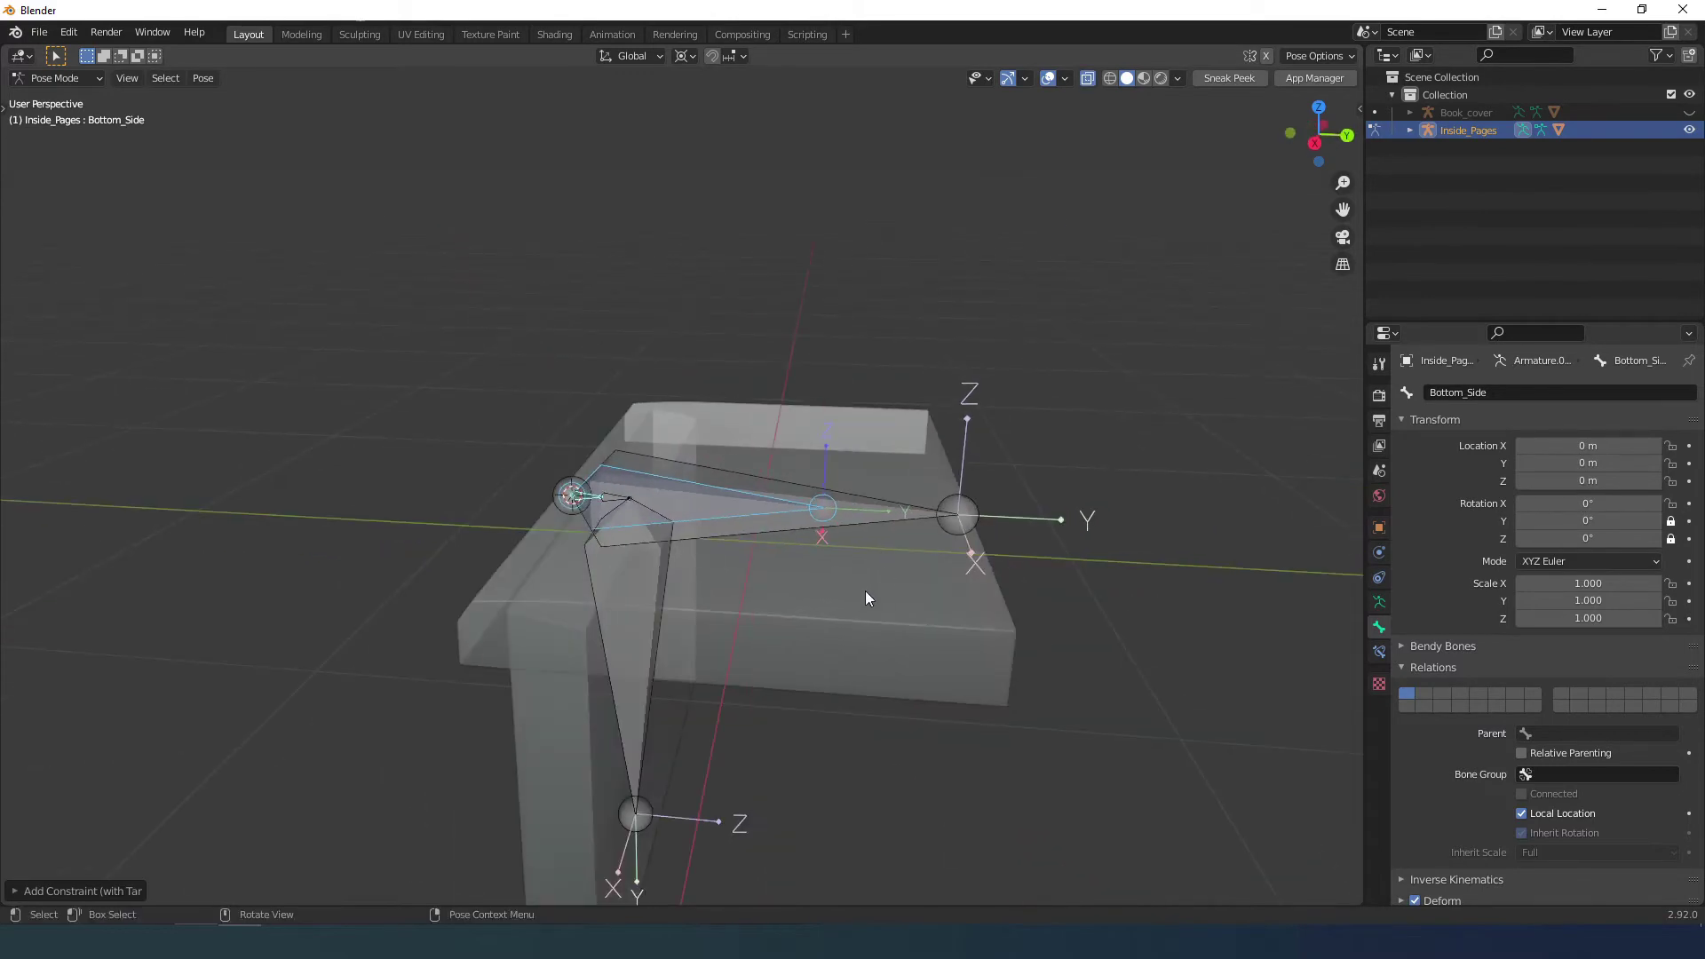
Change the solid shading colour to tint the pages and adjust the Inside_Pages armature's Display As for see-through bones.
key(ctrl+Tab)
key(alt+z)
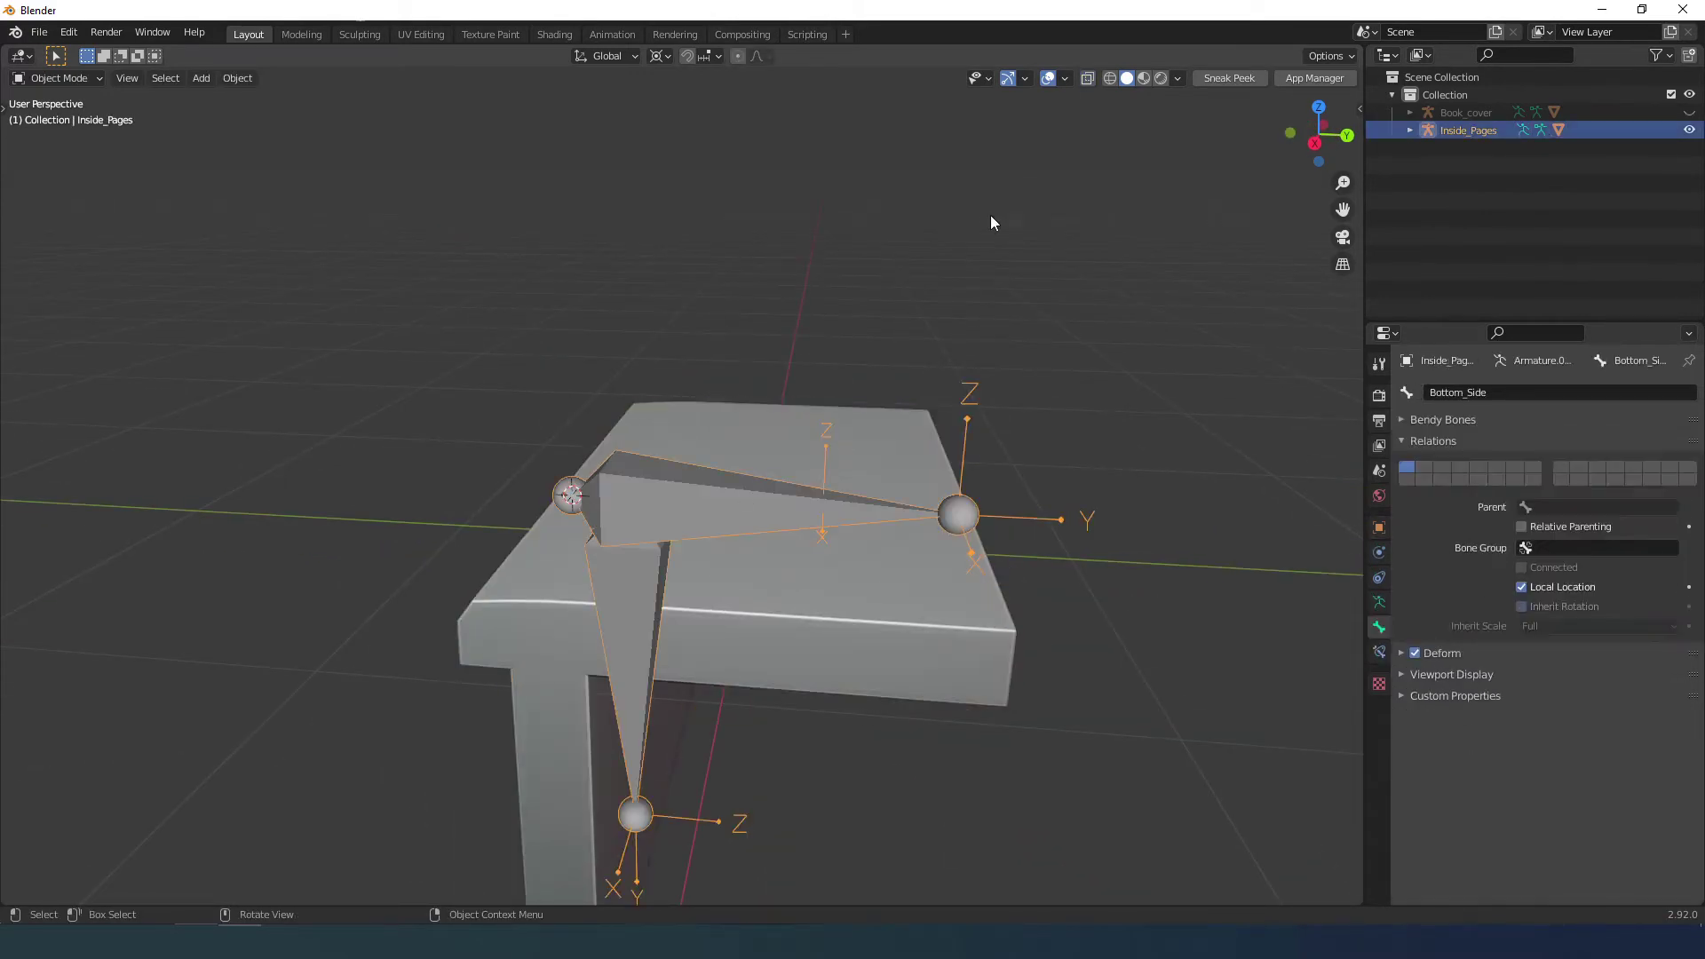
click(1177, 78)
click(1168, 318)
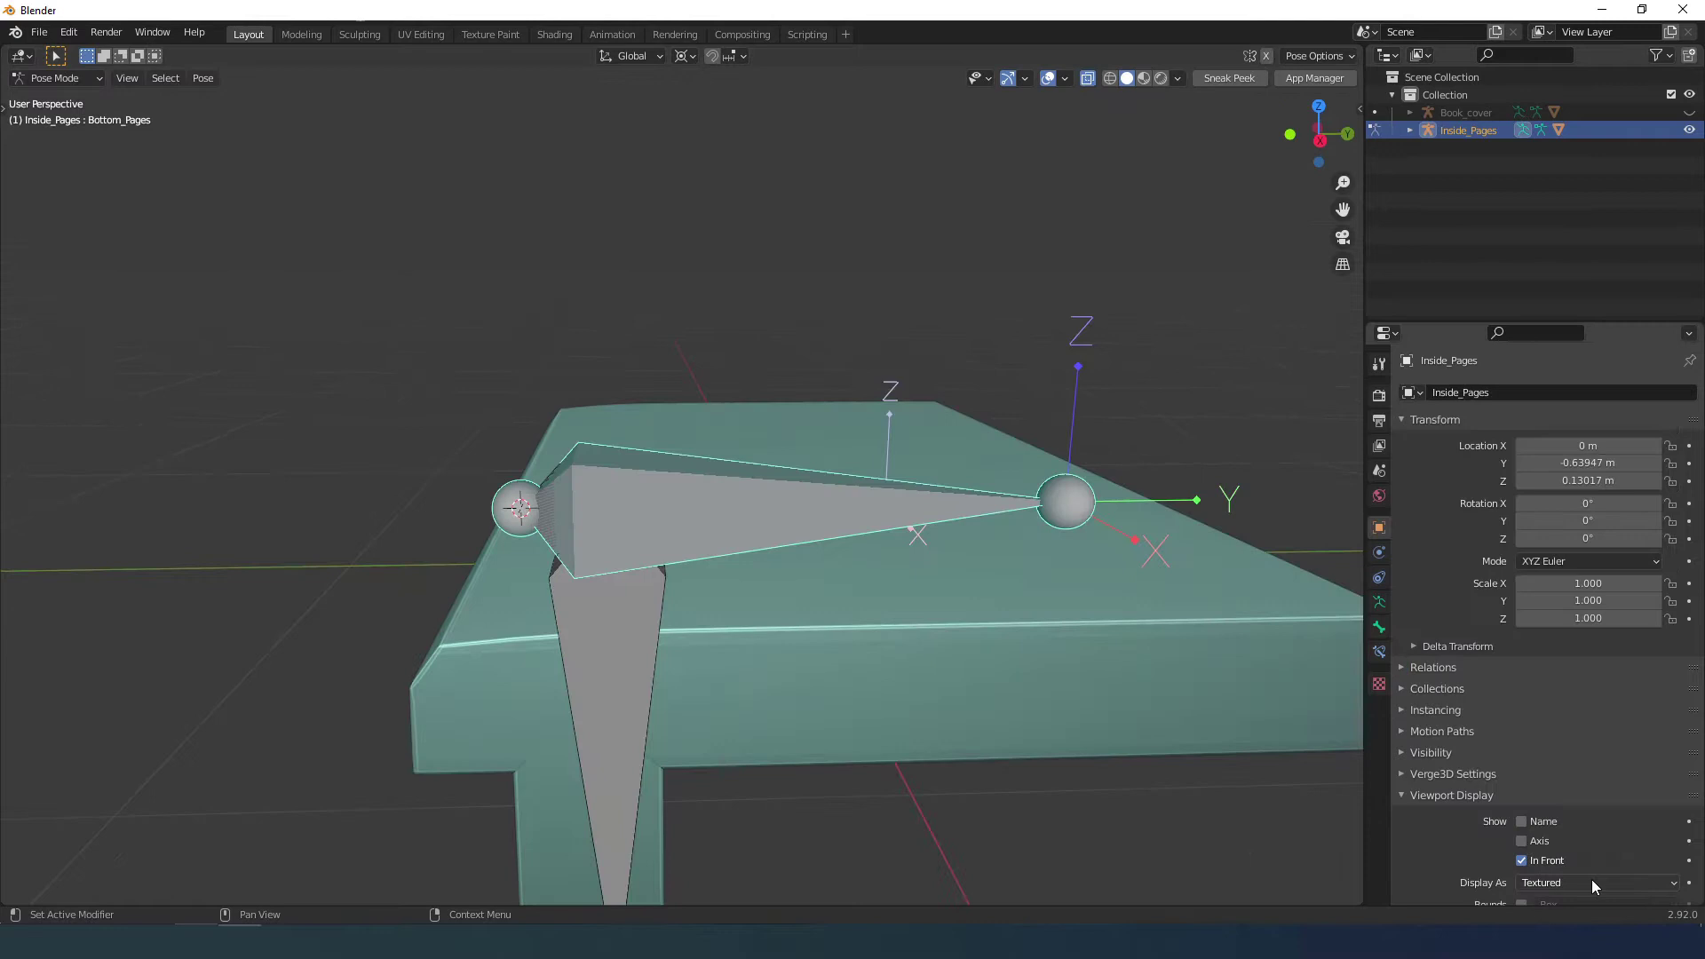
click(1591, 879)
Set Target and Owner of the Bottom_Side bone's Copy Rotation constraint to Local Space and test-rotate CTRL_Inside_Pages.
click(552, 508)
click(553, 508)
click(1379, 652)
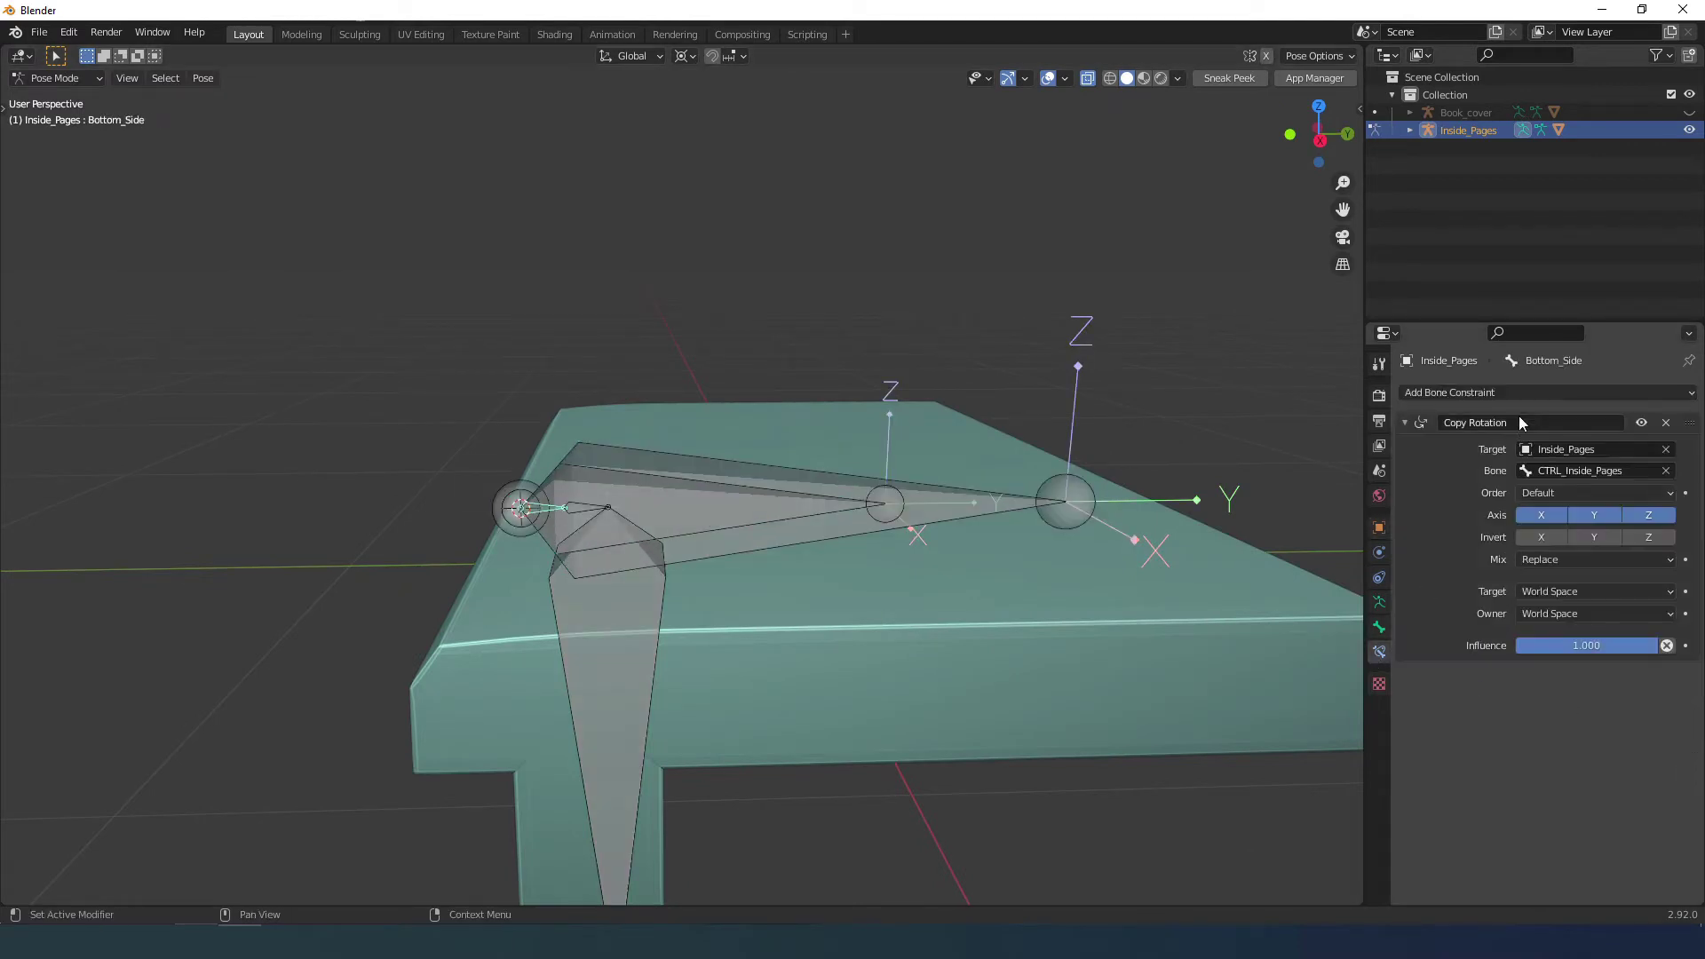
scroll(1041, 515, down, 2)
middle_drag(1041, 517, 1027, 489)
click(1581, 592)
click(1559, 689)
click(1596, 614)
click(1561, 710)
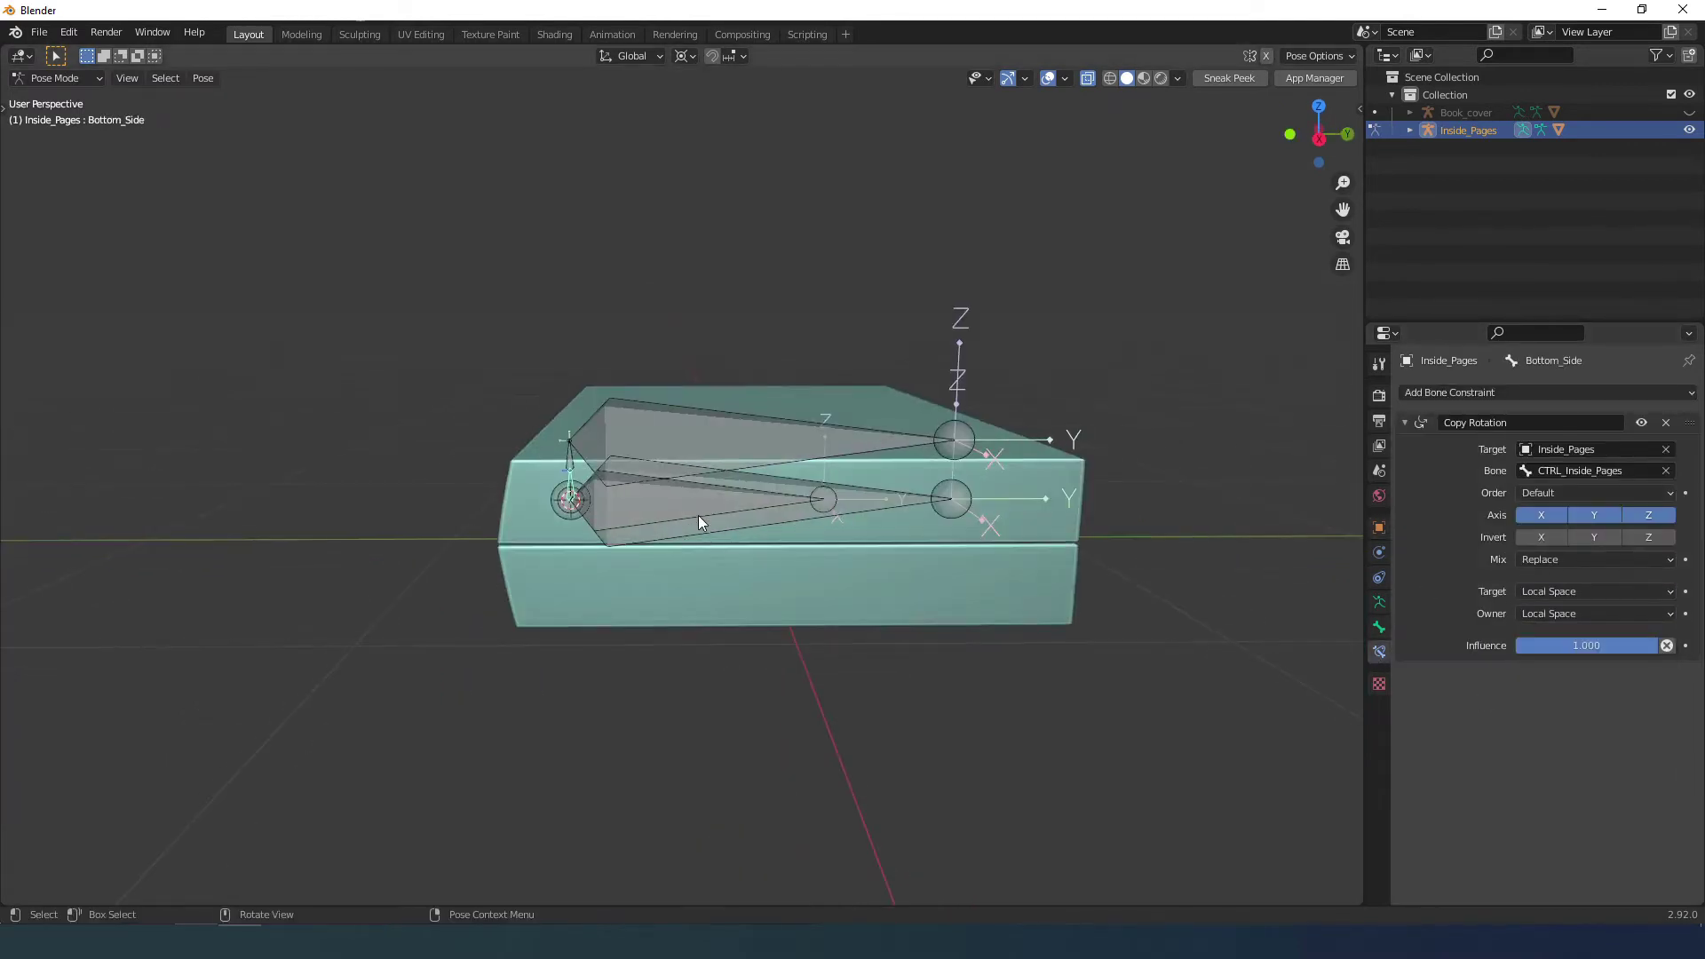
click(760, 503)
key(r)
key(Escape)
Copy the Bottom_Side bone's Copy Rotation constraint to the Top_Side and Top_Pages bones.
scroll(588, 489, up, 4)
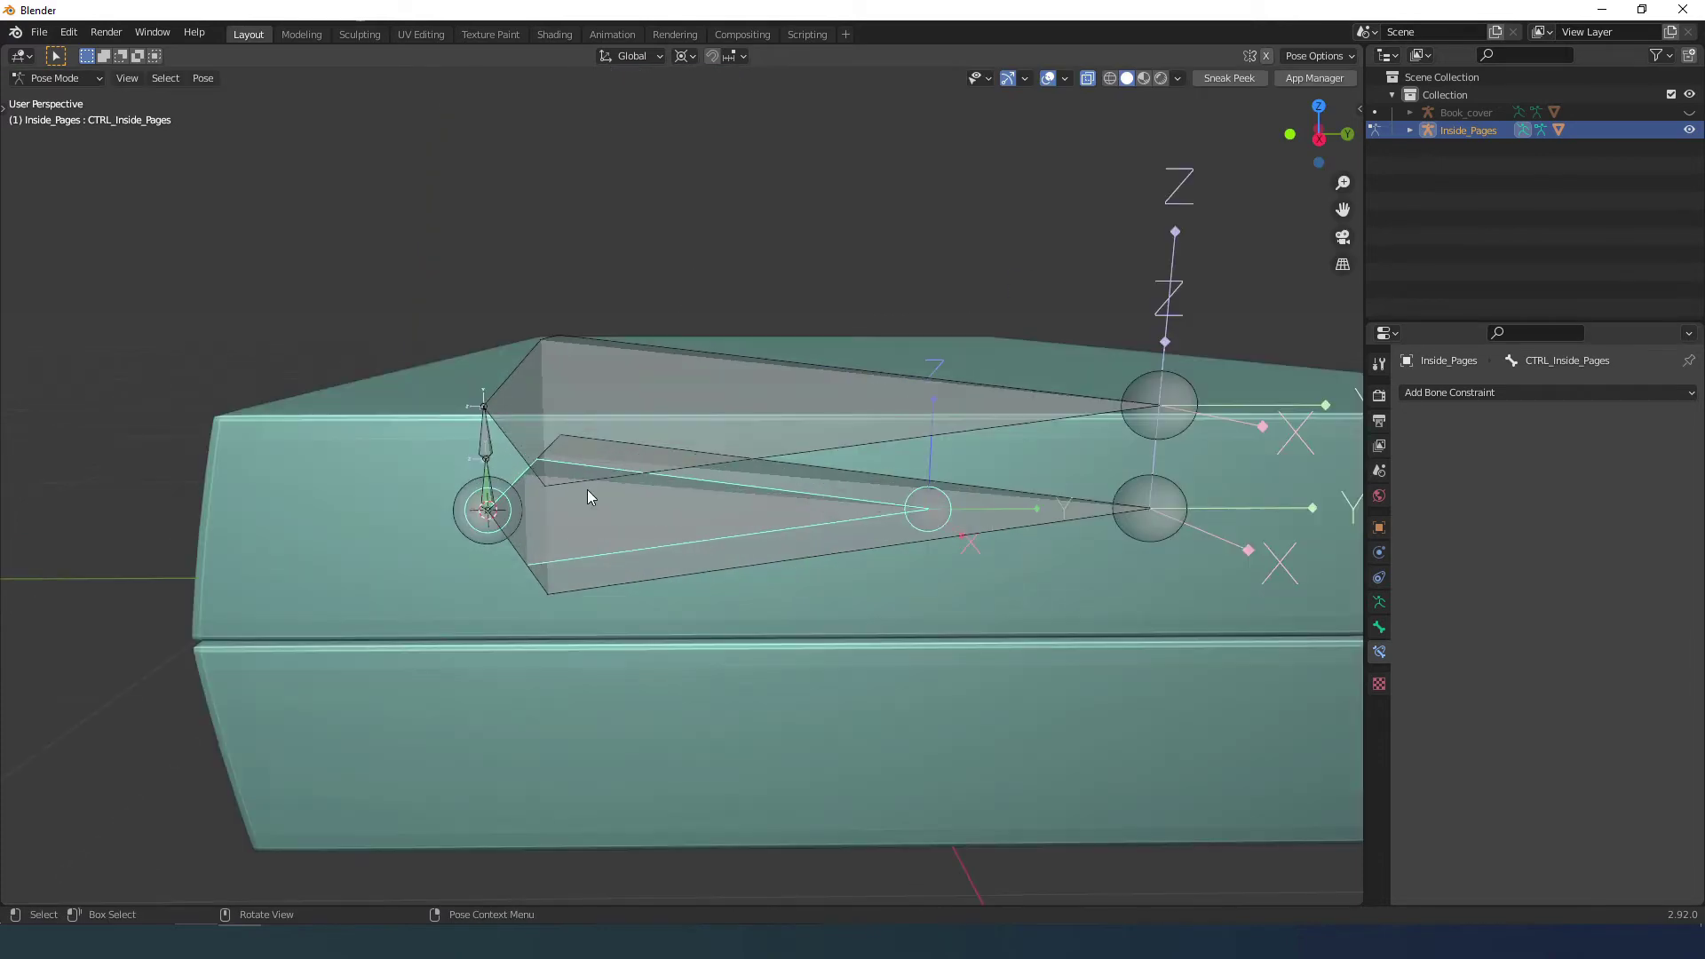
click(556, 375)
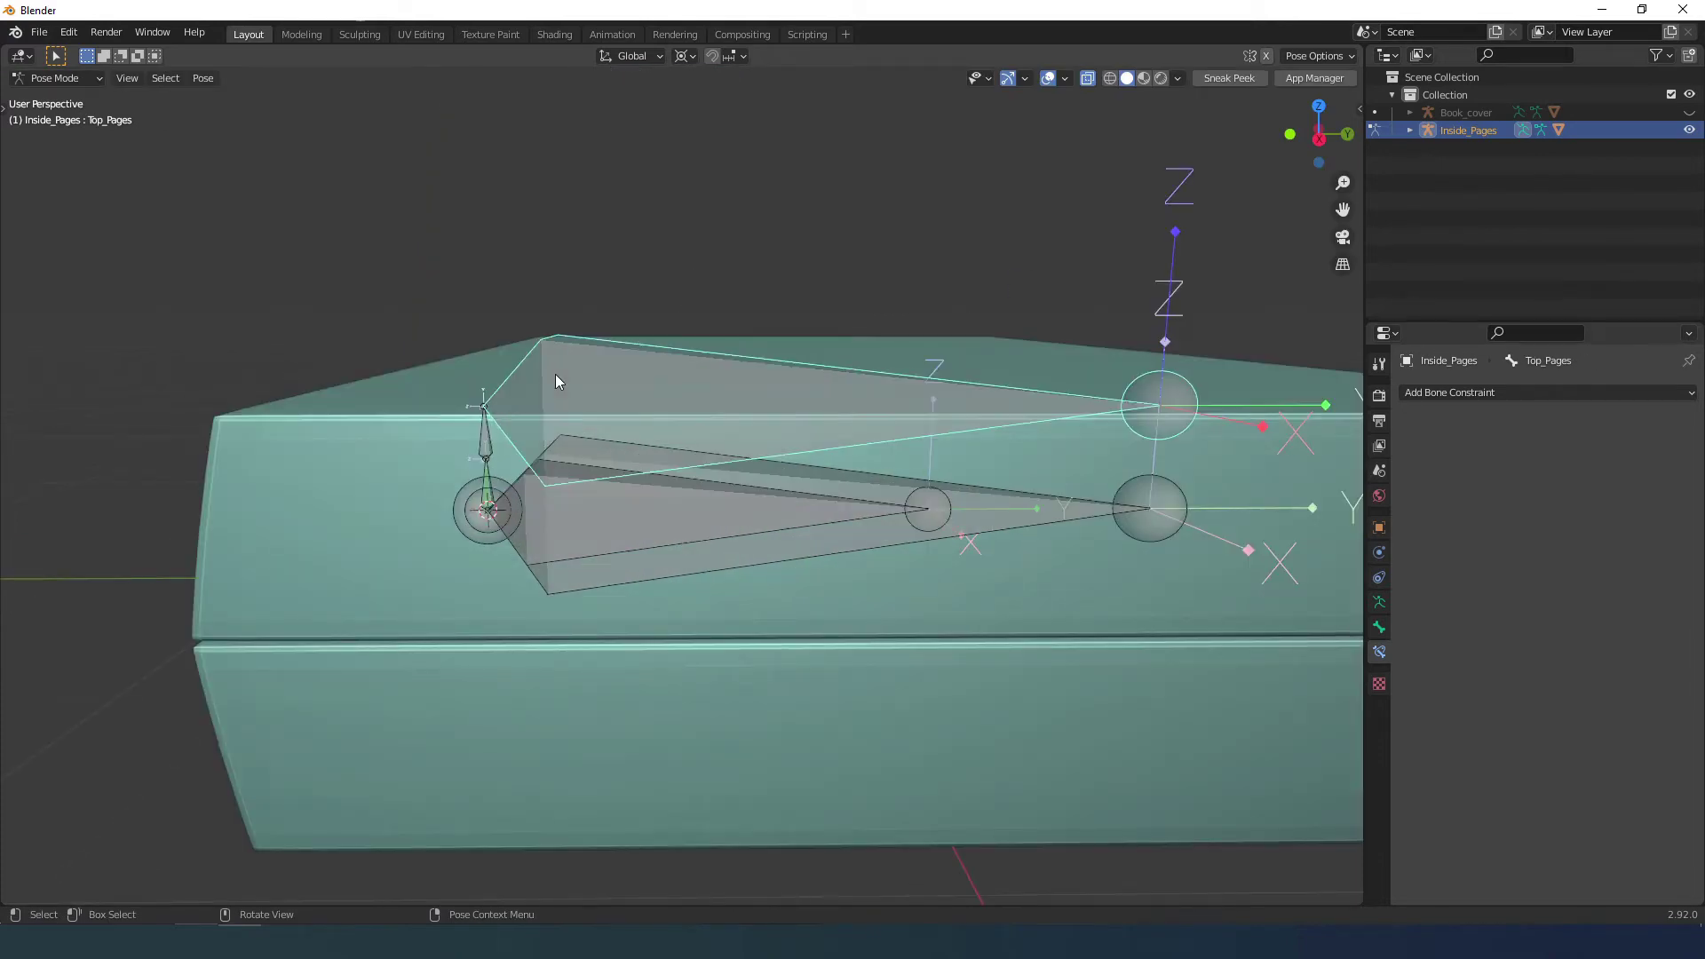
click(488, 486)
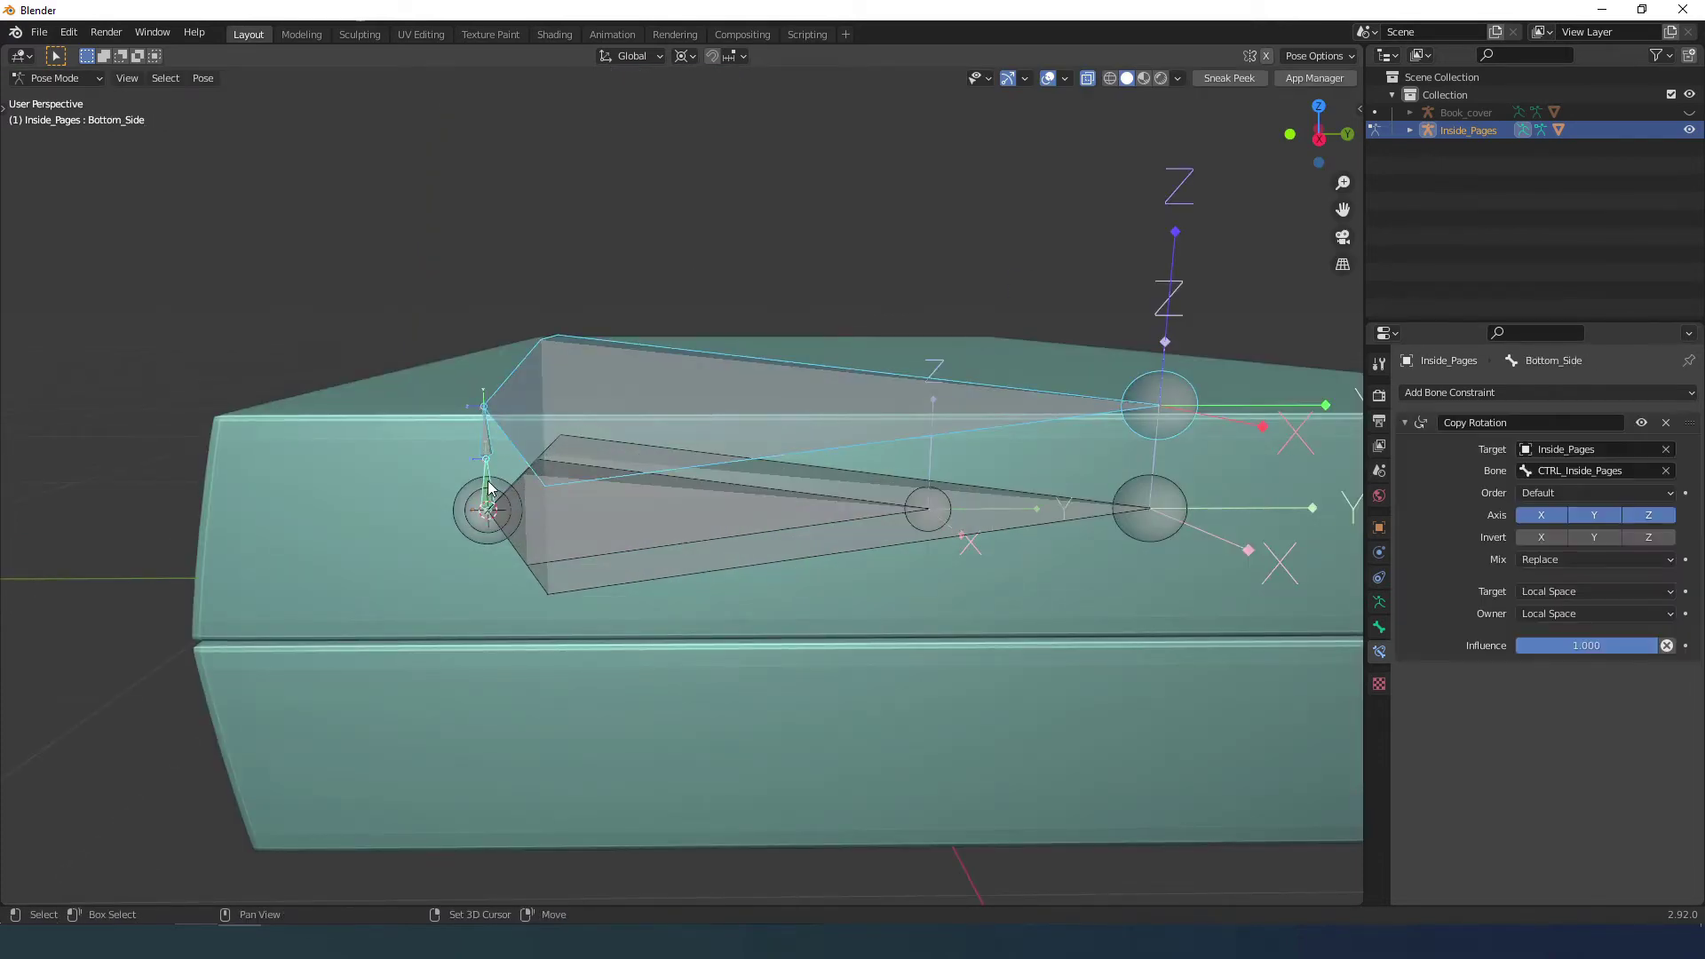
click(201, 78)
mouse_move(286, 405)
click(426, 422)
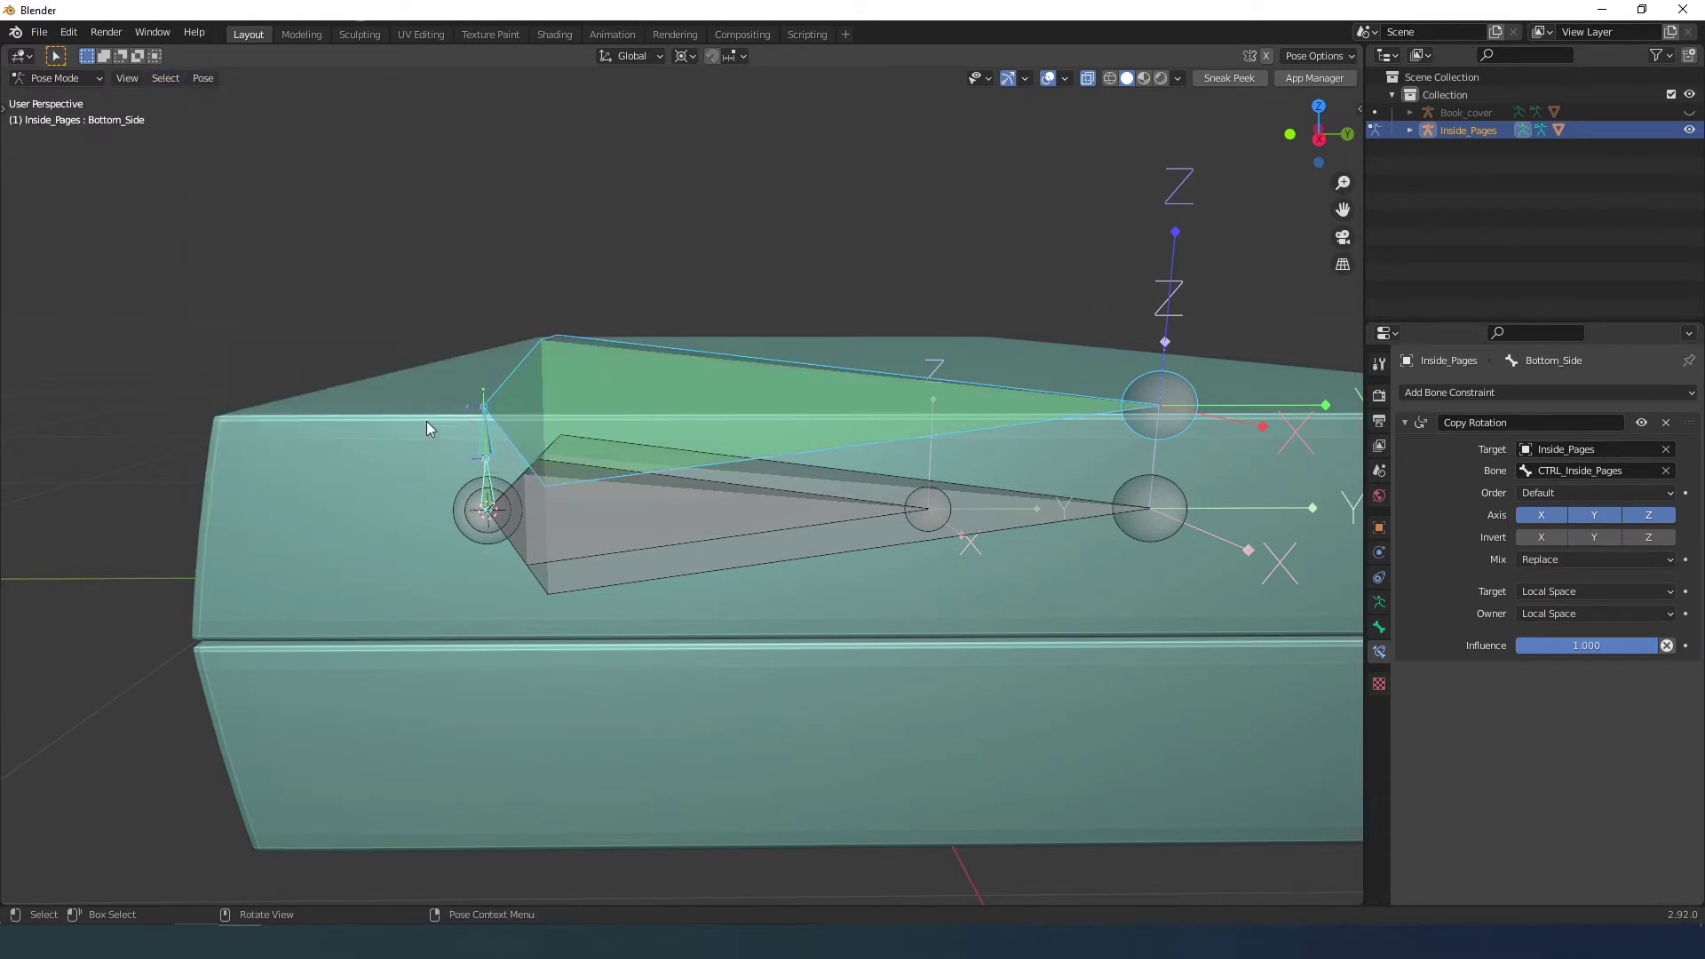
click(597, 396)
click(597, 396)
click(486, 440)
click(658, 509)
scroll(658, 509, down, 4)
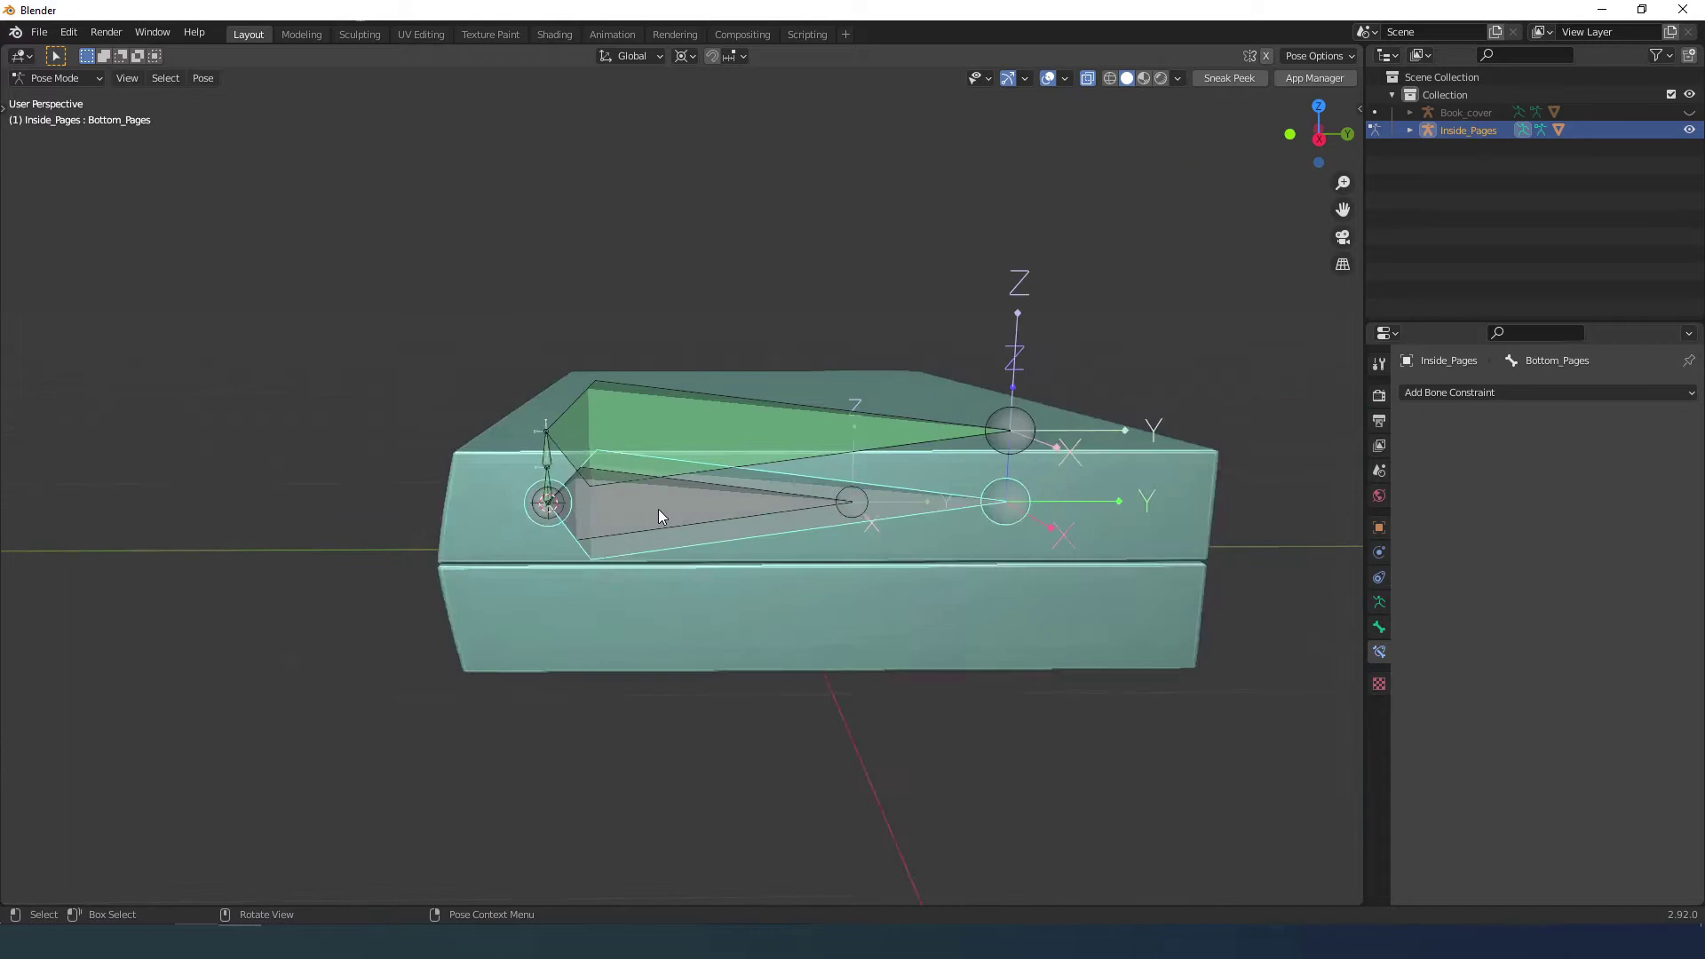
Test the constraints by changing the X rotation of CTRL_Inside_Pages and return it to 0° in right side view.
key(n)
drag(1243, 217, 1315, 217)
scroll(550, 520, up, 2)
middle_drag(541, 520, 604, 504)
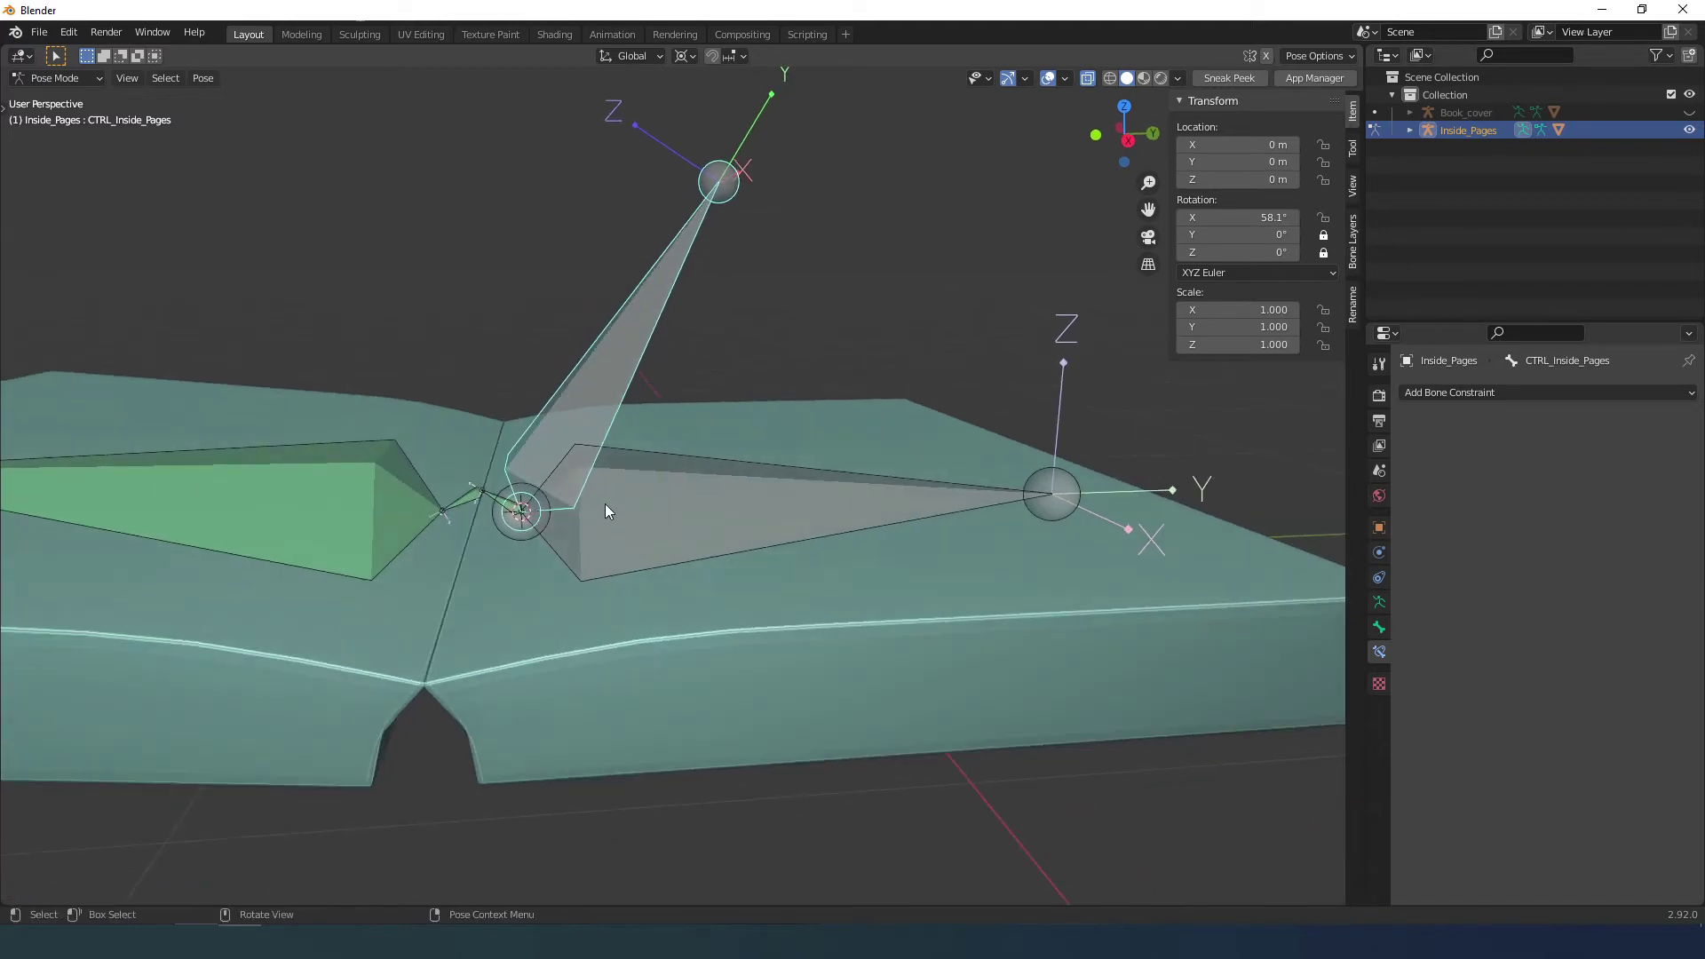
drag(1225, 217, 1267, 209)
key(KP_3)
scroll(753, 469, down, 3)
key(Return)
scroll(925, 361, up, 3)
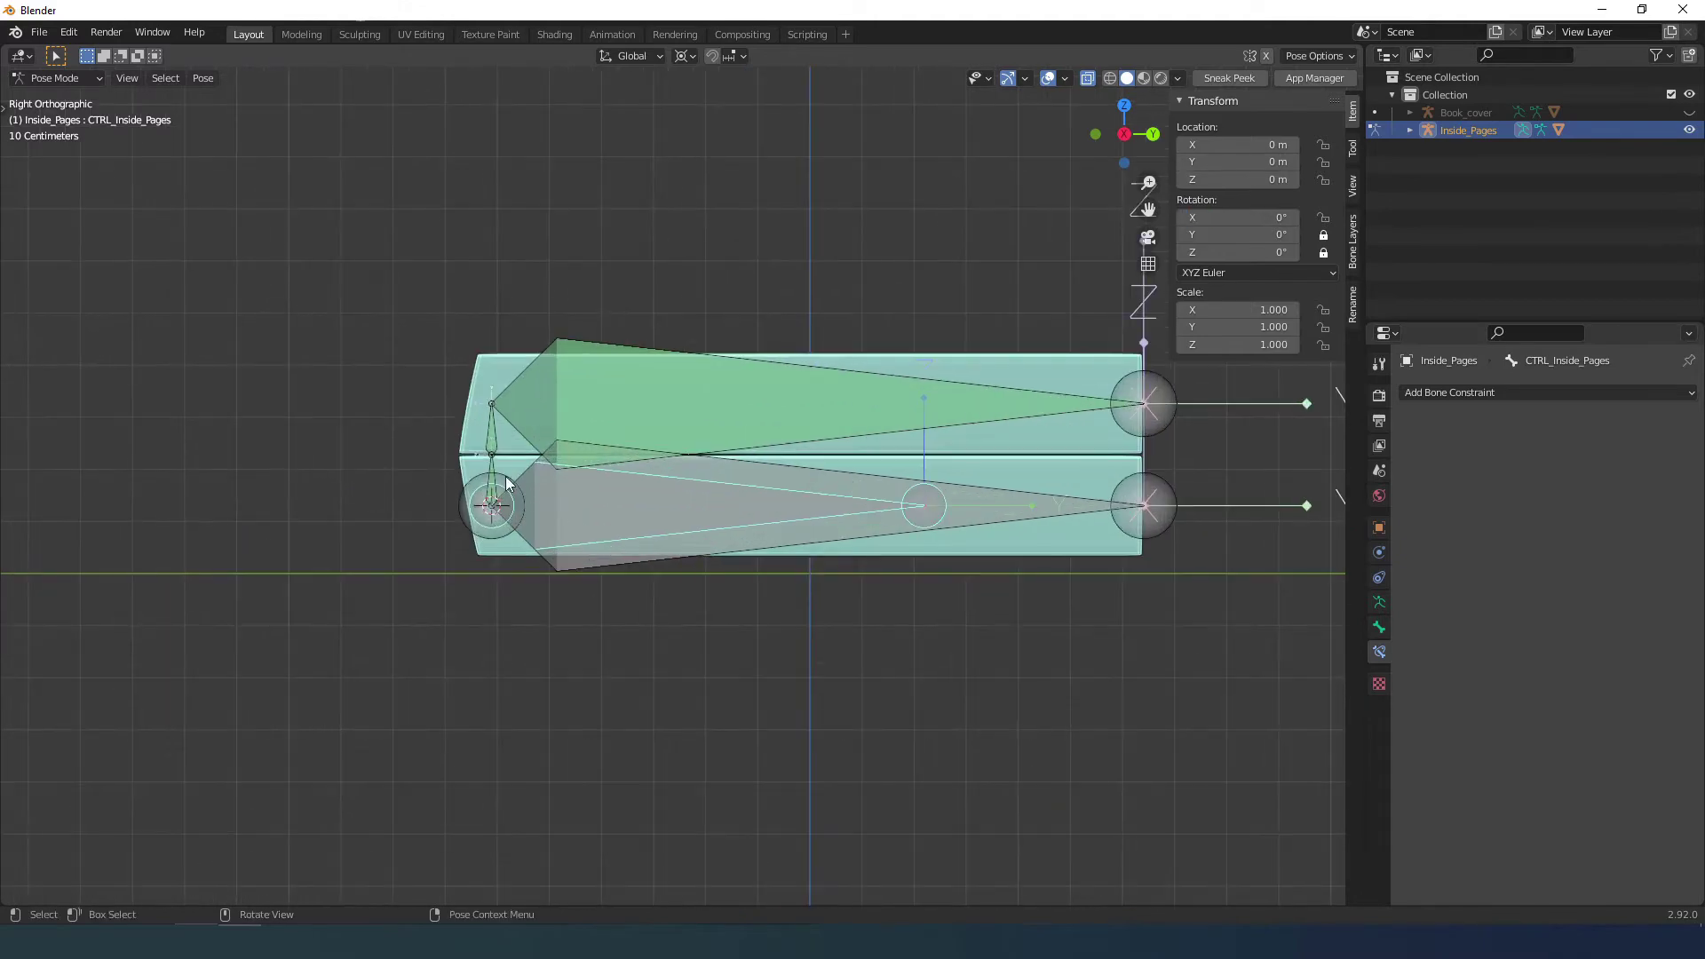
Rotate CTRL_Inside_Pages about the X axis until the top pages swing over to lie nearly flat.
scroll(838, 487, down, 1)
key(r)
key(x)
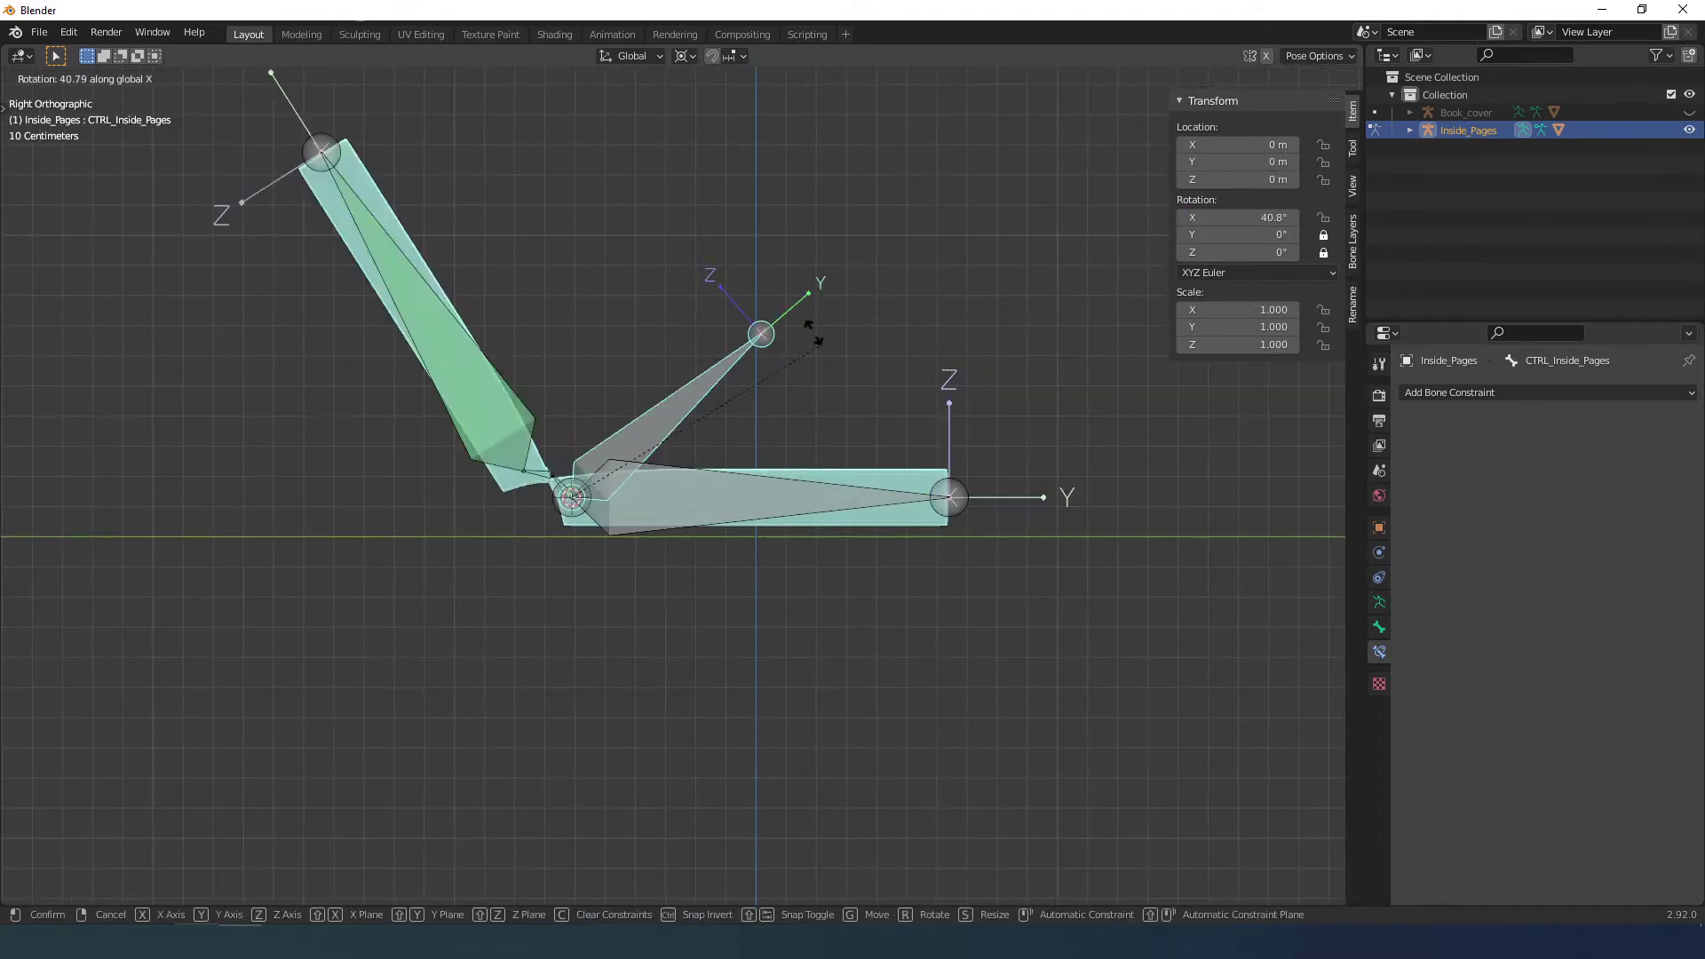
click(727, 306)
scroll(476, 513, up, 4)
Lower the Copy Rotation influence of Bottom_Side, of Top_Side to about 0.31 and of Top_Pages to about 0.41.
click(412, 487)
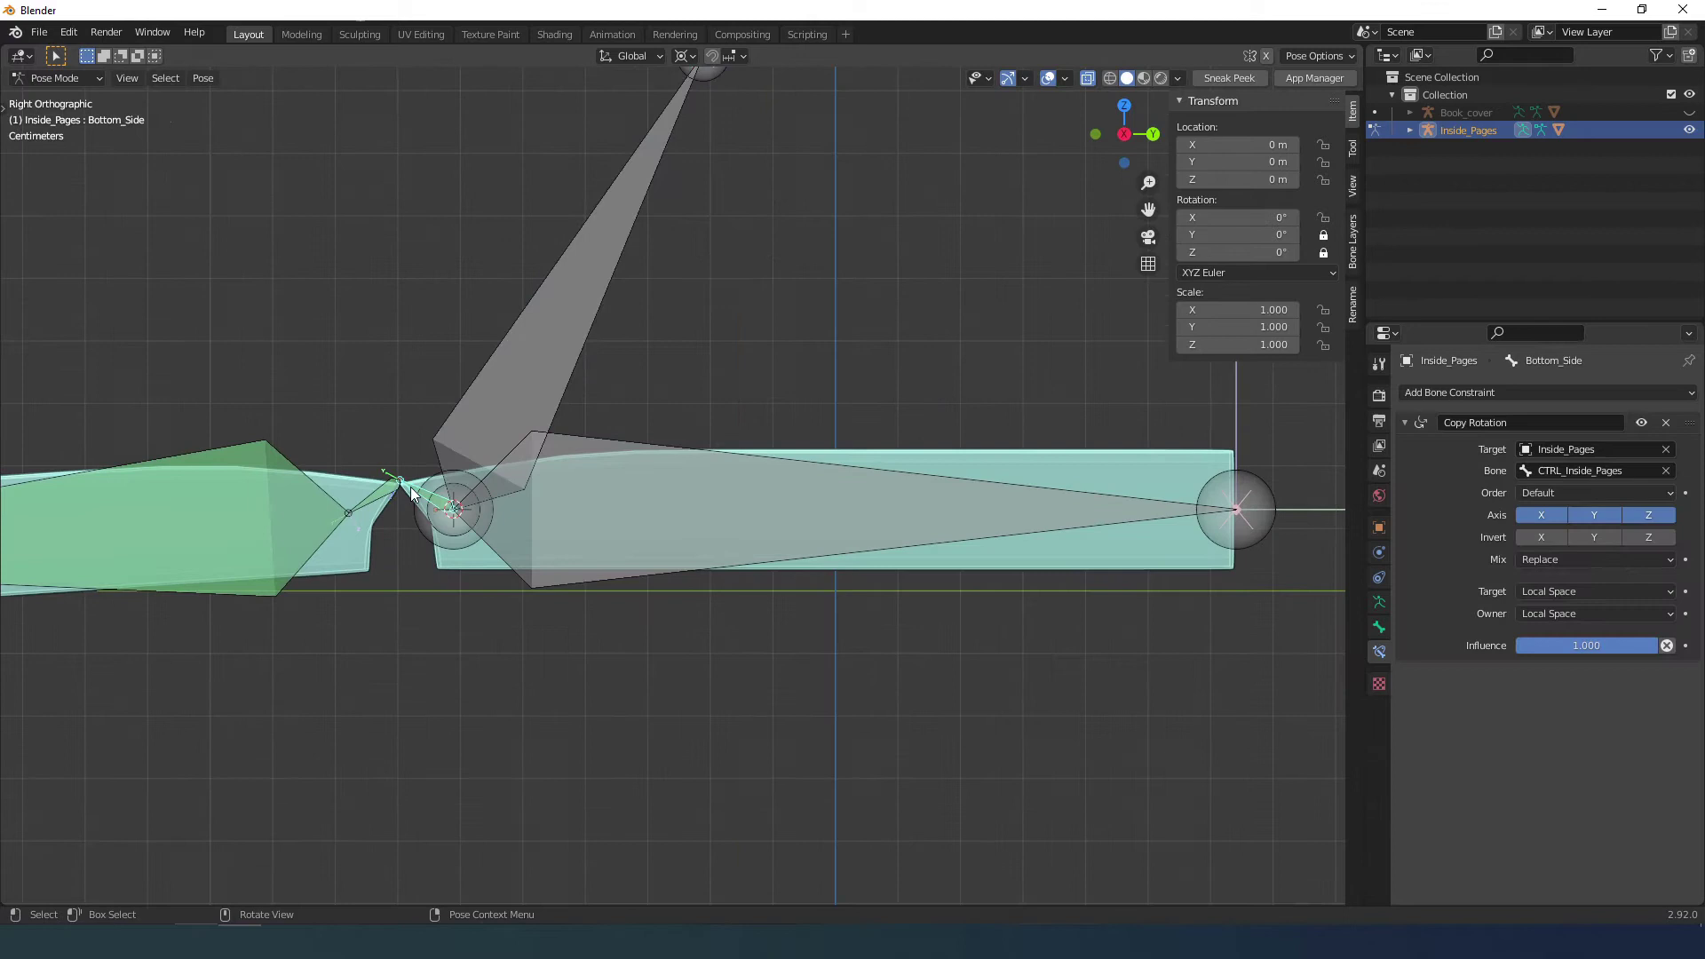
drag(1621, 648, 1504, 649)
click(415, 454)
click(424, 313)
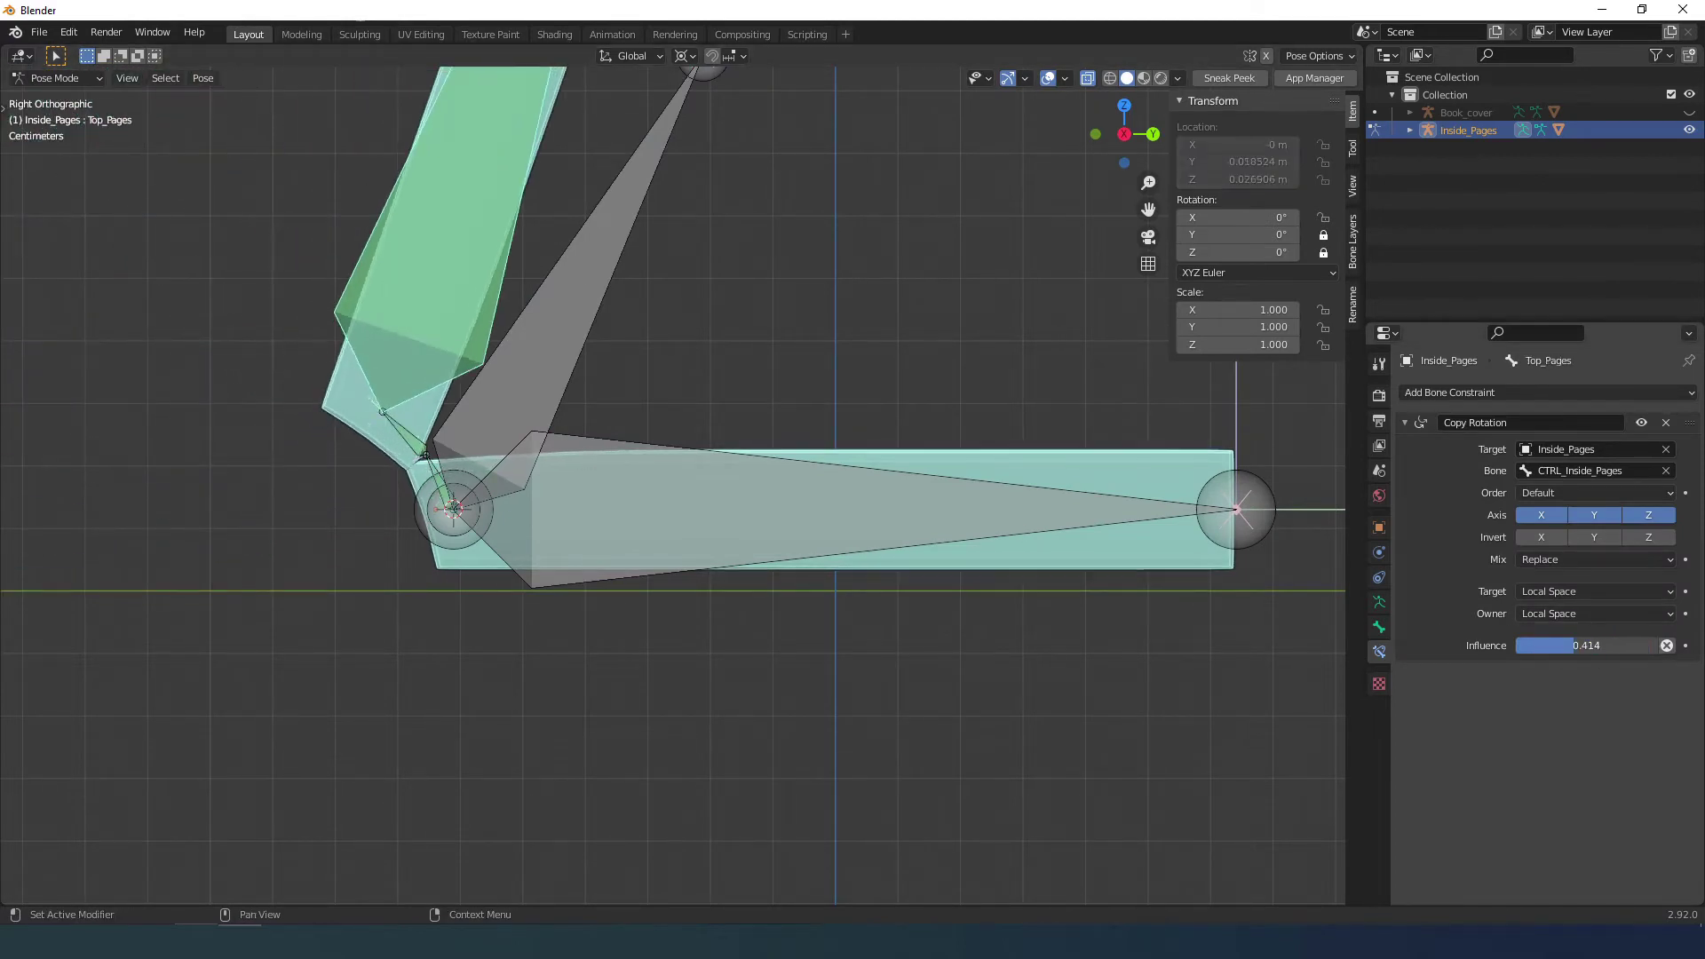
Rotate the CTRL_Inside_Pages bone to an X rotation of about 150°.
click(560, 317)
scroll(967, 450, down, 2)
key(r)
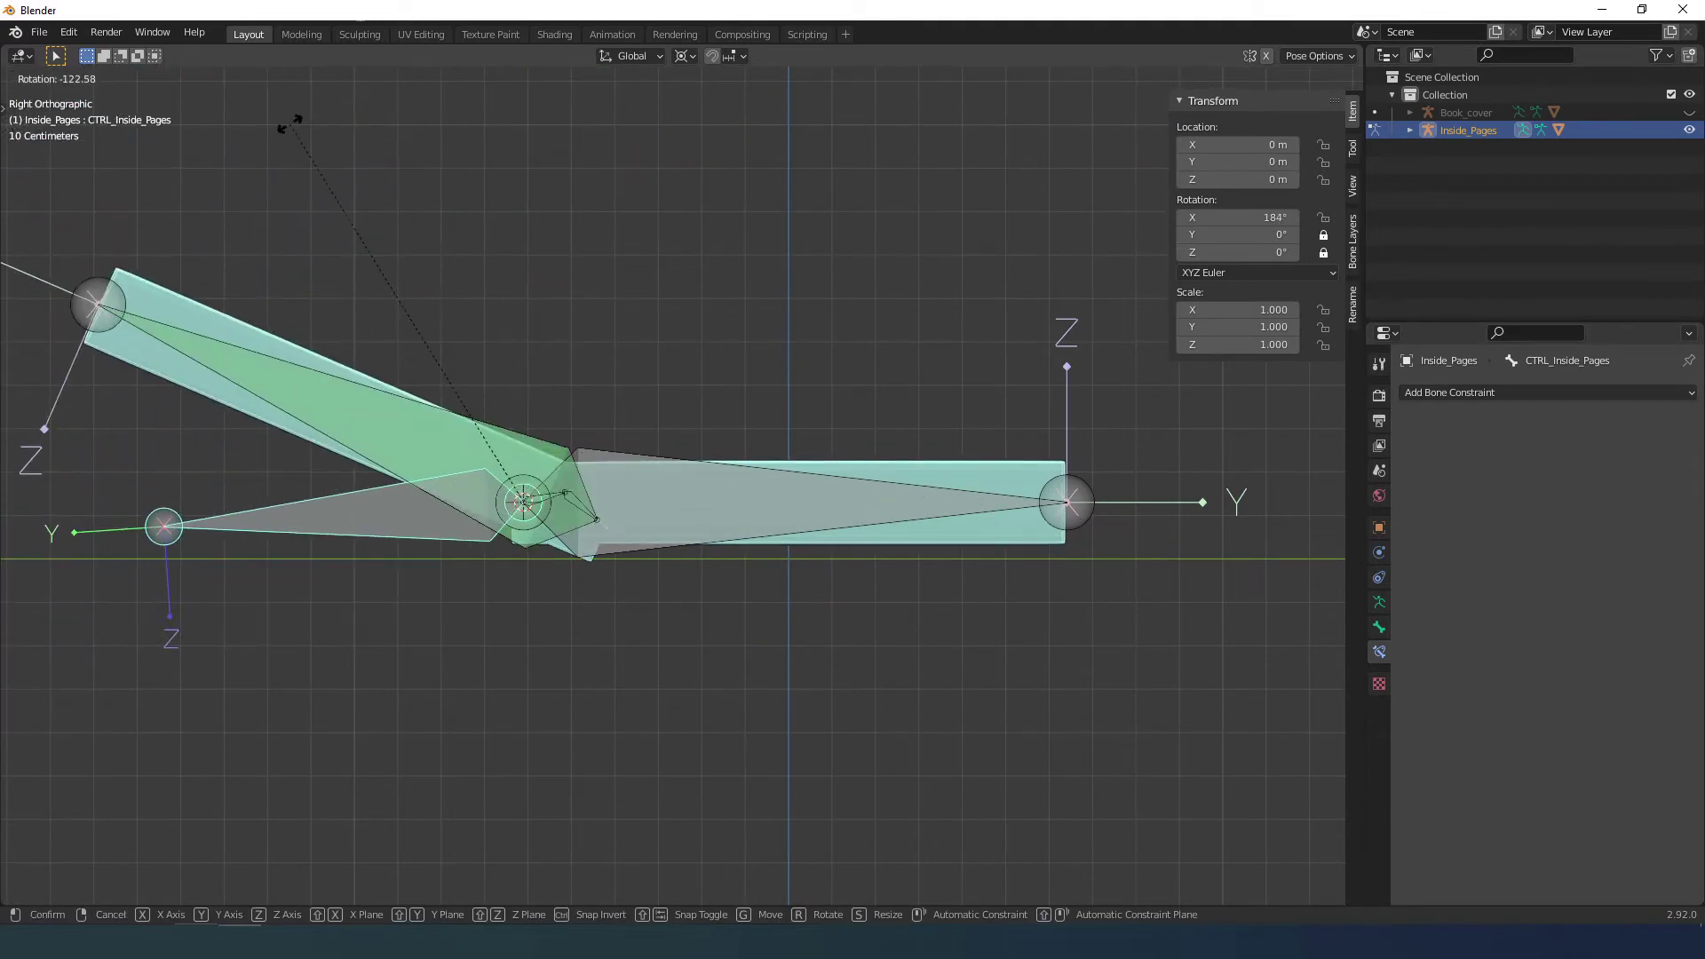
click(530, 192)
scroll(466, 494, up, 1)
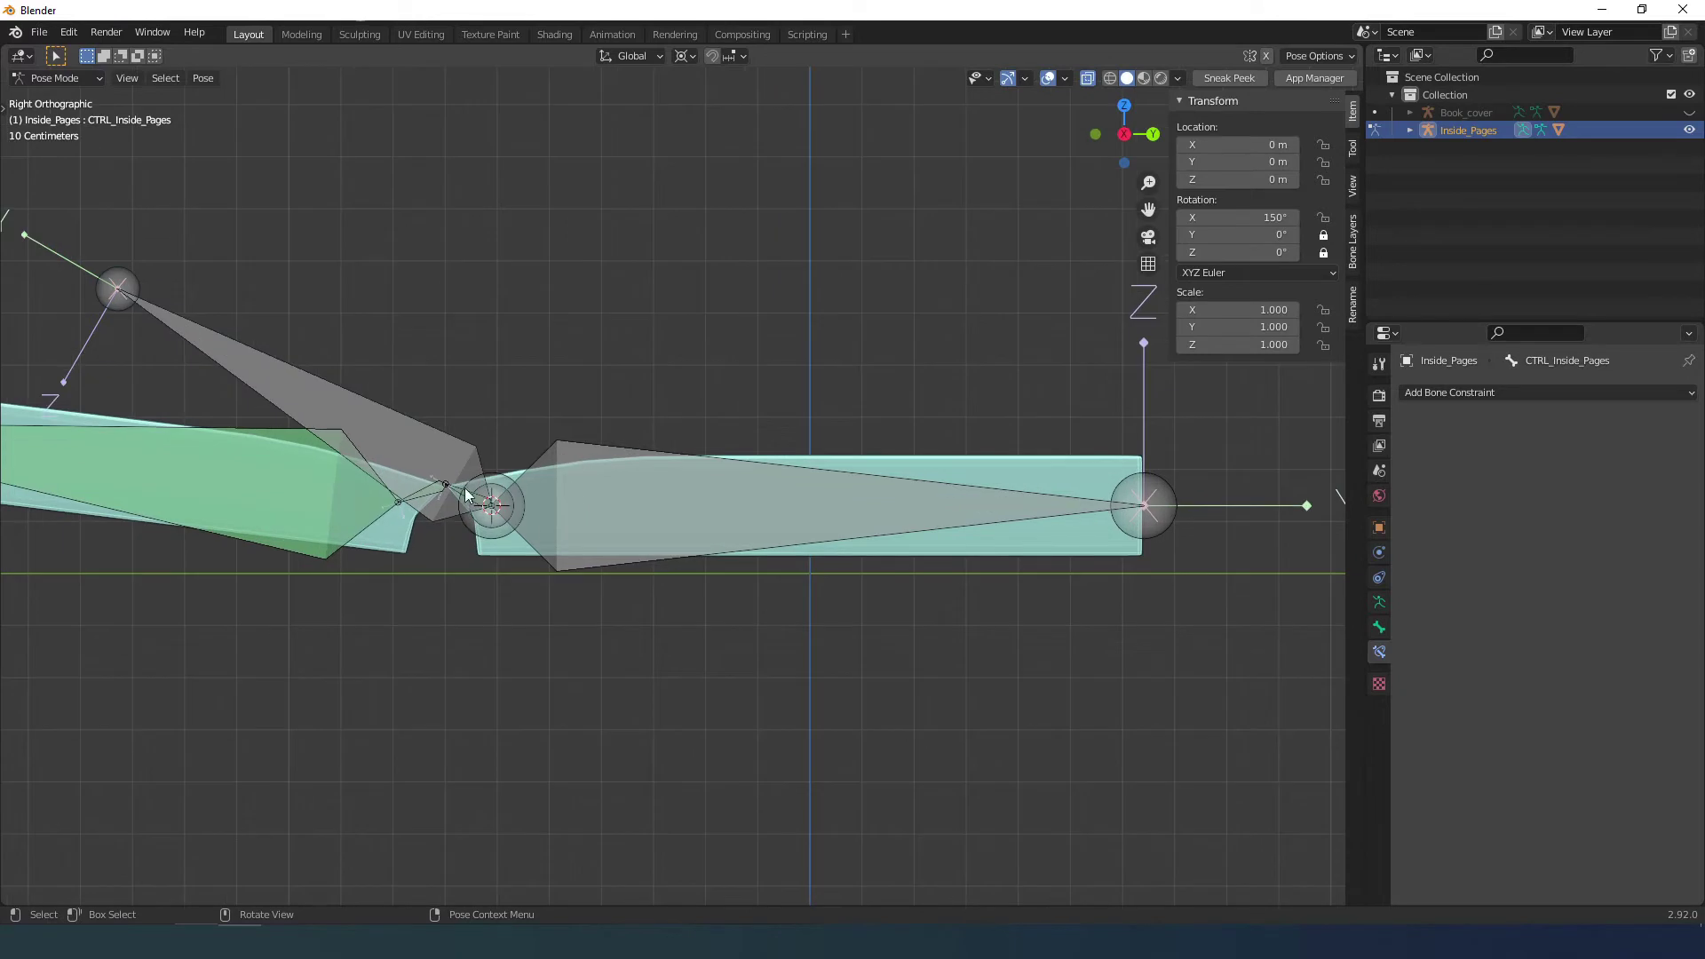
Raise the Copy Rotation influence of the Top_Pages bone to about 0.6.
click(361, 485)
mouse_move(1562, 647)
mouse_down()
mouse_move(1650, 646)
mouse_move(1587, 646)
mouse_up()
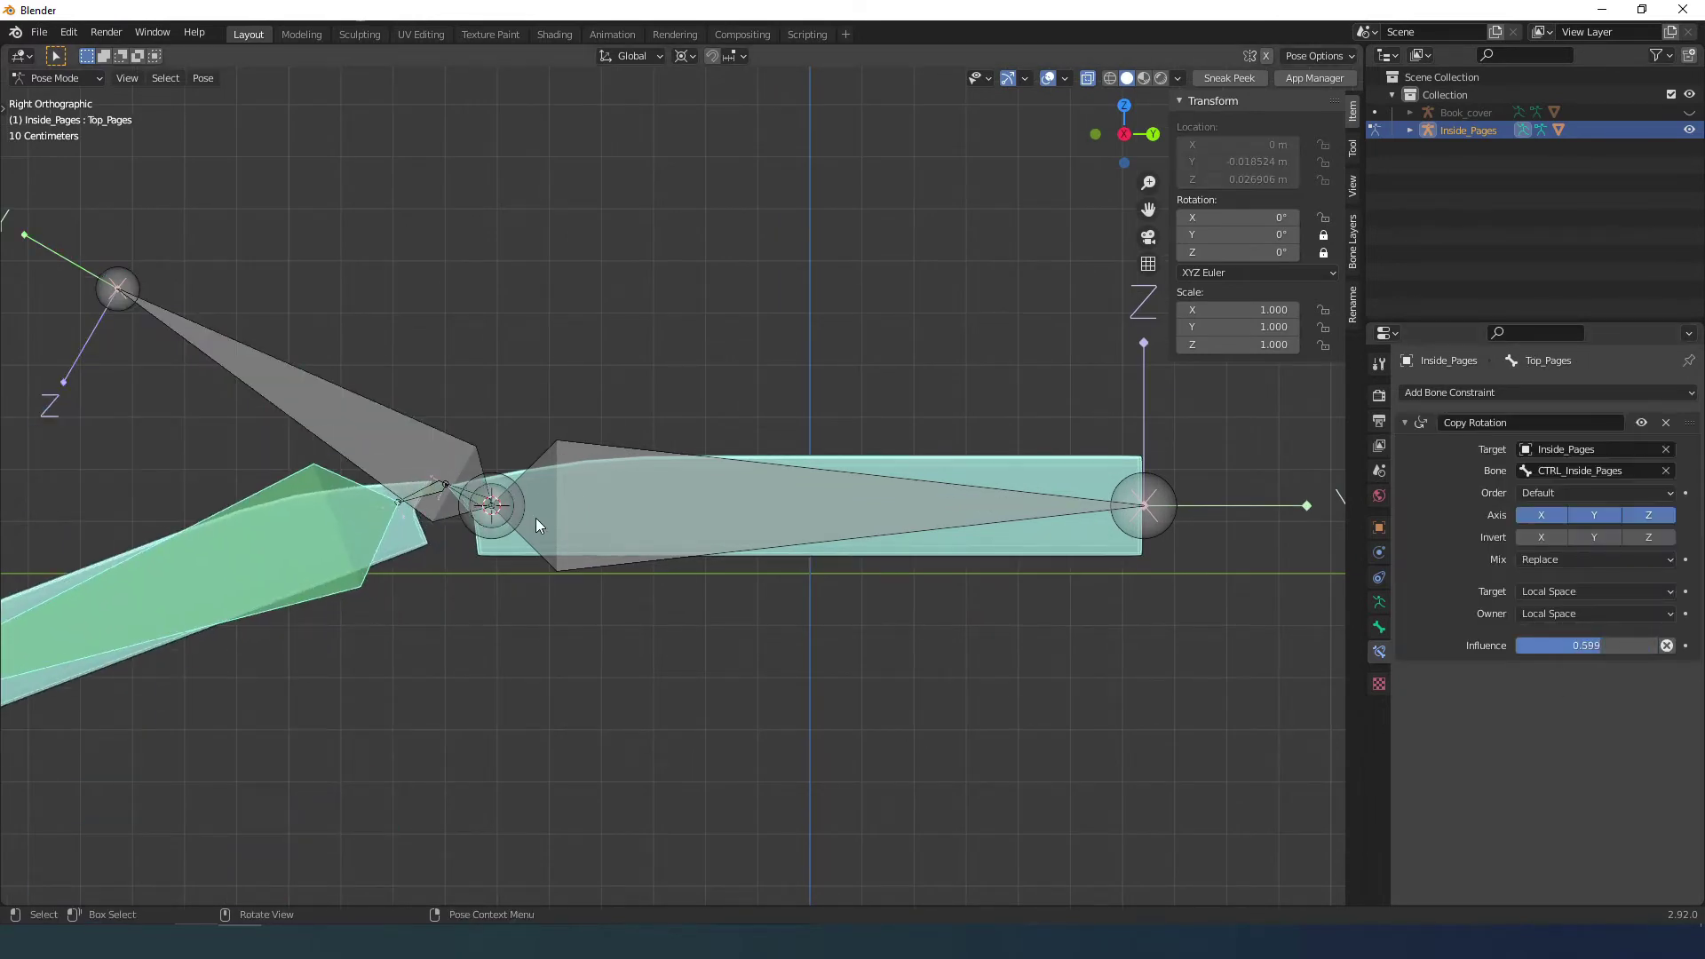
scroll(537, 525, up, 2)
Check the Top_Side and Bottom_Side constraints and set the Copy Rotation influence of Top_Pages to 0.333.
click(614, 515)
click(616, 516)
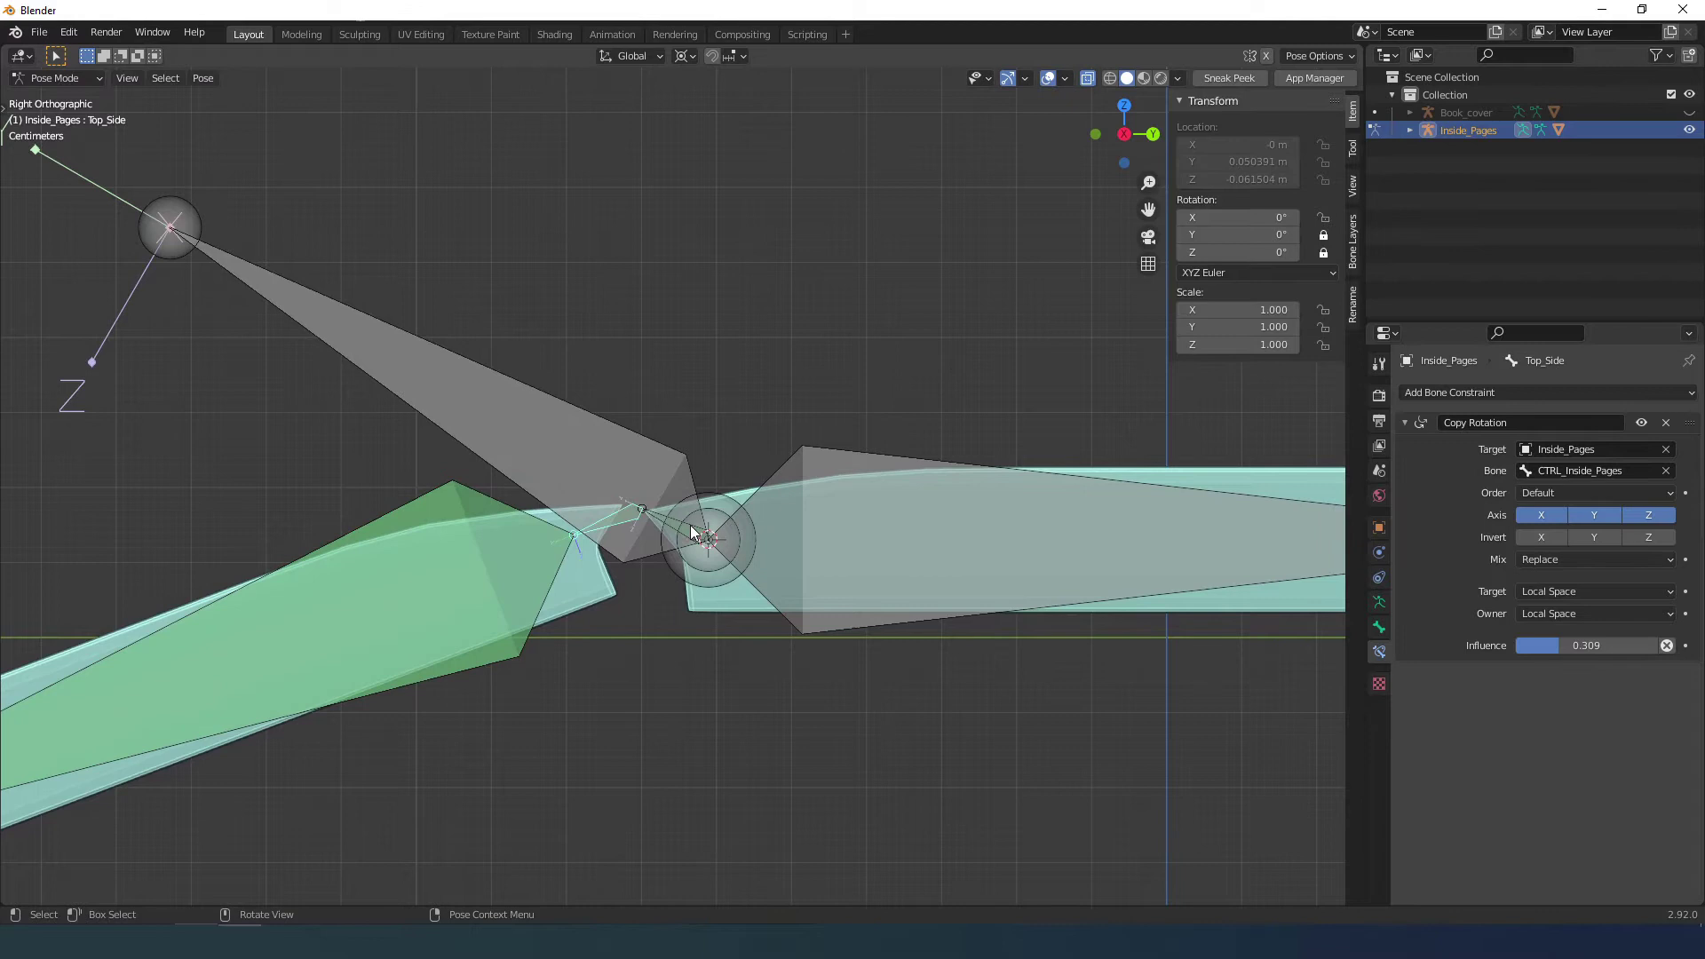
click(690, 525)
click(483, 564)
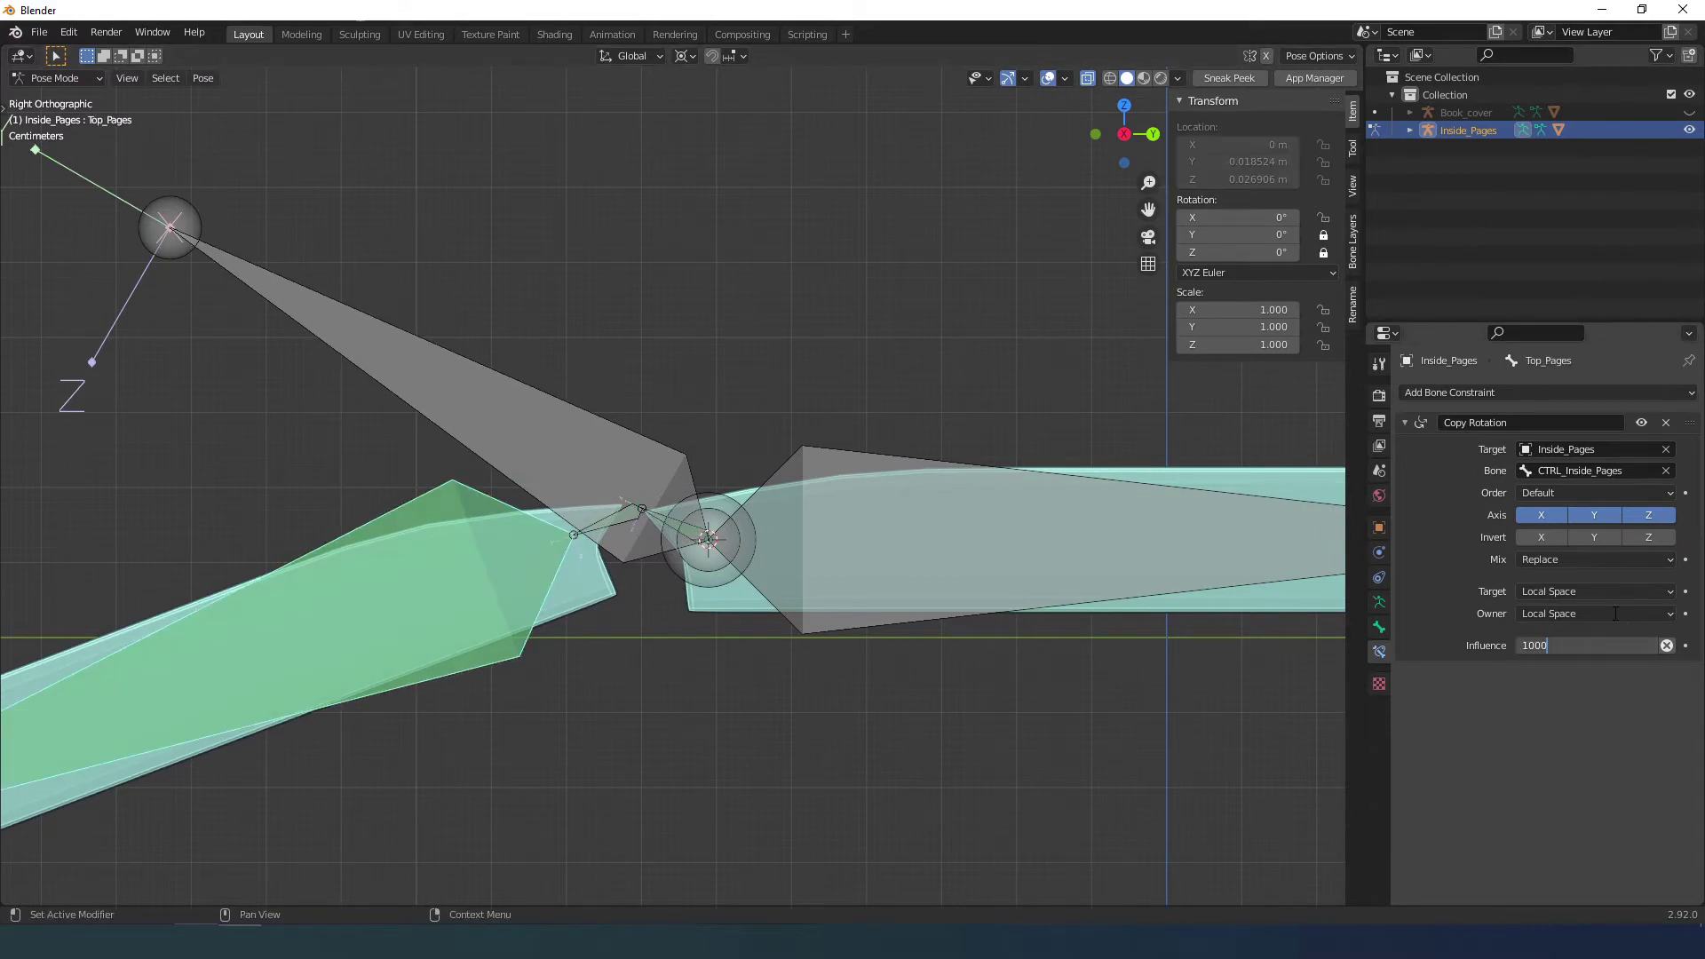
key(Return)
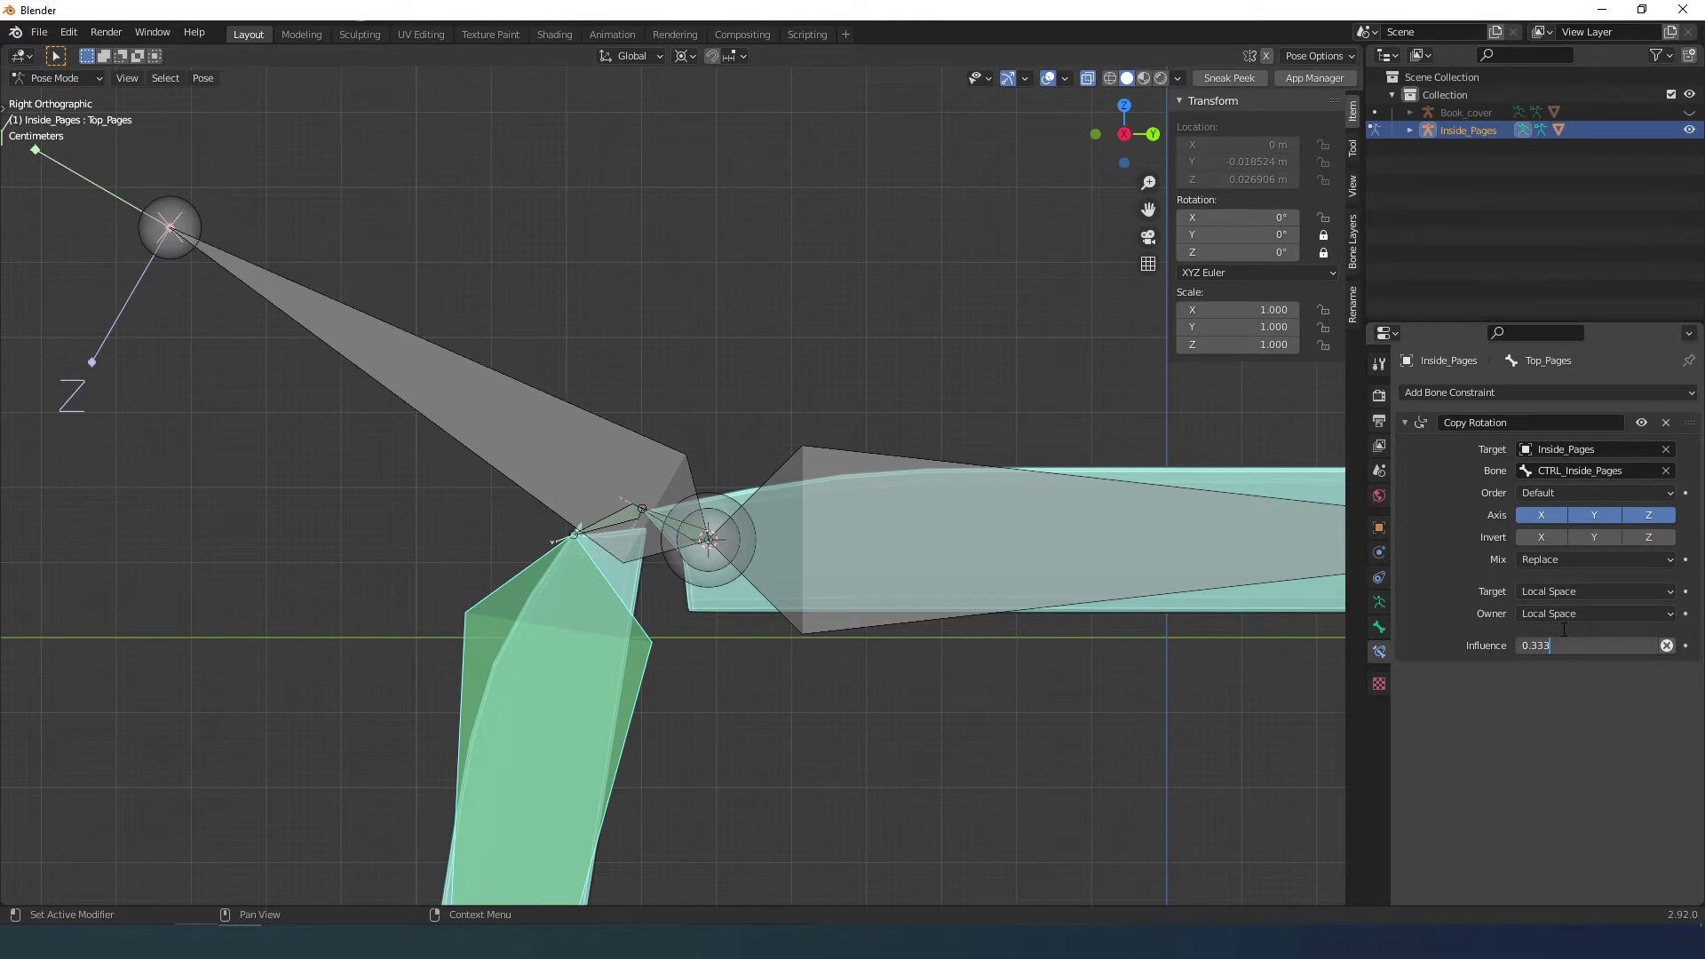
key(Return)
Set the Copy Rotation influence of the Top_Side and Bottom_Side bones to 0.333.
click(608, 514)
click(607, 514)
click(1559, 646)
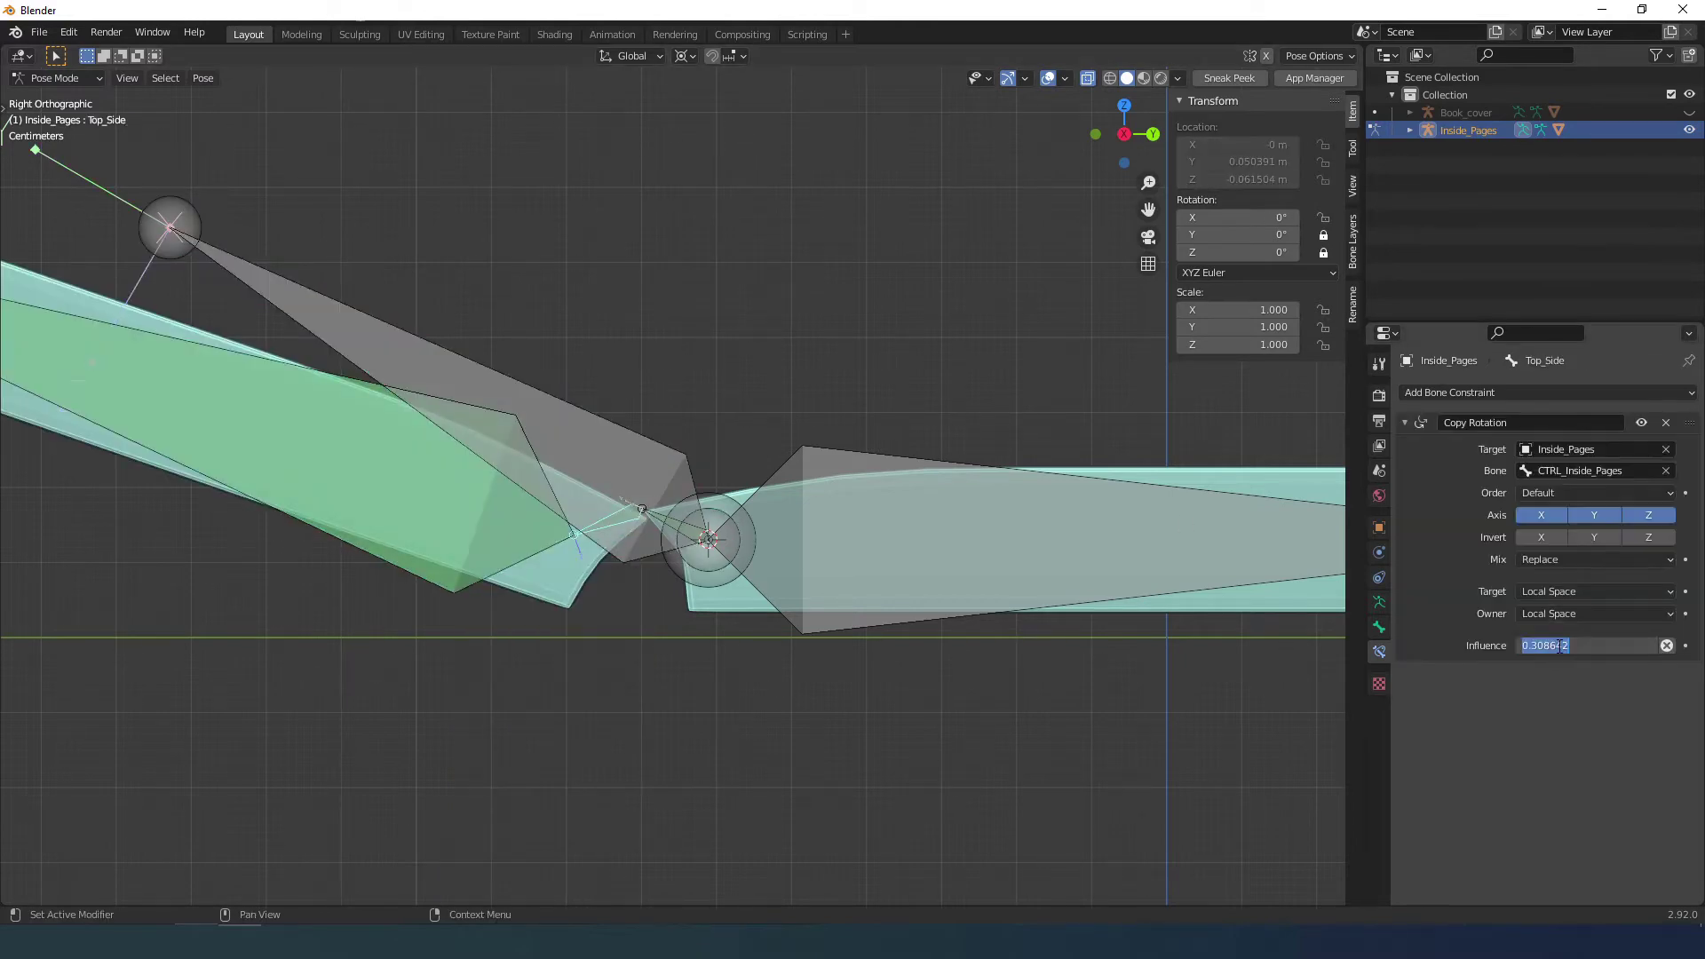
key(Return)
click(691, 529)
click(691, 529)
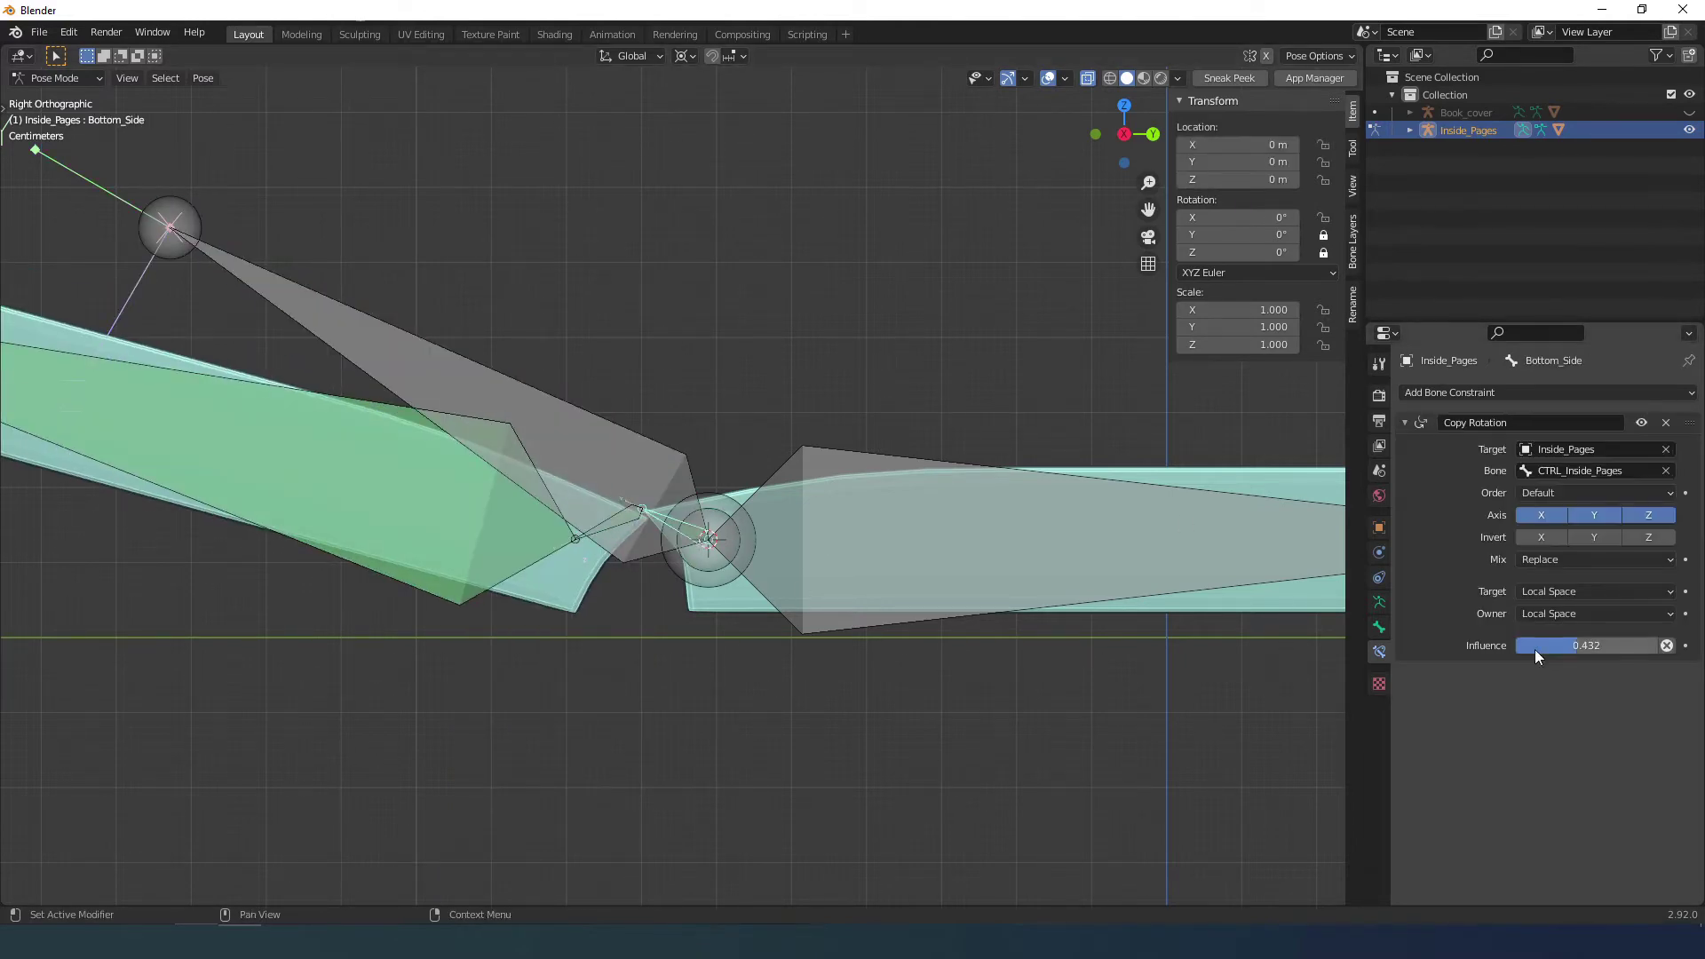
click(1557, 639)
text(0.333)
key(Return)
Test how the pages open by trial-rotating the CTRL_Inside_Pages bone in the side view and in perspective.
click(705, 471)
scroll(799, 484, down, 3)
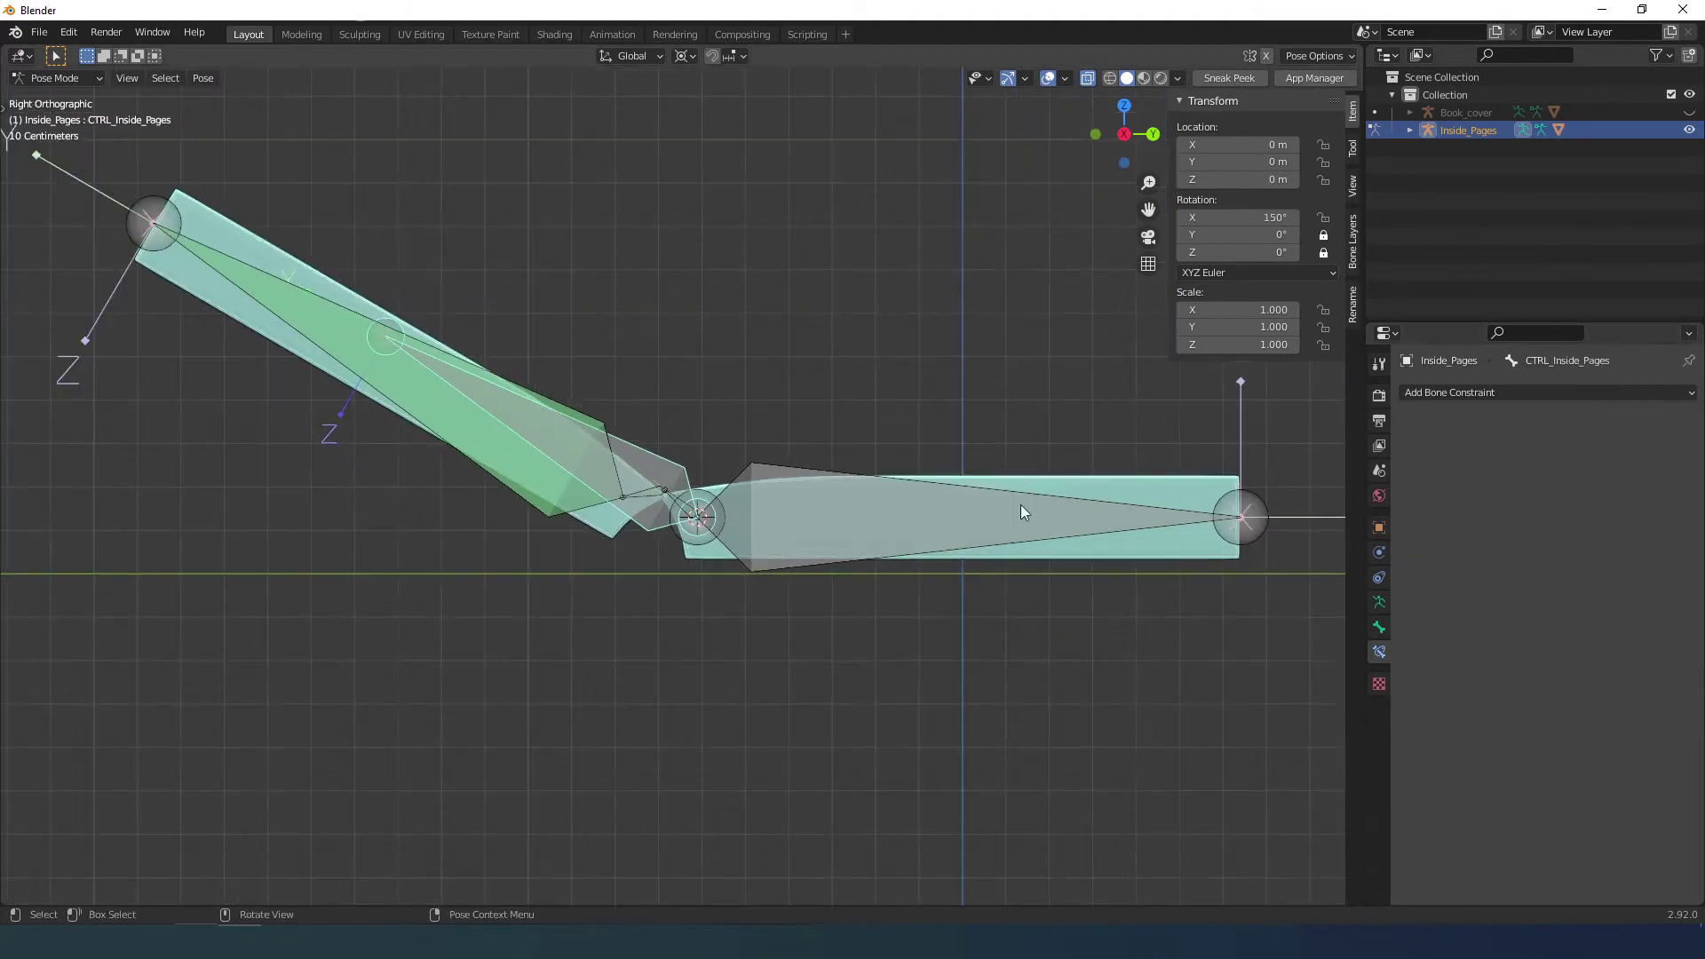
key(r)
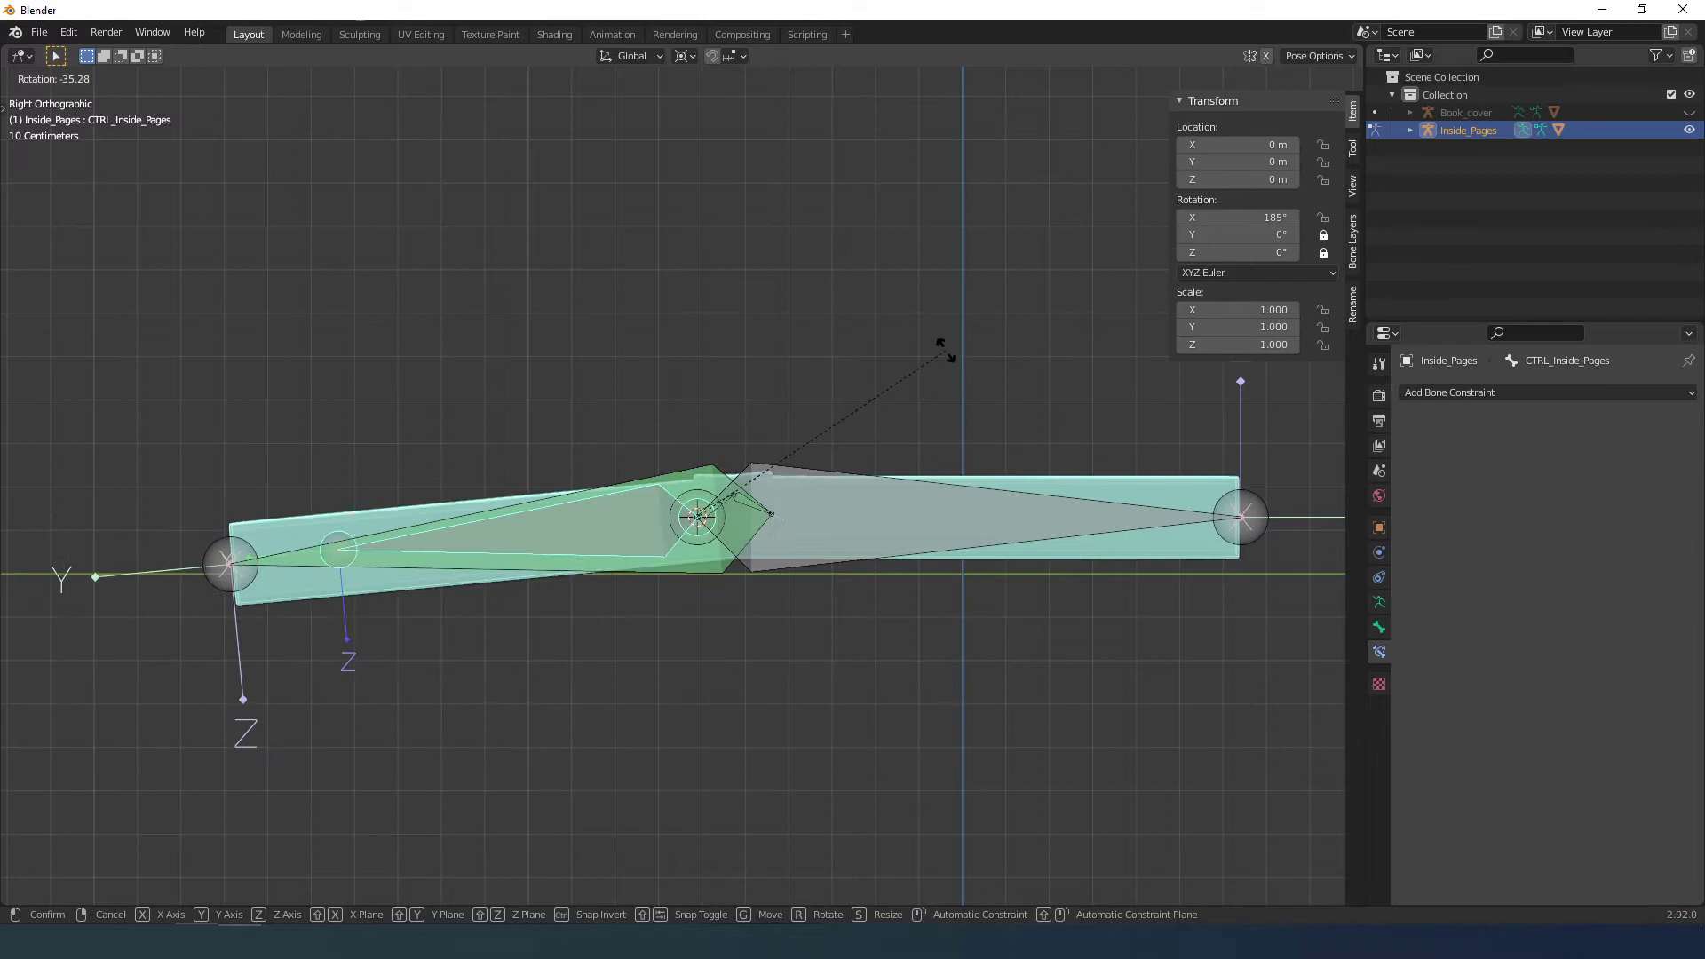
right_click(943, 417)
middle_drag(930, 454, 1049, 561)
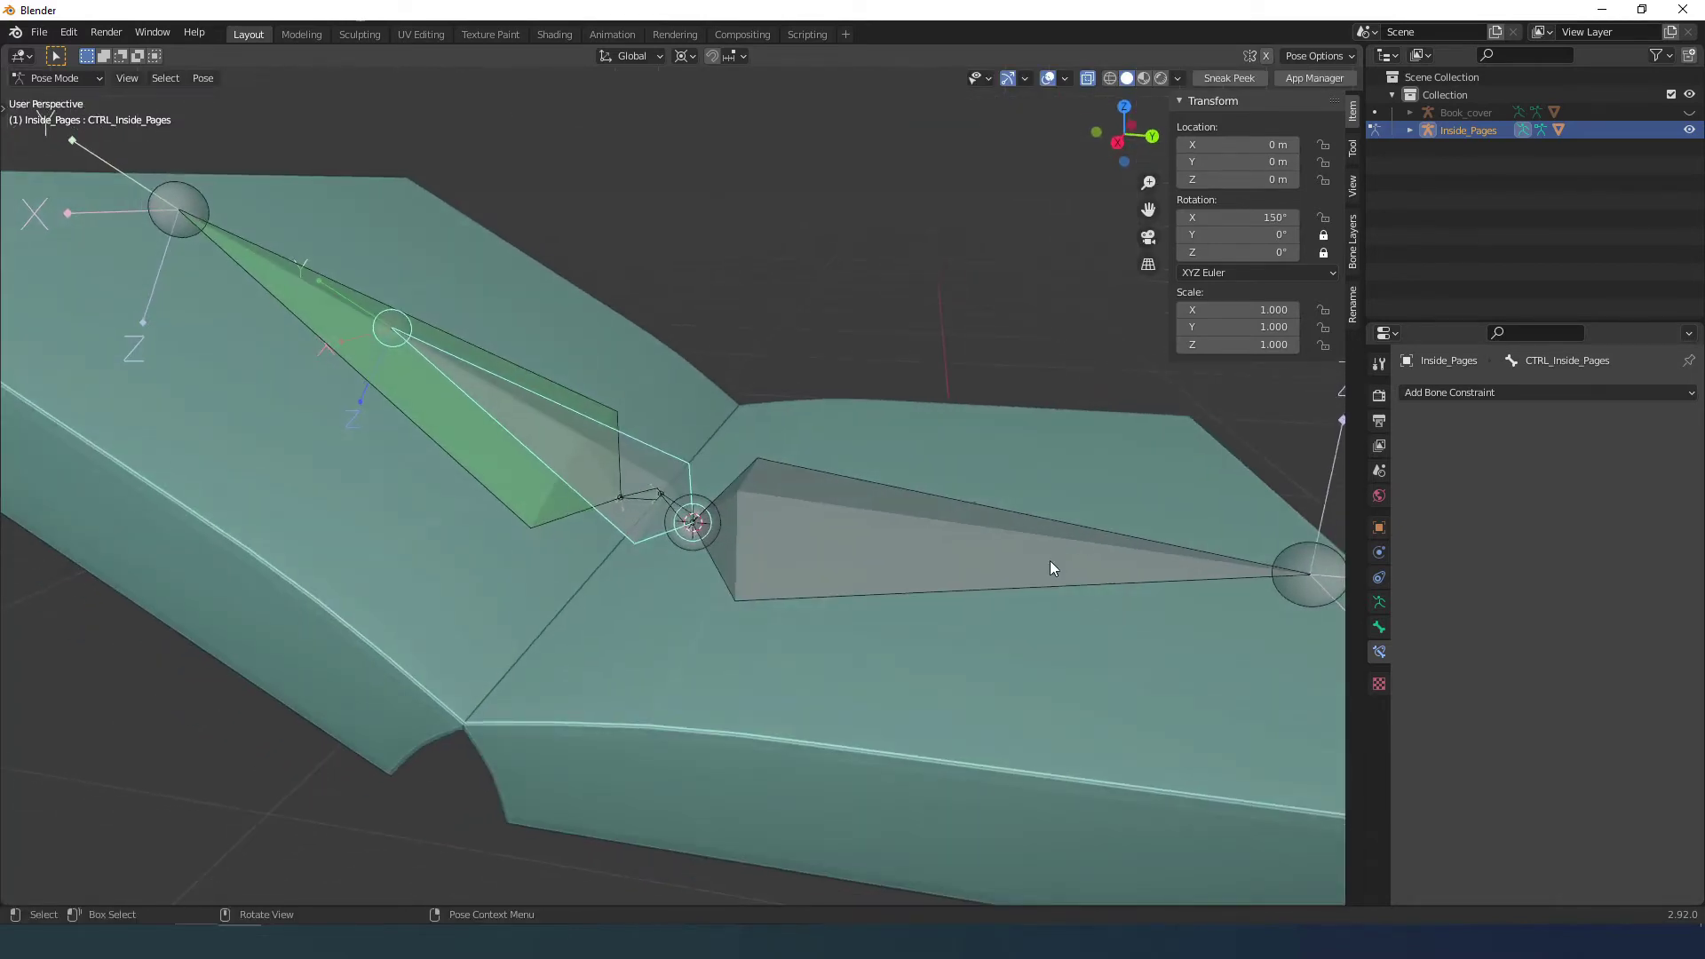
key(r)
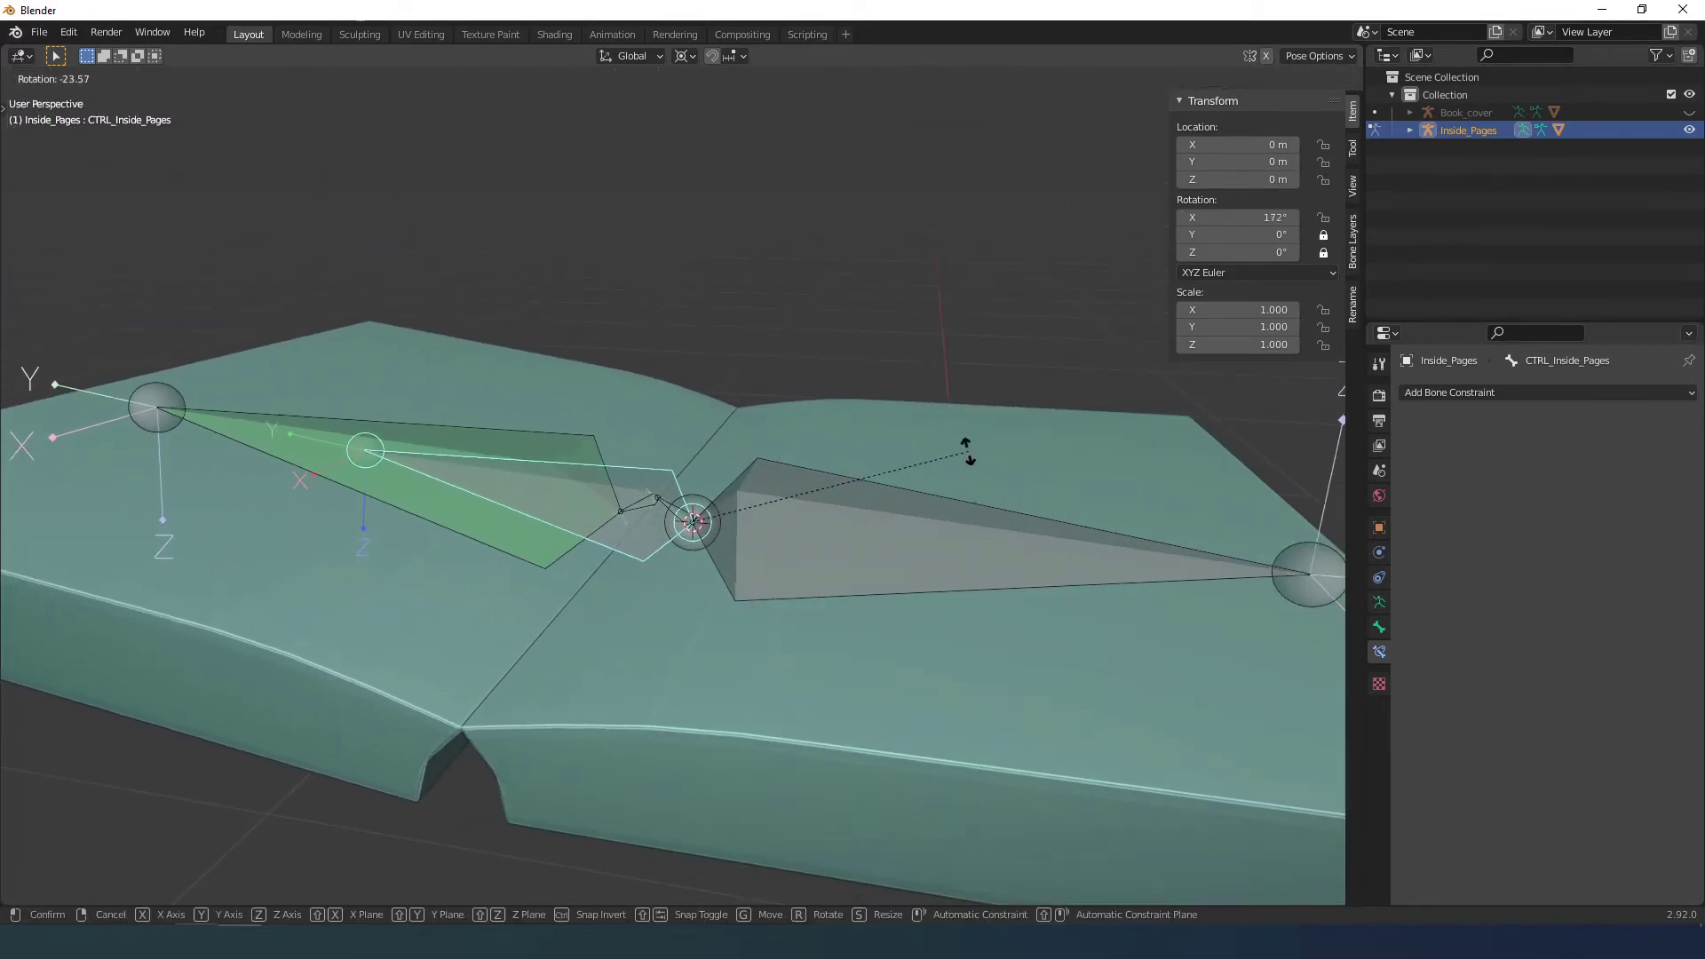
right_click(958, 449)
scroll(923, 516, down, 1)
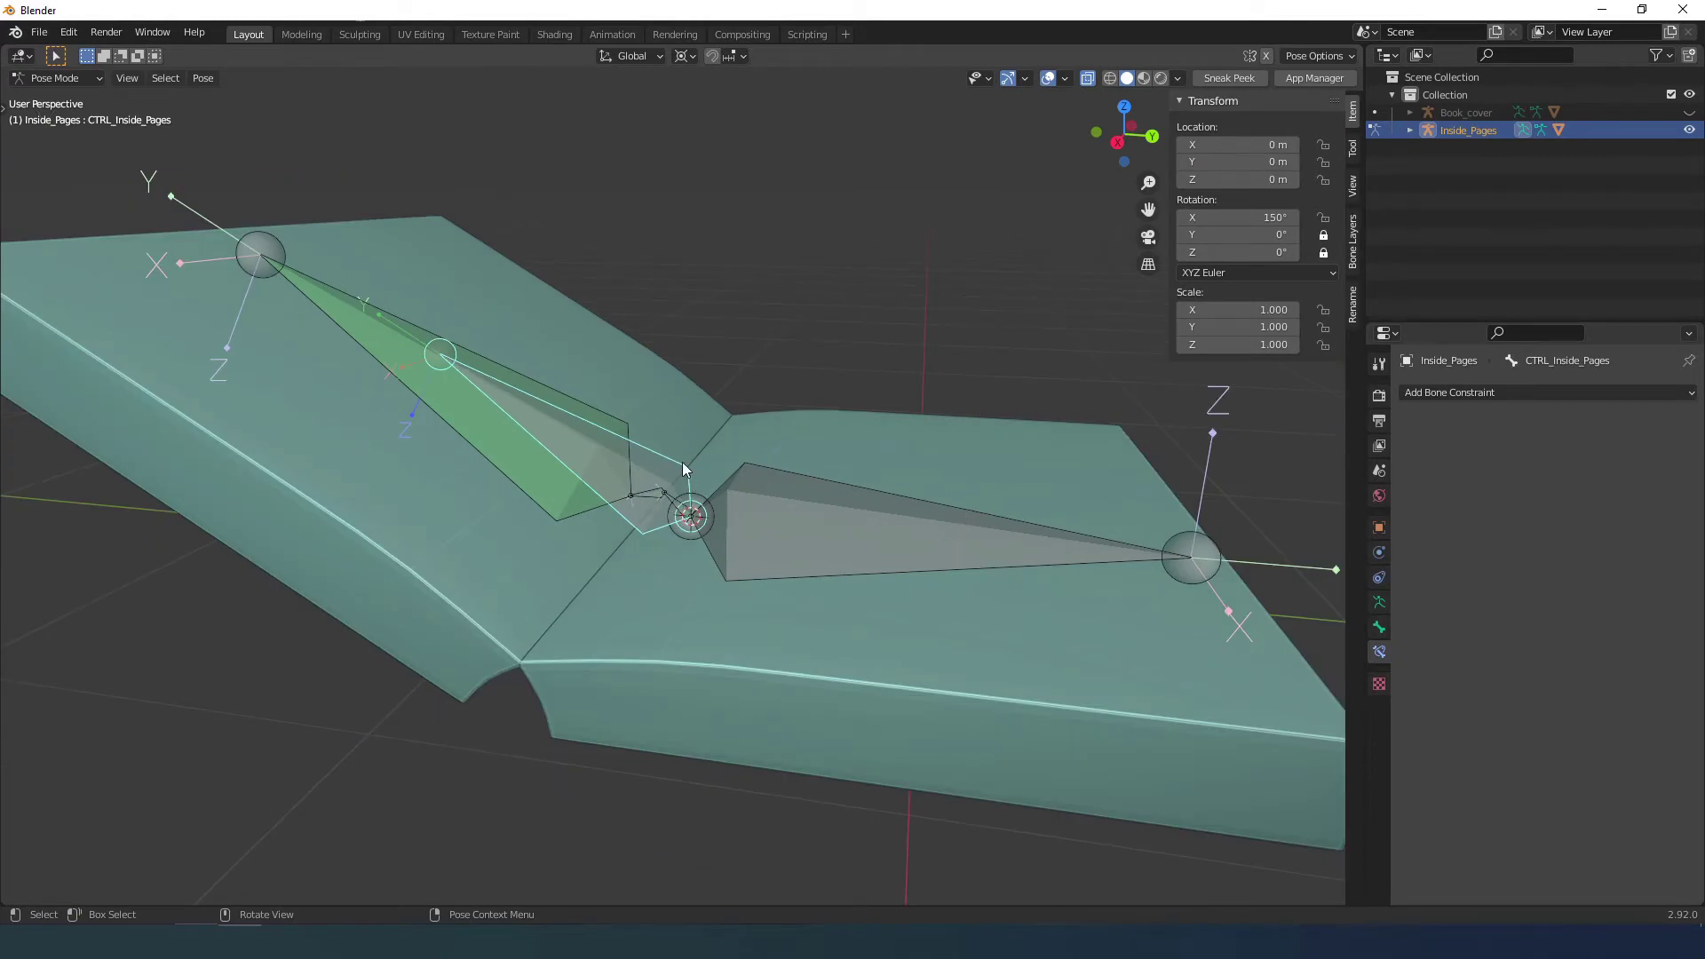
Rotate the CTRL_Inside_Pages bone to an X rotation of about 179°.
click(1379, 528)
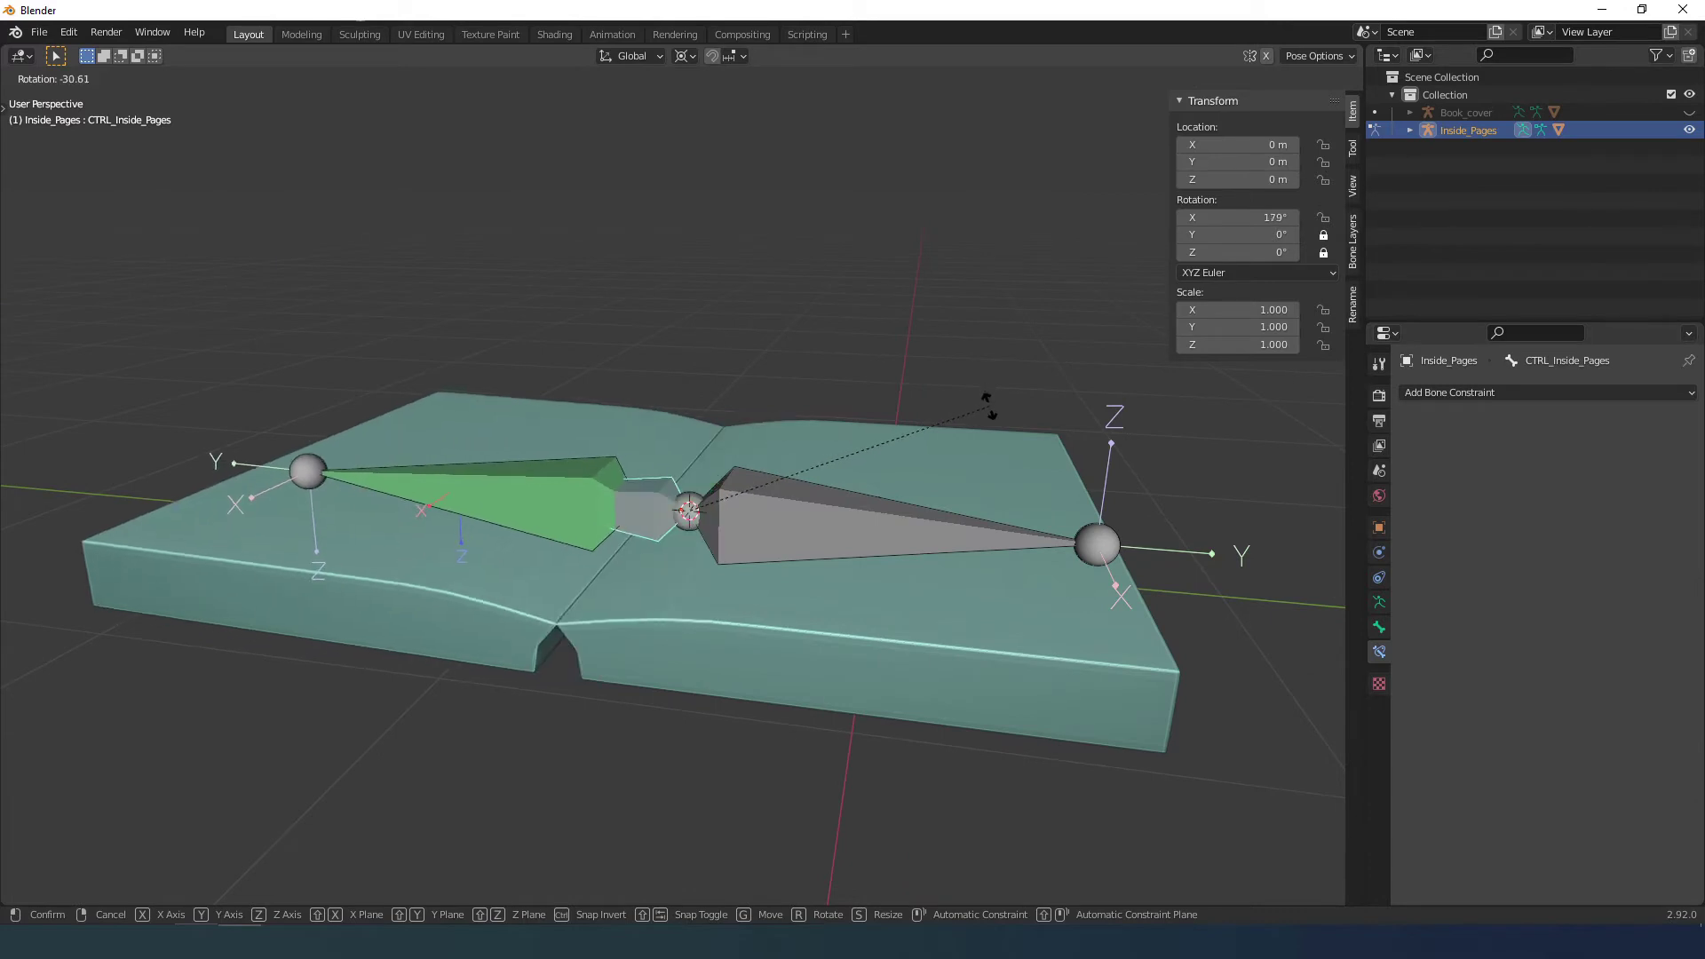
click(988, 423)
mouse_move(913, 545)
middle_down()
mouse_move(939, 525)
mouse_move(931, 539)
middle_up()
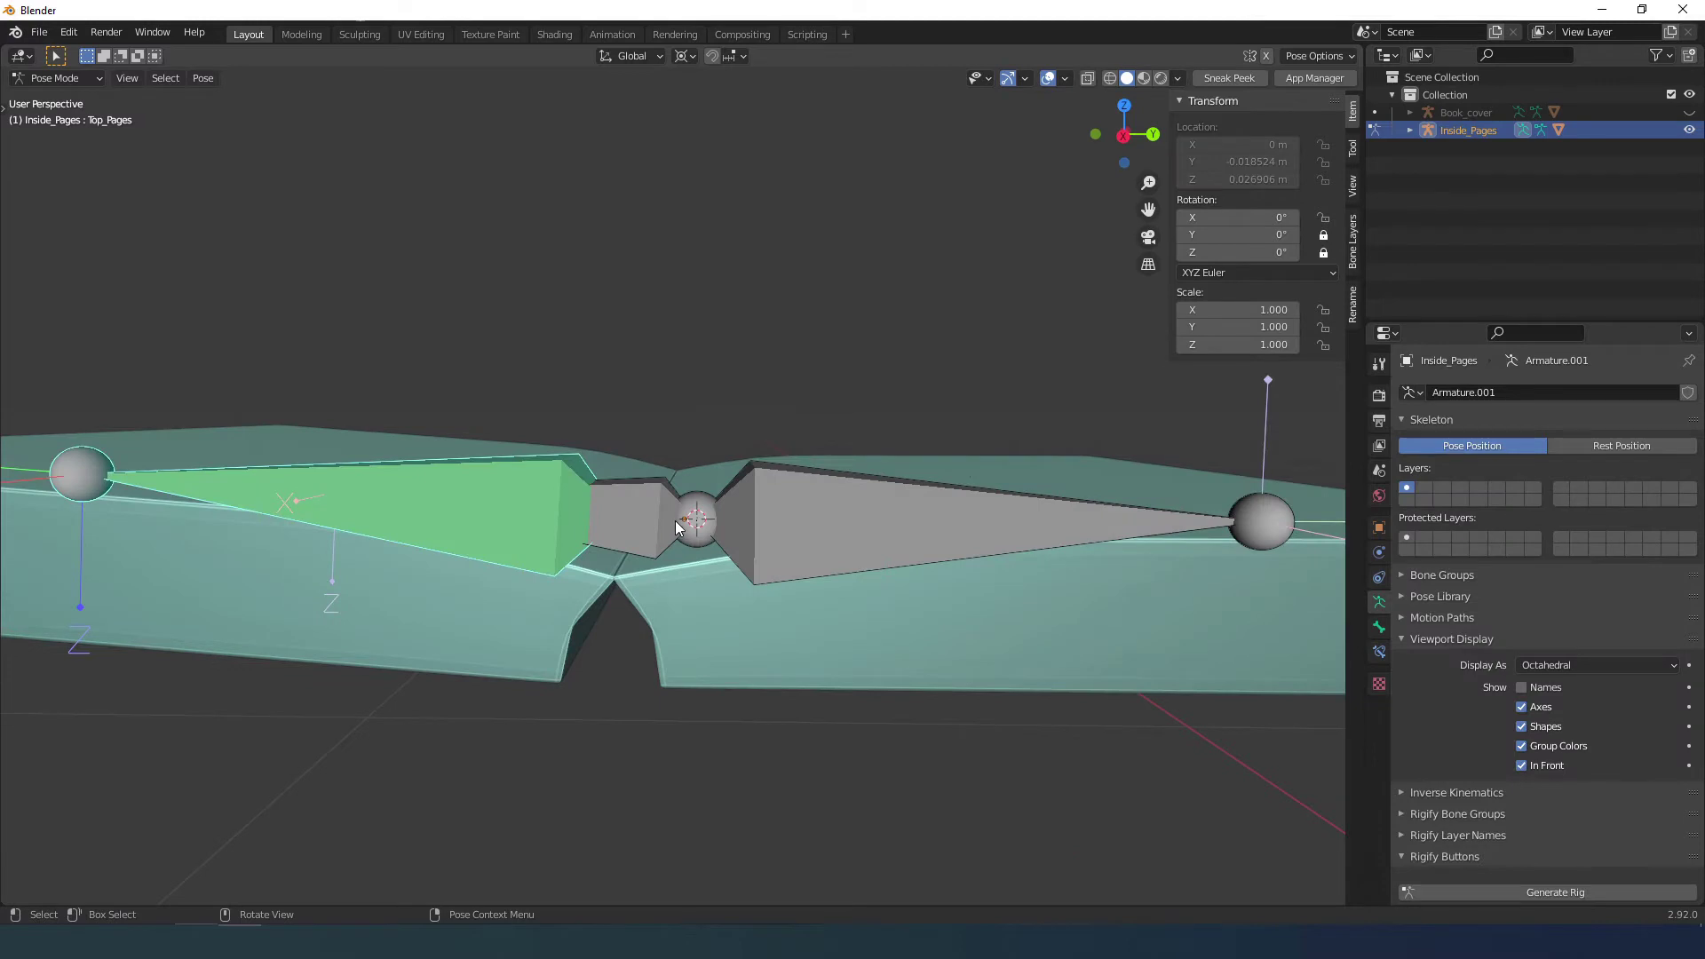
Move CTRL_Inside_Pages and Bottom_Pages to the first second-row bone layer, and the remaining bones to the first layer of the second block.
click(662, 521)
shift+click(817, 513)
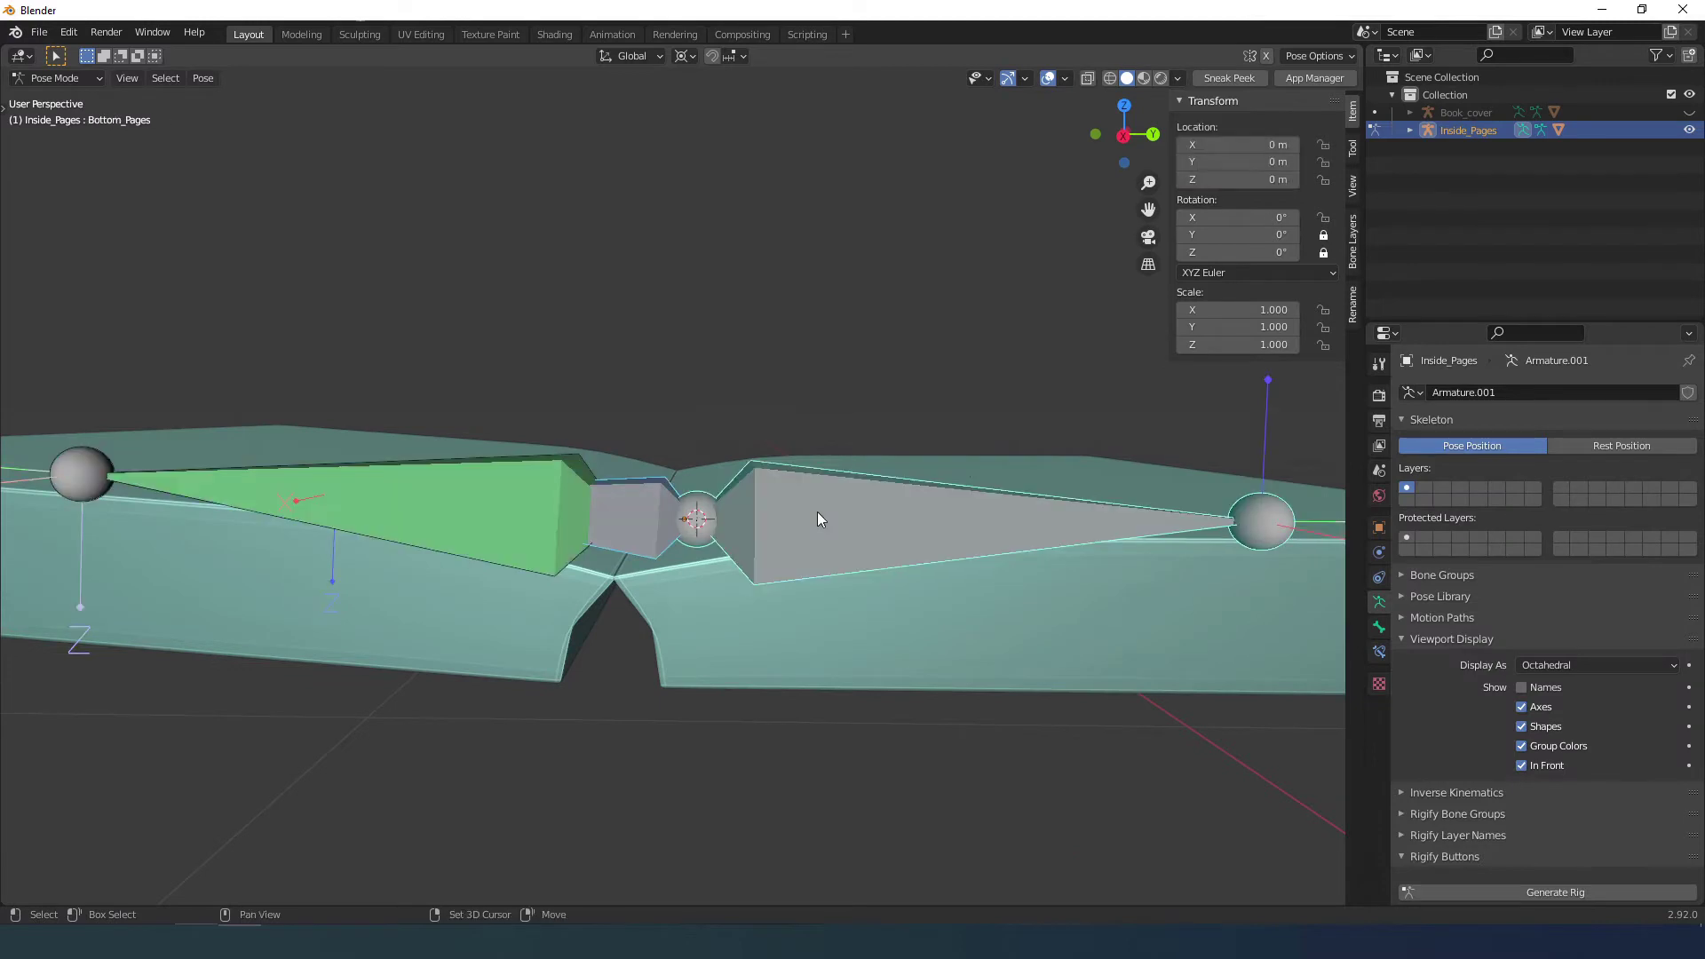
key(m)
click(823, 572)
click(657, 503)
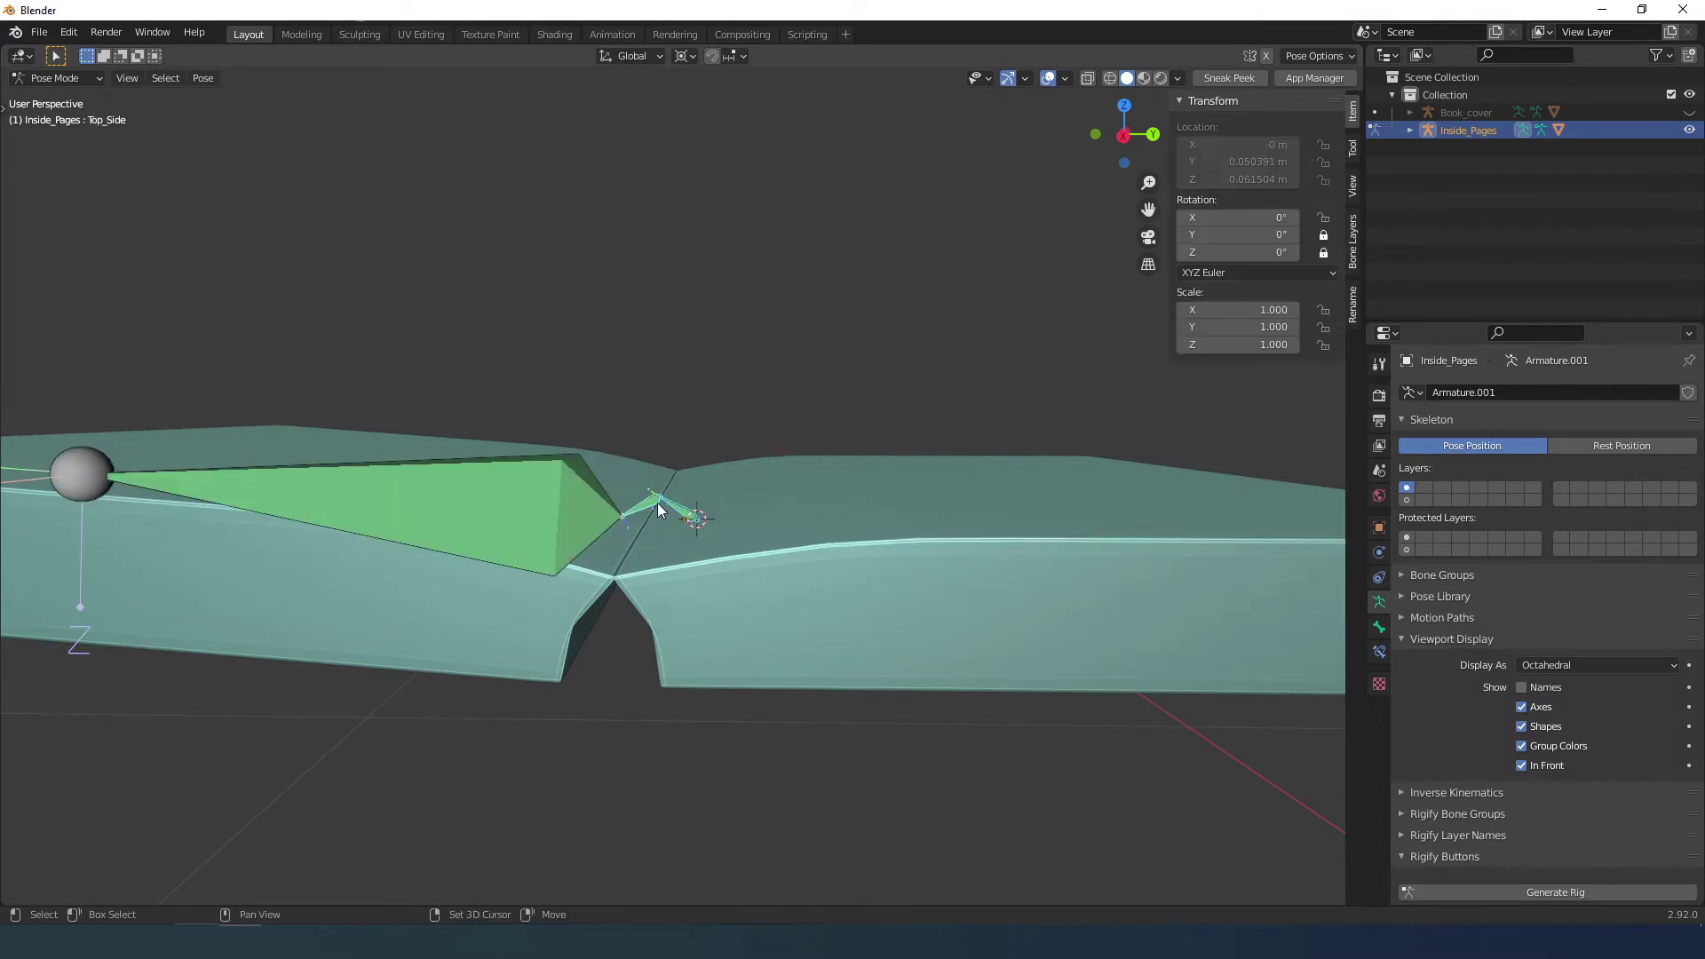
key(m)
click(1209, 657)
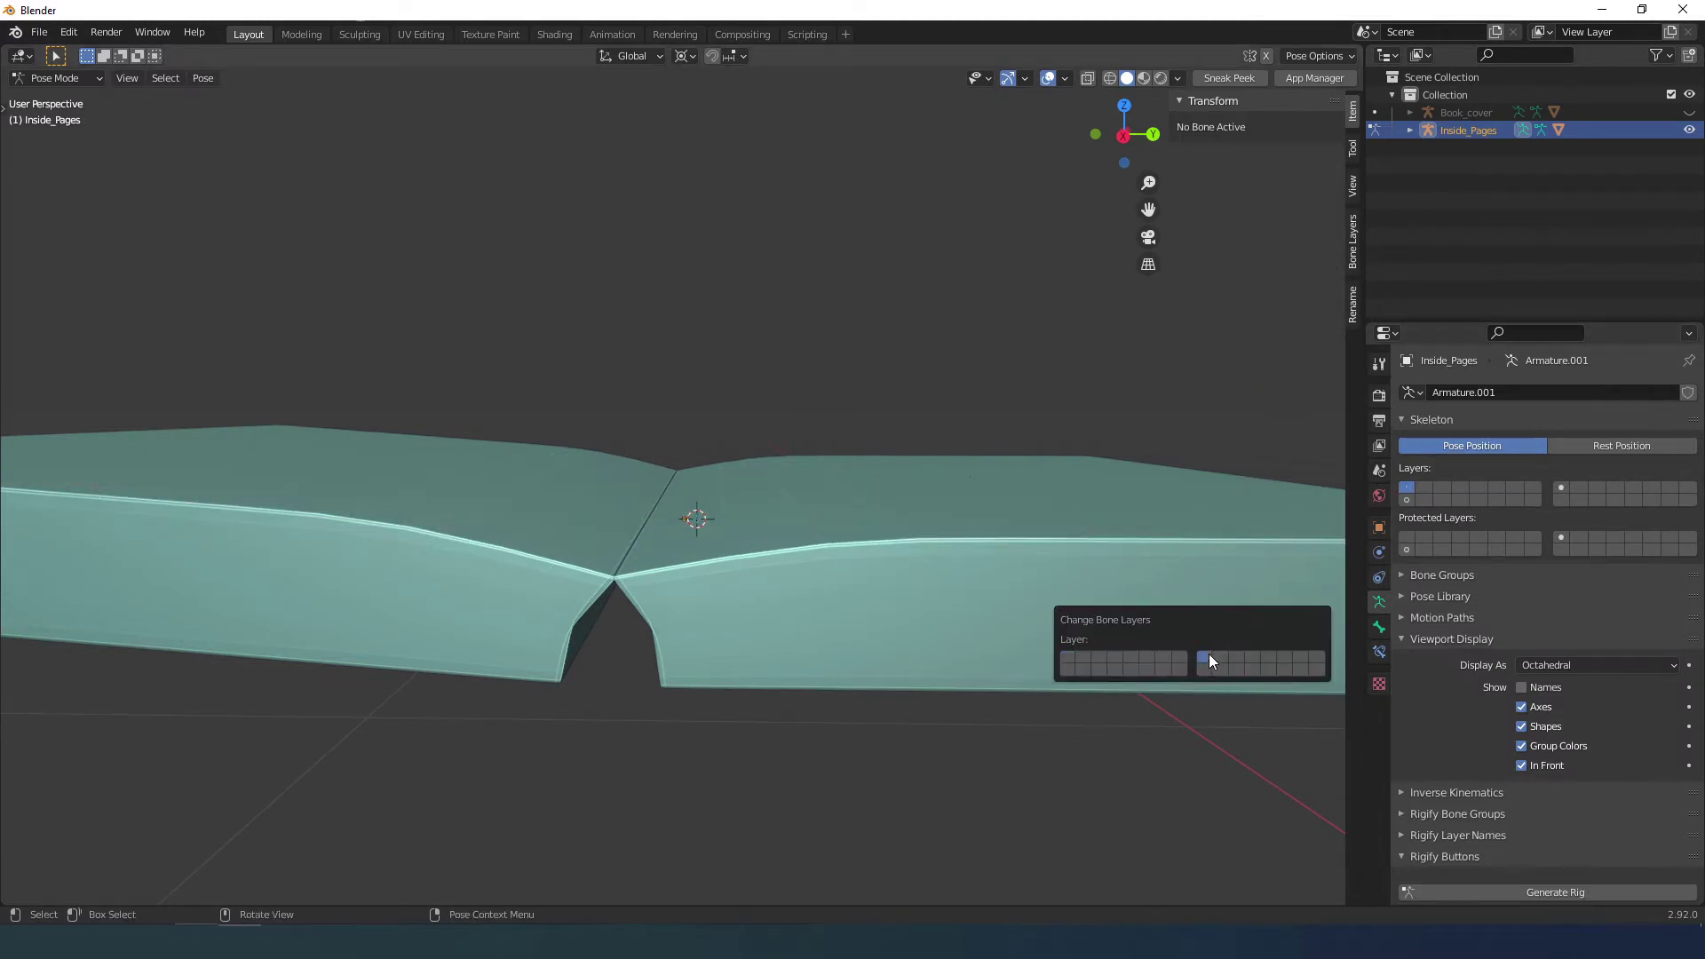
Return the CTRL_Inside_Pages and Bottom_Pages bones to the first armature layer and display only that layer.
click(1407, 500)
key(a)
key(m)
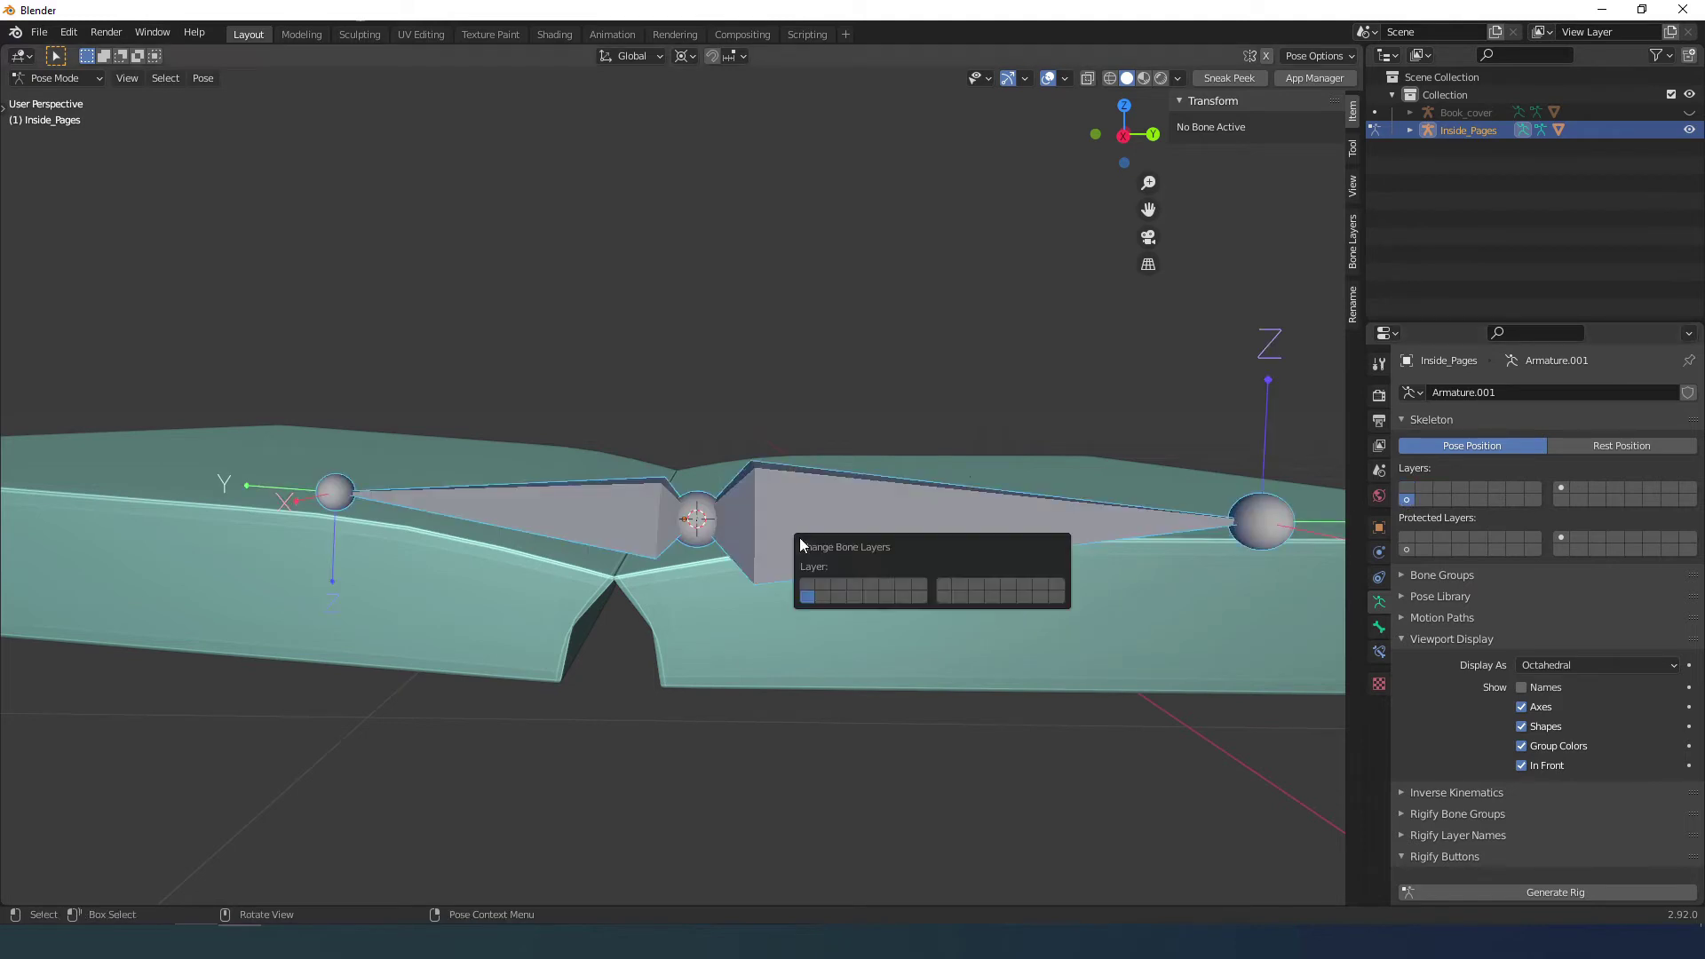
click(807, 587)
click(1405, 489)
Try clearing the rotation of the CTRL_Inside_Pages bone.
scroll(741, 538, down, 2)
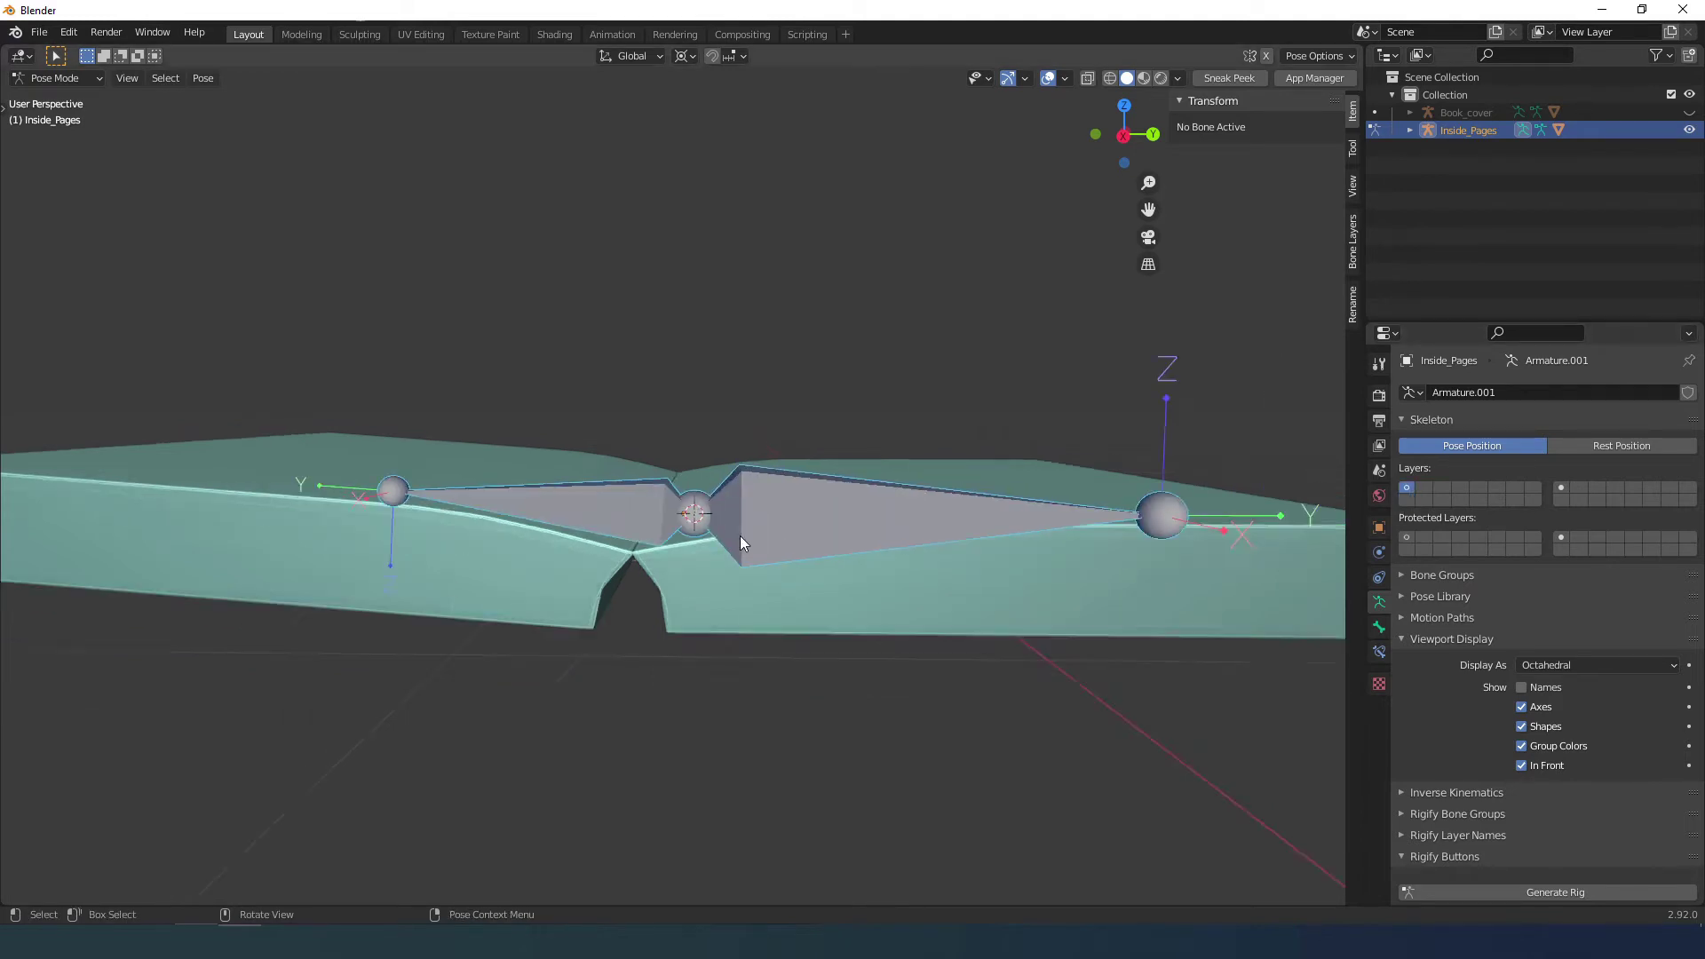
click(623, 506)
key(alt+r)
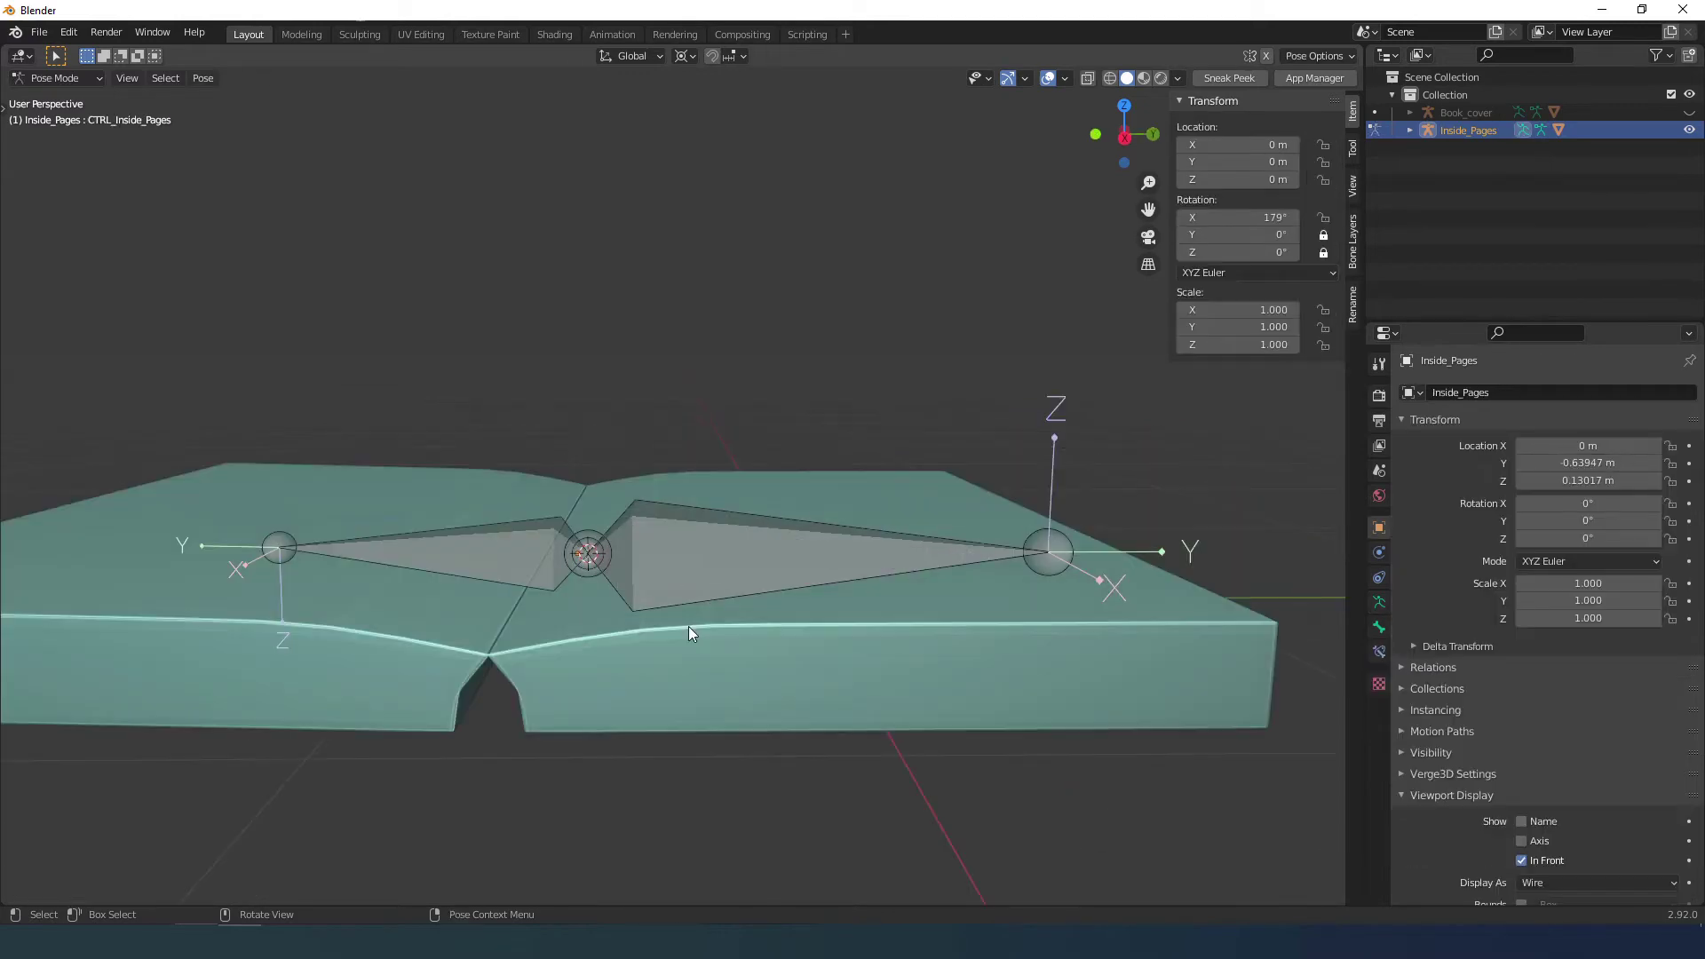
Add a Basis shape key and a second one named Open to the Pages mesh, with the Open value at 1.000.
click(689, 626)
key(Tab)
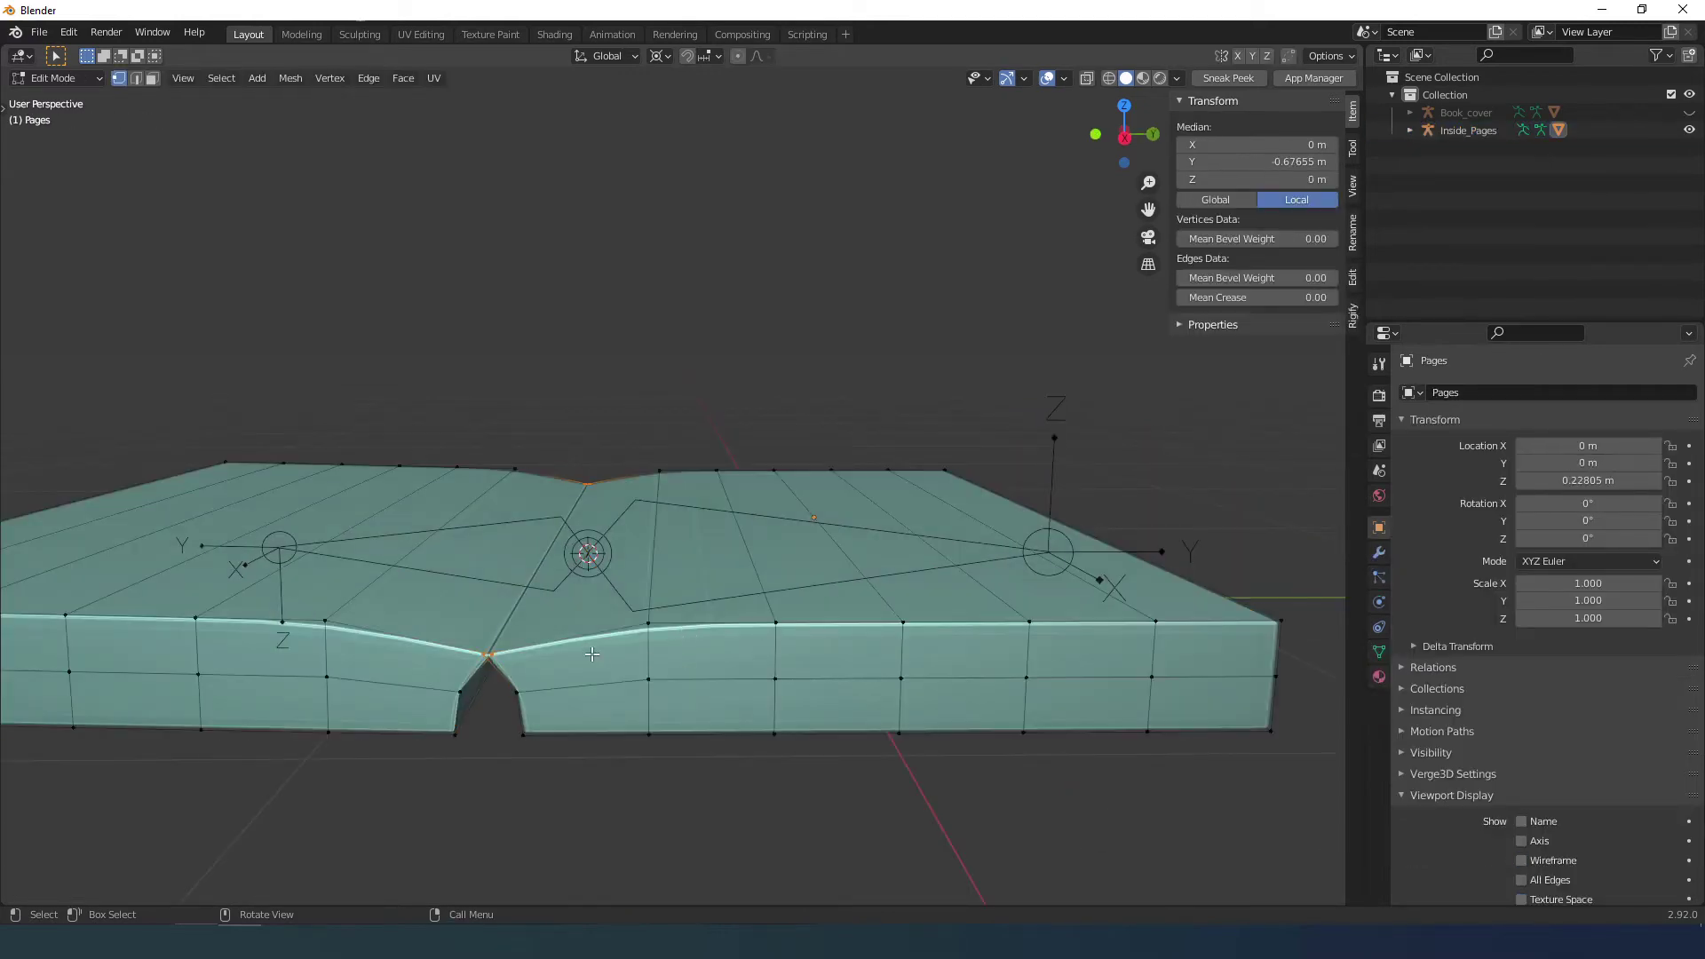
click(1379, 652)
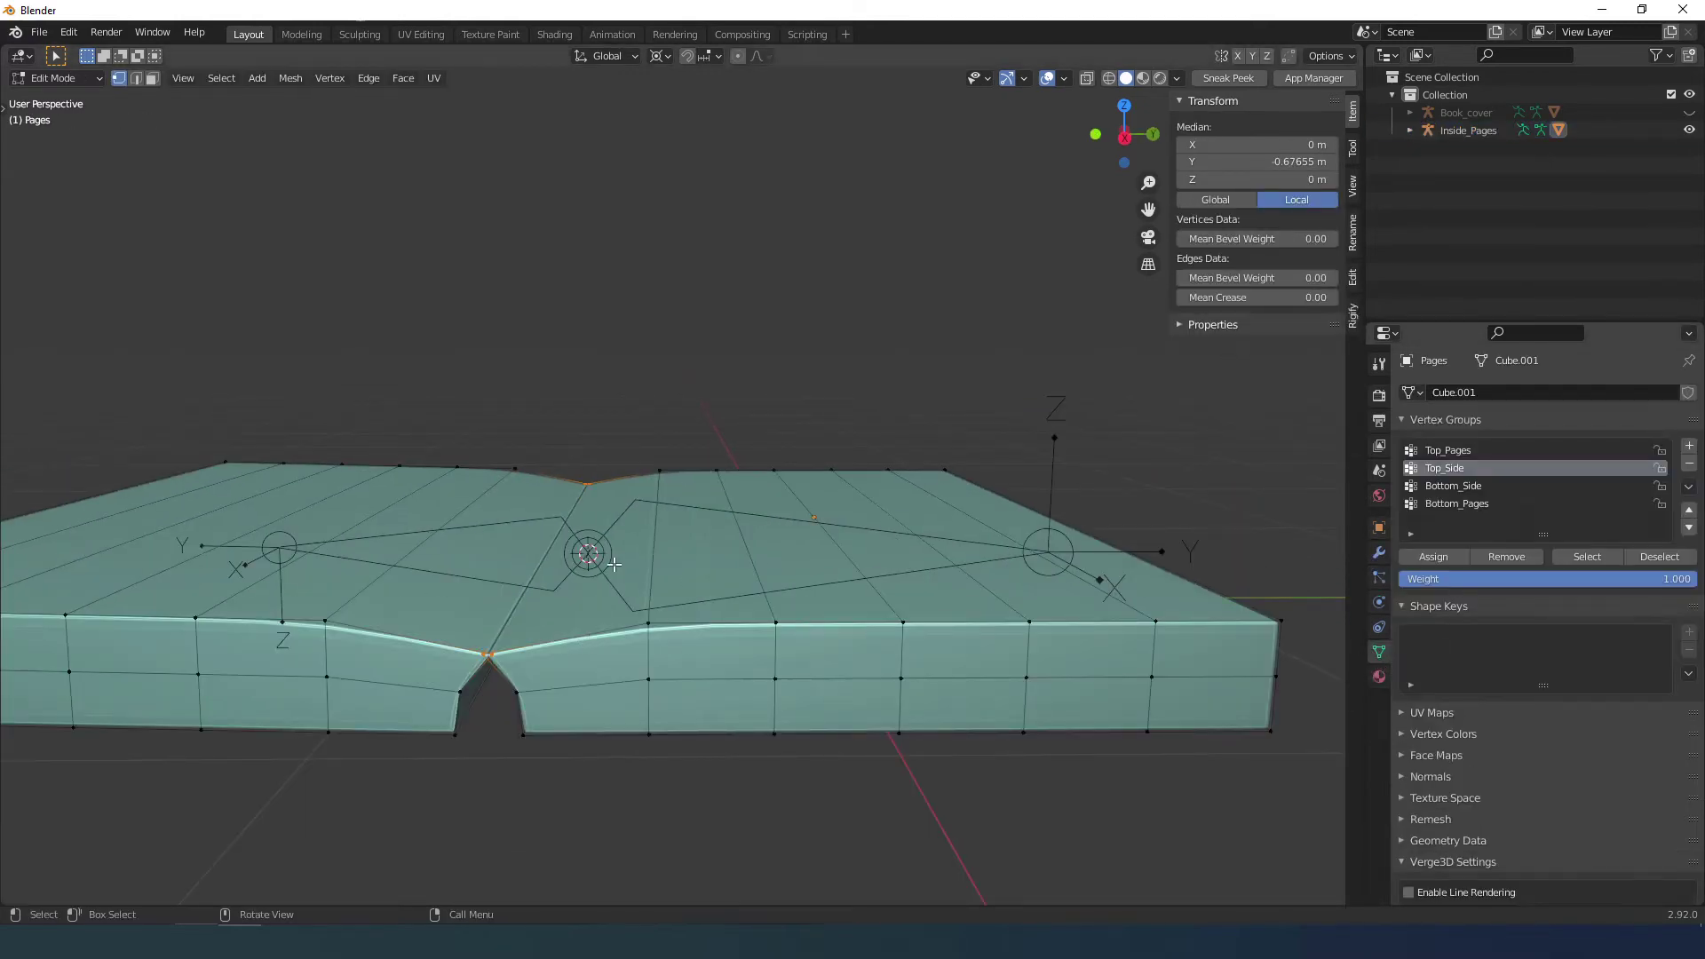
key(Tab)
shift+middle_drag(818, 607, 941, 576)
scroll(941, 575, down, 1)
key(n)
scroll(1251, 515, down, 1)
middle_drag(1250, 548, 1248, 556)
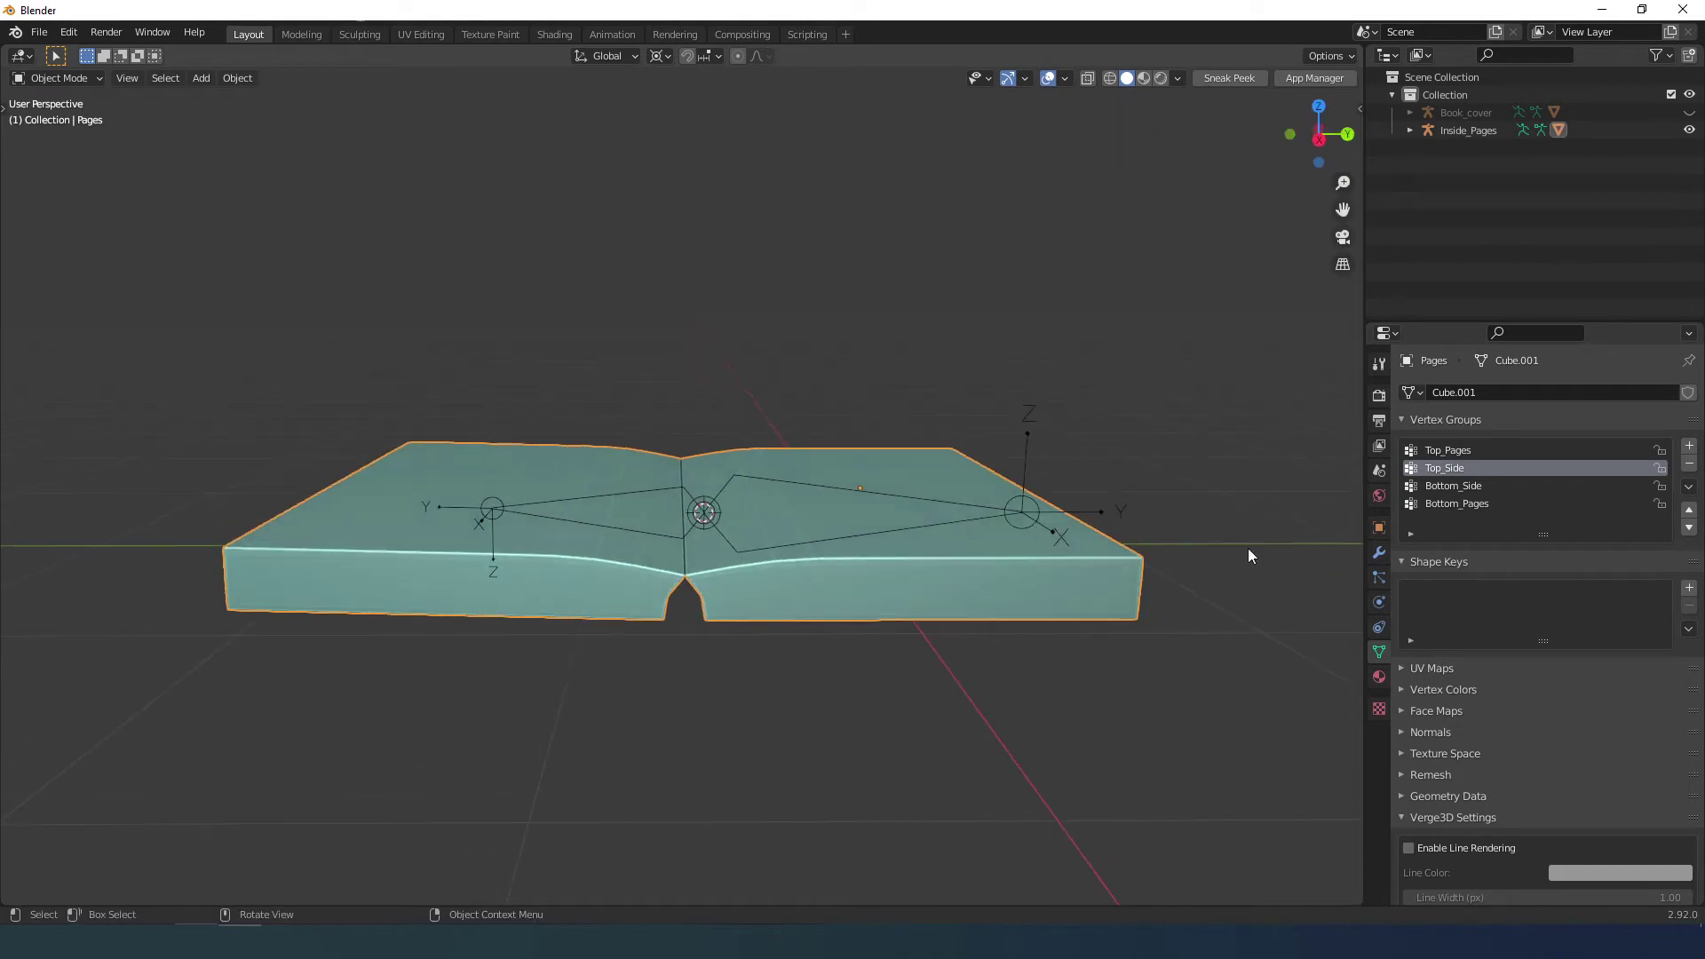
click(1689, 589)
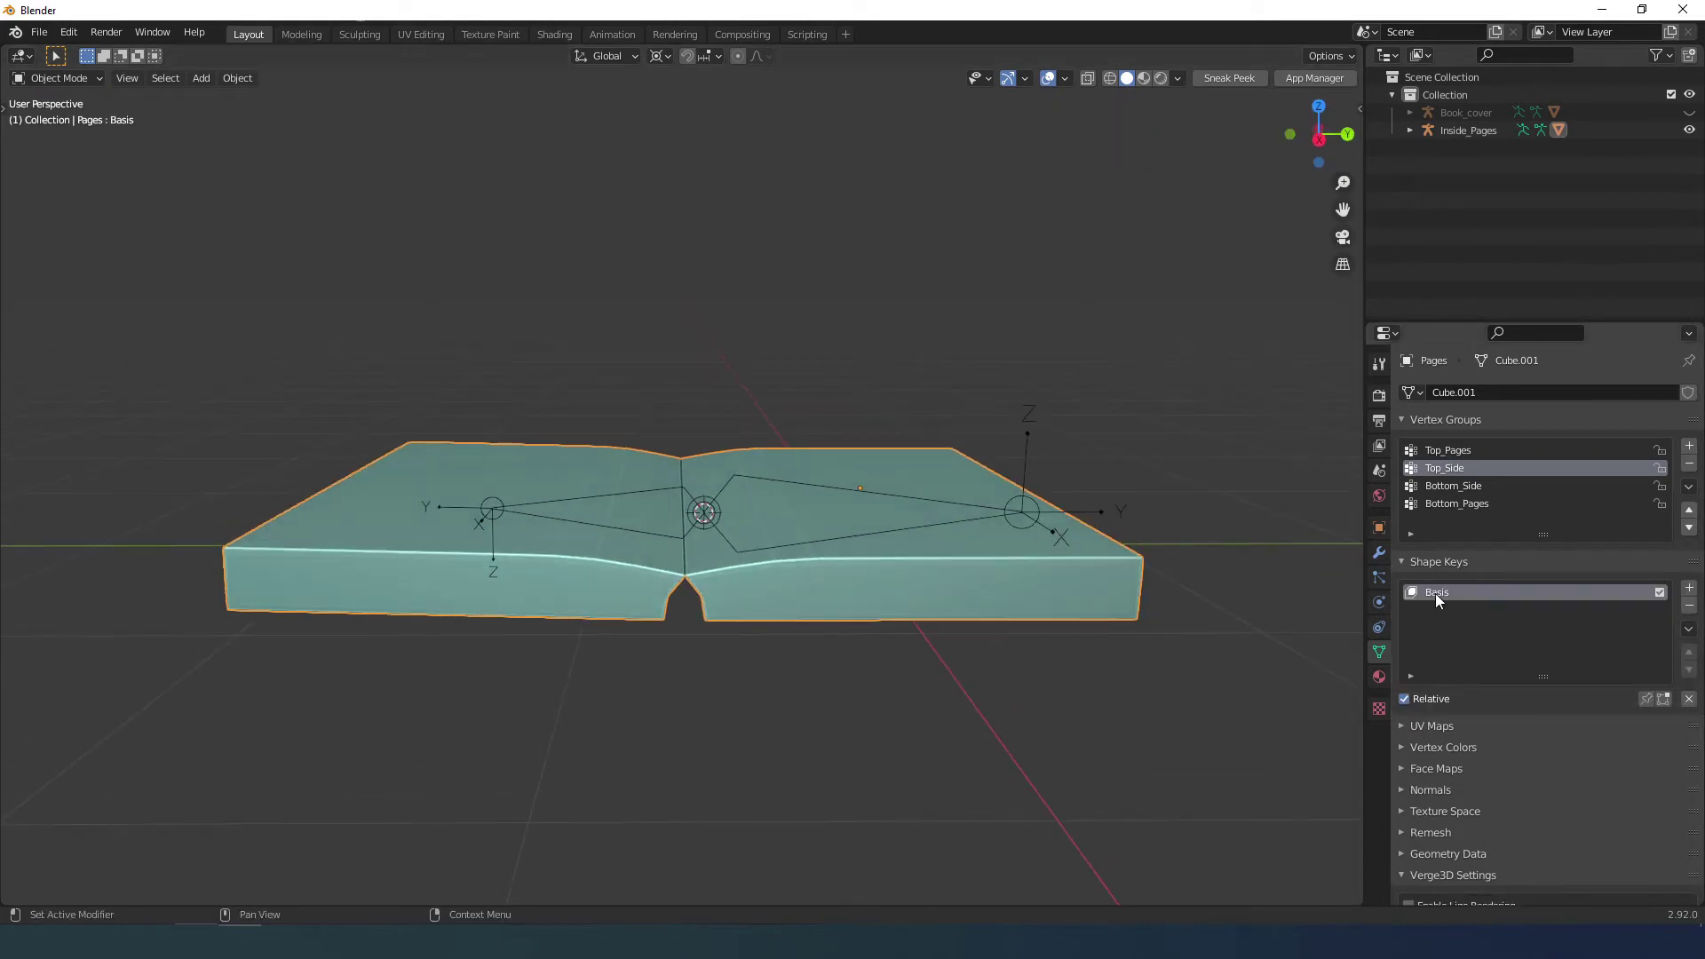
click(1688, 588)
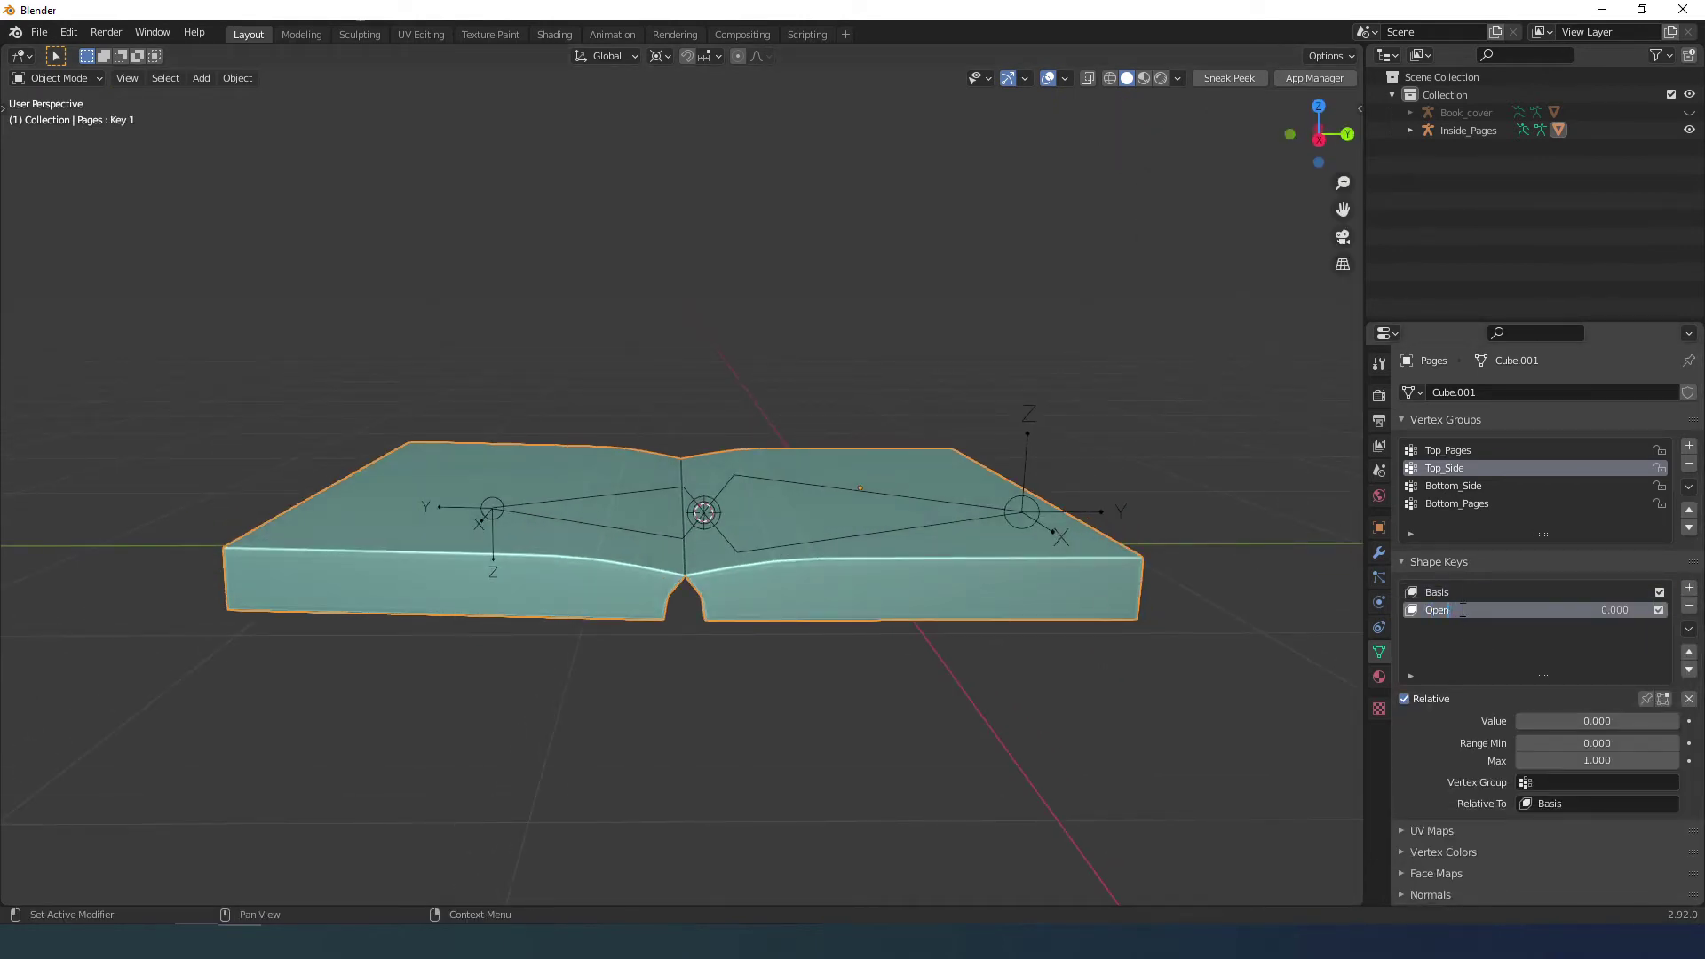
key(Tab)
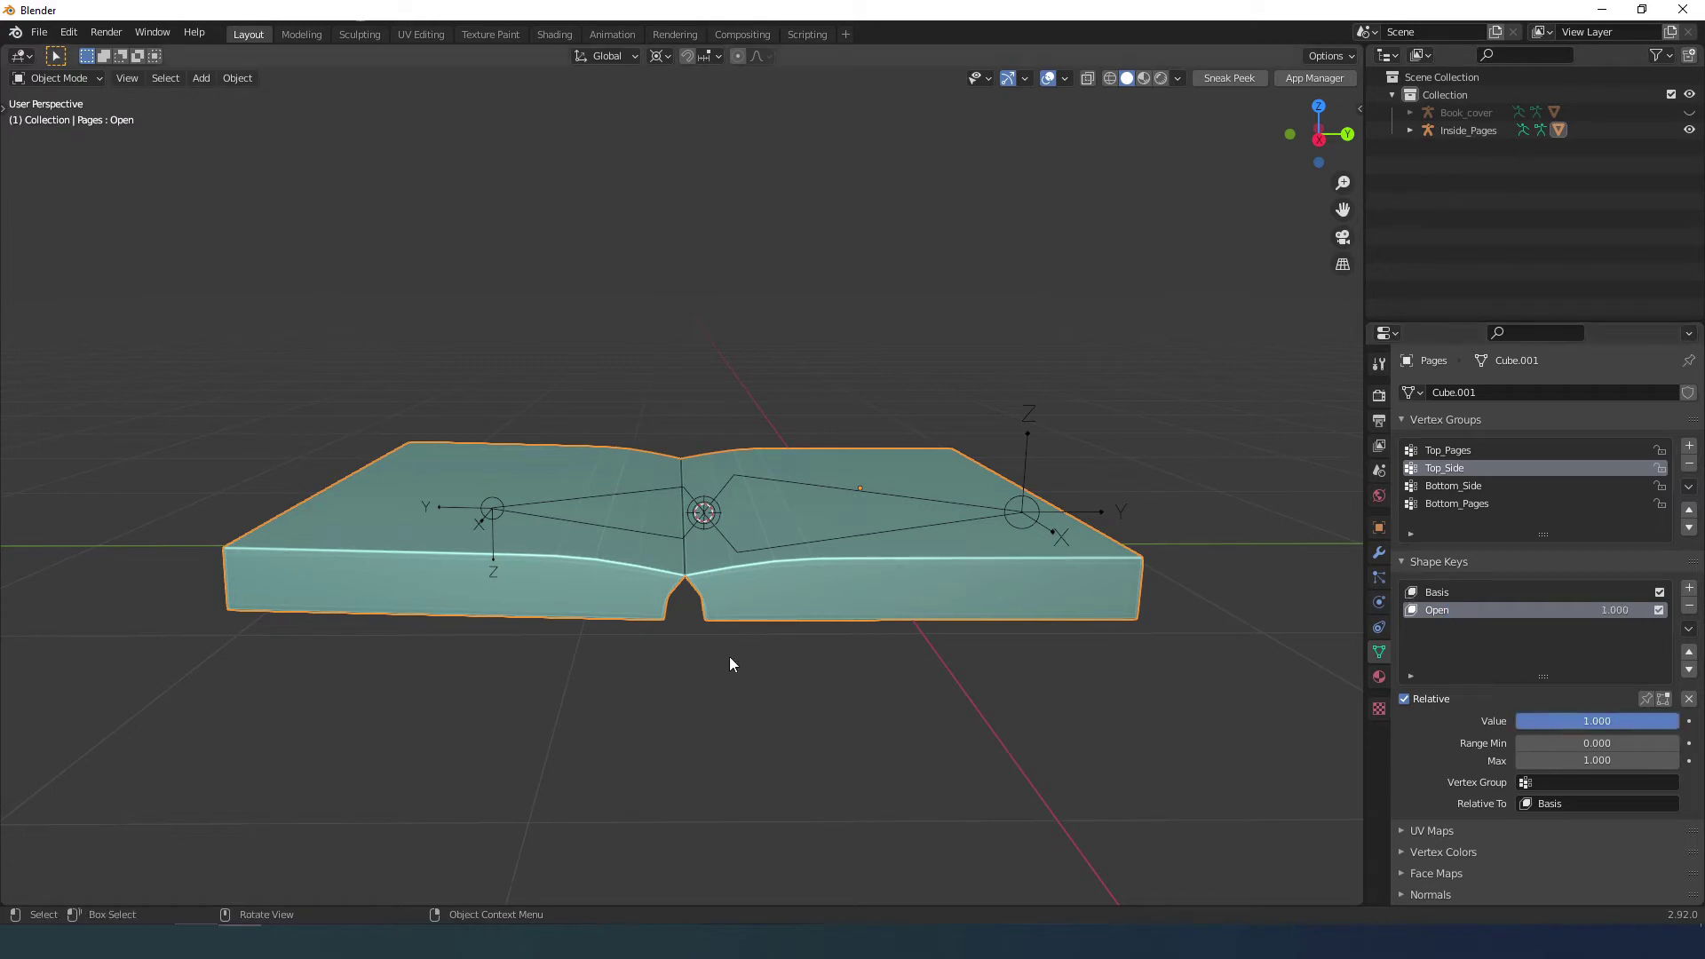
In the Open shape key, raise the top vertex rows beside the spine and lower the outer rows to curve both page halves.
scroll(716, 643, up, 4)
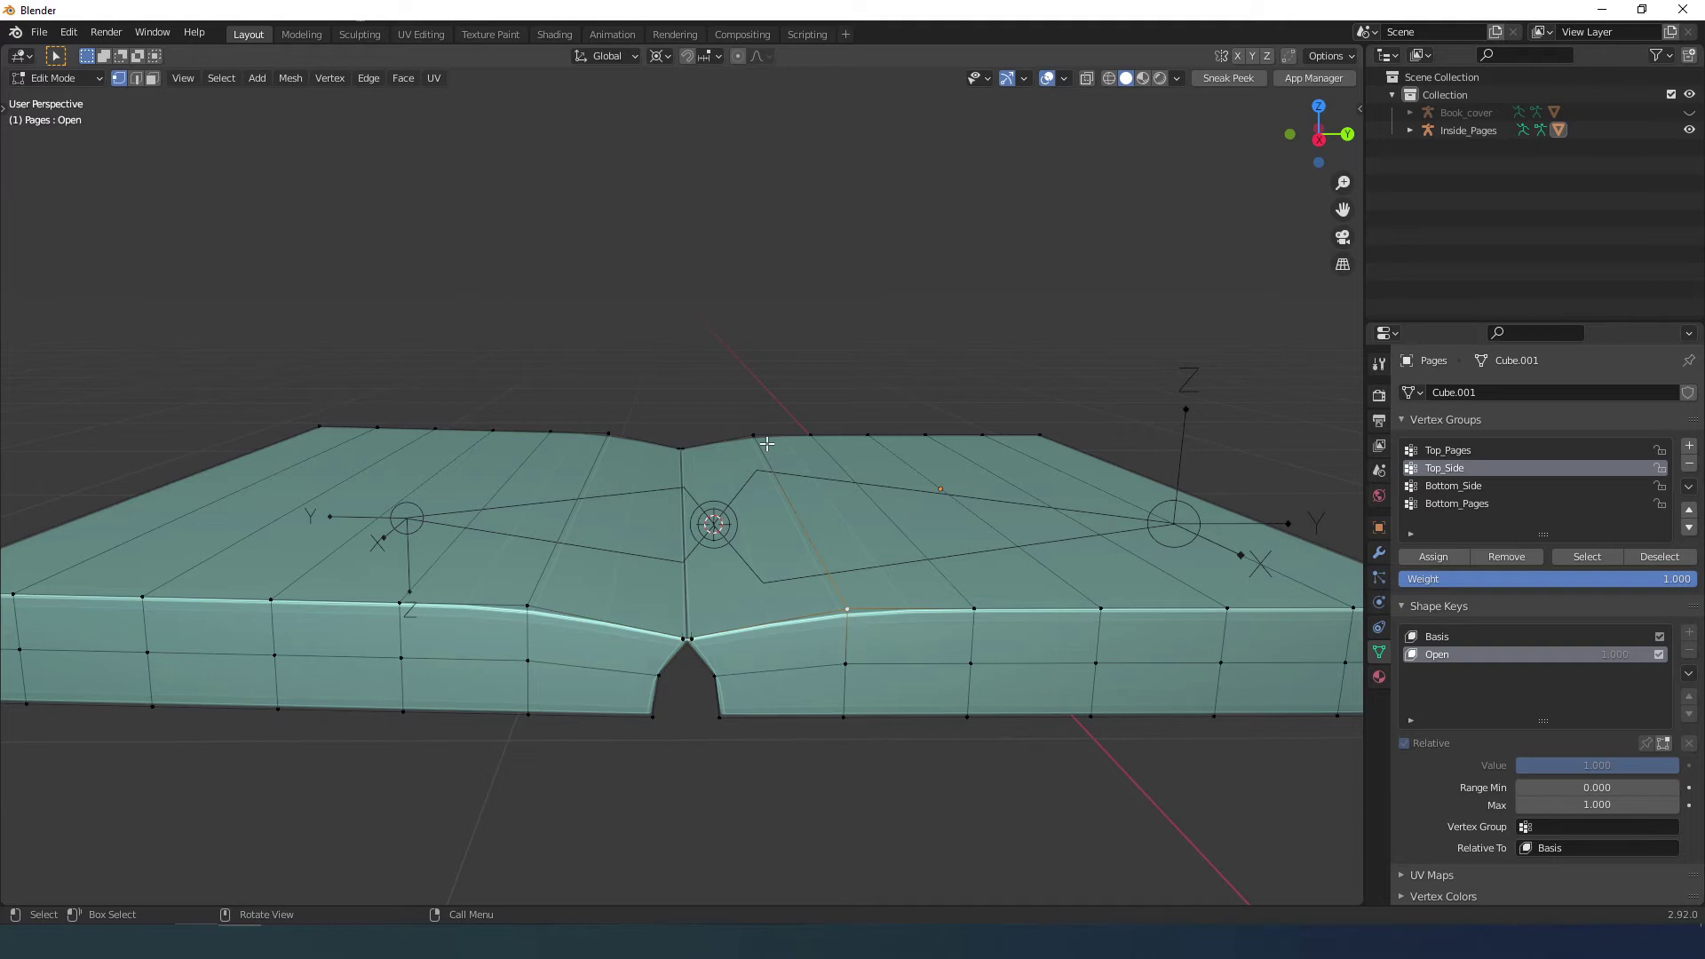
scroll(685, 484, down, 3)
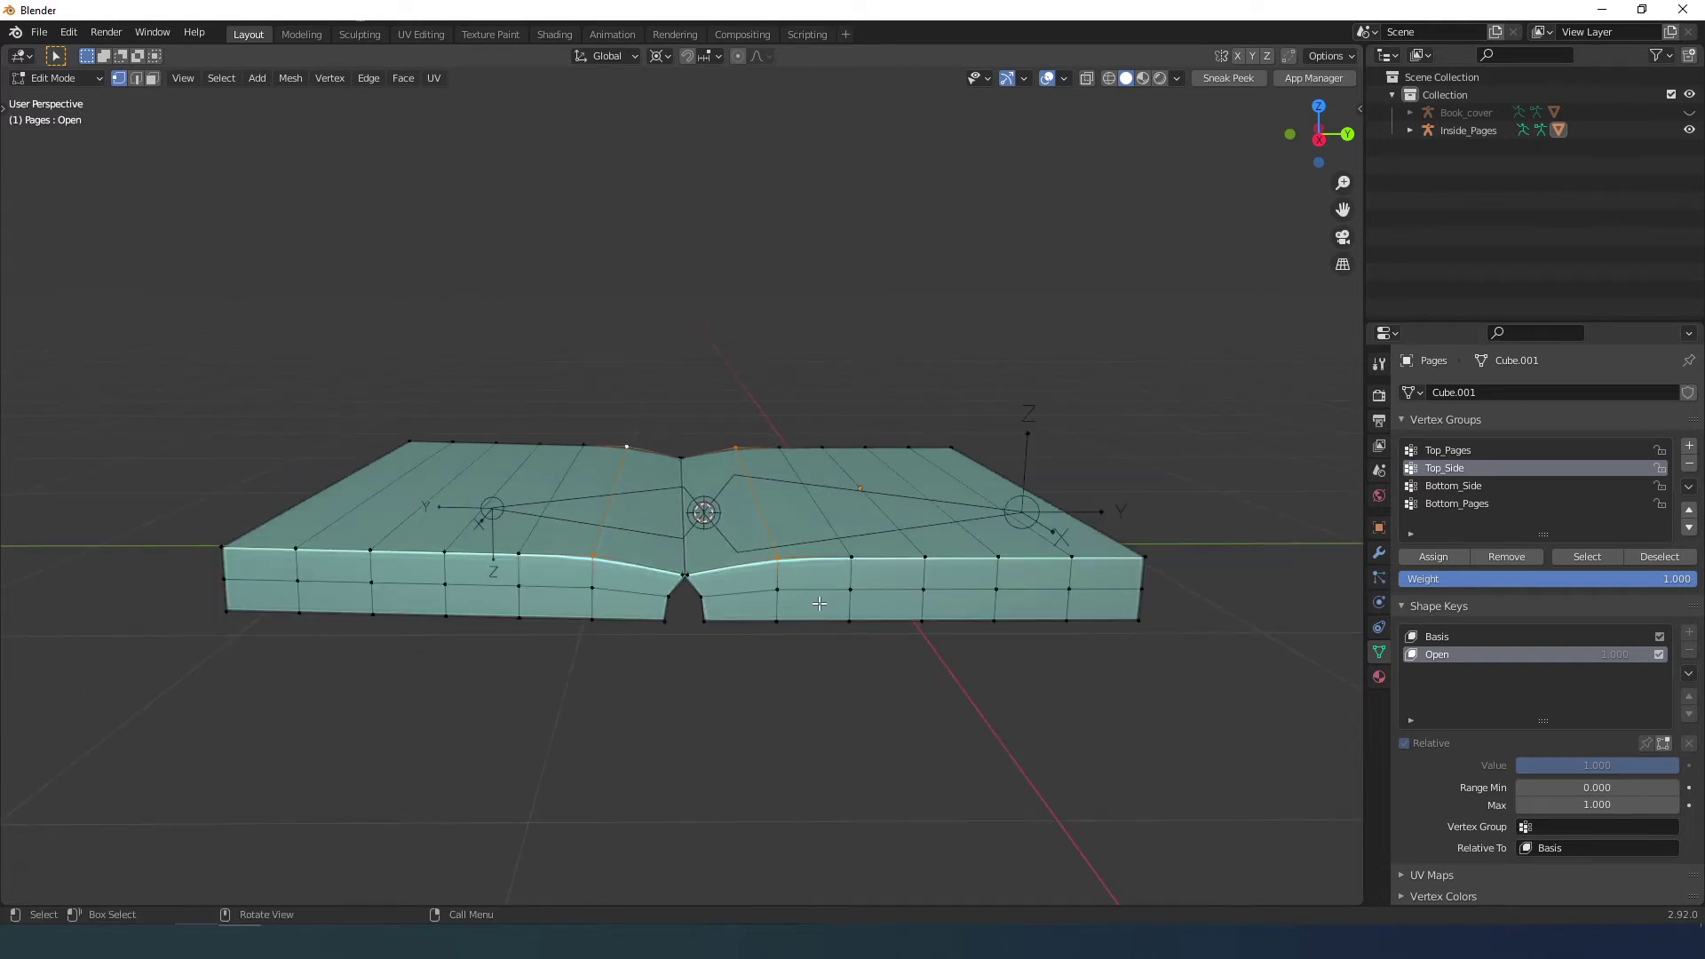
key(KP_3)
scroll(844, 594, up, 2)
key(g)
key(z)
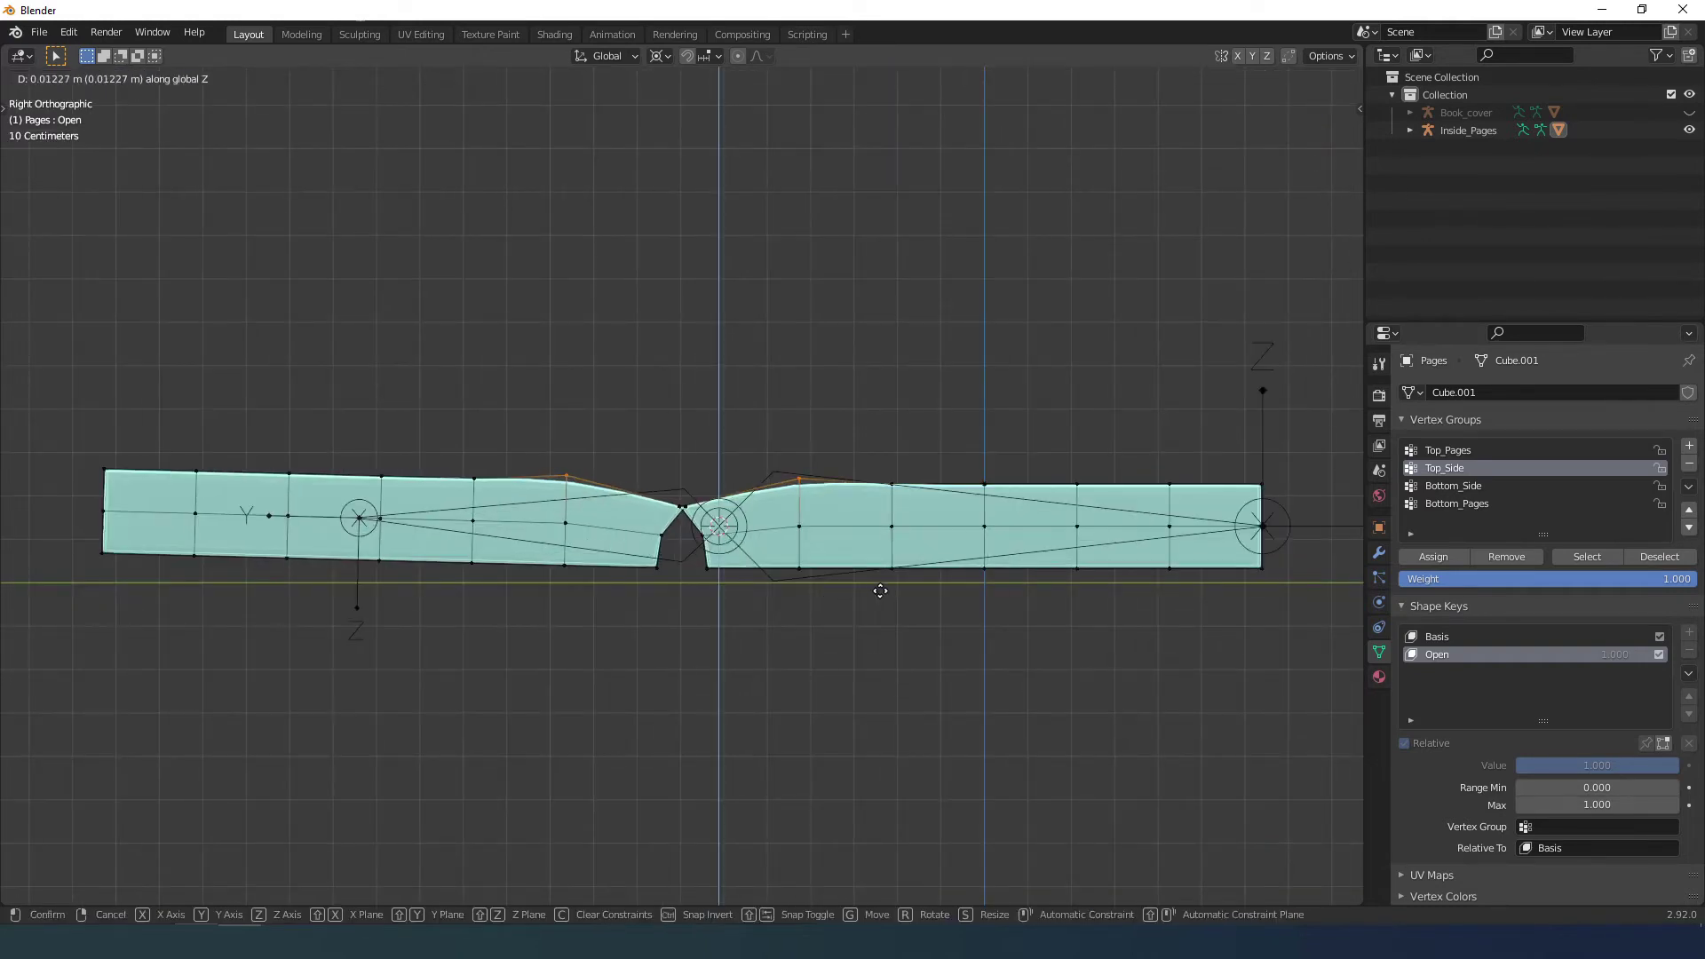
click(1002, 494)
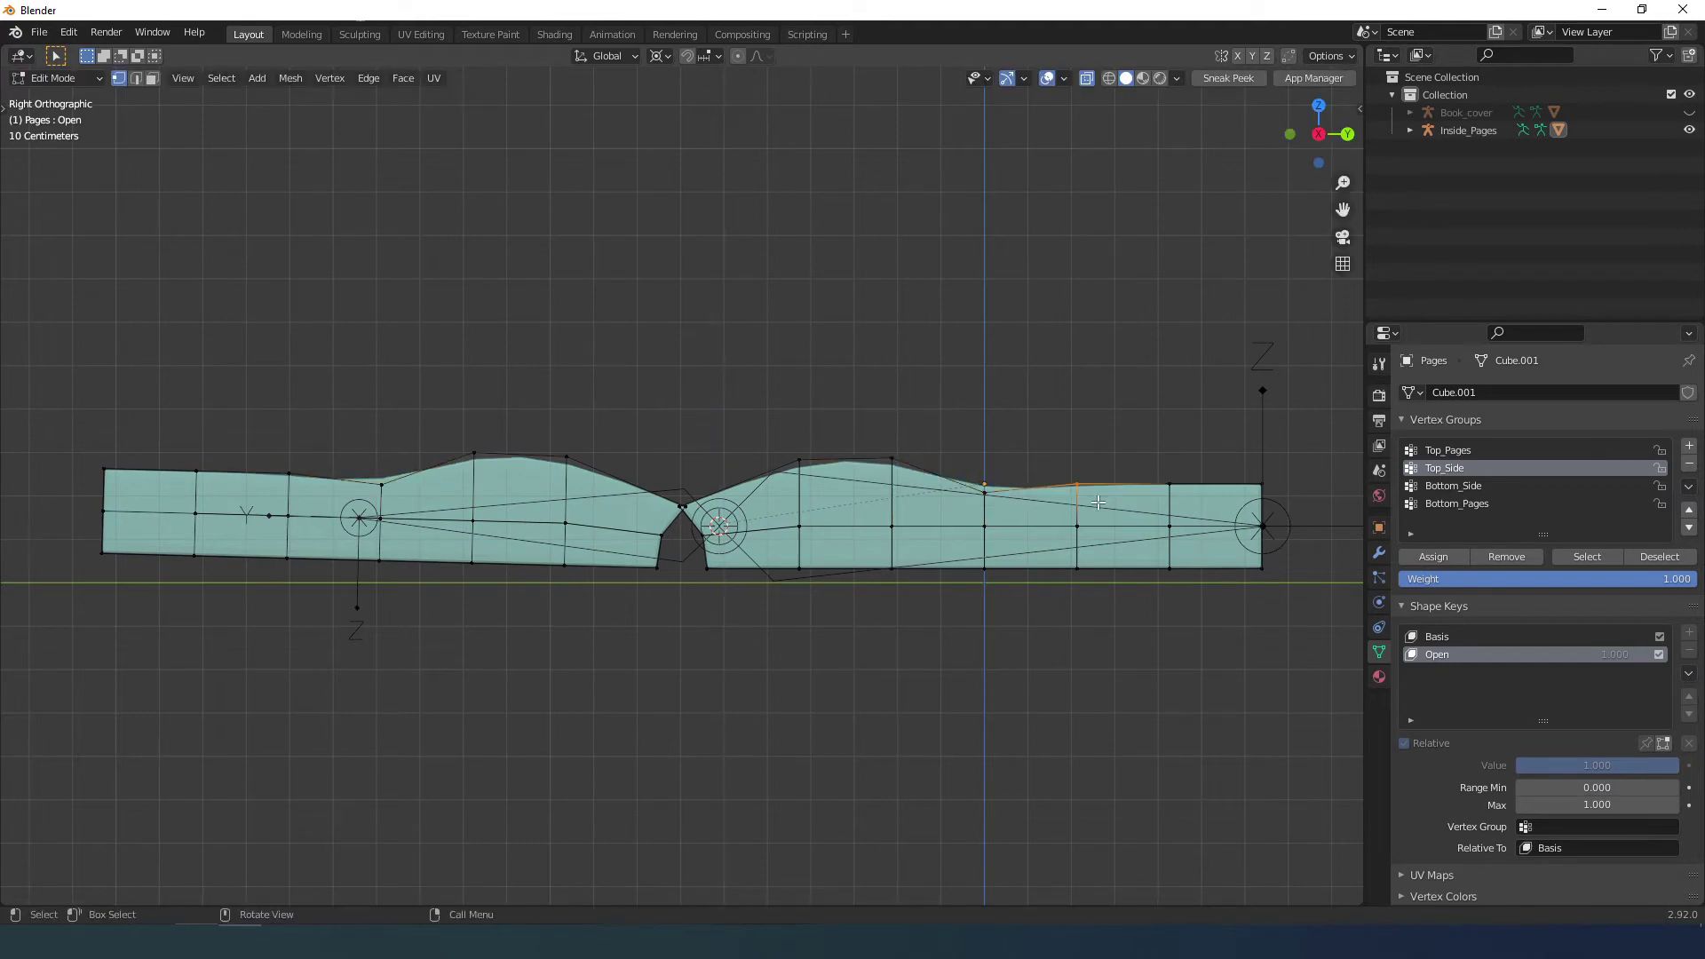
key(g)
Shift the top vertices of both page halves along Y toward the spine.
drag(543, 434, 80, 504)
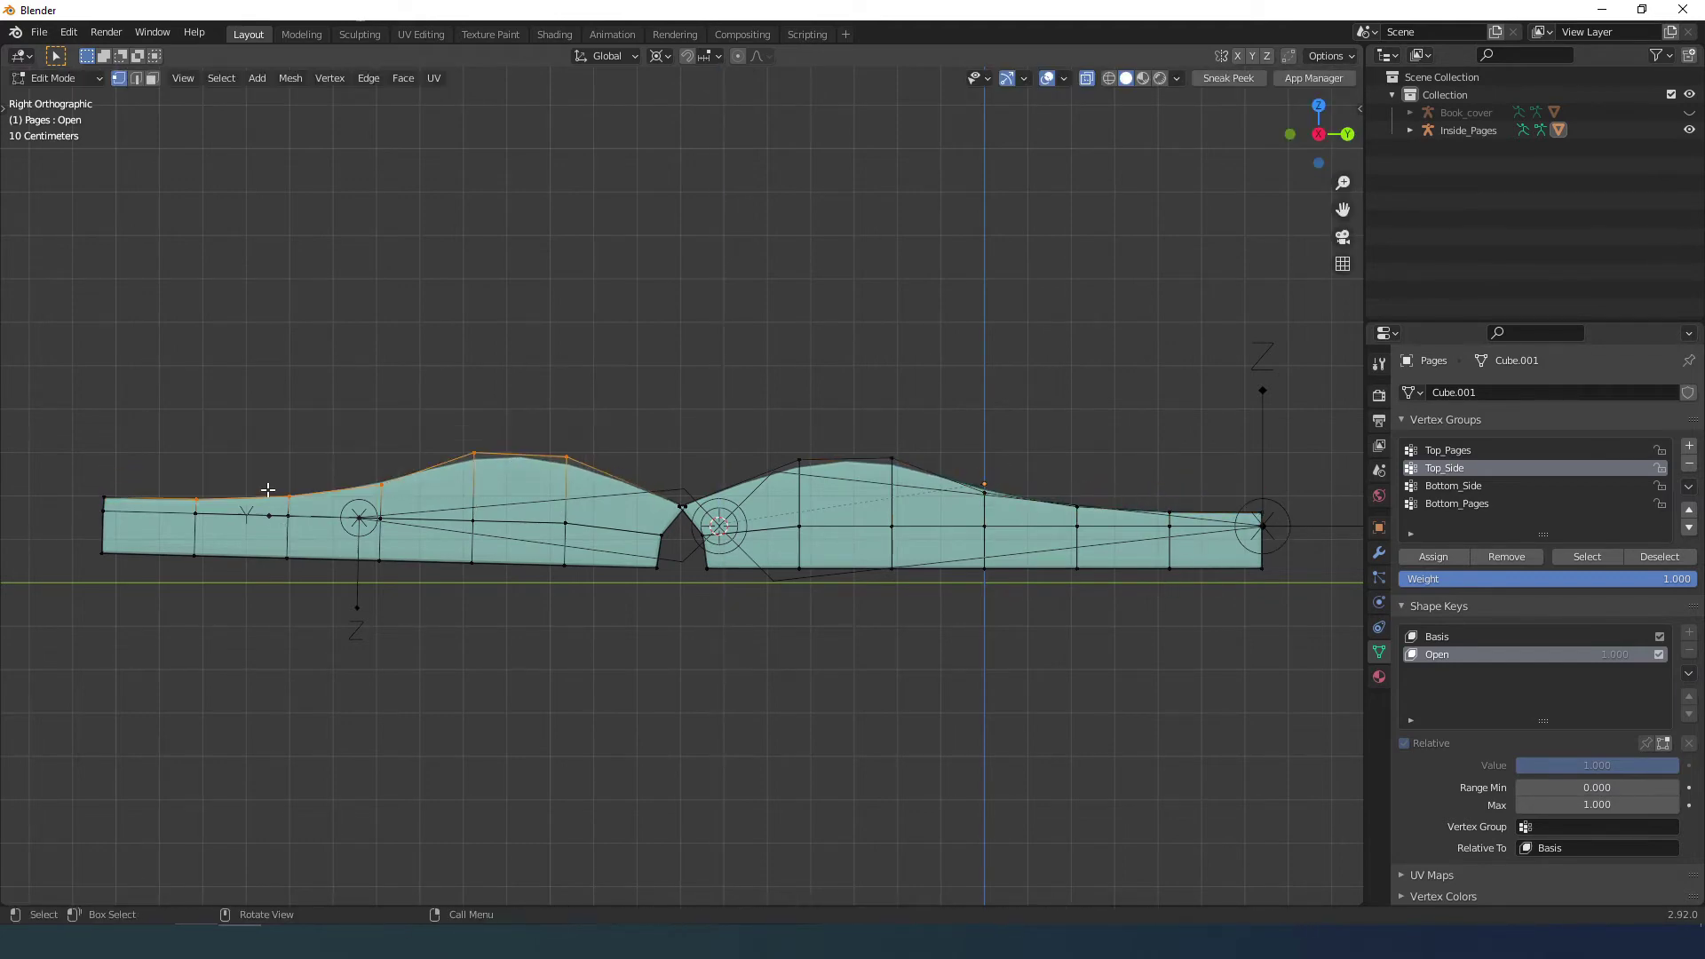
key(g)
key(y)
click(454, 559)
drag(748, 419, 1321, 520)
key(g)
key(y)
click(1297, 534)
Move the left page half's top vertices at the spine about 0.011 m along Y to narrow the gap.
scroll(688, 515, up, 9)
drag(655, 564, 693, 612)
key(g)
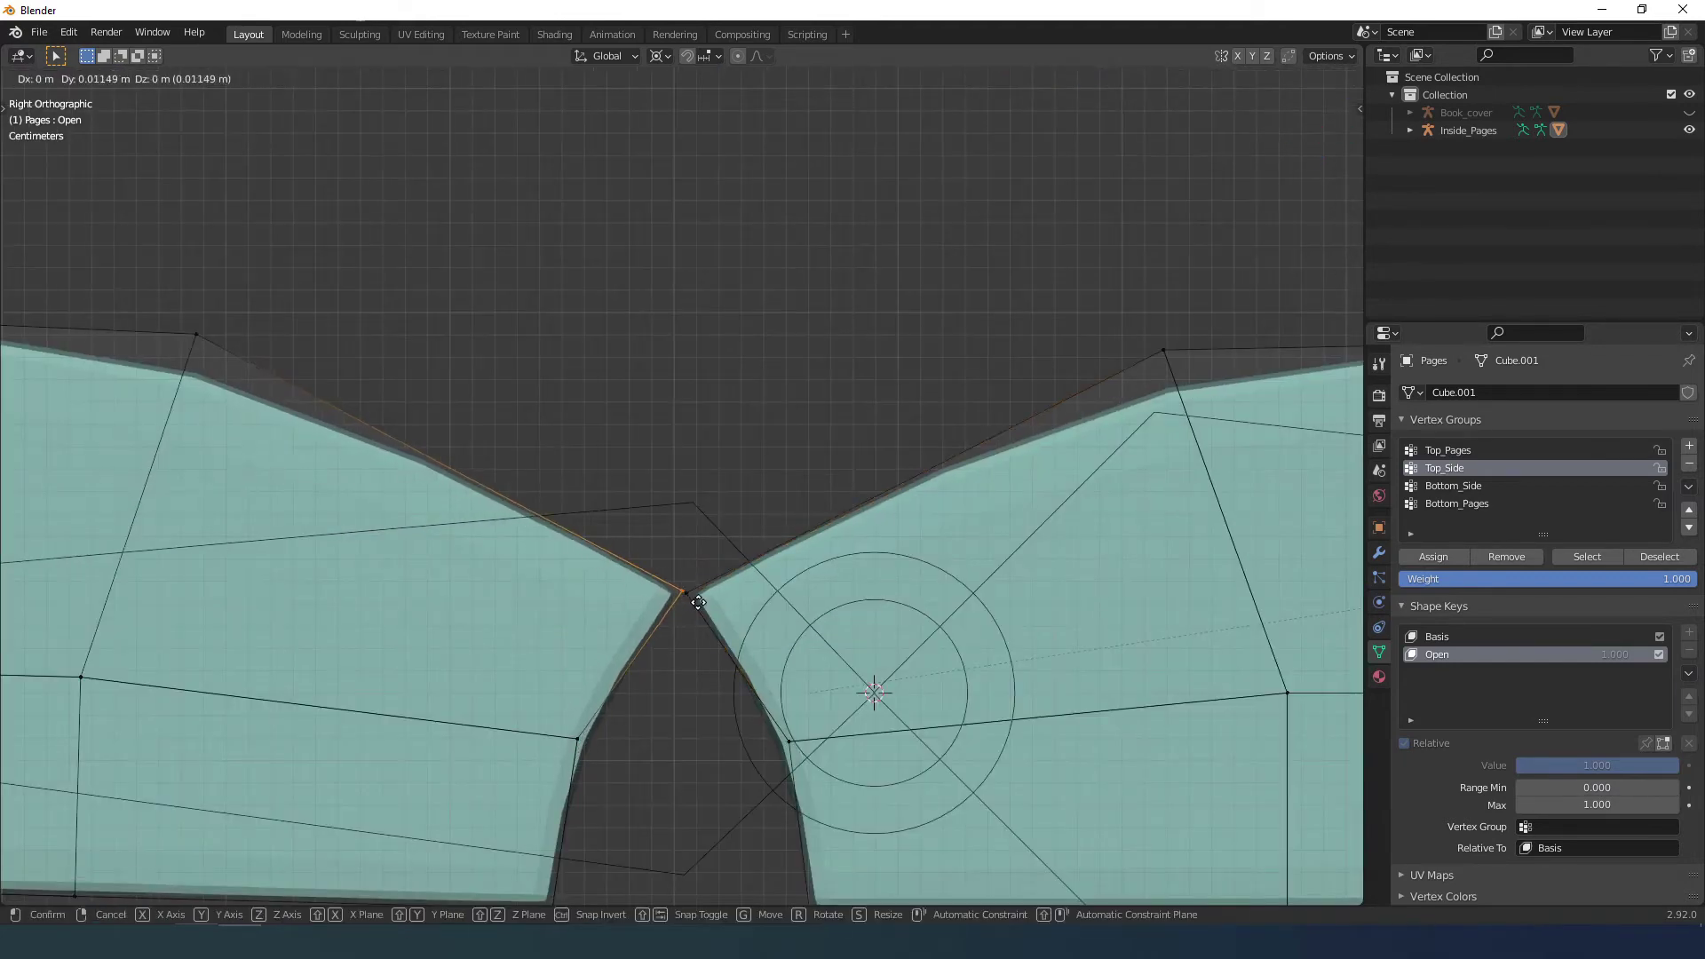
click(700, 603)
scroll(697, 568, up, 7)
drag(689, 544, 724, 484)
Expand the Bevel modifier's settings and edge-slide the side loop of the pages to slope their outer ends.
click(1379, 553)
click(1407, 584)
scroll(1113, 593, down, 10)
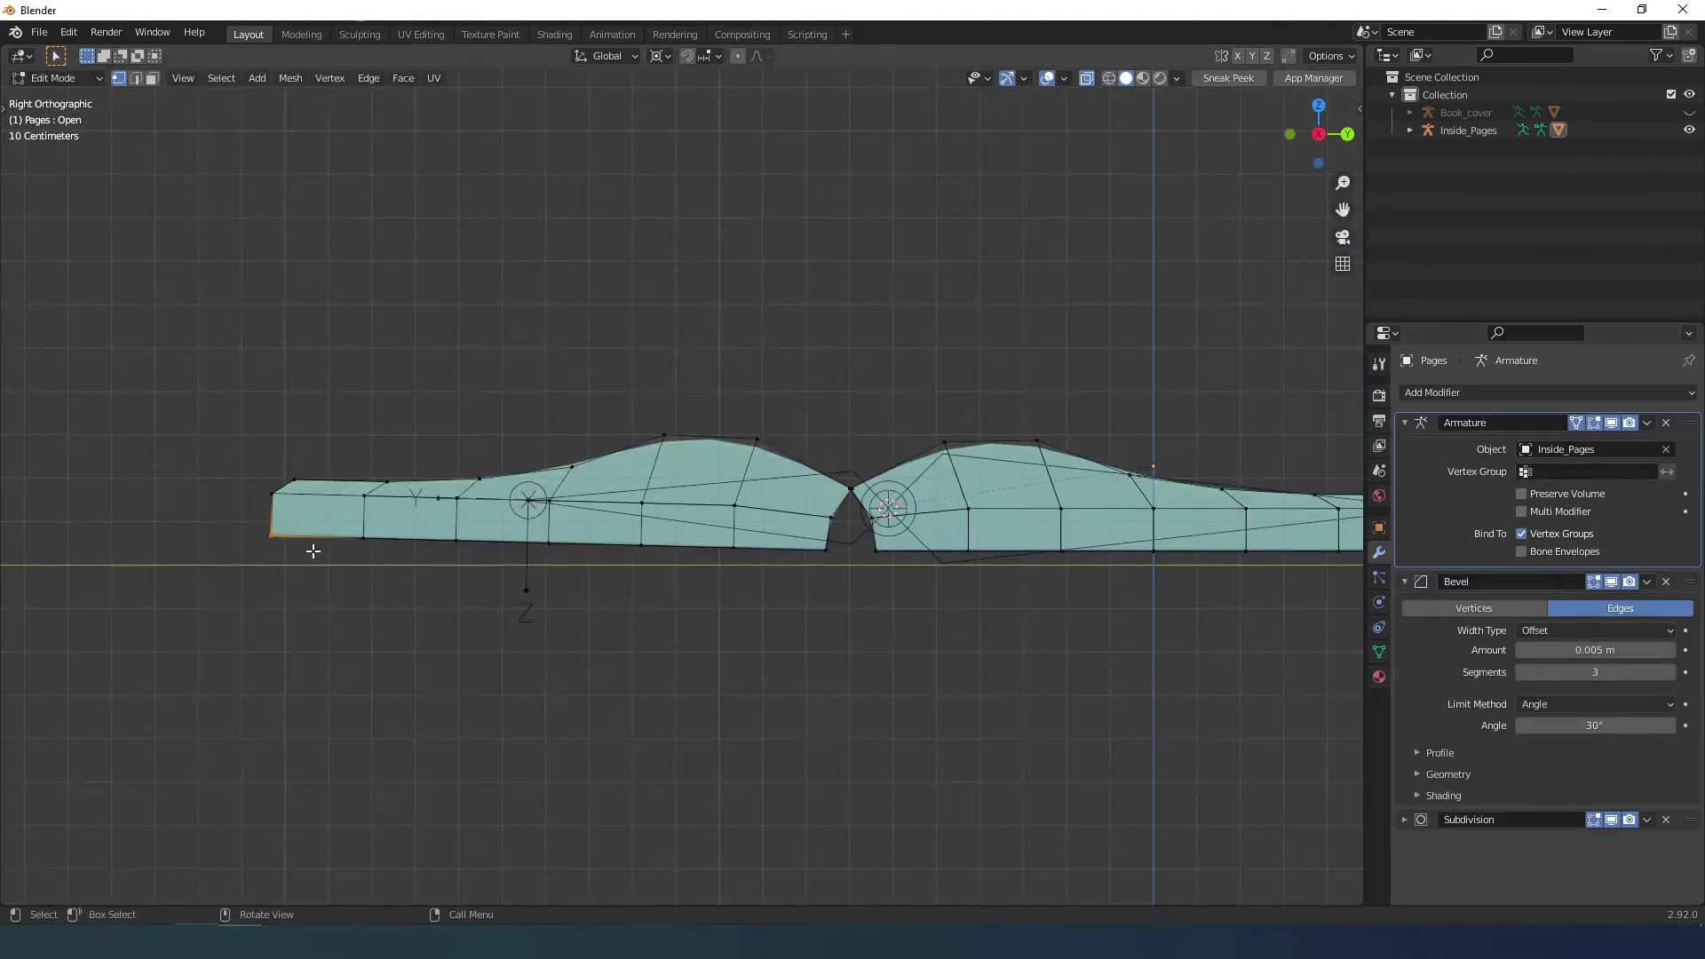
key(alt+z)
middle_drag(1113, 593, 890, 628)
scroll(891, 628, up, 4)
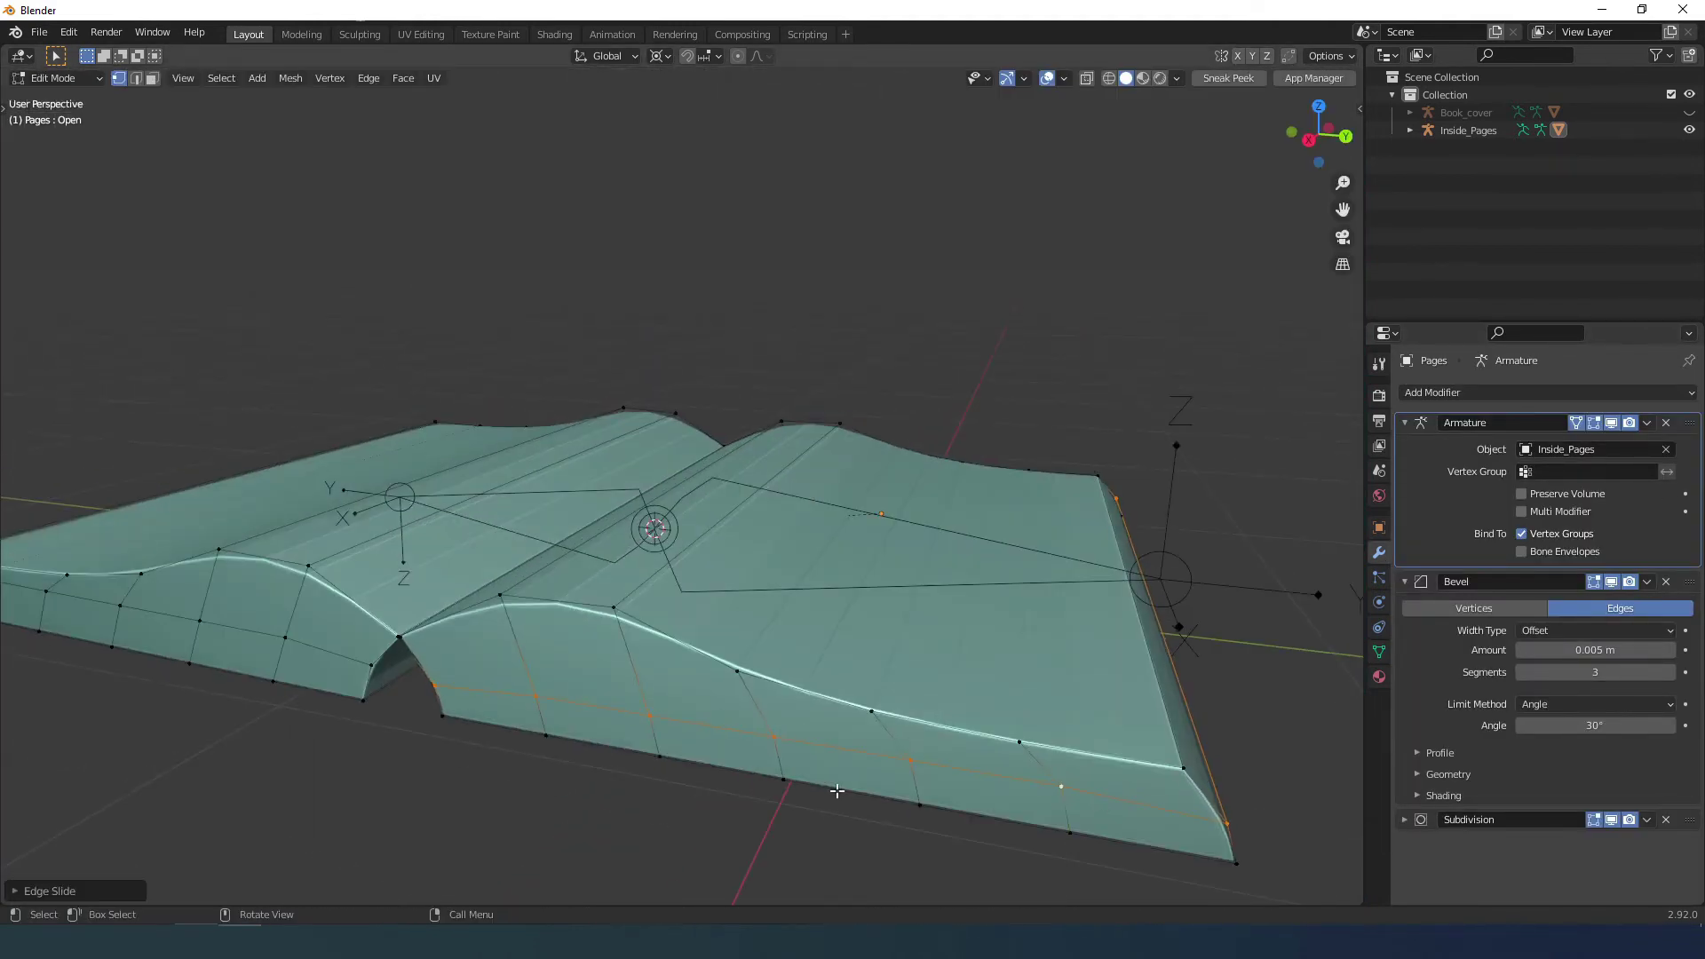
Set the Bevel modifier's limit angle to 39° and shade the Pages mesh smooth.
key(Tab)
middle_drag(728, 683, 994, 622)
key(Tab)
drag(1595, 726, 1634, 725)
key(Tab)
middle_drag(1004, 497, 933, 575)
right_click(933, 575)
click(933, 577)
scroll(933, 577, down, 3)
key(Tab)
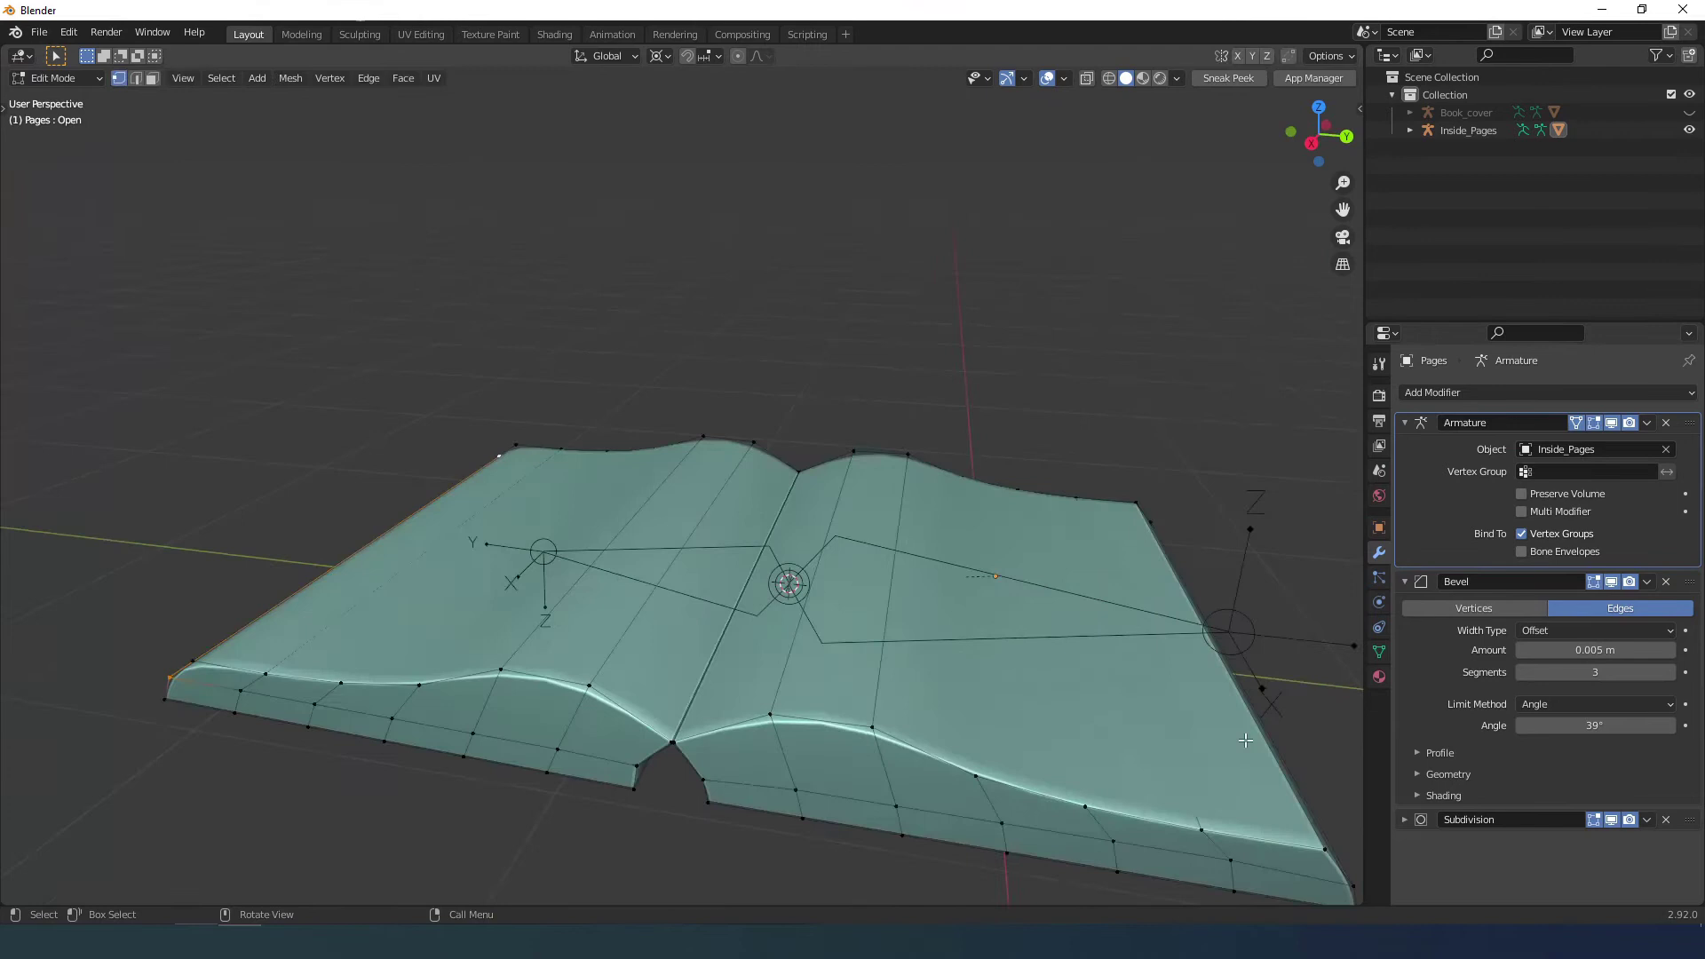
Lower the value of the Open shape key on the Pages mesh to 0.
click(1379, 651)
key(Tab)
drag(1644, 721, 1515, 721)
Close the book by rotating the CTRL_Inside_Pages bone about X in Pose Mode.
click(719, 479)
key(ctrl+Tab)
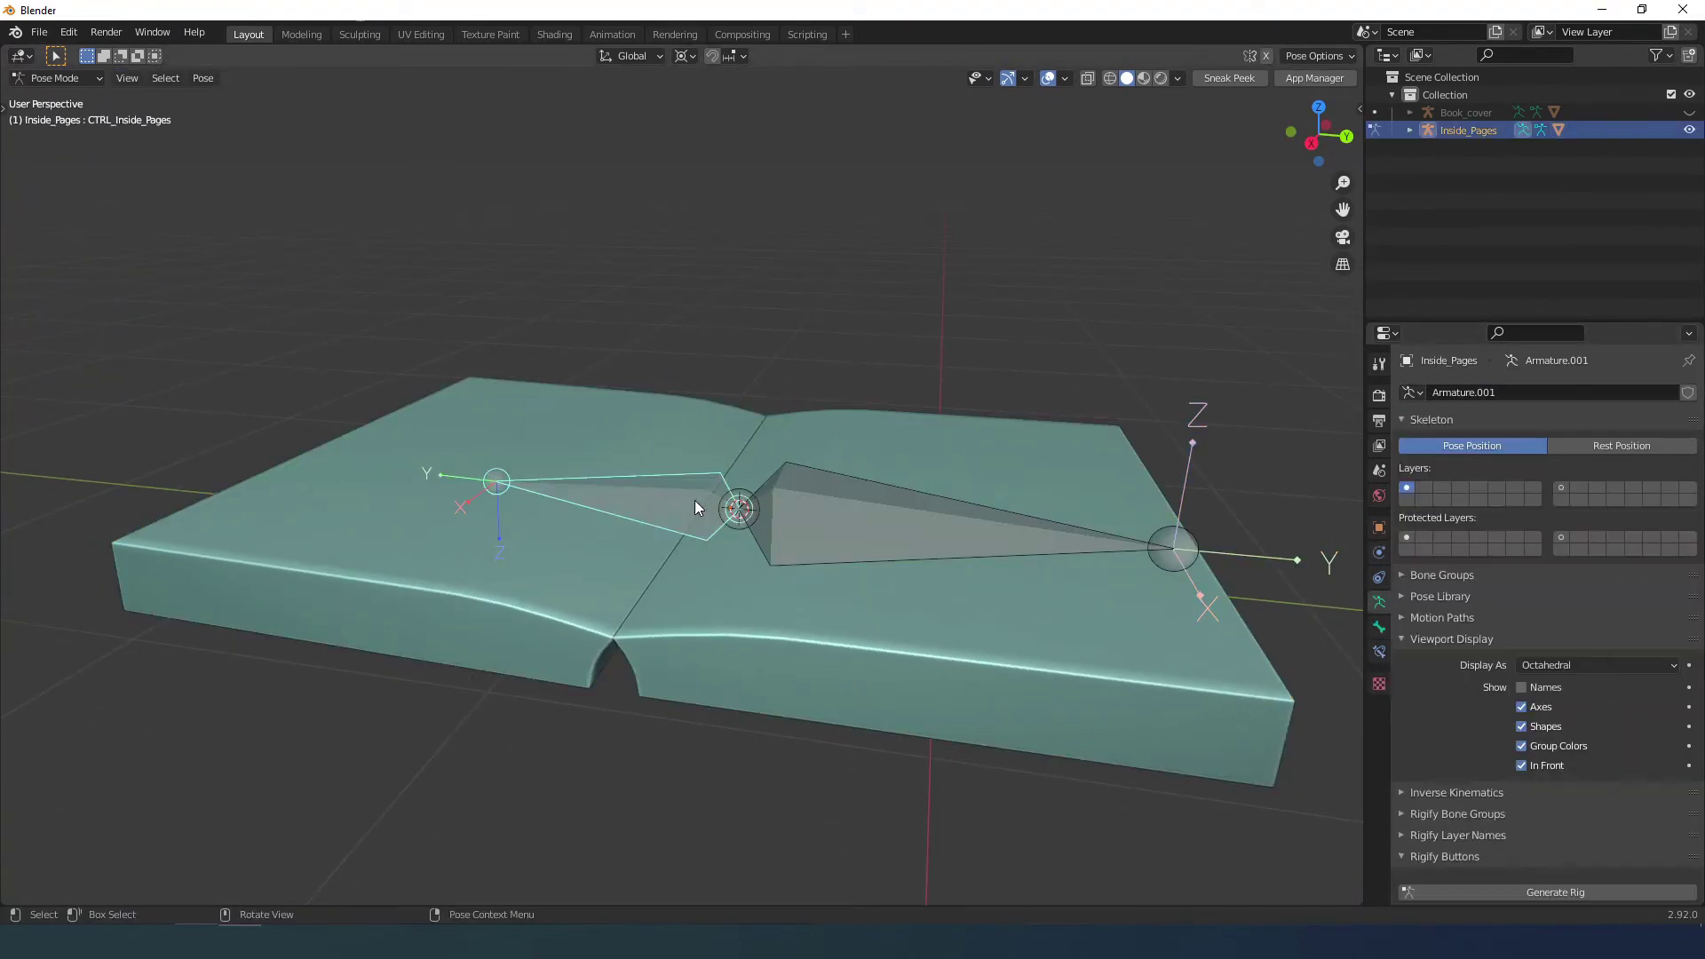
scroll(695, 499, down, 1)
key(r)
key(x)
click(548, 442)
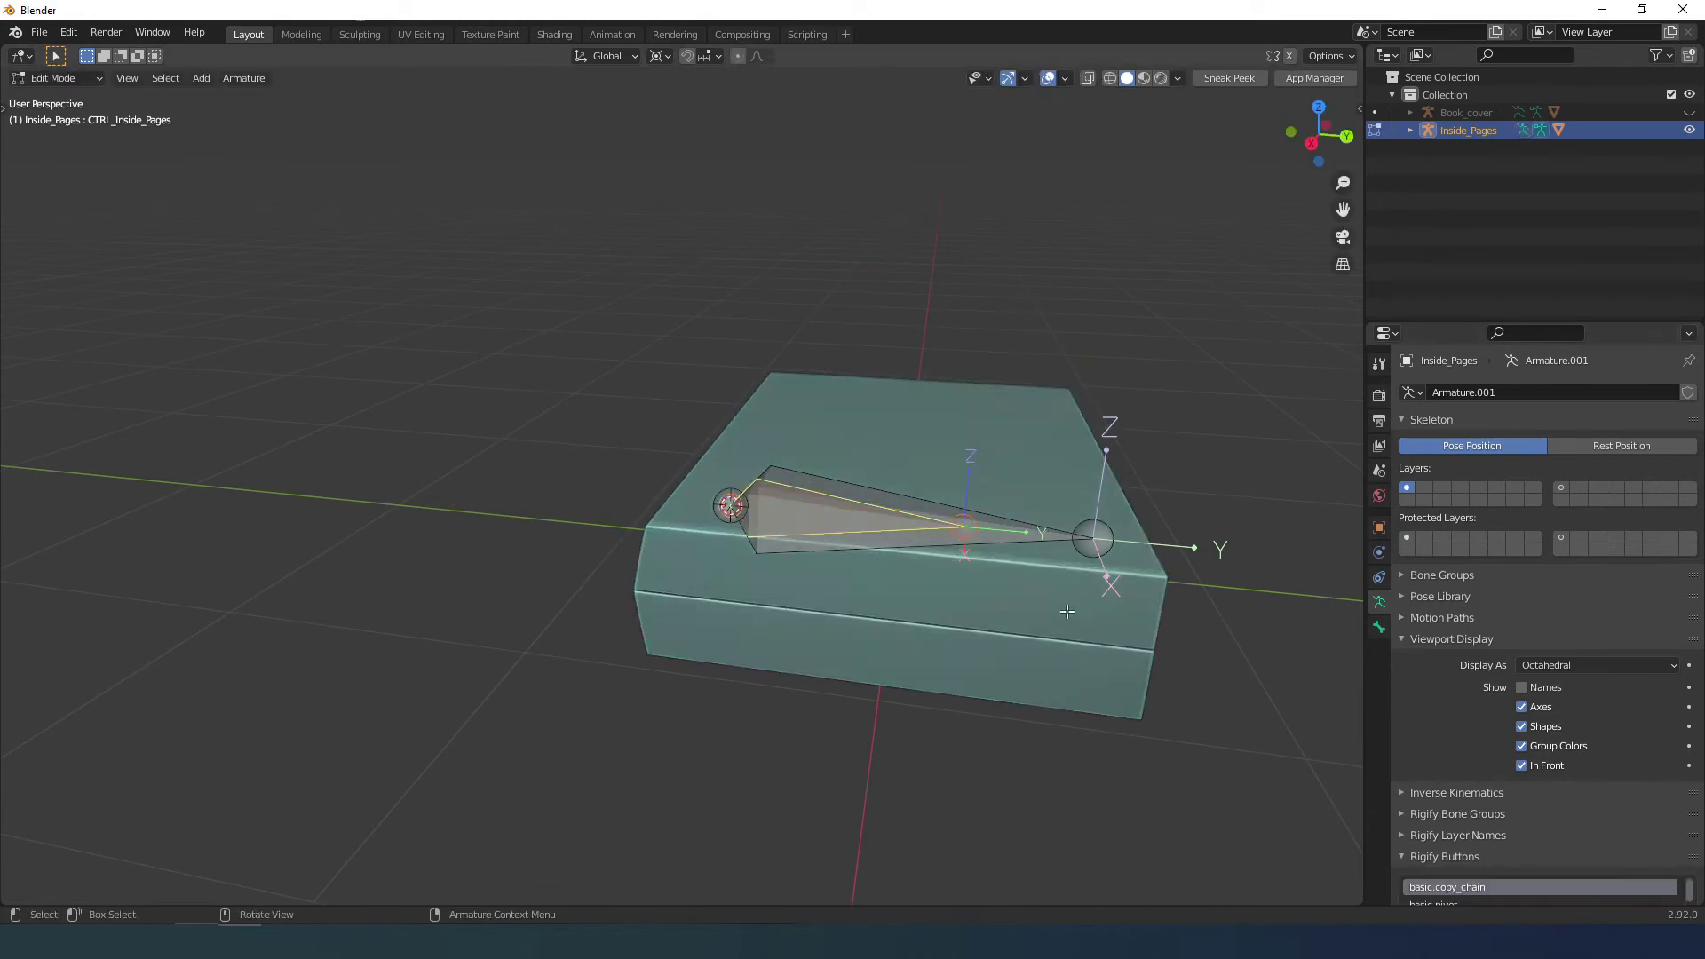
Select the Pages mesh and raise its Open shape key value to the maximum.
key(ctrl+Tab)
click(1096, 591)
drag(1536, 721, 1676, 721)
middle_drag(1163, 684, 881, 541)
Rotate the CTRL_Inside_Pages bone open and back to a nearly closed pose to test the Open shape.
click(888, 547)
key(ctrl+Tab)
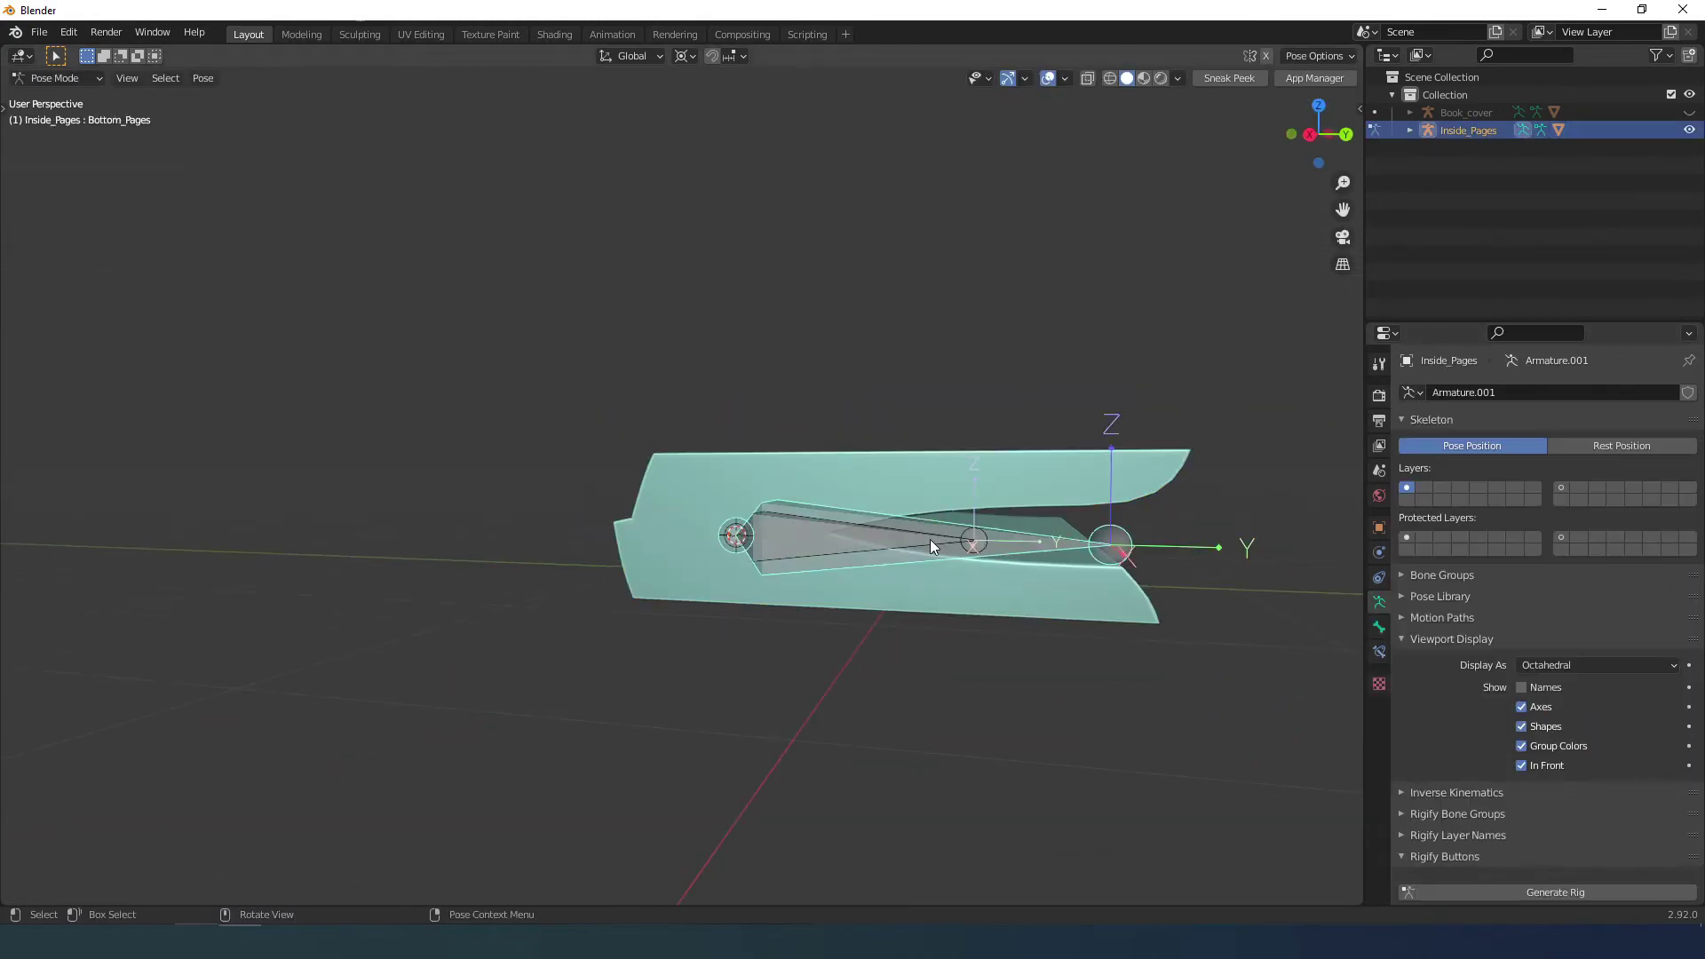
key(r)
click(838, 579)
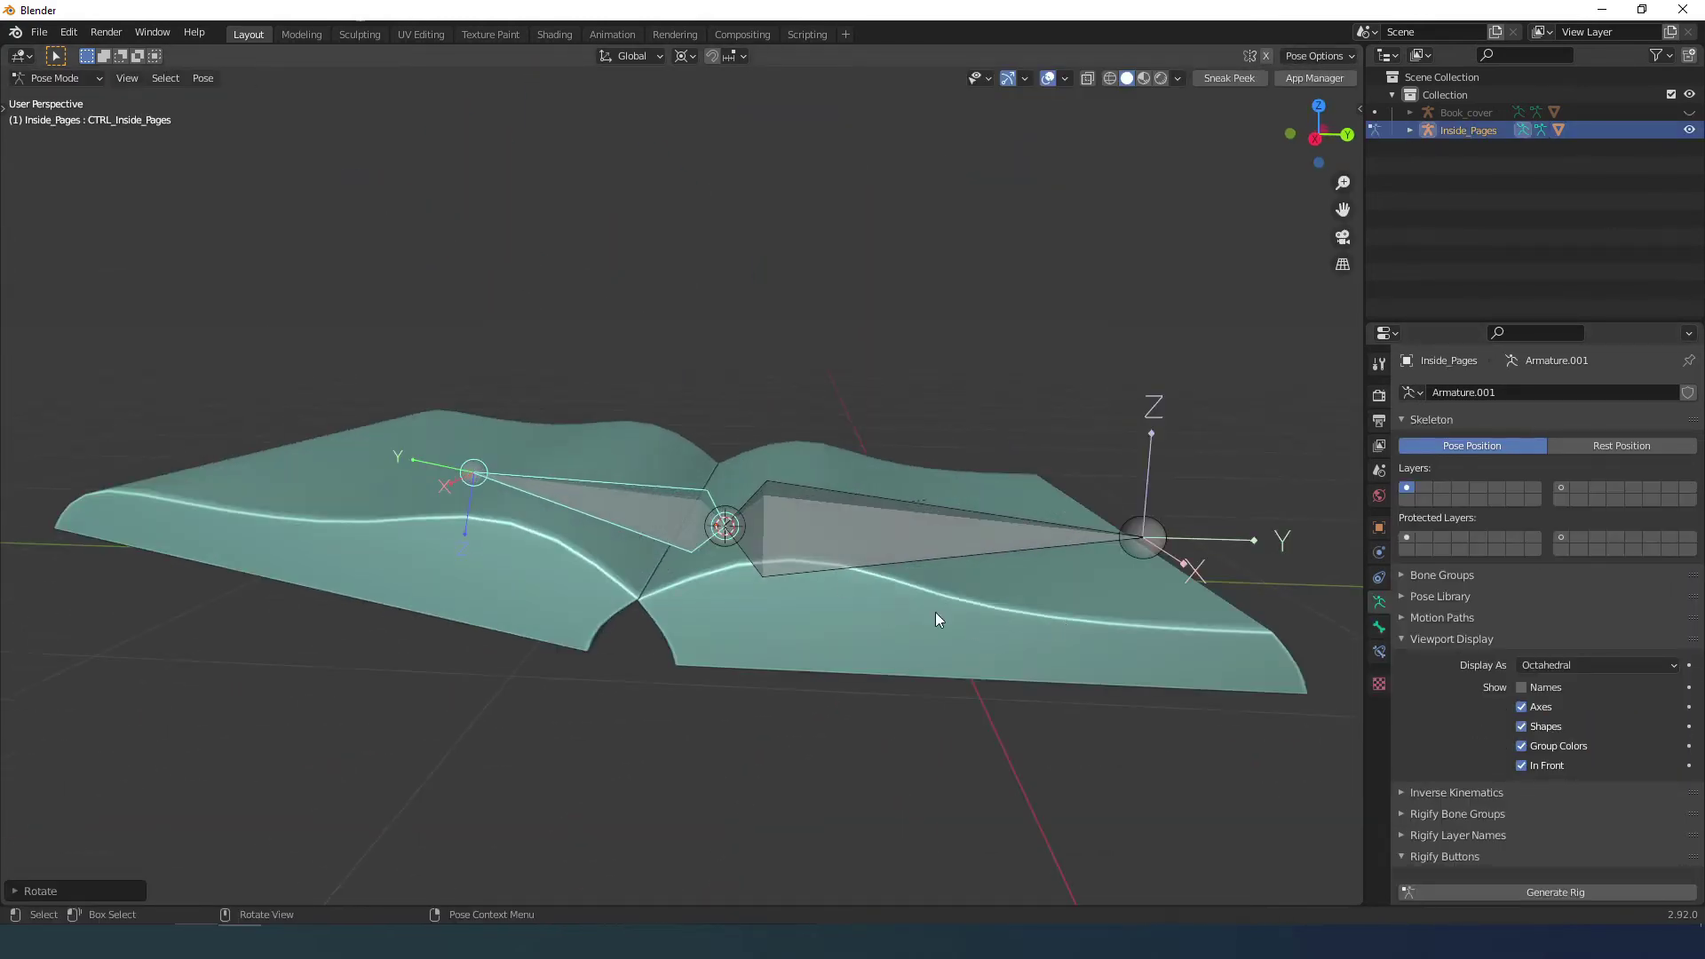
key(r)
click(629, 534)
Lower the Open shape key value on the Pages mesh to 0 and return to the Inside_Pages armature in Pose Mode.
click(1380, 655)
click(1380, 629)
key(ctrl+Tab)
click(1069, 563)
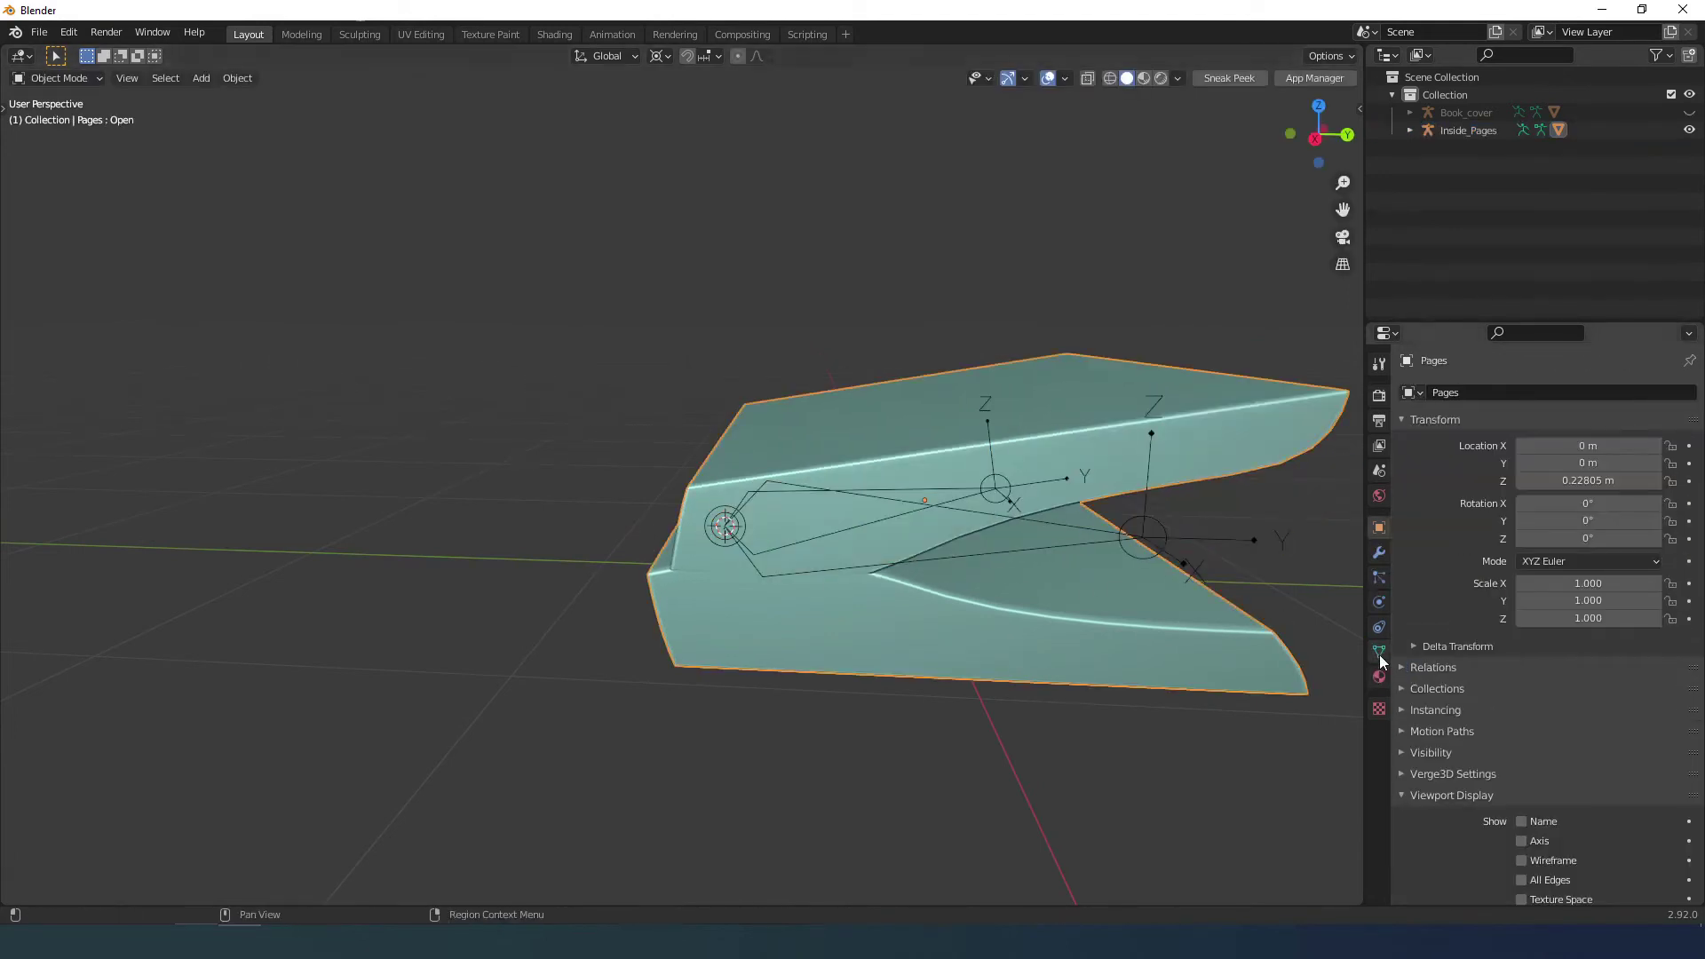
click(1379, 655)
click(973, 494)
key(ctrl+Tab)
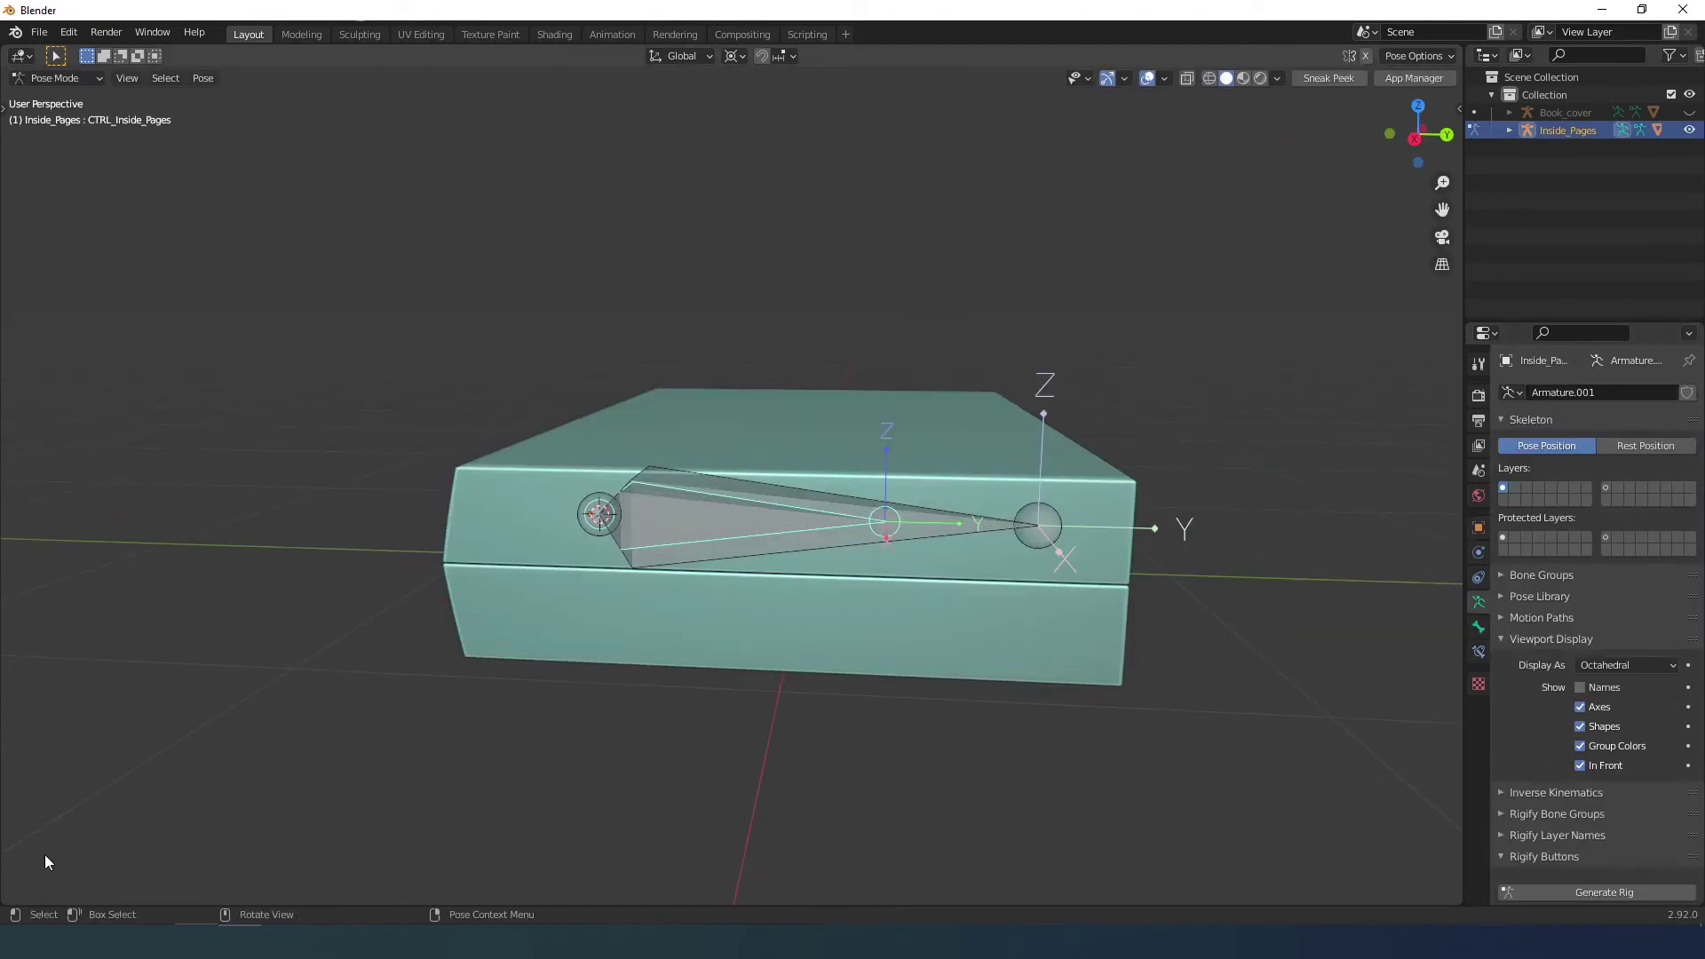
Split off a strip along the lower edge of the 3D viewport and turn it into a Timeline.
drag(4, 902, 25, 779)
click(27, 791)
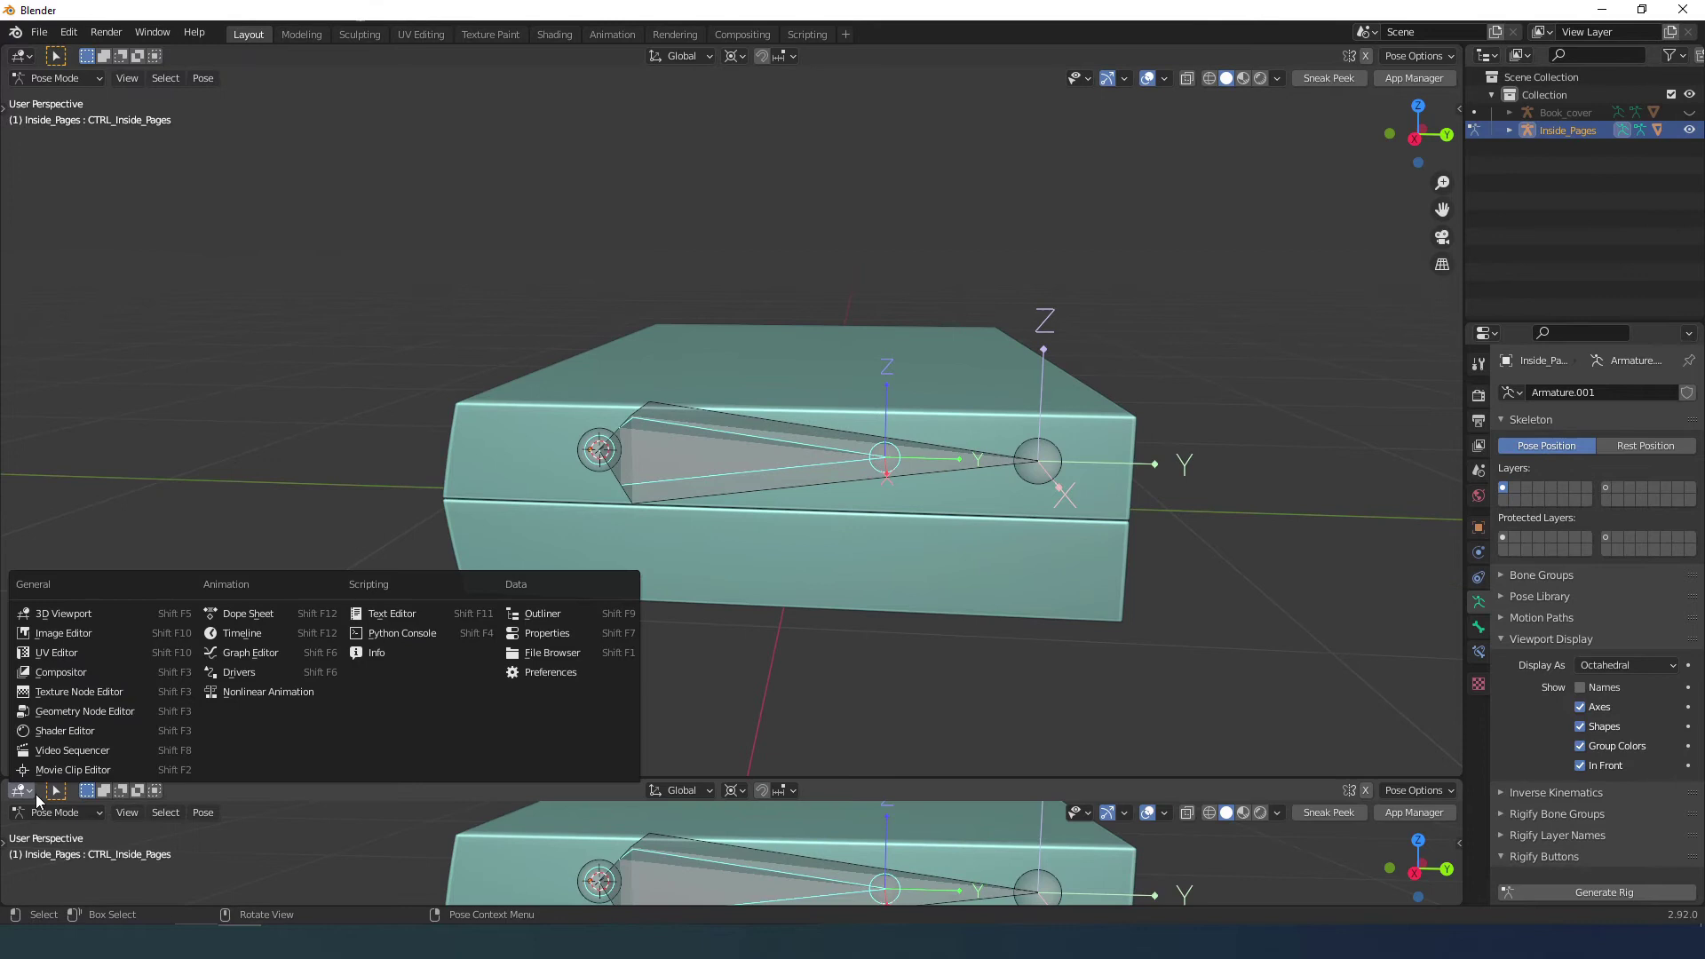
click(249, 640)
Keyframe the X rotation of the CTRL_Inside_Pages bone at 0° on frame 1.
key(n)
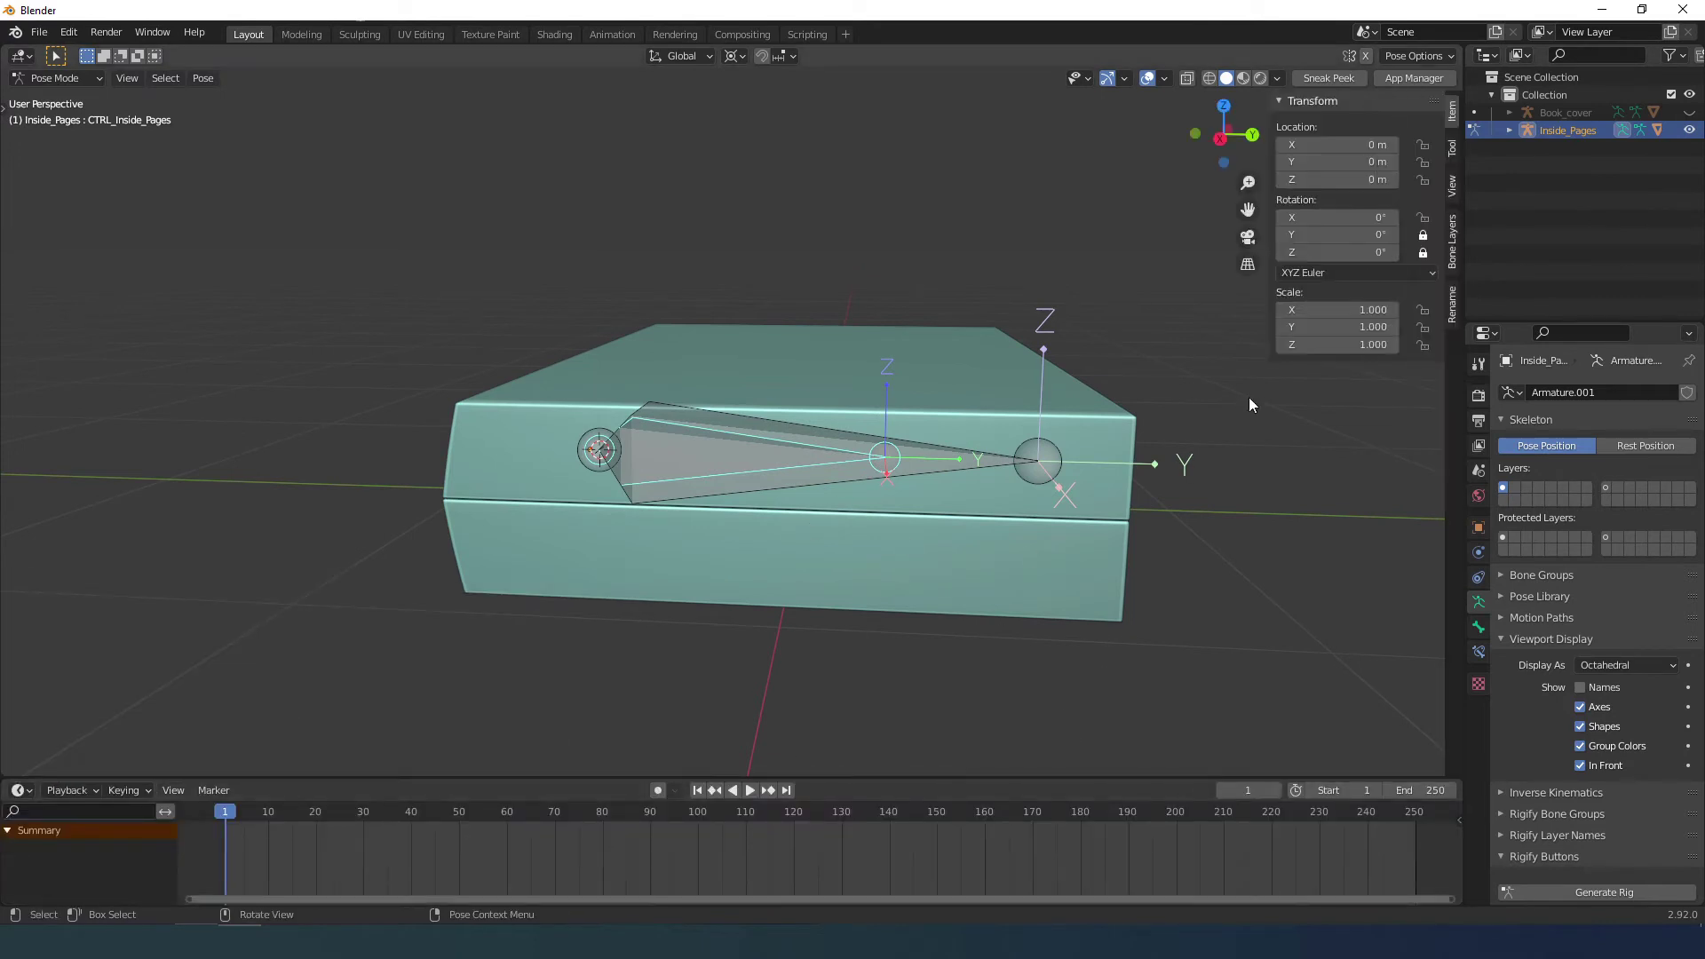
right_click(1337, 218)
click(1287, 210)
Go to frame 60, set the CTRL_Inside_Pages bone's X rotation to 178° and keyframe it.
click(500, 818)
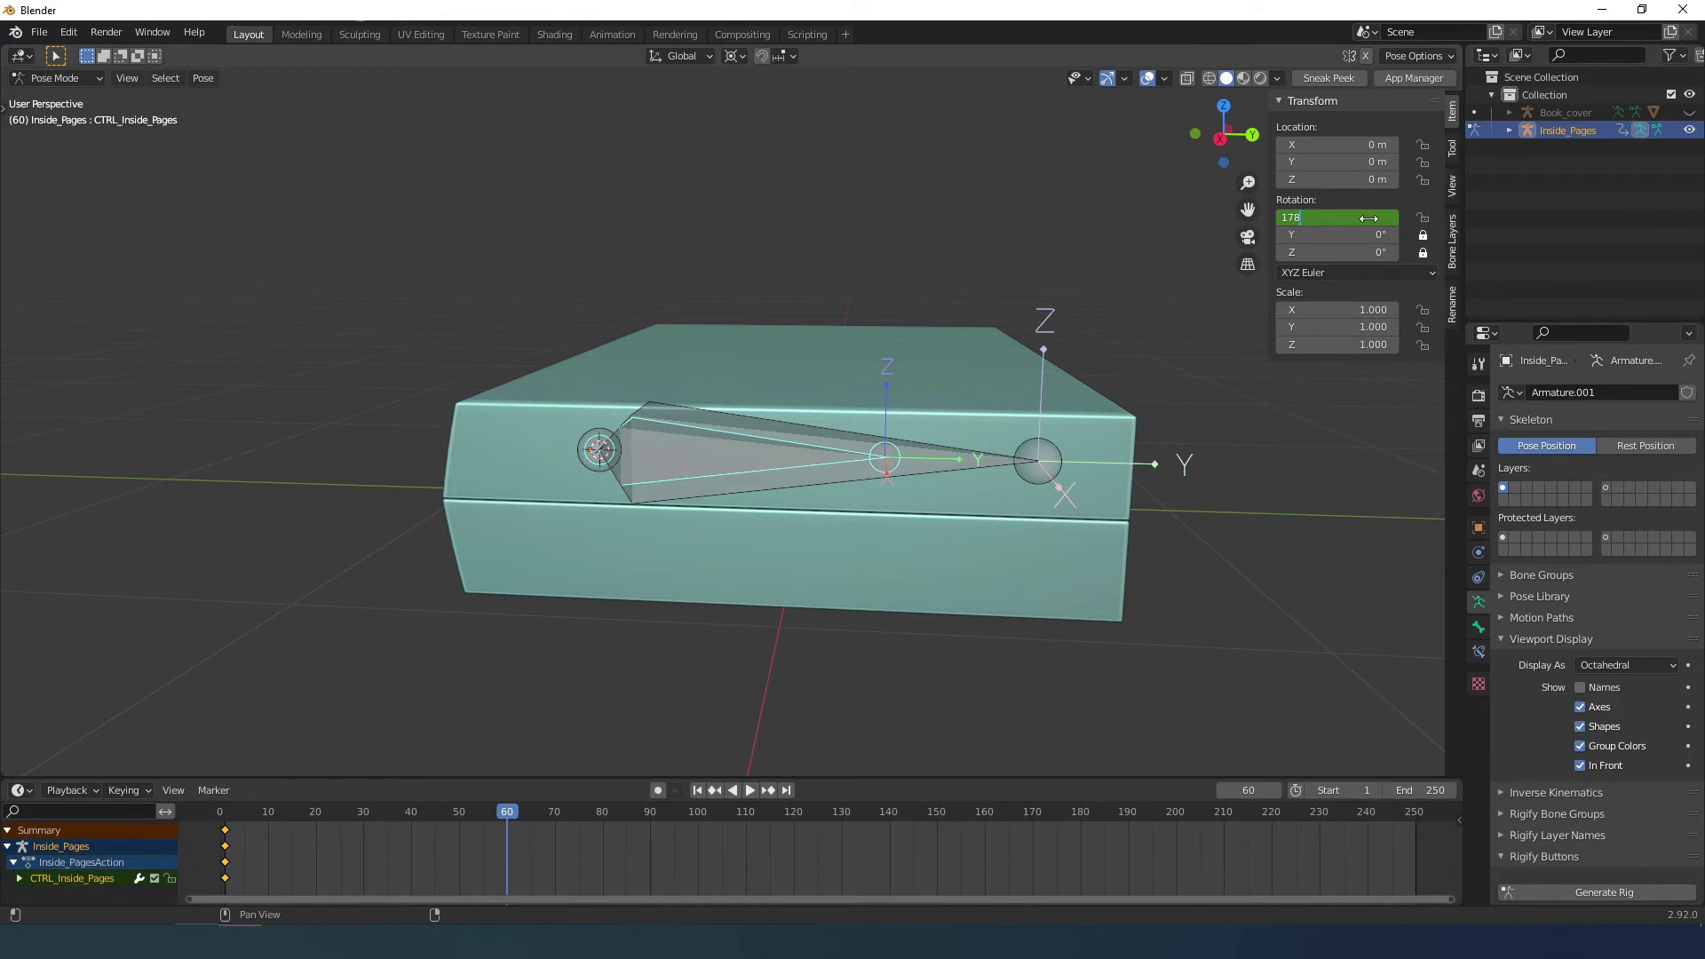
click(1369, 217)
text(178)
key(Return)
right_click(1368, 217)
click(1332, 227)
Return to frame 0, set the animation's end frame to 60 and start playback.
click(222, 816)
click(1425, 790)
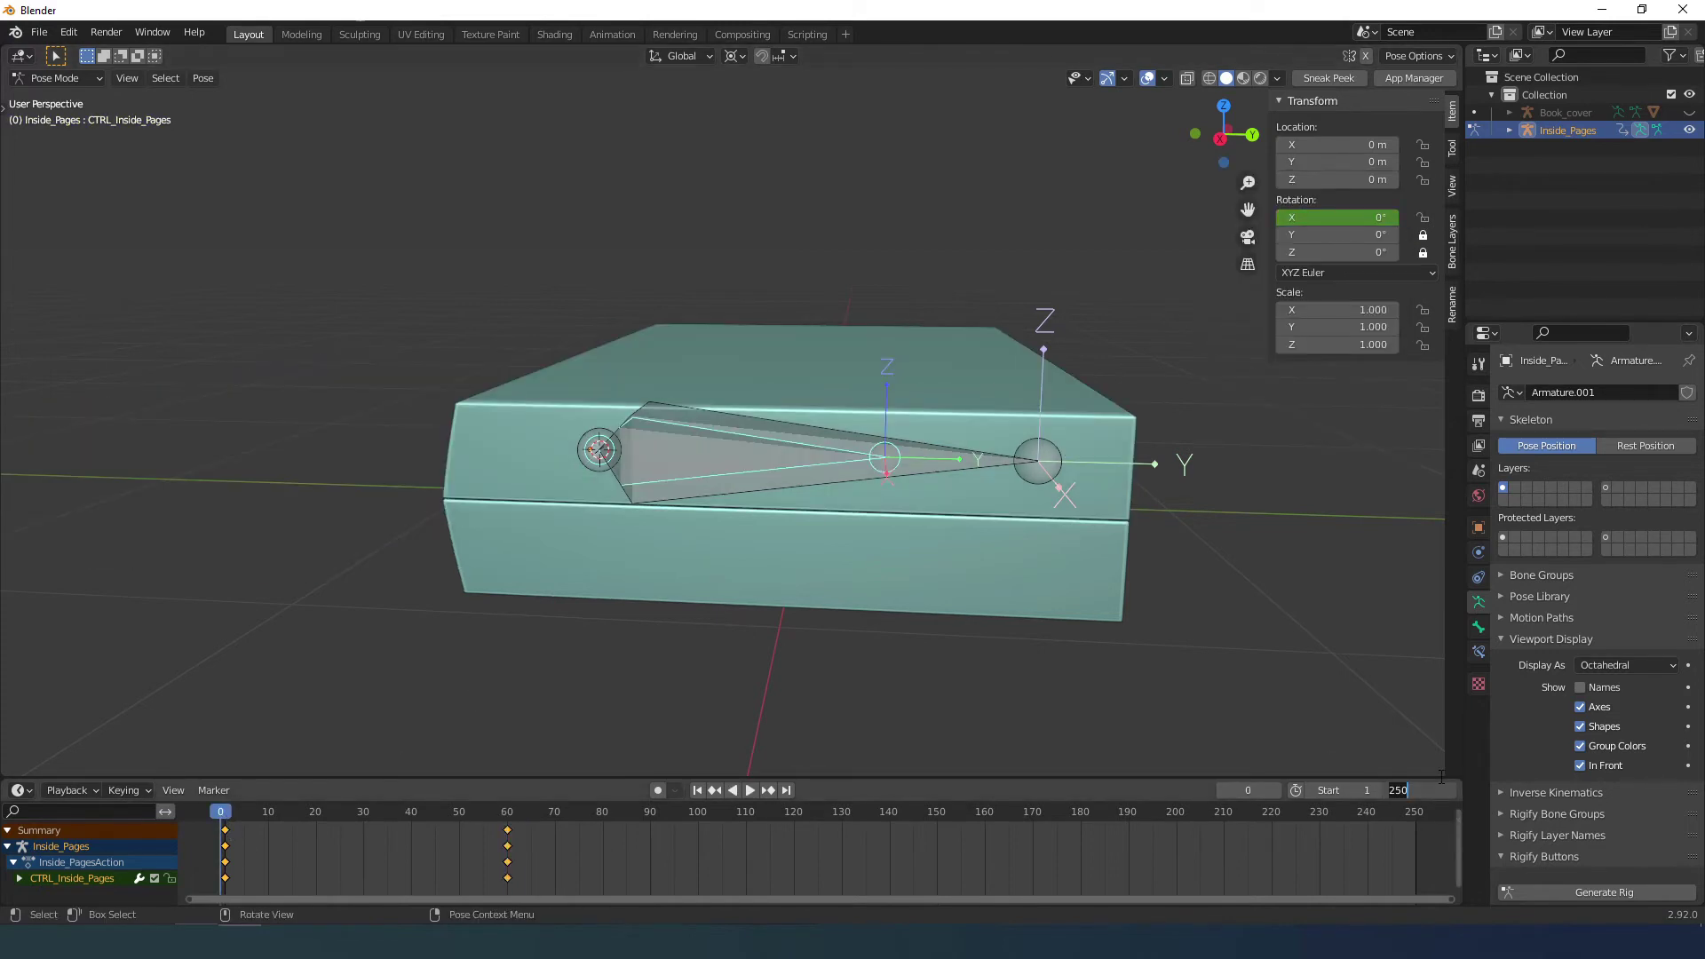
text(59)
key(space)
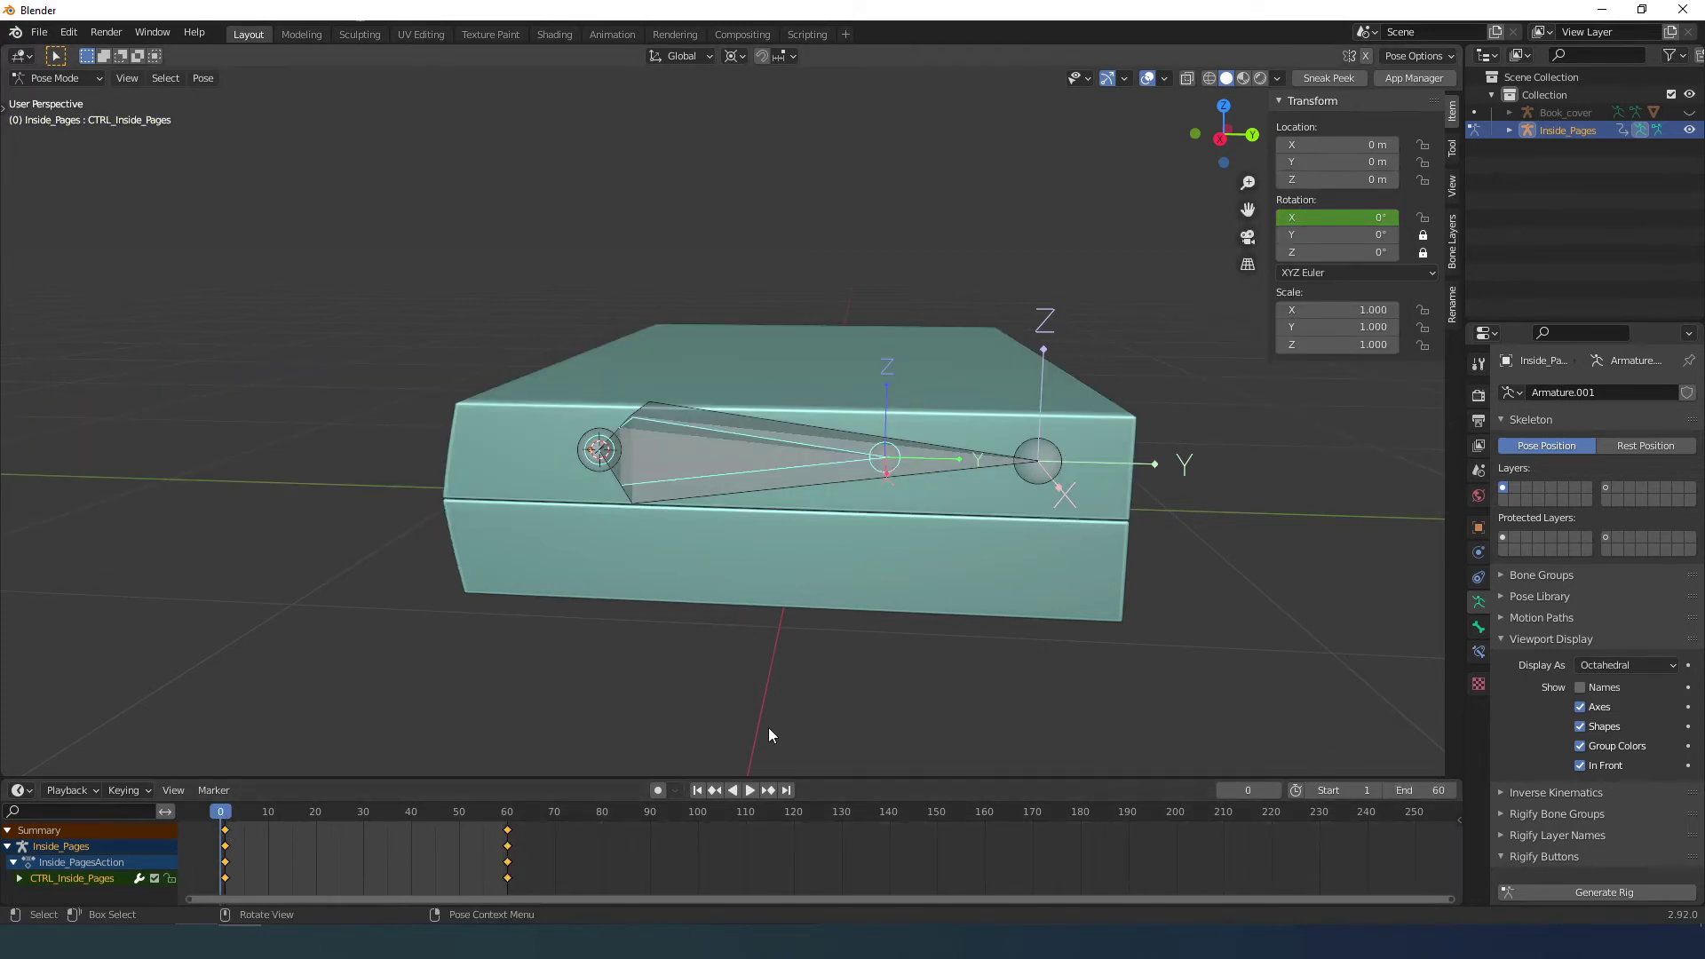
Select the Pages mesh in Object Mode, preview its Open shape key during playback, and stop the animation.
right_click(769, 681)
click(1367, 565)
key(ctrl+Tab)
click(977, 594)
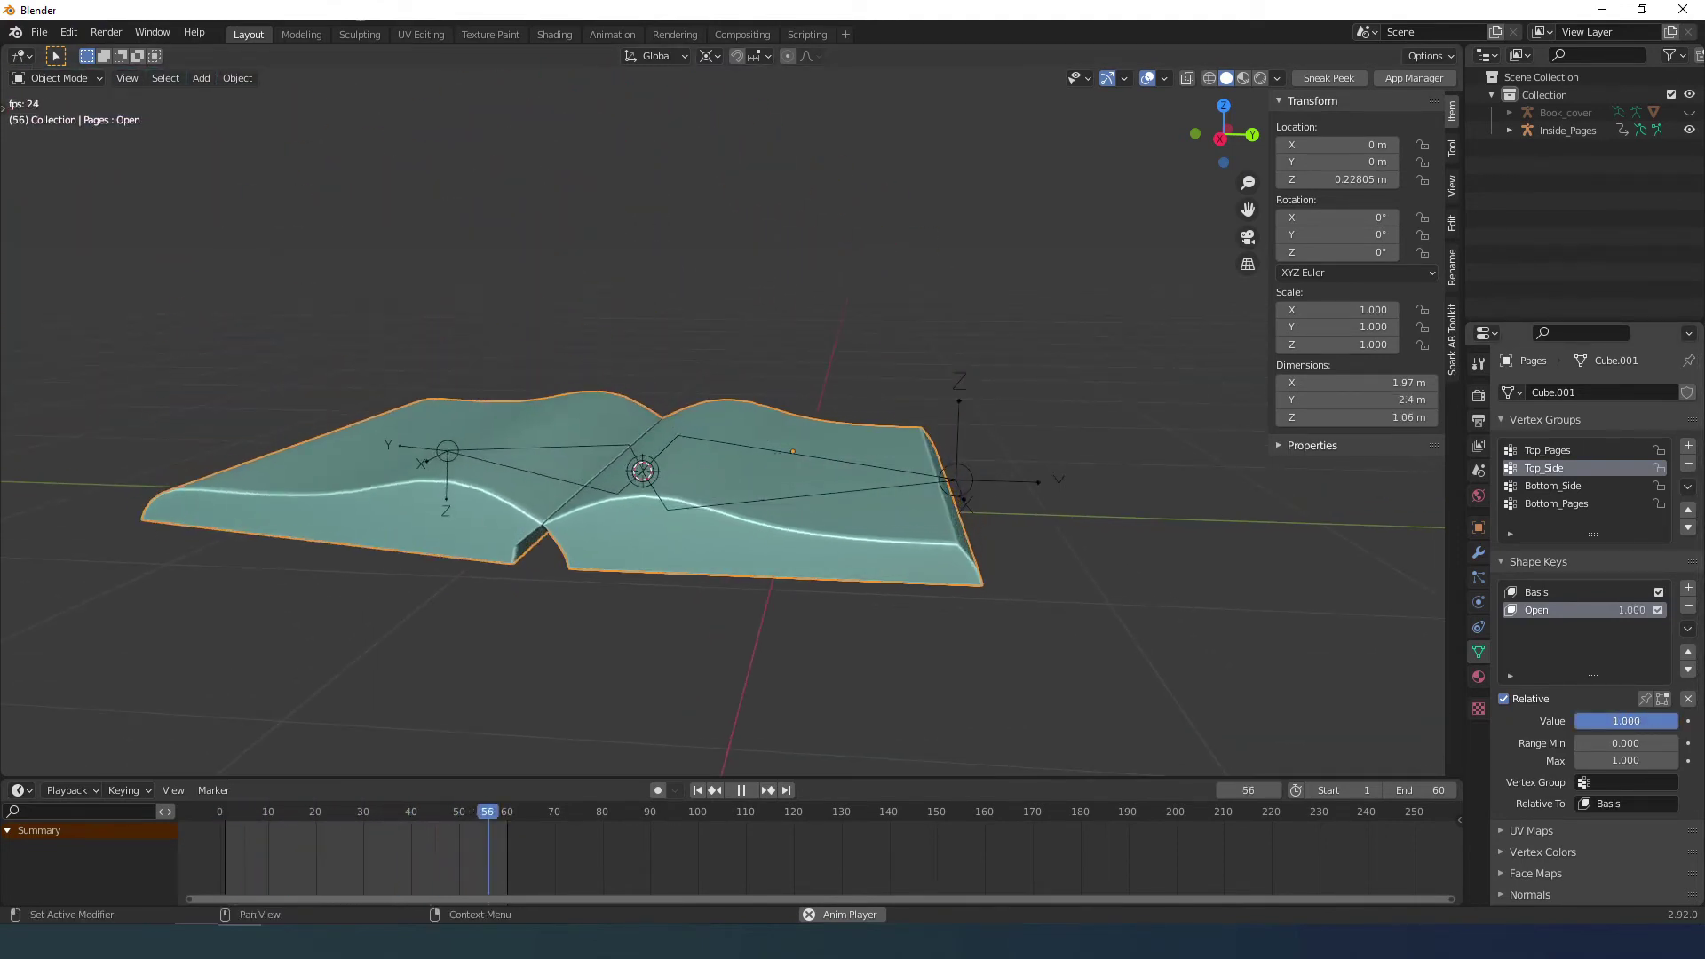
key(Escape)
Add a driver to the value of the Open shape key on the Pages mesh.
right_click(1629, 722)
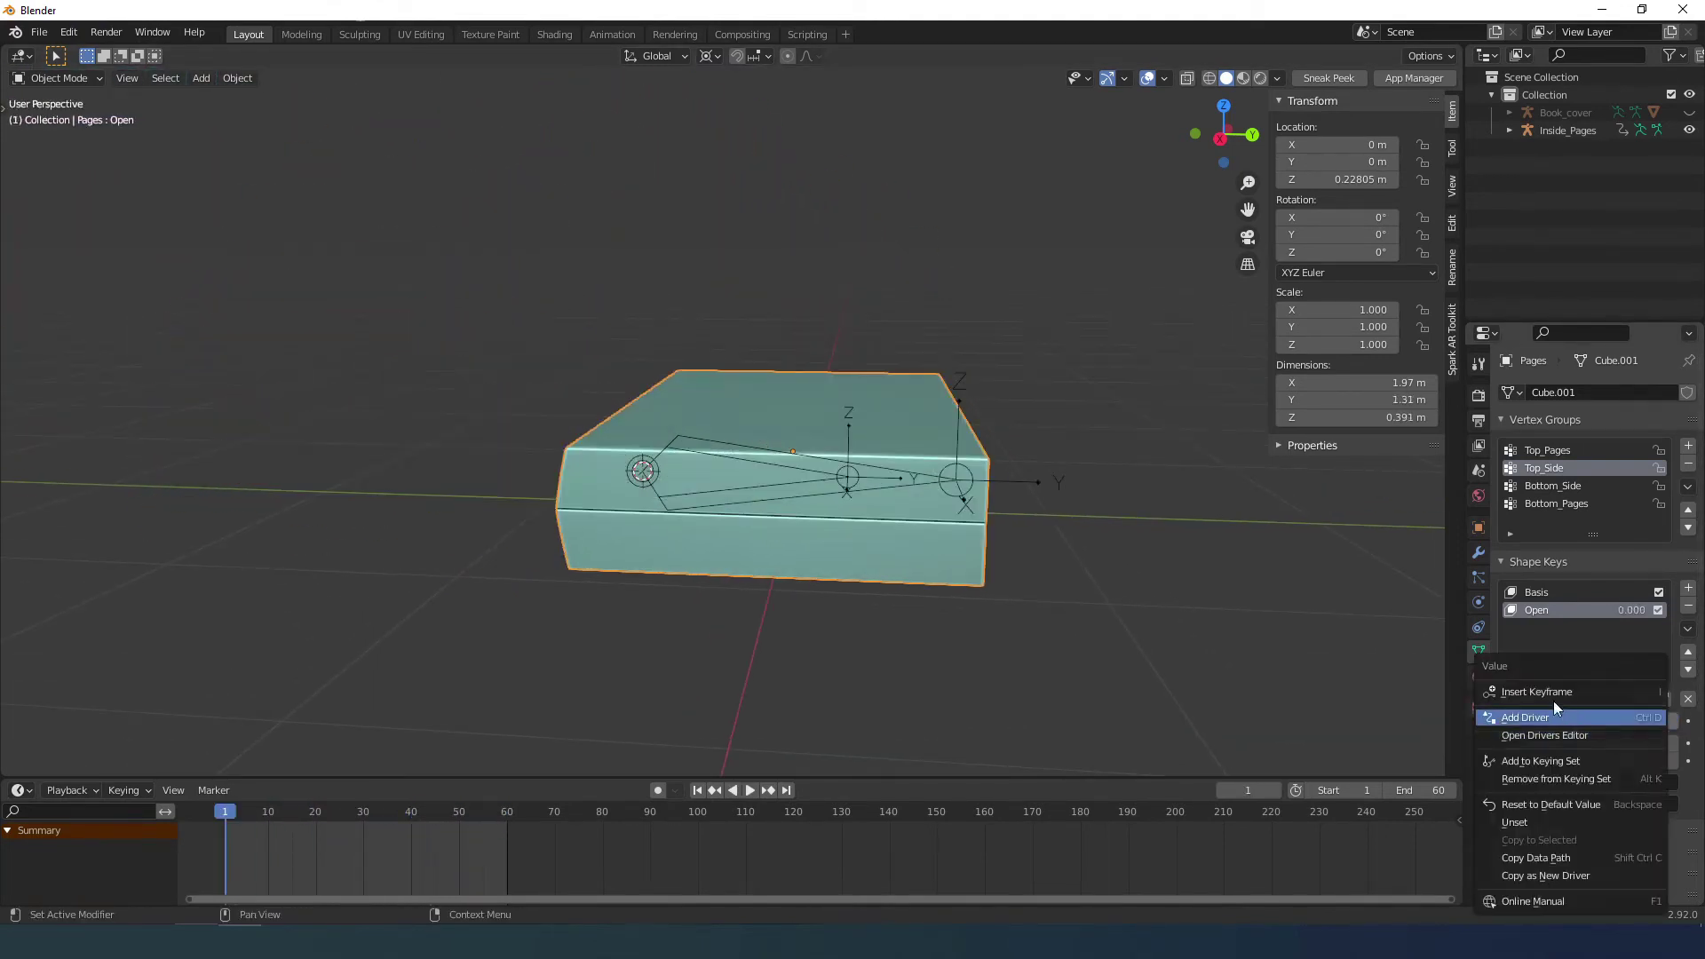
key(Escape)
right_click(1613, 721)
click(1584, 721)
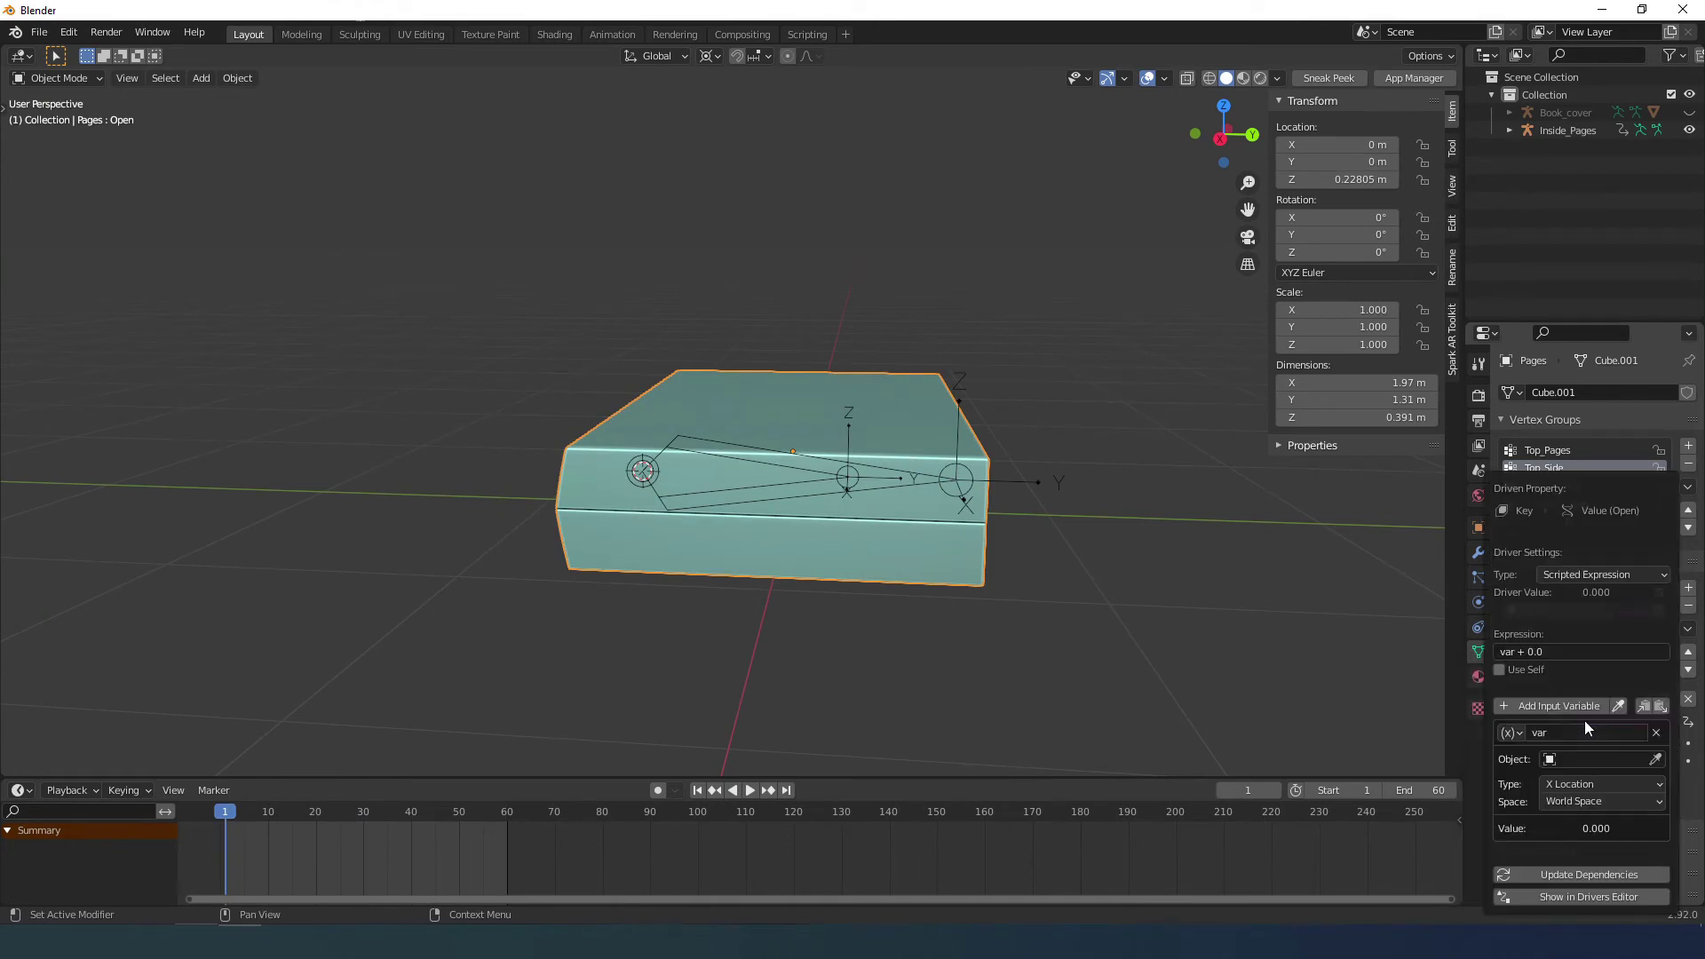
drag(1592, 469, 1134, 300)
key(n)
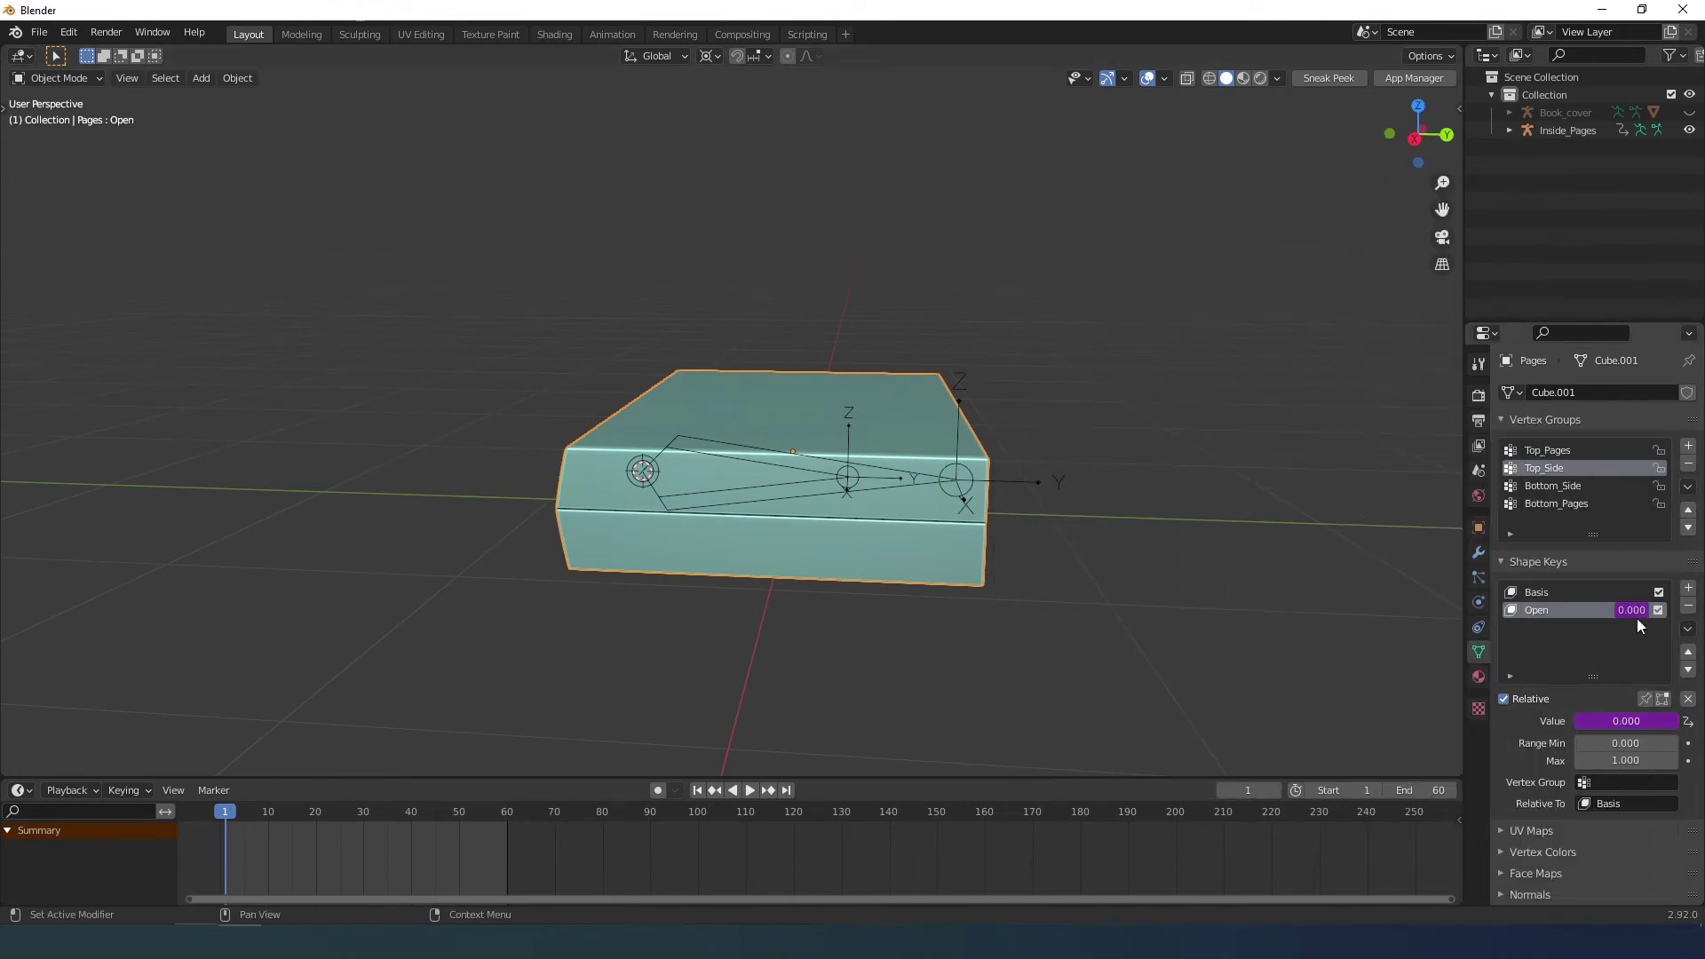
Edit the Open driver to use the expression var and target the Inside_Pages armature object.
right_click(1629, 721)
click(1625, 721)
drag(1605, 457, 1285, 281)
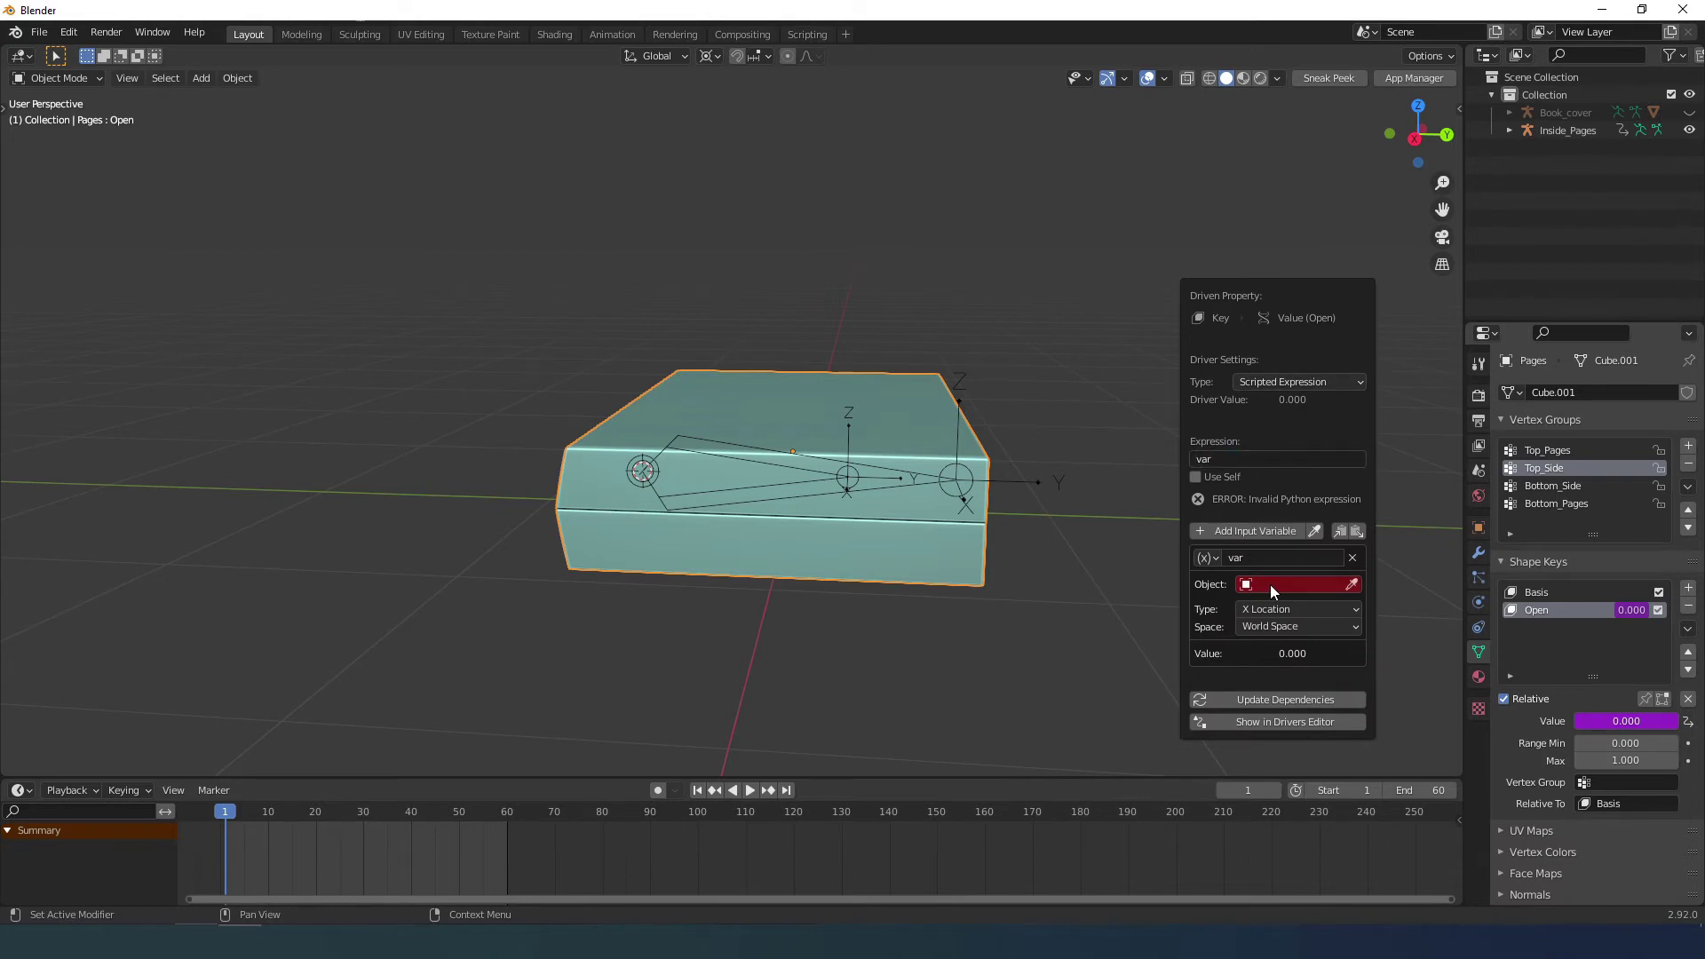
click(1271, 585)
click(1555, 591)
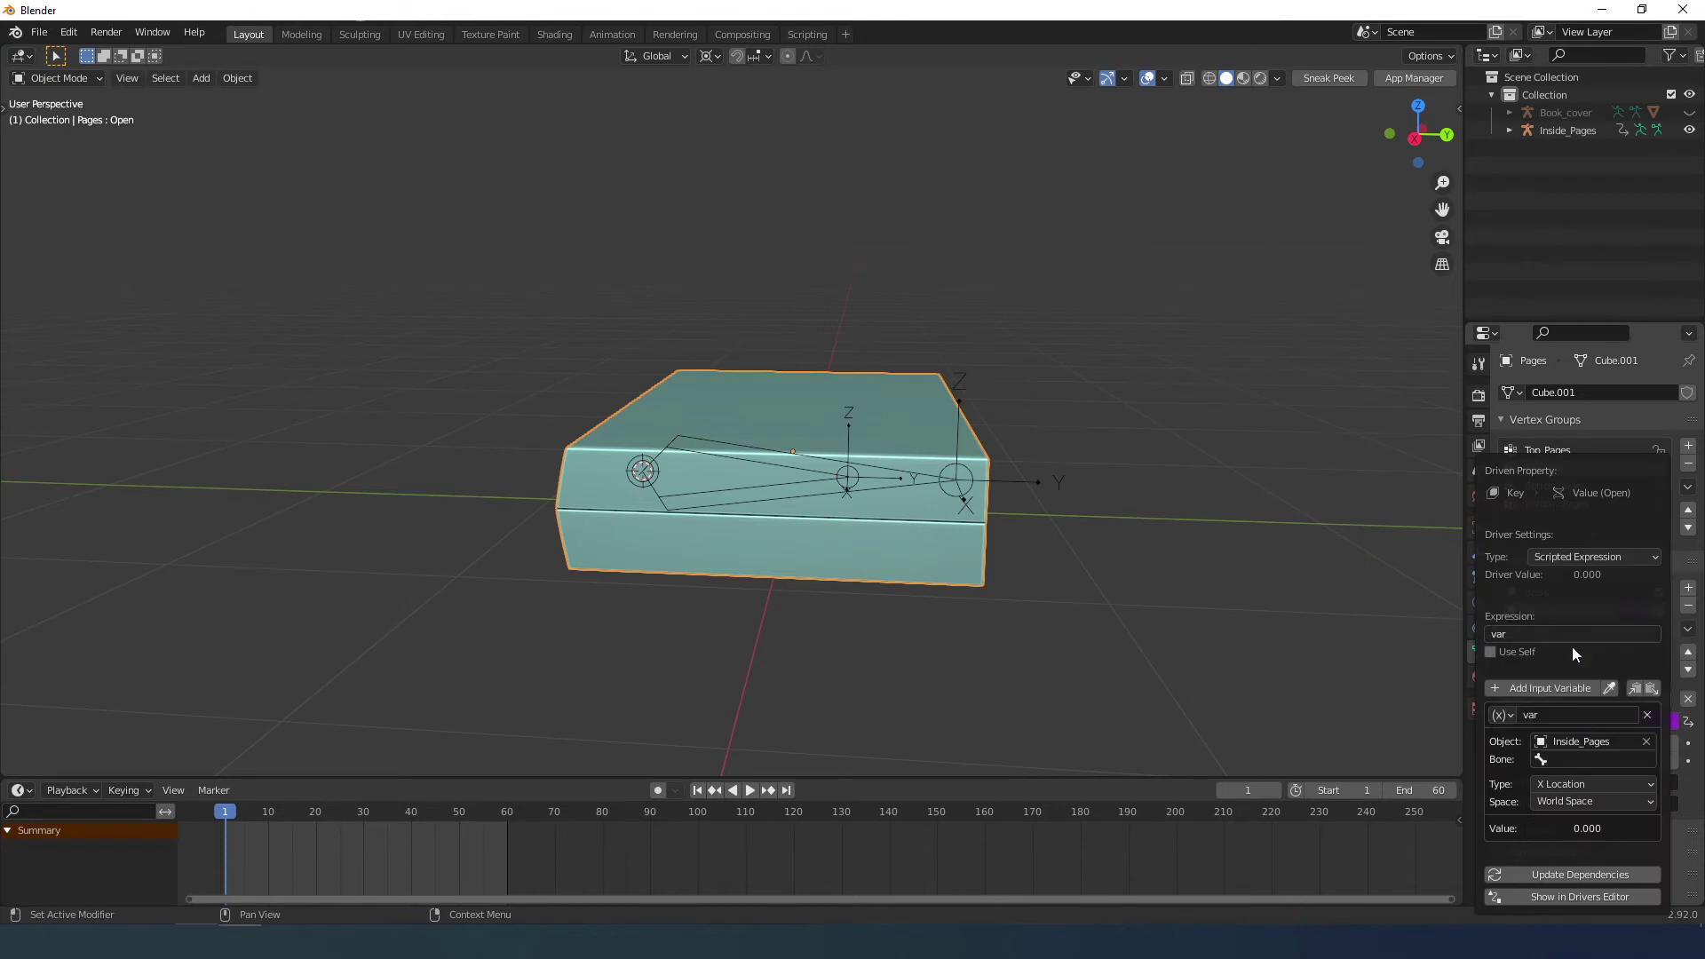
Examine the CTRL_Inside_Pages bone's rotation channels and bone constraints in Pose Mode.
click(828, 477)
key(ctrl+Tab)
click(821, 480)
scroll(818, 478, up, 3)
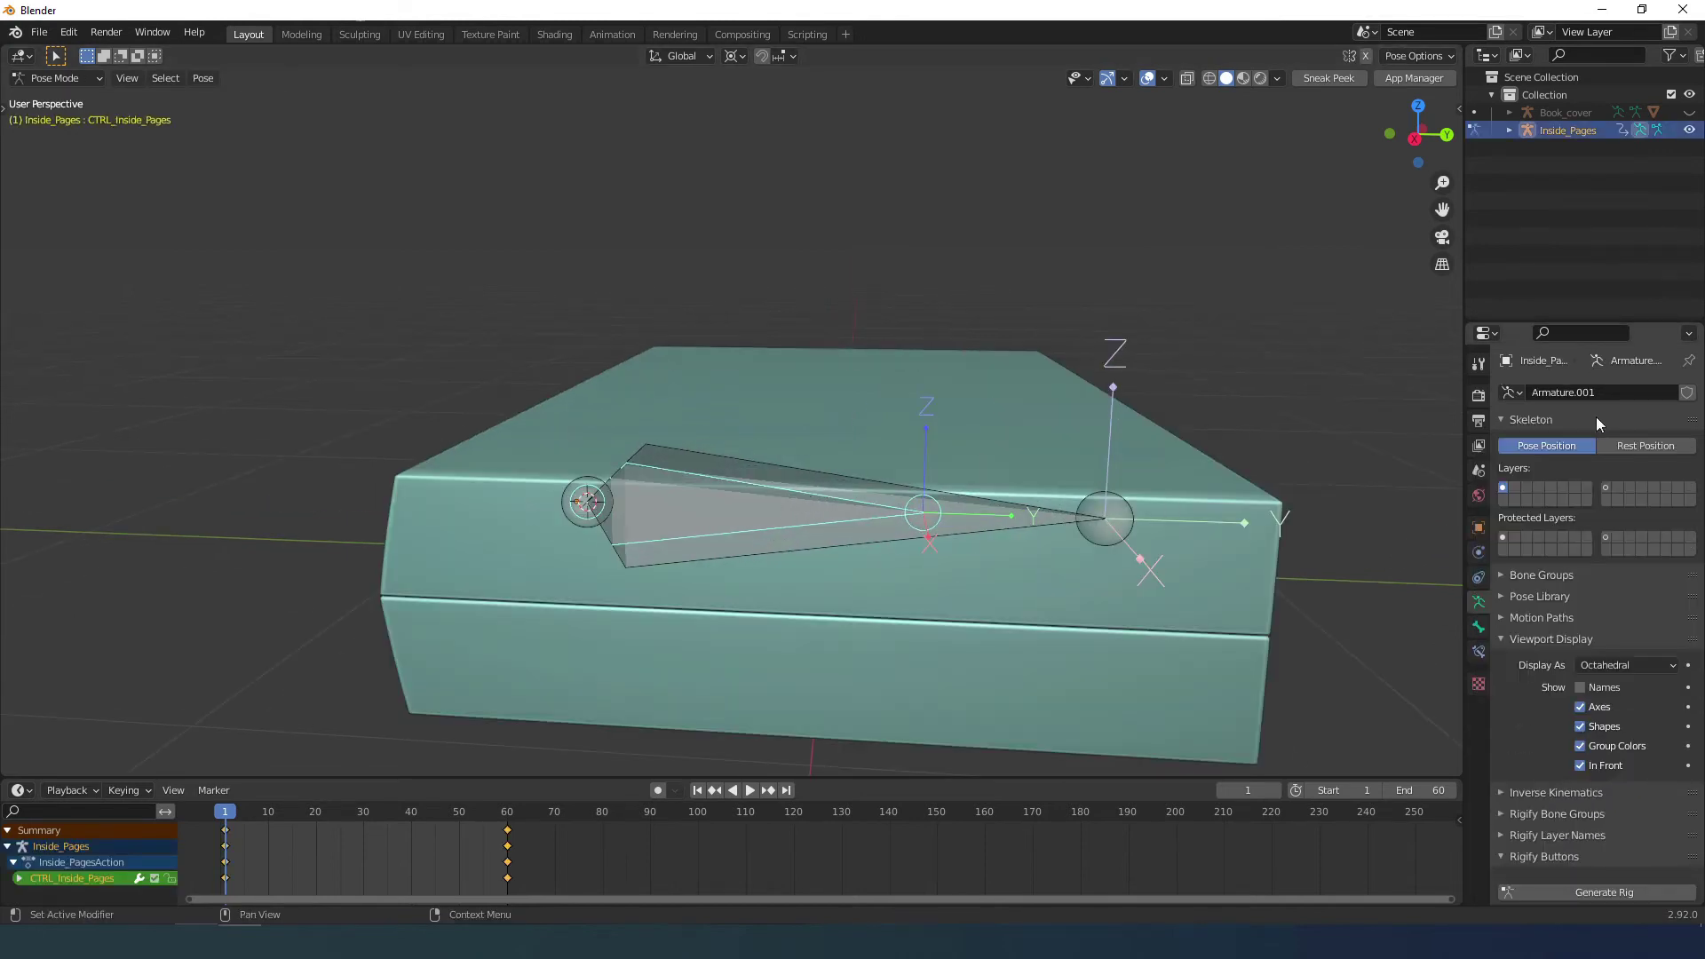
click(1478, 628)
click(1383, 445)
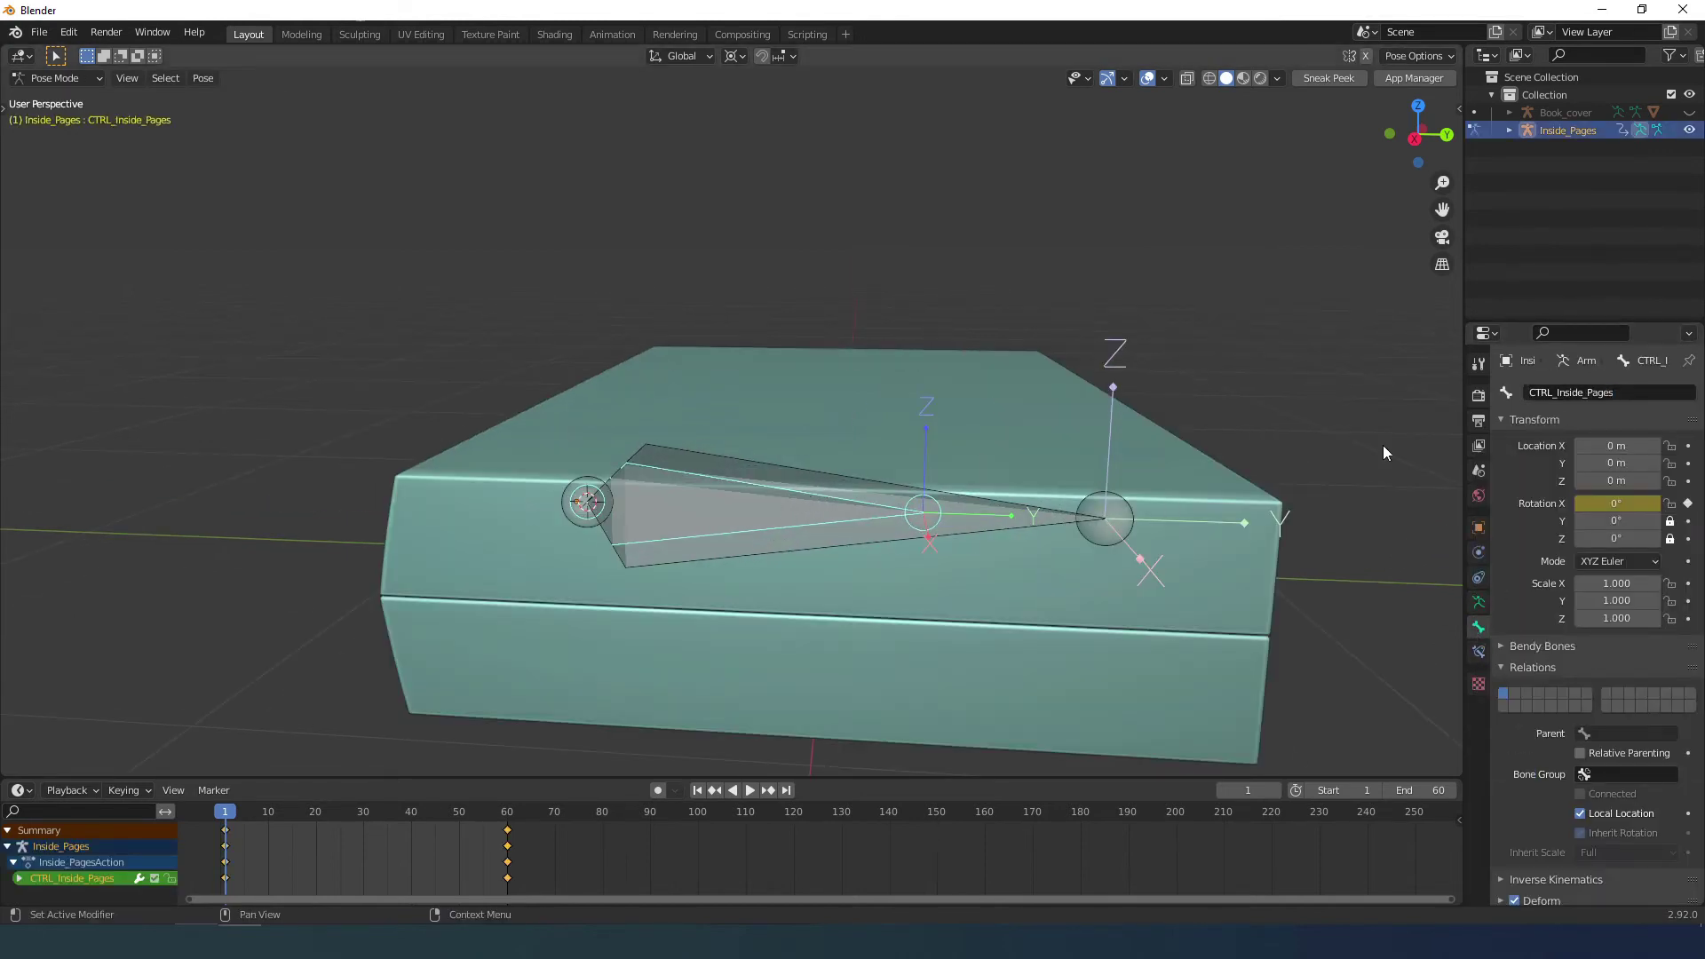
key(n)
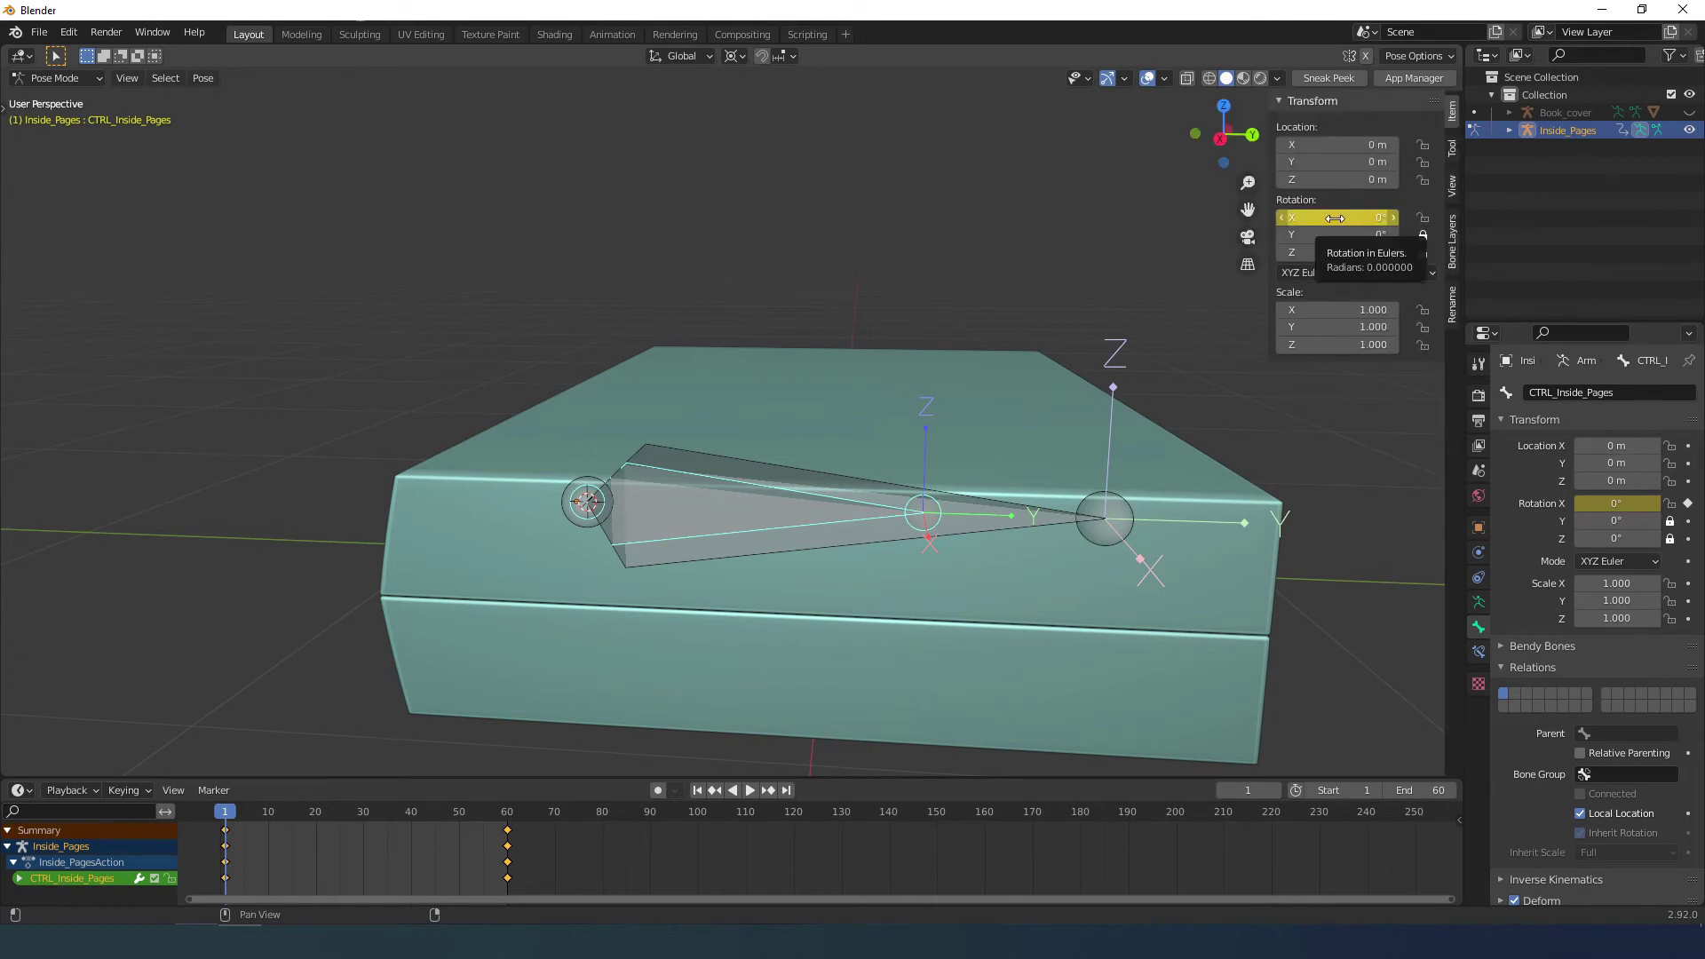
click(1478, 651)
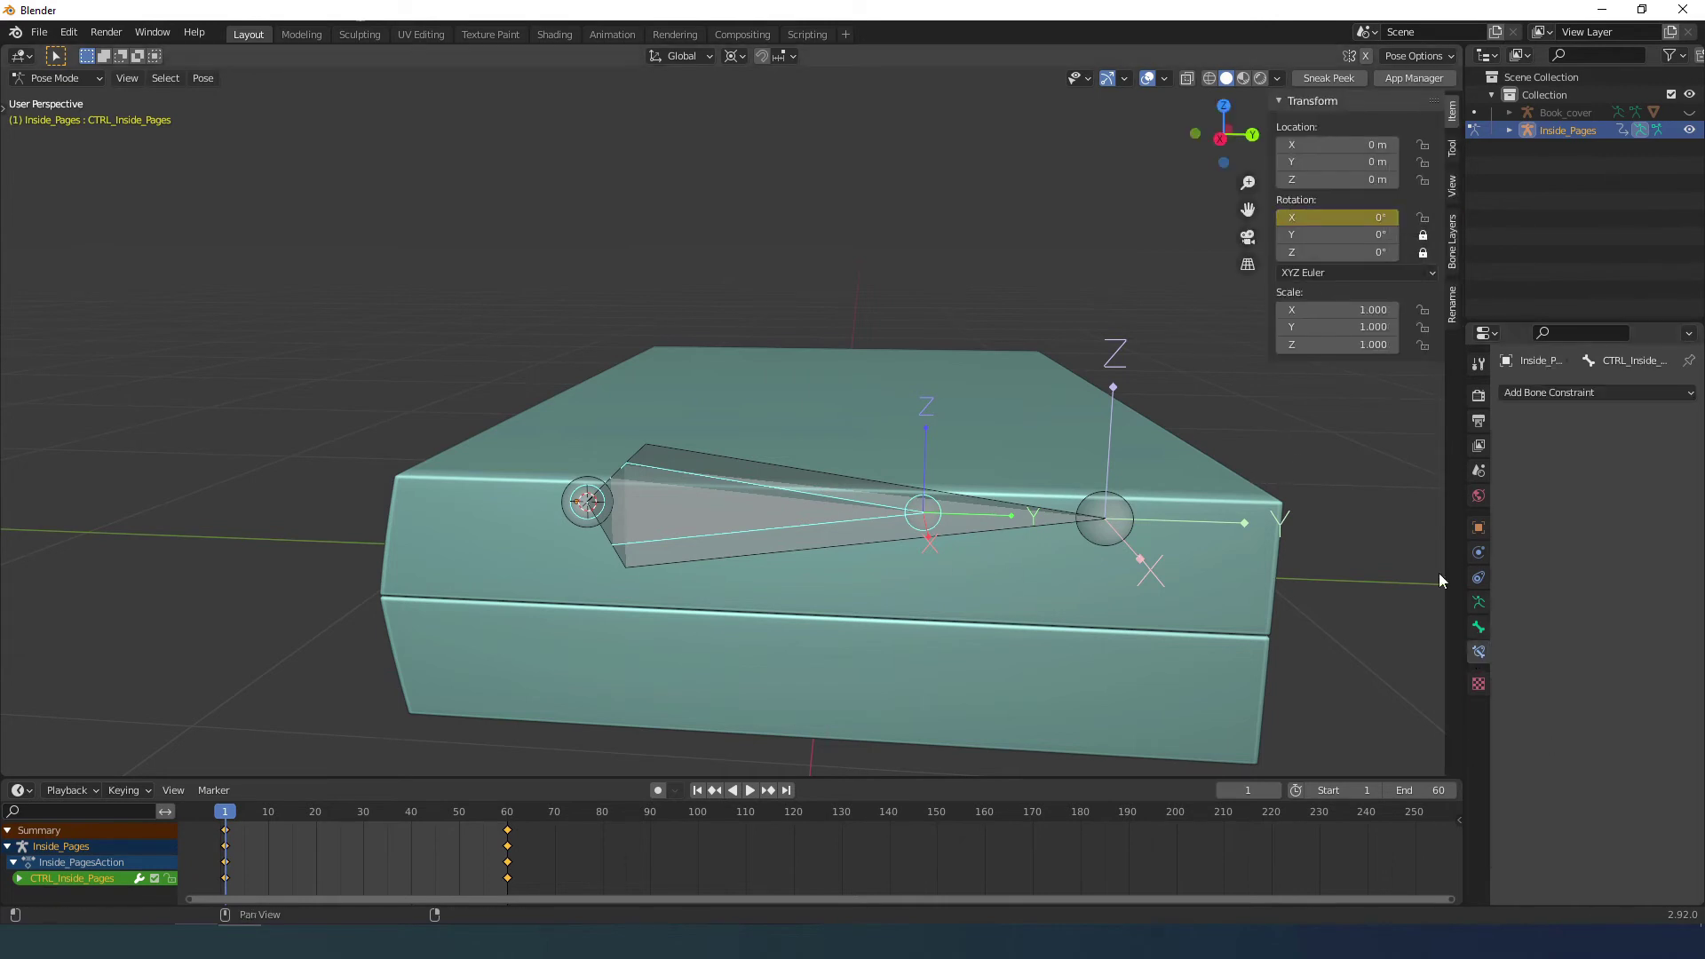
Reopen the Open shape key's driver on the Pages mesh and set its target bone to CTRL_Inside_Pages.
key(ctrl+Tab)
click(920, 604)
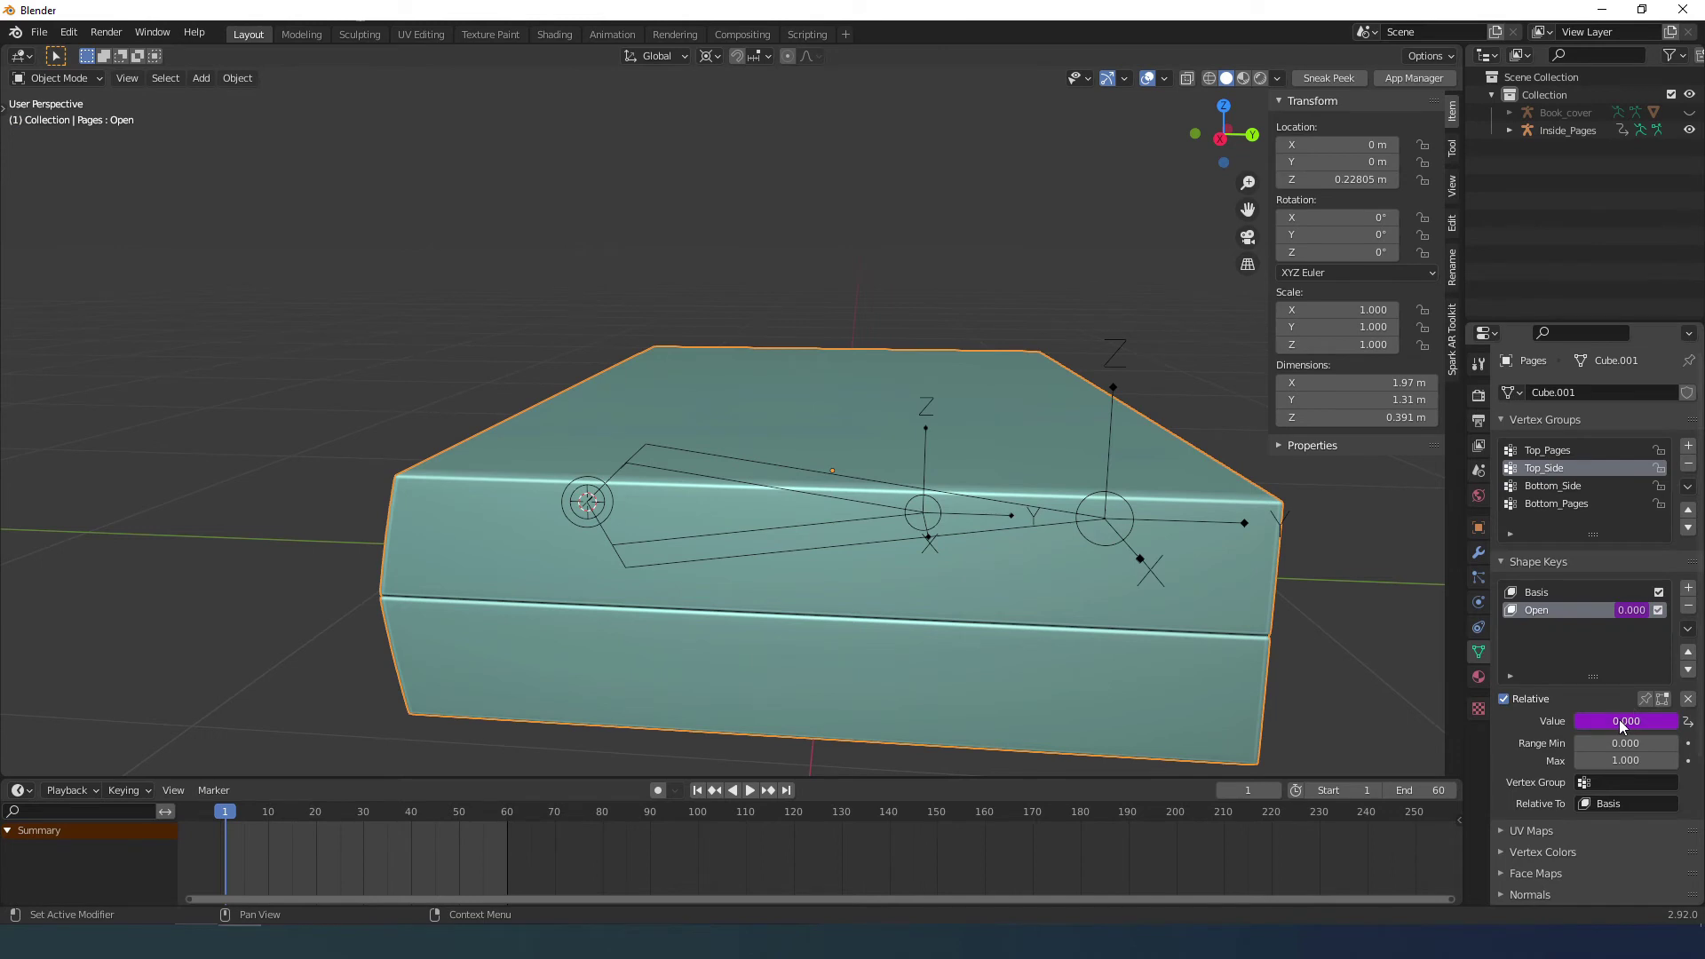
right_click(1618, 720)
click(1585, 719)
click(1586, 757)
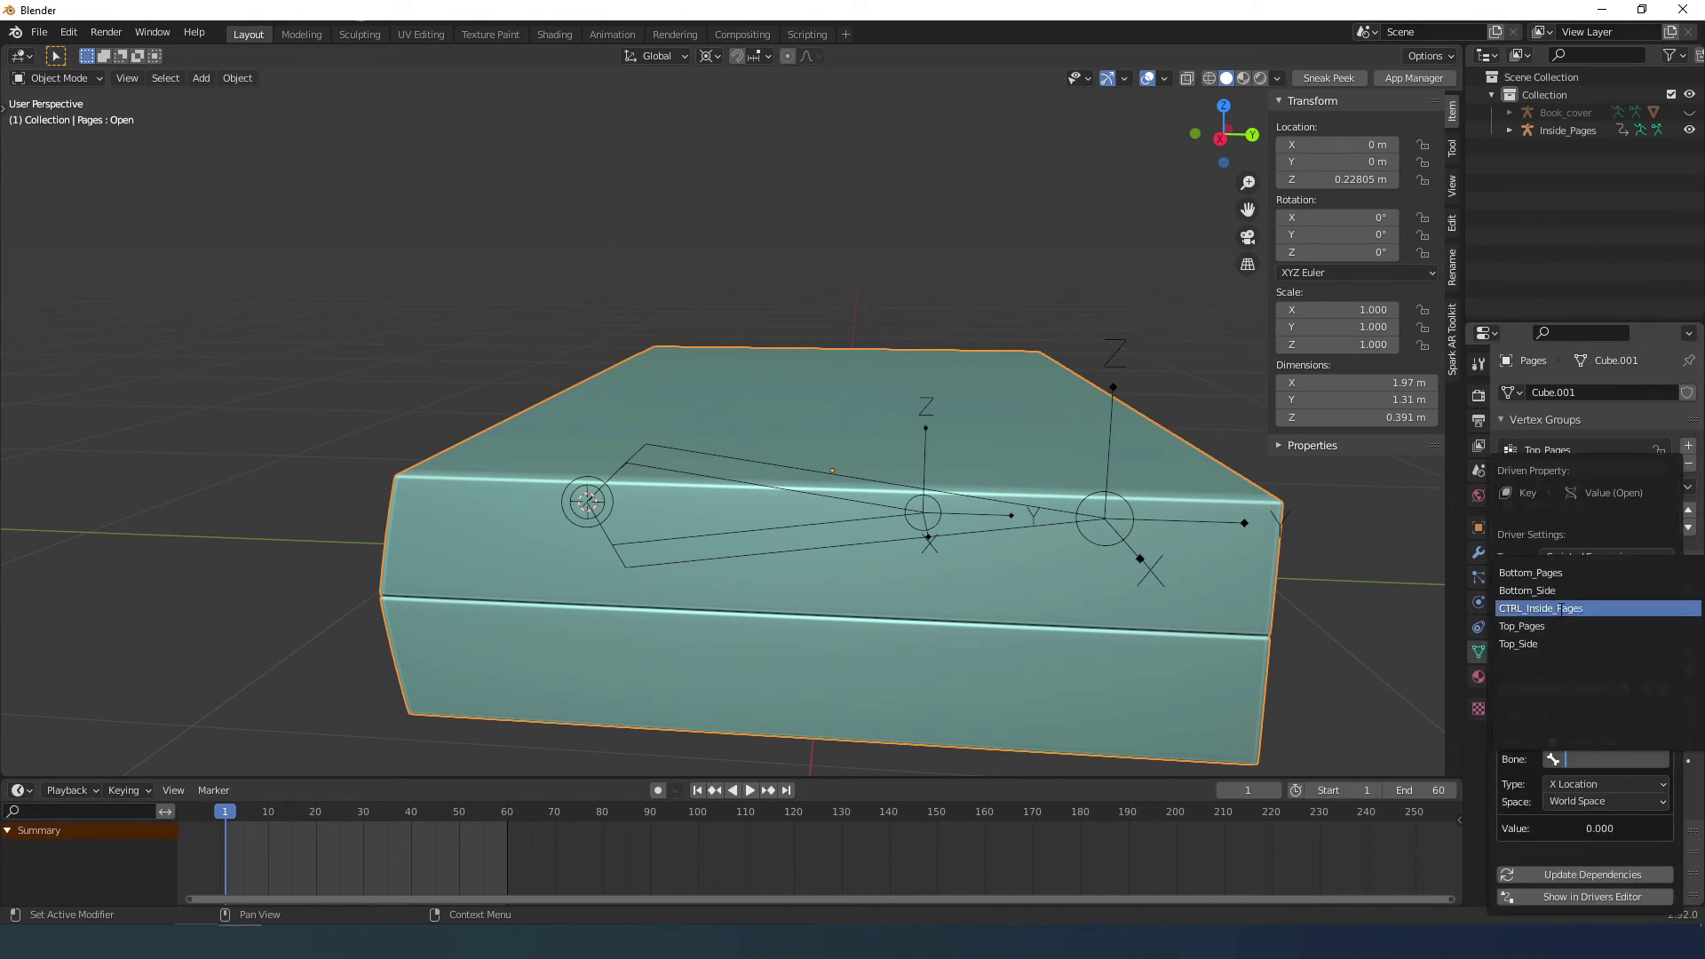
Set the driver variable's type to X Rotation and change its transform space.
click(1589, 785)
click(1581, 689)
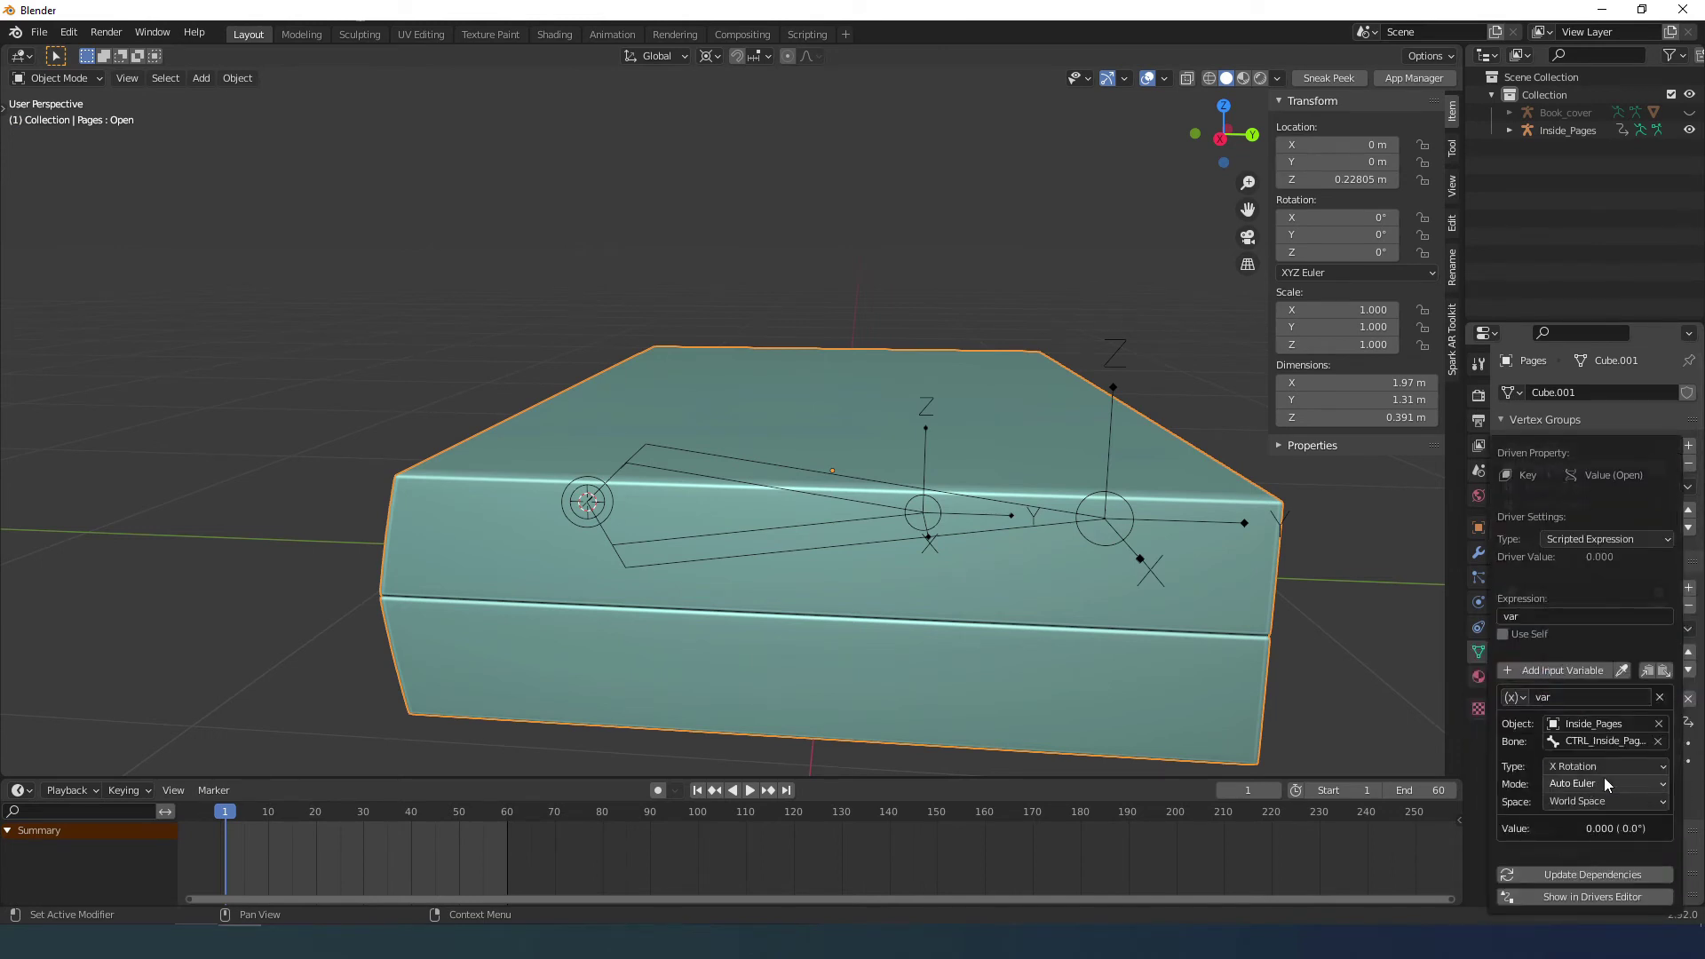
click(1607, 799)
click(1599, 861)
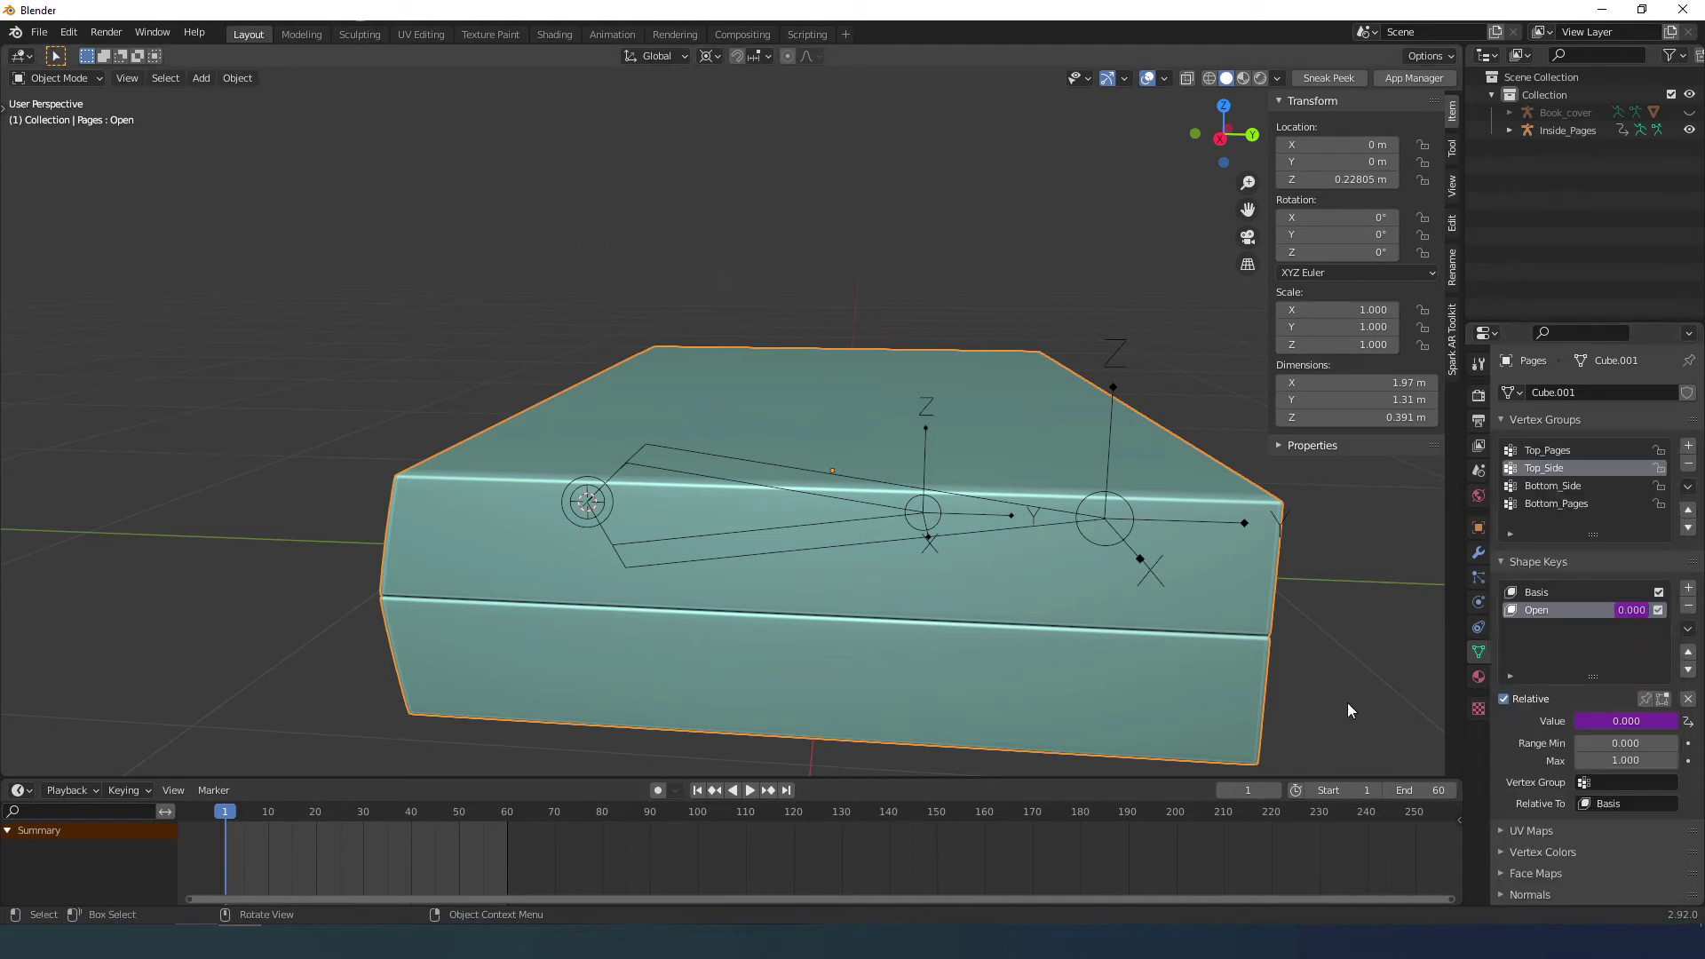
Play and scrub the animation from near frame 3 to check how the driven Open shape key follows the bone.
key(space)
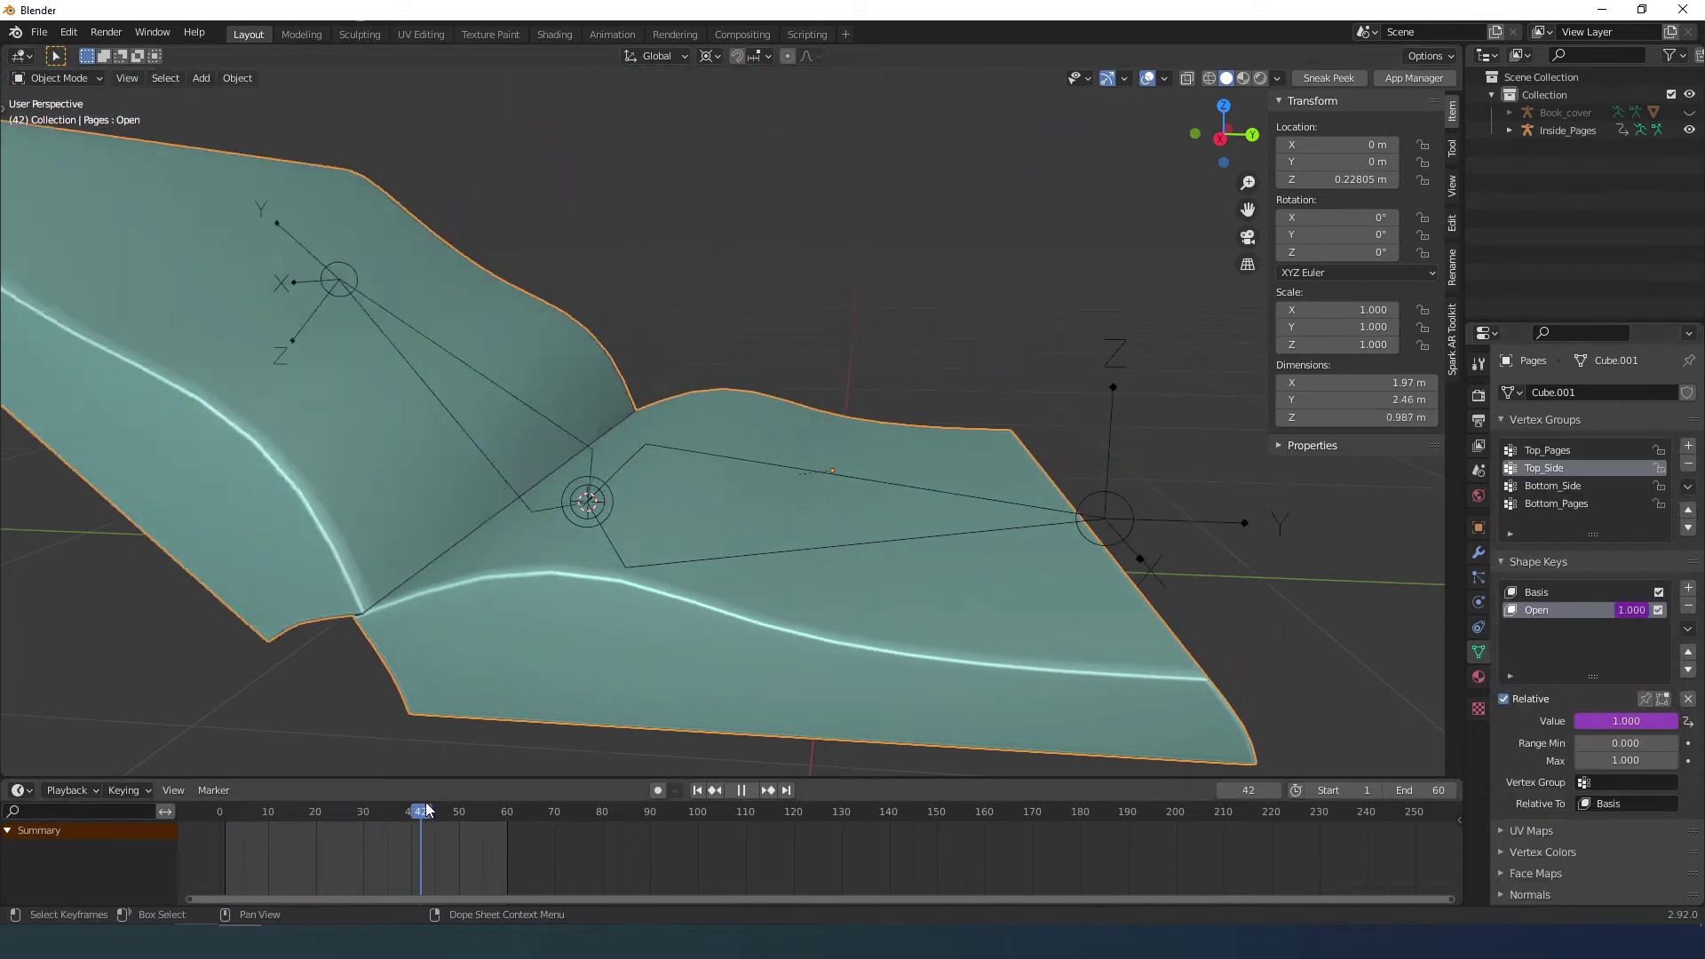
scroll(471, 755, down, 3)
click(235, 813)
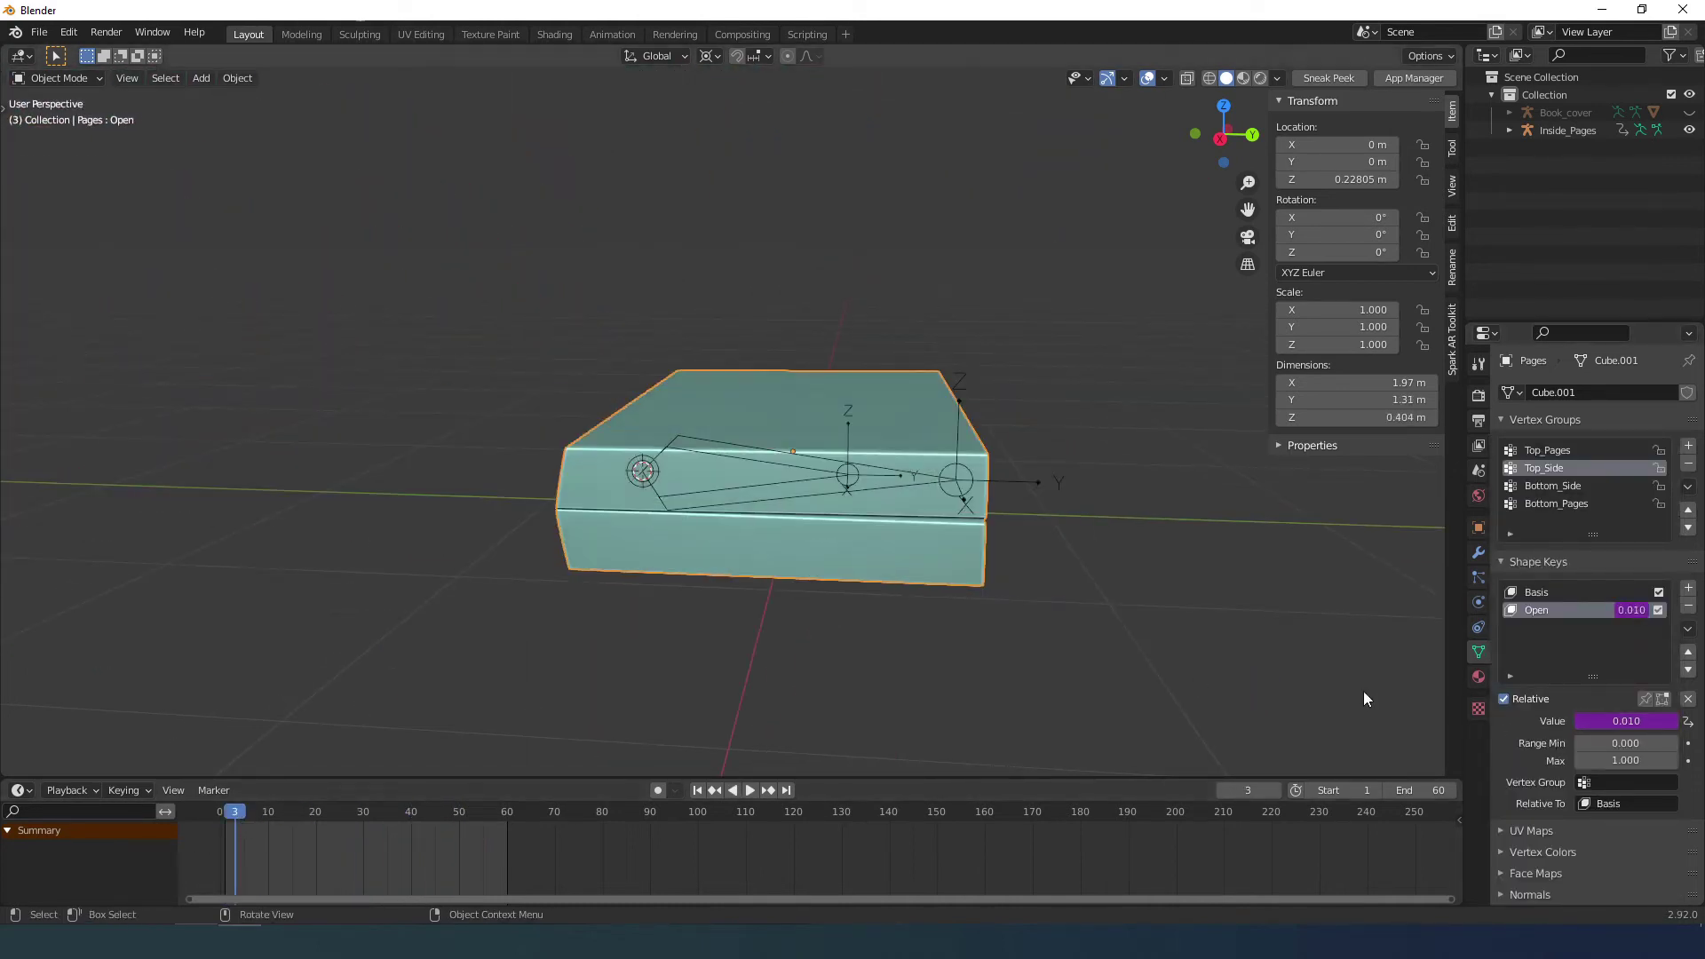
key(space)
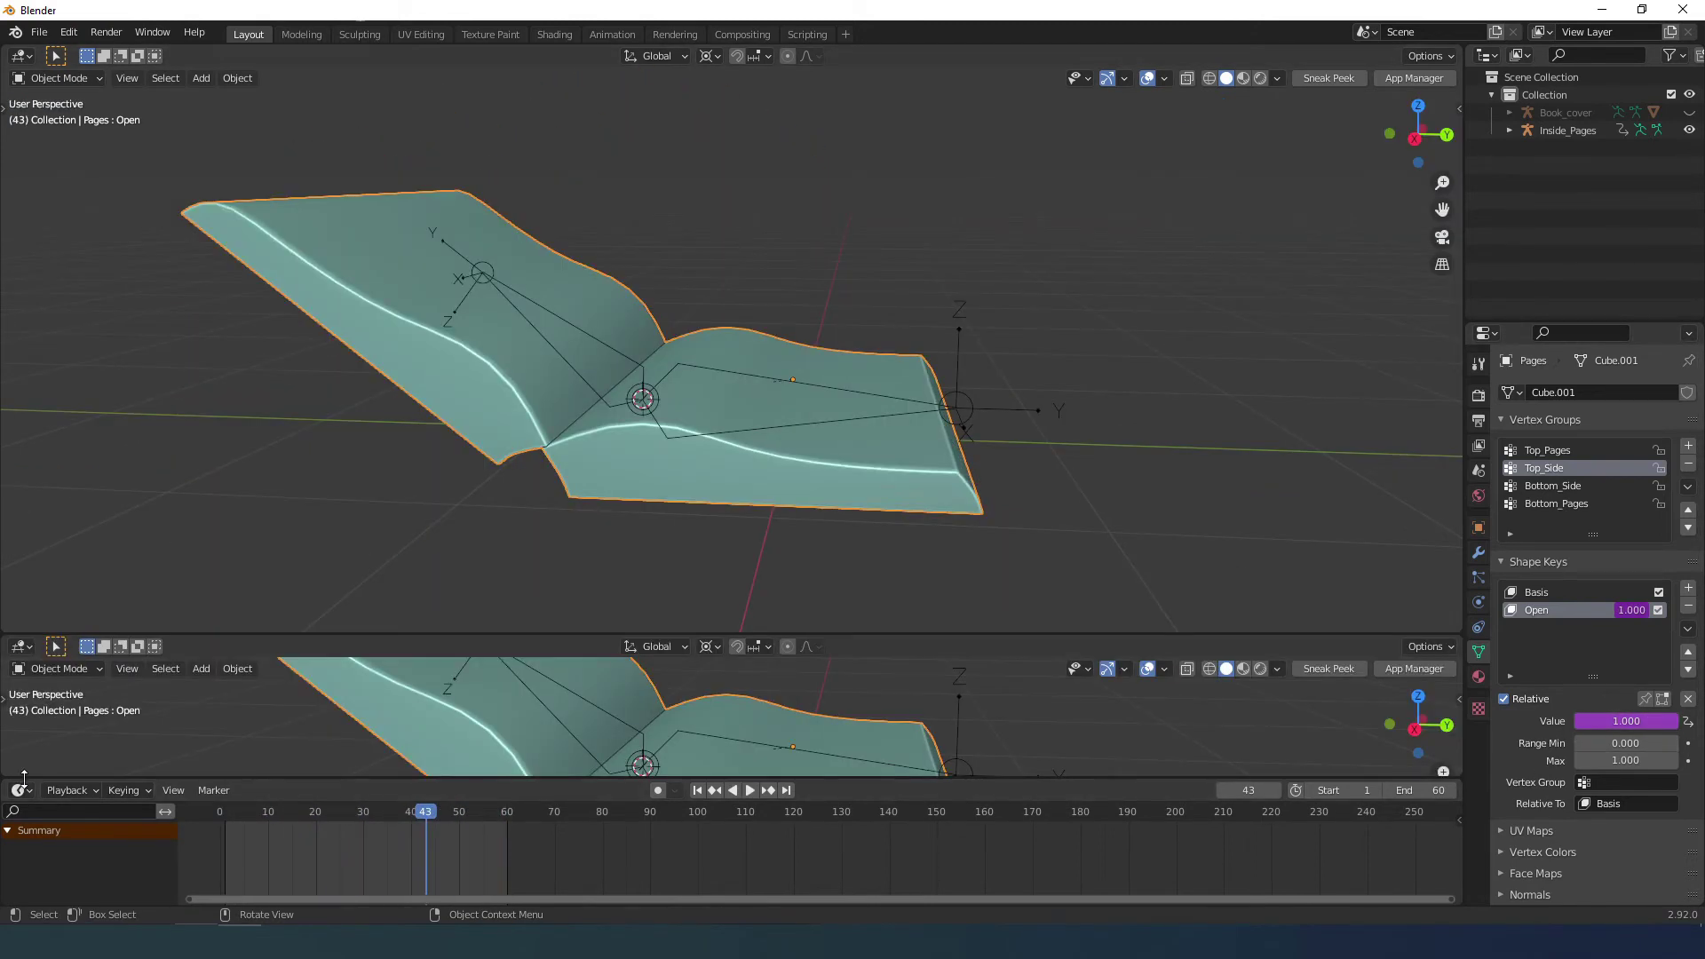
Shrink the Timeline and turn the new area between it and the 3D viewport into a Drivers editor.
drag(24, 777, 26, 830)
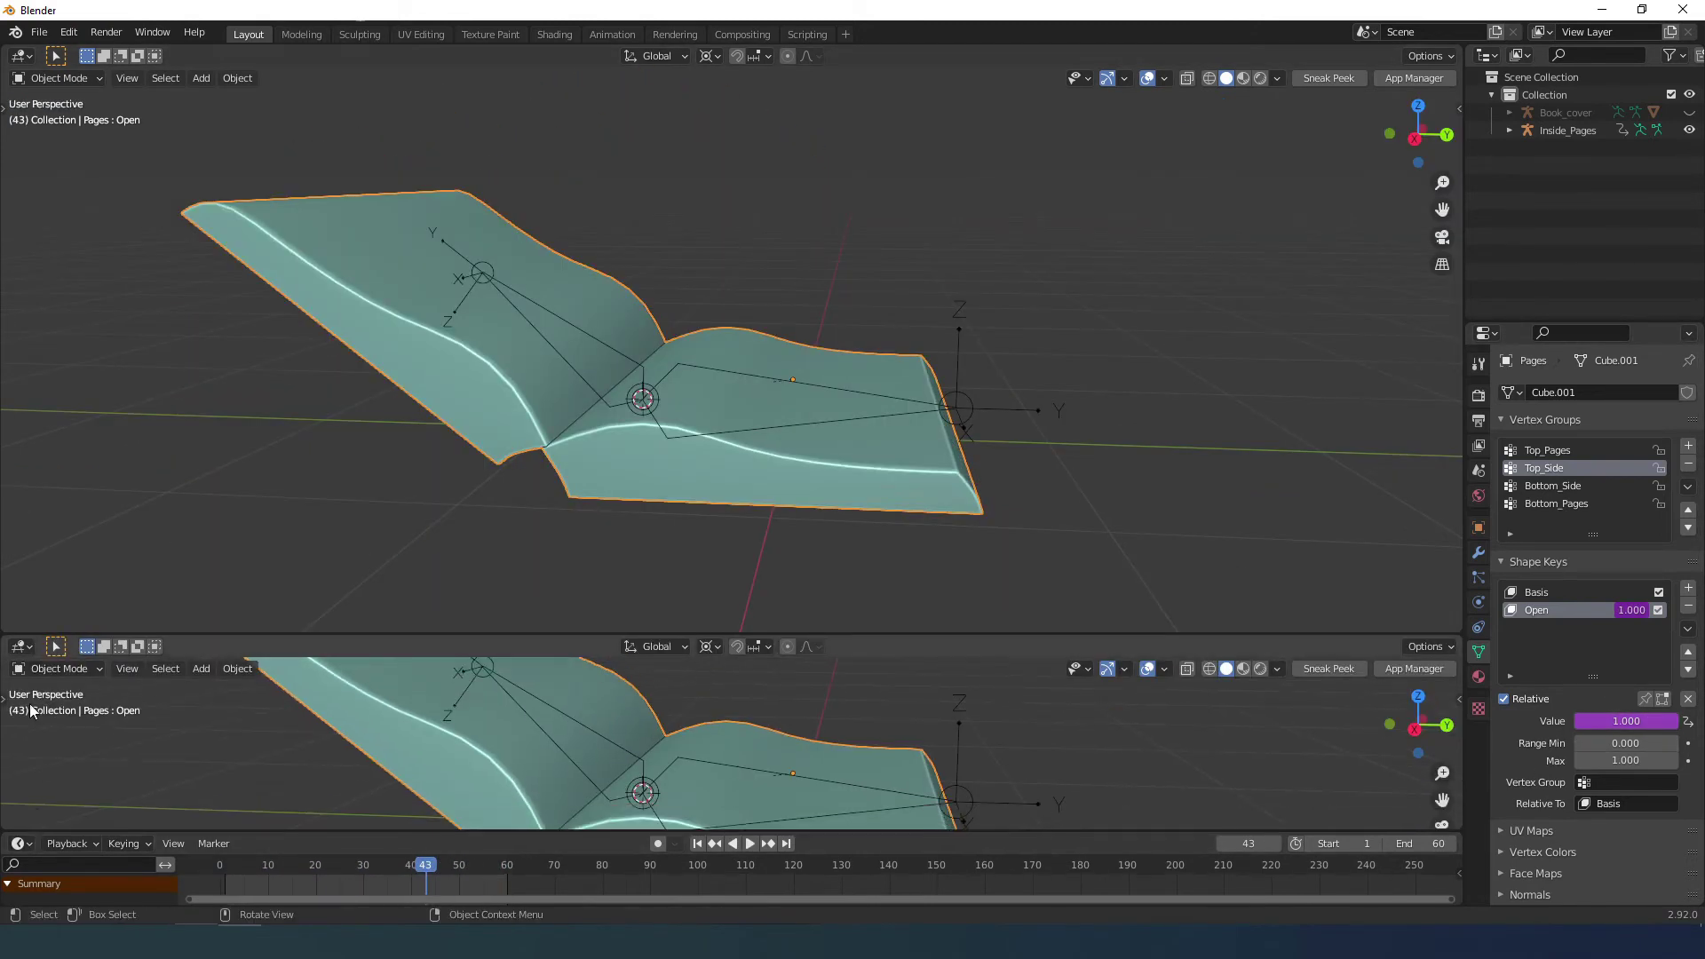
click(21, 647)
click(263, 739)
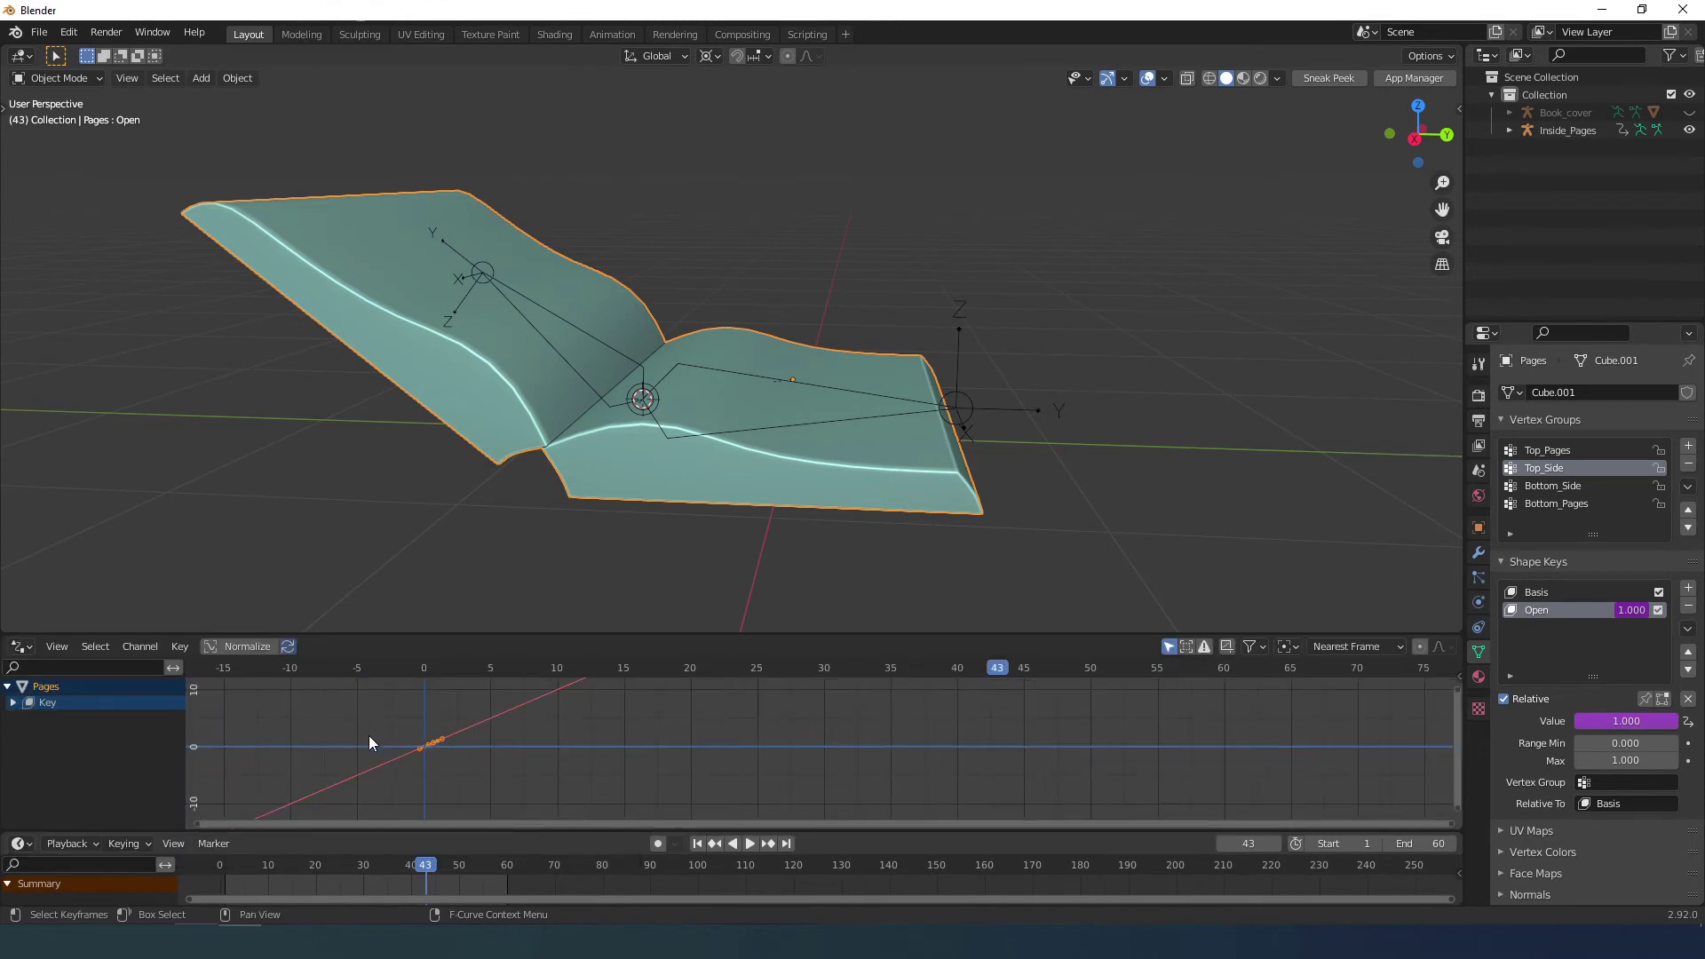
Enlarge the Drivers editor and expand the Key channel to display the whole Value (Open) driver curve.
key(Home)
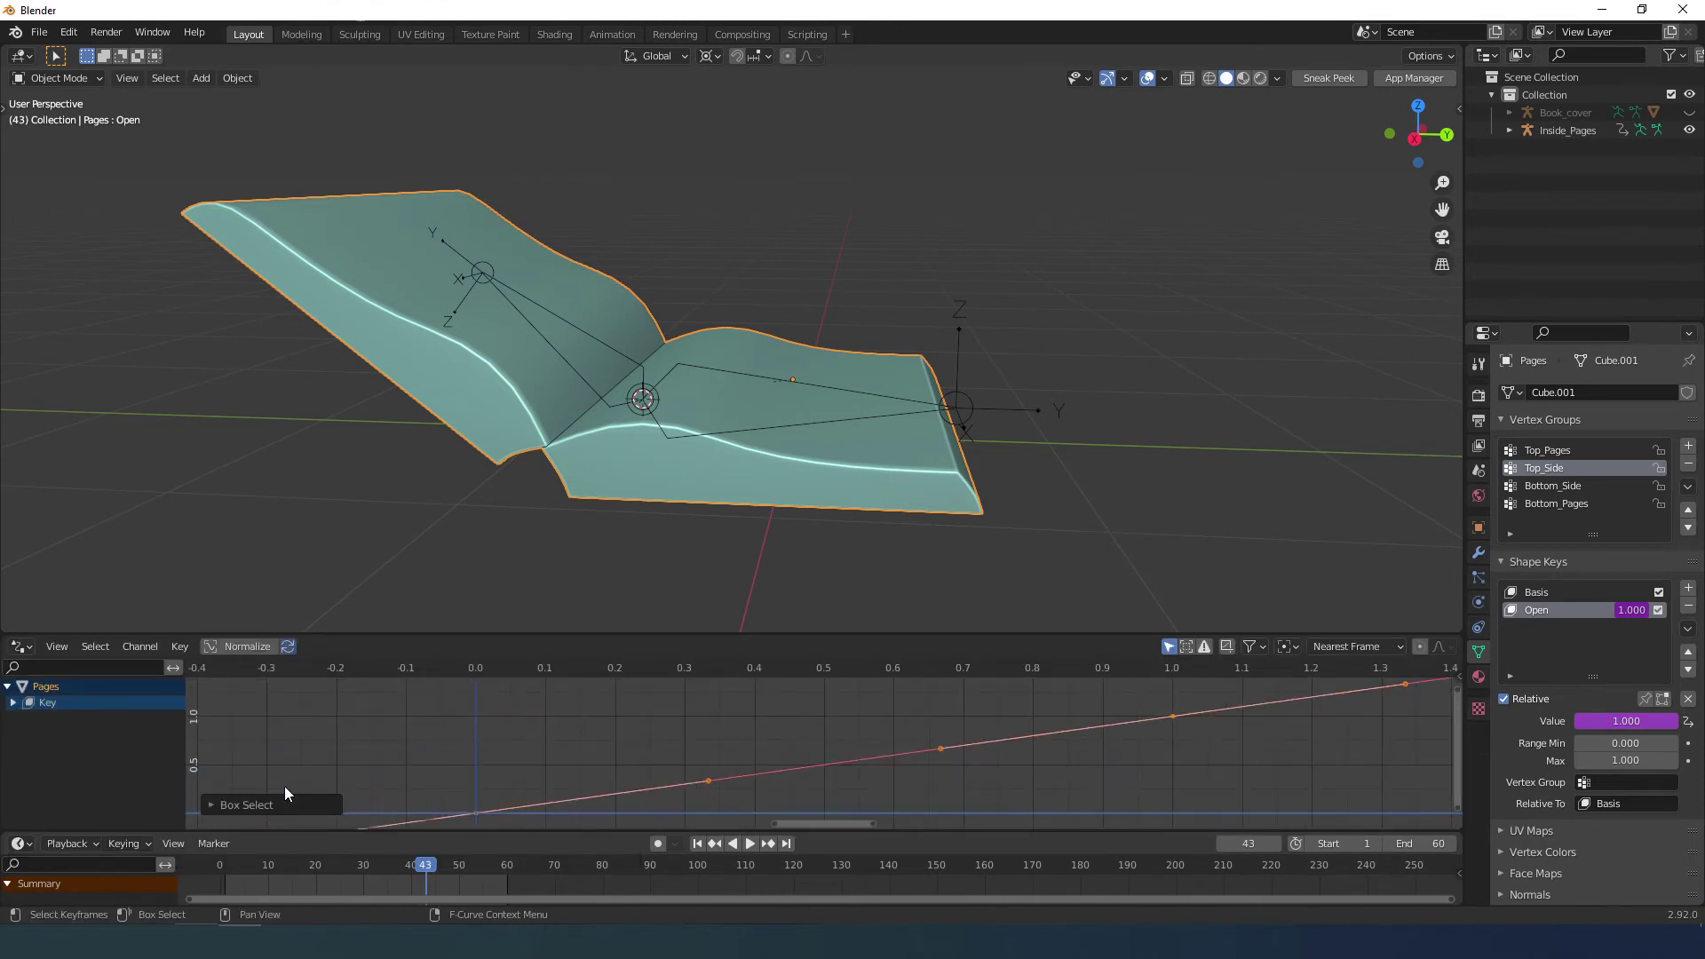
key(KP_Decimal)
drag(531, 635, 540, 547)
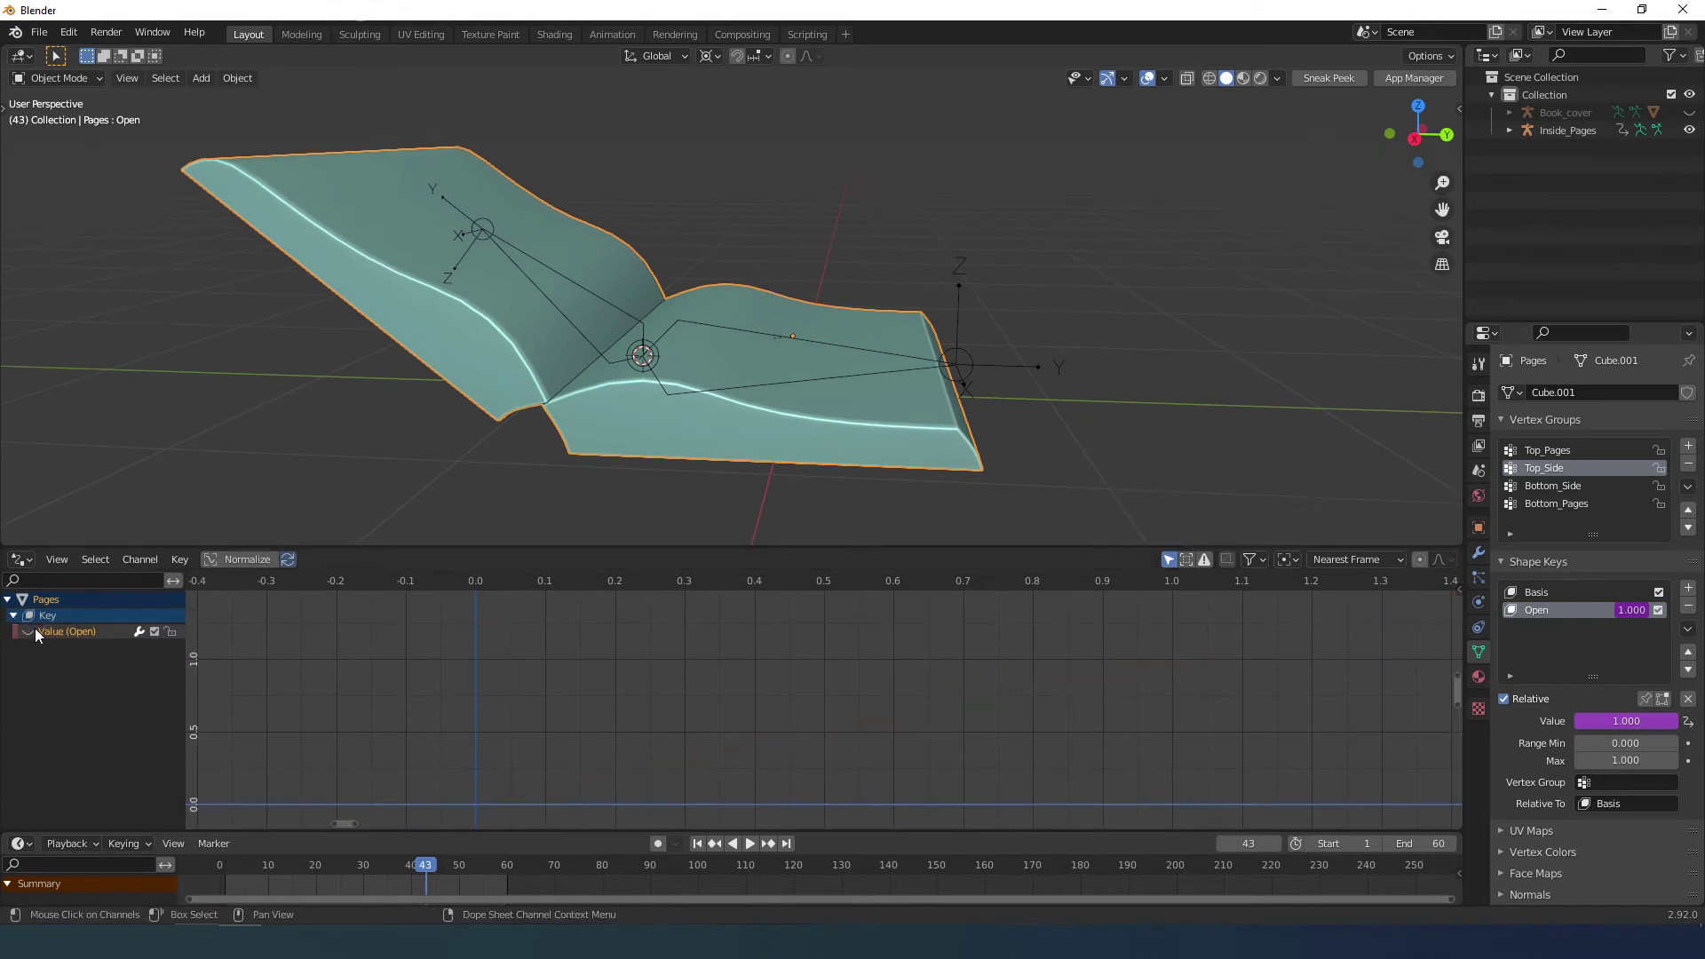
scroll(527, 712, down, 5)
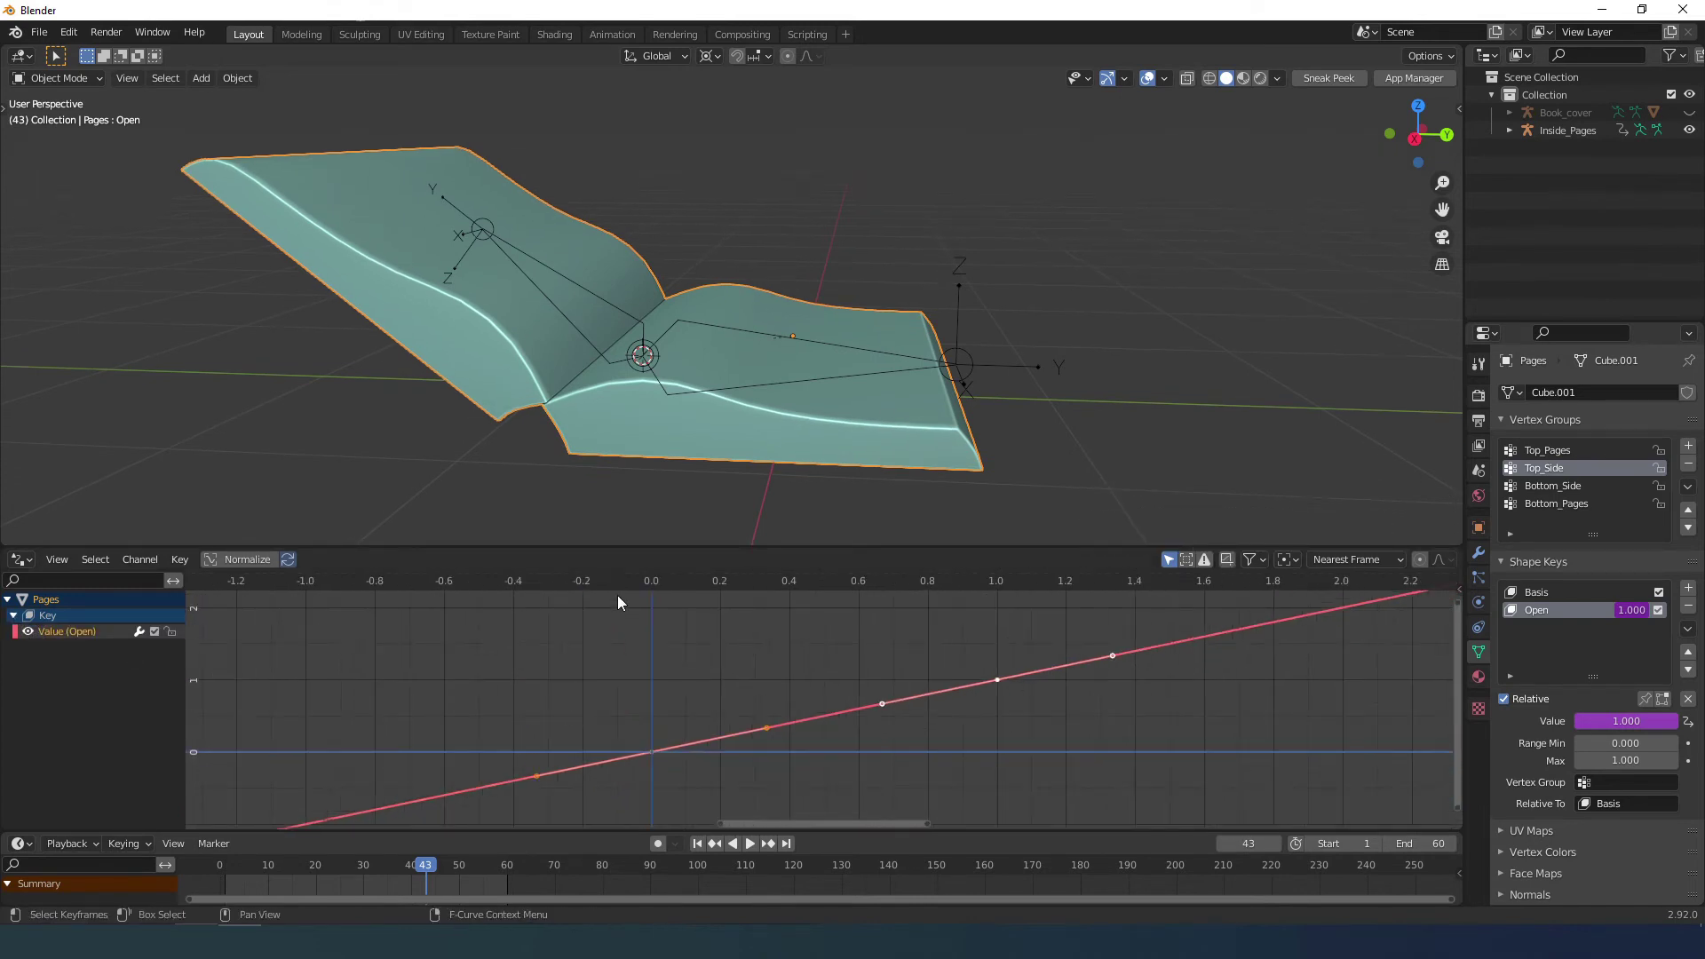
Scrub to frame 23, select the upper keyframe of the Value (Open) driver curve and show its properties.
drag(424, 869, 331, 873)
click(992, 688)
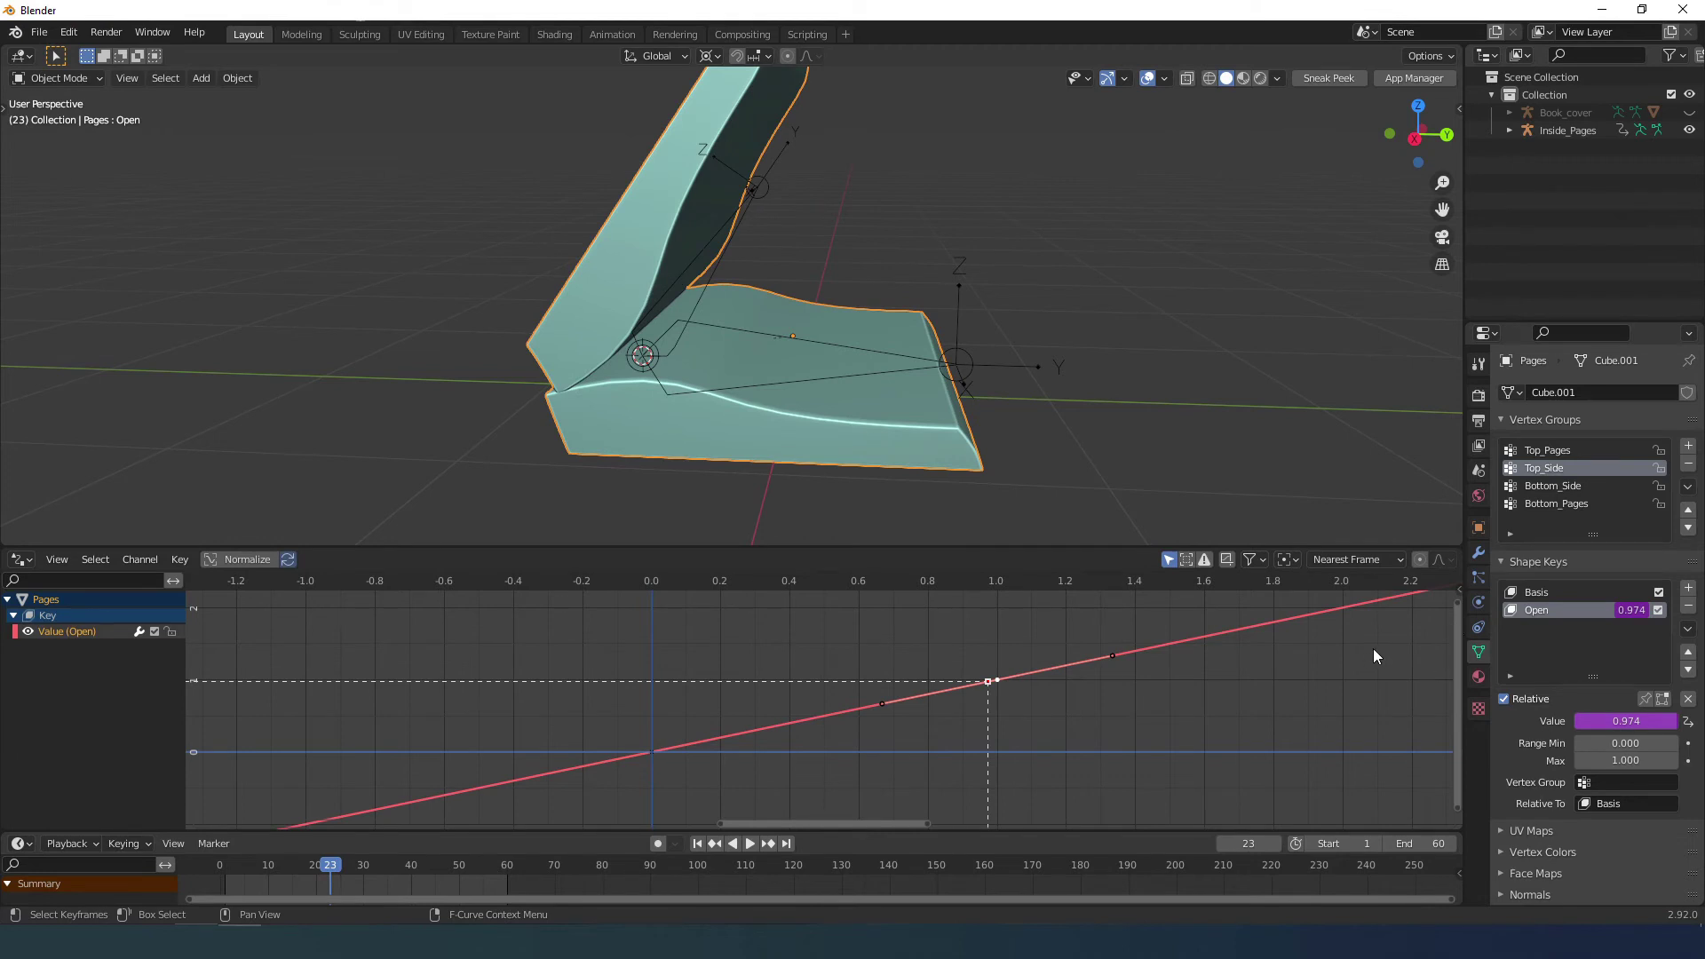
key(n)
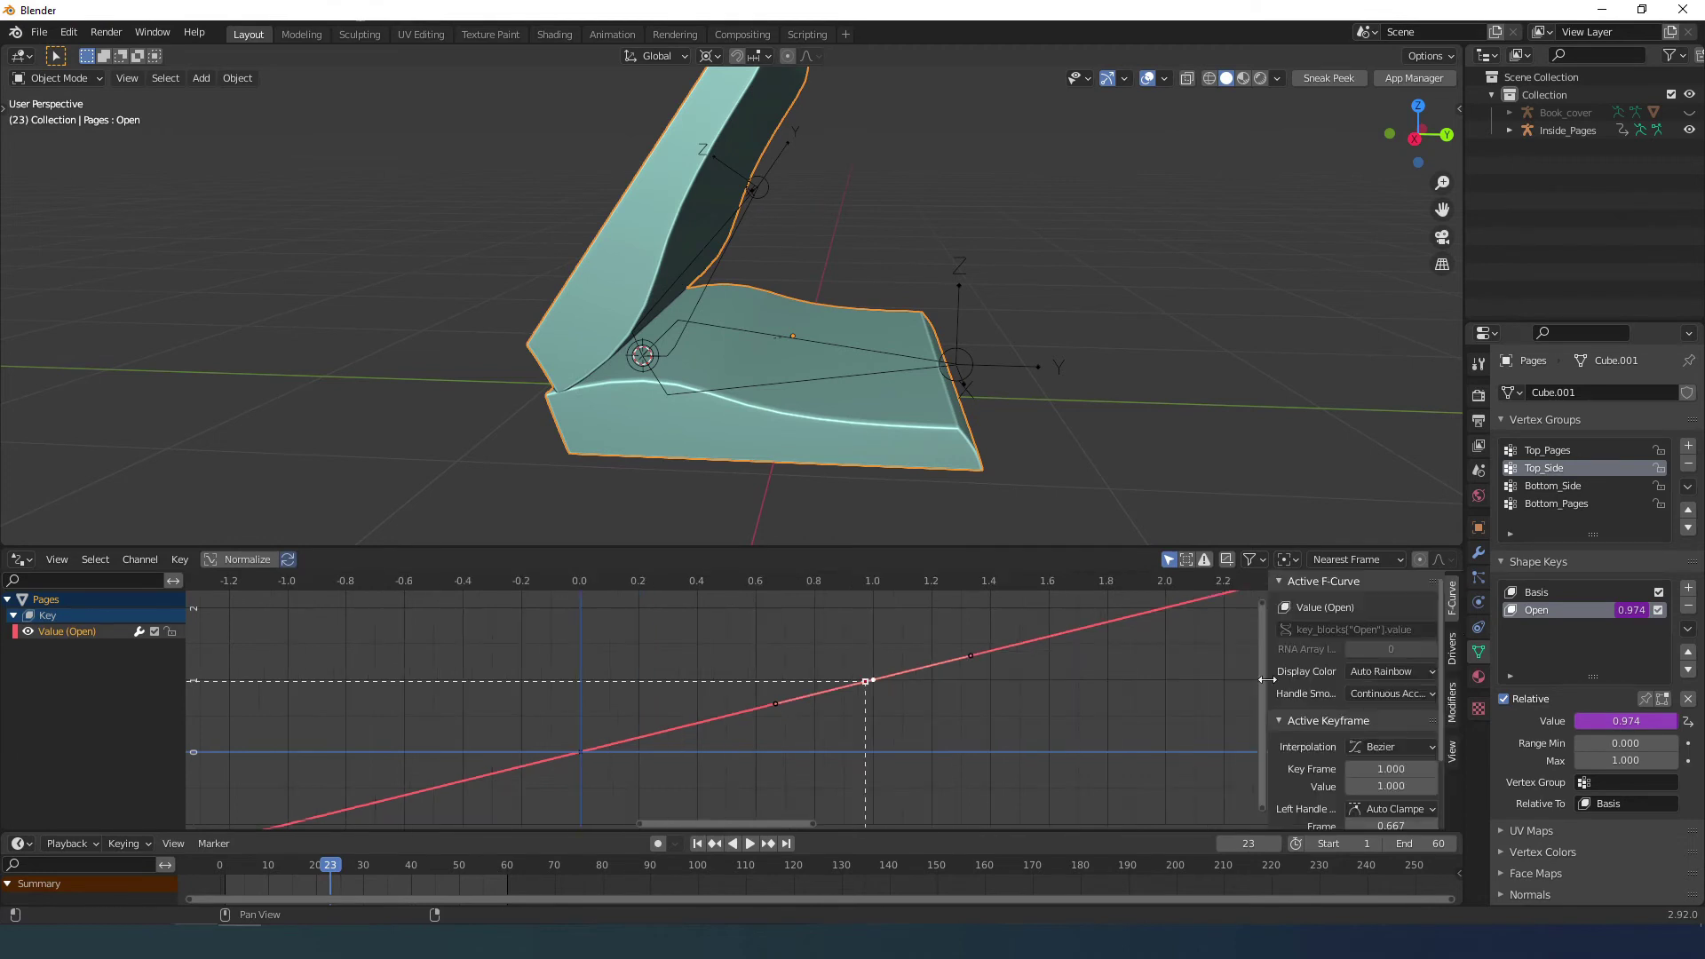
Scrub the animation to frame 28 and stop playback to compare the book's opening with the driver curve.
right_click(1614, 728)
click(1452, 651)
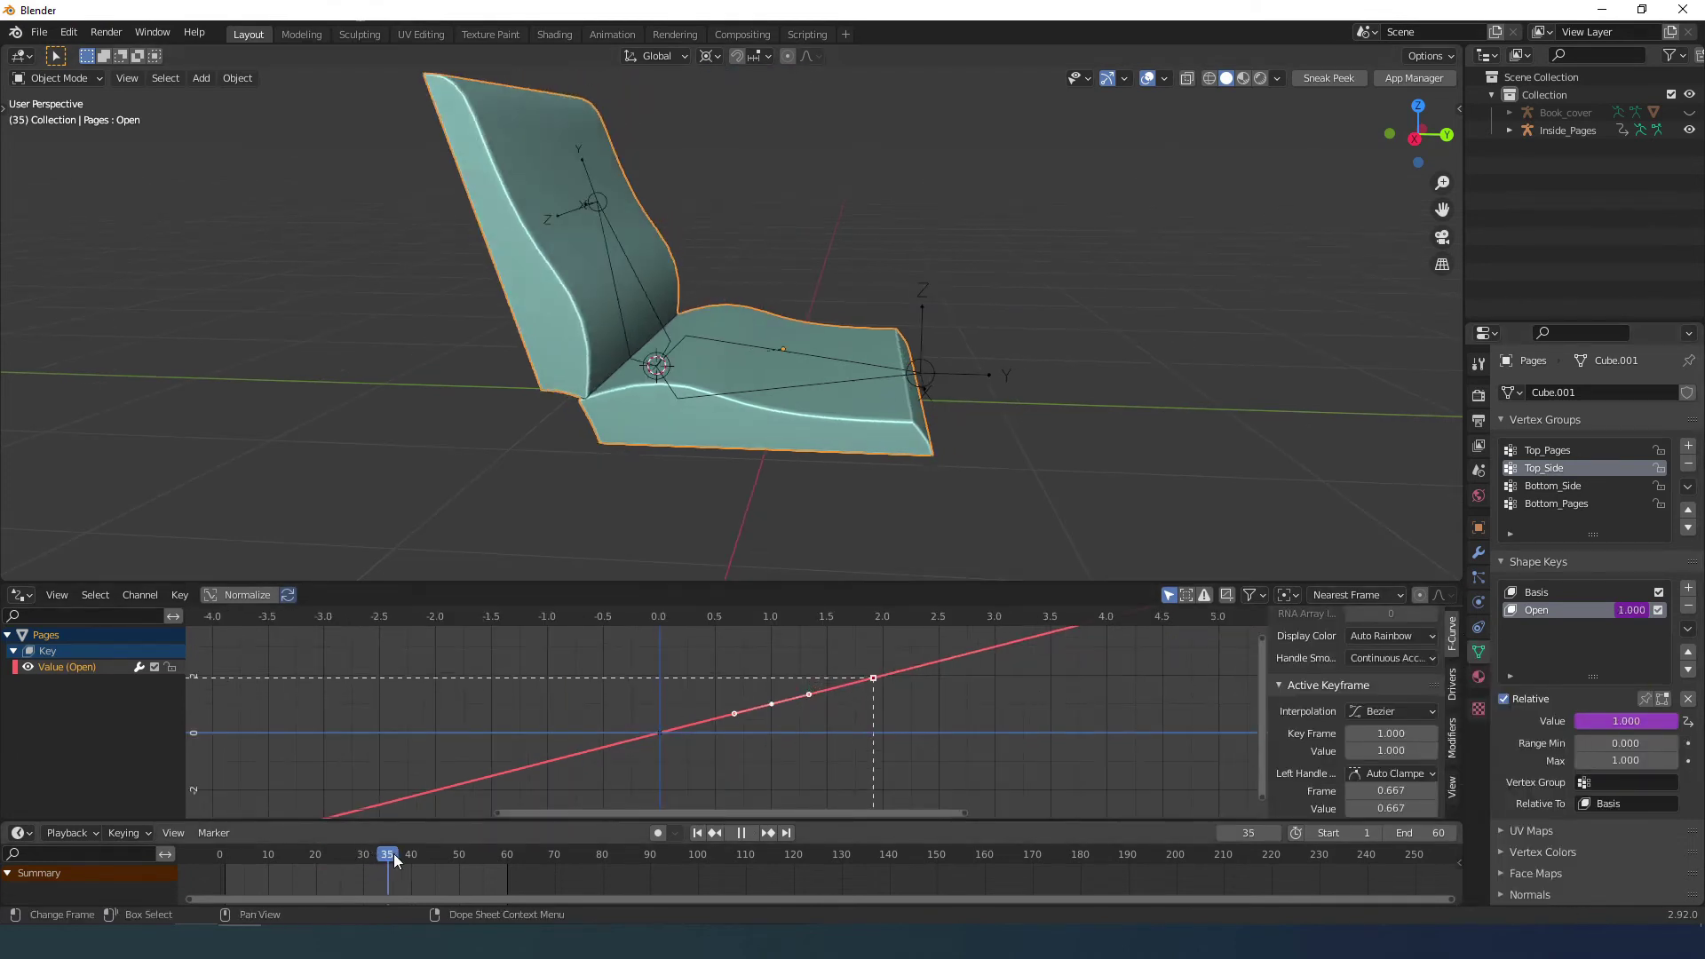
drag(392, 854, 354, 854)
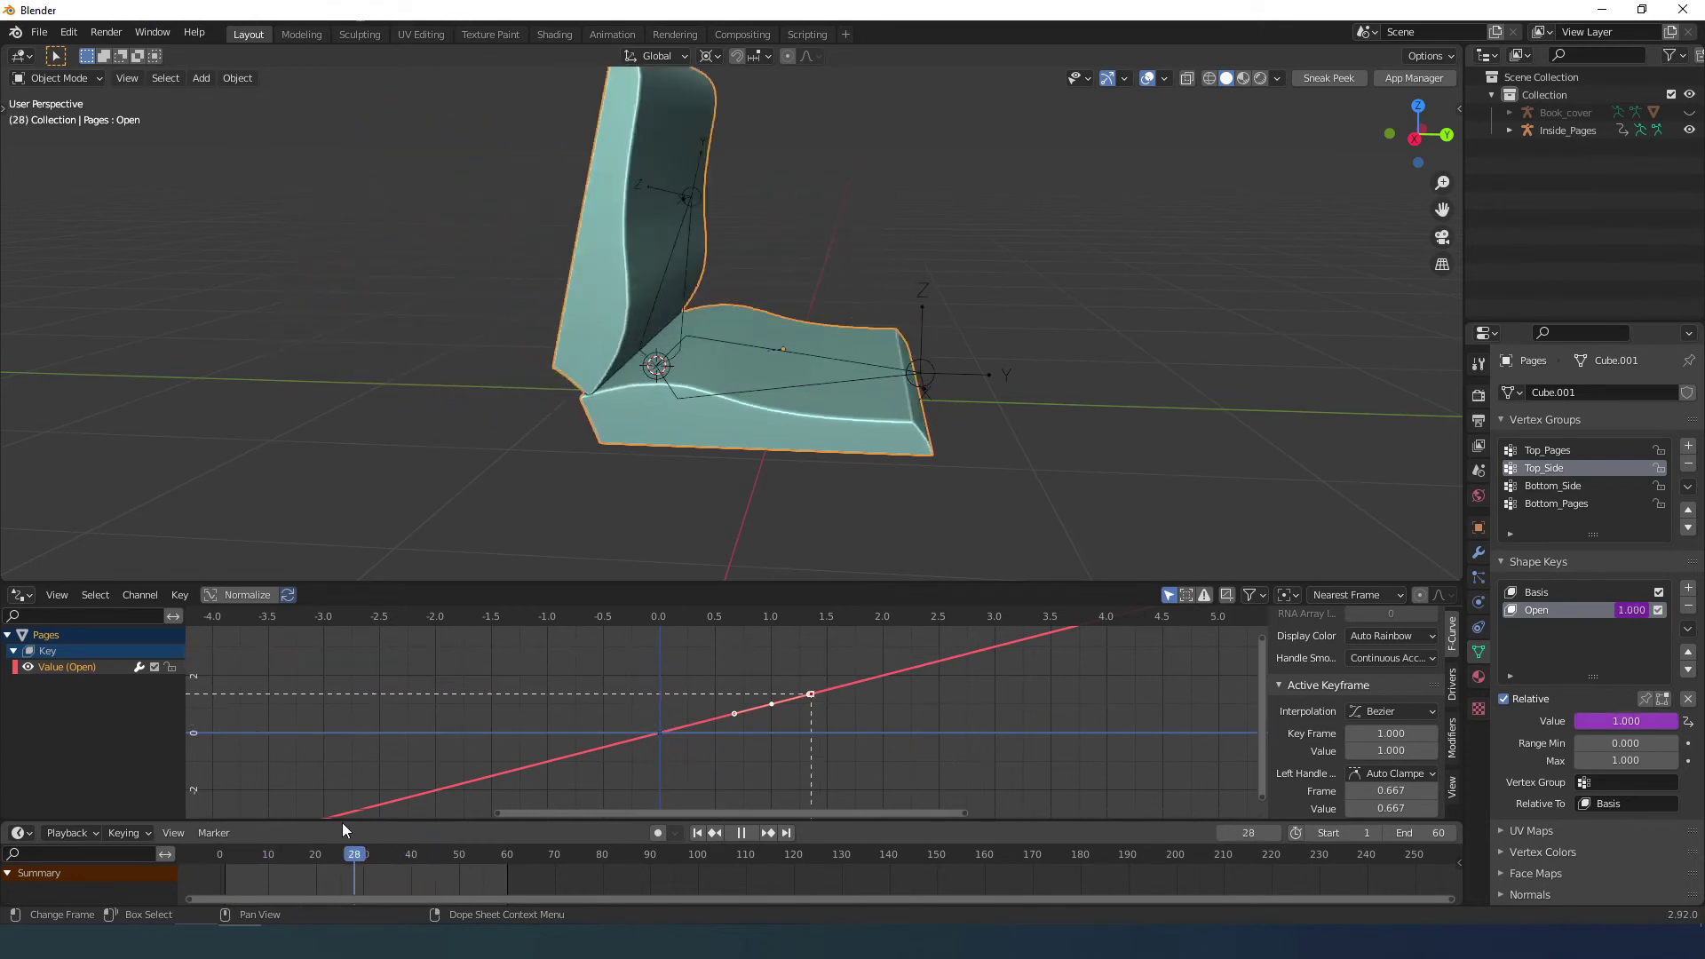
key(Escape)
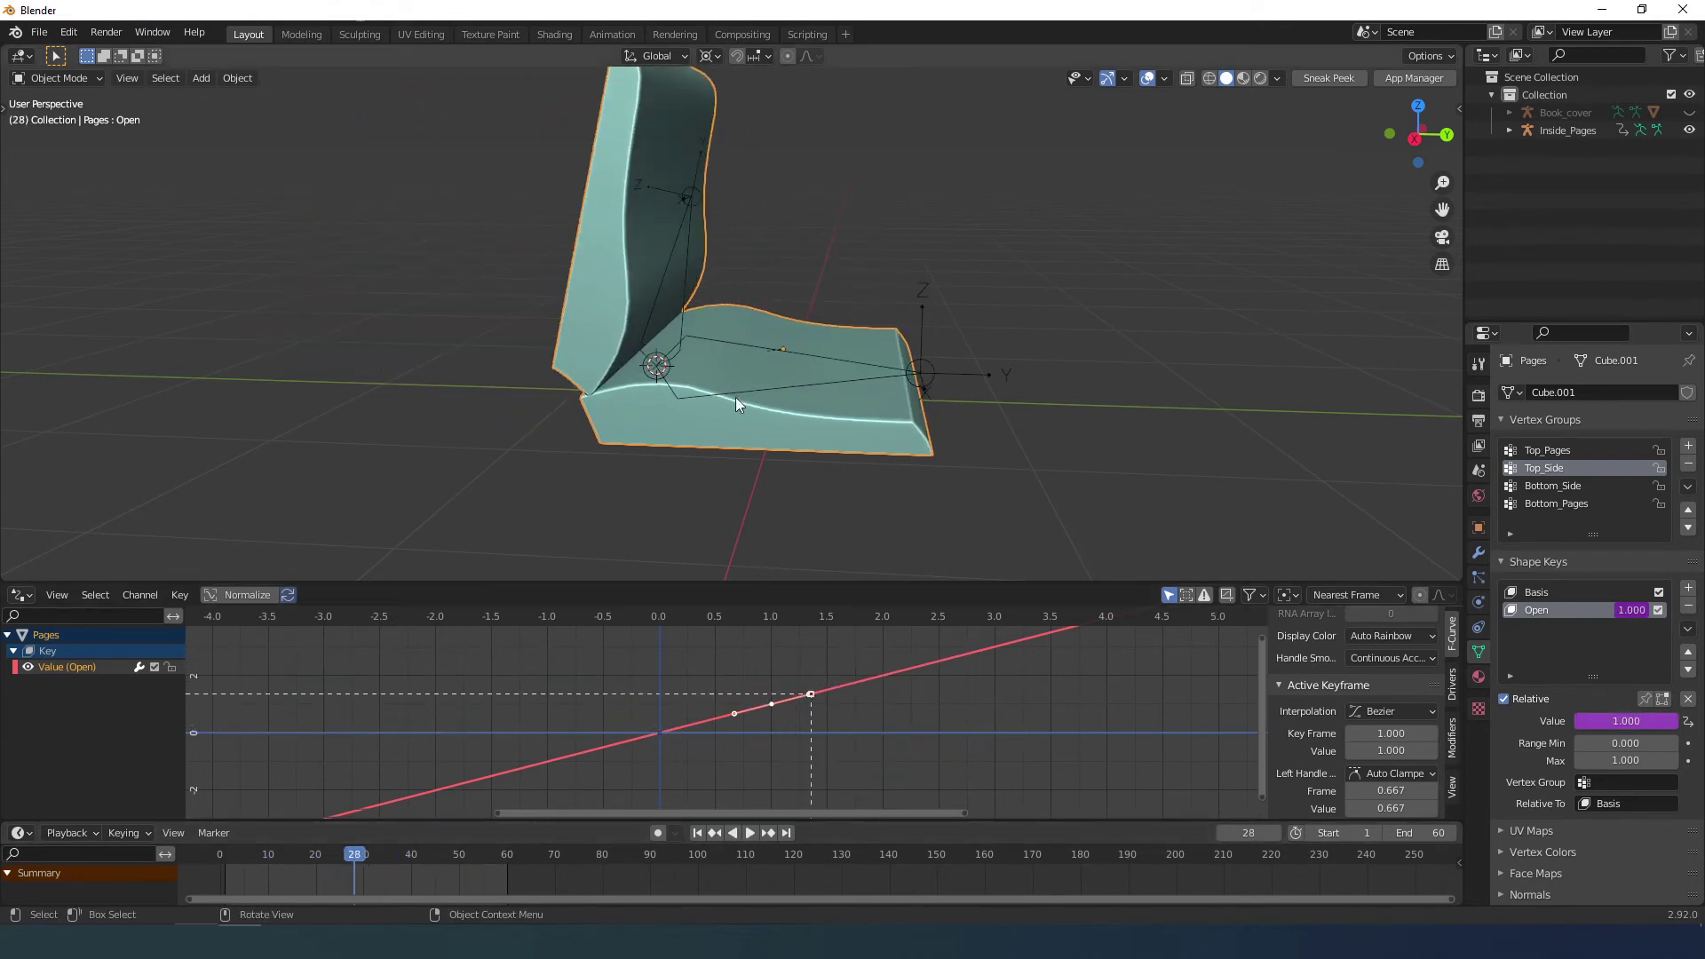
scroll(751, 724, up, 3)
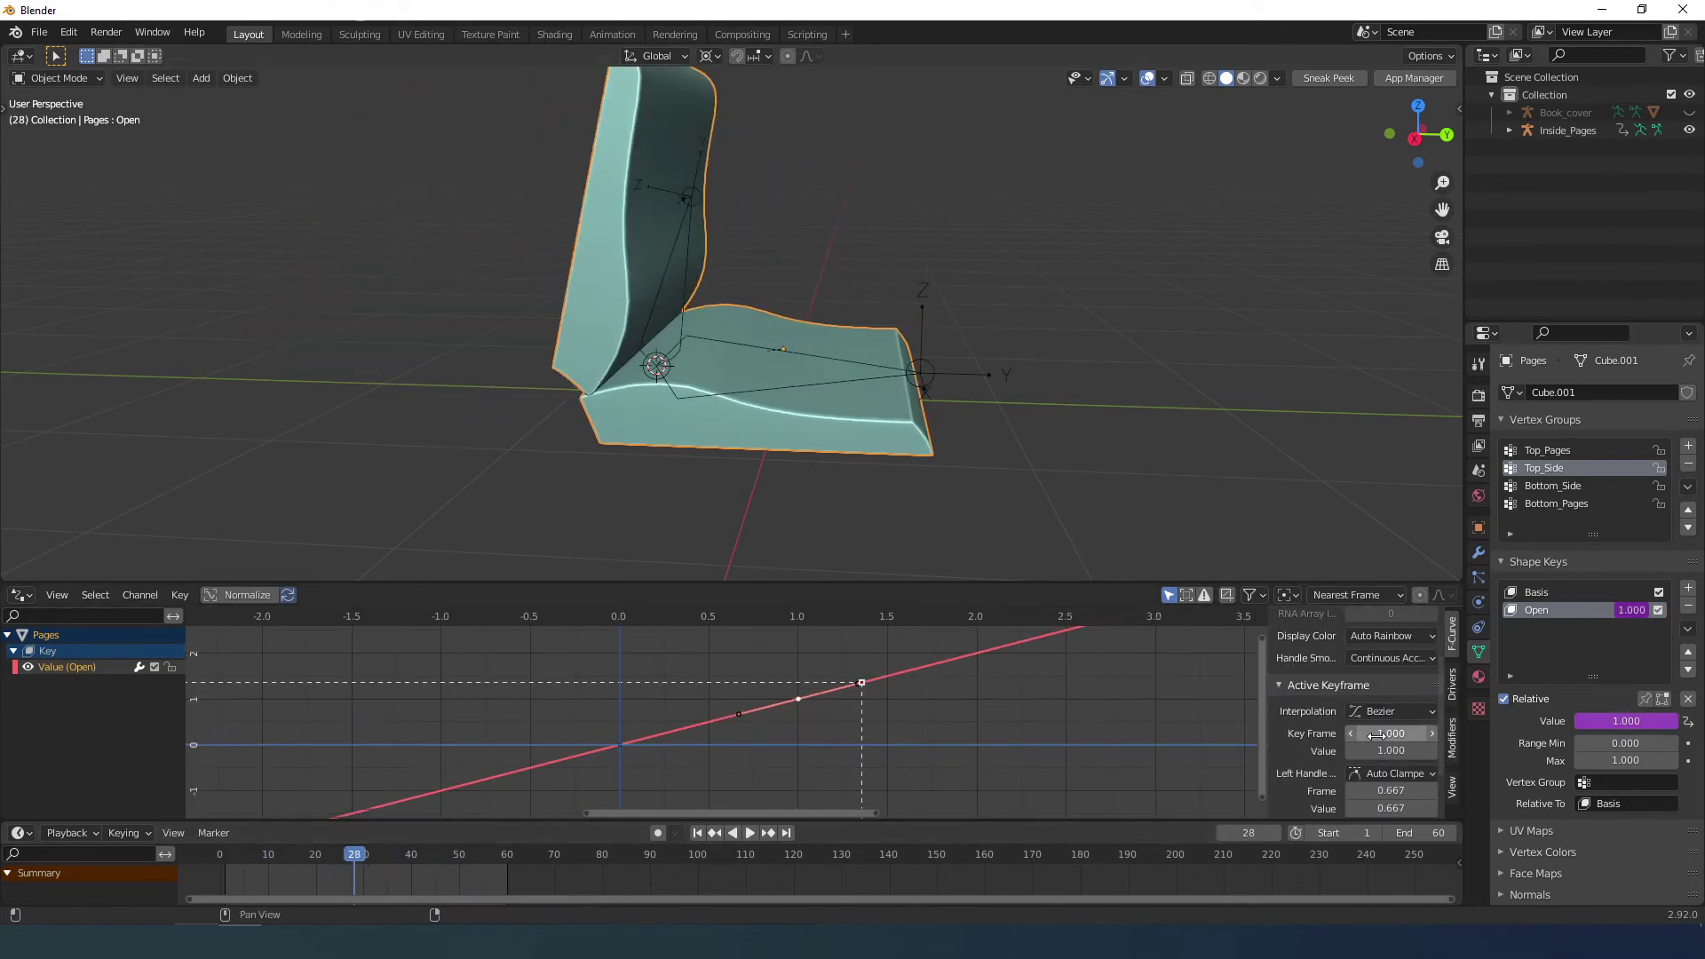
Set the upper driver keyframe's Key Frame to 3.280 while checking the opened pages at frame 59.
drag(1375, 734, 1416, 734)
drag(381, 859, 503, 867)
mouse_move(1393, 733)
mouse_down()
mouse_move(1433, 734)
mouse_move(1359, 733)
mouse_up()
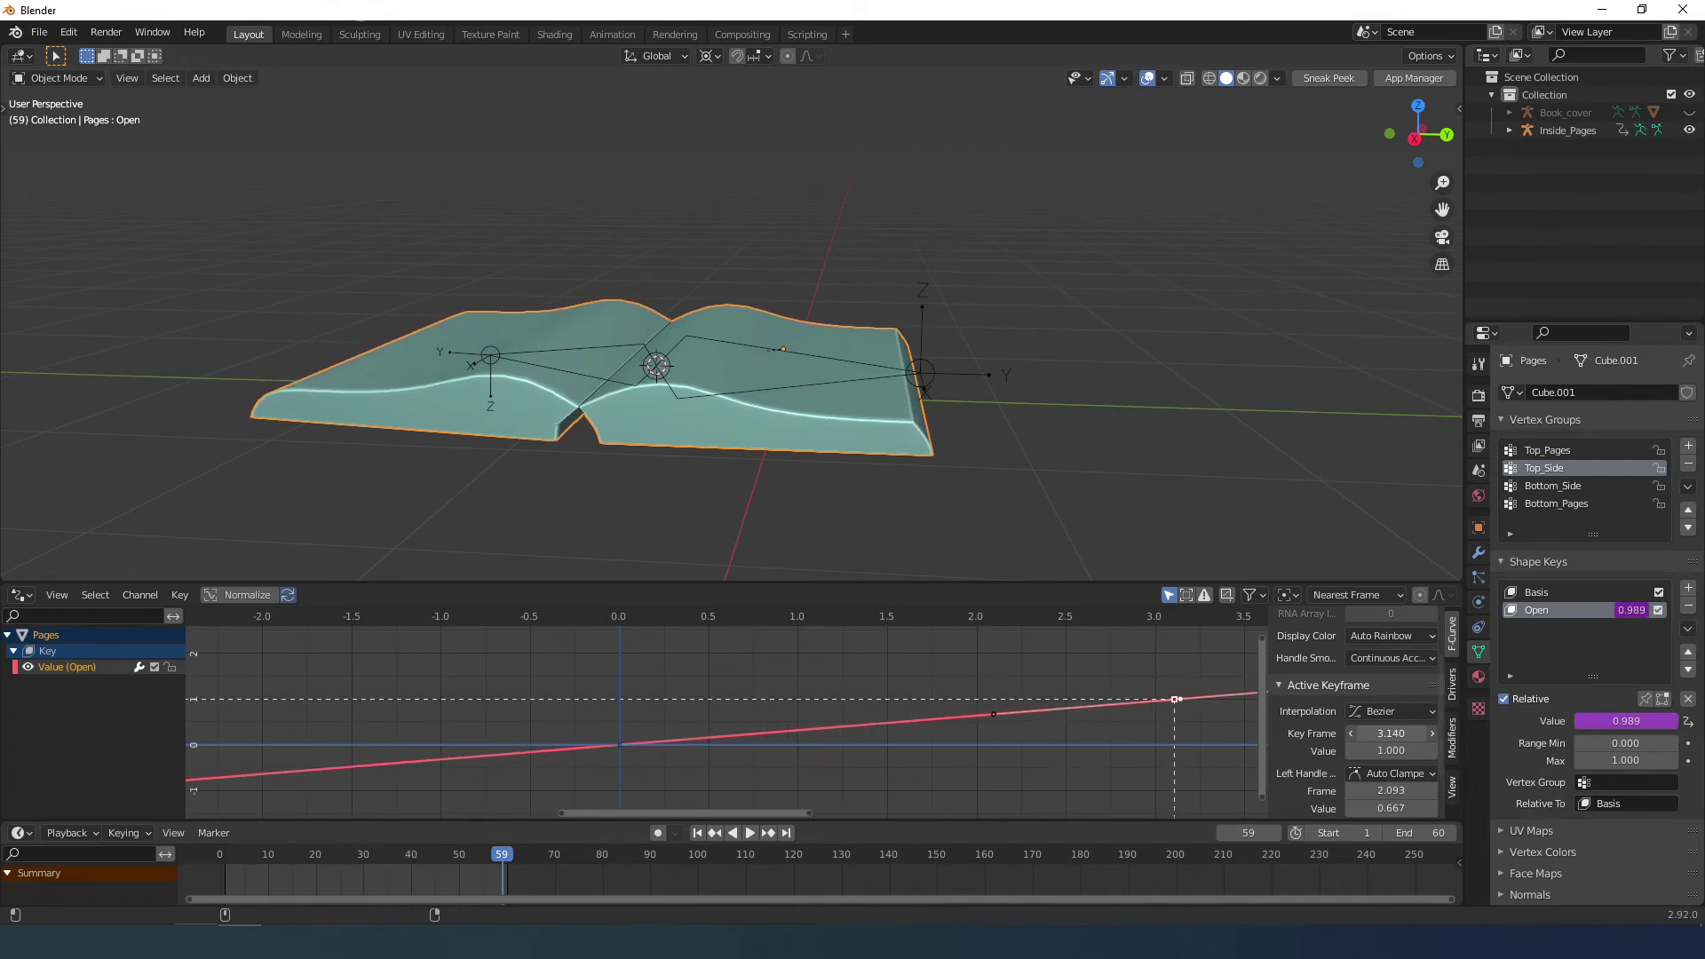
drag(1391, 734, 1392, 734)
scroll(1047, 728, down, 9)
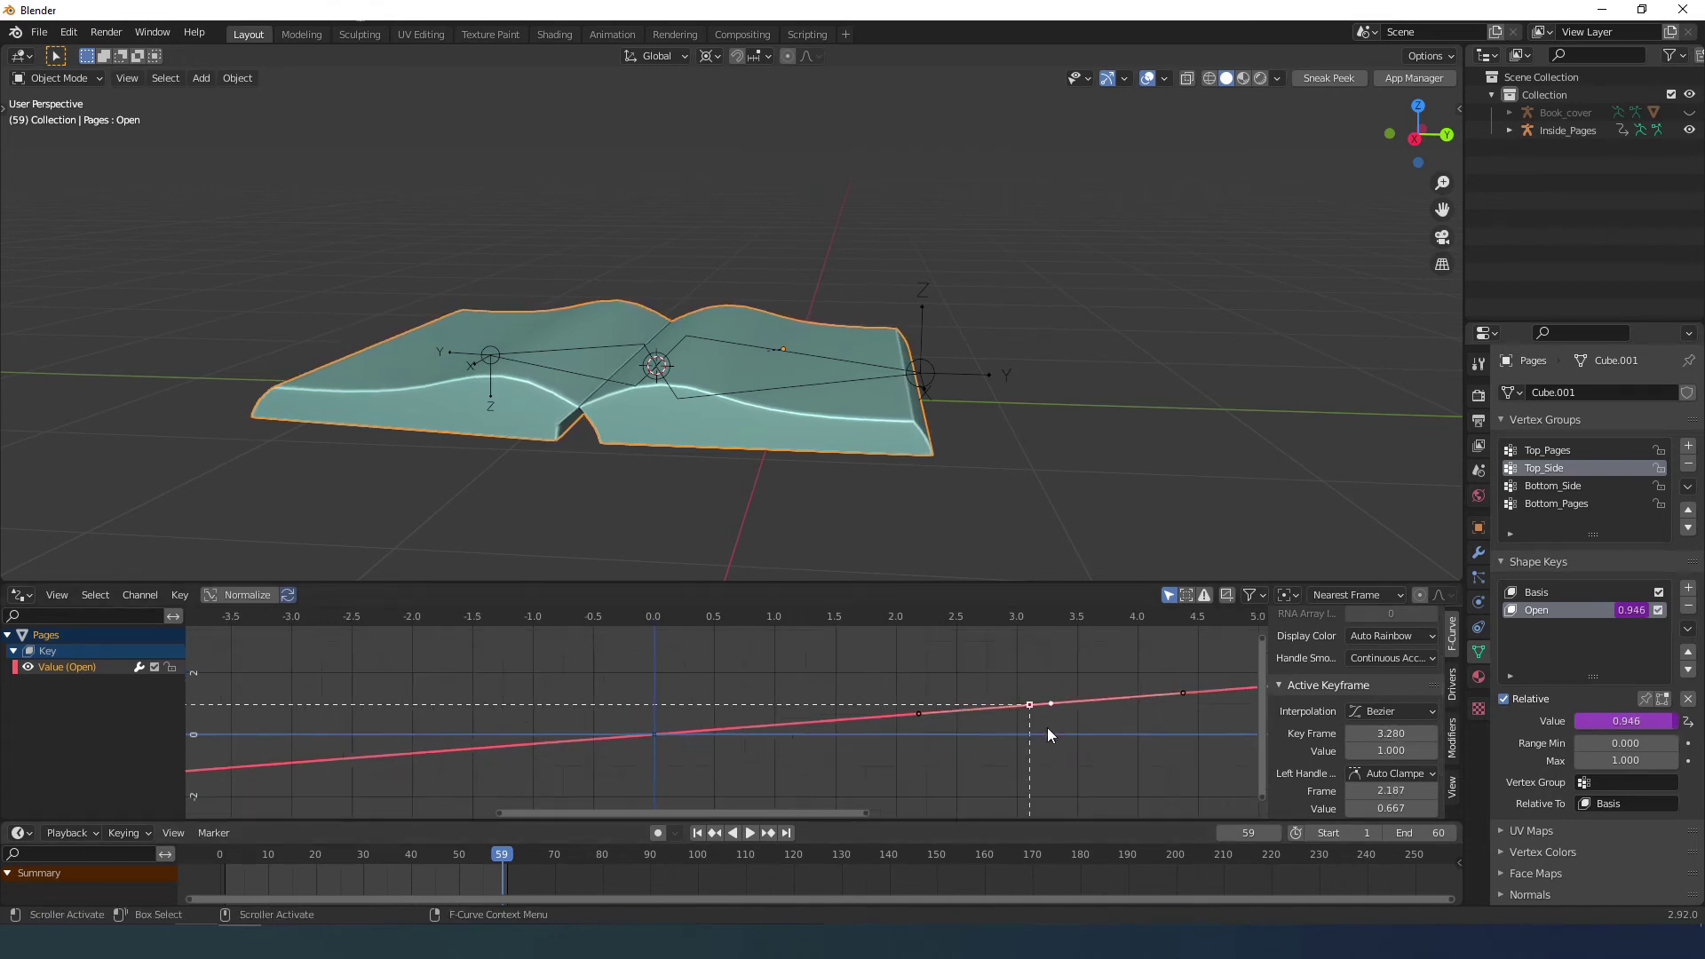
Scrub to frame 34 and select the lower keyframe of the Value (Open) driver curve at the origin.
drag(504, 861, 382, 853)
key(space)
scroll(579, 444, up, 2)
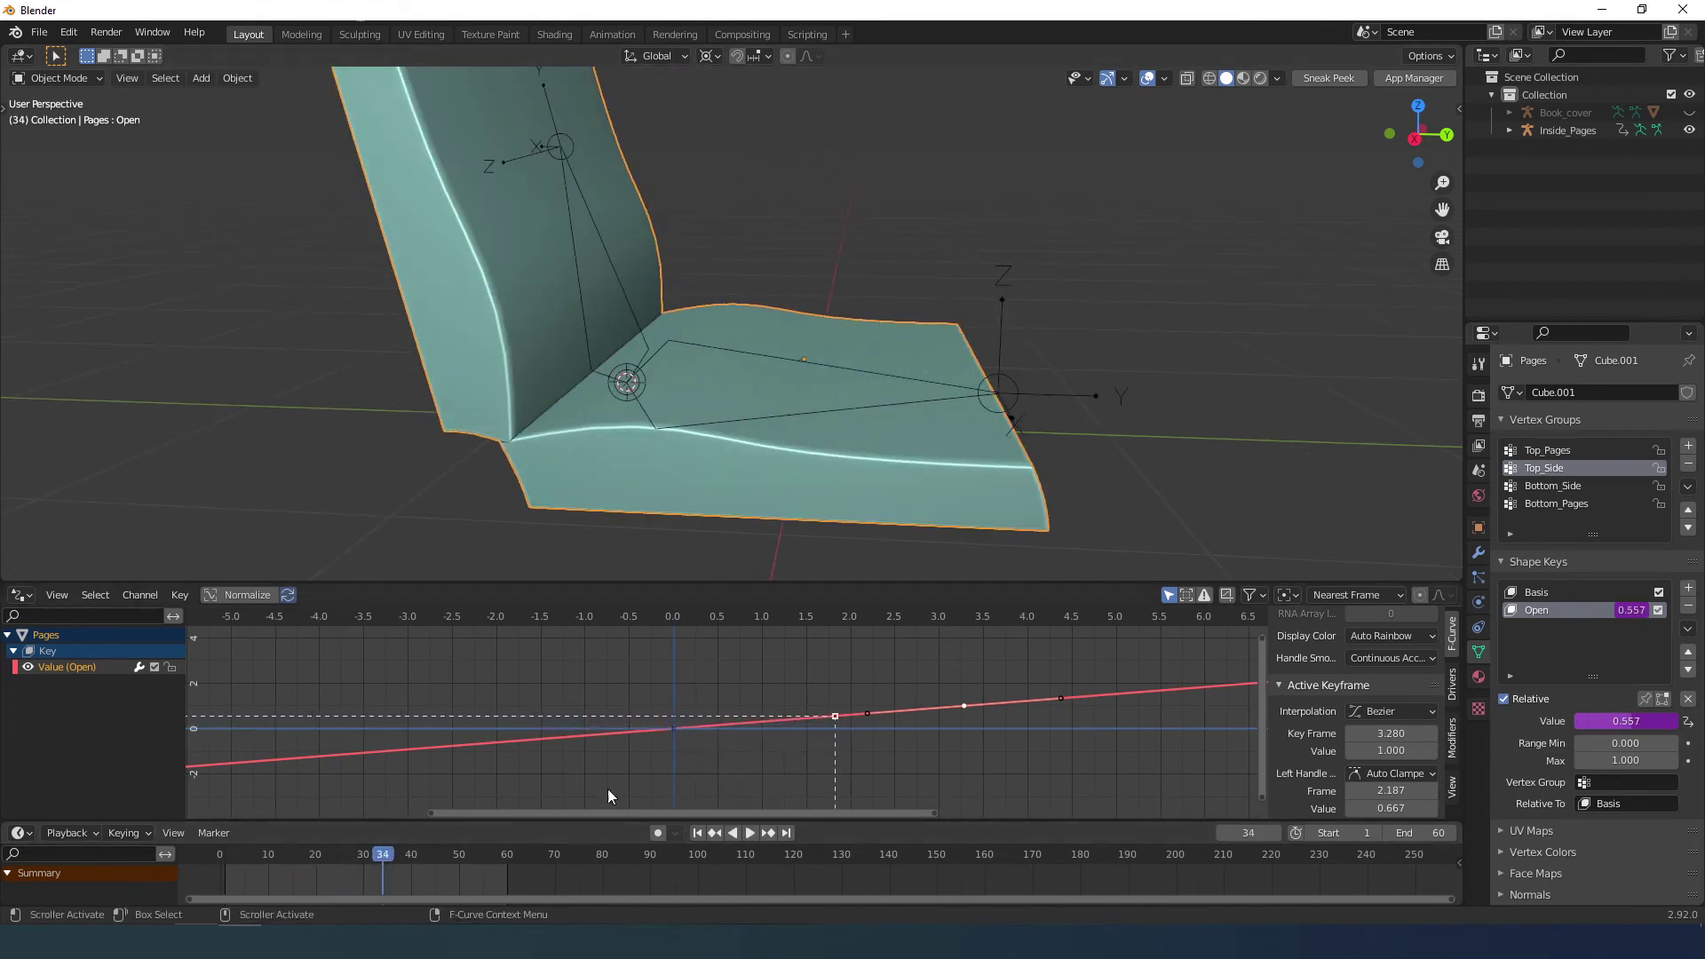
middle_drag(674, 748, 876, 765)
scroll(876, 766, up, 5)
scroll(861, 710, down, 3)
drag(817, 660, 1137, 769)
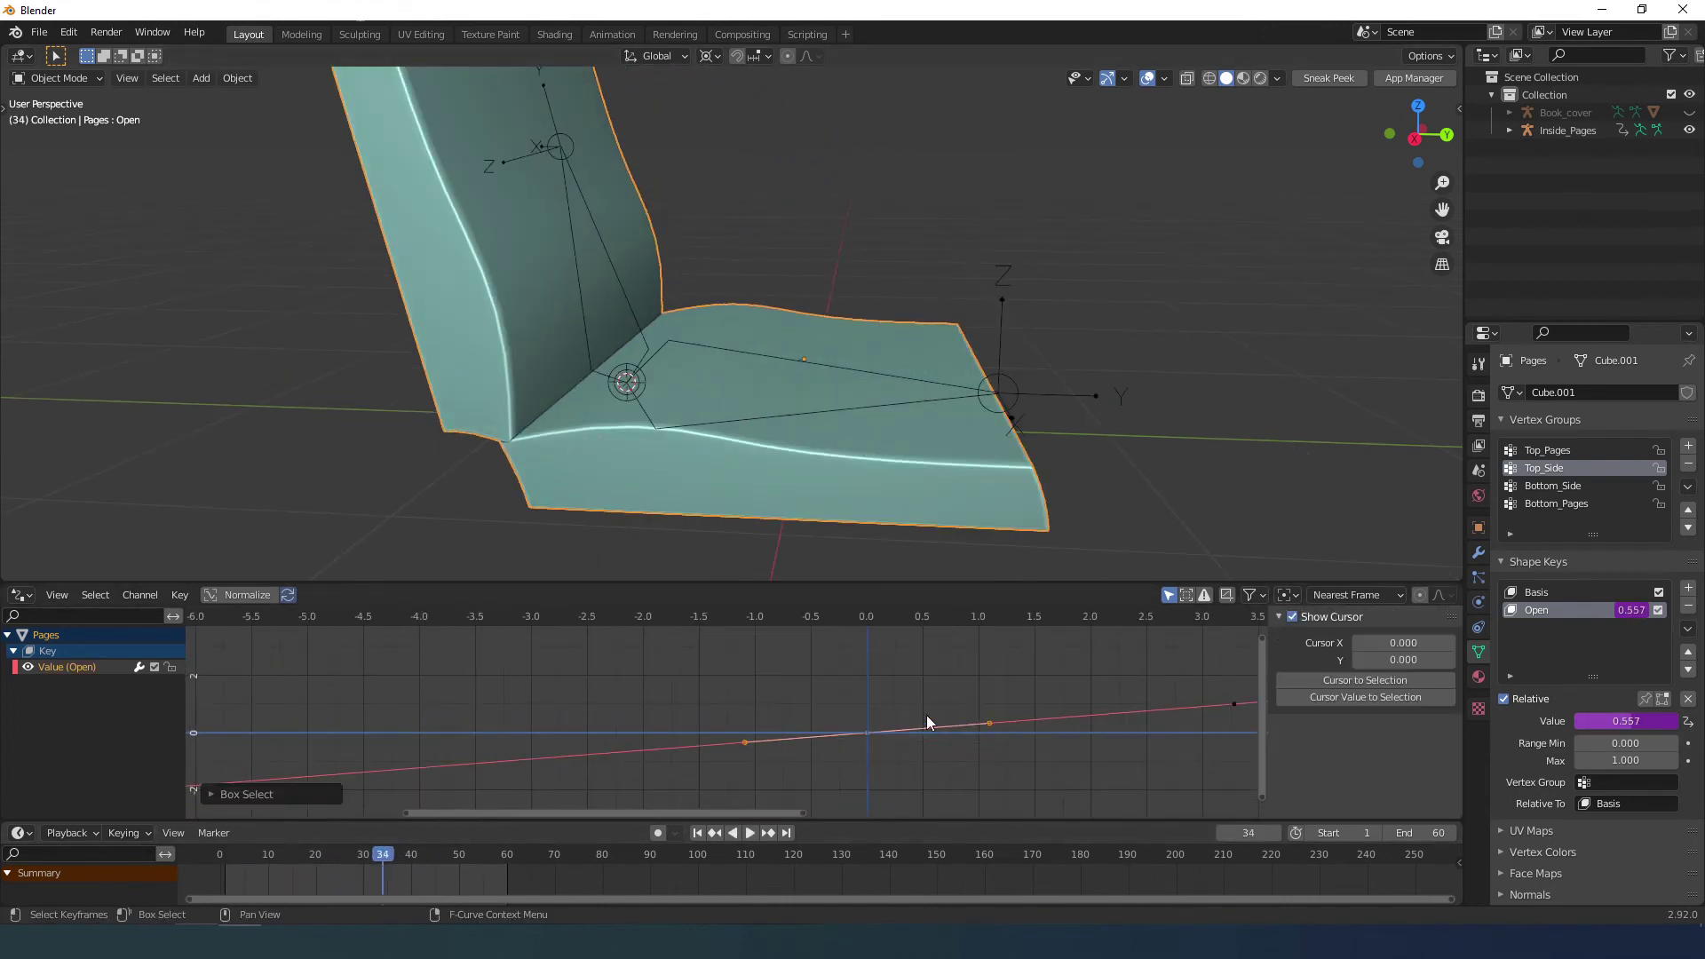
scroll(737, 710, down, 5)
drag(764, 659, 1107, 765)
key(Home)
scroll(1107, 765, down, 3)
scroll(524, 801, down, 3)
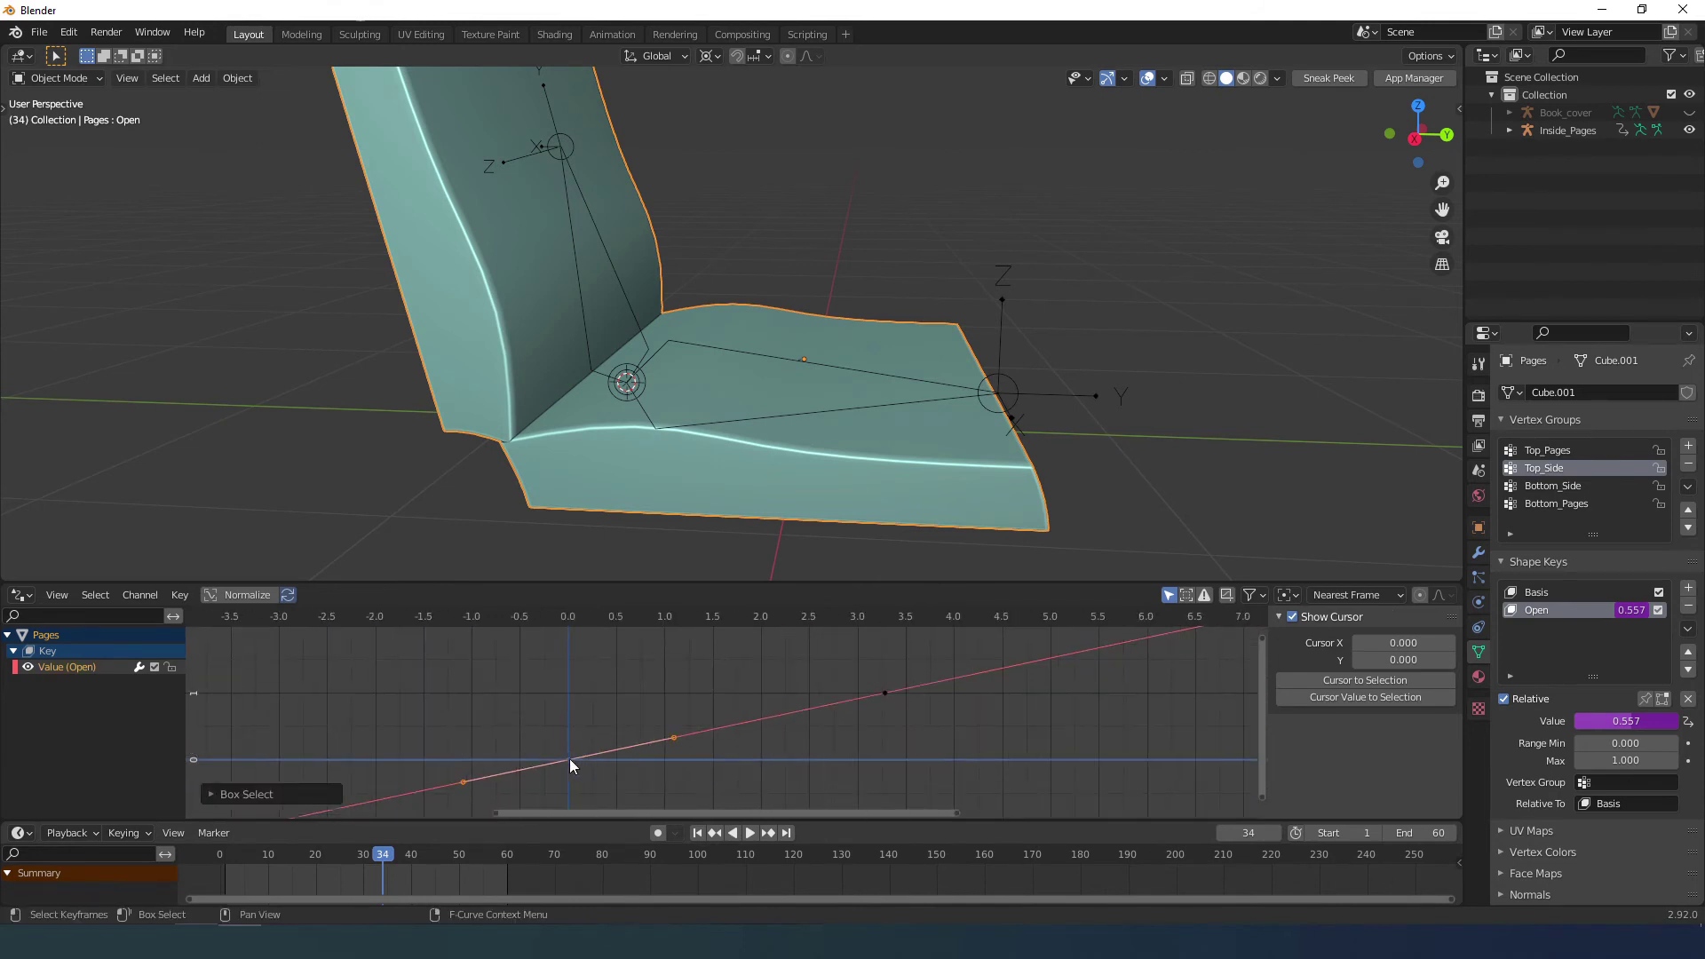
click(568, 759)
key(space)
mouse_move(382, 854)
mouse_down()
mouse_move(328, 858)
mouse_move(387, 857)
mouse_move(381, 840)
mouse_up()
key(space)
drag(548, 747, 579, 764)
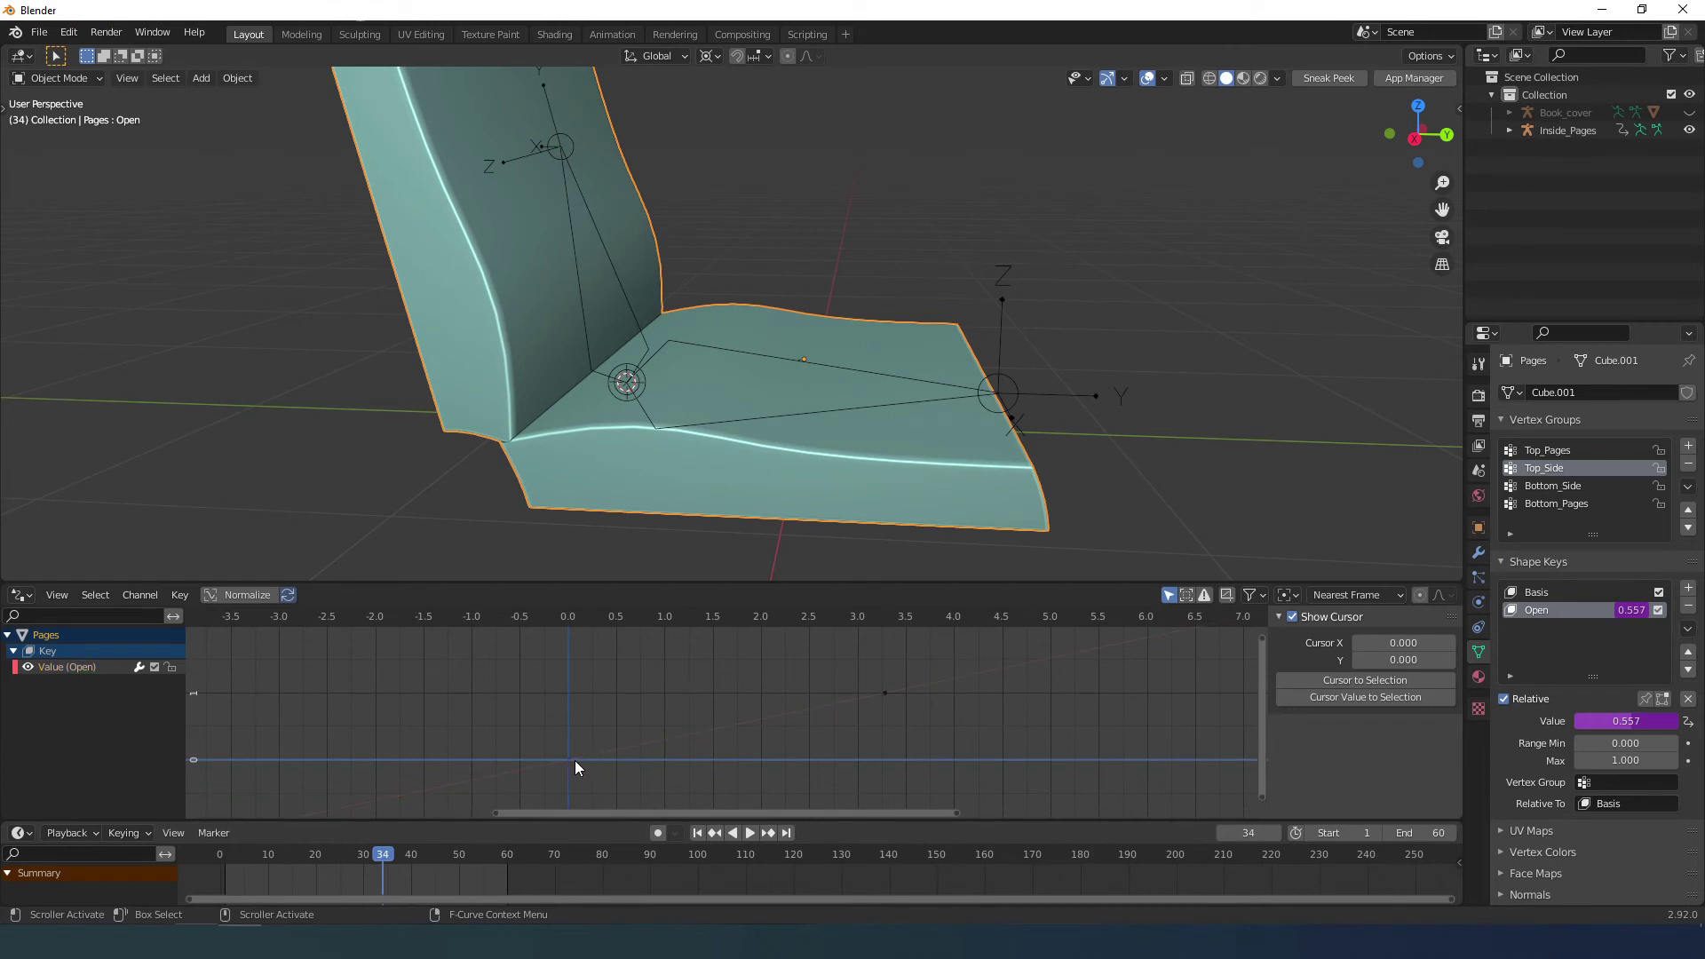
click(574, 761)
Set the lower driver keyframe's Key Frame to 1.900 so the Open shape key starts deforming the pages further into the rotation.
click(1430, 733)
click(1430, 734)
click(1431, 734)
click(1431, 734)
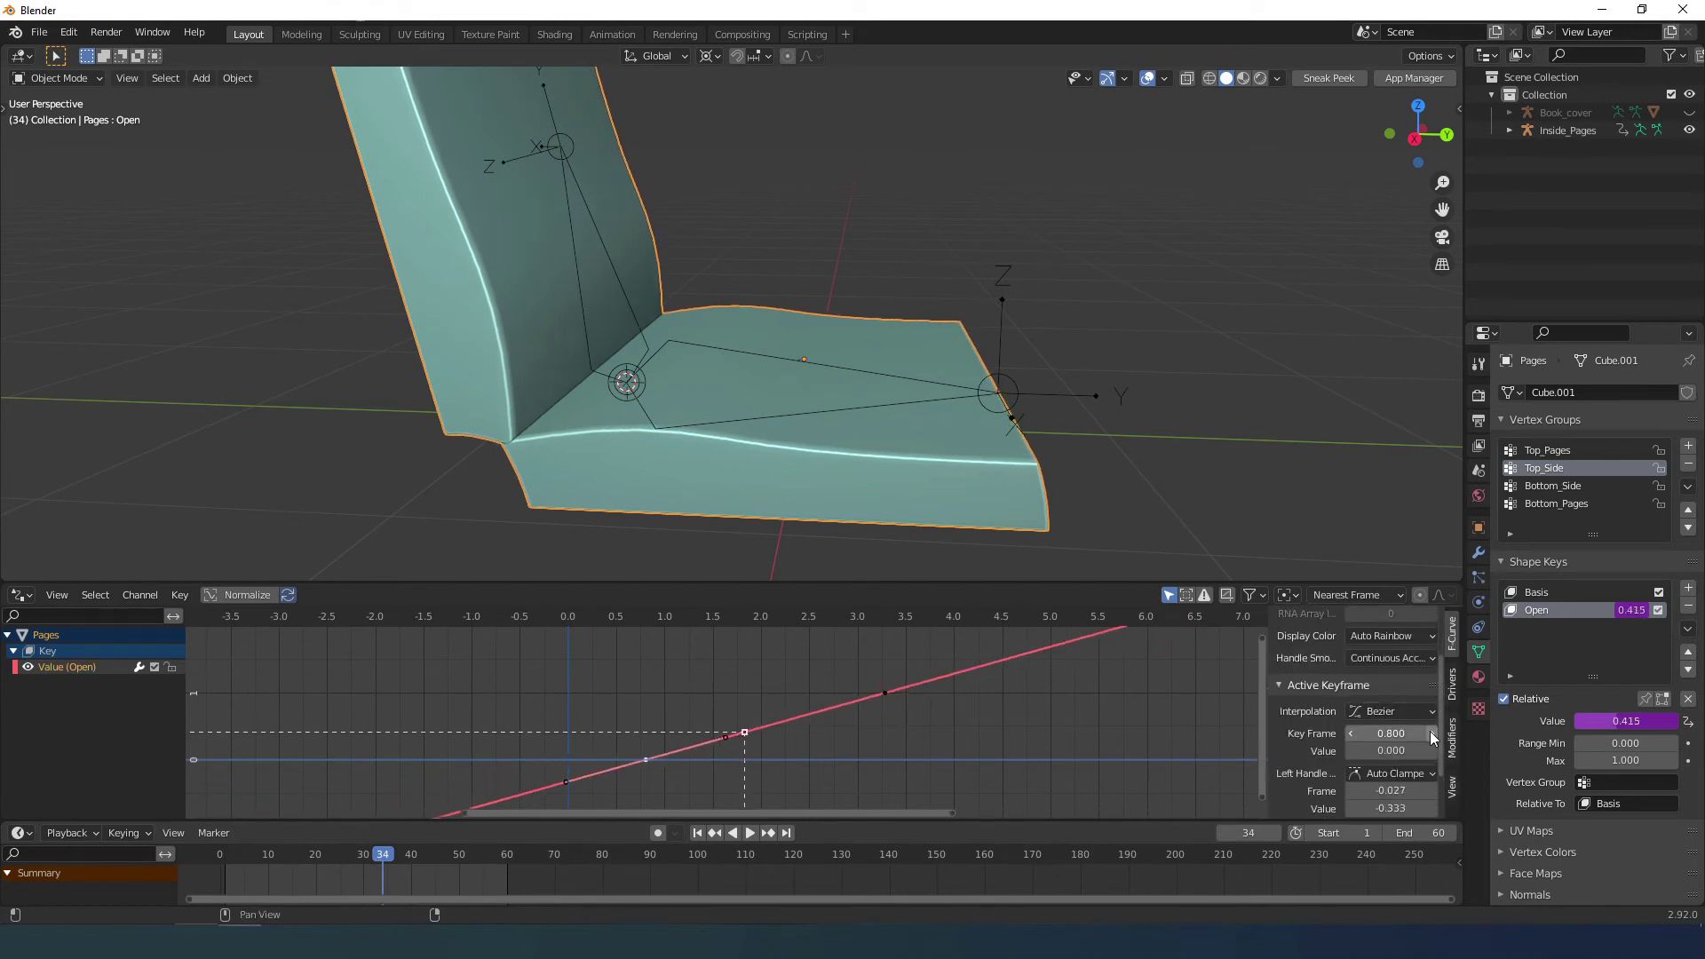
click(1431, 734)
click(1430, 734)
click(1431, 734)
click(1430, 733)
click(1431, 733)
click(1430, 733)
scroll(764, 461, down, 4)
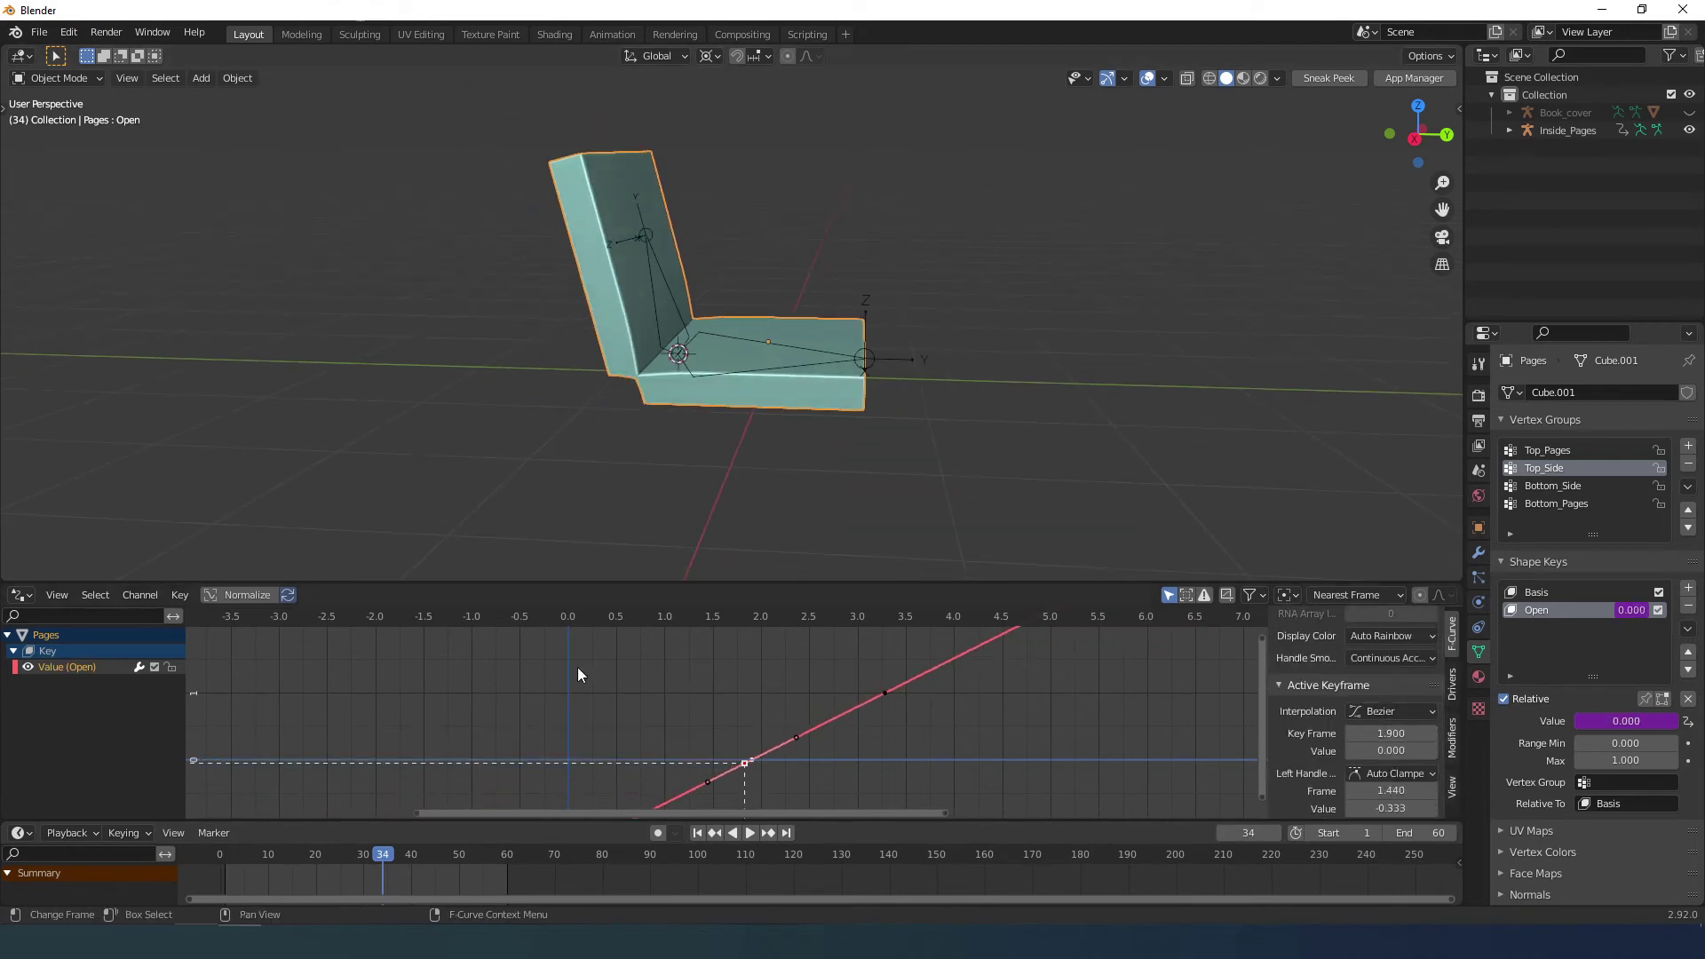
scroll(569, 533, up, 2)
At frame 58, edit the Pages mesh's Open shape key and move an inner-edge vertex near the spine about 0.012 m along Y.
drag(399, 853, 498, 861)
key(Tab)
scroll(593, 455, up, 5)
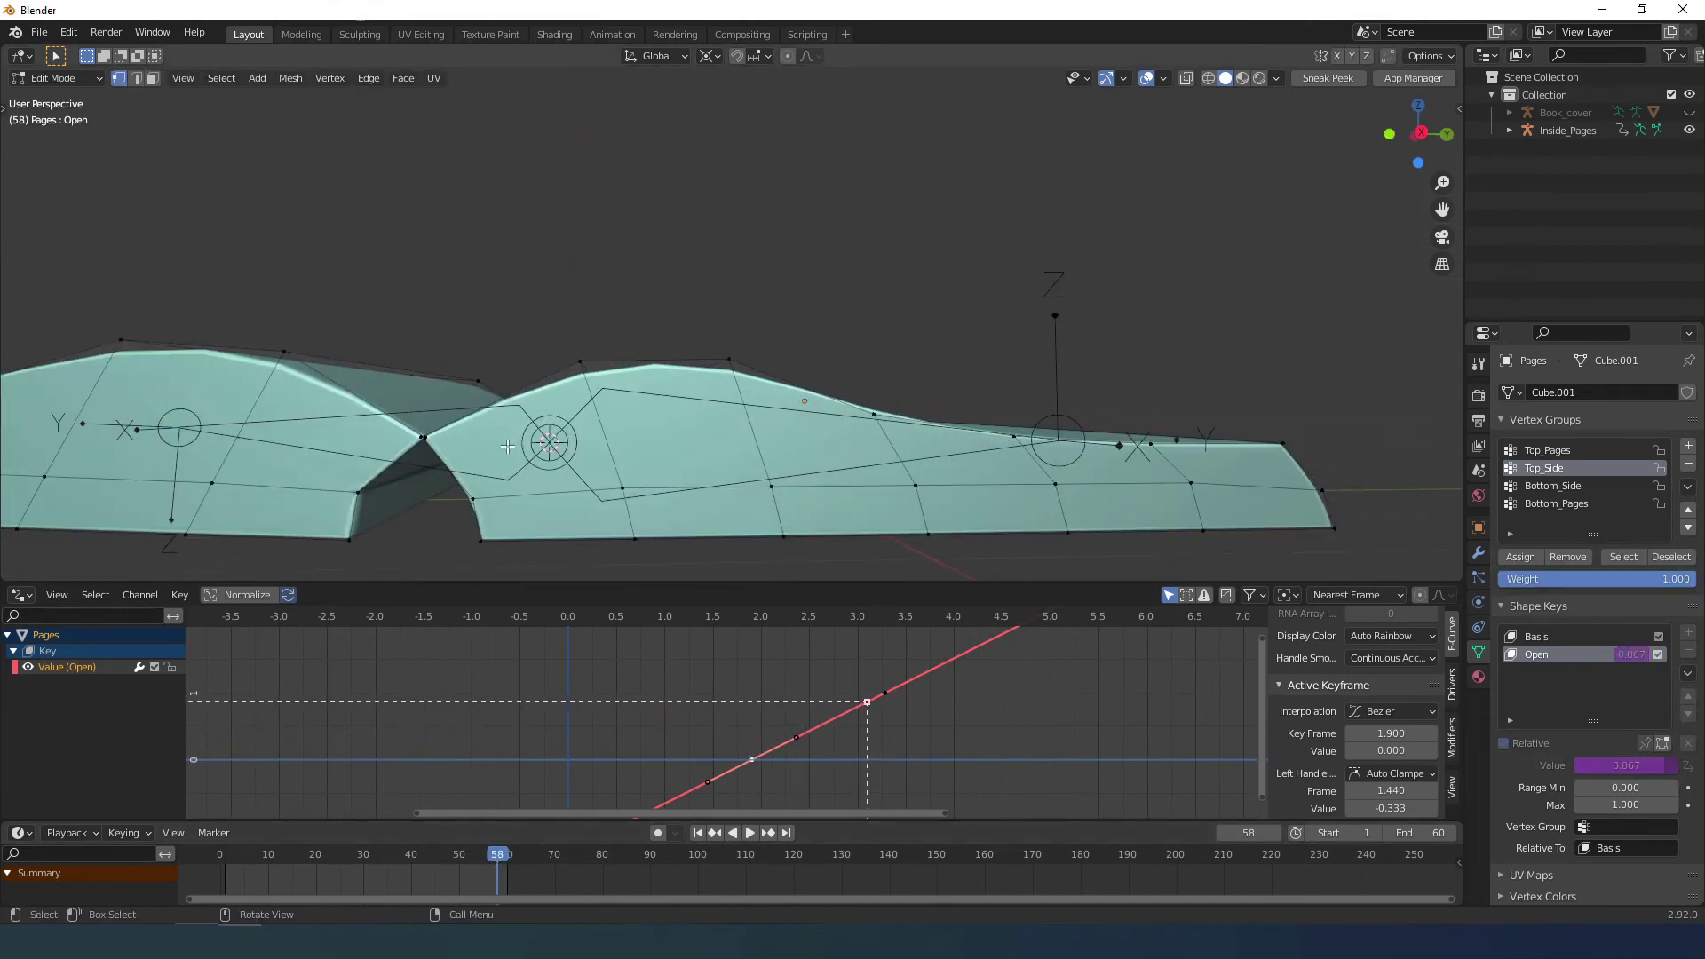
middle_drag(371, 494, 508, 500)
key(g)
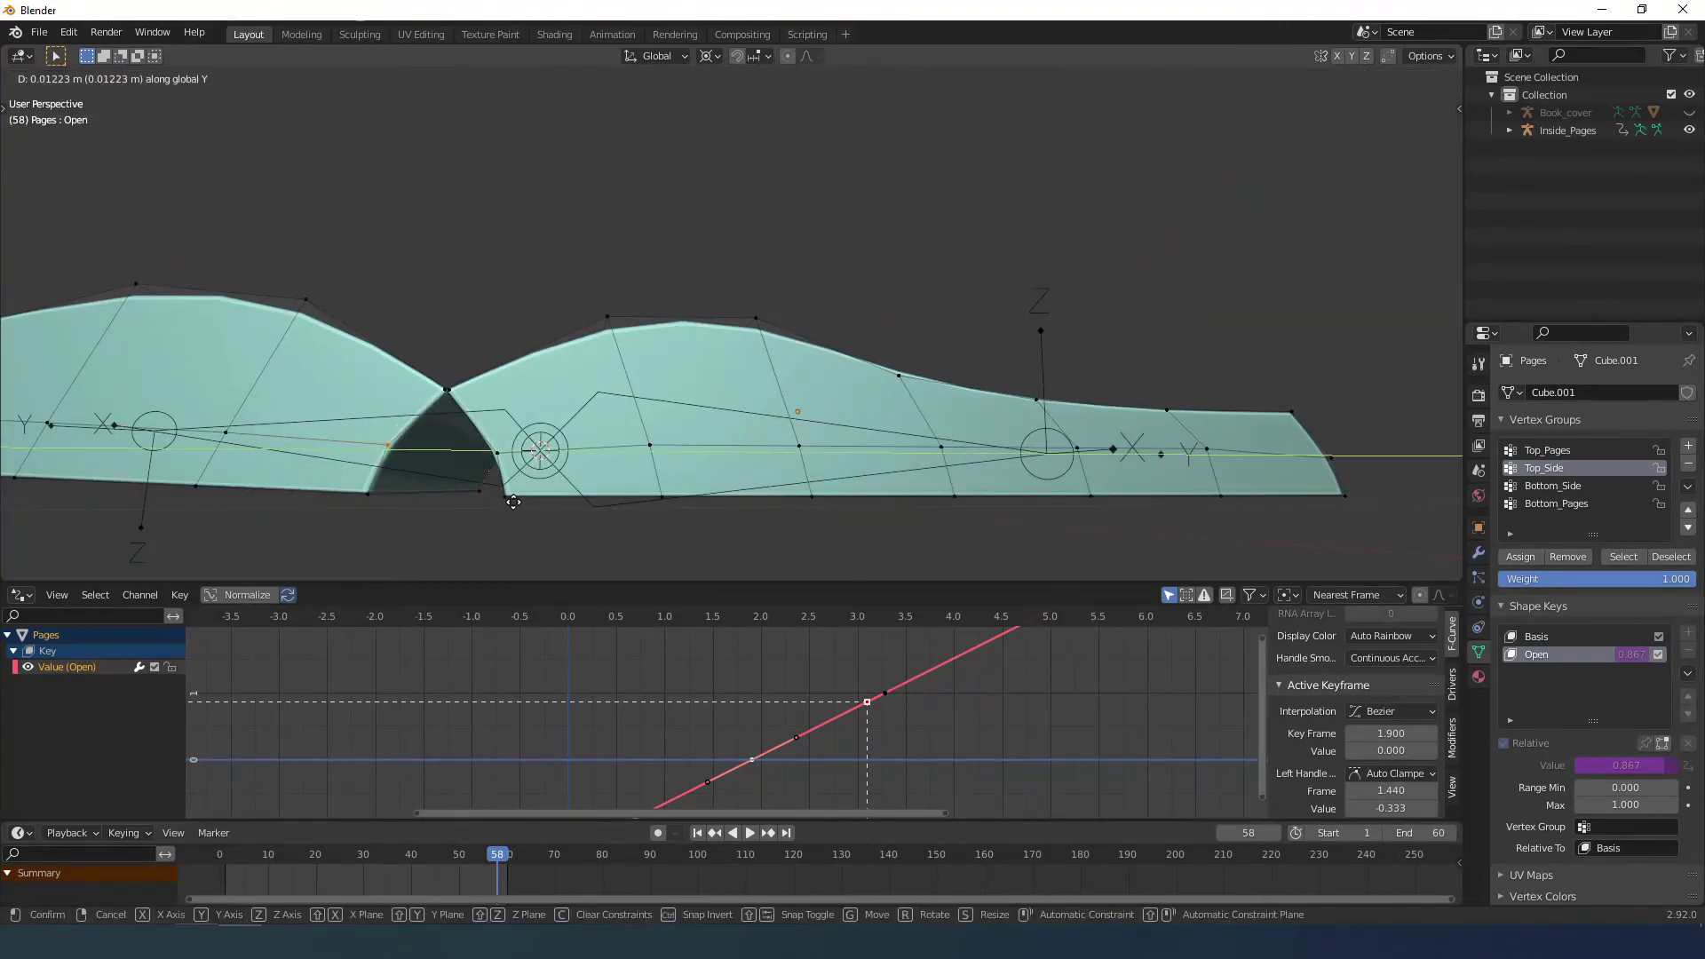
click(508, 503)
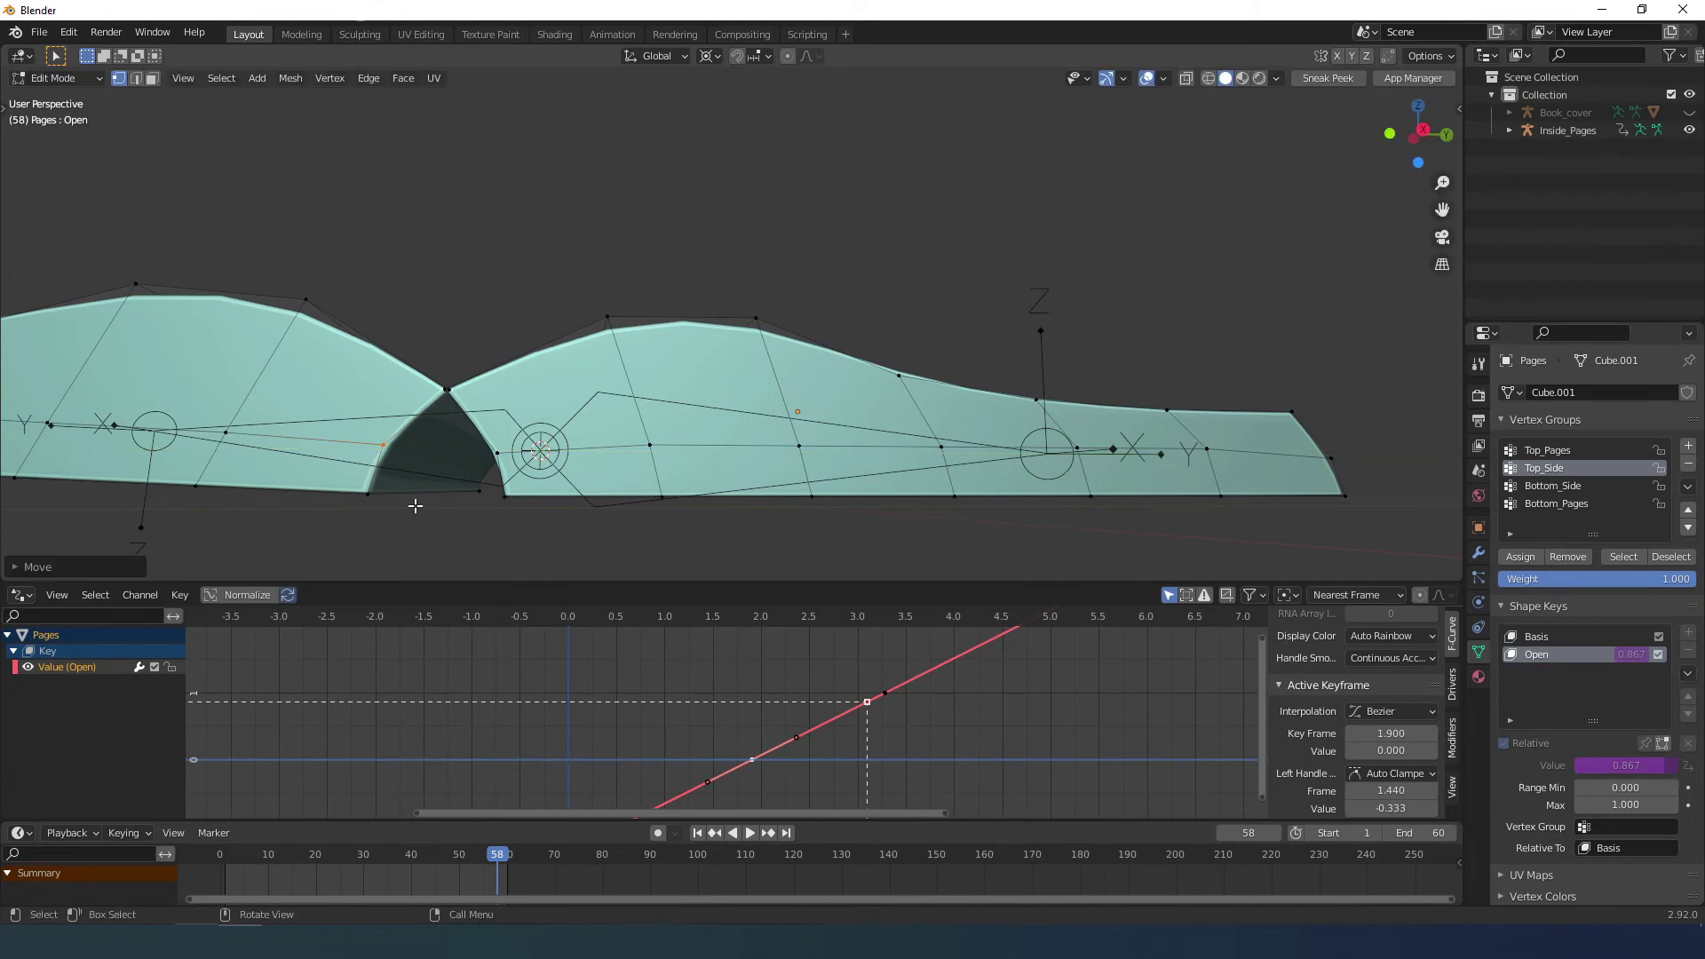
Adjust the other vertices on the pages' inner edge beside the spine along the global Y axis.
click(380, 498)
key(g)
key(y)
click(546, 512)
click(391, 452)
middle_drag(507, 478, 564, 508)
key(g)
key(y)
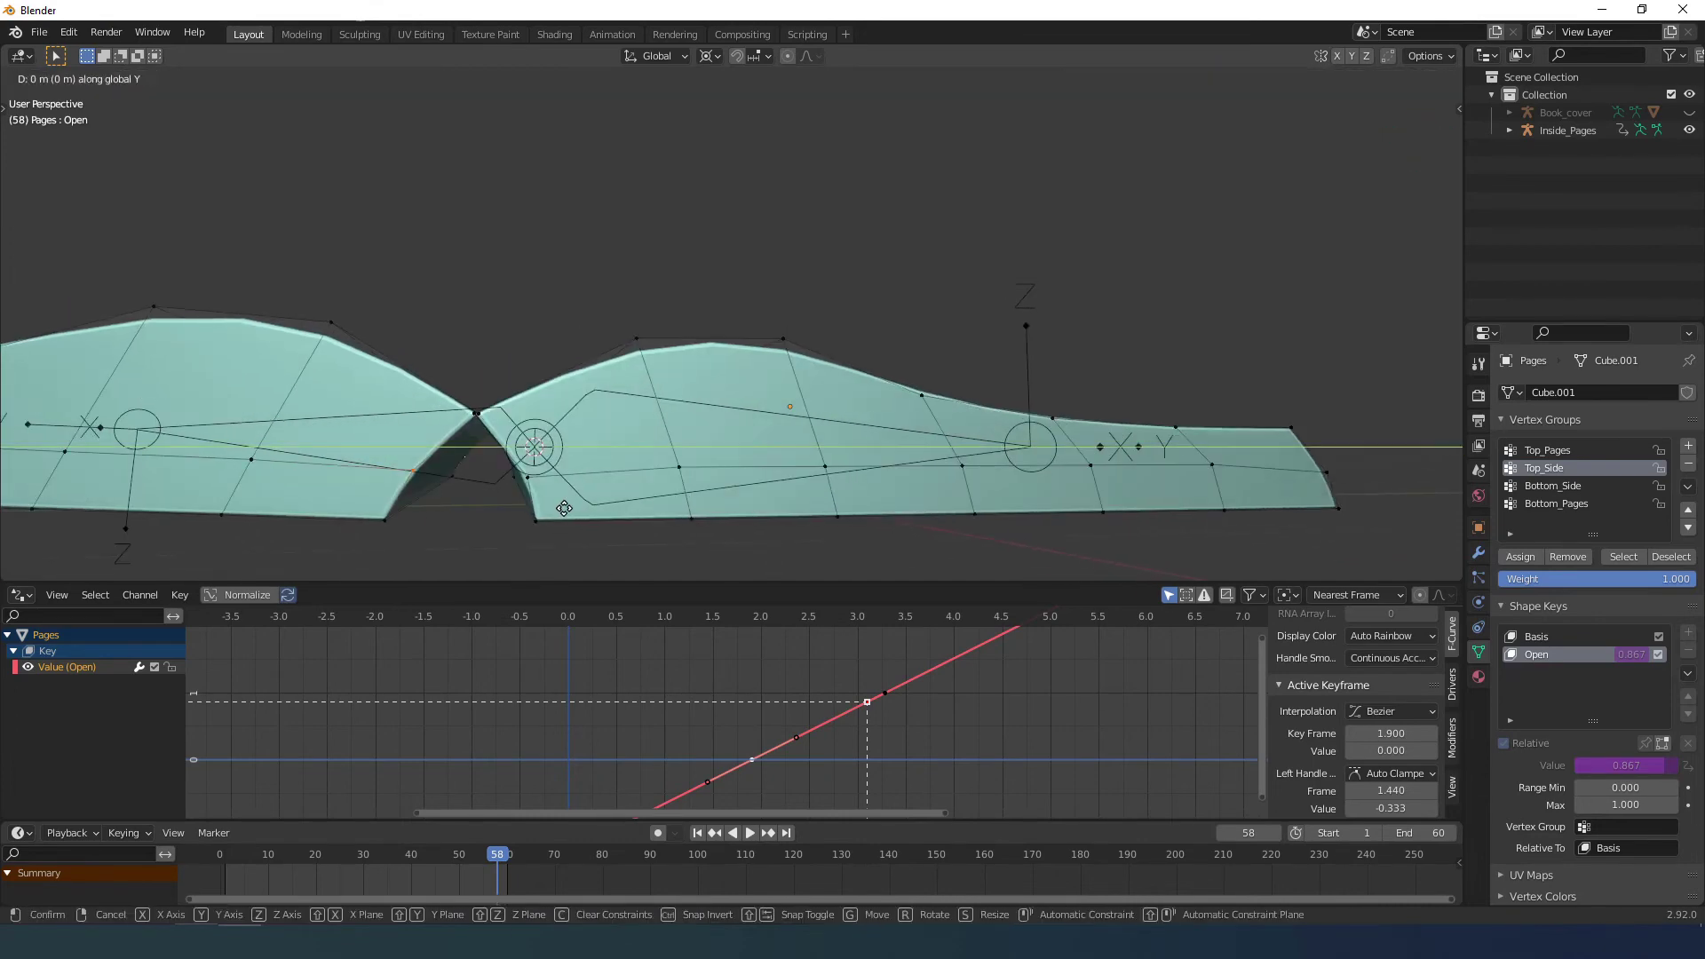
click(568, 509)
Set the Pages Subdivision modifier's viewport level to 2 and return to Object Mode.
scroll(583, 509, down, 1)
click(1478, 552)
click(1504, 581)
click(1504, 606)
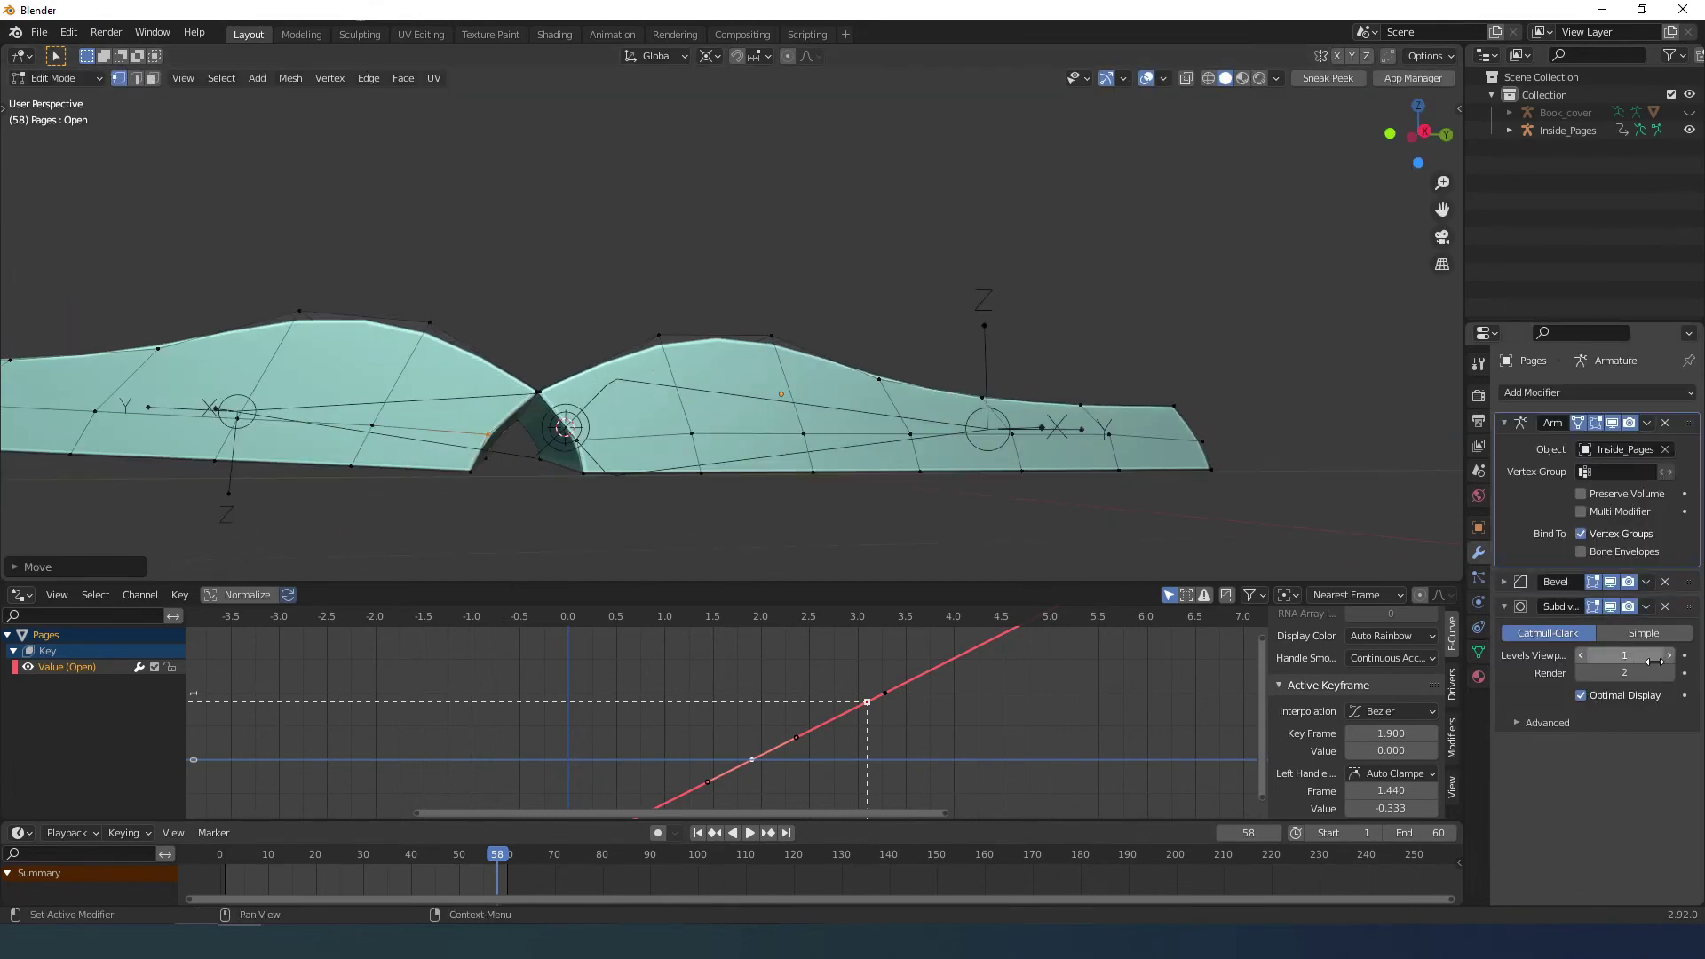
click(1668, 655)
key(Tab)
Close the Drivers editor, enlarge the Timeline and scrub the book animation to frame 14.
scroll(753, 405, down, 2)
scroll(753, 404, down, 1)
middle_drag(753, 405, 631, 459)
drag(6, 582, 35, 675)
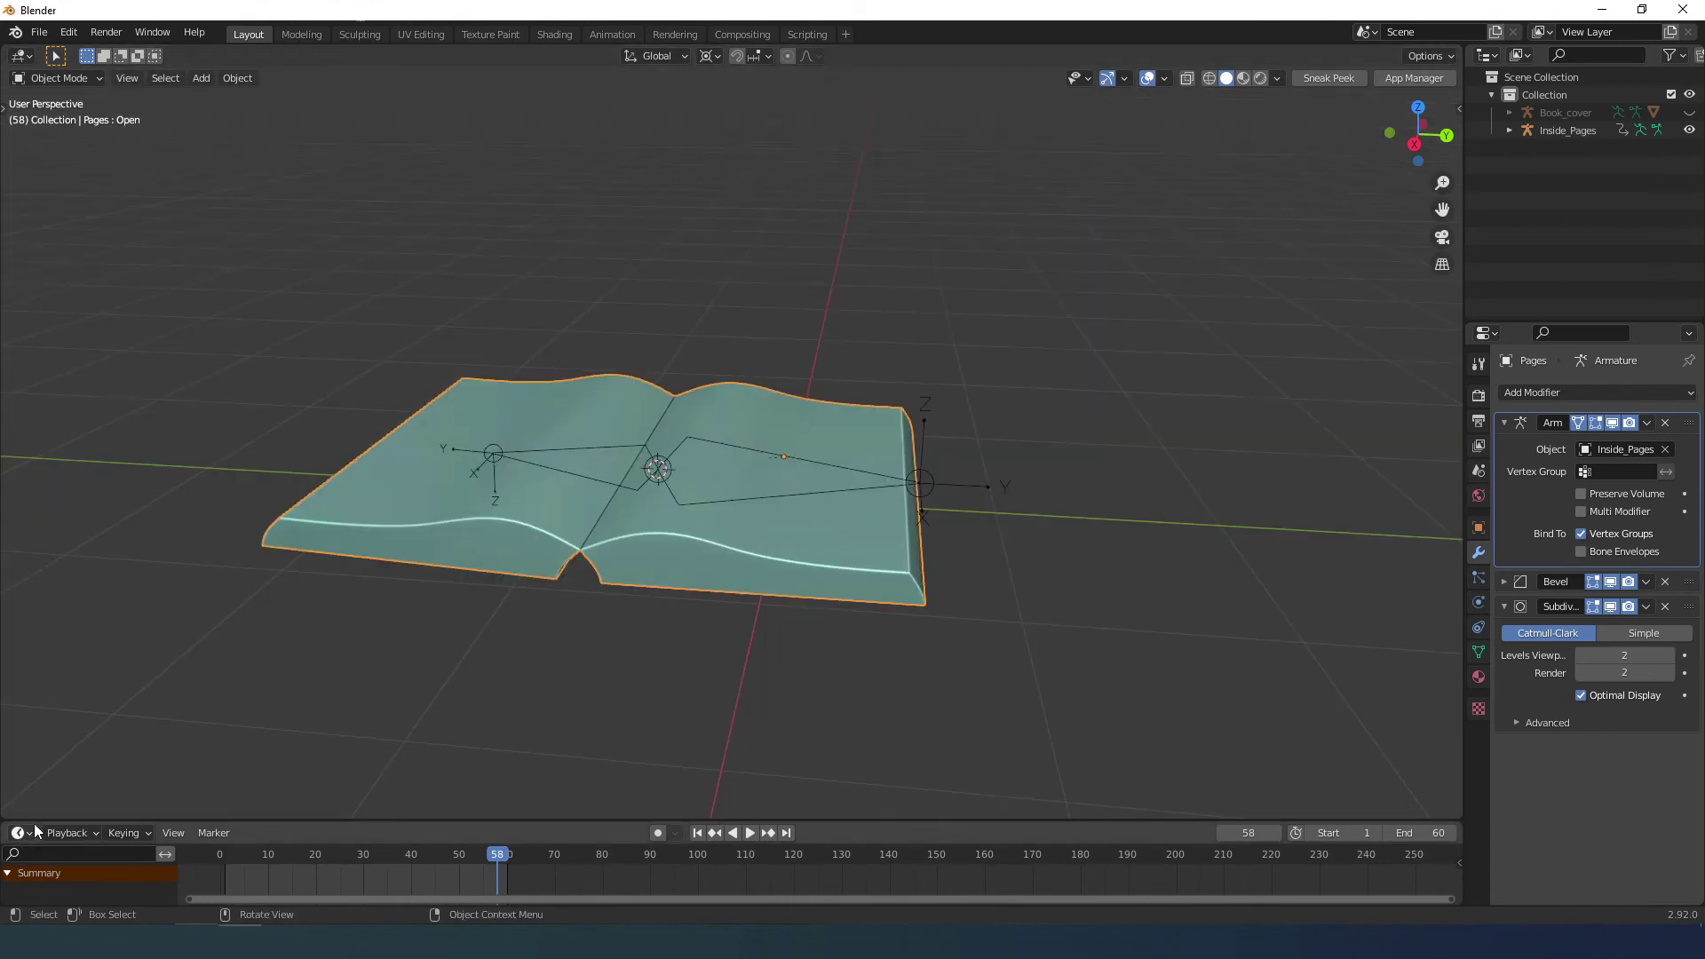
drag(258, 821, 275, 732)
drag(331, 768, 287, 770)
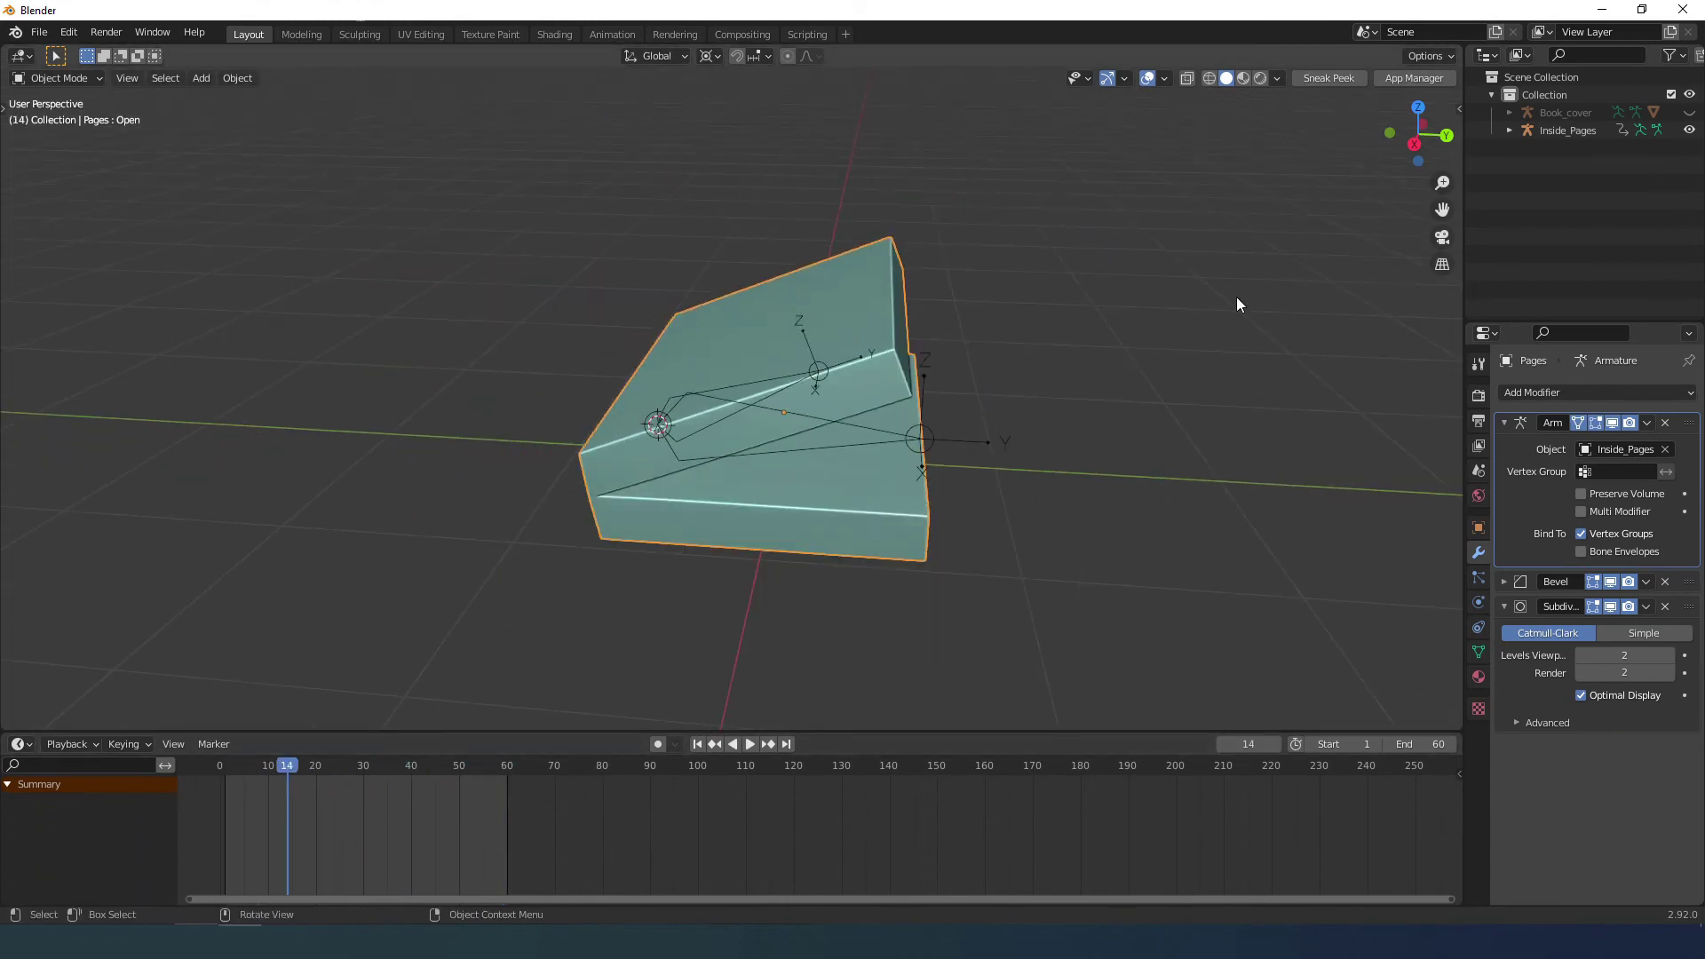
Unhide the Book_cover rig, change the viewport shading colour and select the CTRL_Inside_Pages bone in Pose Mode.
click(1565, 113)
click(1689, 113)
click(1276, 78)
click(1208, 279)
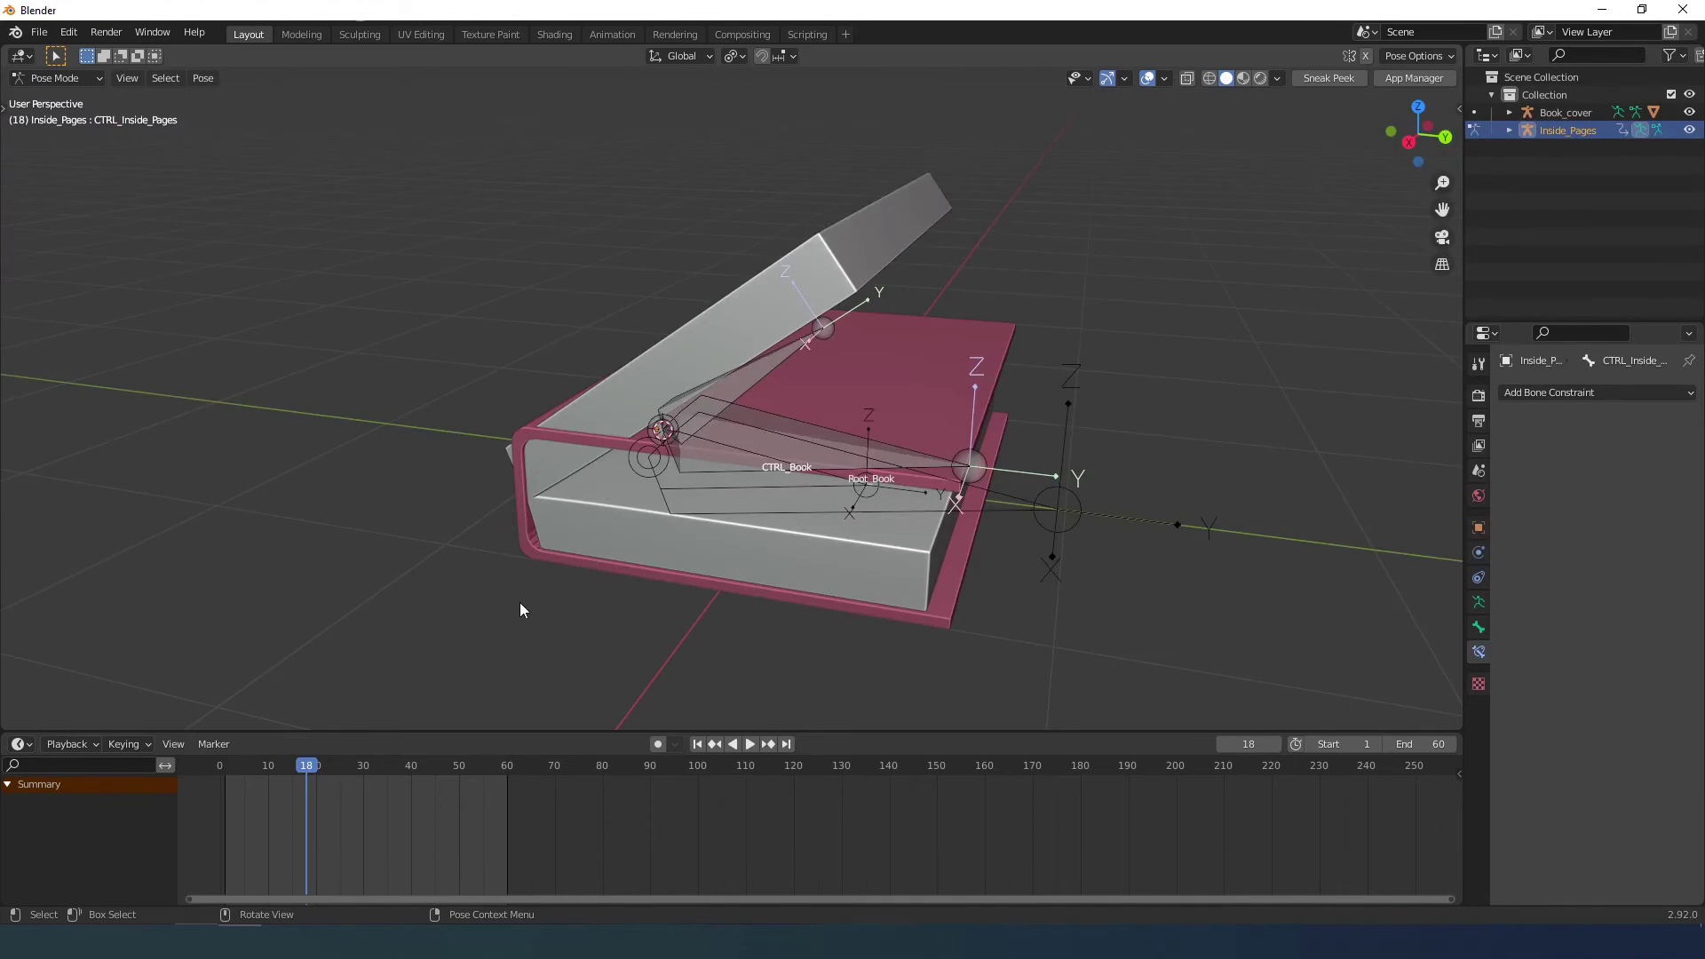
middle_drag(520, 609, 794, 437)
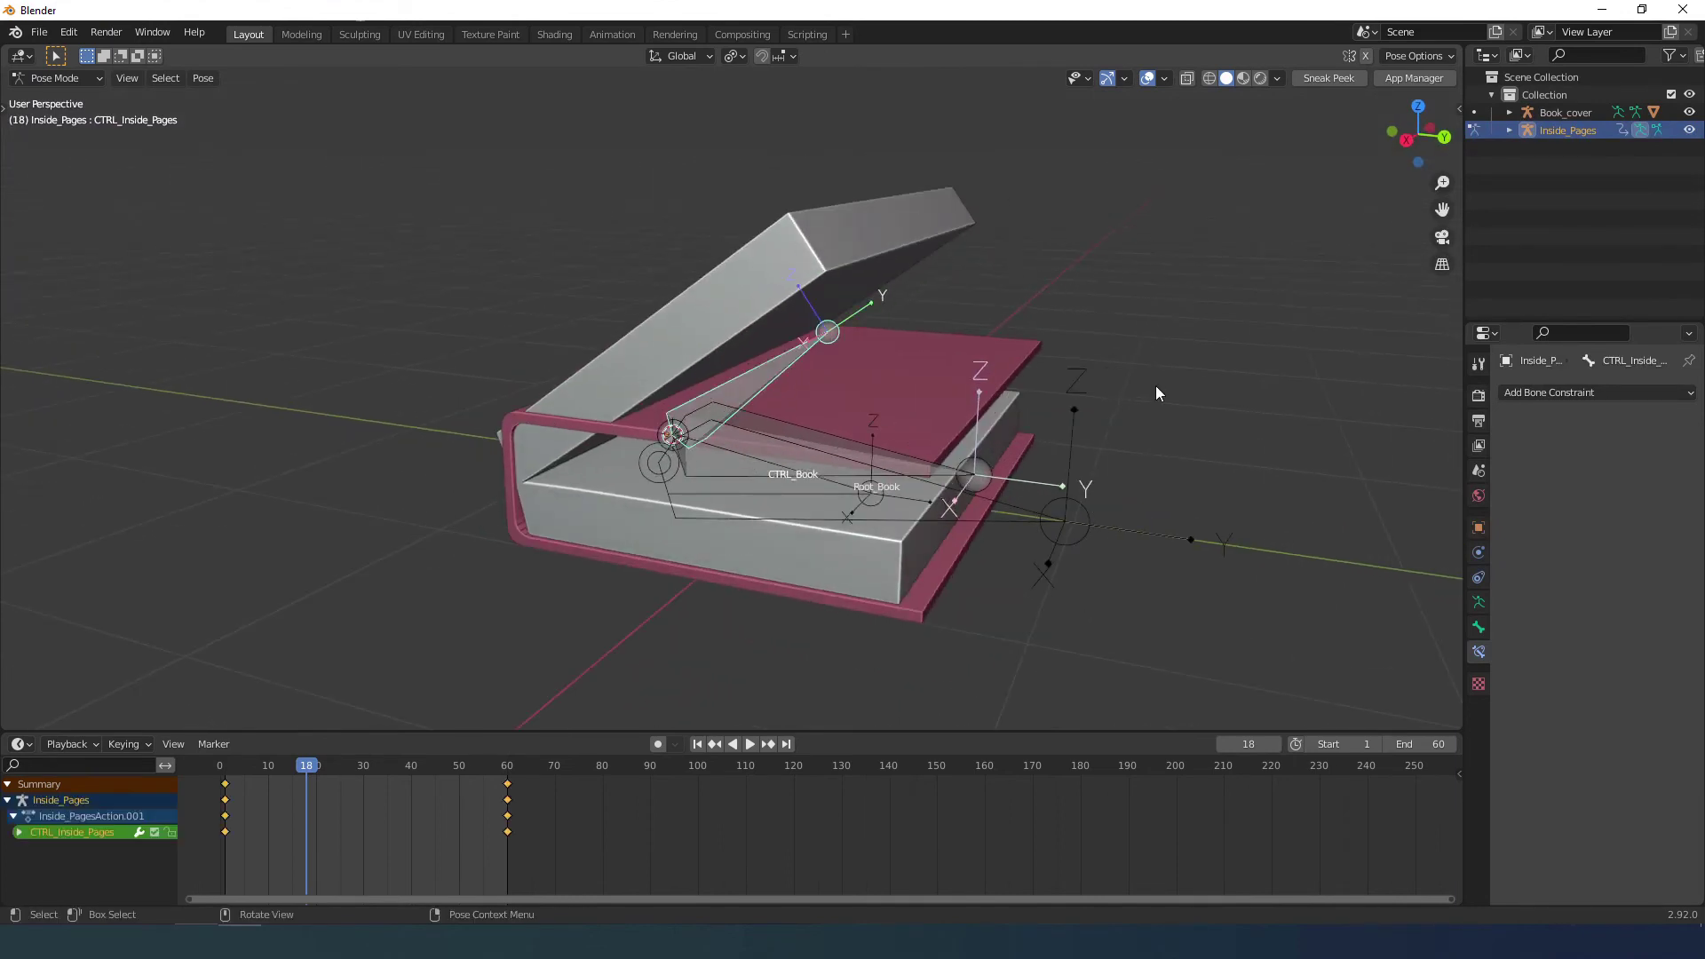
Show the bone's transform values, scrub to frame 26, and remove the CTRL_Inside_Pages keyframes and rotation.
key(n)
drag(307, 770, 345, 779)
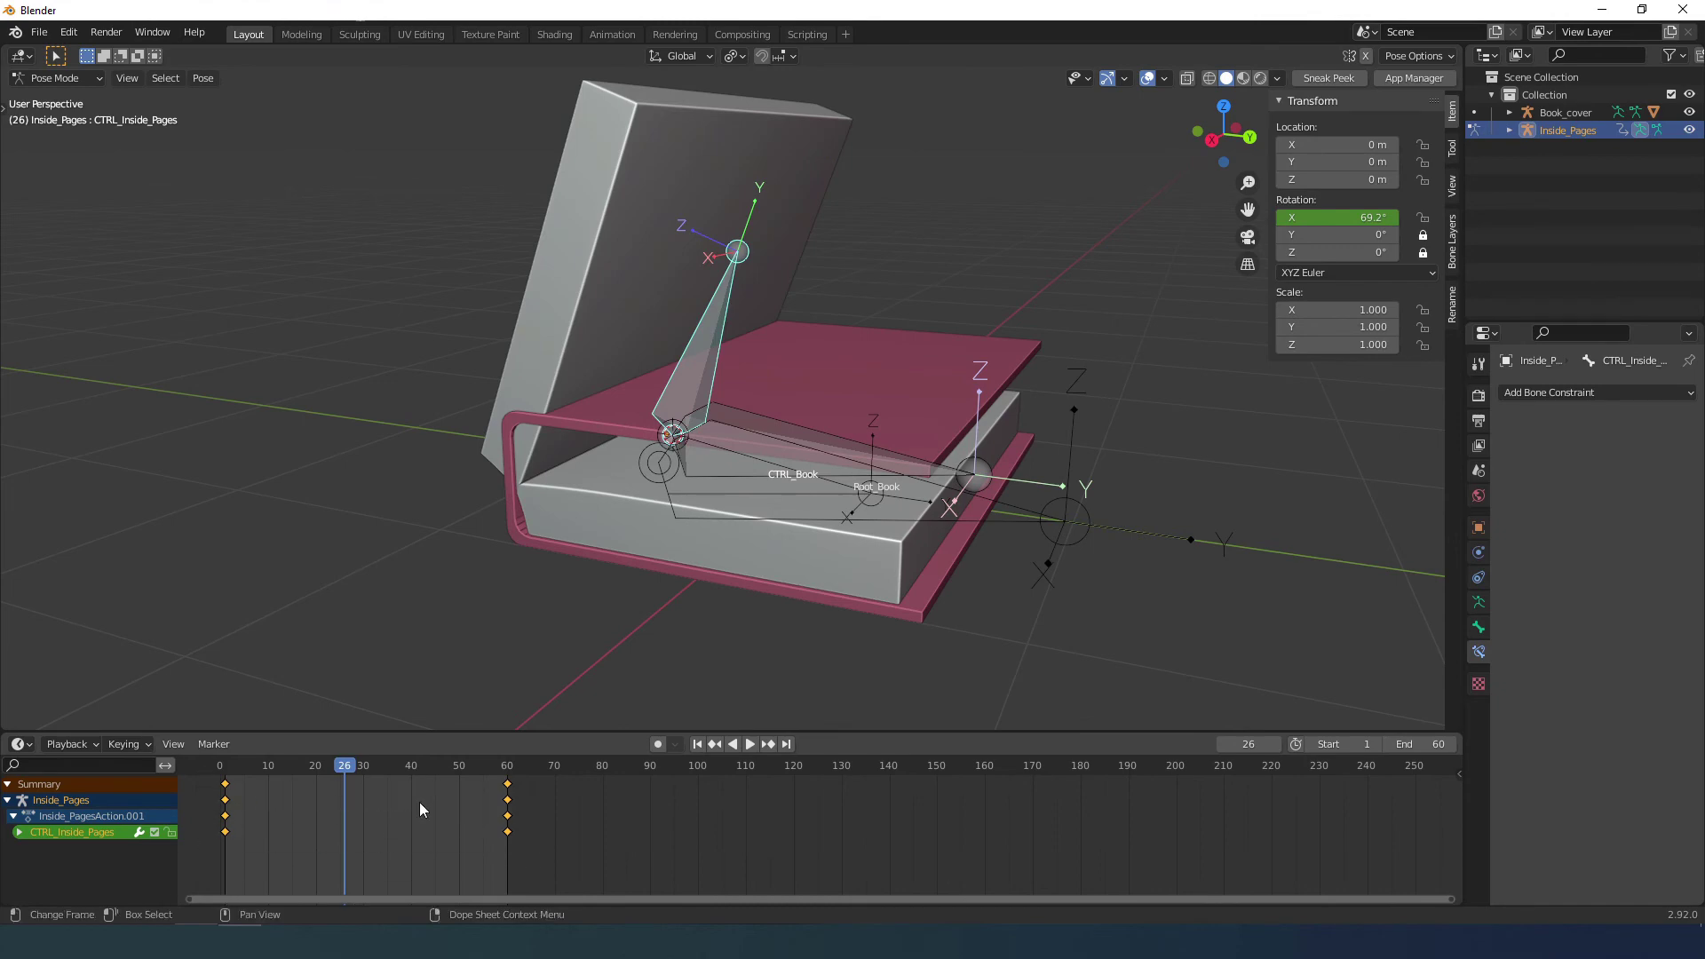
key(ctrl+z)
middle_drag(788, 432, 845, 474)
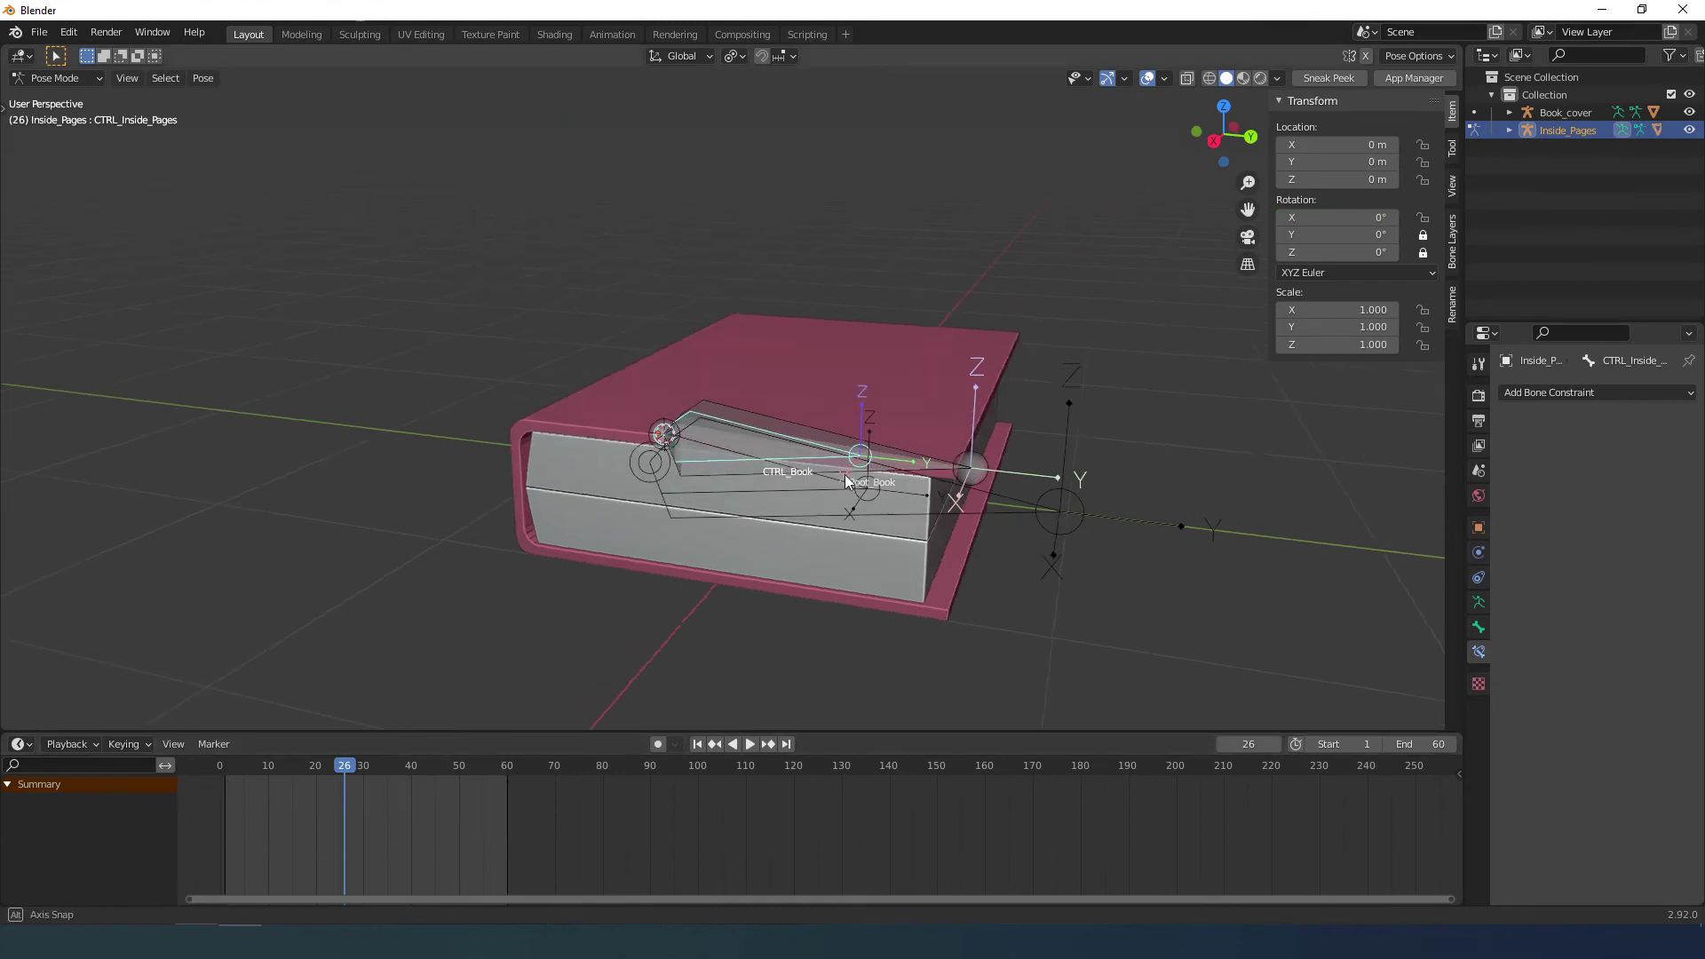
scroll(678, 502, up, 2)
Try rotating the CTRL_Inside_Pages bone and the Book_cover rig's CTRL_Book bone.
key(r)
right_click(845, 524)
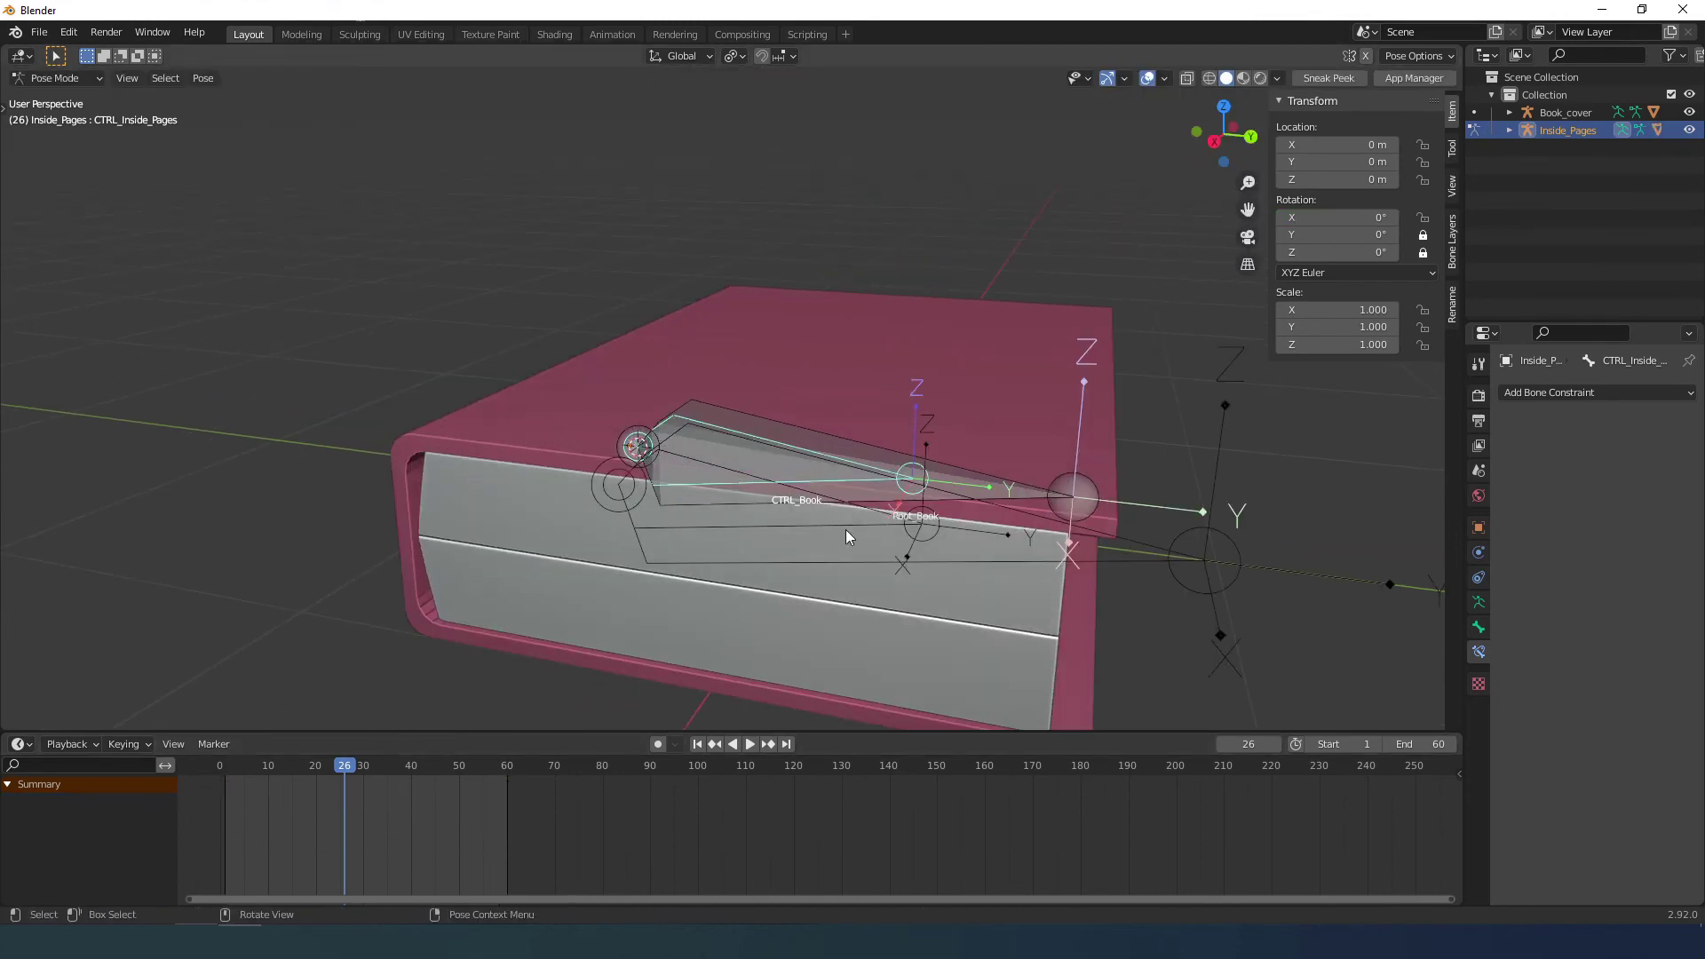
click(845, 523)
click(845, 522)
click(843, 523)
click(839, 522)
key(r)
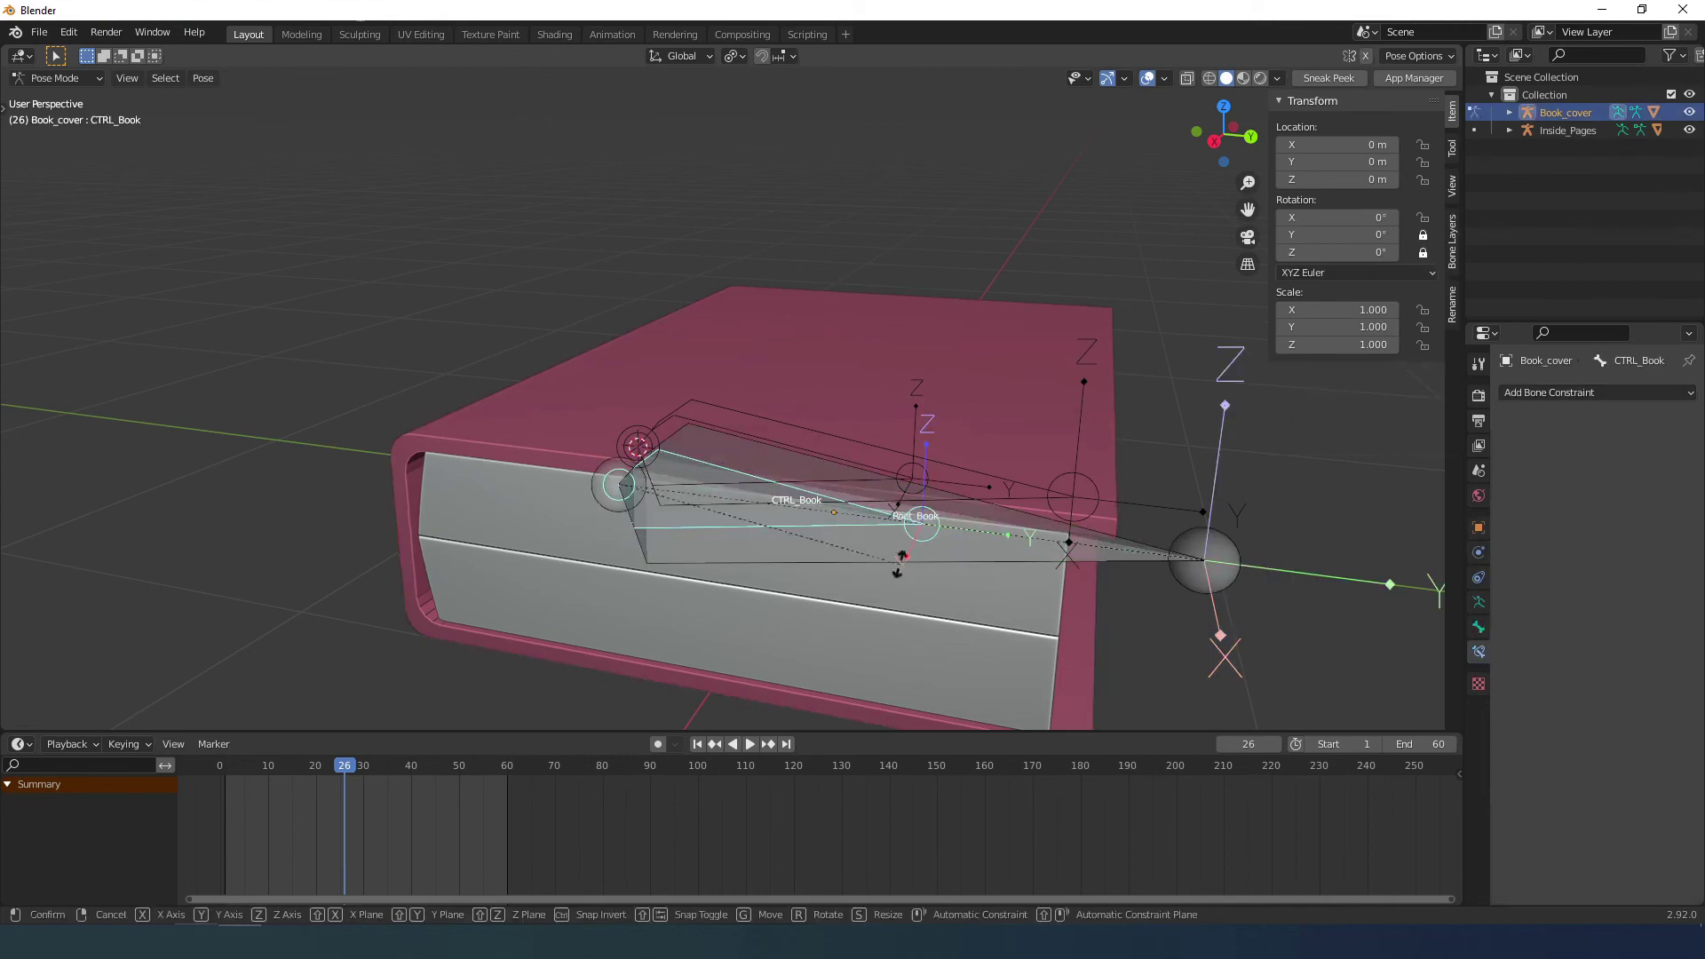
right_click(824, 483)
Select the CTRL_Inside_Pages bone of the Inside_Pages armature in Pose Mode and add a Copy Rotation constraint.
key(ctrl+Tab)
click(825, 450)
key(ctrl+Tab)
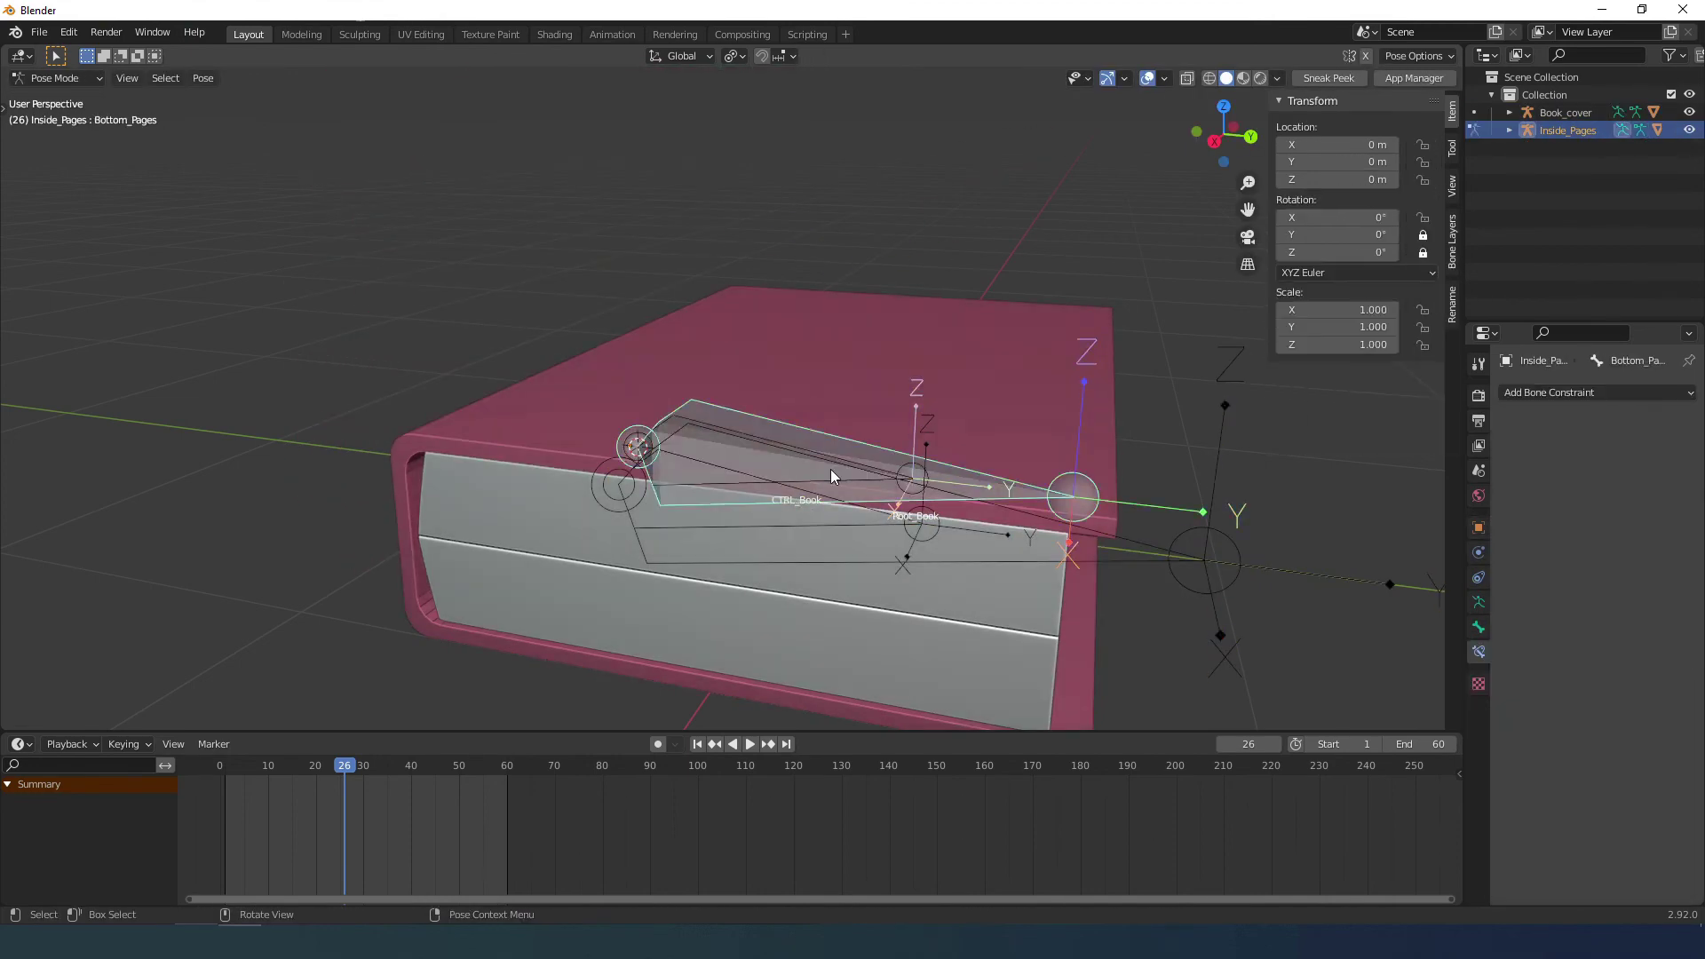
click(826, 470)
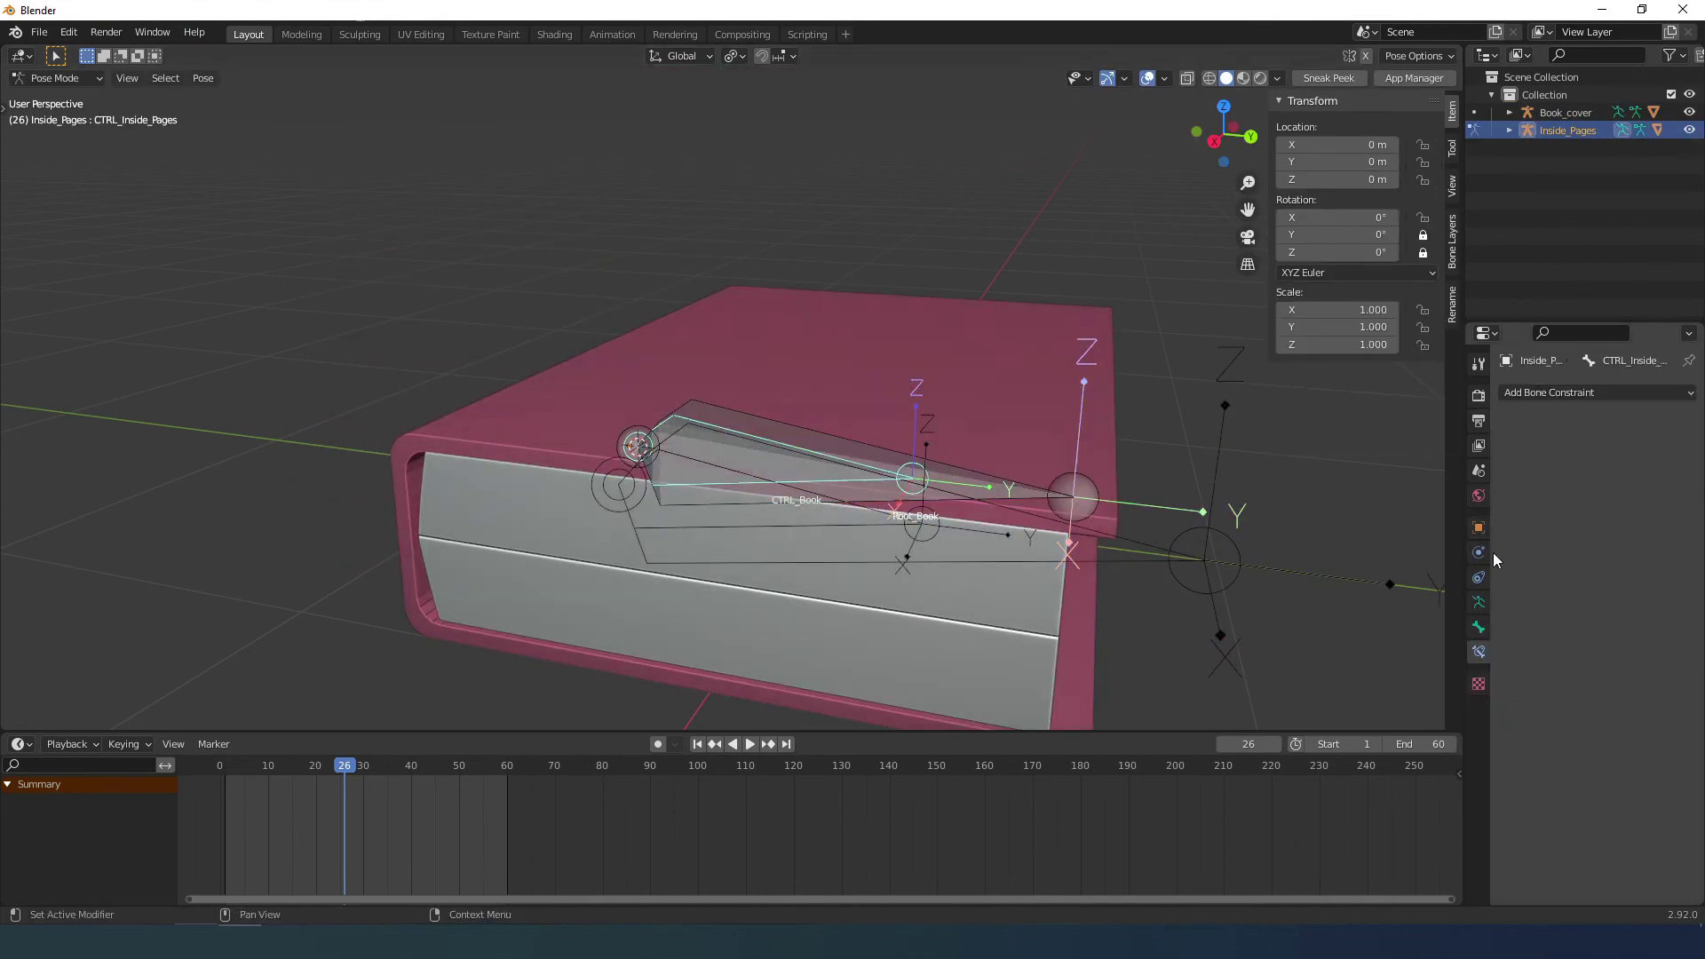
click(1525, 391)
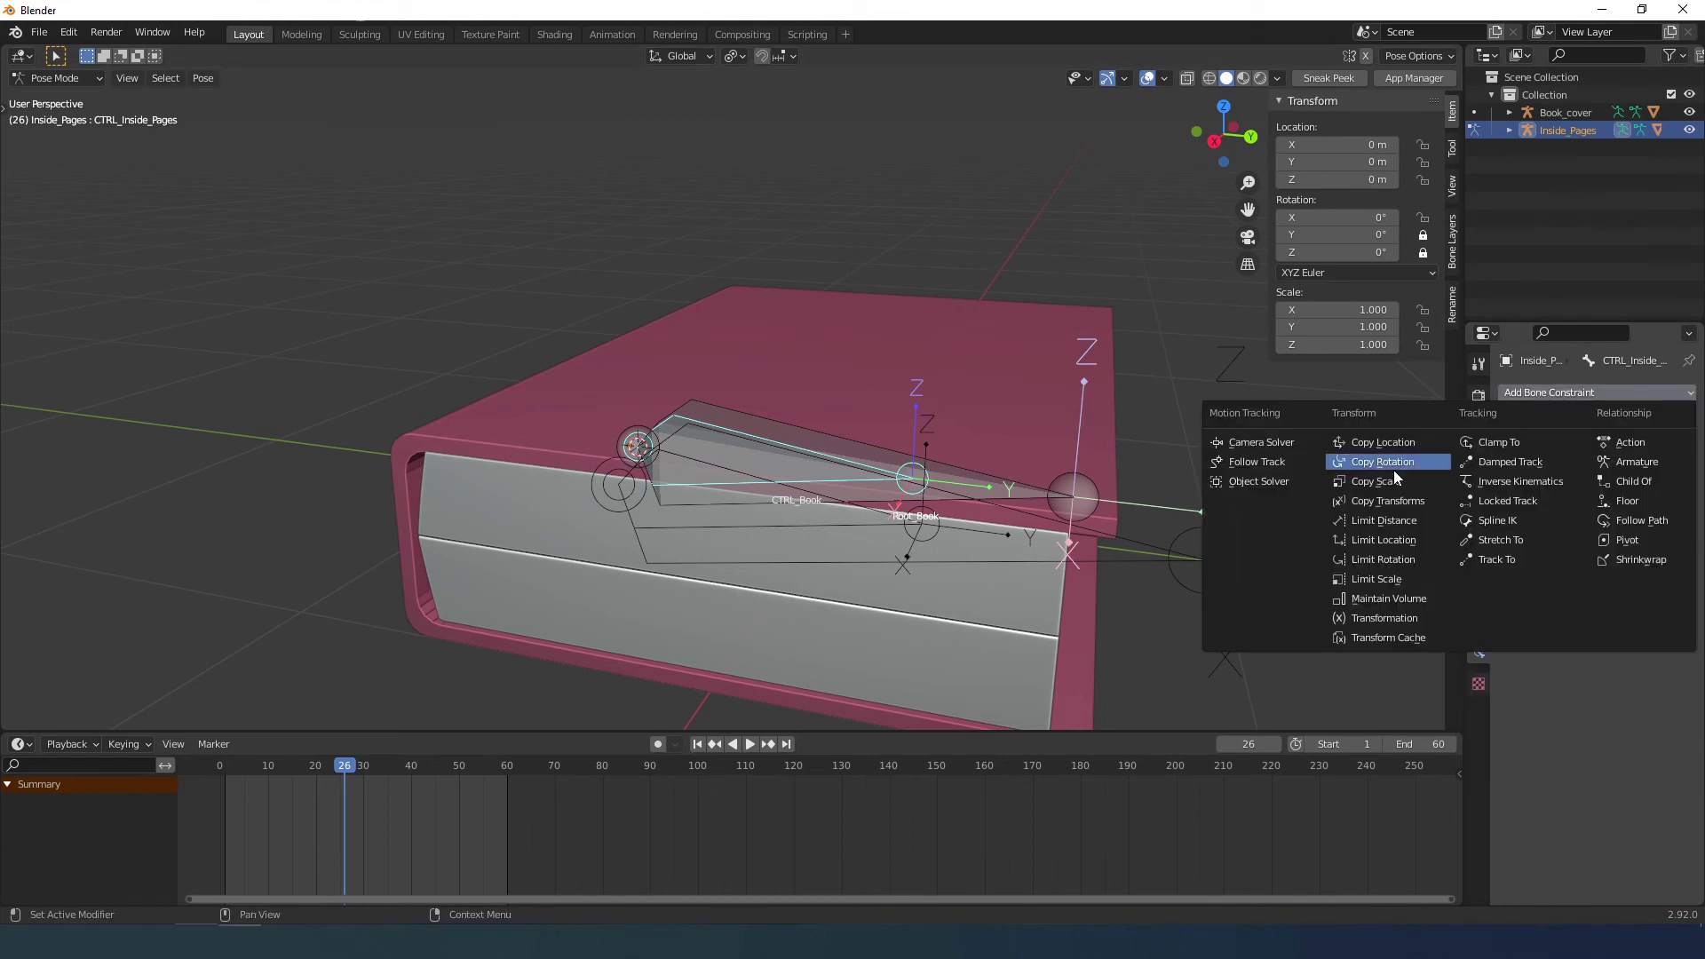
click(1393, 471)
Target the Copy Rotation constraint at Book_cover's CTRL_Book bone, with Target and Owner set to Local Space.
click(1606, 448)
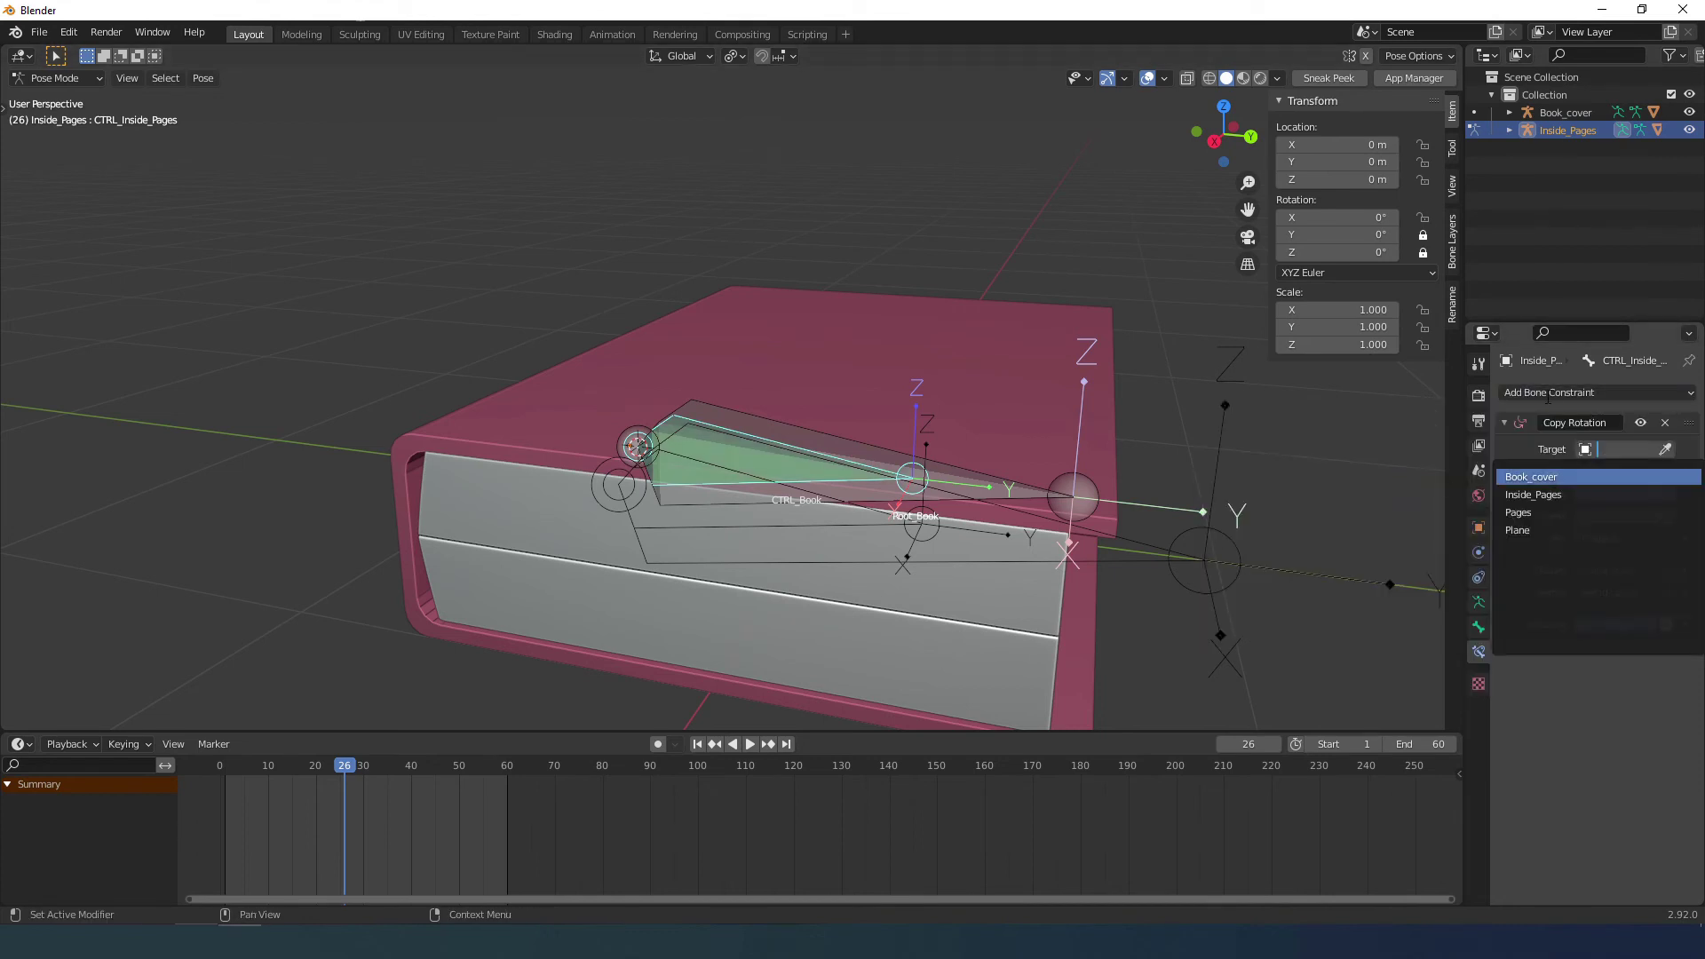
click(1530, 477)
click(1623, 471)
click(1599, 515)
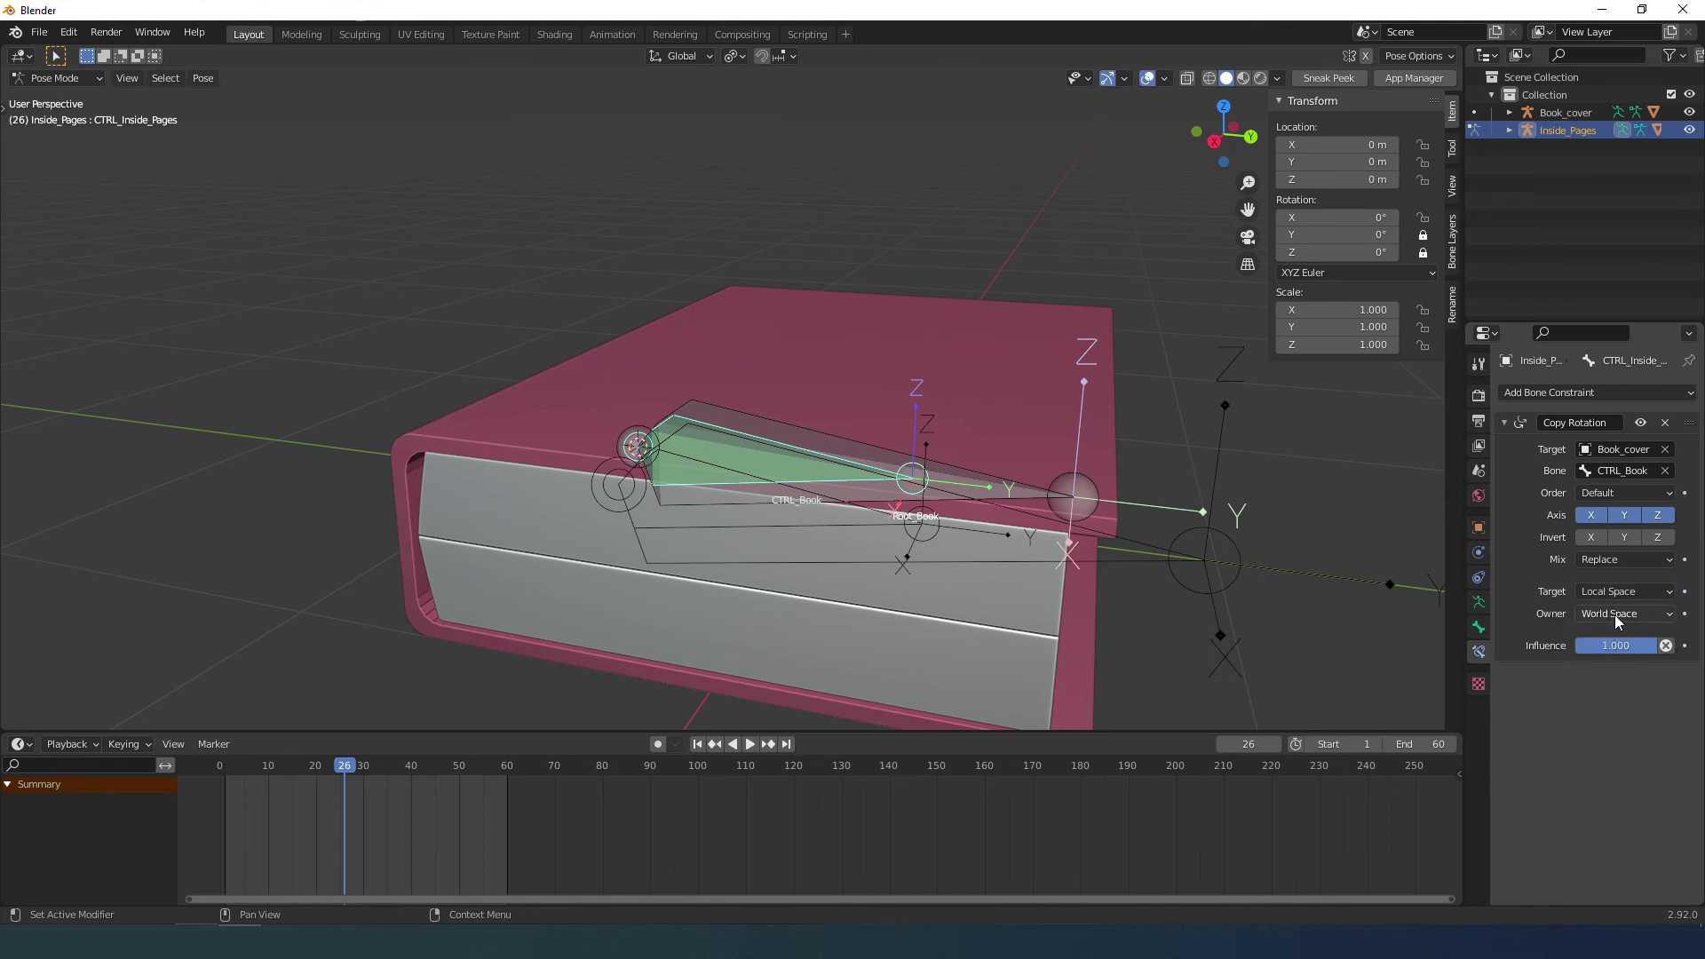
click(1615, 614)
click(1607, 701)
scroll(733, 121, down, 2)
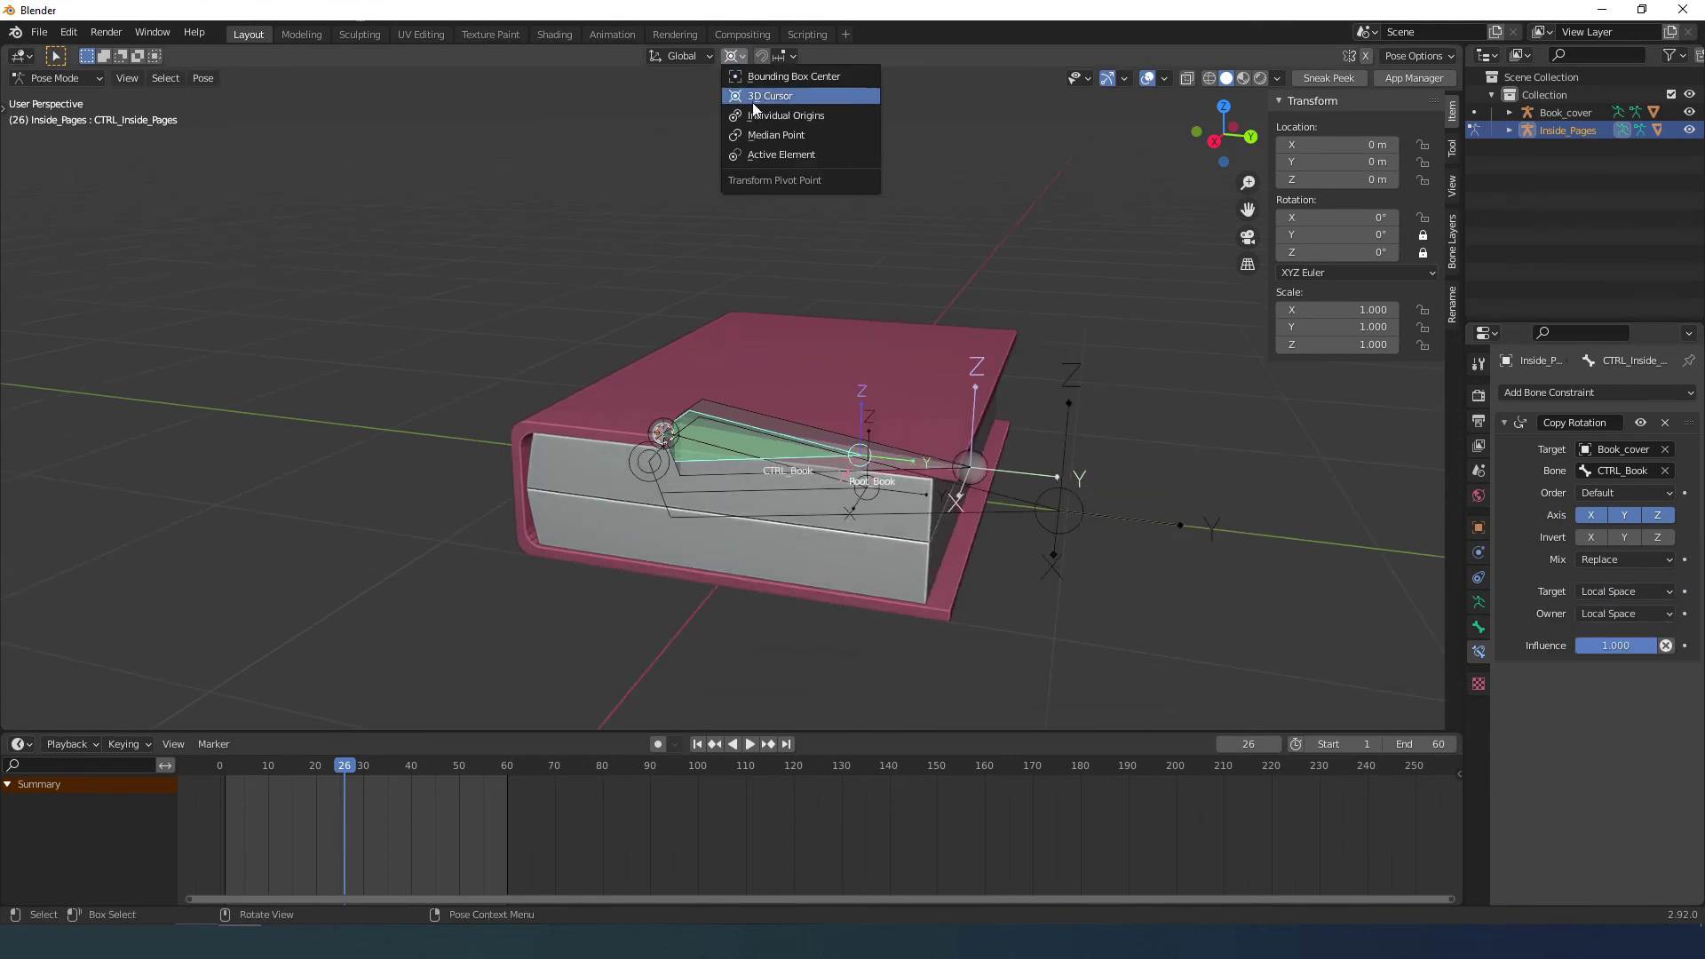
Set the transform pivot point to Individual Origins and select the Book_cover rig's CTRL_Book bone.
click(762, 115)
scroll(785, 418, up, 2)
click(781, 501)
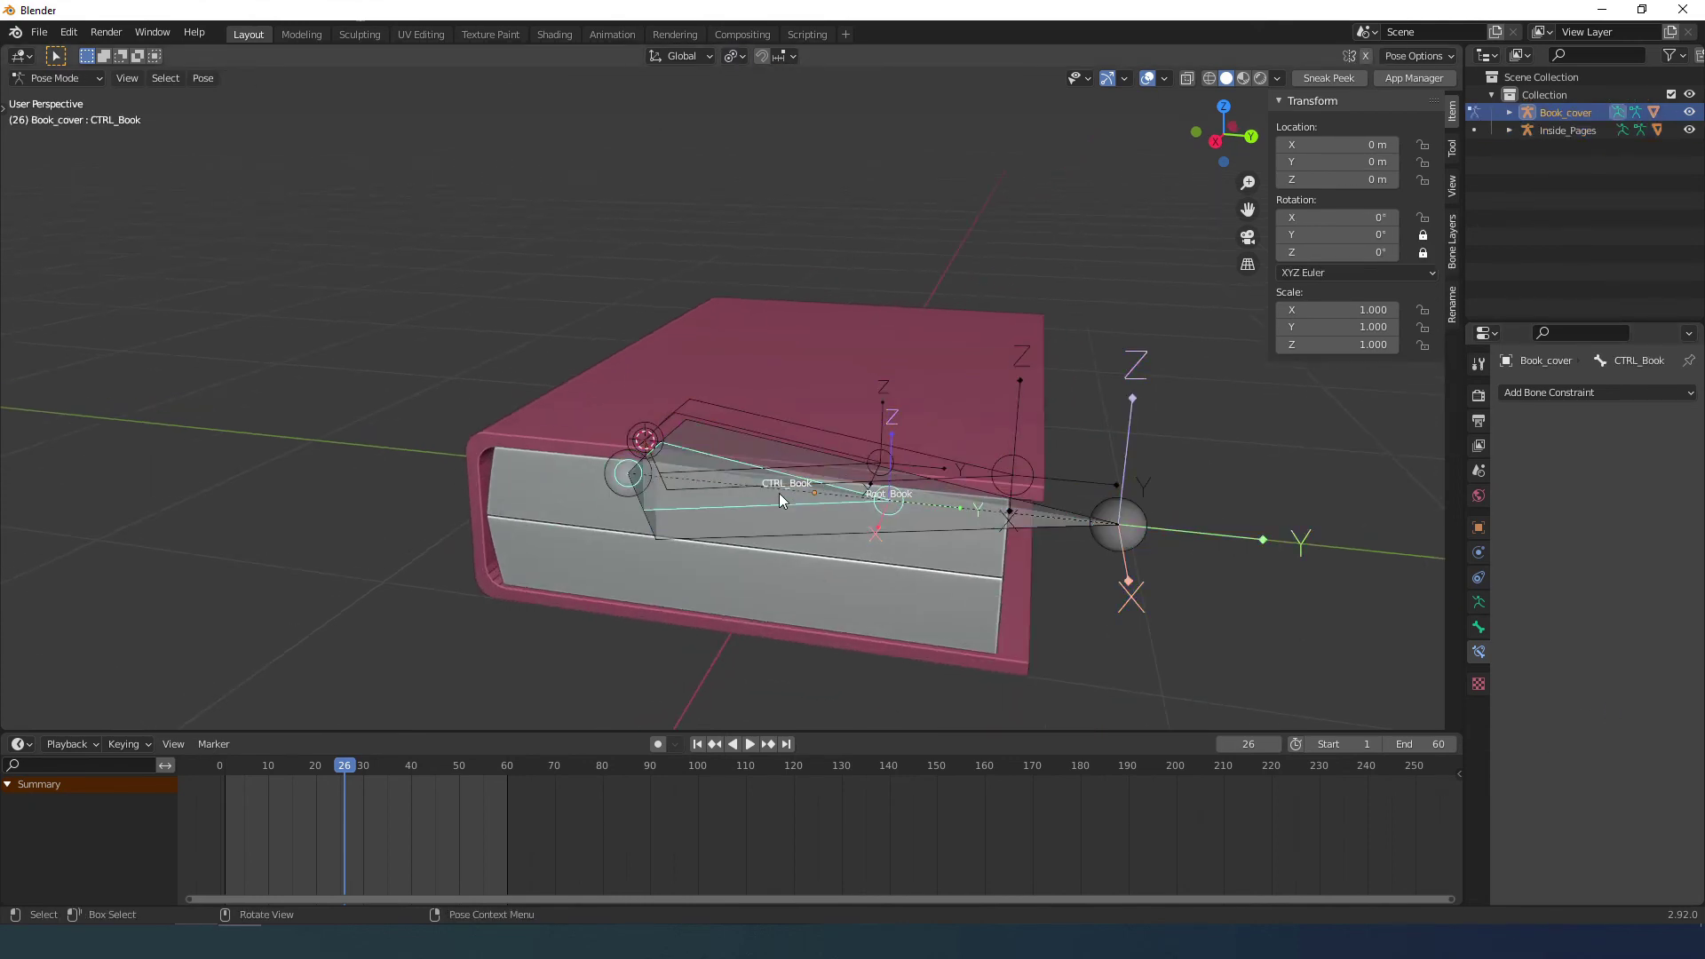
middle_drag(779, 497, 1062, 435)
Try rotating the CTRL_Book bone by about 60° in the right orthographic view.
key(KP_3)
key(r)
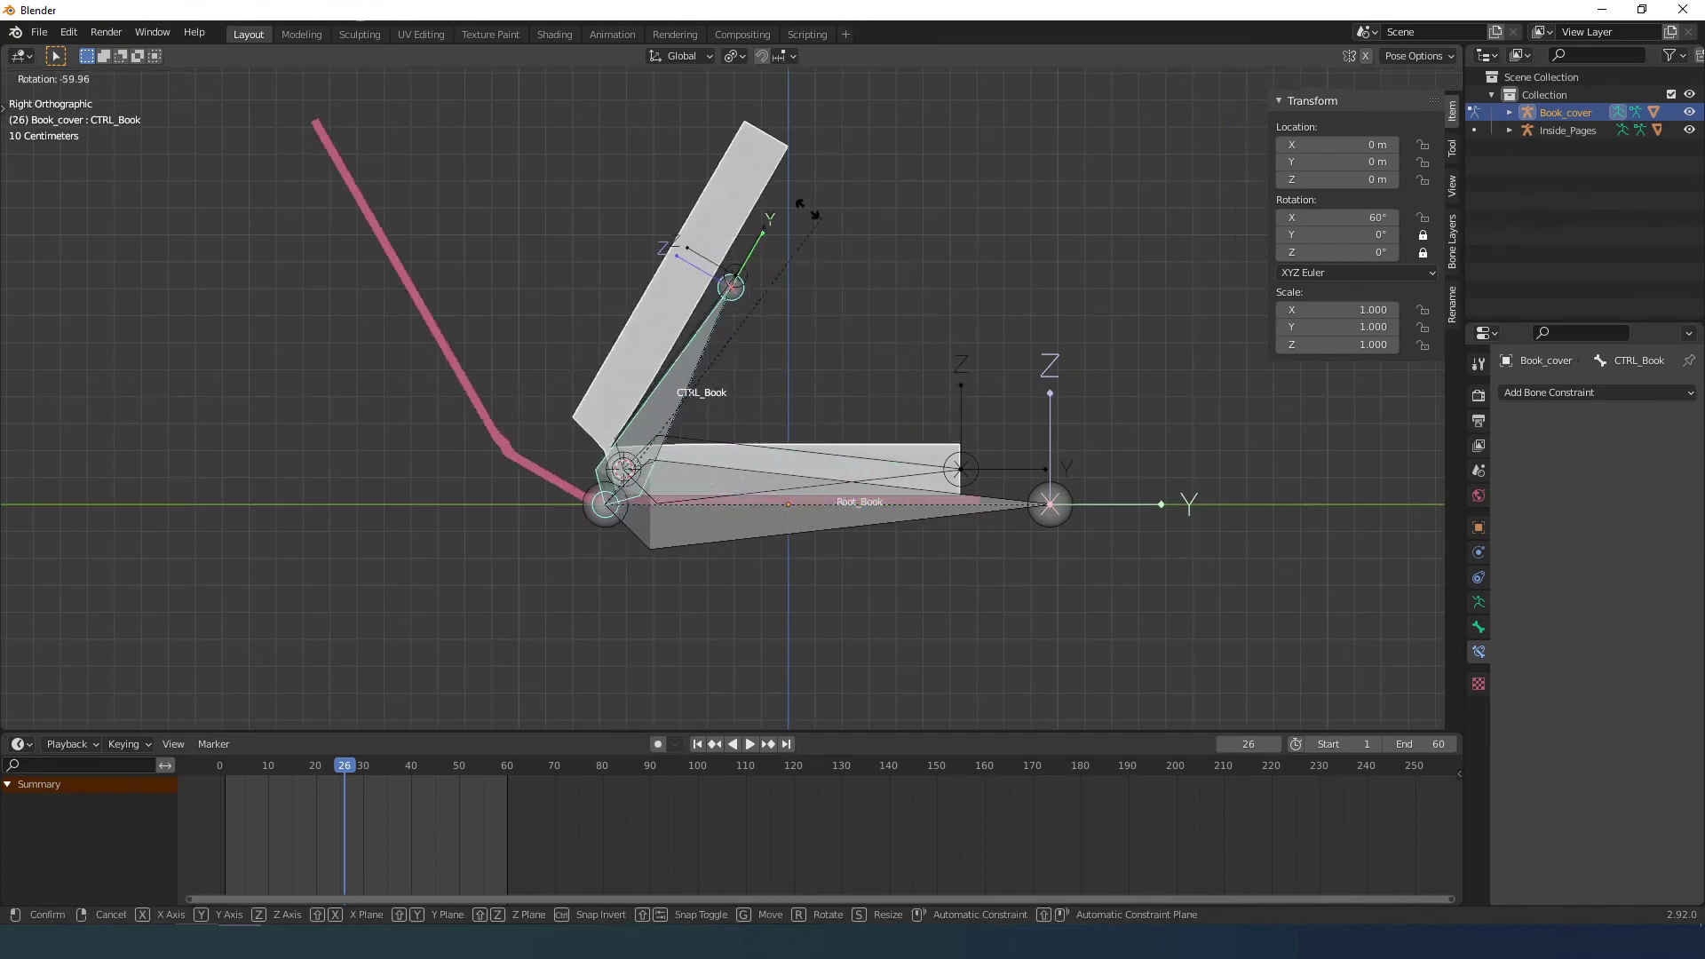
right_click(639, 311)
Rotate the CTRL_Book bone to about 85.7° around X to open the cover and pages together.
middle_drag(833, 451, 817, 499)
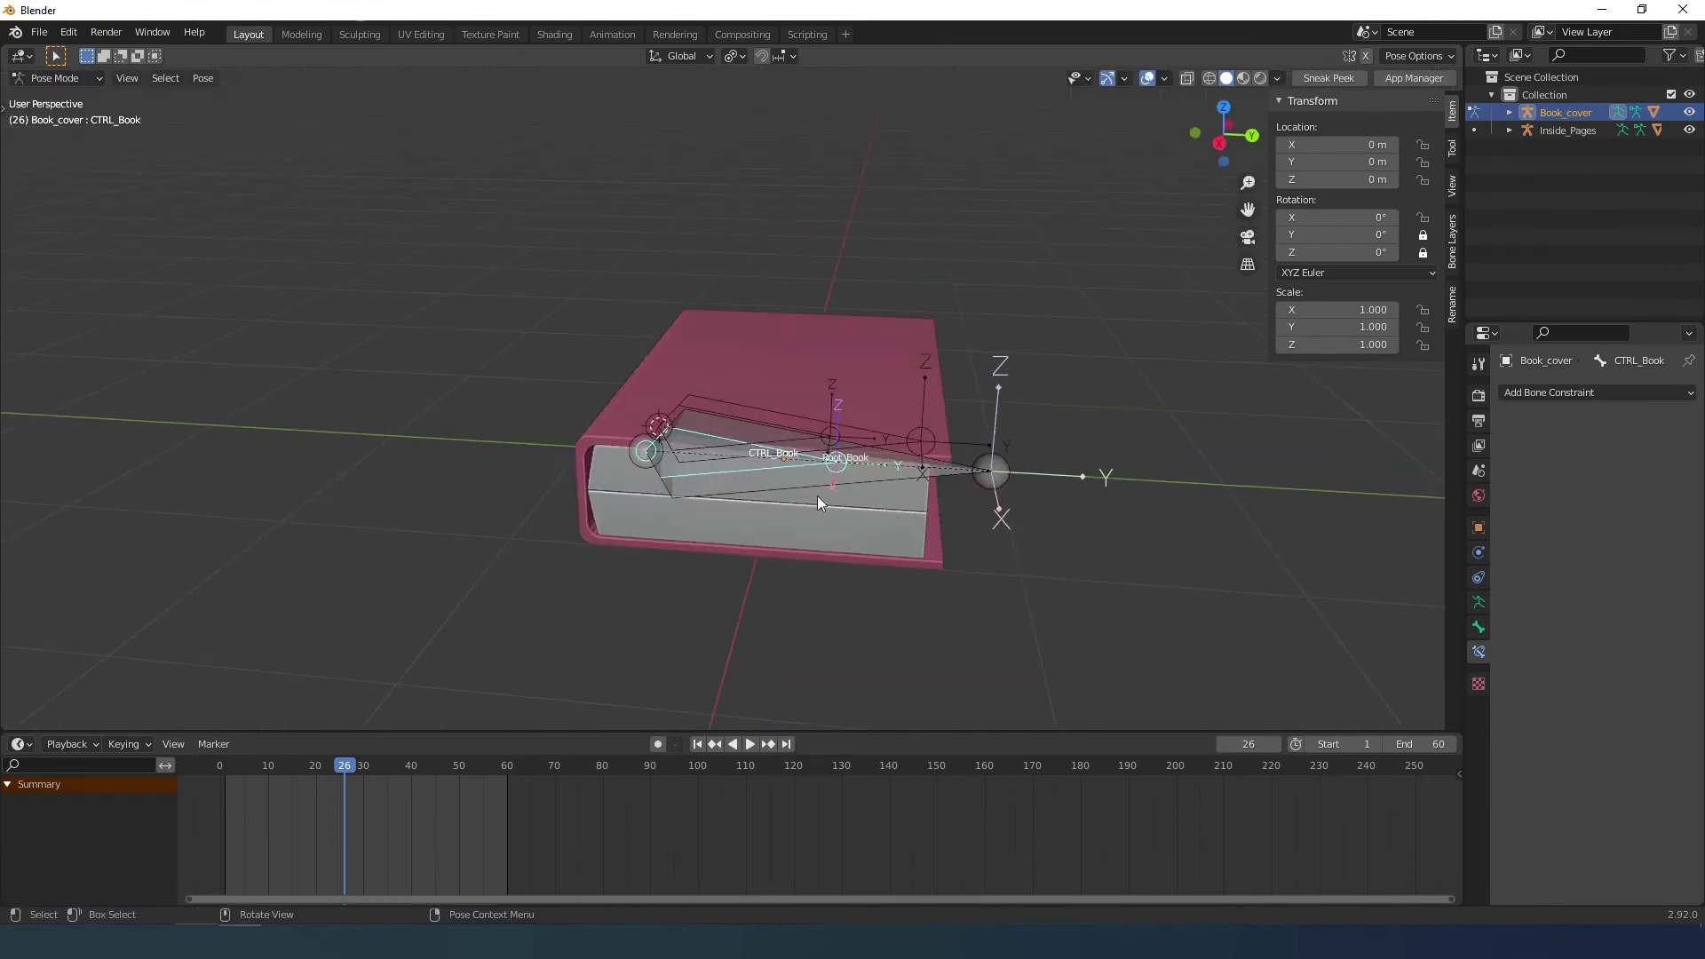
key(r)
click(765, 299)
middle_drag(766, 298, 864, 503)
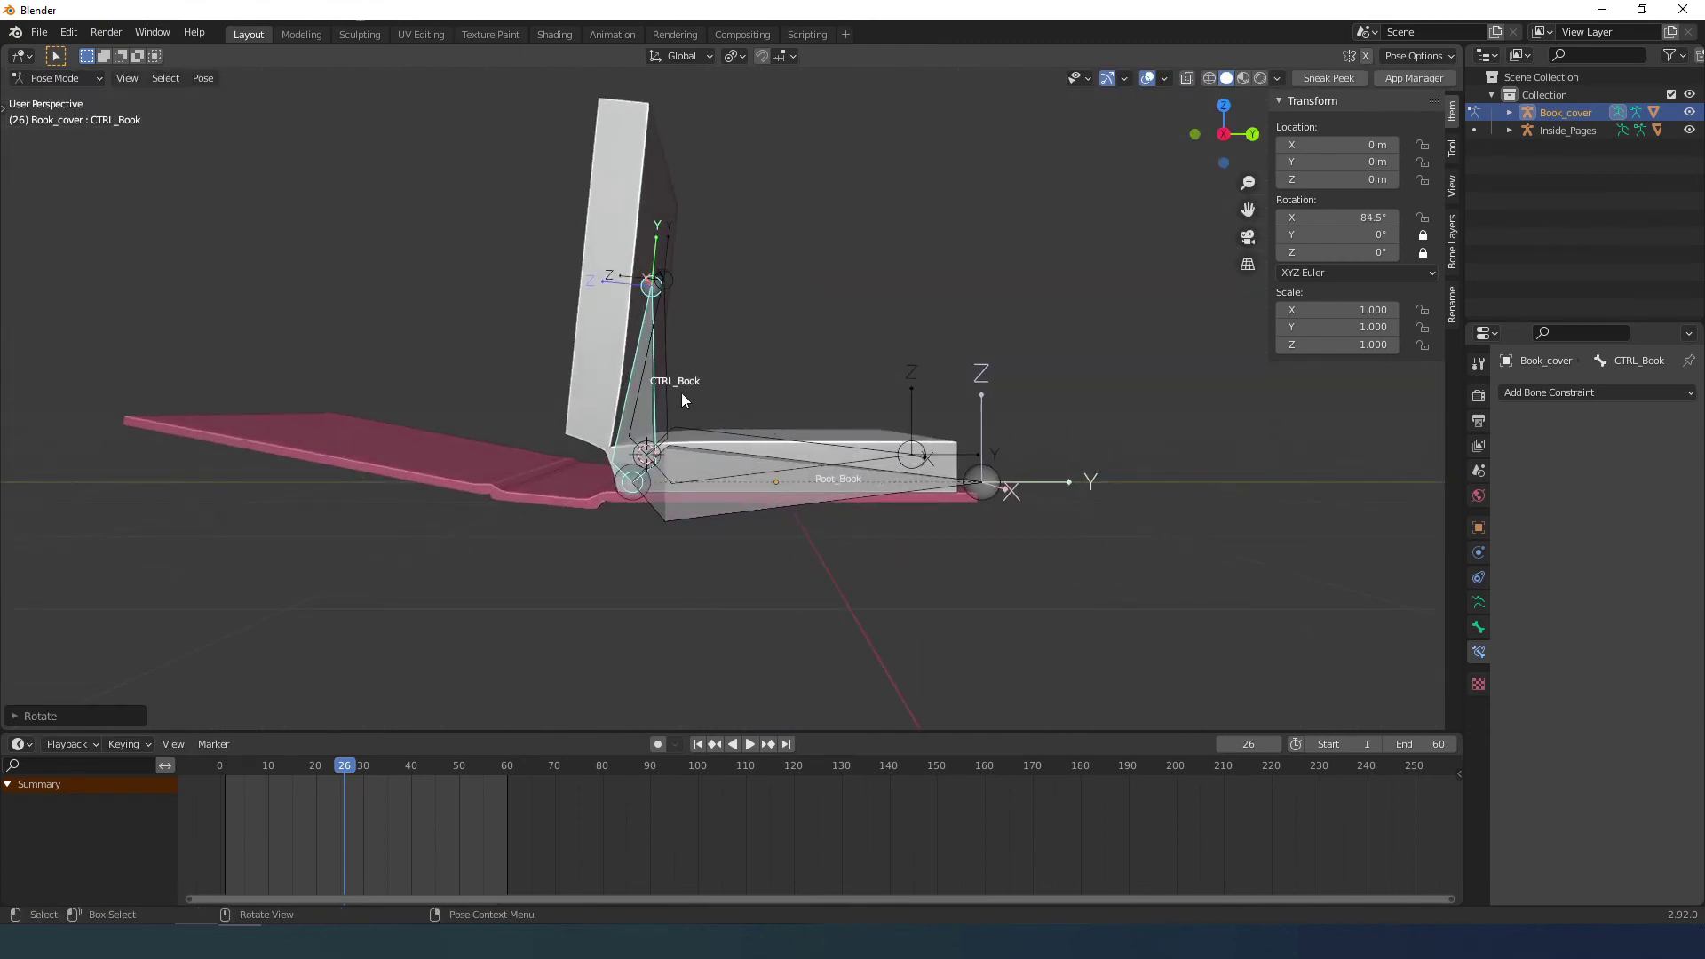
drag(1332, 218, 1339, 217)
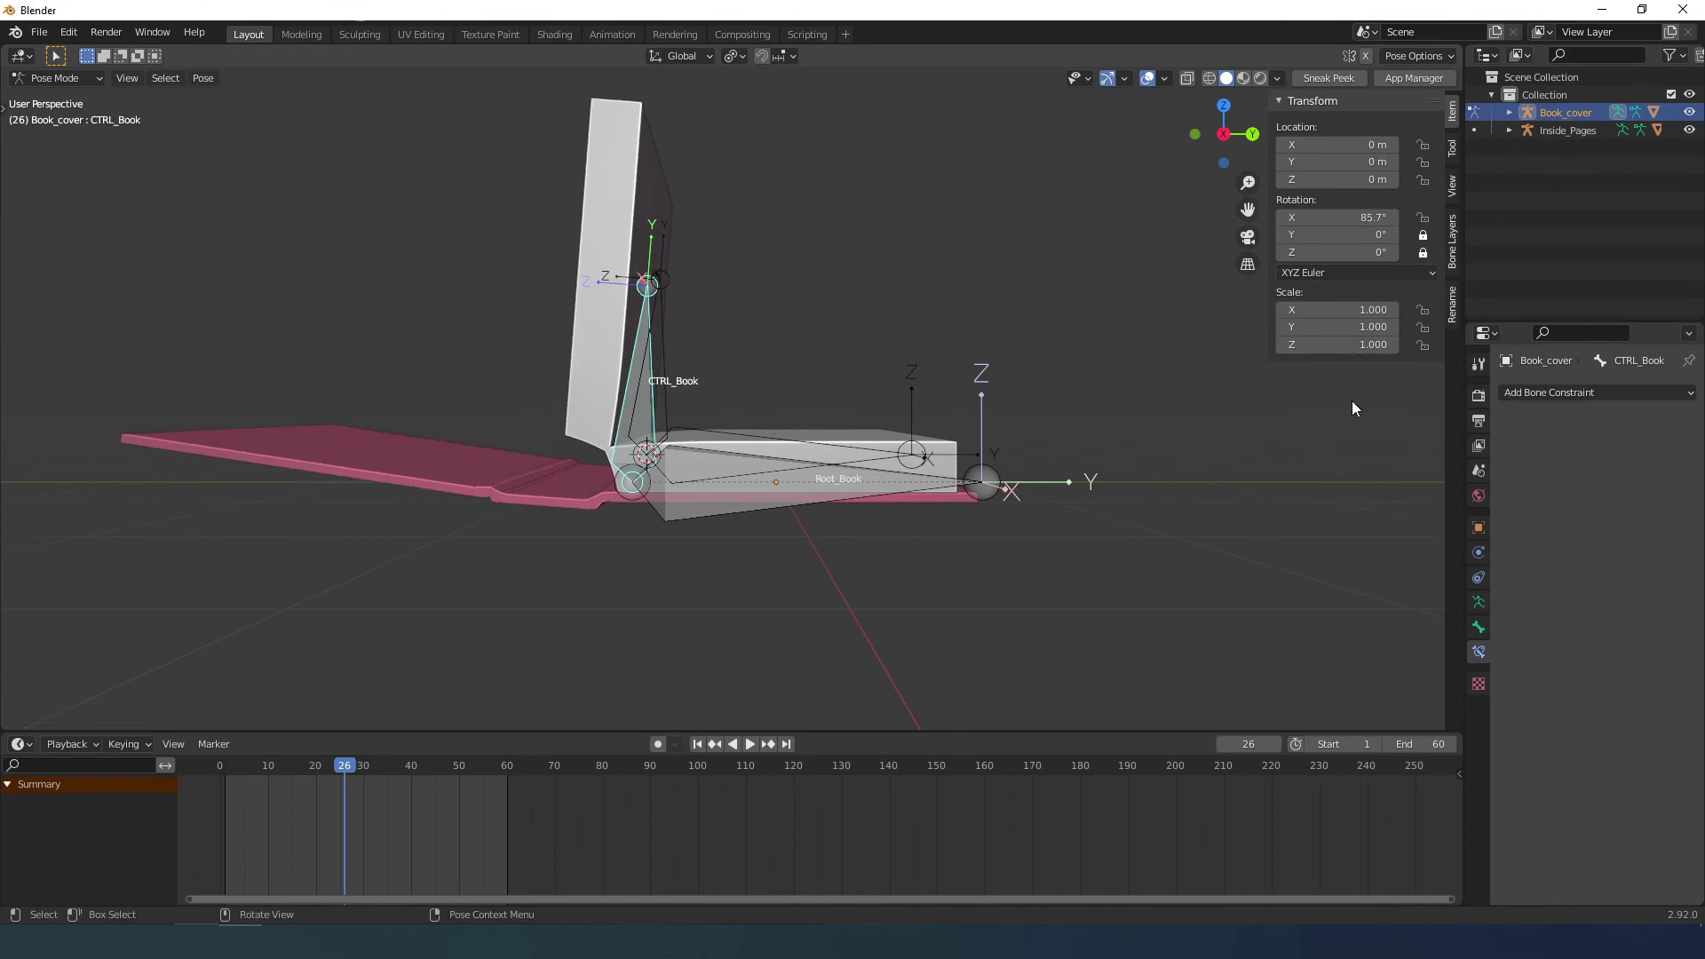
Hide the Inside_Pages armature and show the Book_cover armature's skeleton settings in Pose Mode.
click(647, 415)
key(ctrl+Tab)
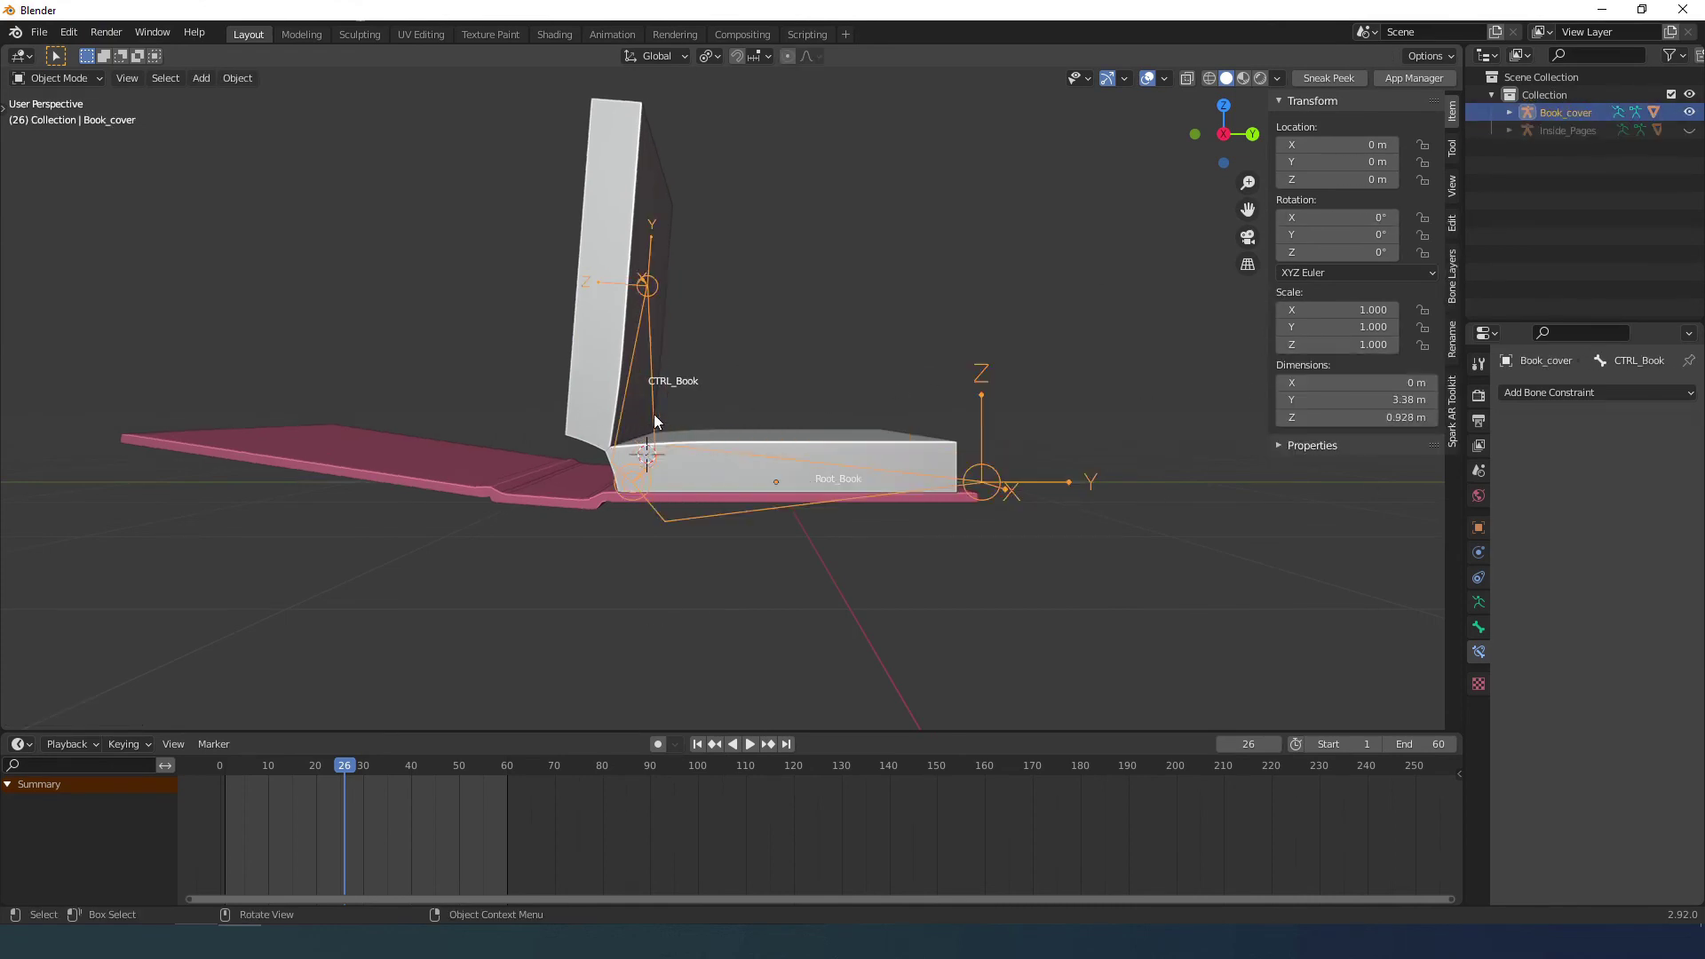
click(1478, 602)
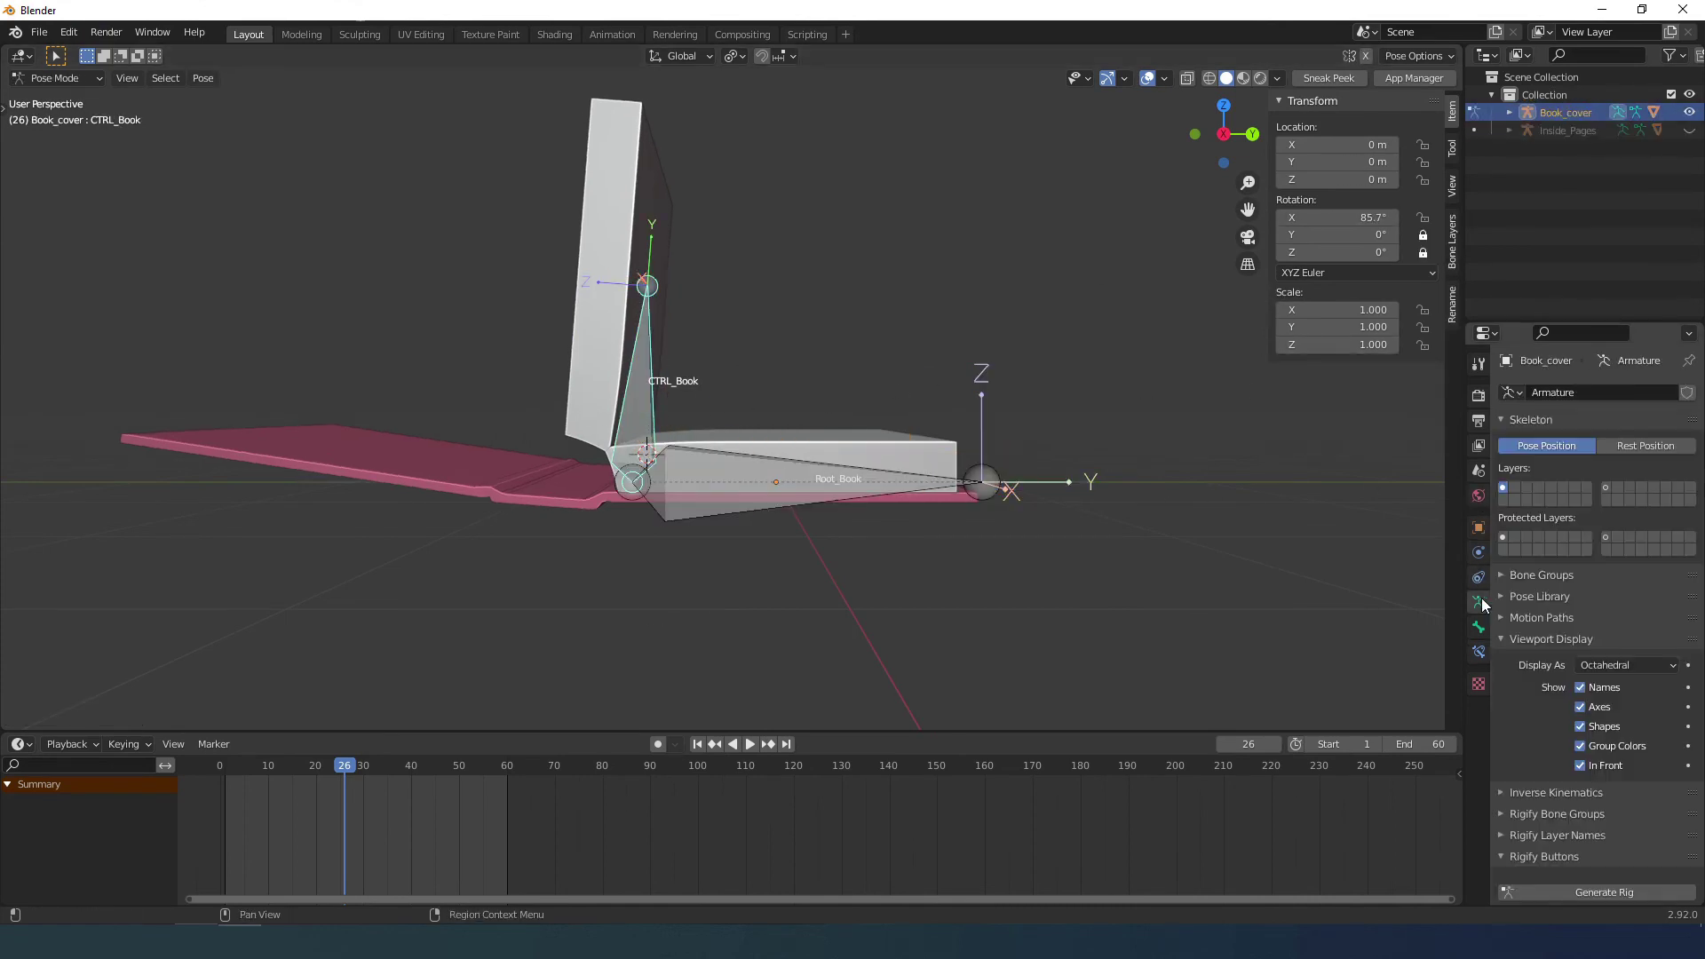
Display the armature layer holding the individual cover bones and show the Side_cover bone's constraints.
shift+click(1607, 488)
scroll(615, 483, up, 2)
click(1479, 652)
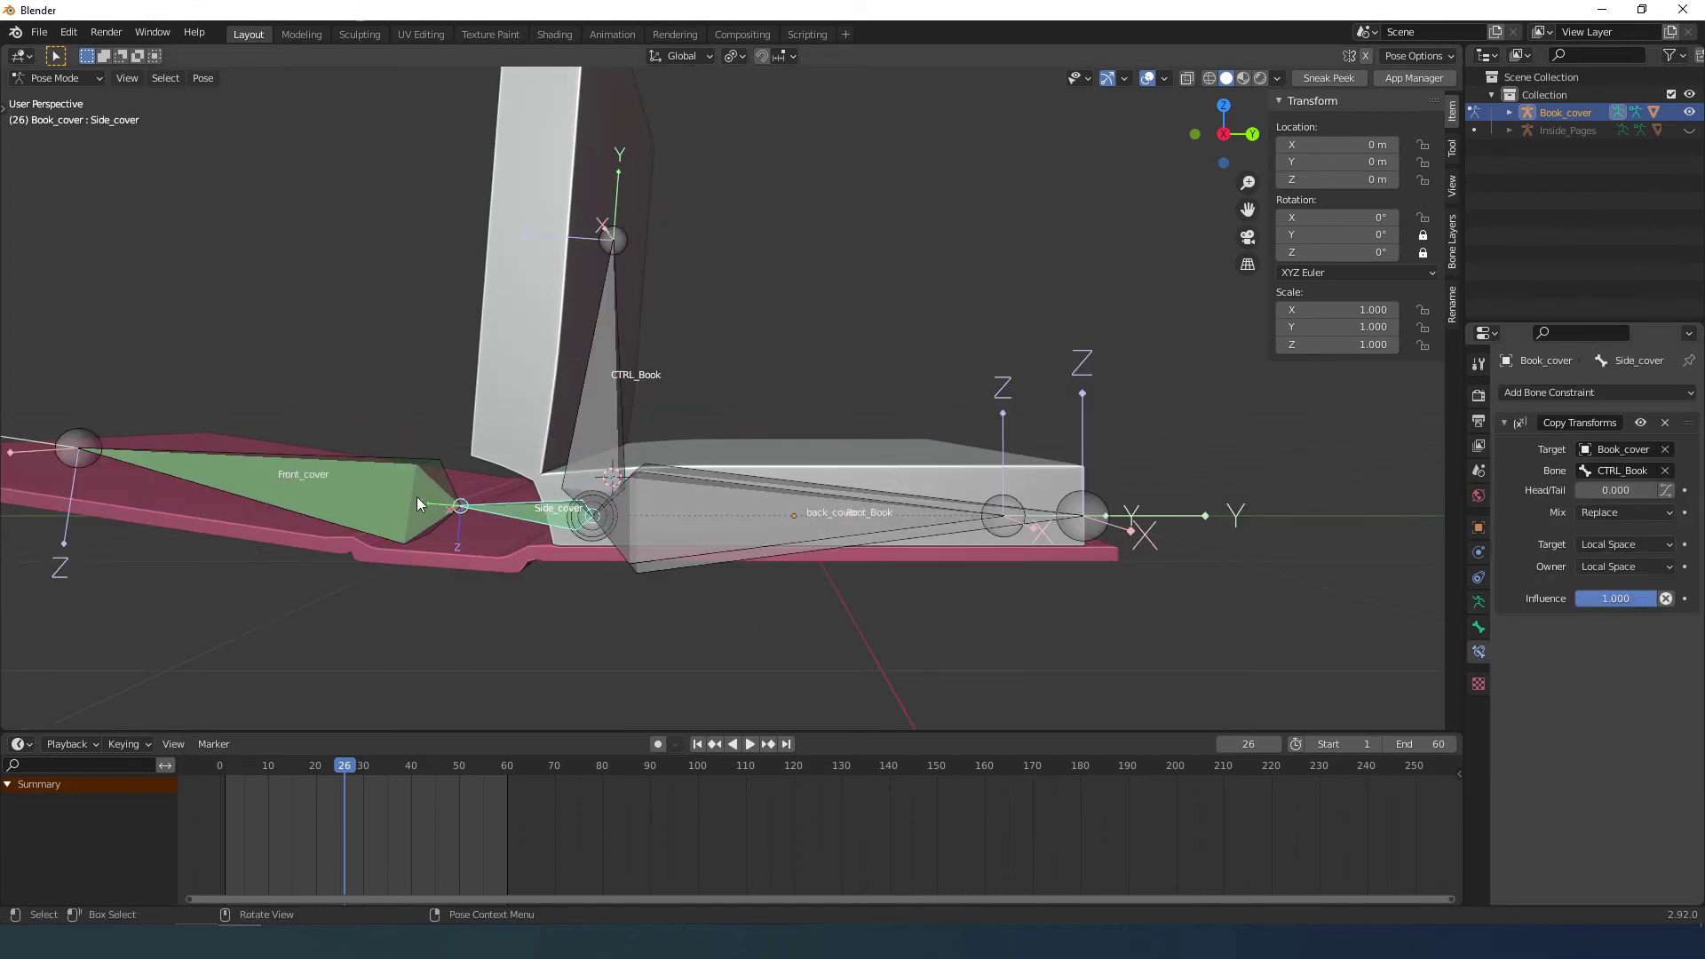
Set the Copy Transforms constraint influence to 0.5 on both the Side_cover and Front_cover bones.
key(KP_3)
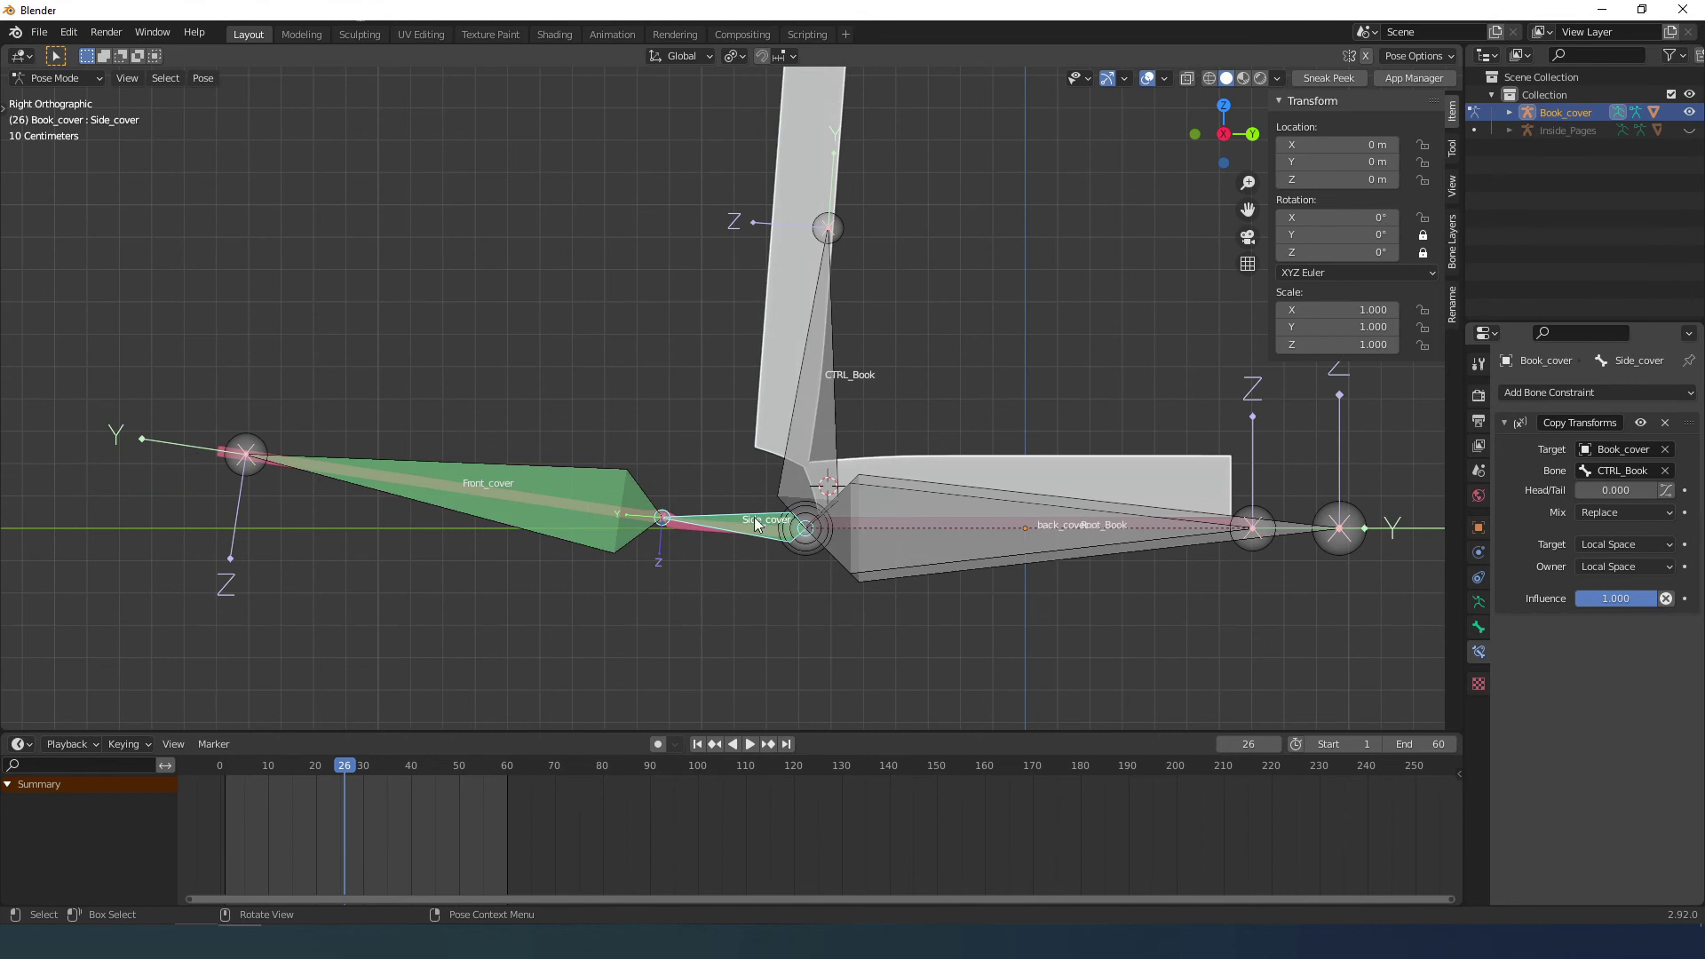
double_click(1610, 602)
text(0.5)
key(Return)
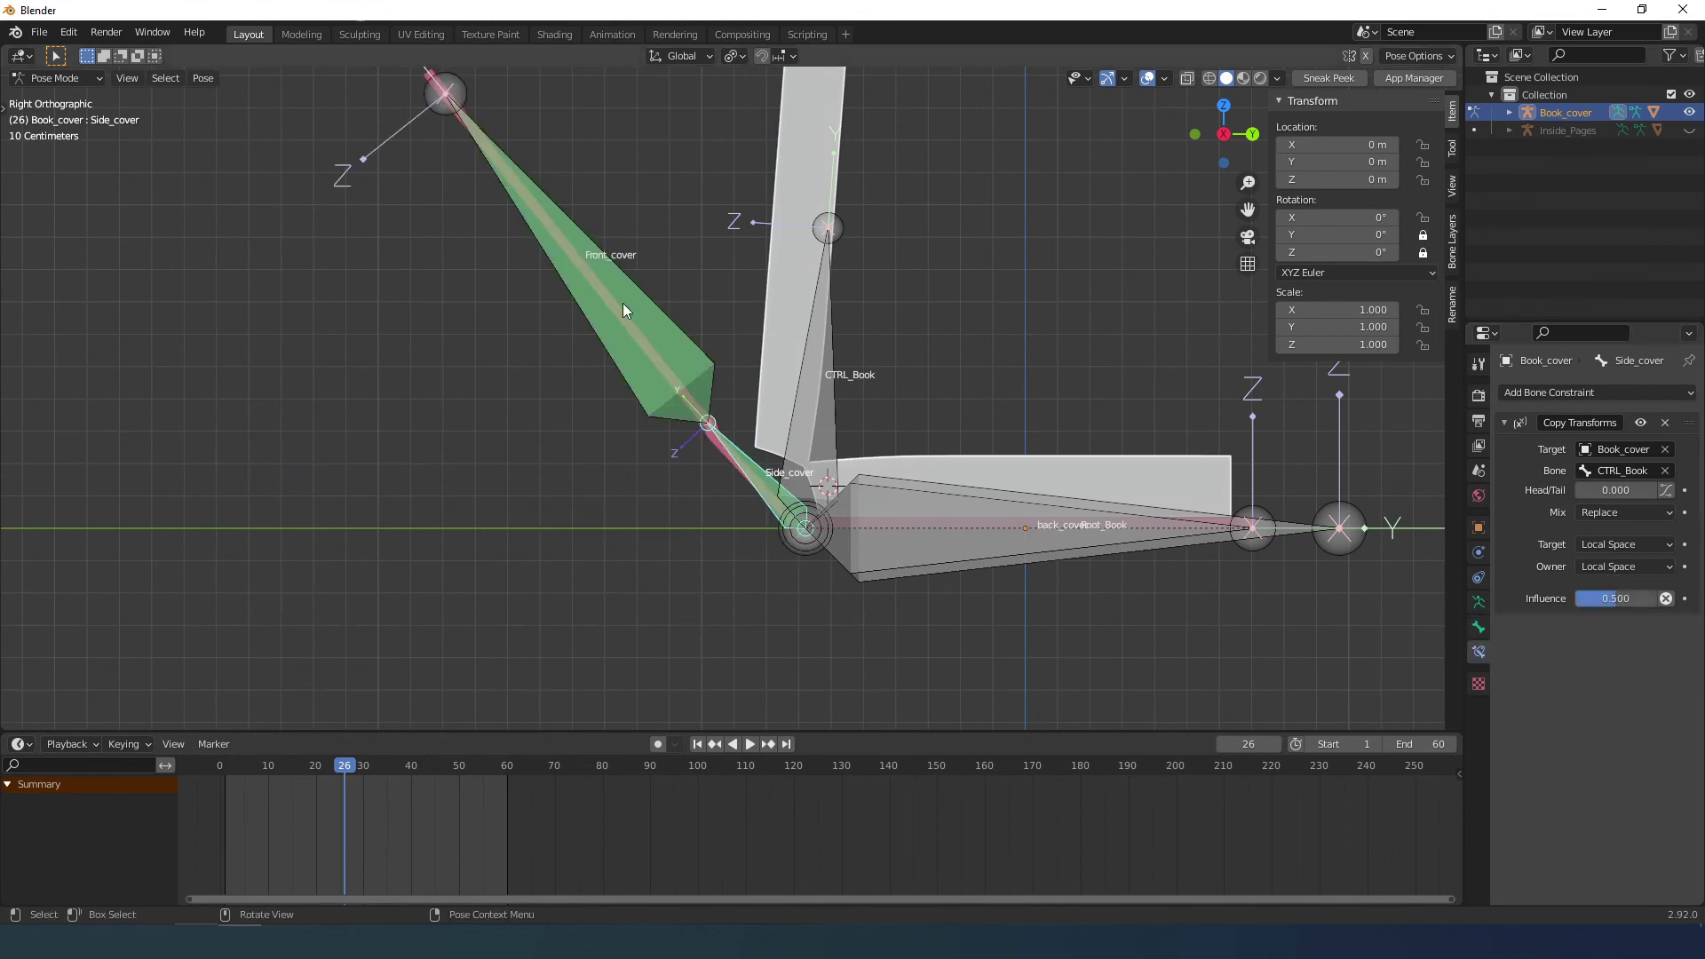
click(625, 310)
click(1602, 604)
text(0.5)
key(Return)
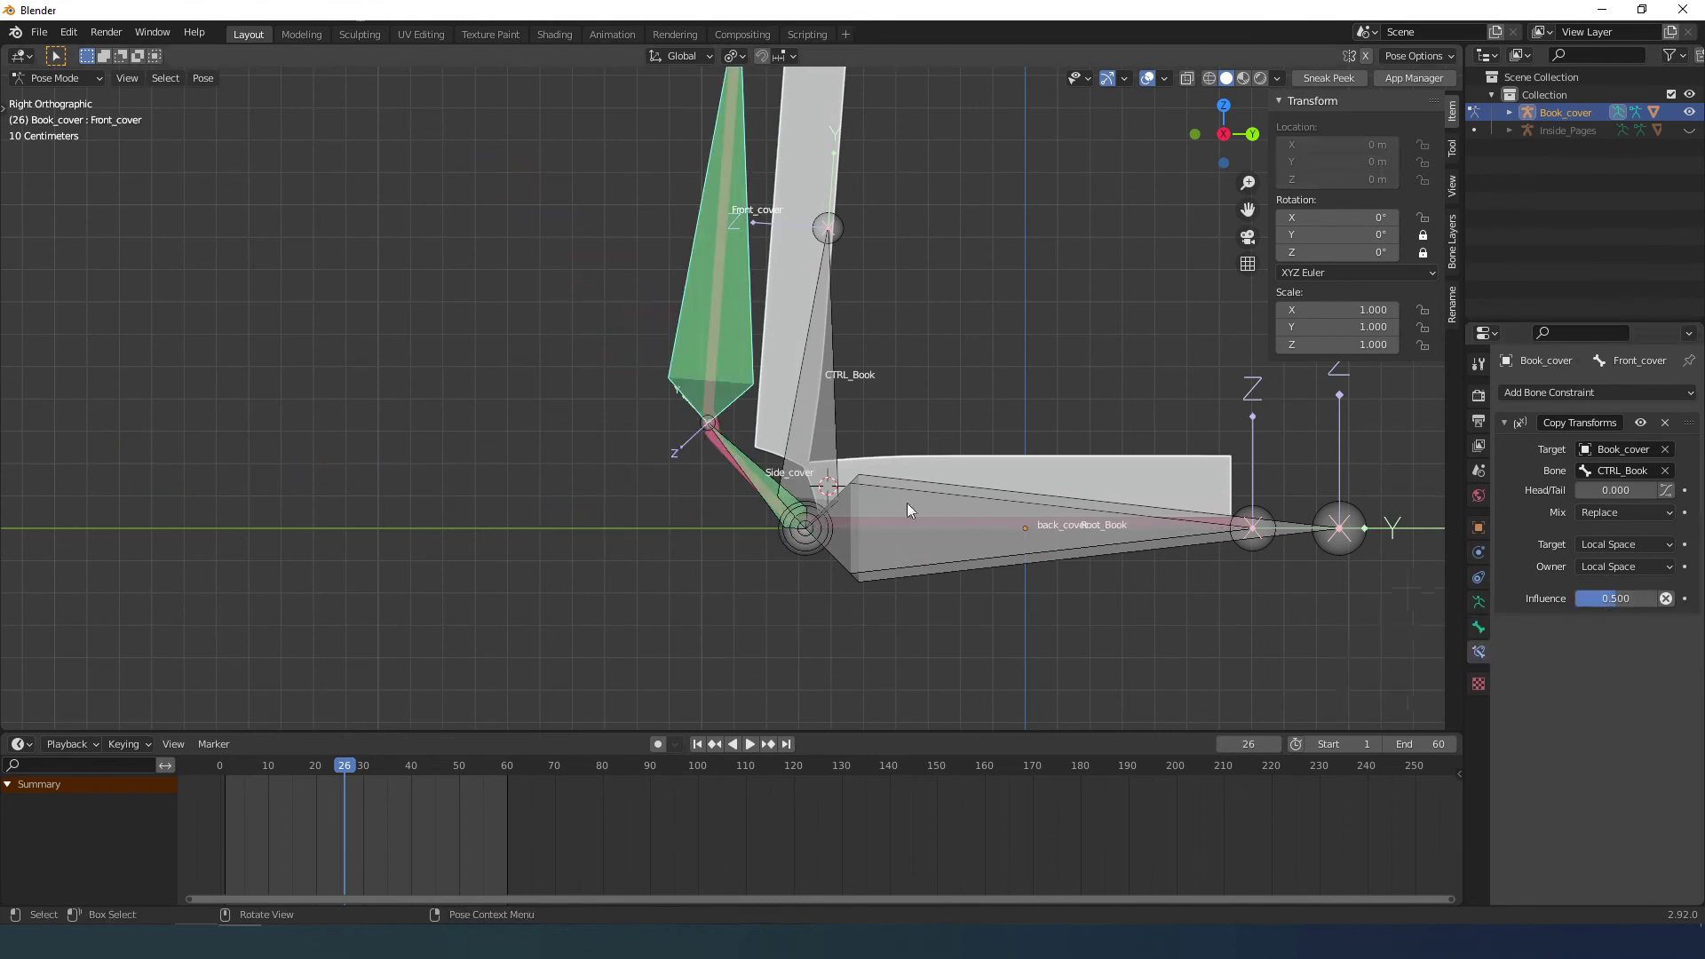
Rotate the CTRL_Book bone around X to swing the cover and pages into a fully open position.
middle_drag(897, 500, 852, 527)
click(813, 348)
middle_drag(815, 352, 977, 355)
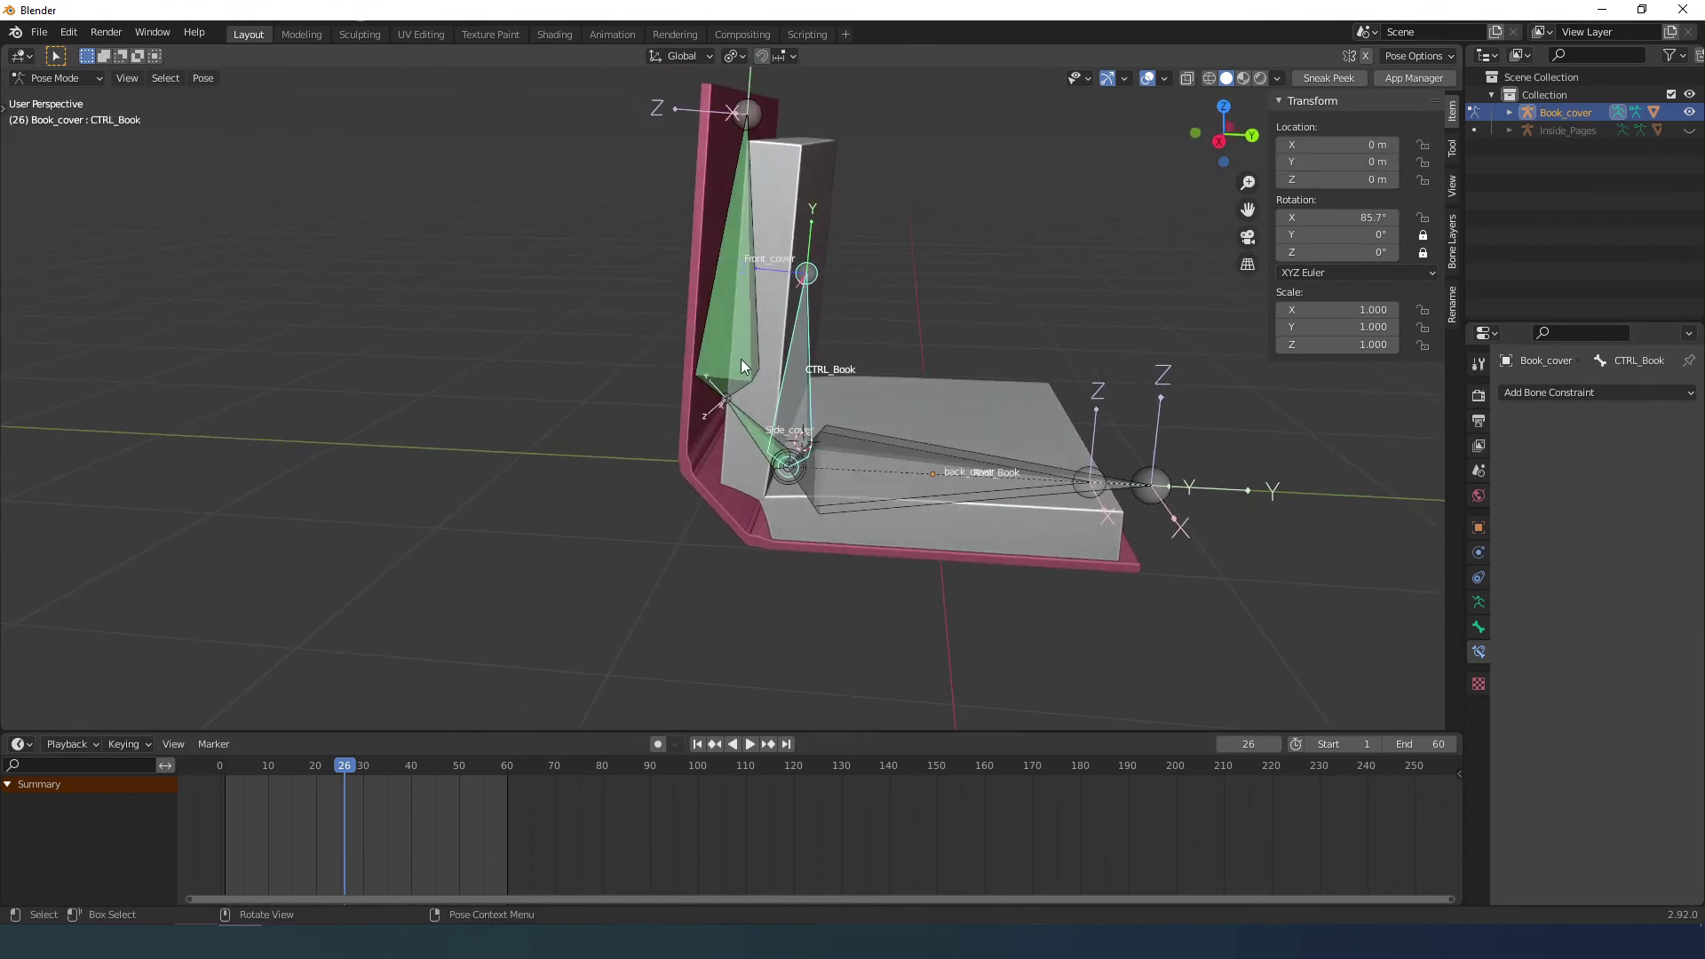
click(758, 440)
click(803, 346)
middle_drag(803, 348, 971, 389)
key(r)
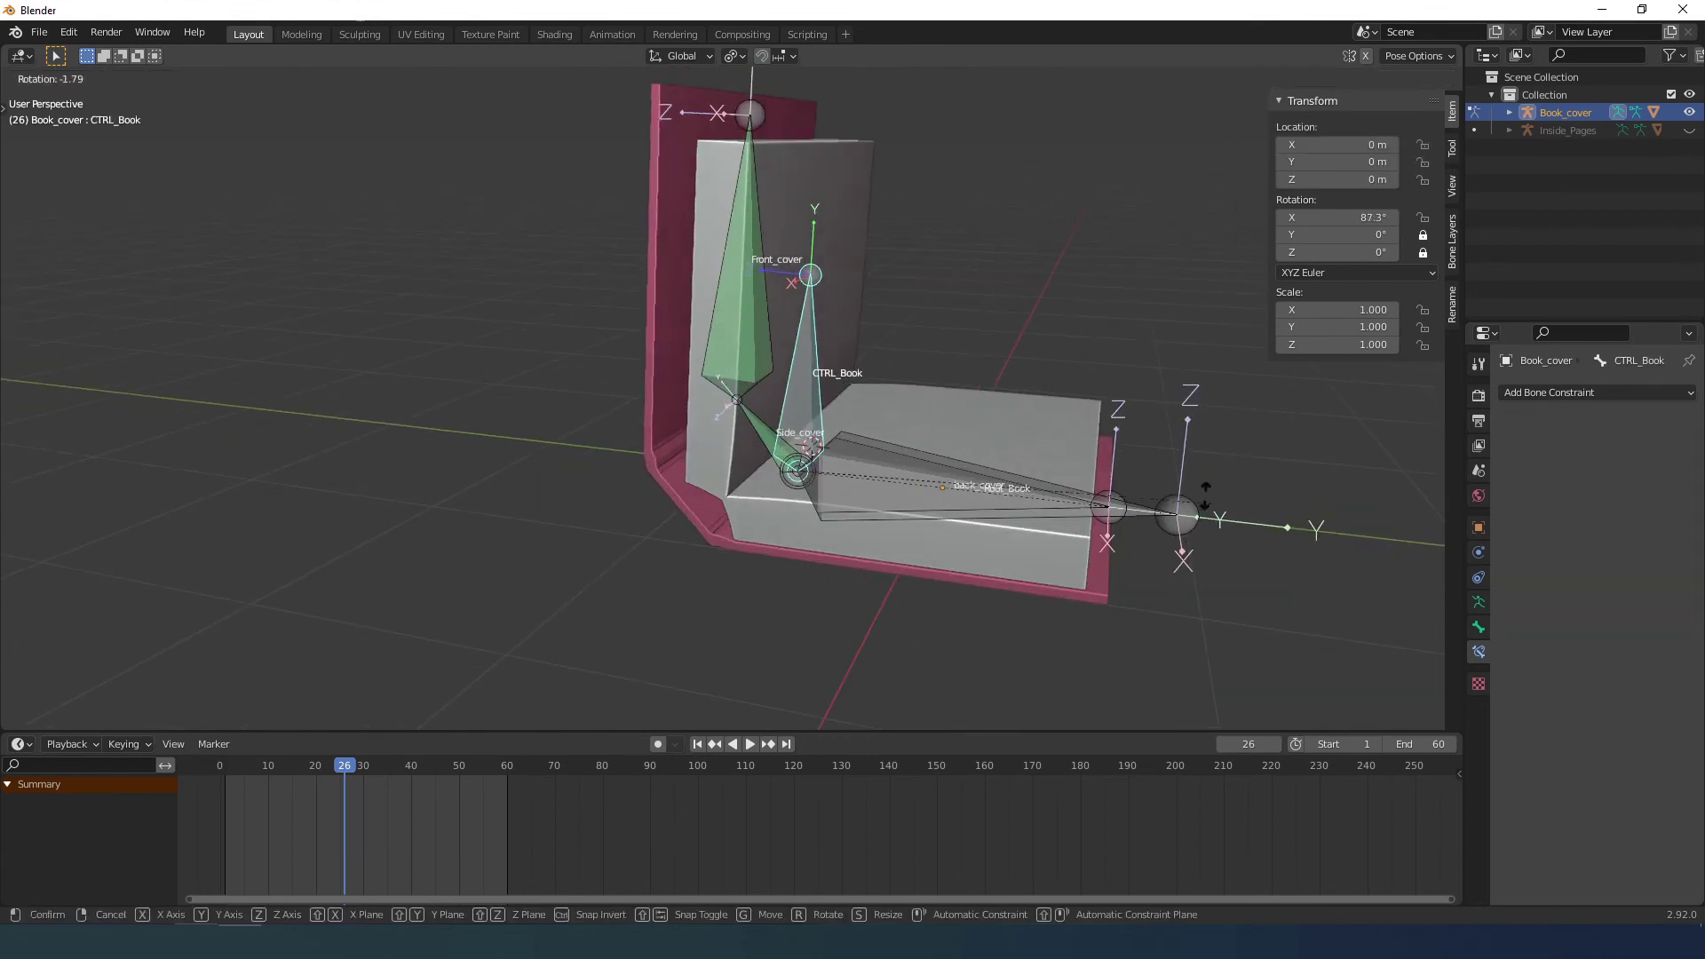
click(813, 288)
middle_drag(813, 290, 744, 446)
click(638, 403)
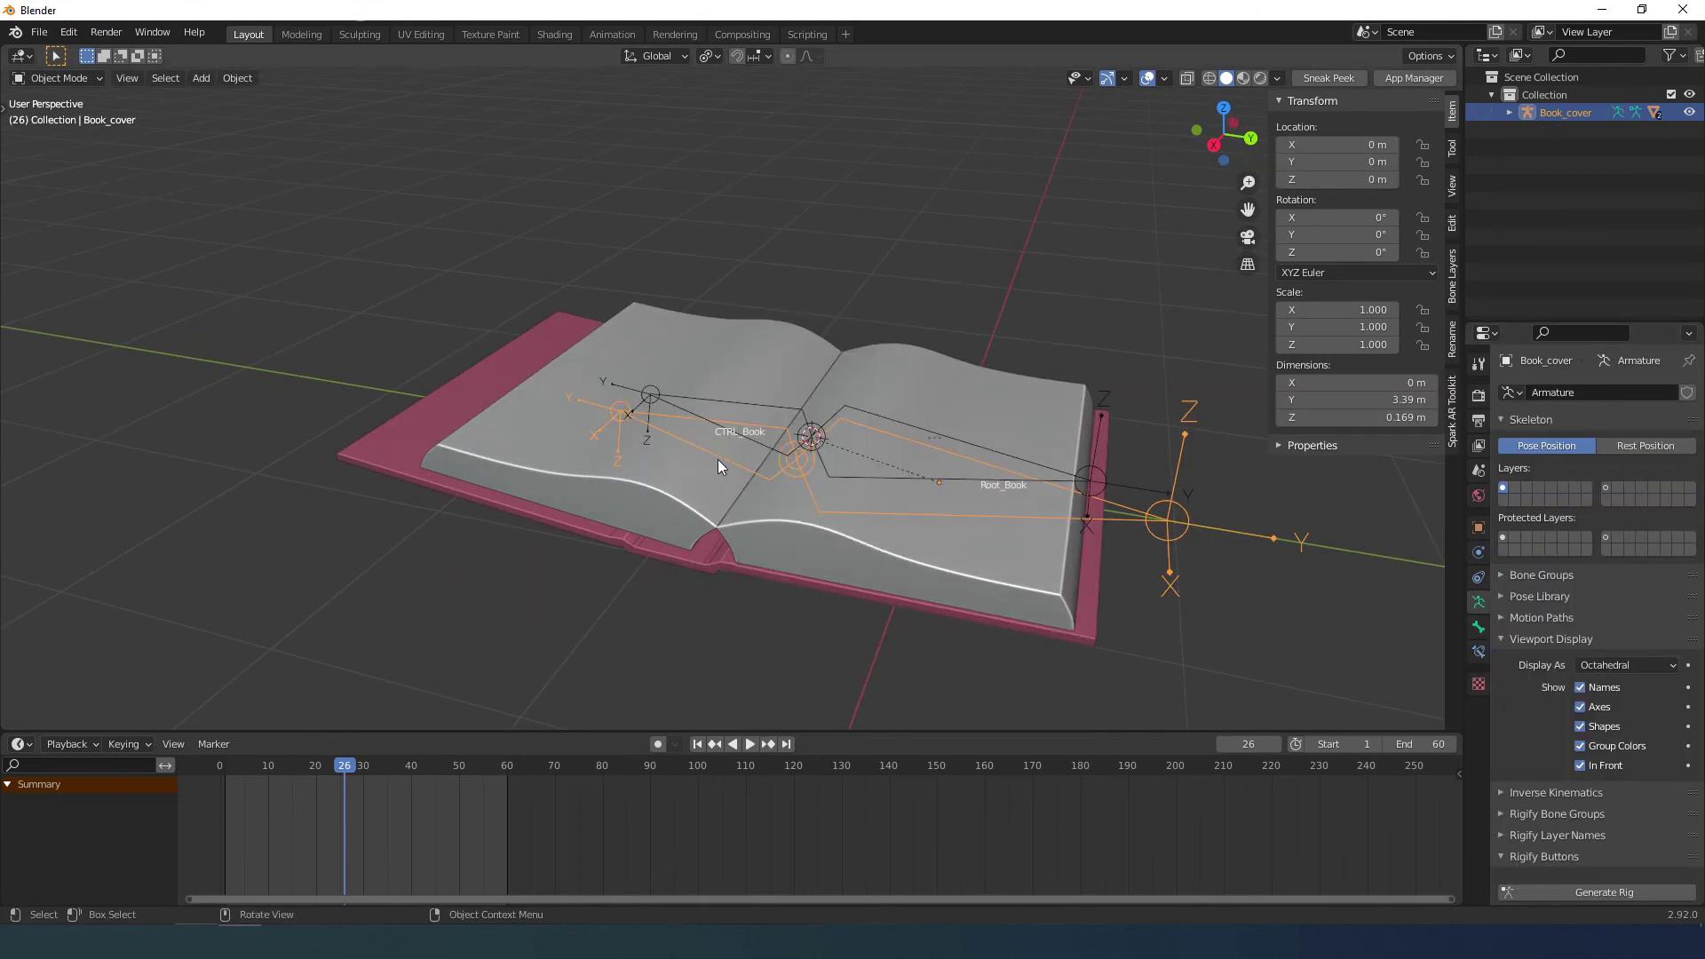
Add a cube-shaped empty at the book and set its display size to 0.79 m.
key(shift+a)
mouse_move(721, 504)
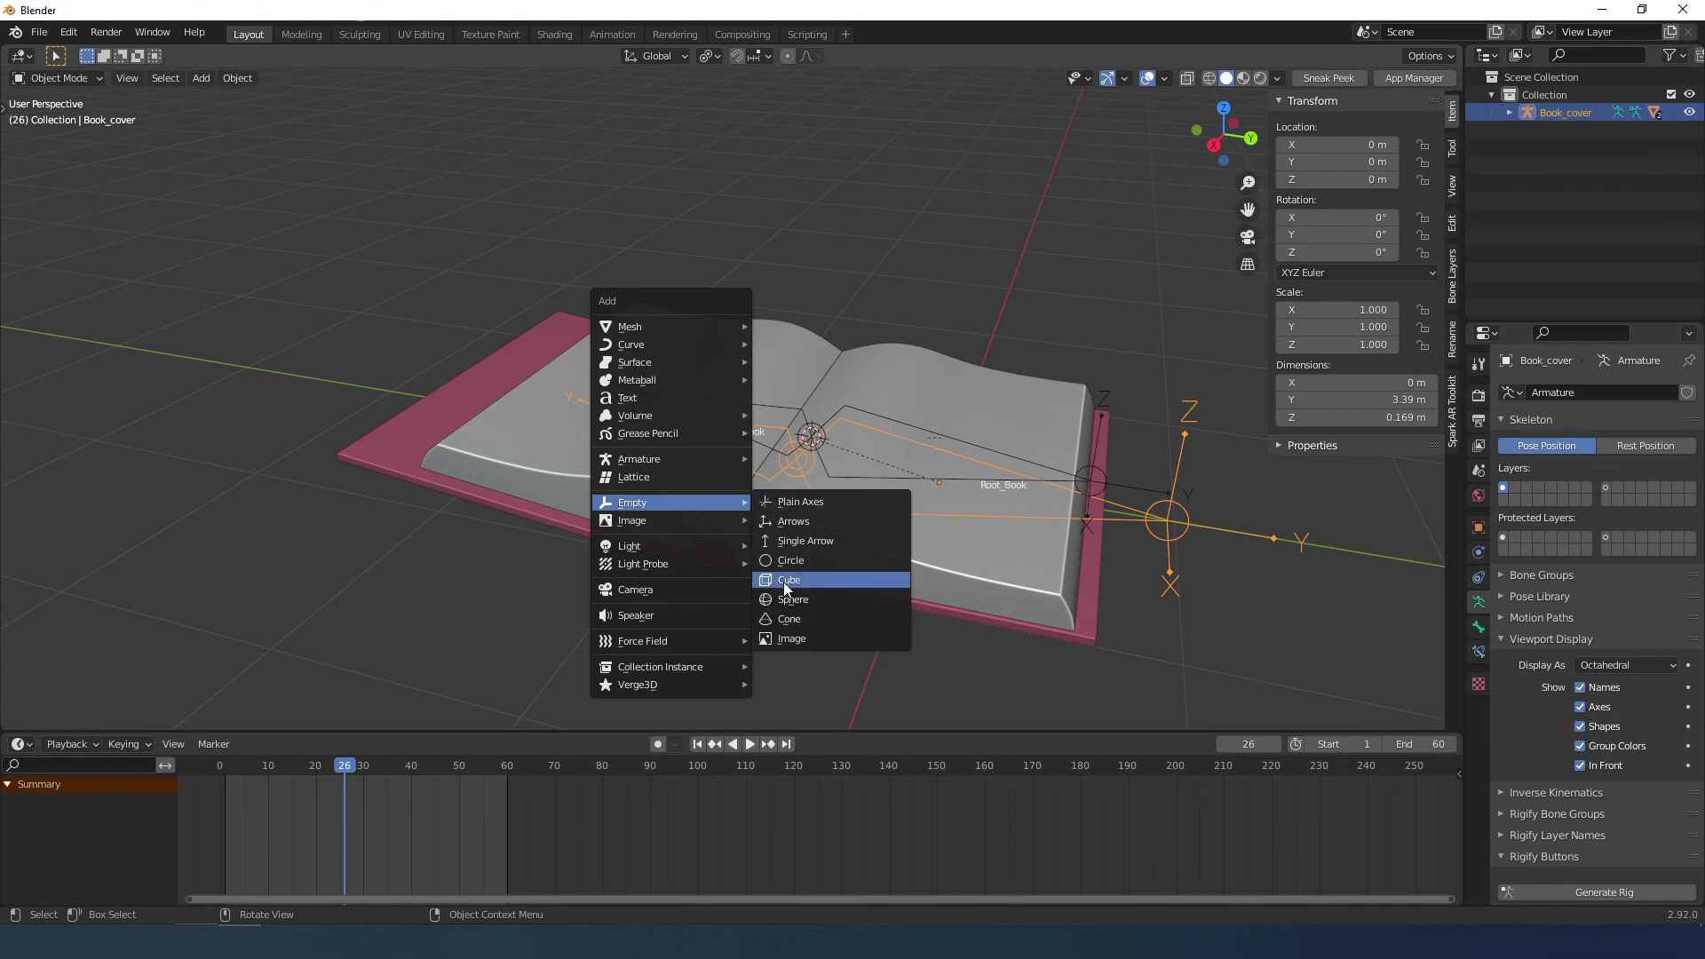
click(784, 581)
scroll(972, 494, down, 1)
middle_drag(974, 496, 1002, 499)
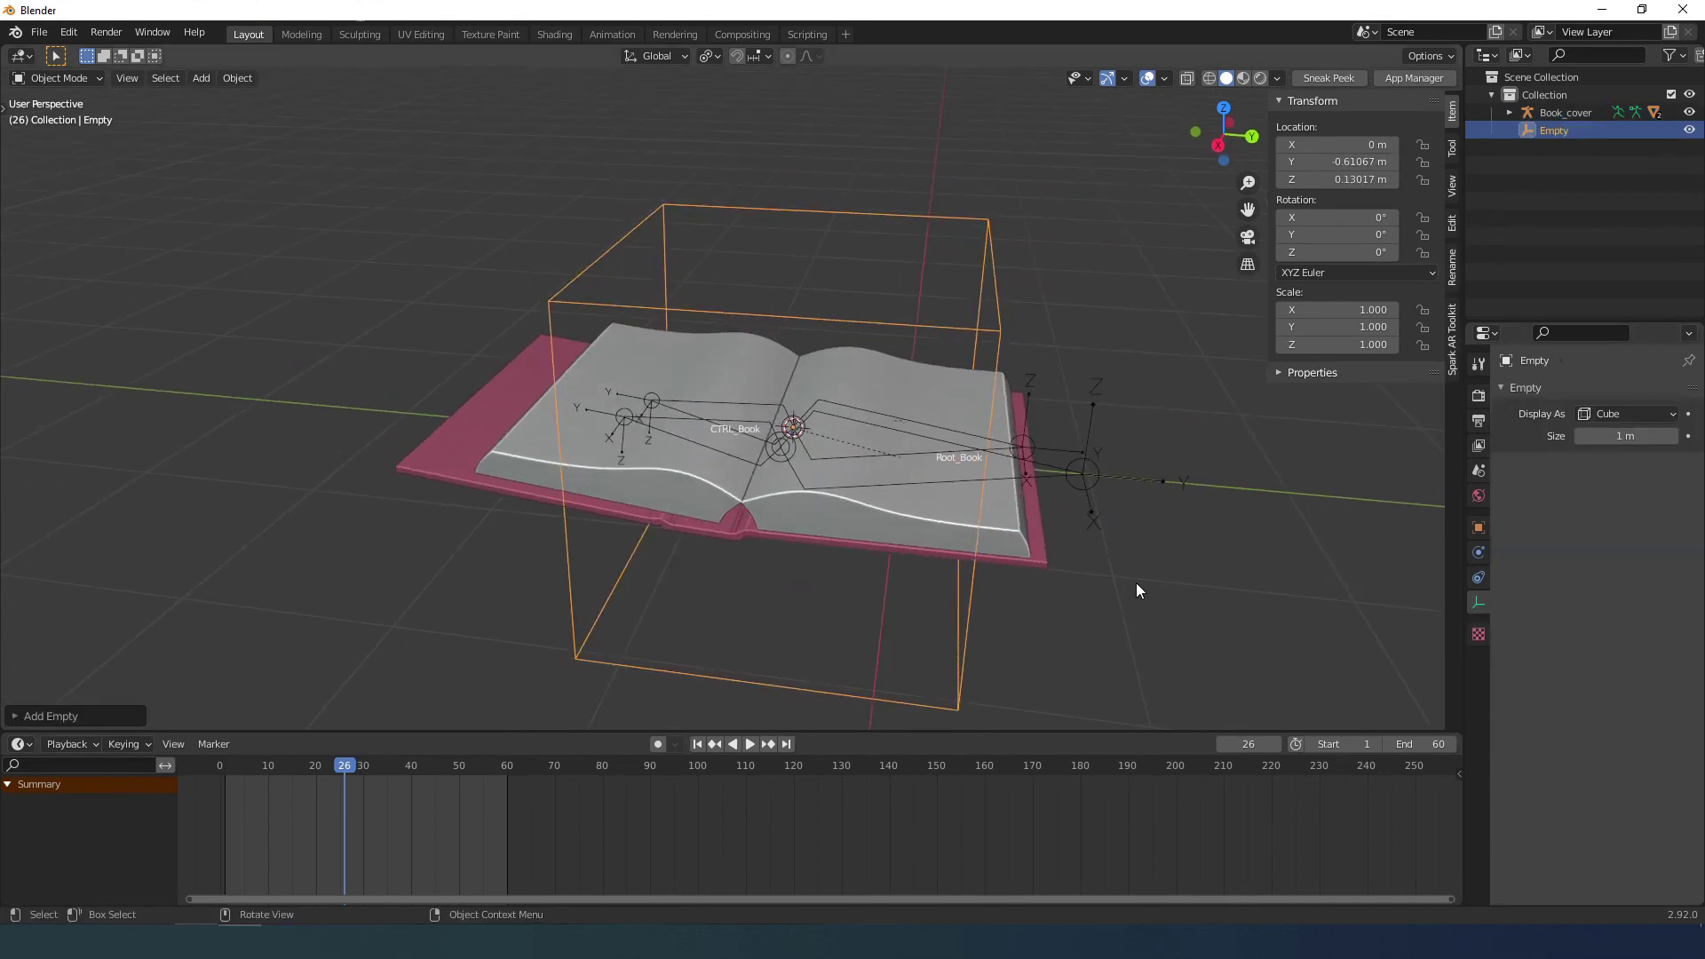
drag(1627, 436, 1606, 436)
Centre the empty over the closed book in top view and parent the book rig to it.
key(KP_7)
key(g)
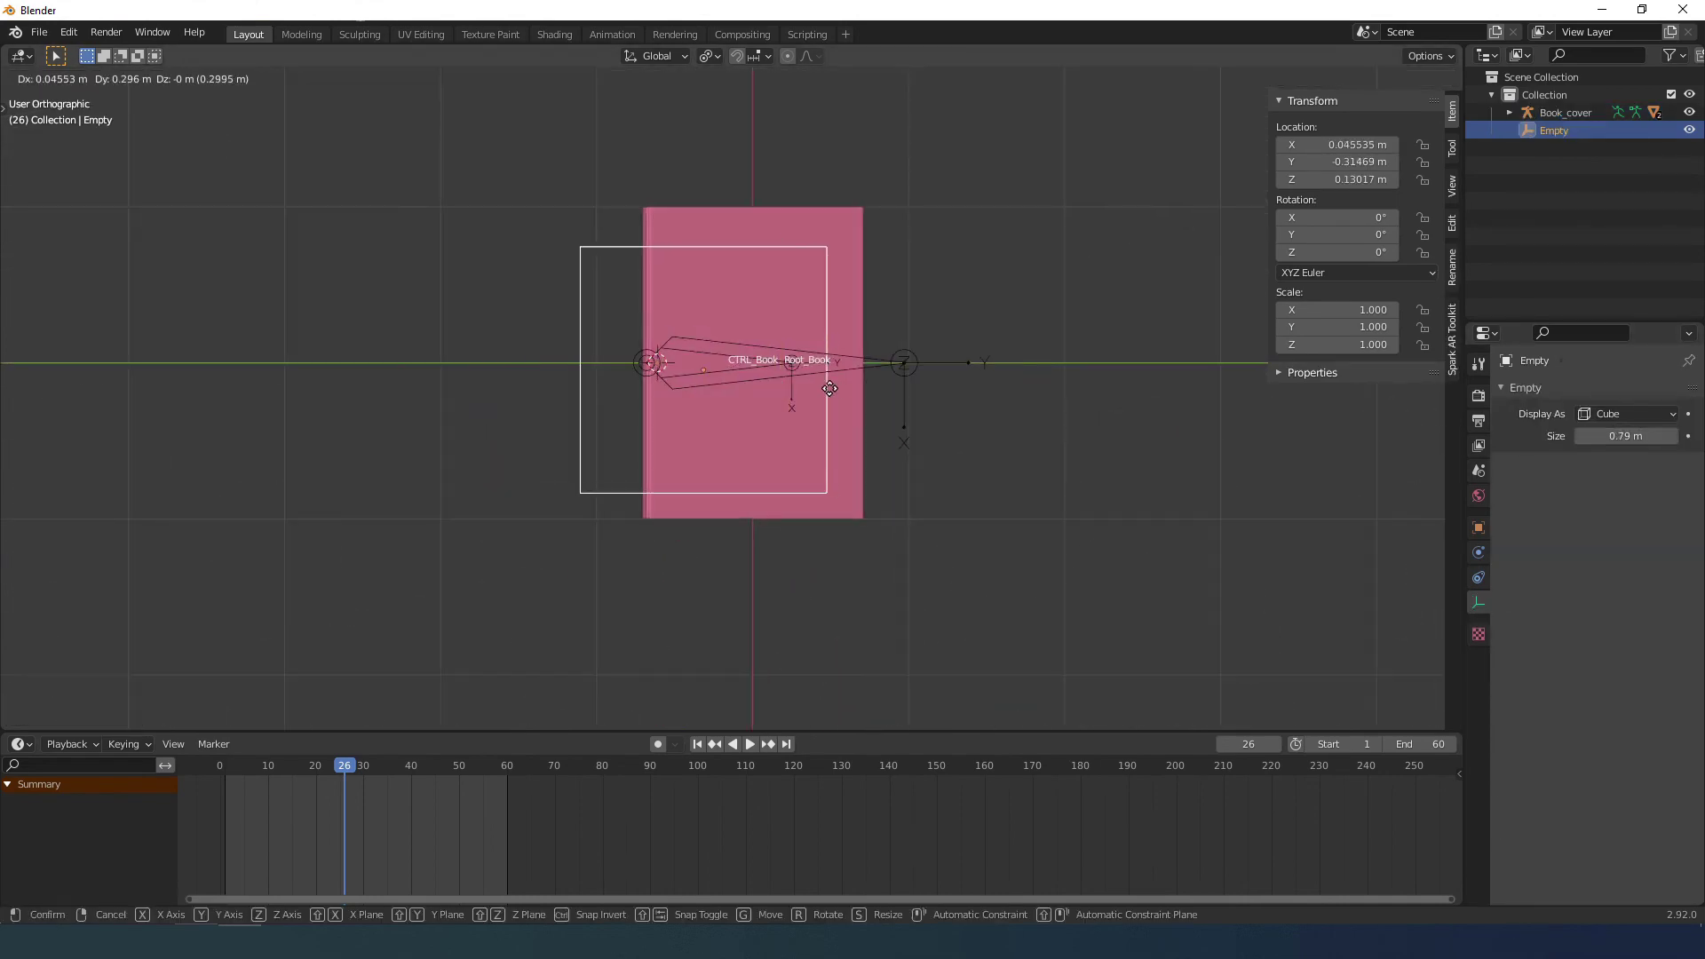
click(872, 382)
key(ctrl+p)
click(966, 437)
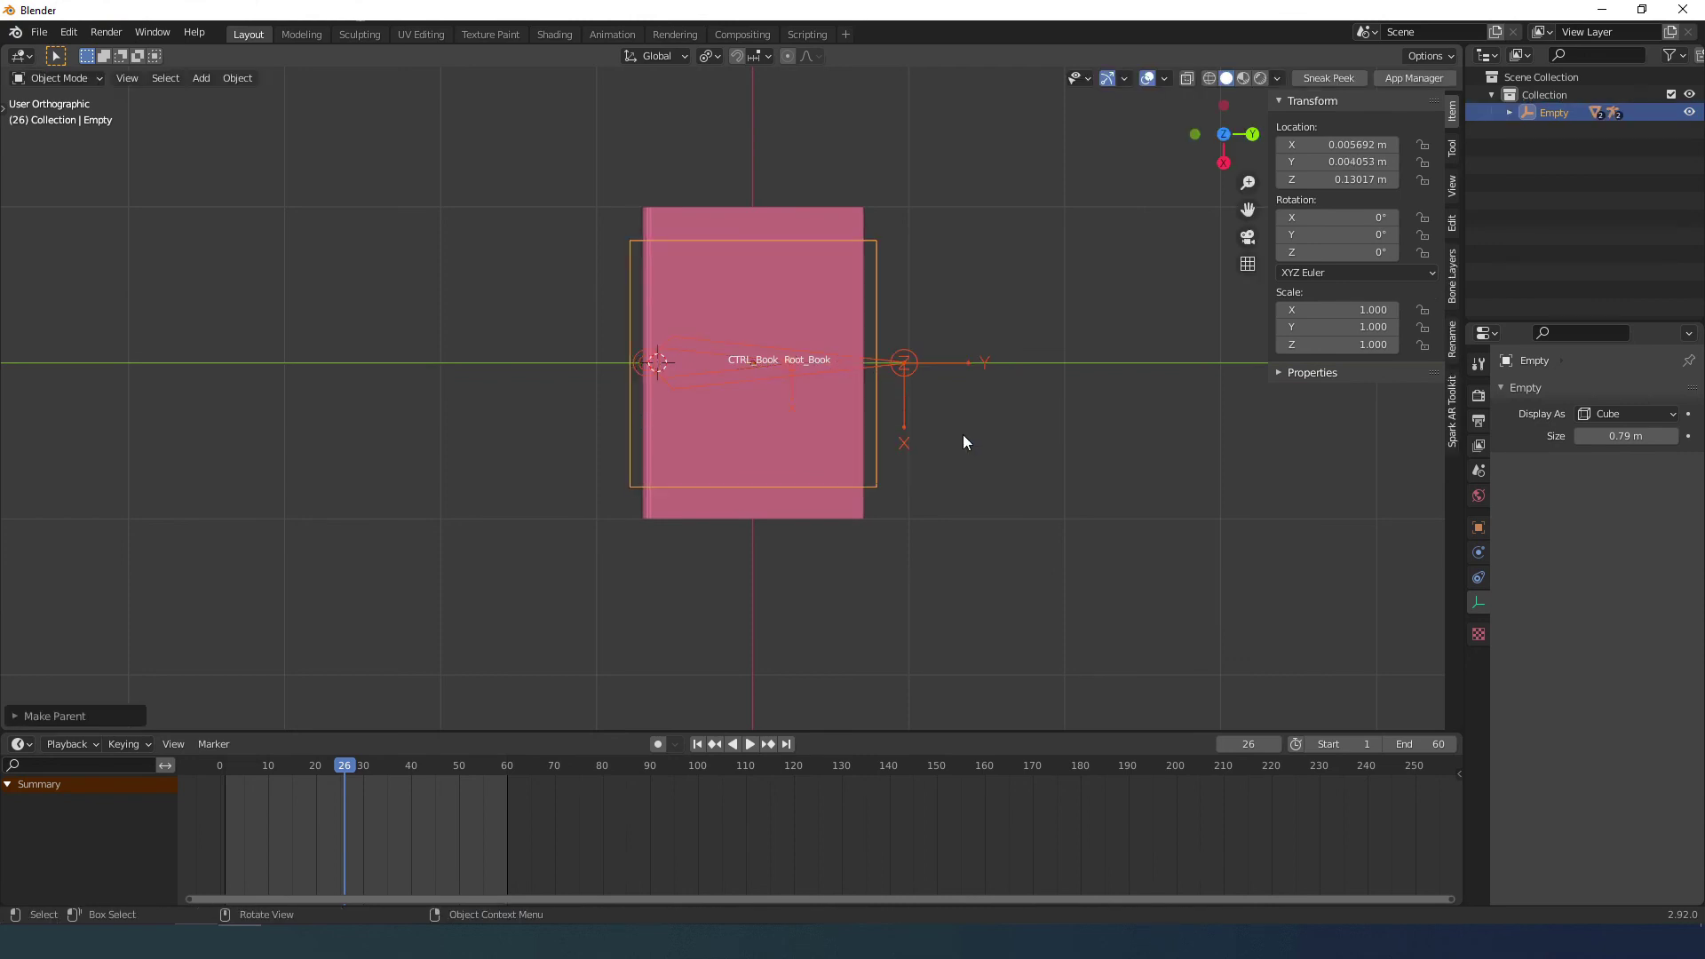
Try rotating the parent empty in the right orthographic view and in perspective to test that the book follows.
middle_drag(962, 434, 872, 343)
key(KP_3)
key(r)
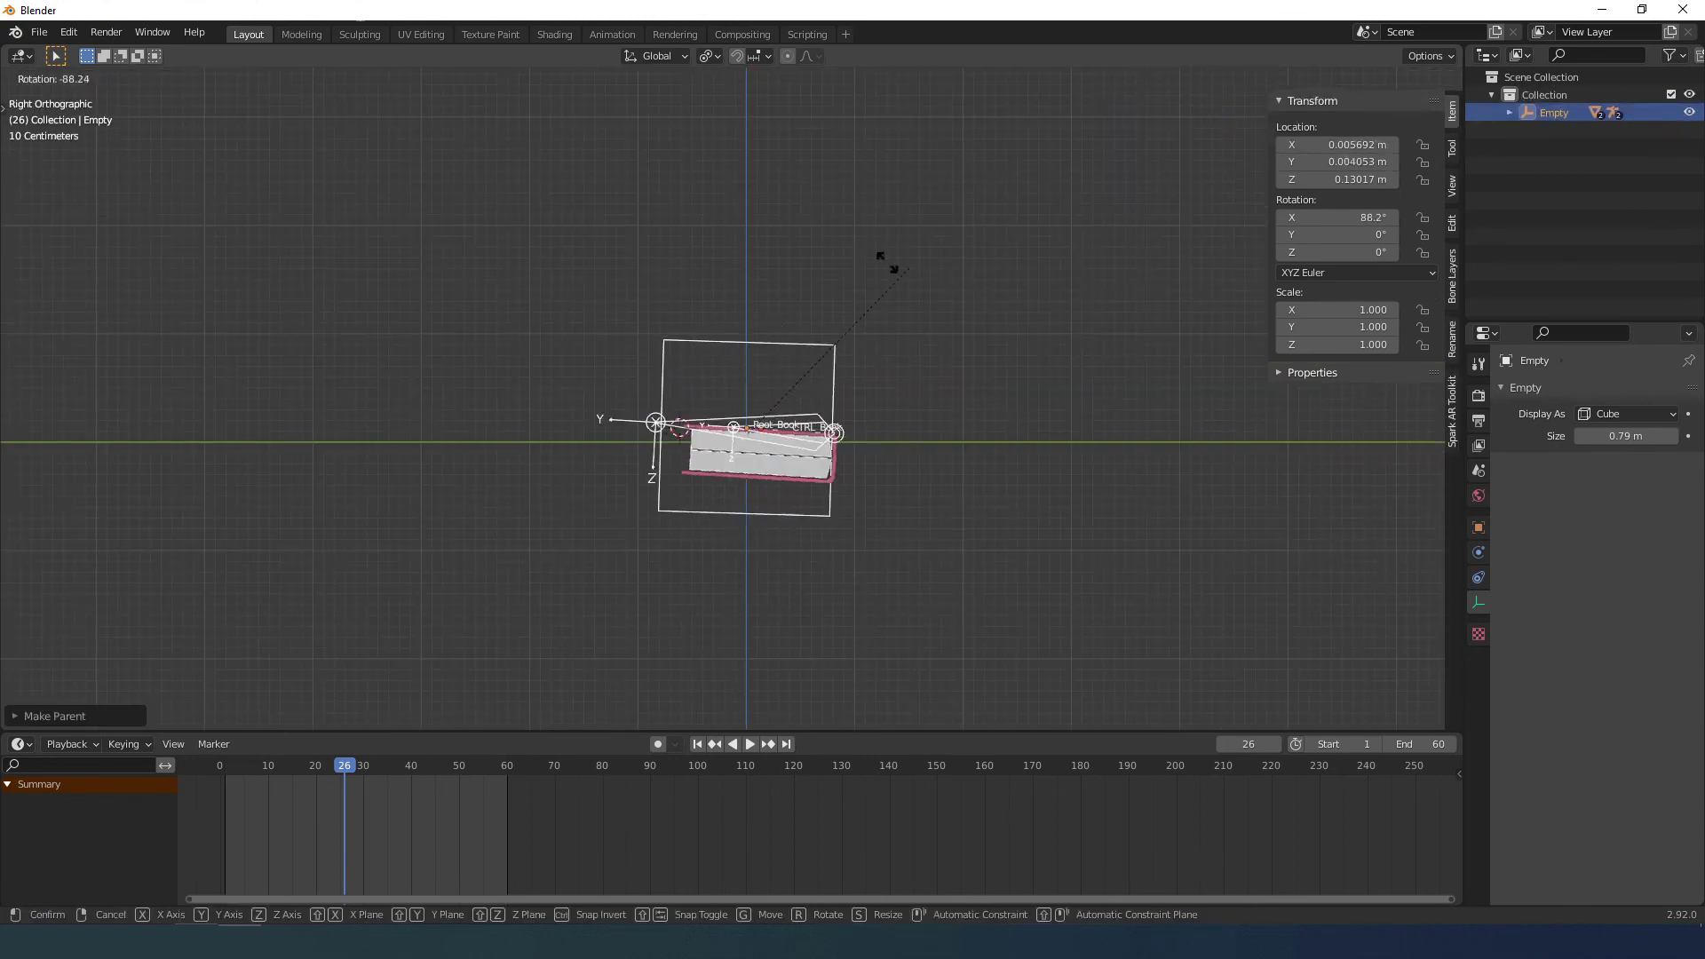
right_click(764, 478)
scroll(764, 477, down, 1)
middle_drag(764, 478, 697, 511)
key(r)
right_click(523, 307)
middle_drag(523, 307, 577, 329)
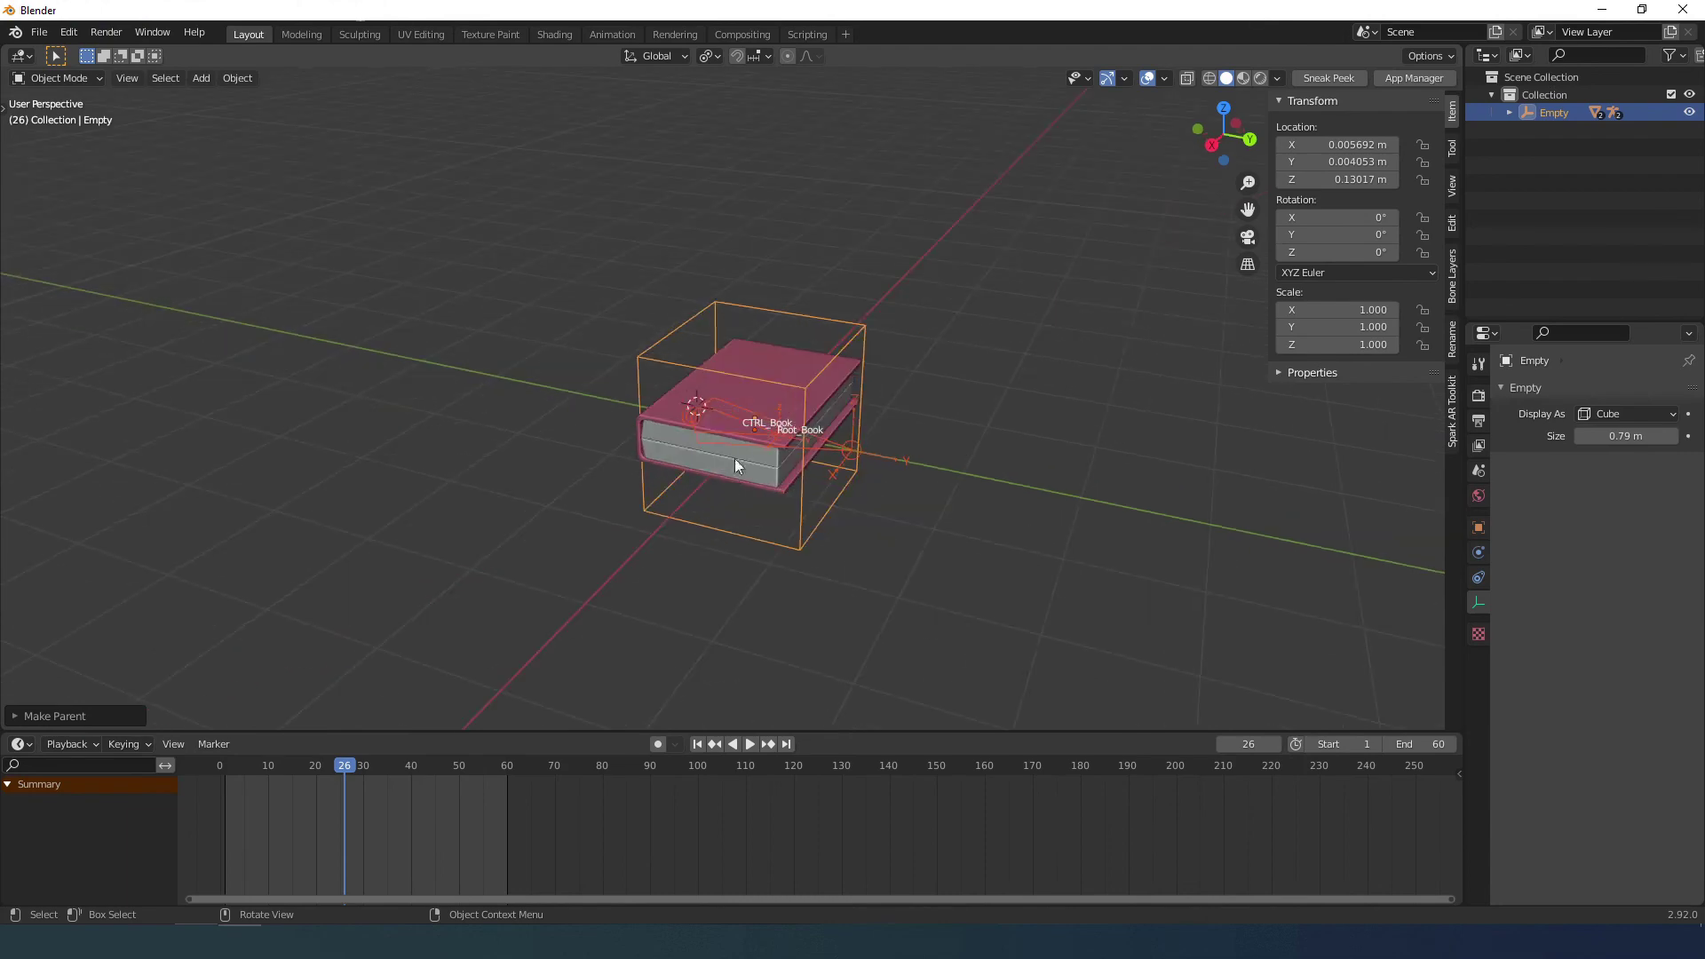
Rotate the CTRL_Book bone in Pose Mode to open the book, and return to Object Mode.
click(751, 432)
key(ctrl+Tab)
click(728, 430)
scroll(737, 435, up, 3)
key(r)
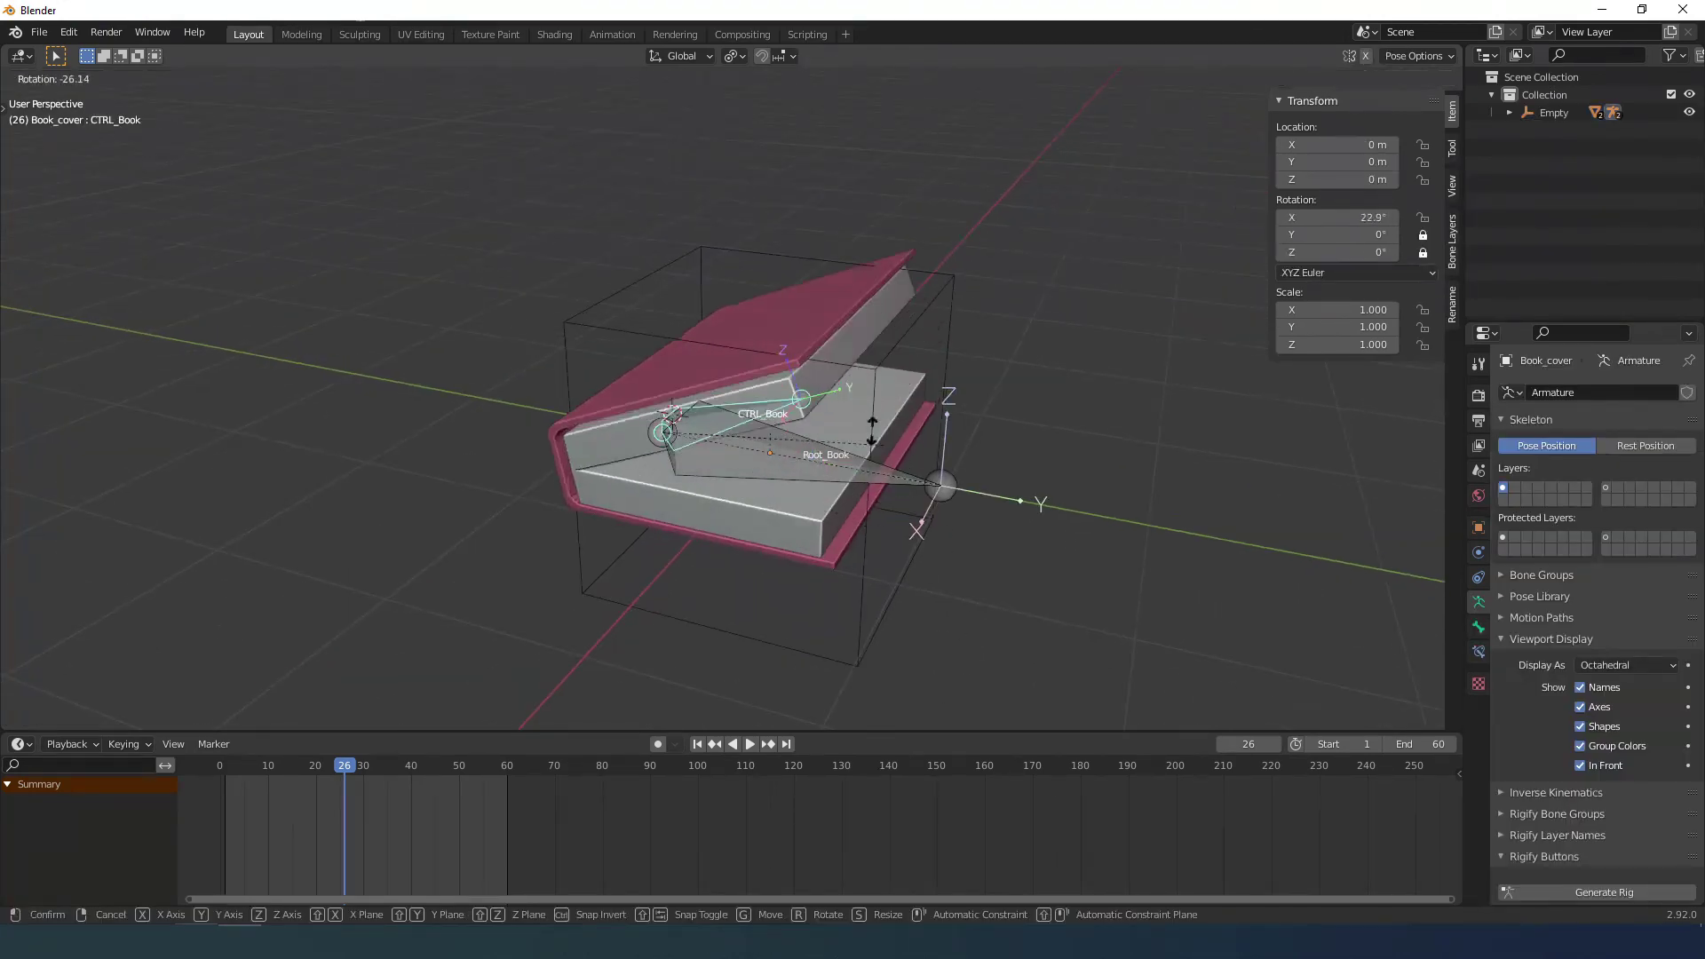
click(849, 363)
key(ctrl+Tab)
Try moving the parent empty with the book open.
click(897, 427)
click(933, 468)
click(938, 480)
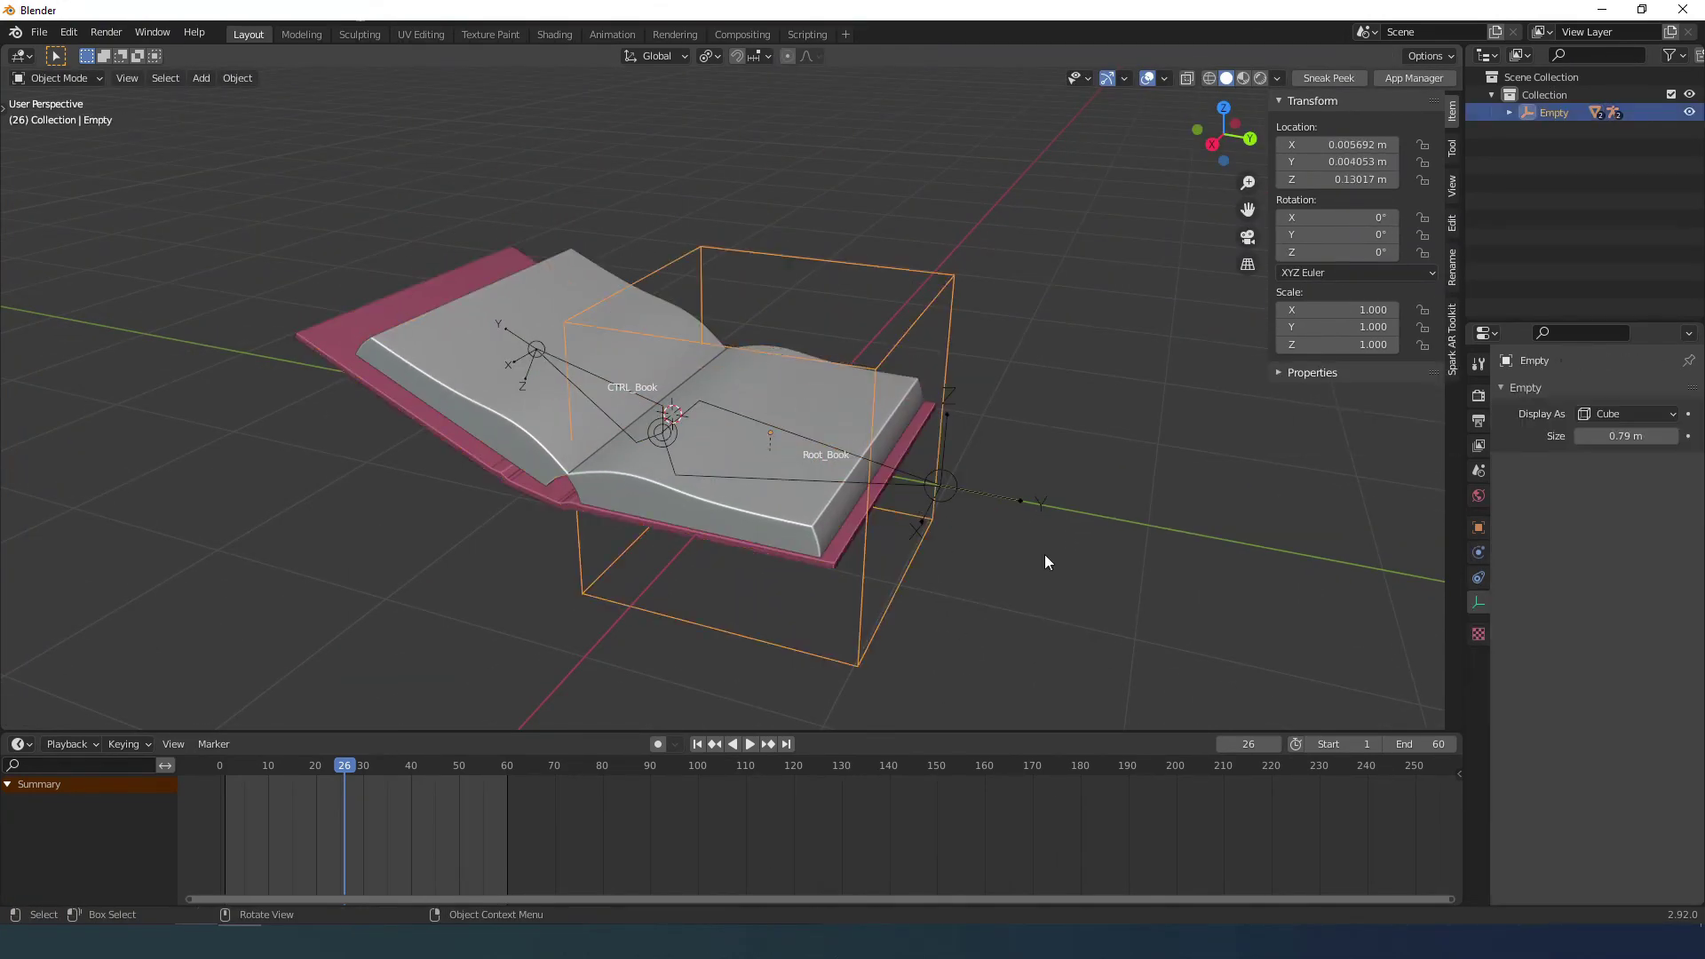
key(g)
right_click(943, 497)
Add a ground plane beneath the book, scaled to 2.441 and lowered to about Z -0.033 m.
scroll(923, 491, down, 1)
key(shift+a)
mouse_move(738, 290)
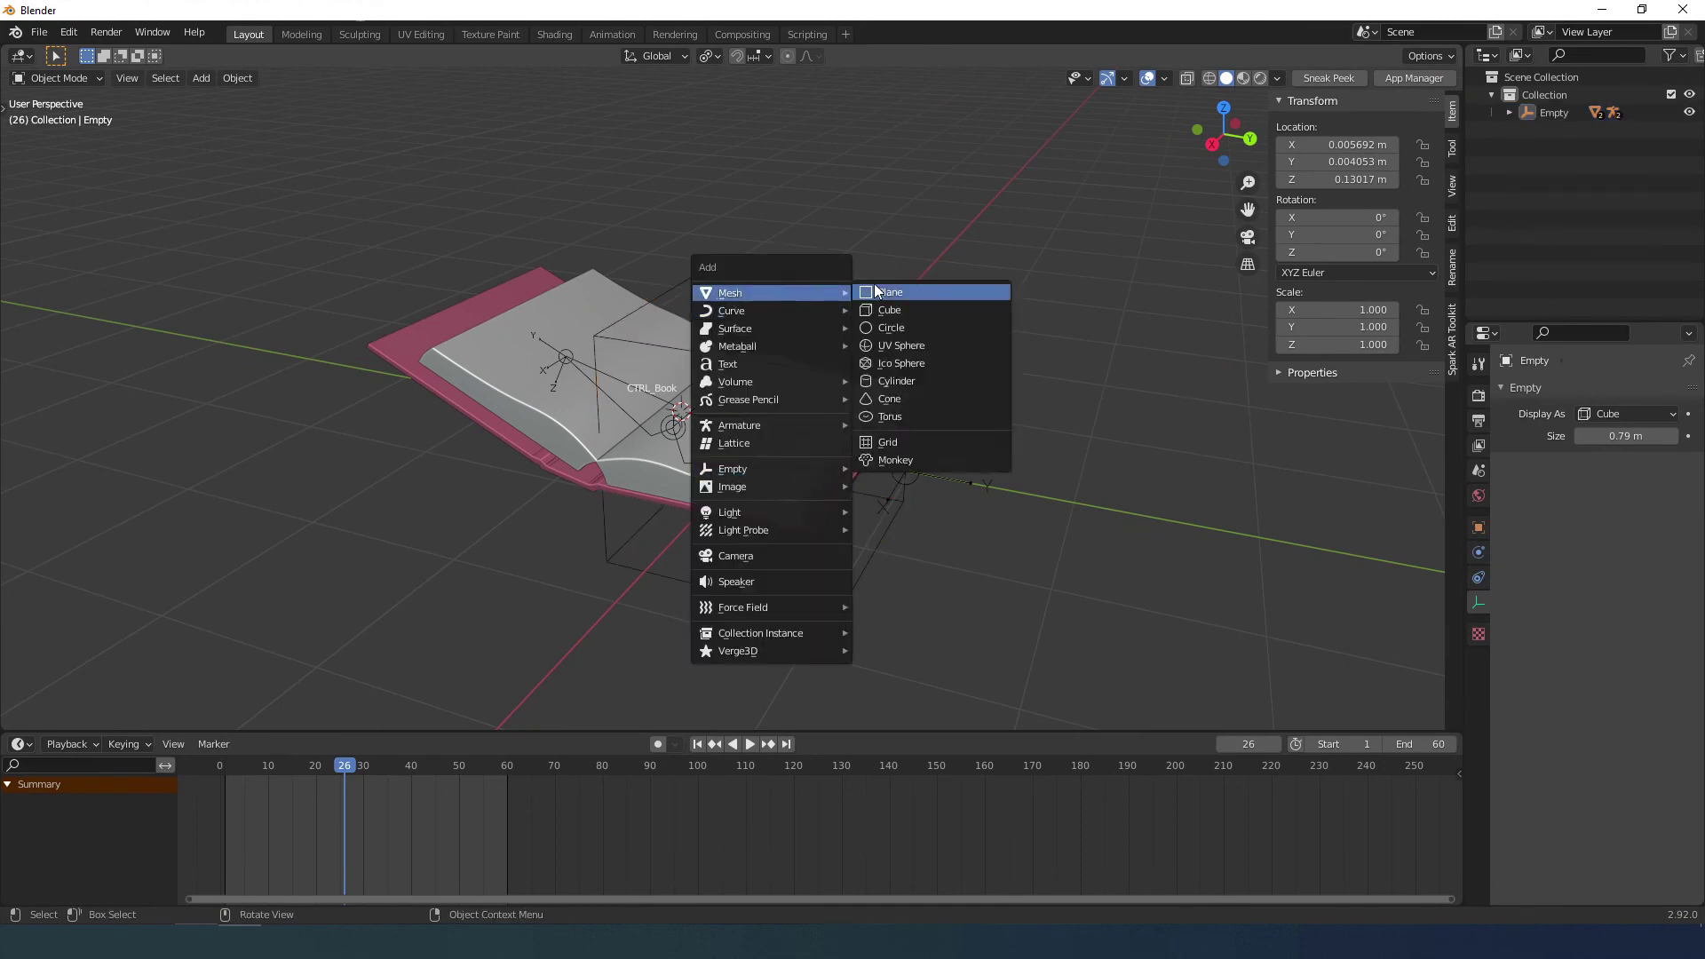
click(942, 290)
Add a Sun light with strength 2.99 and place it at about X 1.38 m, Y -4.18 m, Z 1.97 m.
key(shift+a)
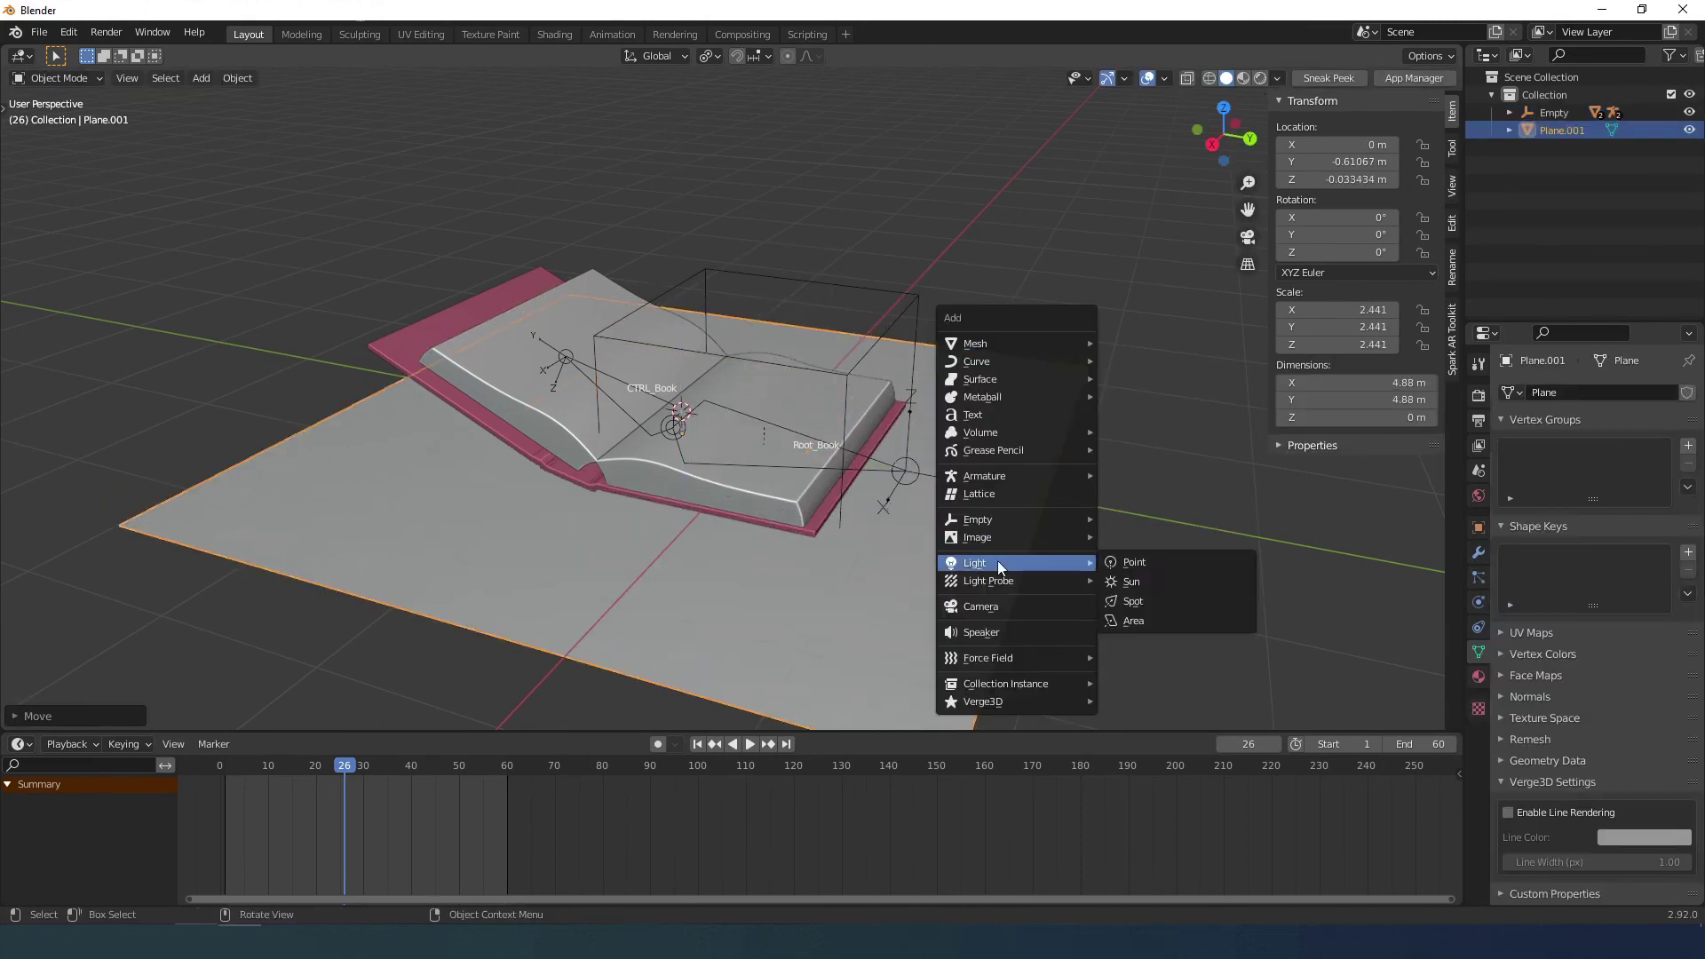
click(1132, 581)
key(g)
click(450, 225)
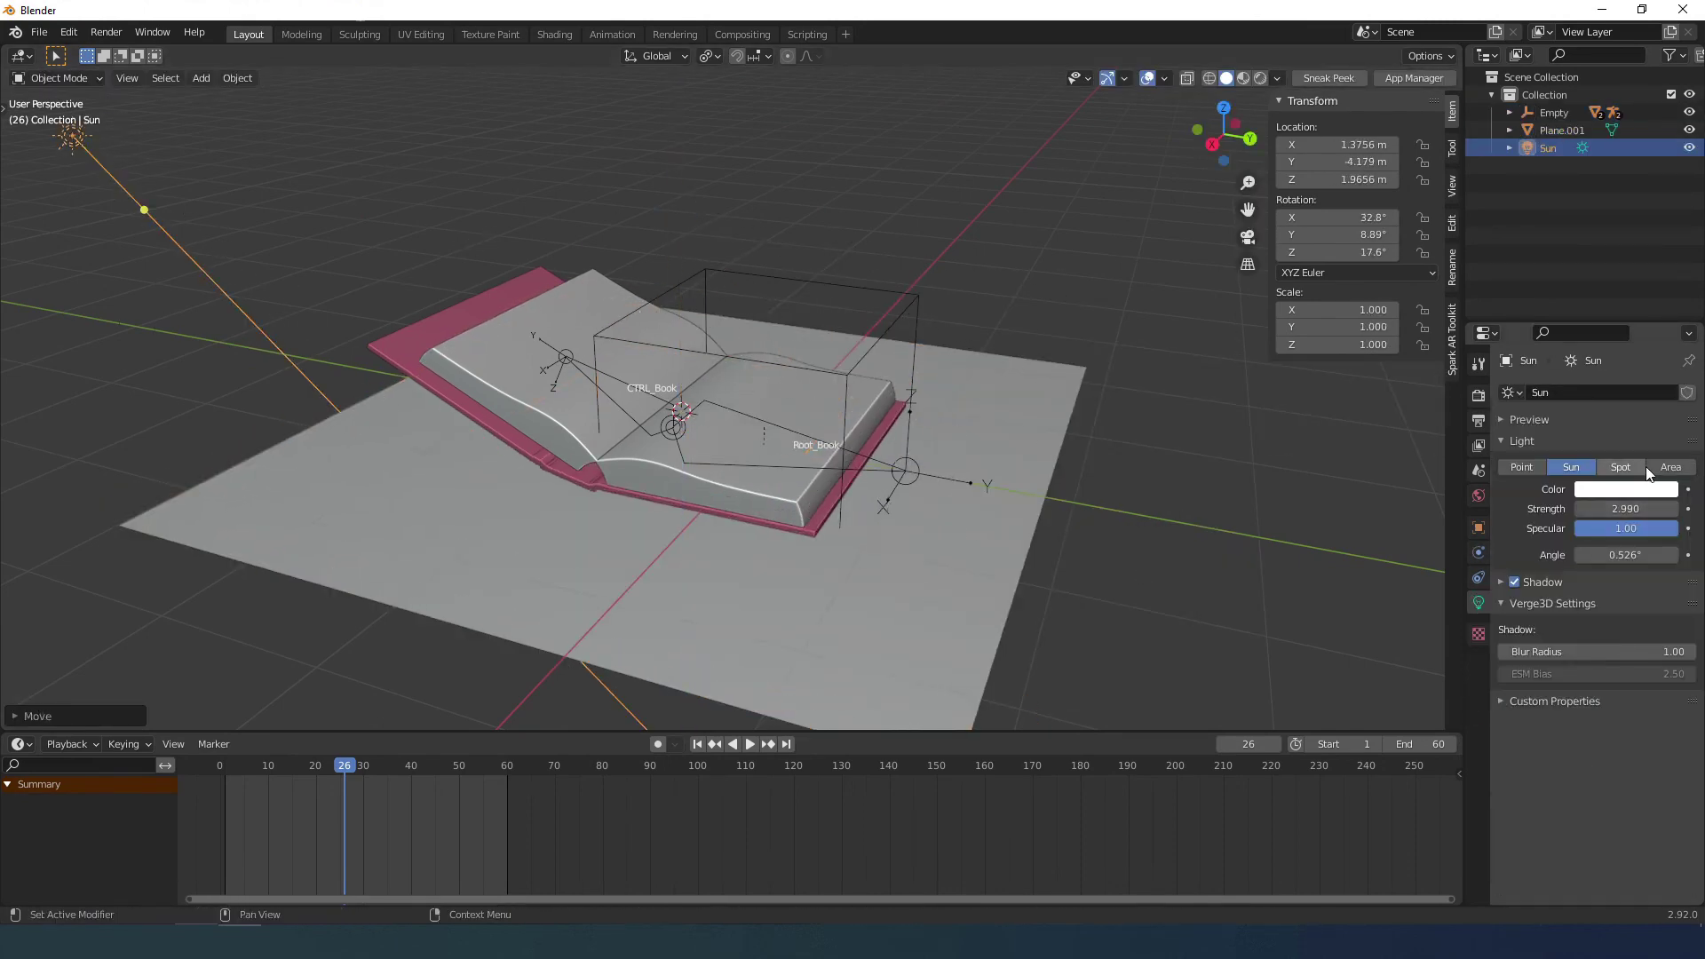
Switch the viewport to rendered shading and give the pages a new material with a light purple base colour.
click(1260, 80)
key(alt+a)
click(830, 417)
click(1479, 676)
click(1622, 468)
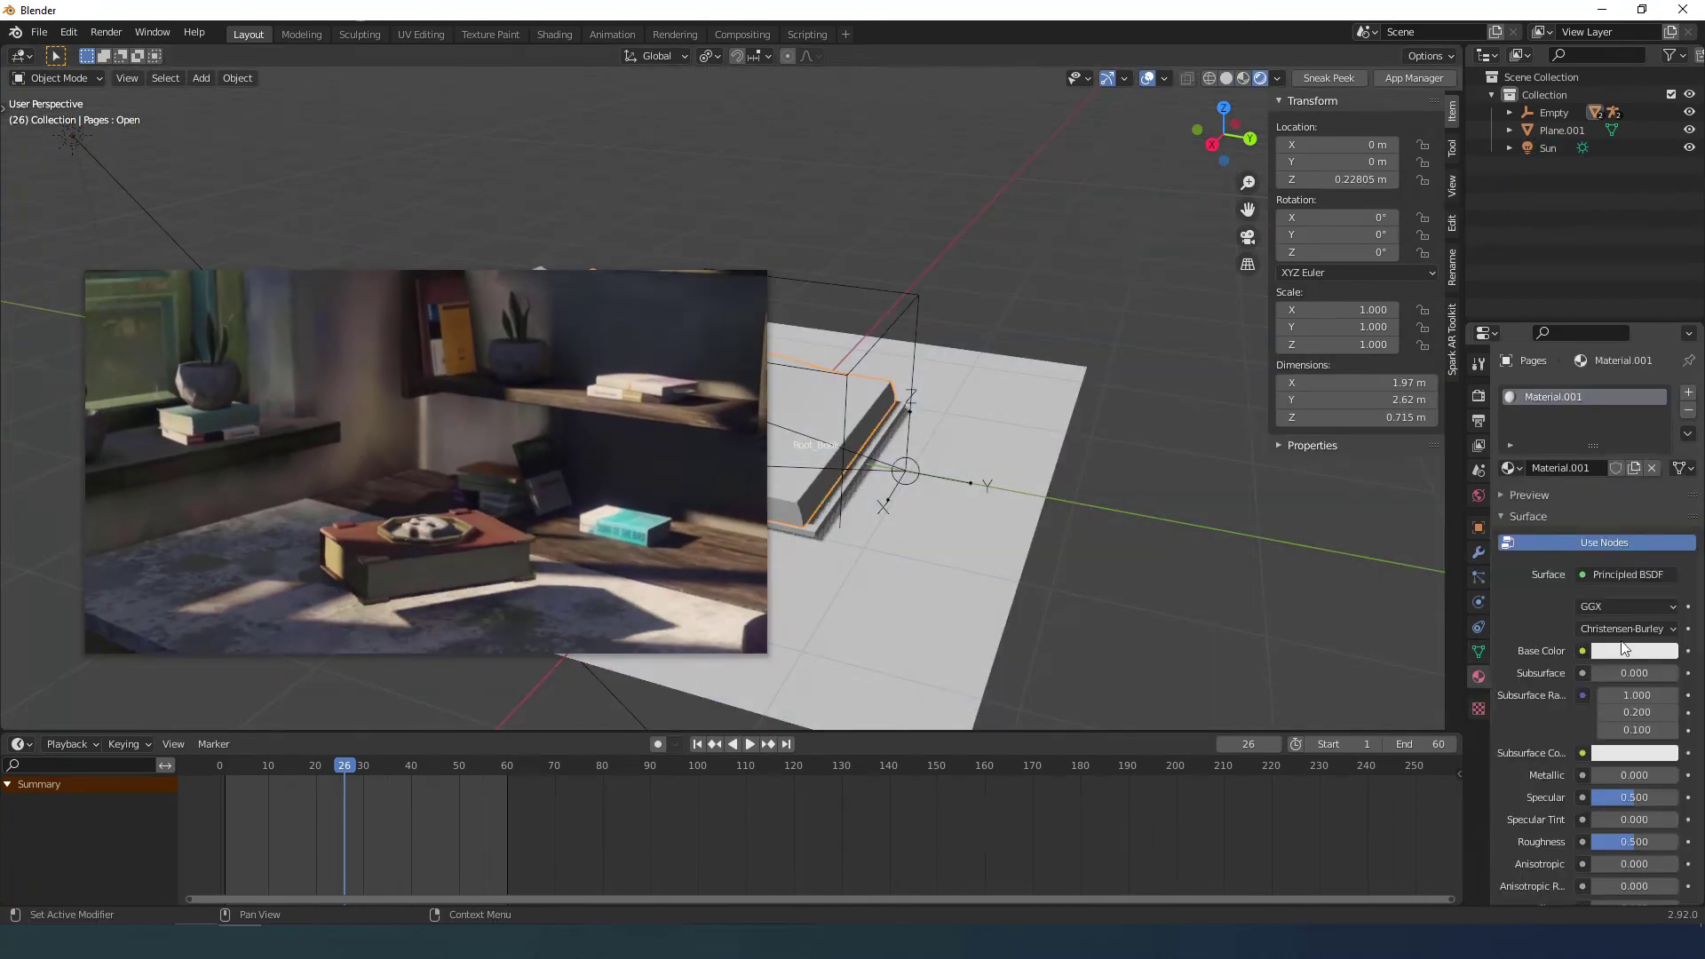
click(1624, 650)
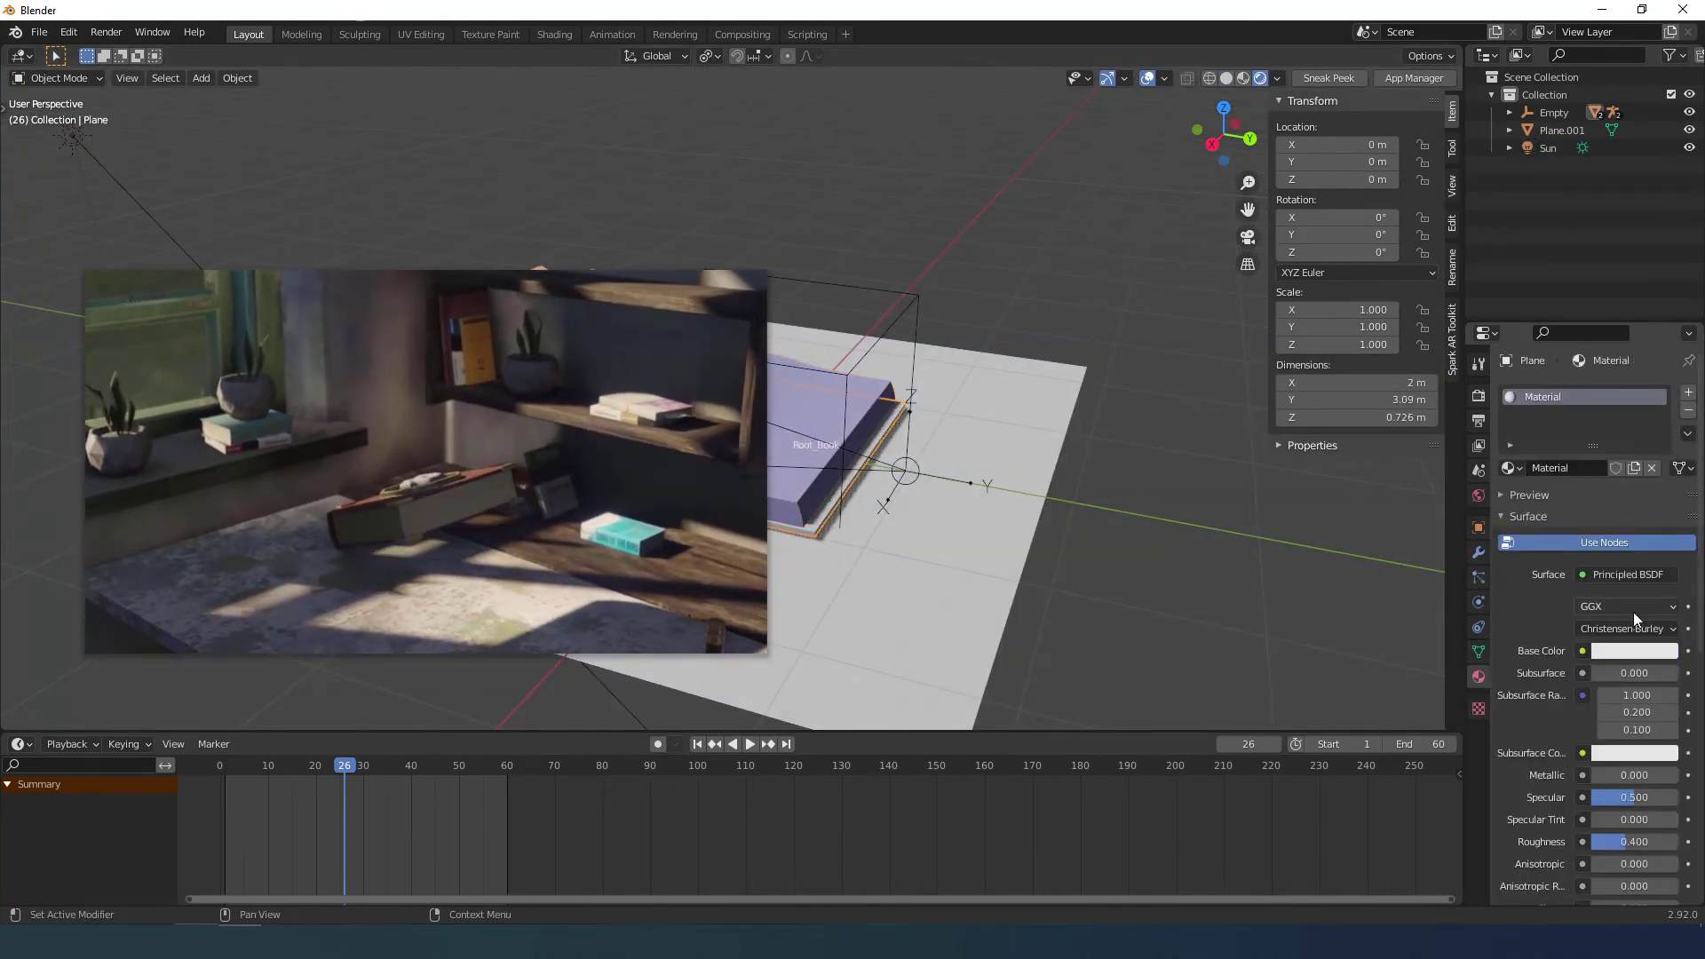
Set the book cover's base colour to red and the ground plane's base colour to a dark muted blue.
click(1633, 651)
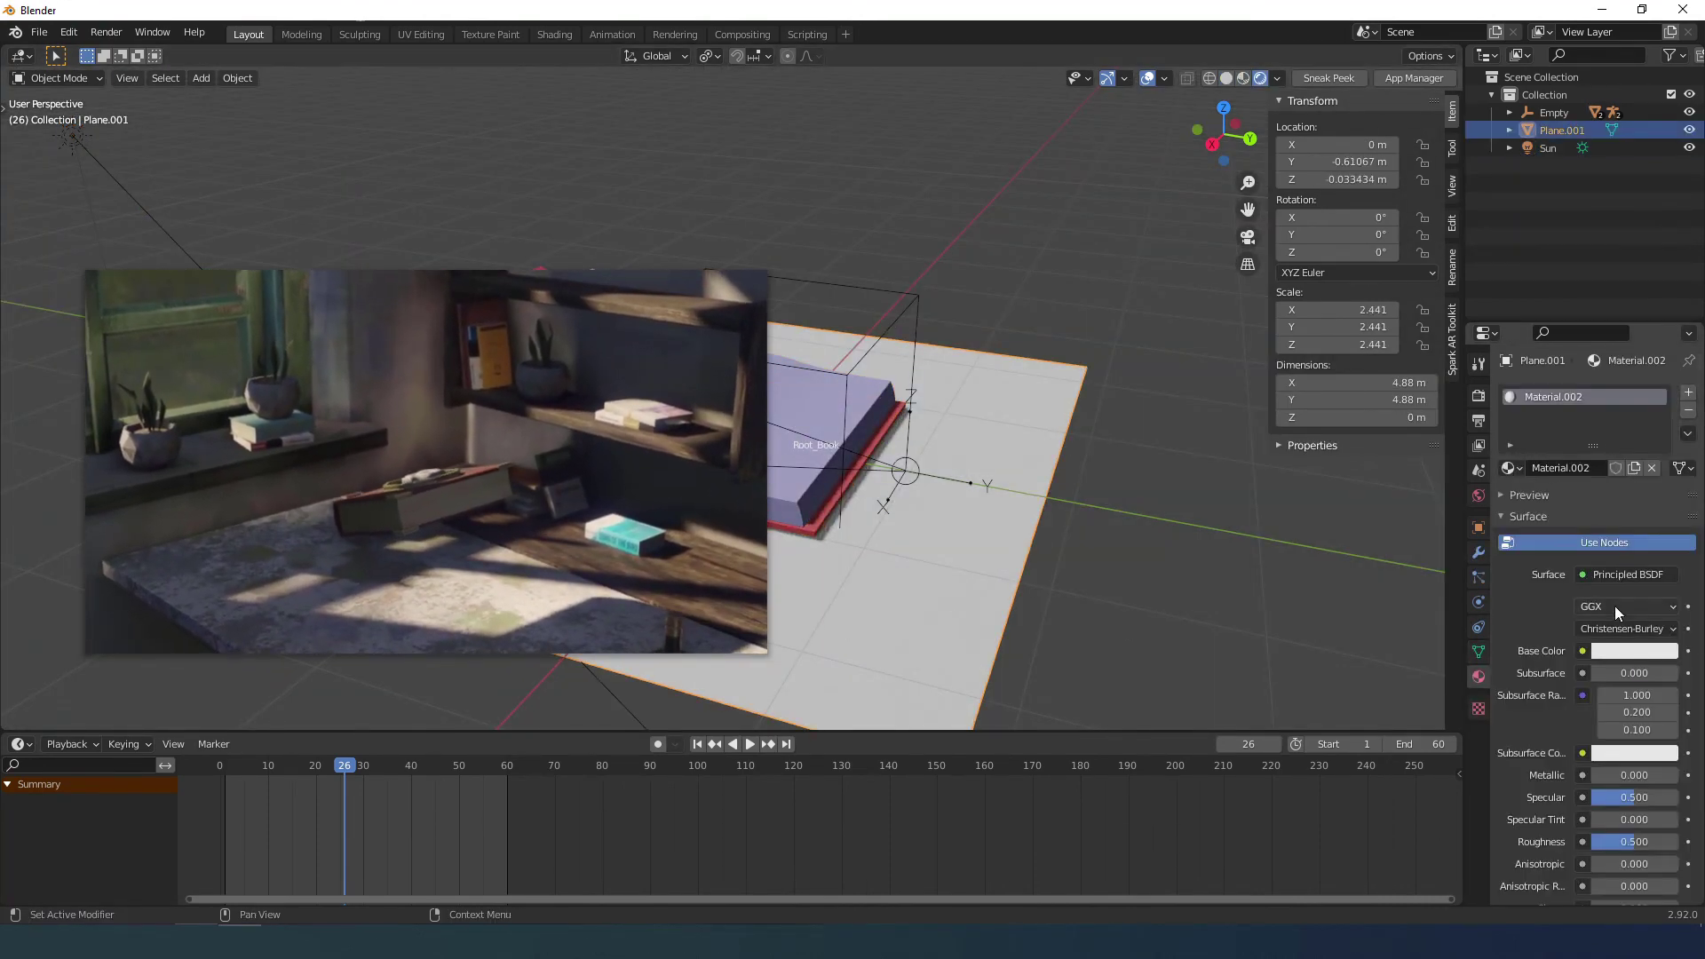
click(1633, 651)
drag(1664, 406, 1664, 506)
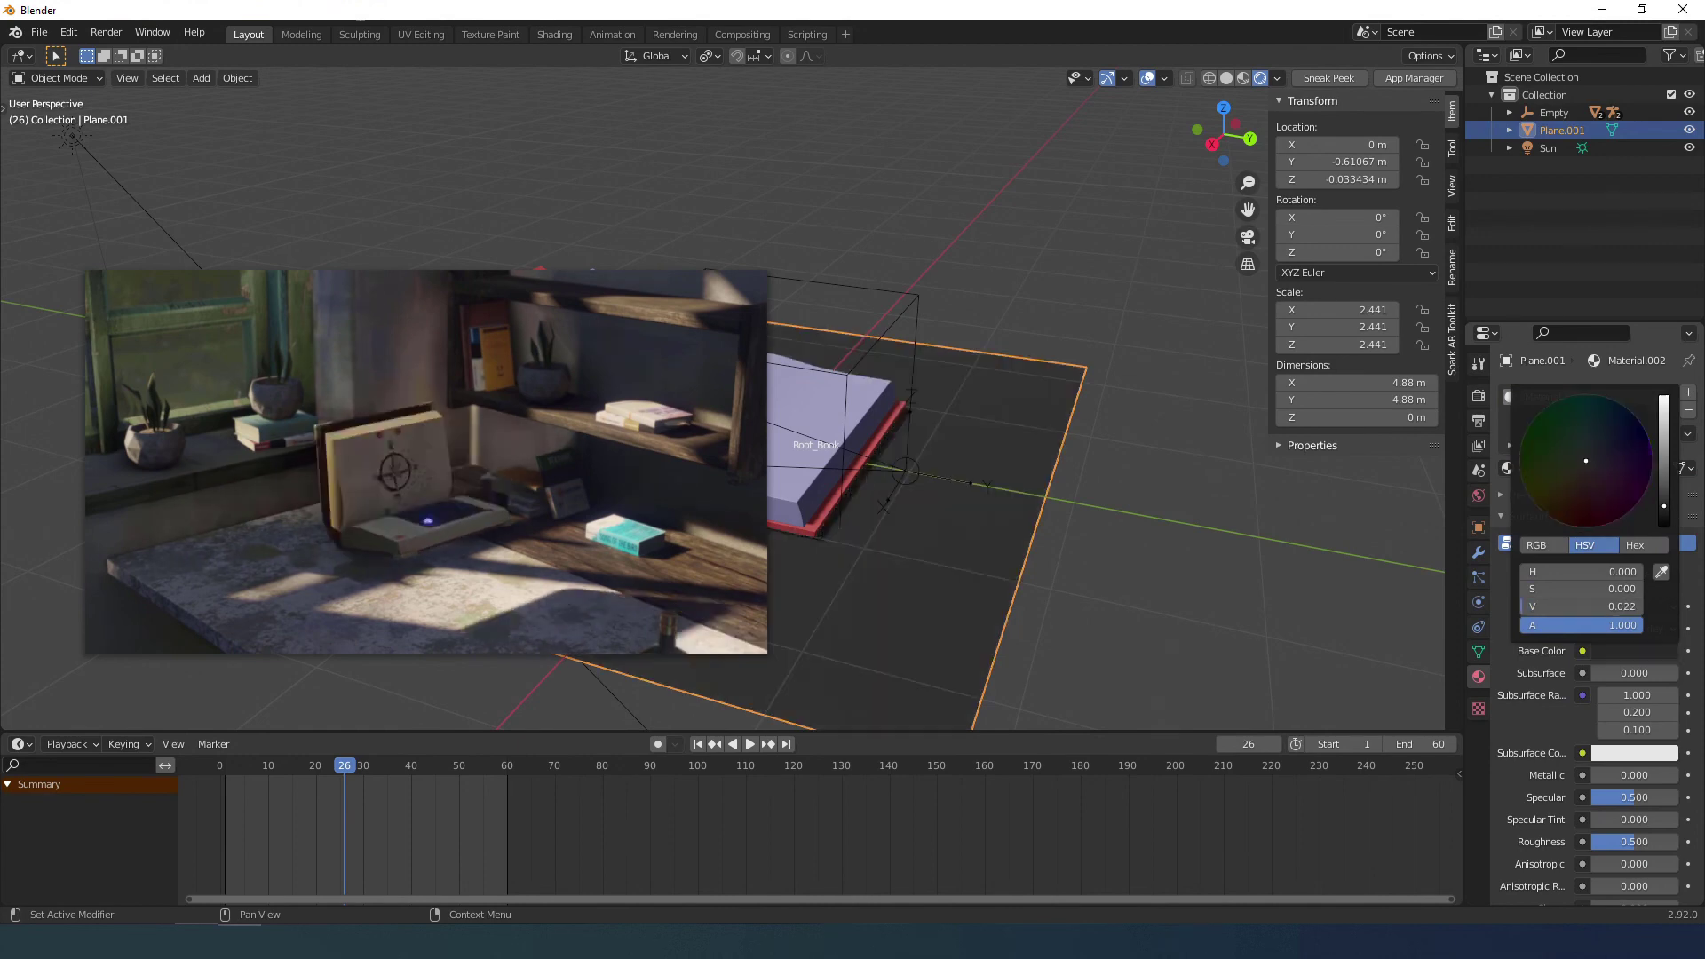
click(1591, 446)
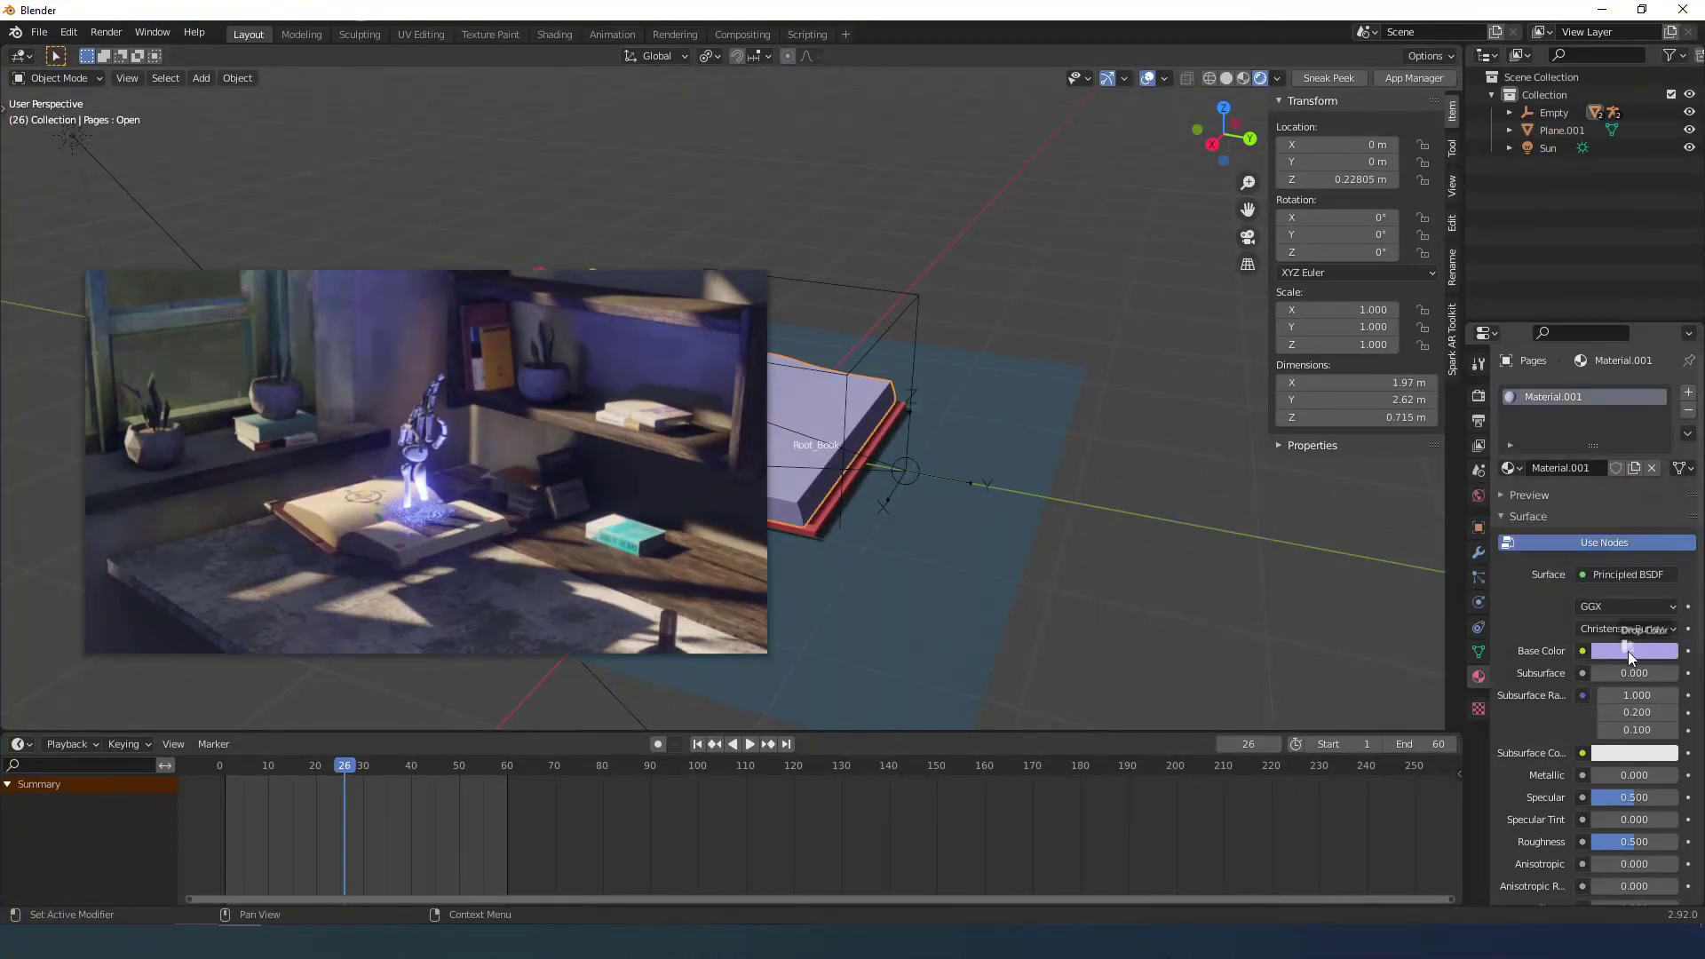
Lighten the pages' base colour to pale lavender and set the render engine to Cycles with GPU Compute.
click(1628, 652)
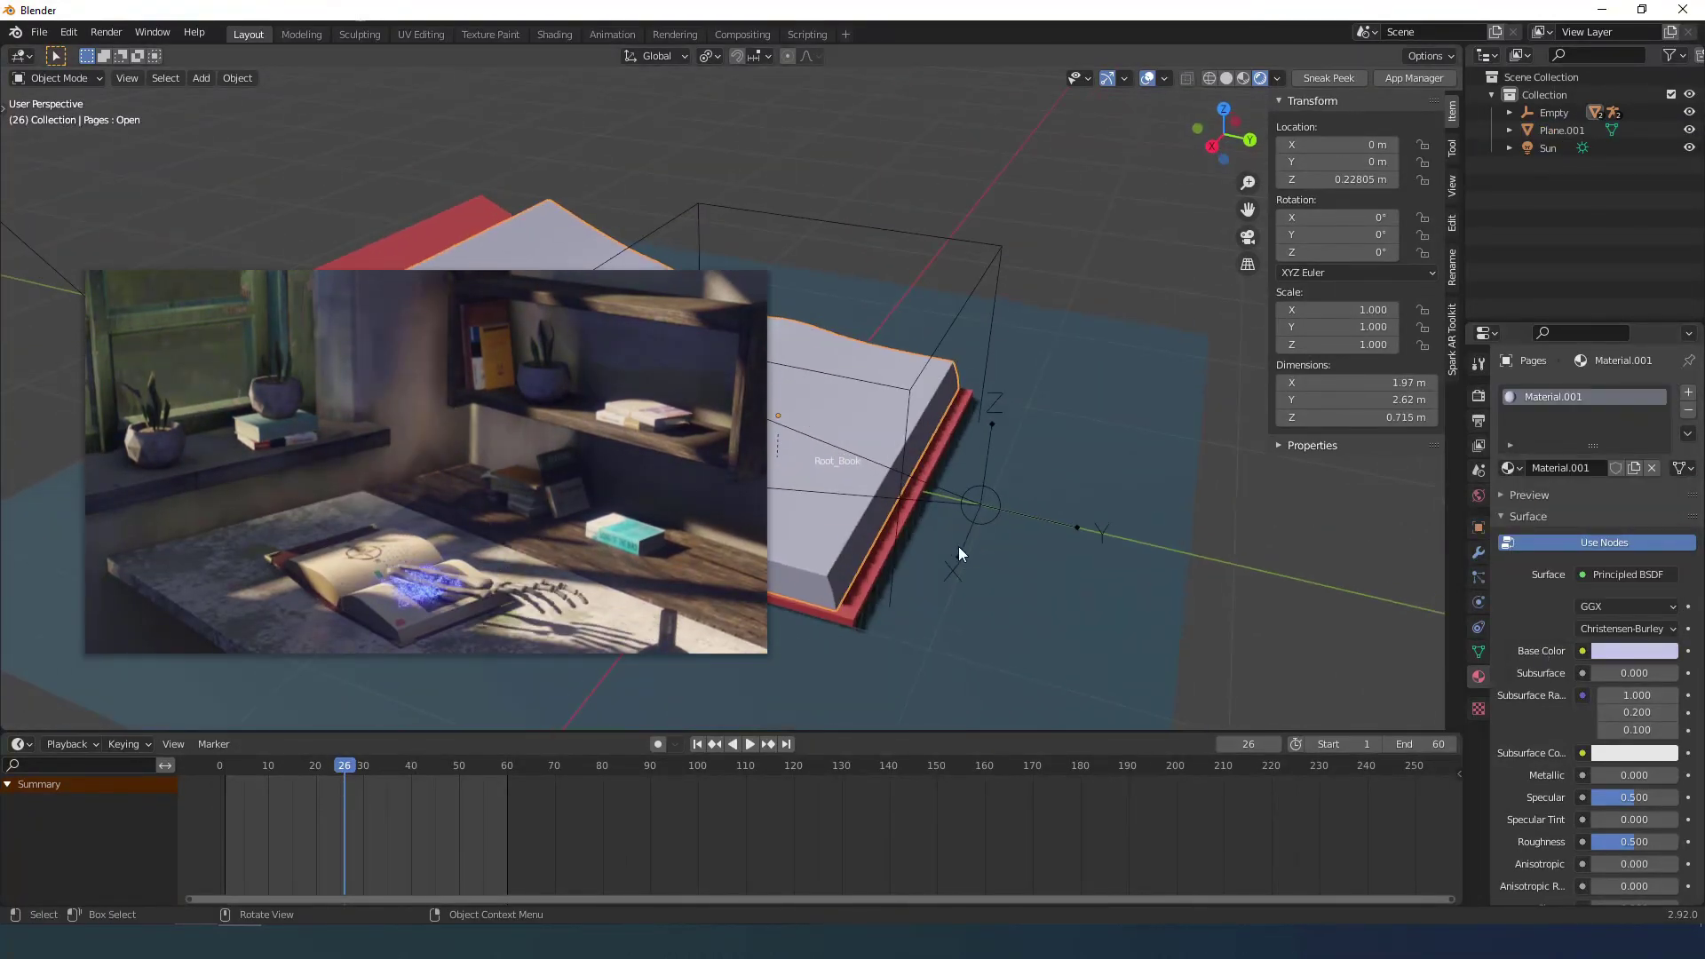
click(1479, 395)
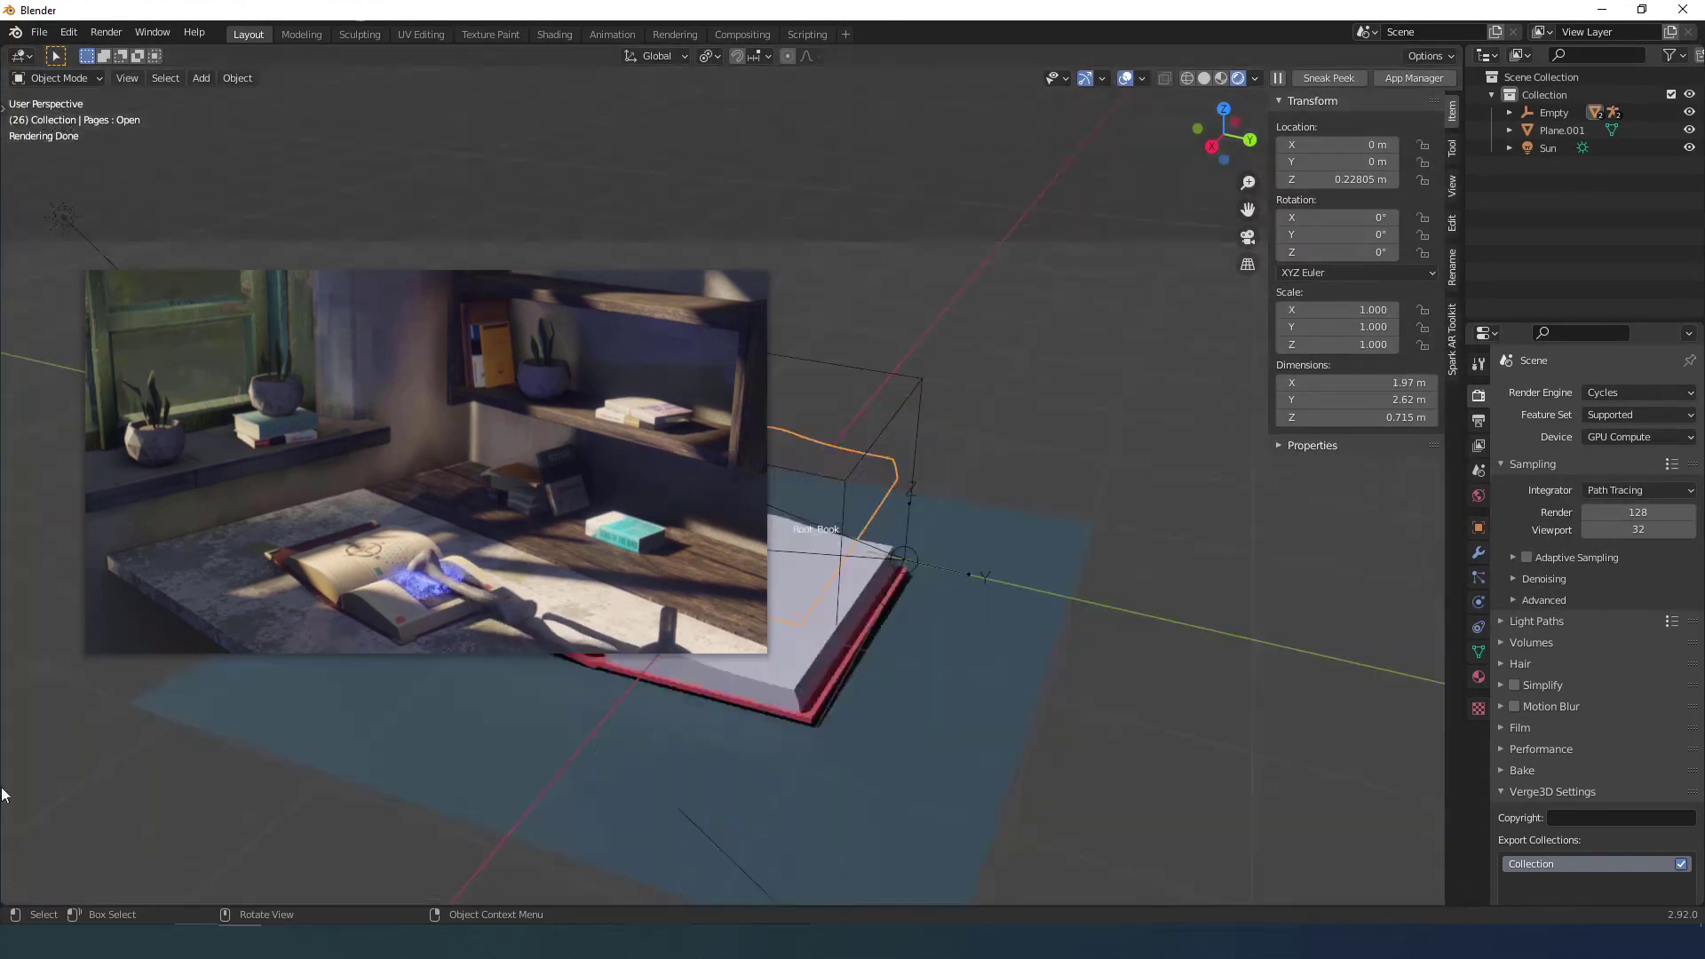
Enter Pose Mode, hide the viewport overlays and rotate the CTRL_Book bone to preview the book in the rendered view.
scroll(622, 471, up, 1)
key(ctrl+Tab)
click(1125, 78)
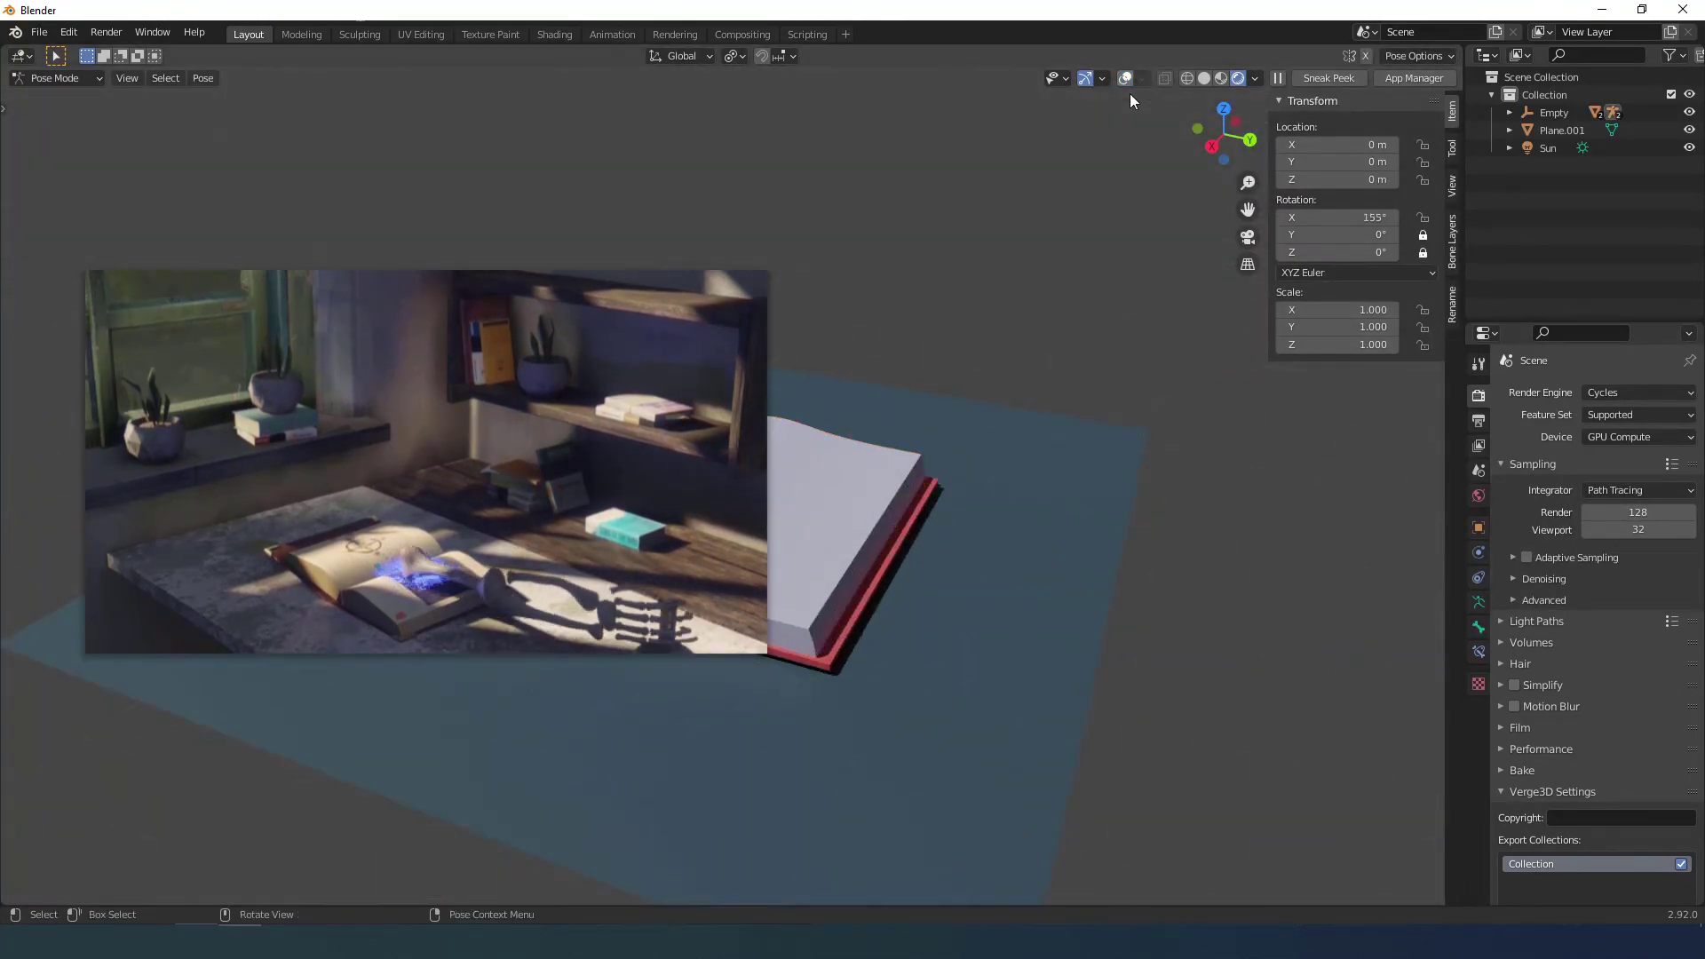
key(r)
click(373, 568)
key(r)
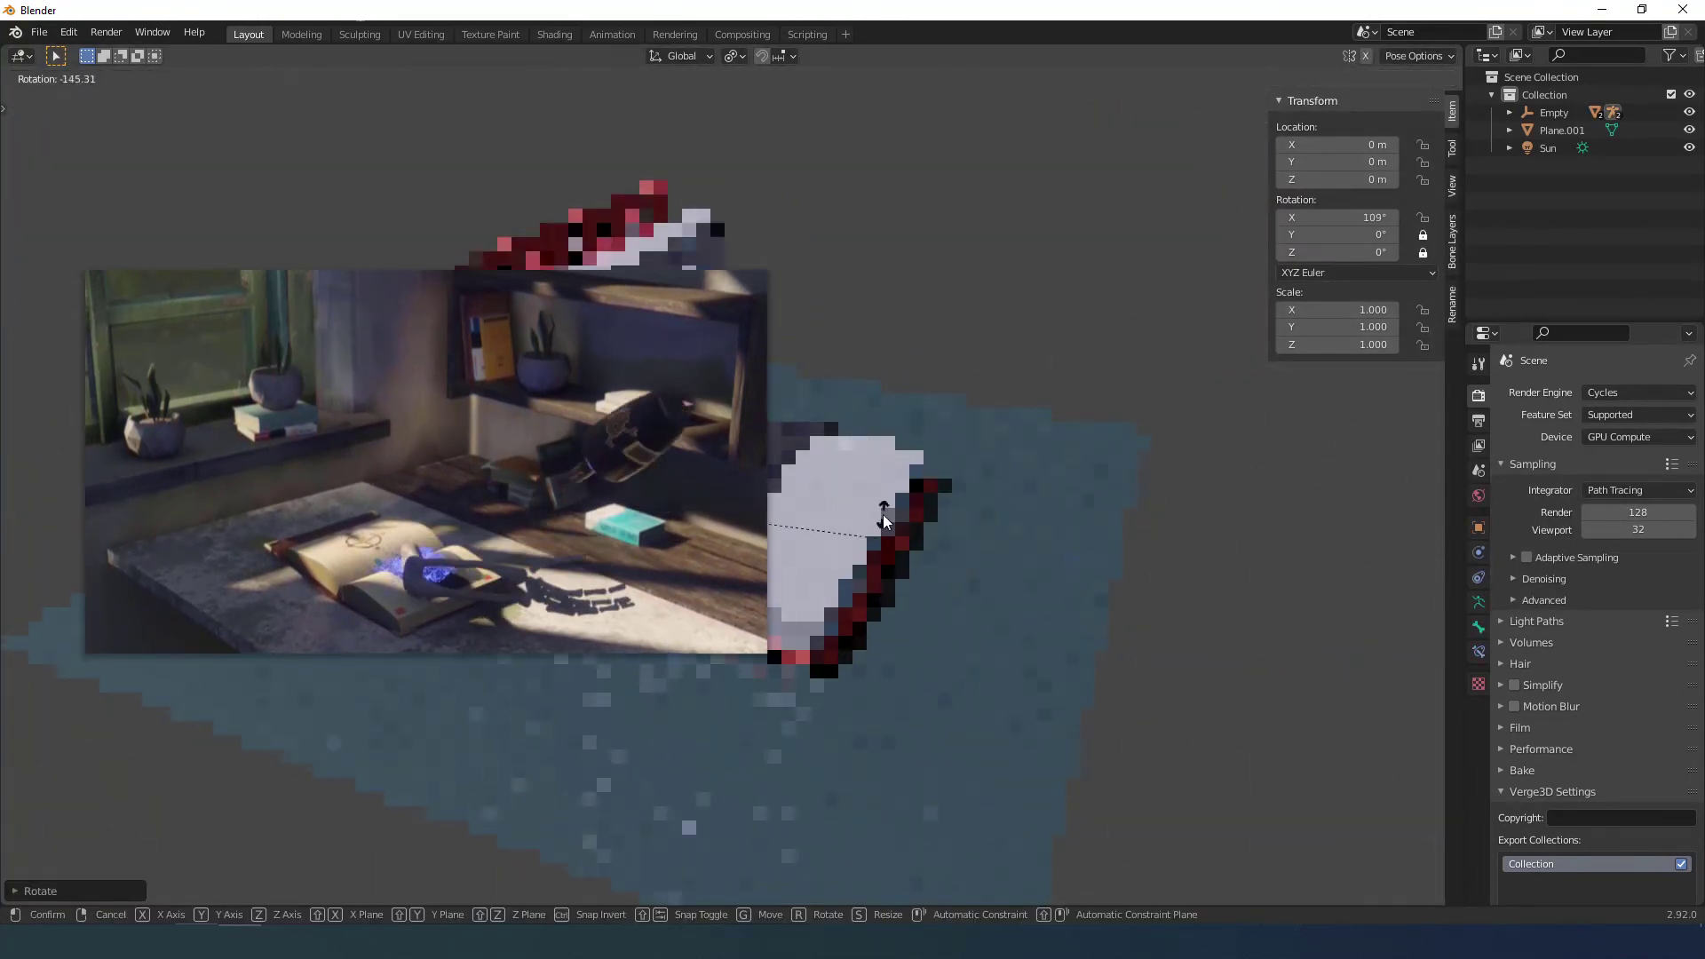
click(888, 519)
Switch the render engine to Eevee and set the CTRL_Book bone's X rotation to 157°.
click(1607, 393)
click(1607, 413)
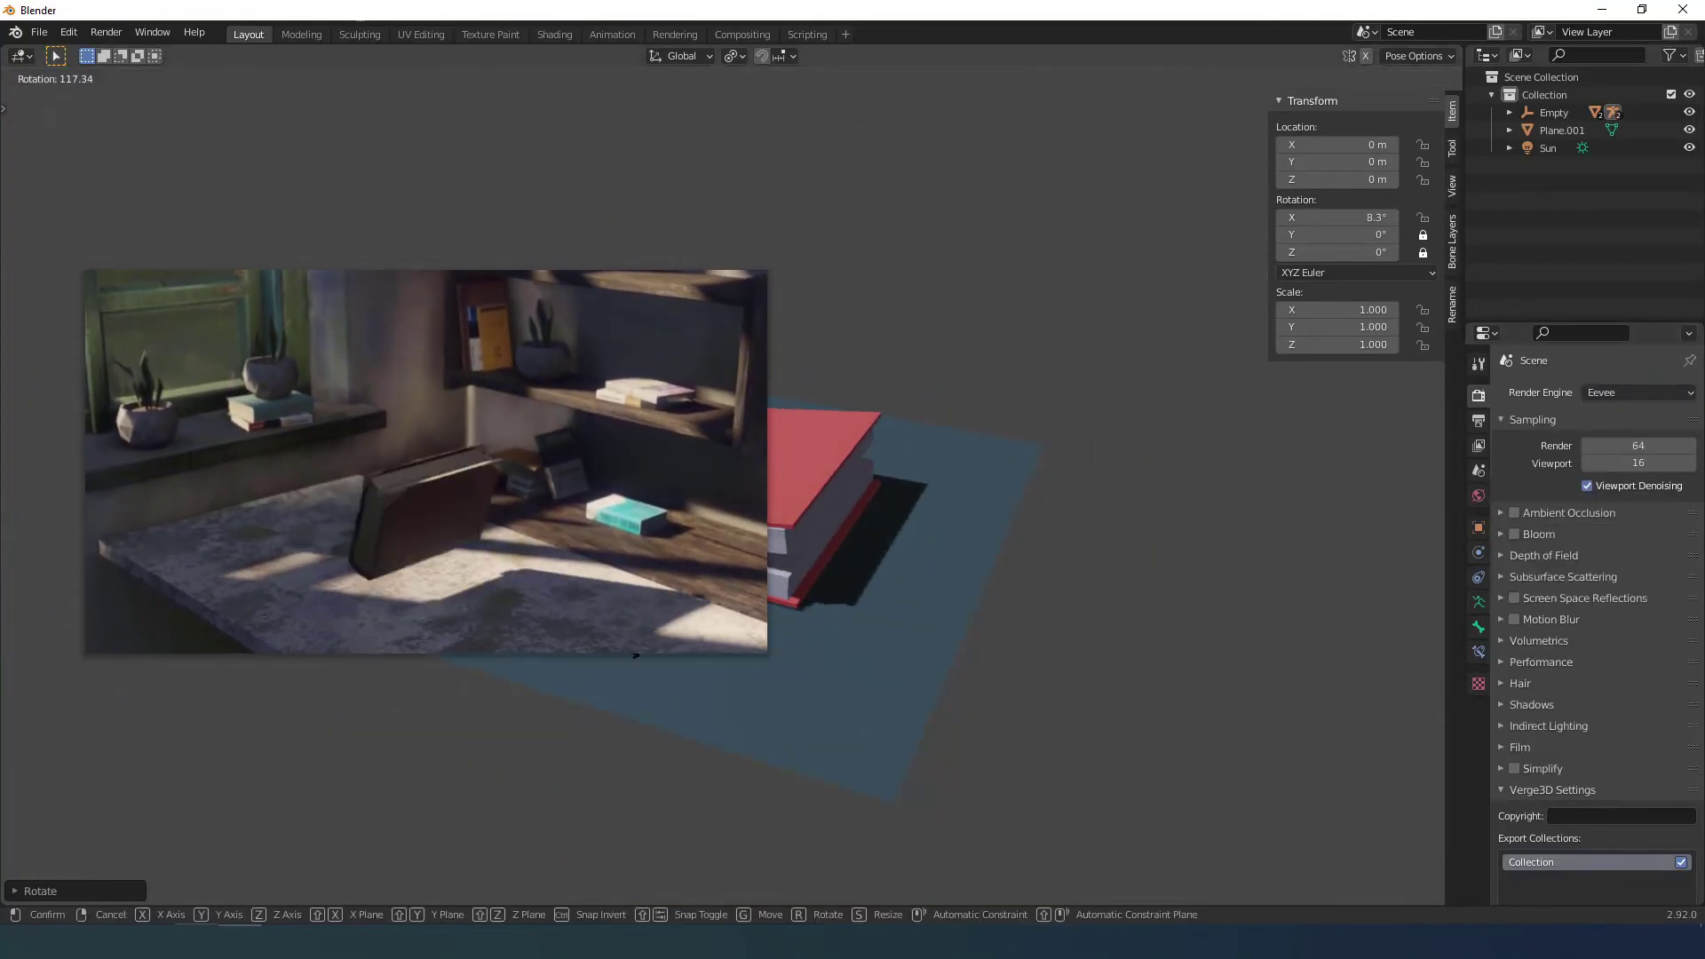
click(1356, 217)
text(157)
key(Return)
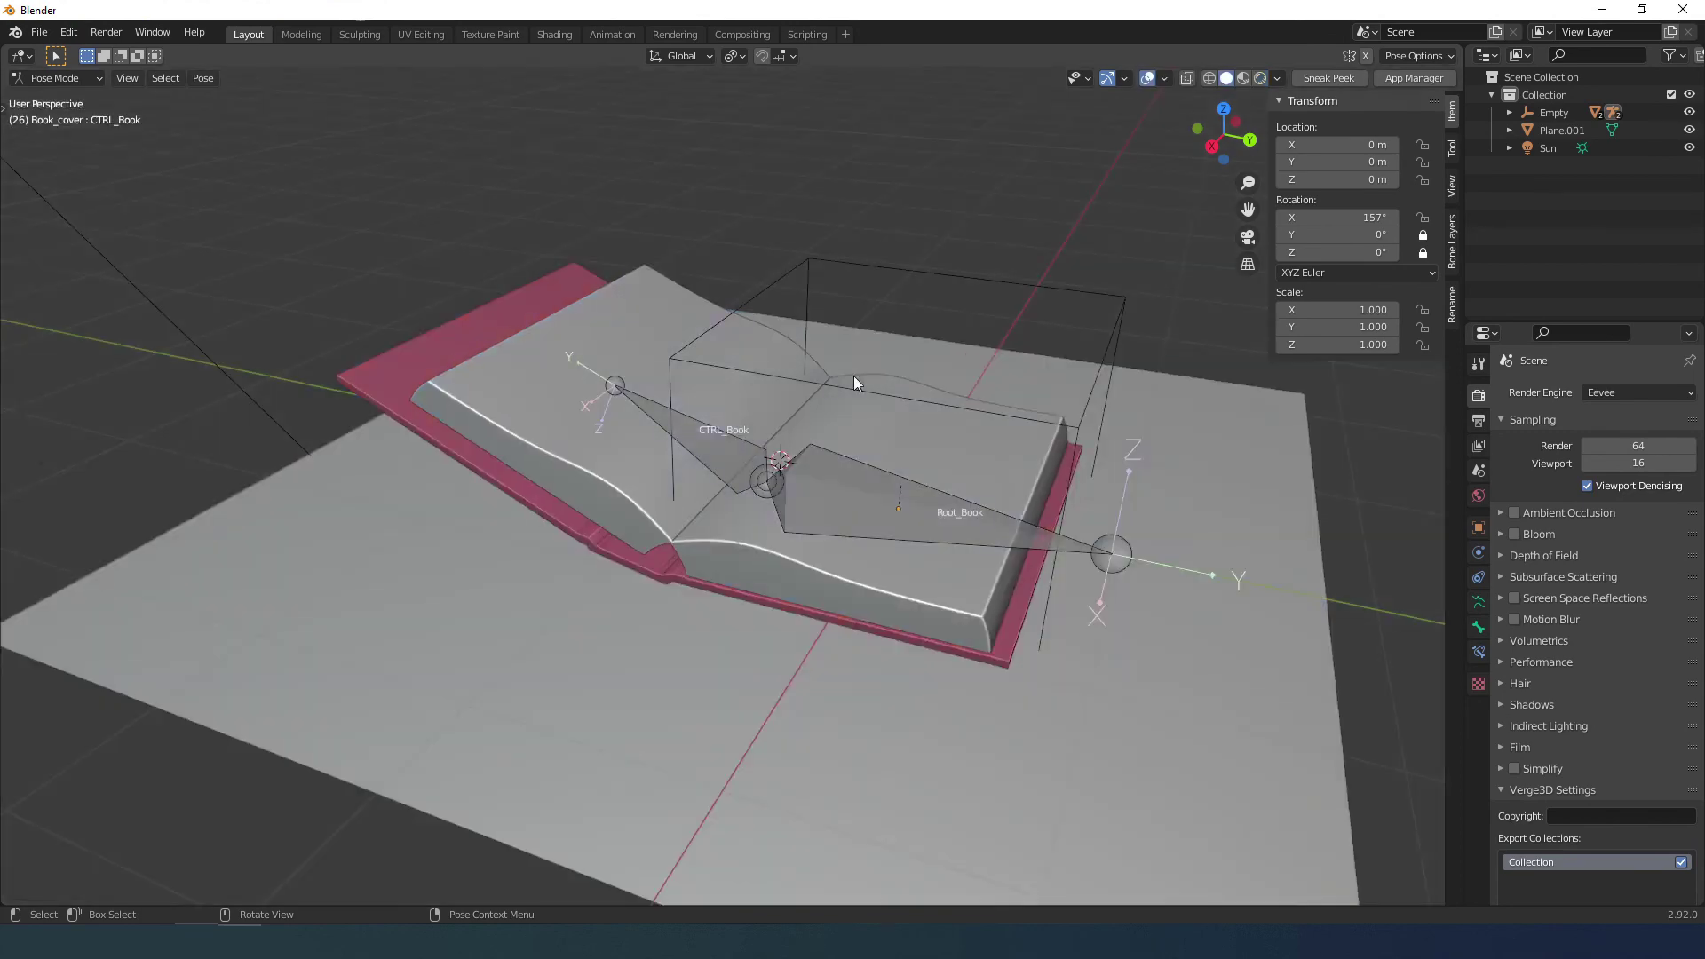
On the pages' Open shape key, move the CTRL_Book-side page block about 0.12 m along negative Y with proportional editing.
click(751, 581)
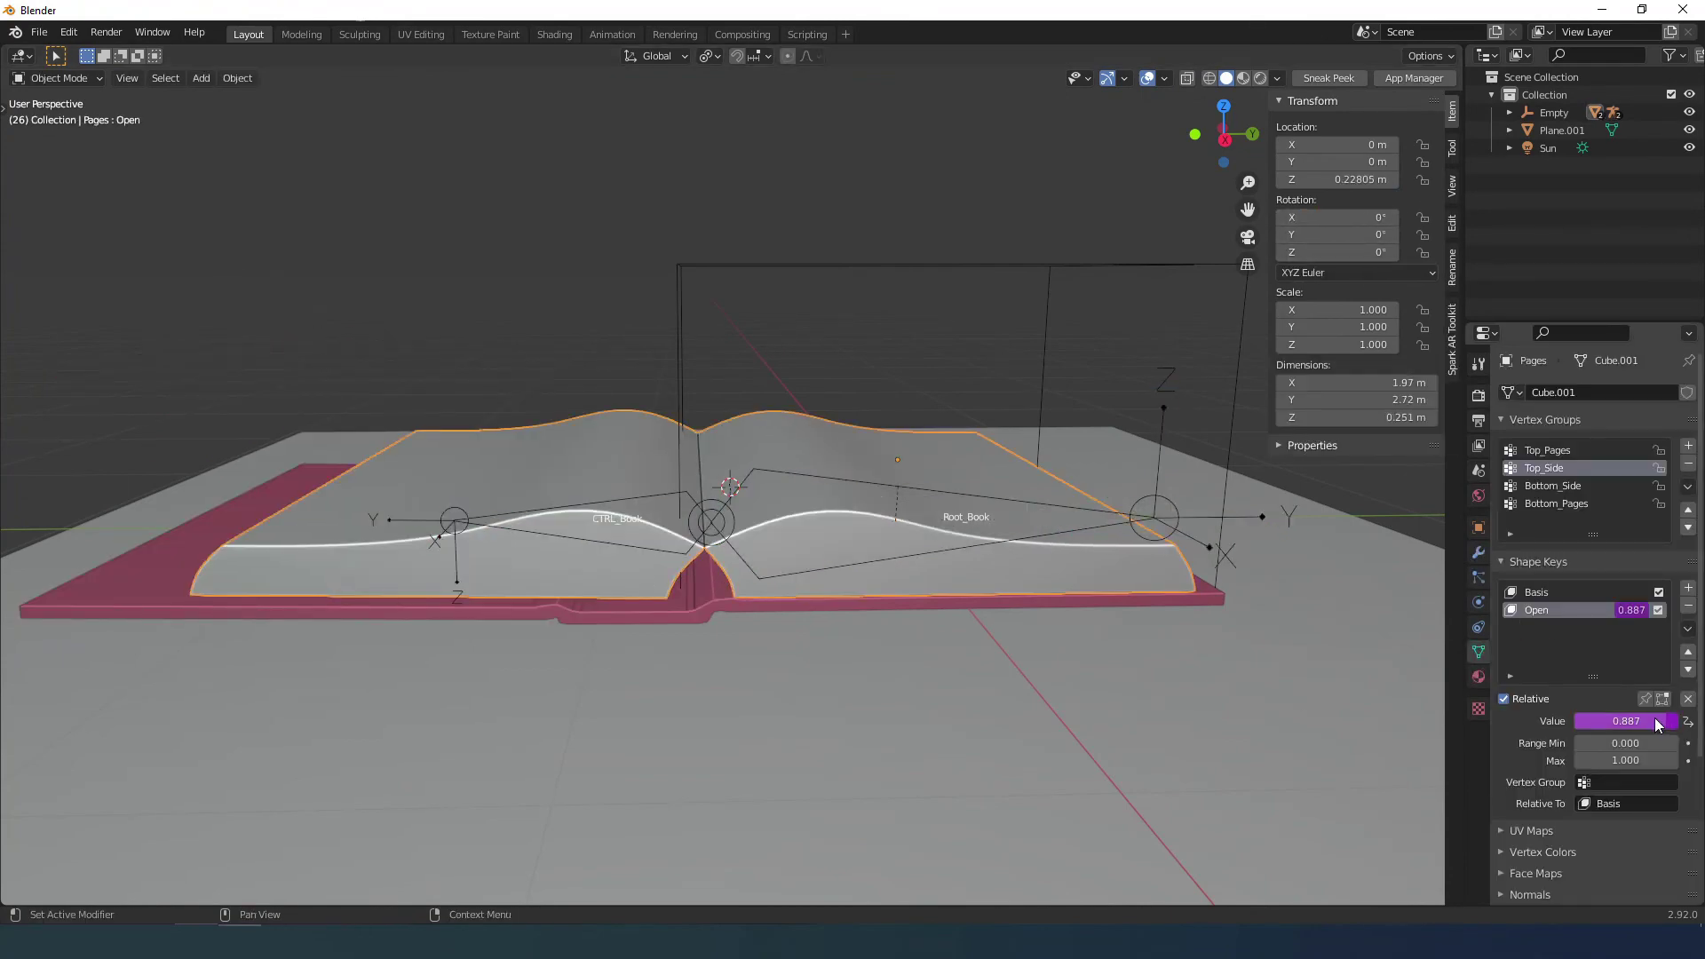
key(Tab)
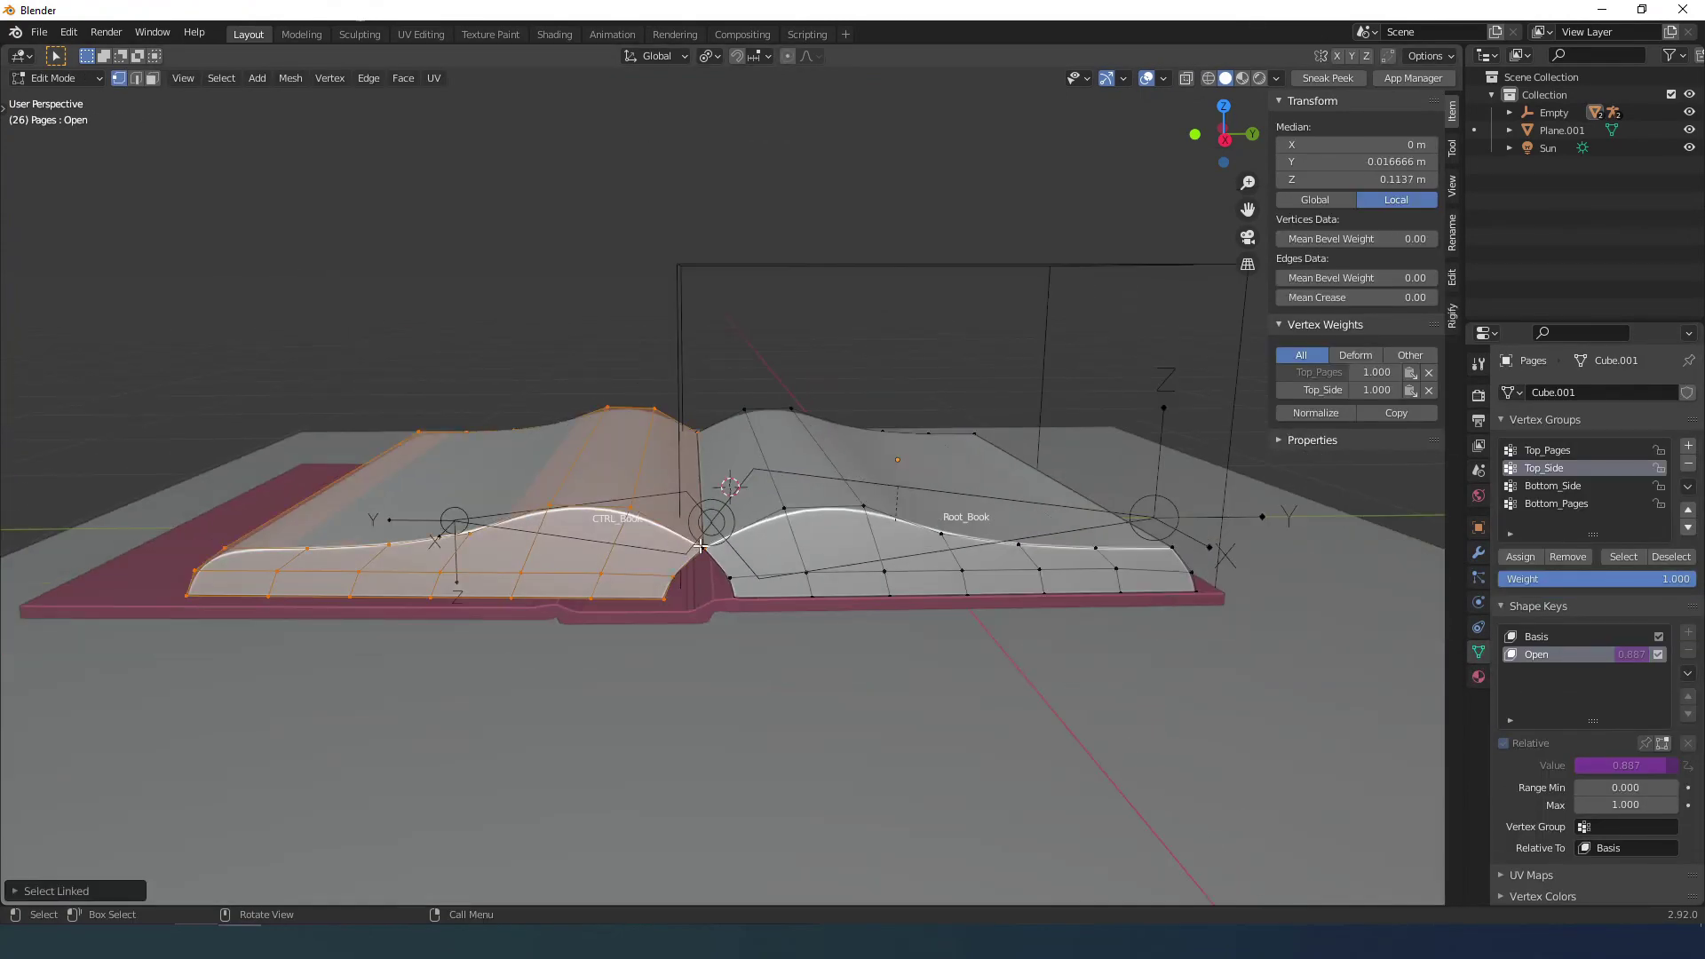
key(o)
key(g)
key(y)
scroll(692, 547, up, 8)
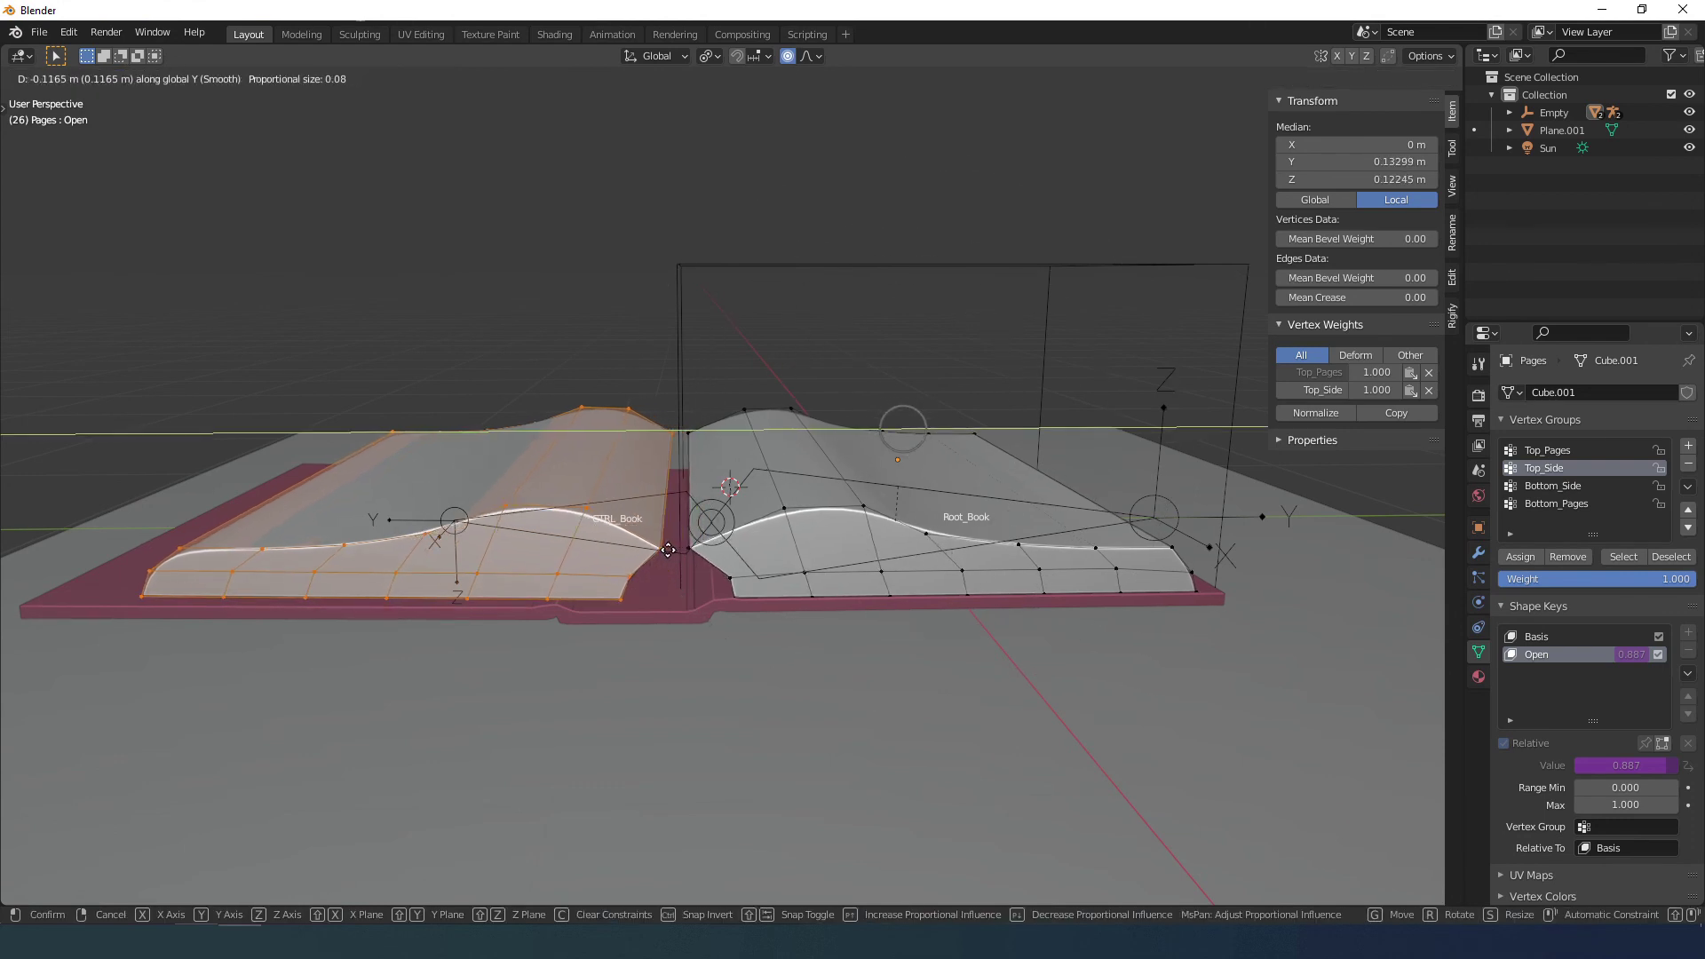
click(667, 548)
Select an edge loop on the Root_Book-side page block with X-ray on and move it along Y using proportional editing.
key(alt+z)
alt+click(728, 576)
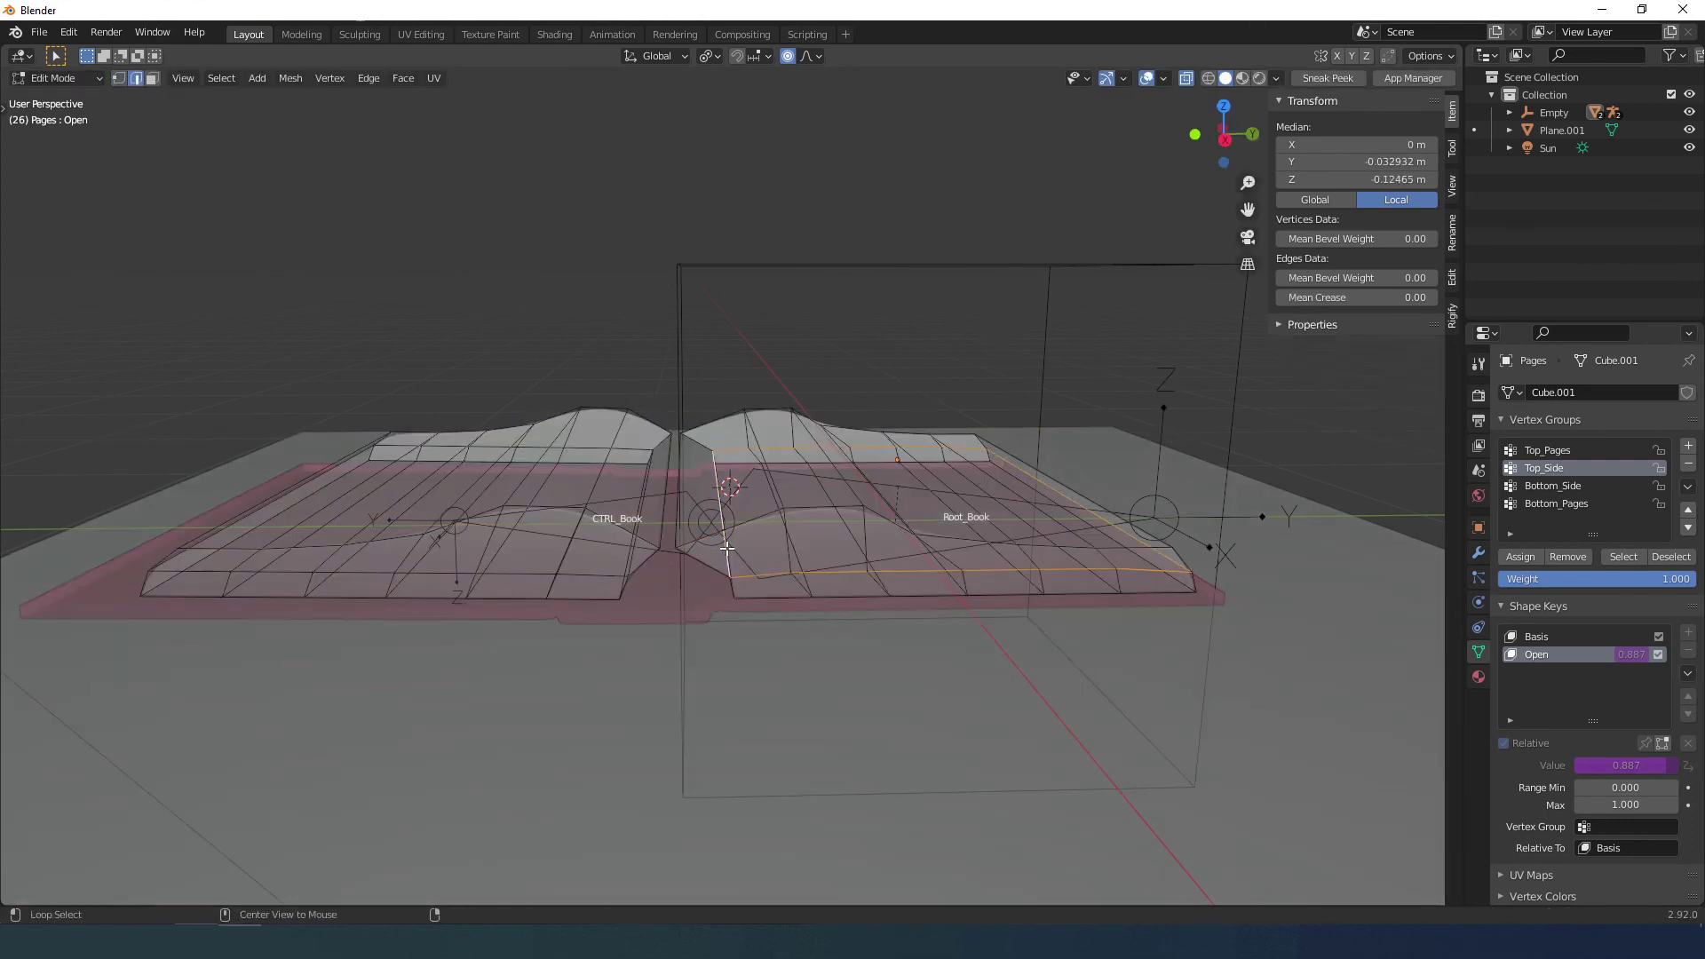
key(g)
key(y)
click(804, 565)
Move the inner edge of the CTRL_Book-side page block along Y to close the gap at the spine, and leave Edit Mode.
click(684, 520)
key(alt+z)
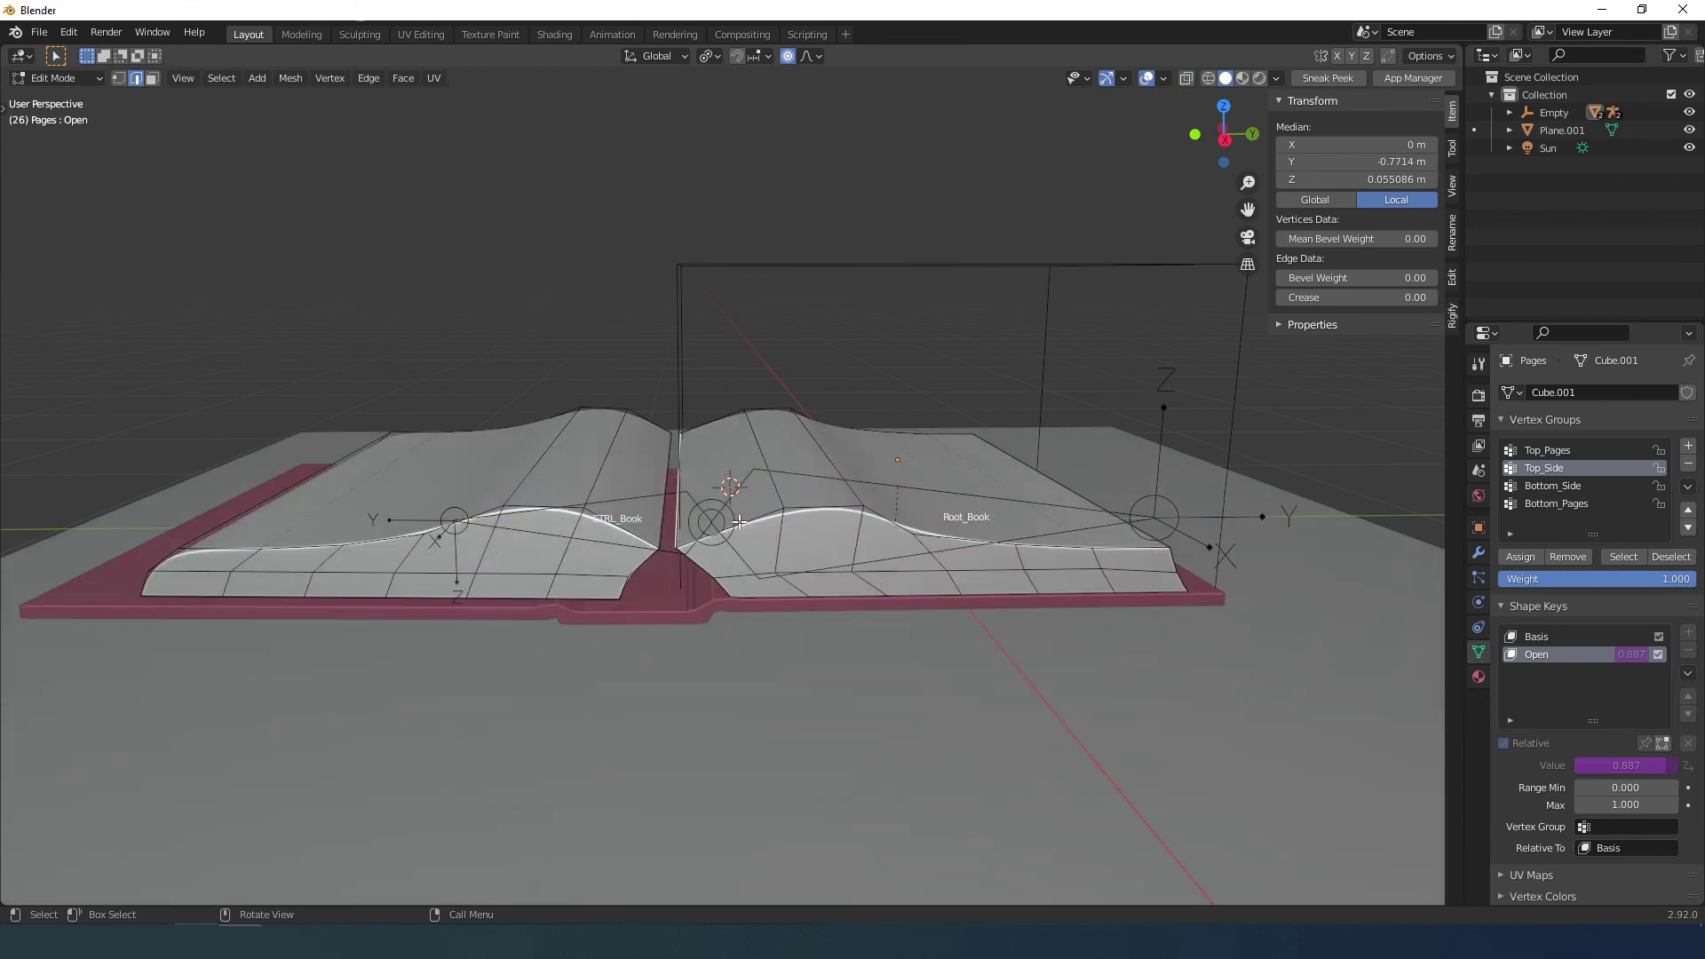
key(g)
key(y)
click(731, 524)
key(Tab)
Try rotating the CTRL_Book bone slightly in Pose Mode to test the reshaped pages.
click(669, 526)
key(ctrl+Tab)
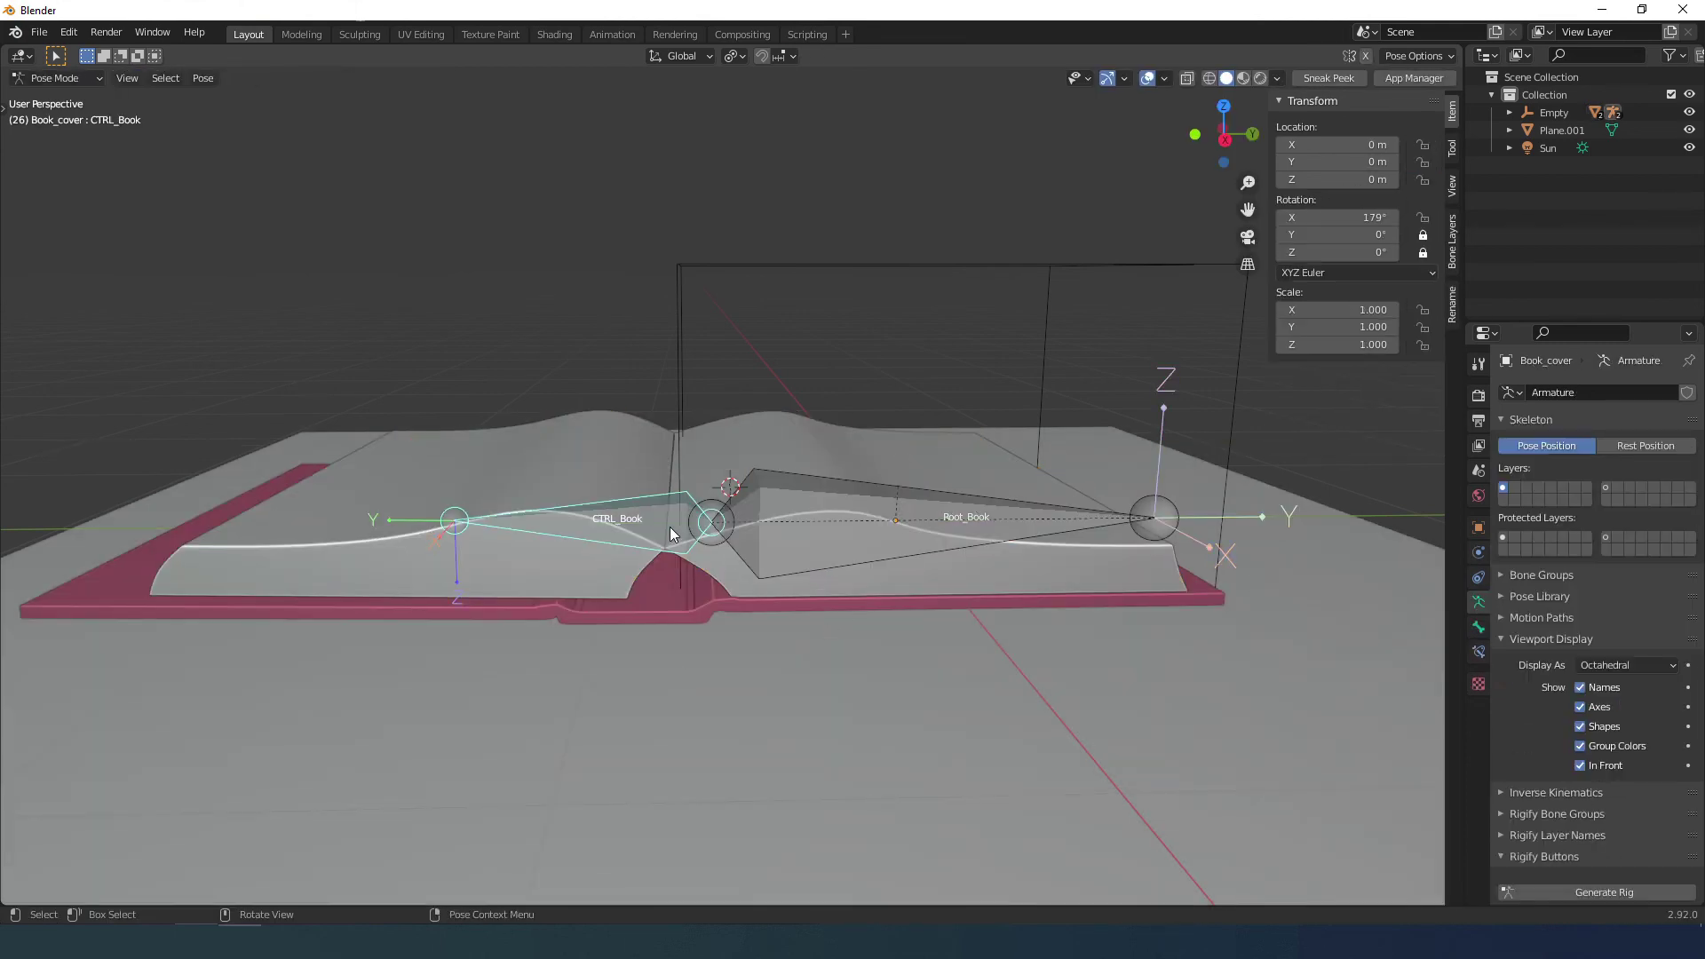
key(r)
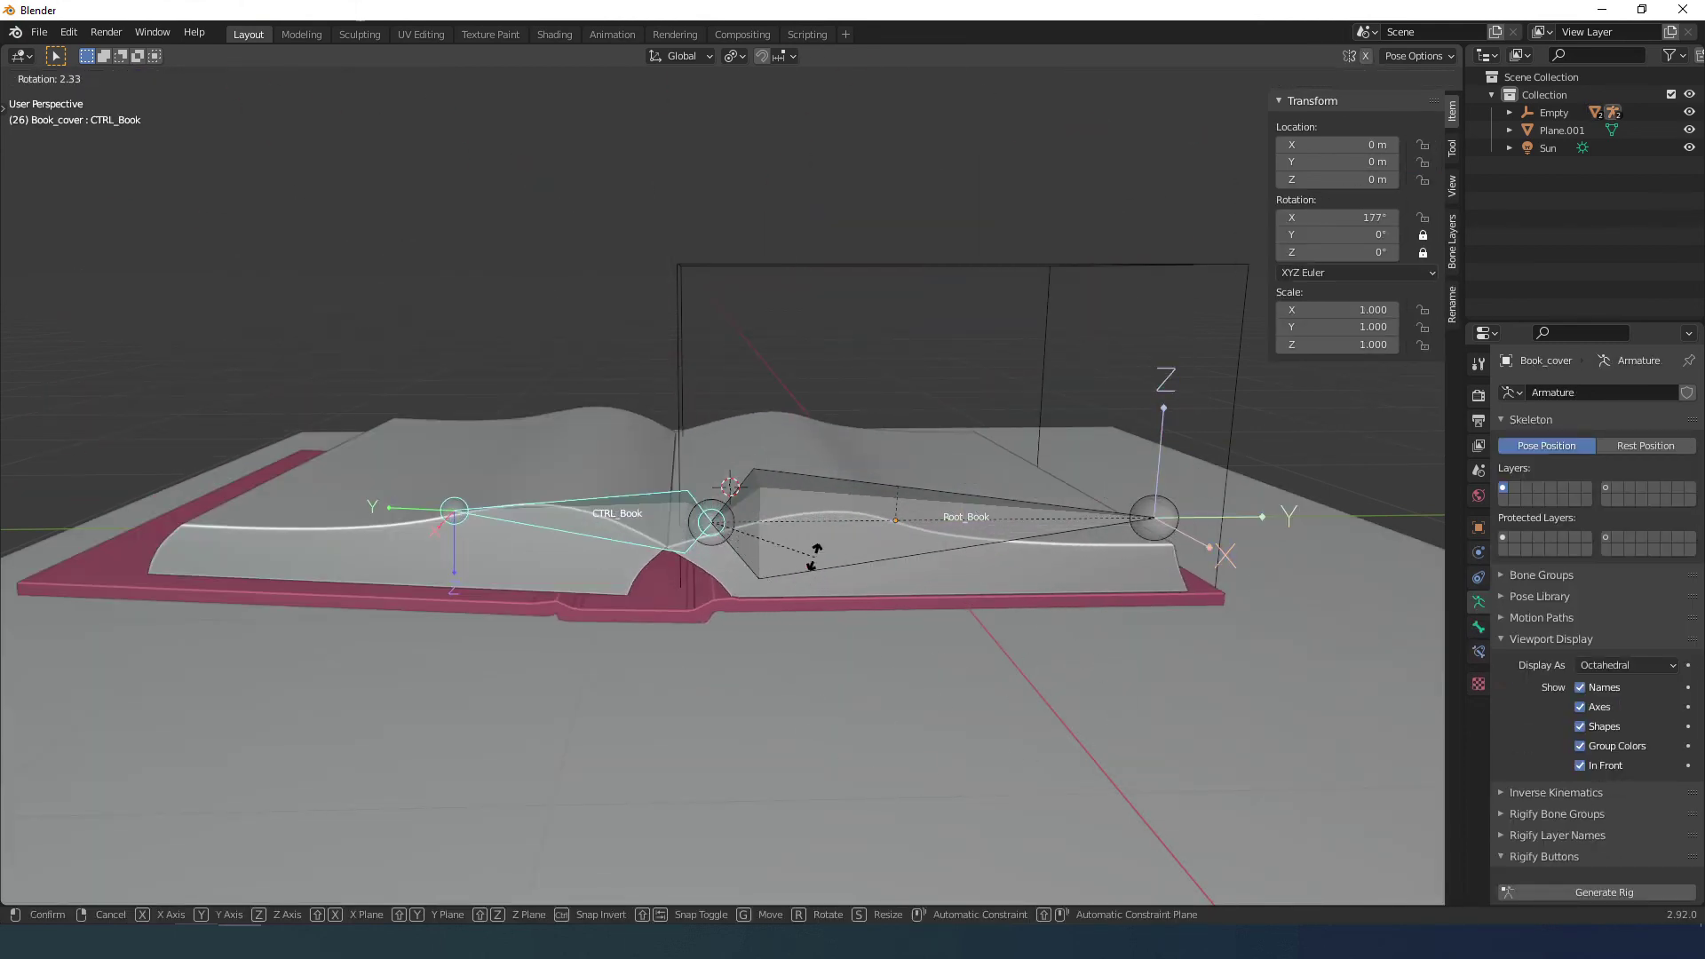
right_click(826, 548)
scroll(840, 544, down, 2)
middle_drag(840, 544, 825, 578)
Inspect the reshaped pages of the open book in Object Mode with the viewport overlays temporarily hidden.
key(ctrl+Tab)
click(845, 570)
key(Tab)
key(Tab)
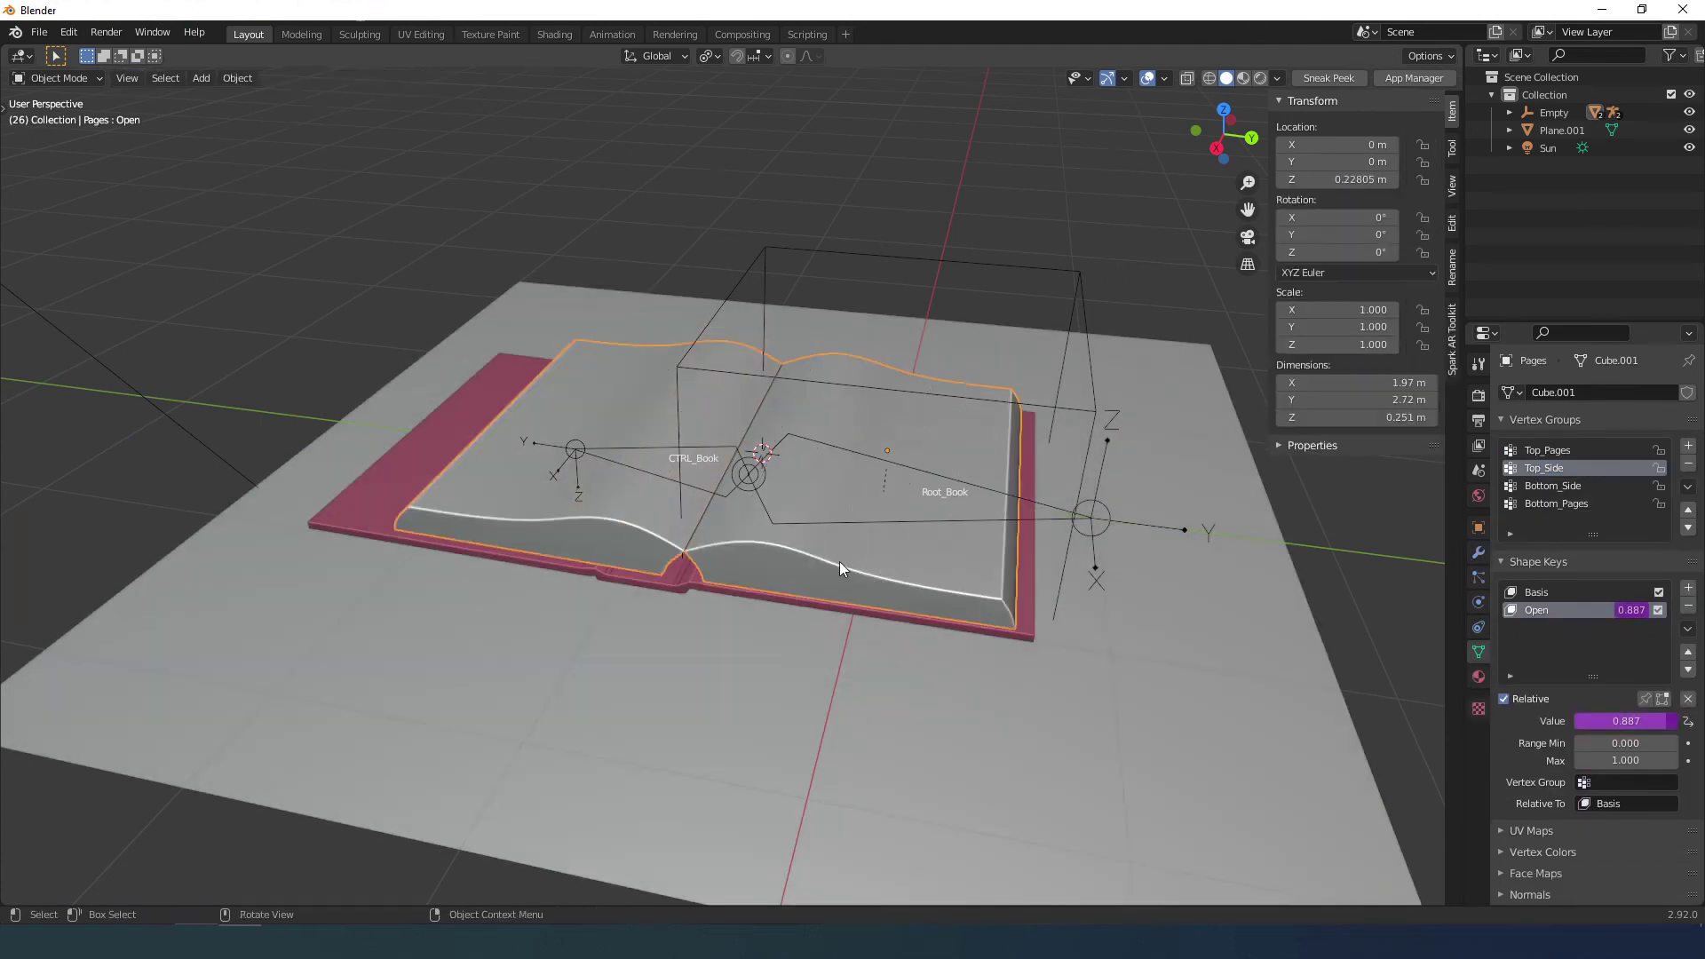
click(1147, 78)
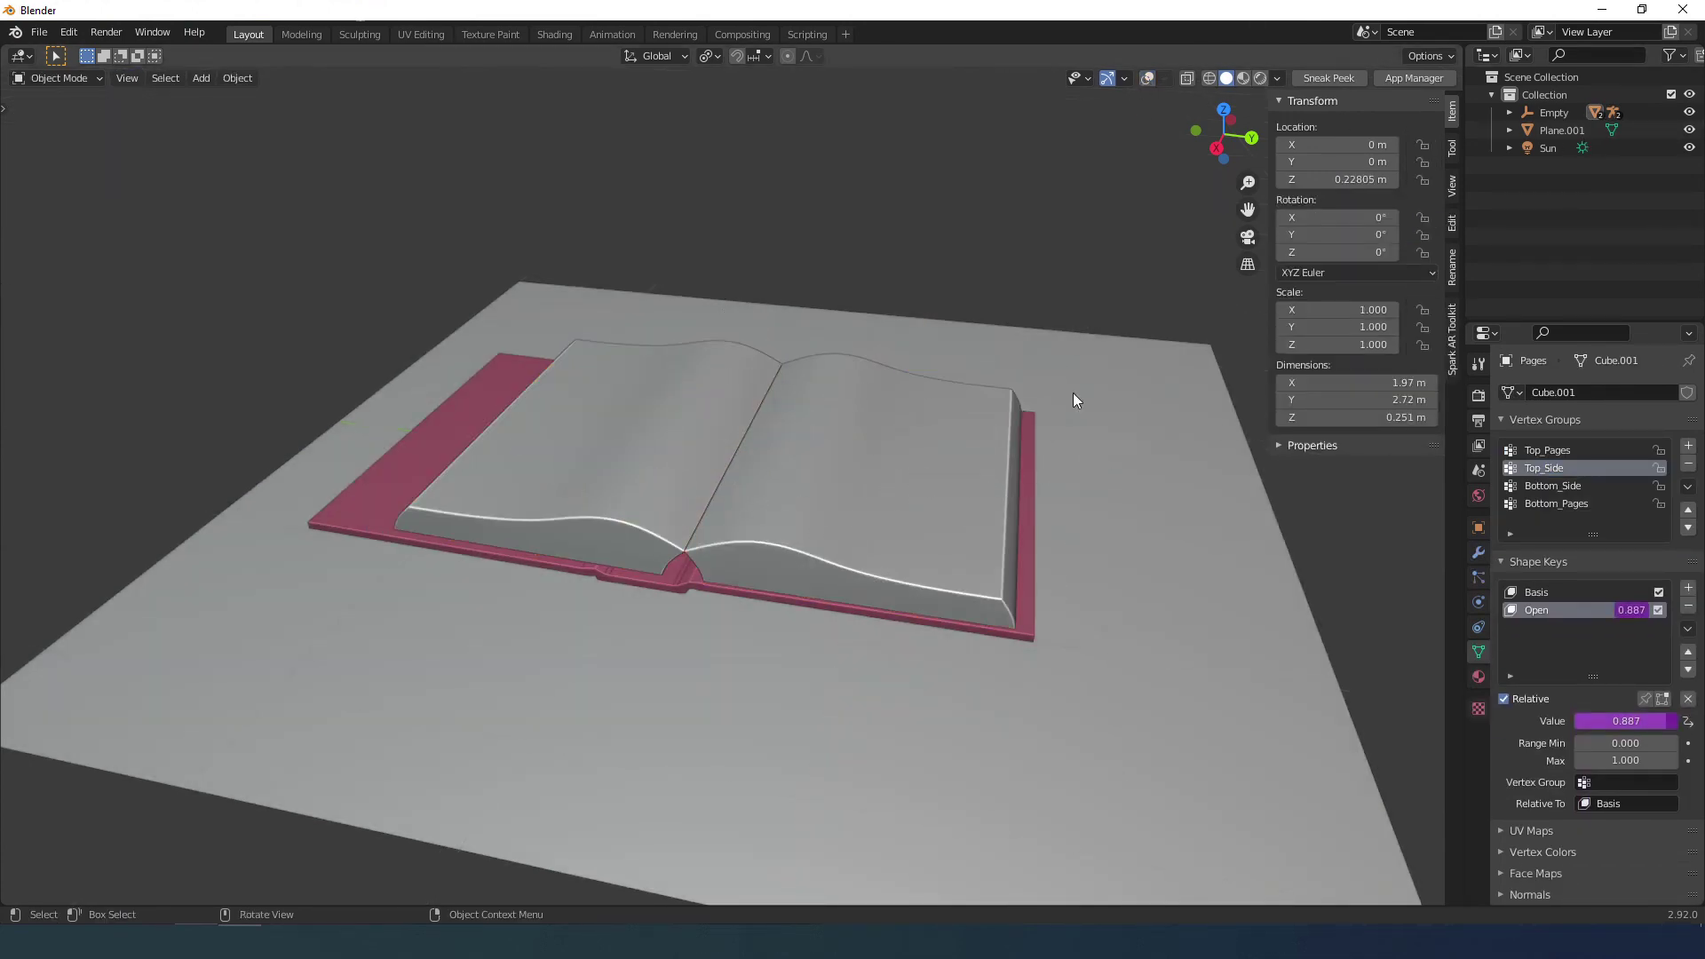
scroll(1073, 393, down, 2)
click(1148, 78)
Hide the overlays in Pose Mode and rotate the CTRL_Book bone to about 5.4° around X to nearly close the book.
click(717, 492)
key(ctrl+Tab)
click(1150, 78)
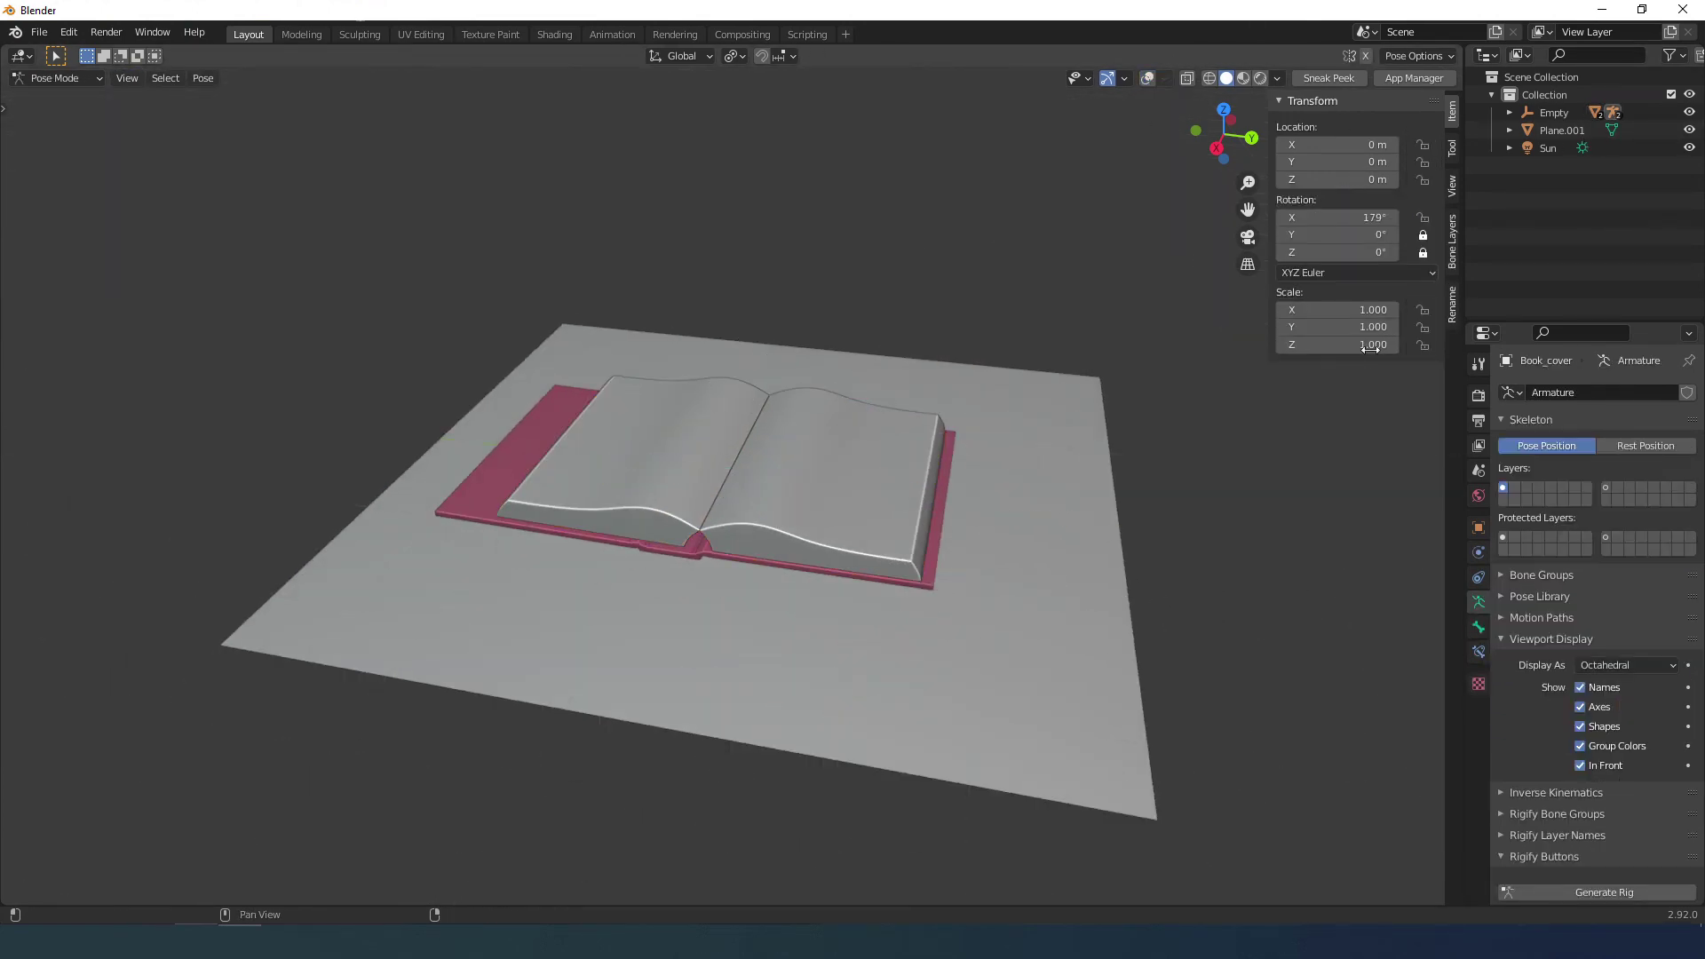
drag(1345, 217, 1203, 217)
shift+middle_drag(1199, 555, 1281, 504)
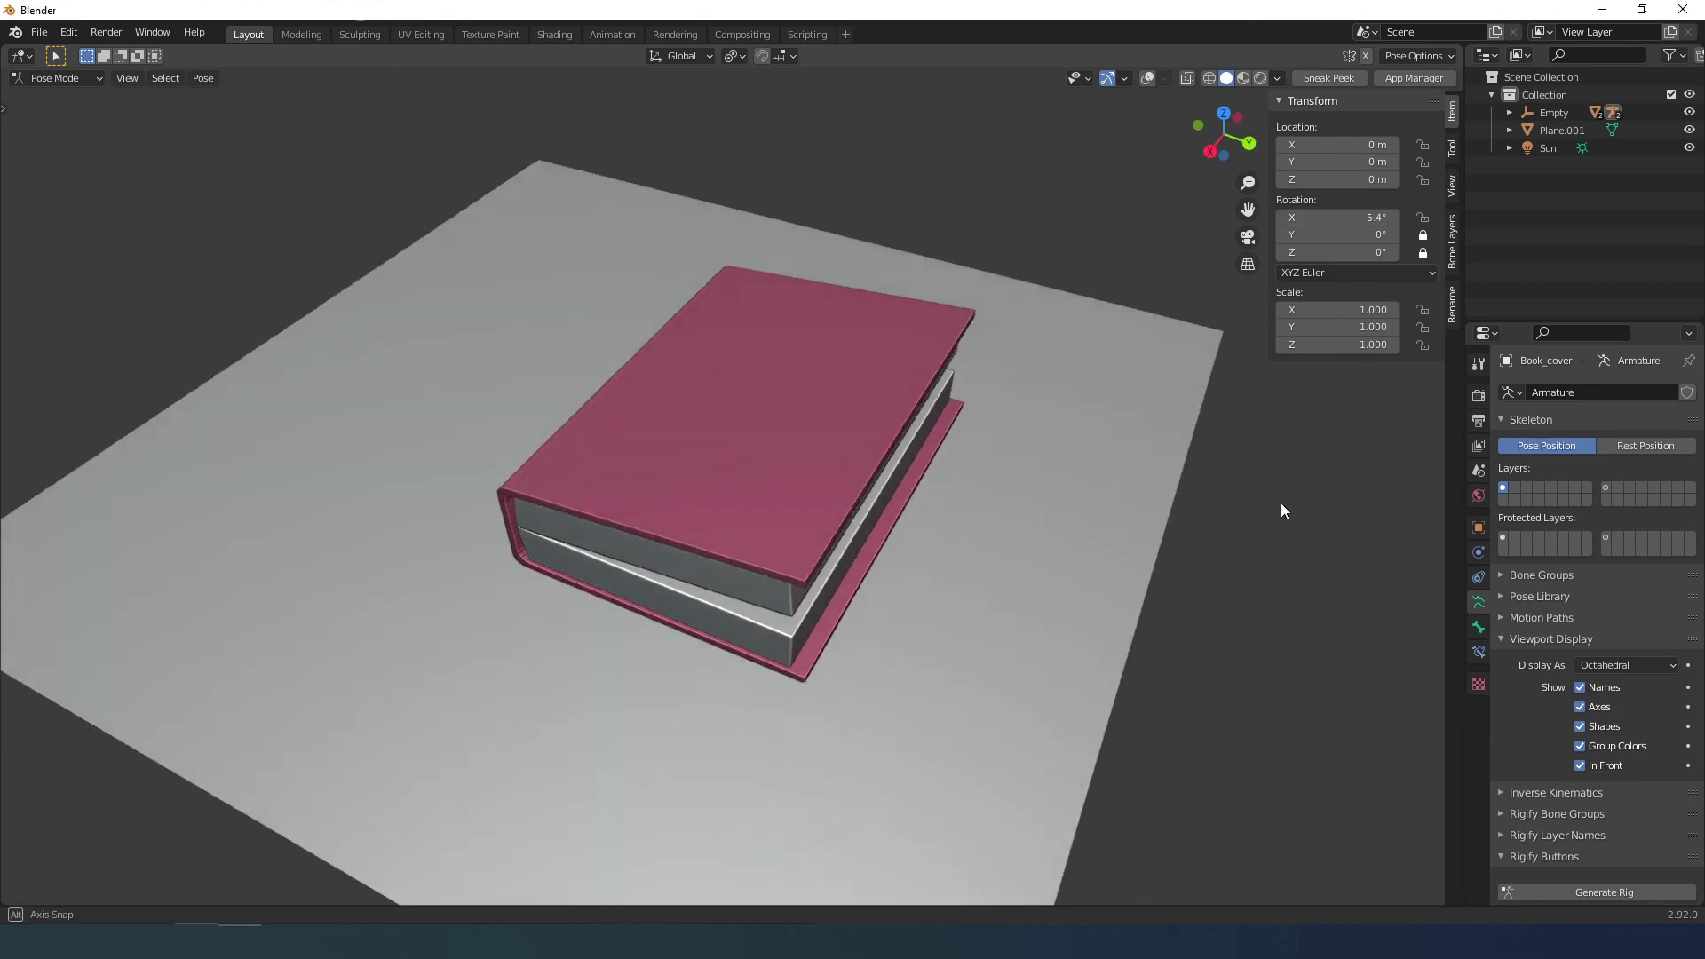